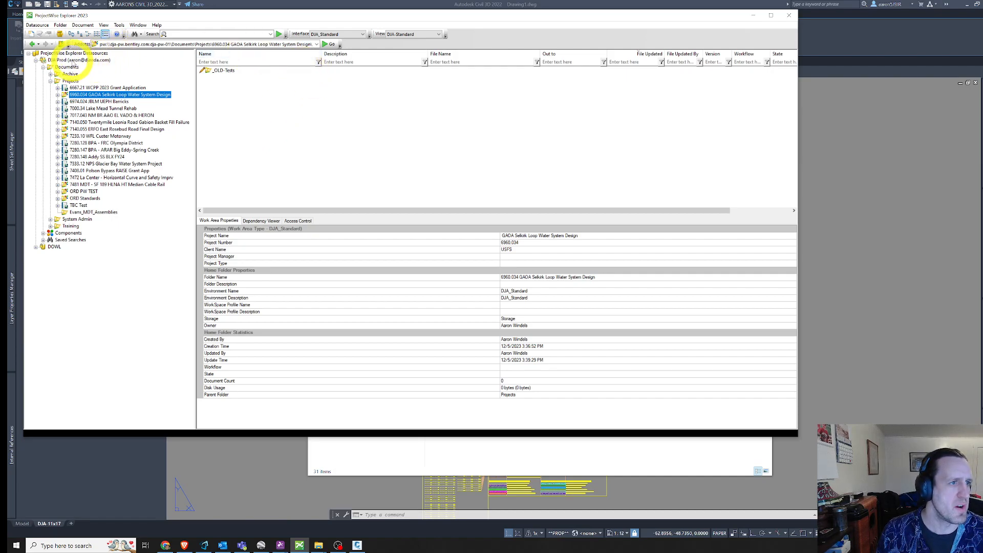
Display the Projects folder's contents in the DJA Prod datasource and expand its project tree.
{"action": "left_click", "coordinate": [74, 60]}
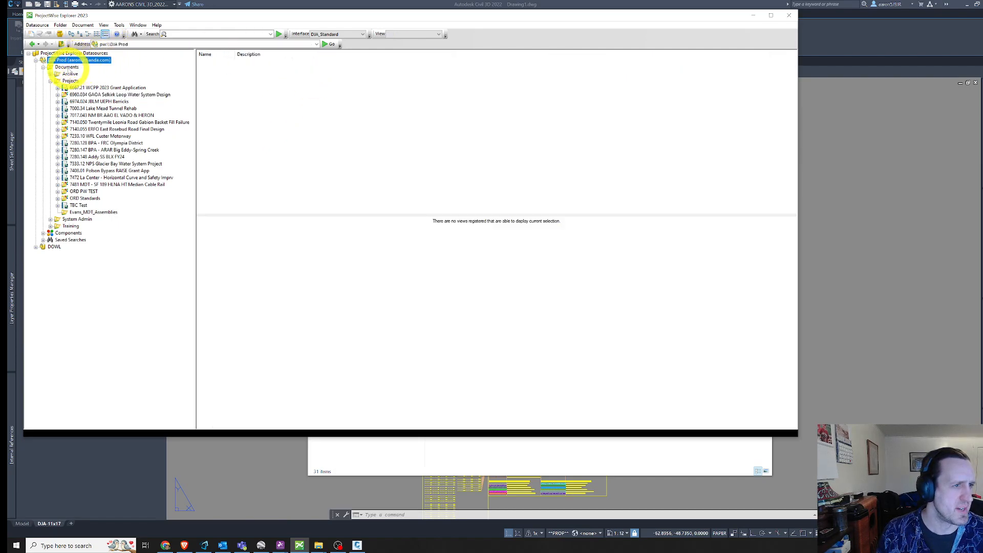
{"action": "left_click", "coordinate": [69, 81]}
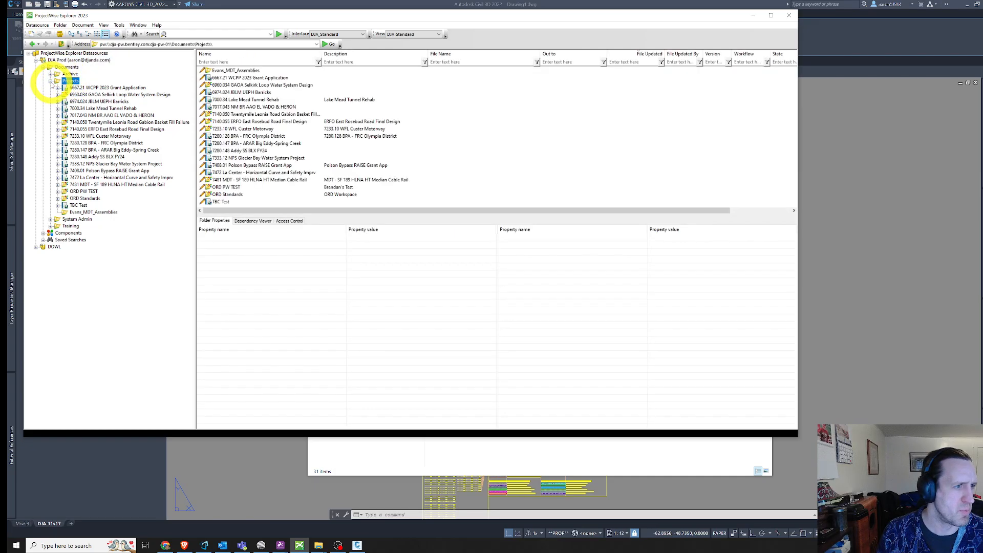
{"action": "left_click", "coordinate": [51, 81]}
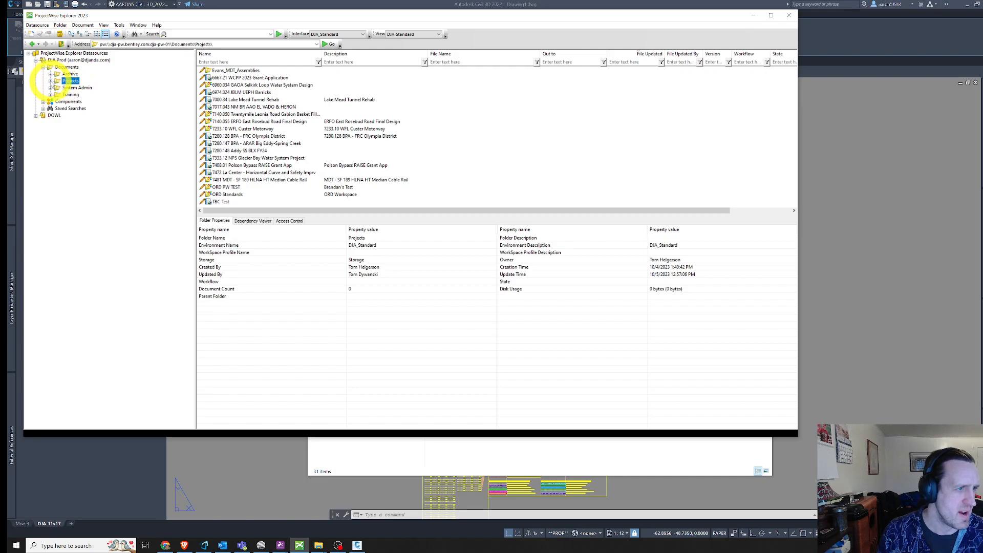
{"action": "left_click", "coordinate": [51, 81]}
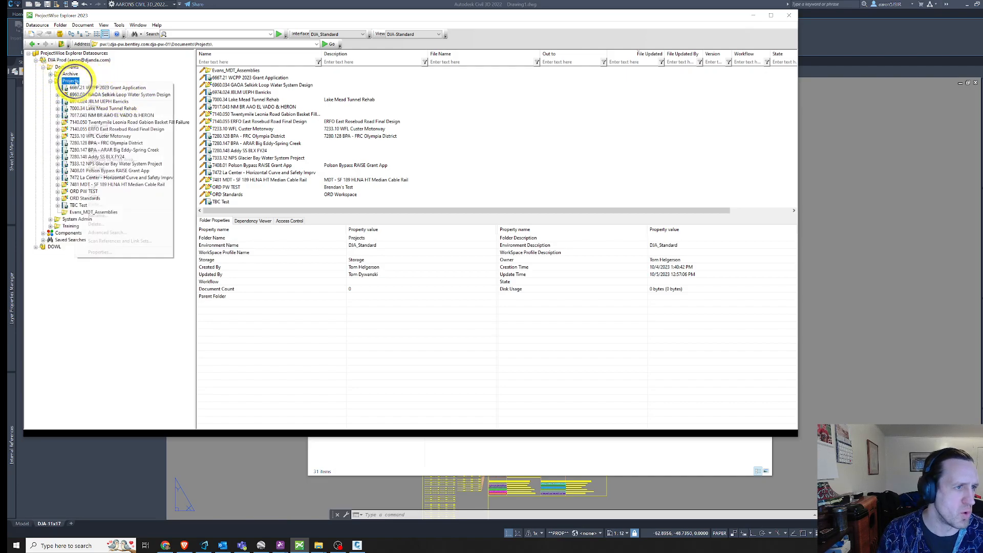
{"action": "right_click", "coordinate": [76, 82]}
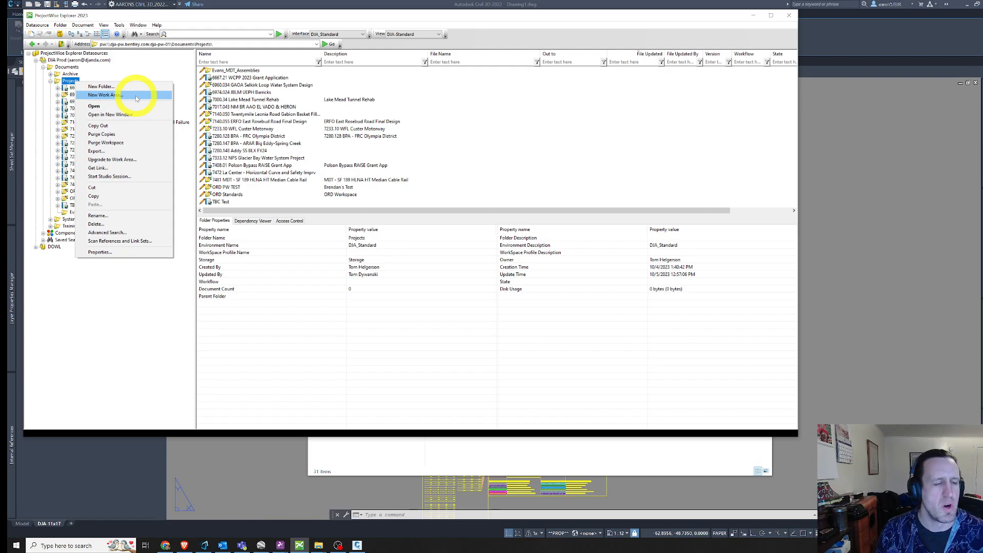
{"action": "left_click", "coordinate": [136, 97]}
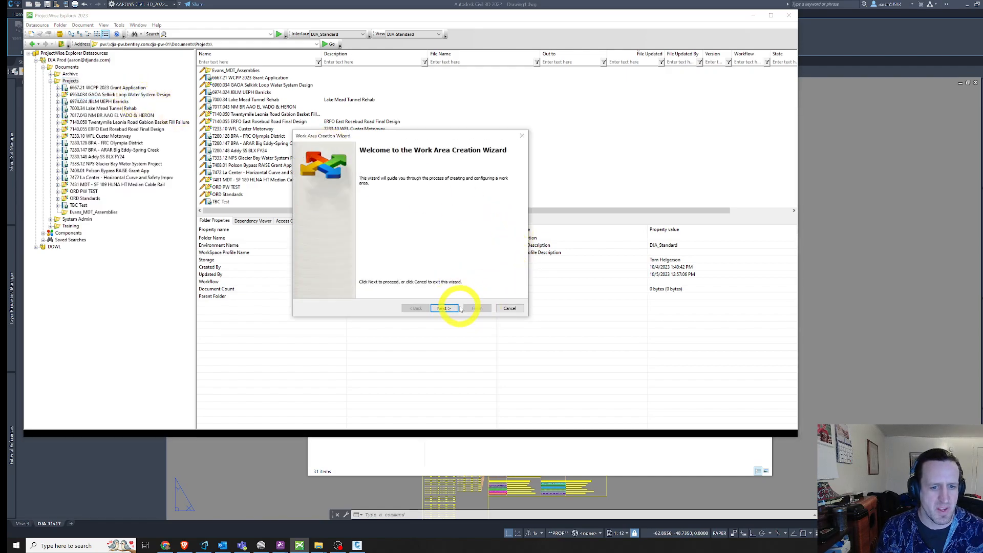
{"action": "left_click", "coordinate": [510, 309]}
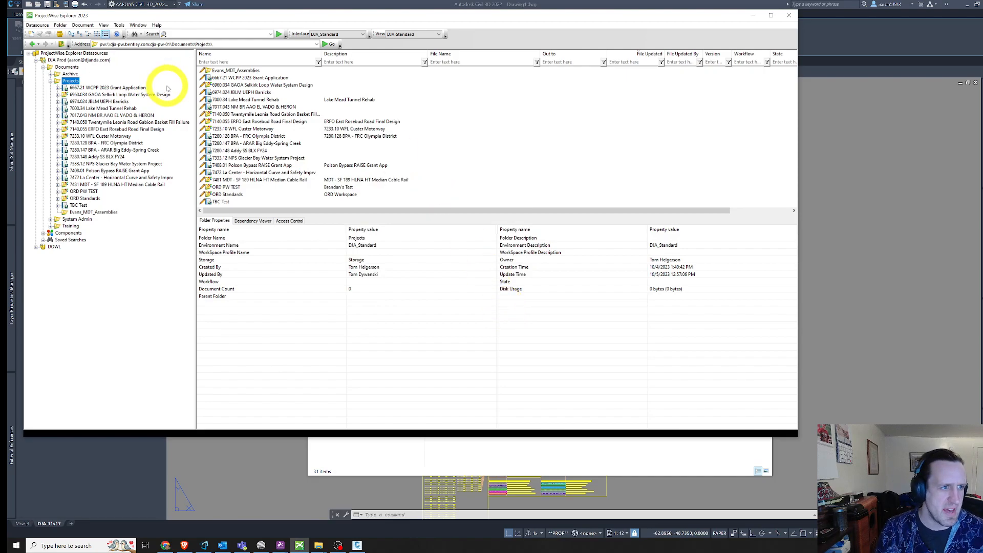
Switch to File Explorer, return to the Projects drive and open the 6960.034 GAOA Selkirk Loop Water System Design folder.
{"action": "mouse_move", "coordinate": [318, 542]}
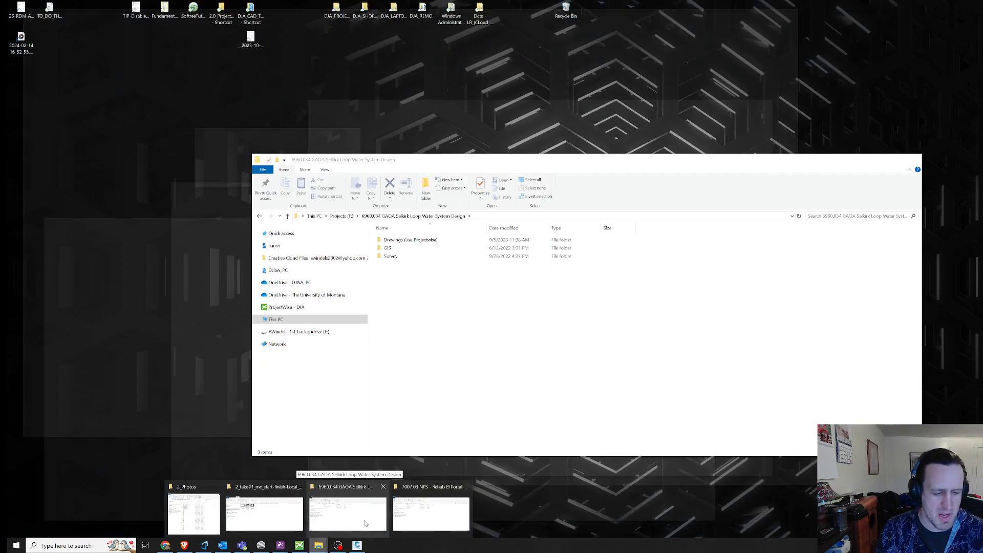
{"action": "left_click", "coordinate": [363, 520]}
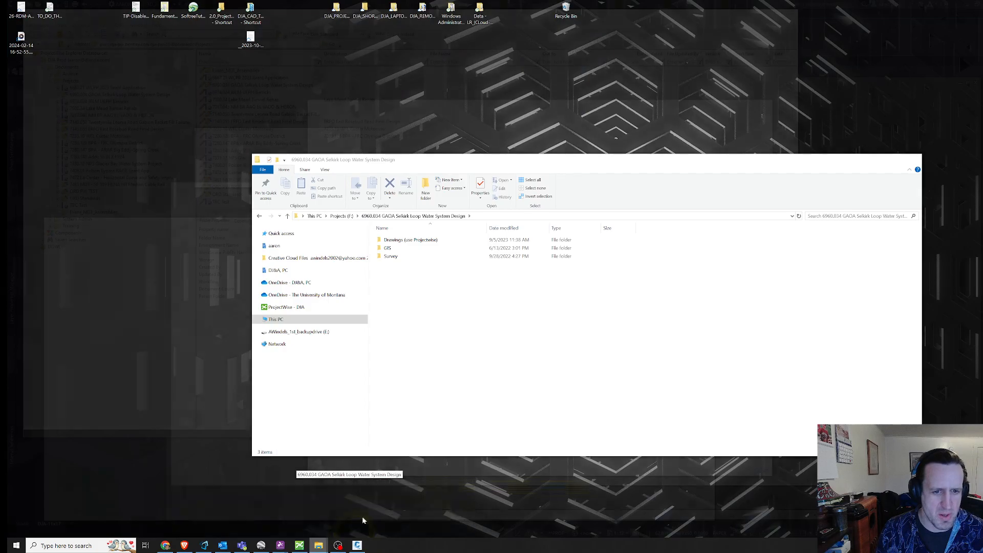
{"action": "left_click", "coordinate": [428, 239]}
{"action": "key", "text": "alt+Left"}
{"action": "left_click", "coordinate": [513, 336]}
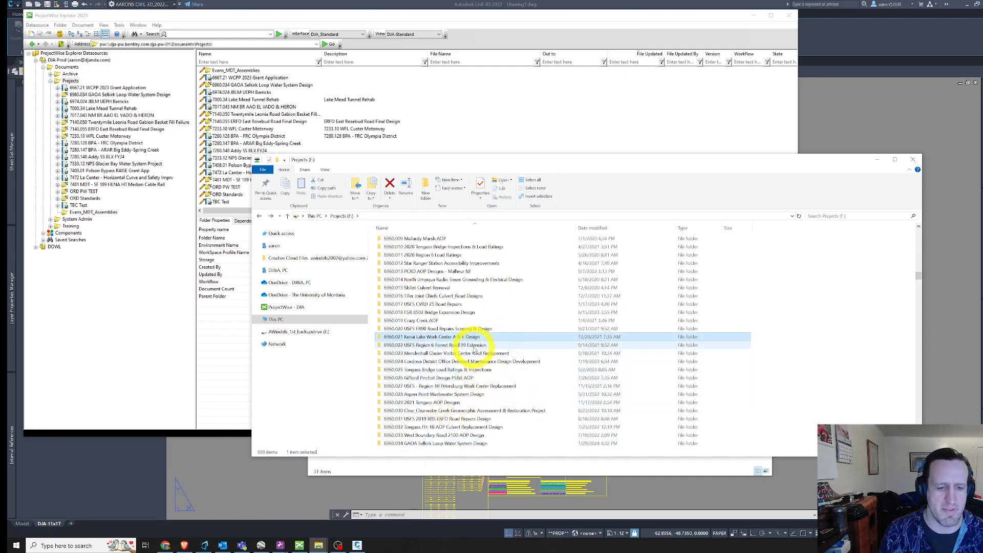
{"action": "scroll", "coordinate": [467, 401], "scroll_direction": "down", "scroll_amount": 1}
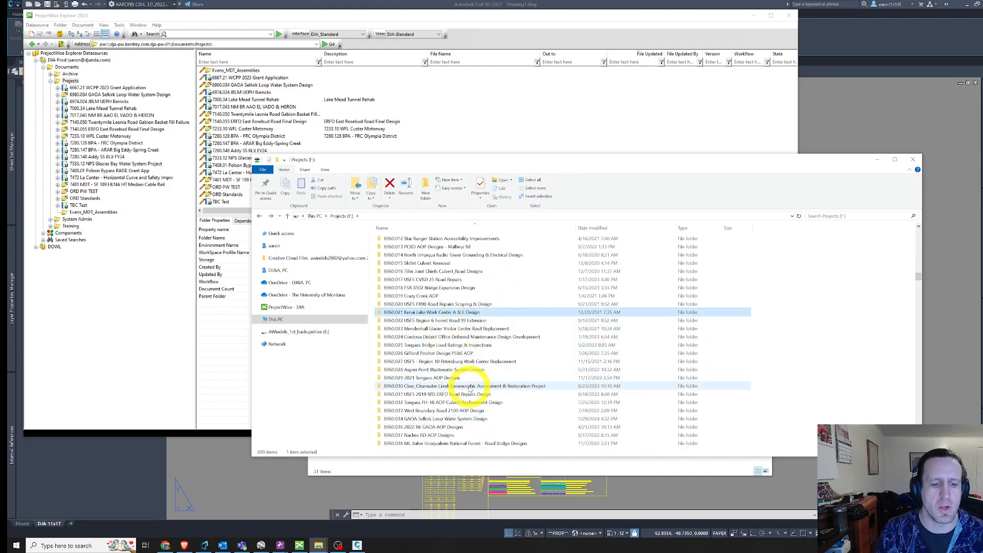
{"action": "left_click", "coordinate": [474, 419]}
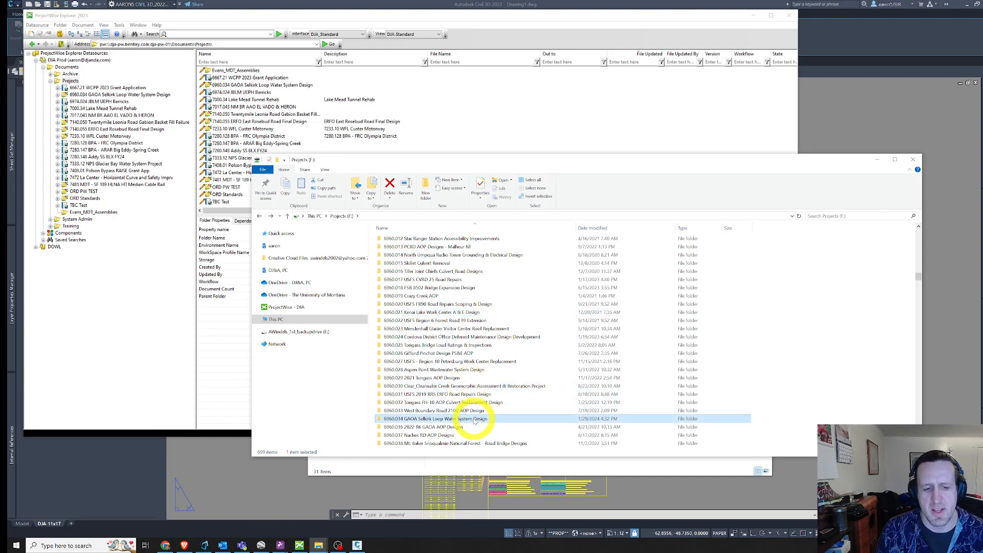
{"action": "double_click", "coordinate": [473, 419]}
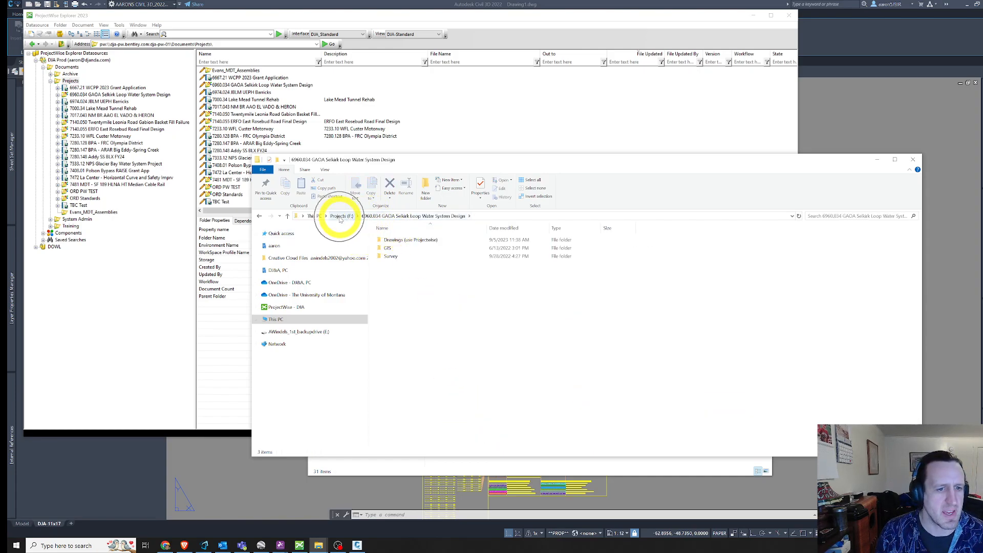
Examine the Drawings (use Projectwise), GIS and Survey subfolders of the GAOA Selkirk Loop project folder.
{"action": "left_click", "coordinate": [430, 241]}
{"action": "left_click", "coordinate": [410, 249], "text": "ctrl"}
{"action": "left_click", "coordinate": [407, 256], "text": "ctrl"}
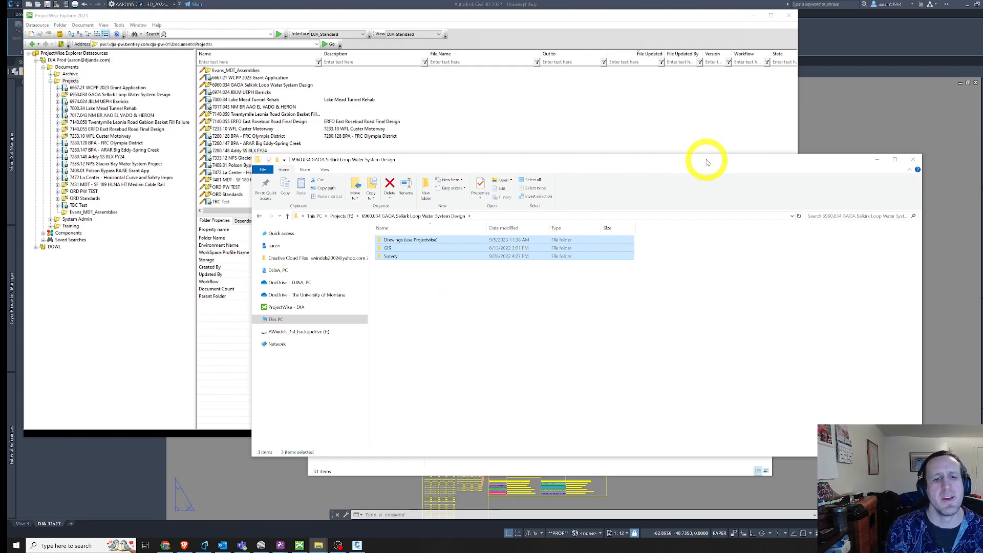
{"action": "left_click", "coordinate": [406, 241]}
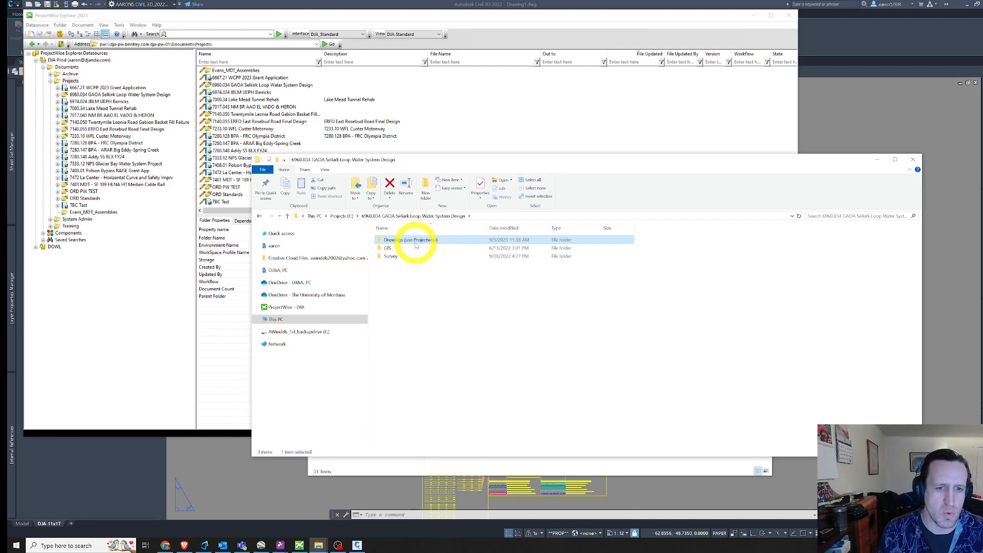
{"action": "left_click", "coordinate": [415, 249], "text": "ctrl"}
{"action": "left_click", "coordinate": [416, 256], "text": "ctrl"}
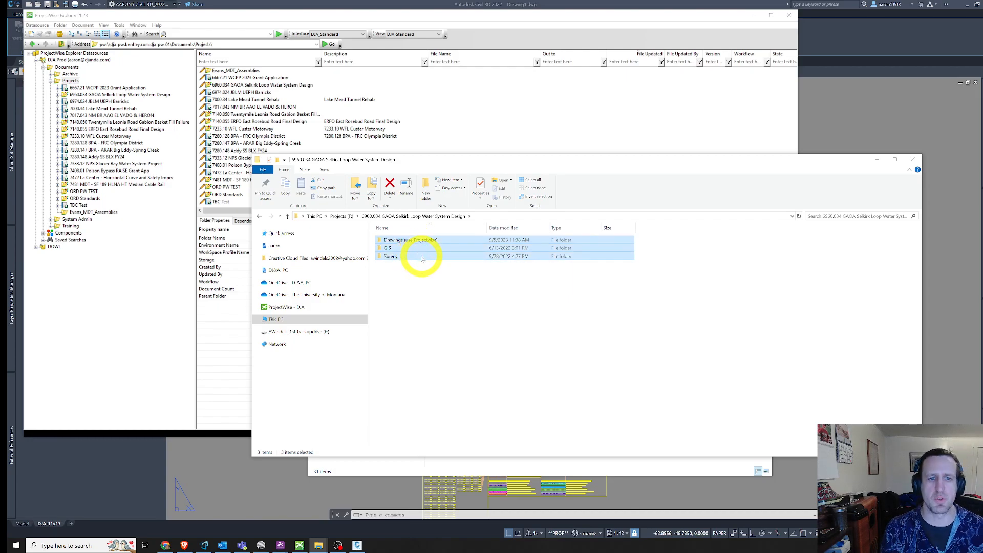
{"action": "left_click", "coordinate": [411, 241]}
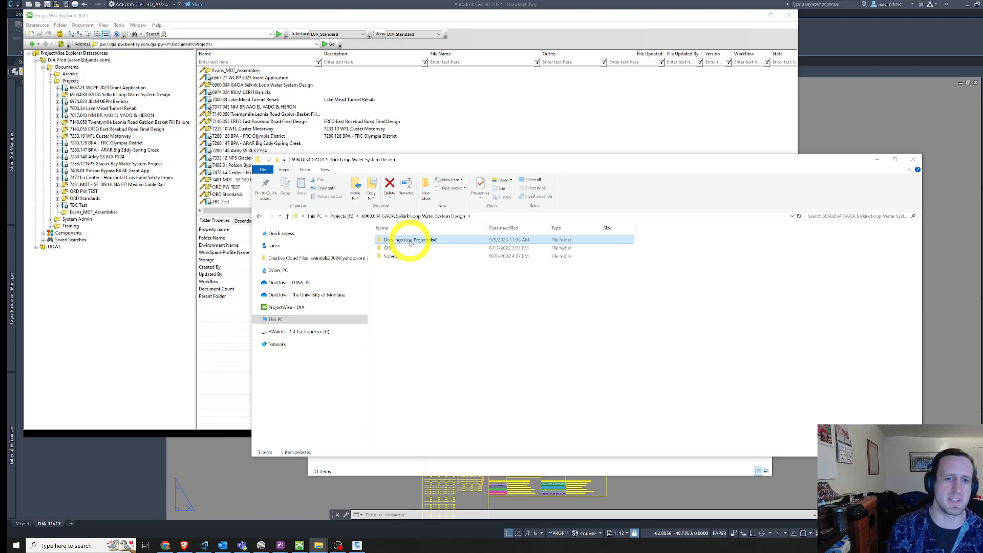
{"action": "key", "text": "Caps_Lock"}
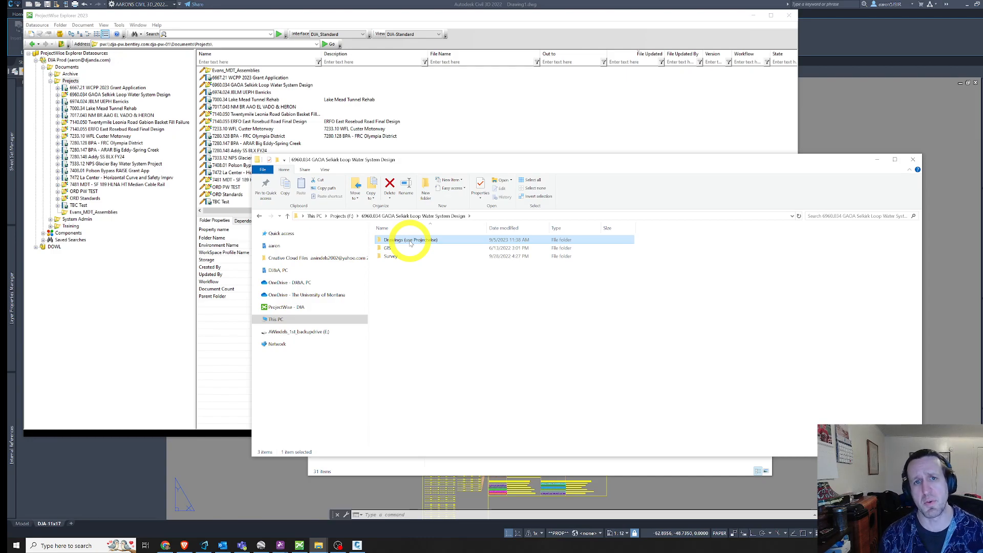
{"action": "left_click", "coordinate": [393, 249]}
{"action": "left_click", "coordinate": [400, 257], "text": "ctrl"}
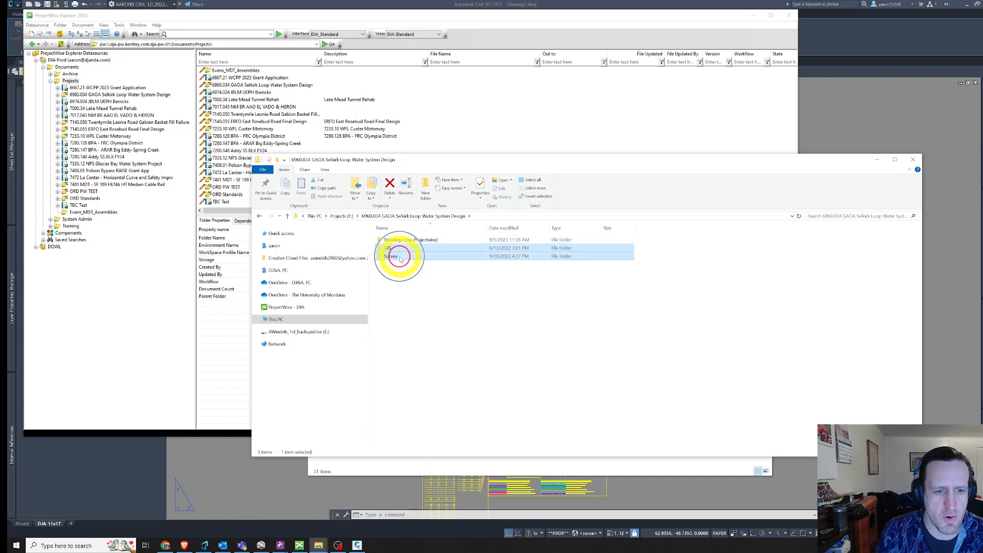
{"action": "left_click", "coordinate": [408, 241]}
{"action": "left_click", "coordinate": [412, 256]}
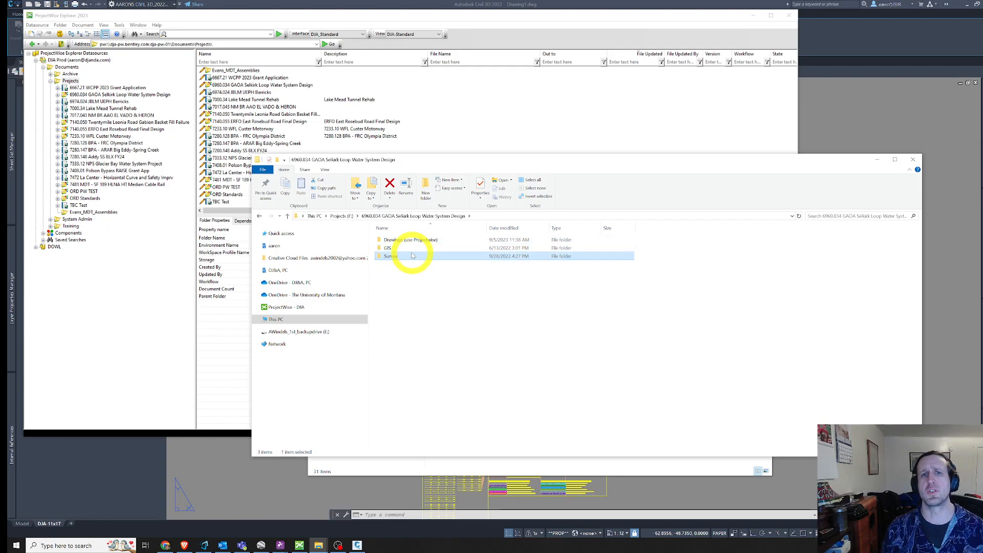
{"action": "left_click", "coordinate": [17, 545]}
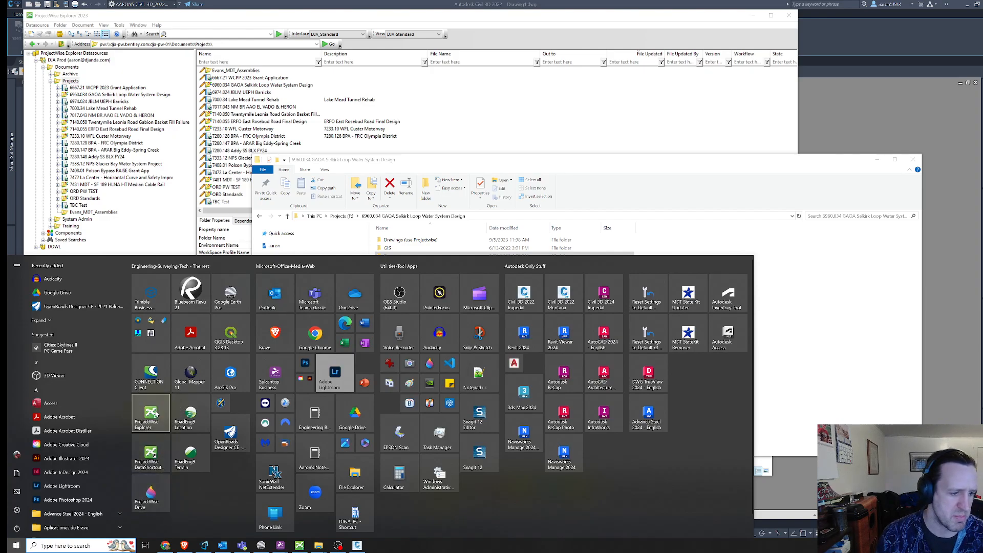
{"action": "key", "text": "ctrl"}
{"action": "key", "text": "ctrl"}
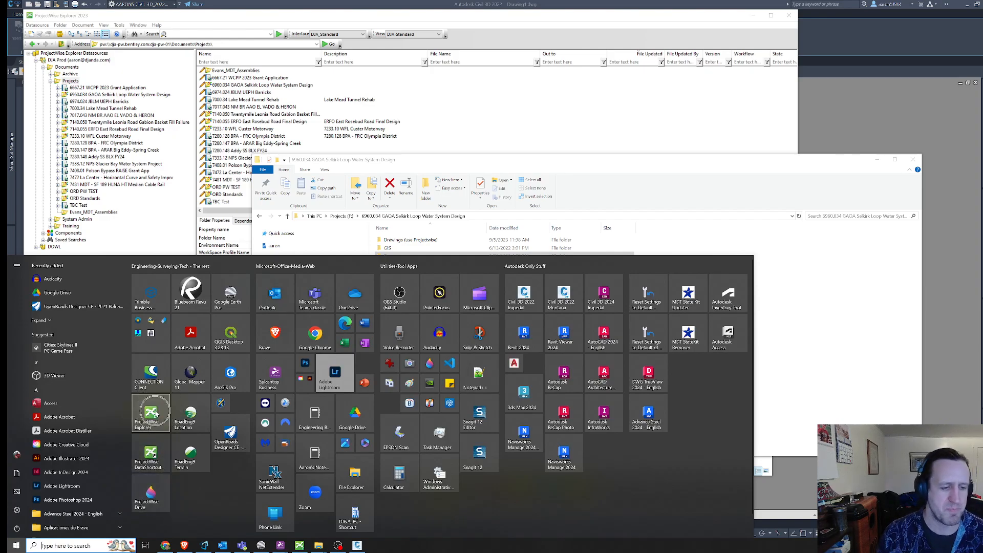
{"action": "key", "text": "Escape"}
{"action": "left_click", "coordinate": [407, 256]}
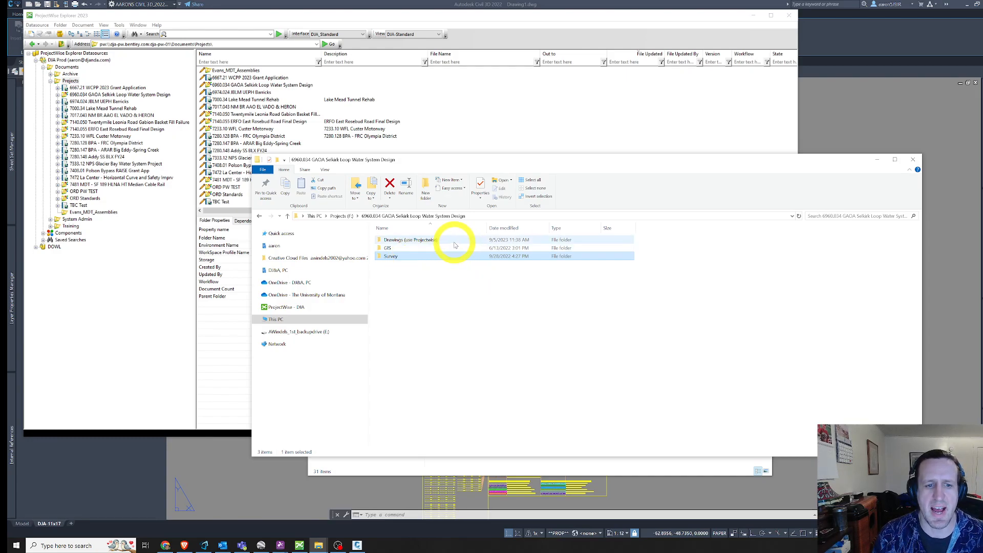
Look inside the Drawings (use Projectwise) folder at its DGN and DWG subfolders, and return to the project folder.
{"action": "left_click", "coordinate": [416, 241]}
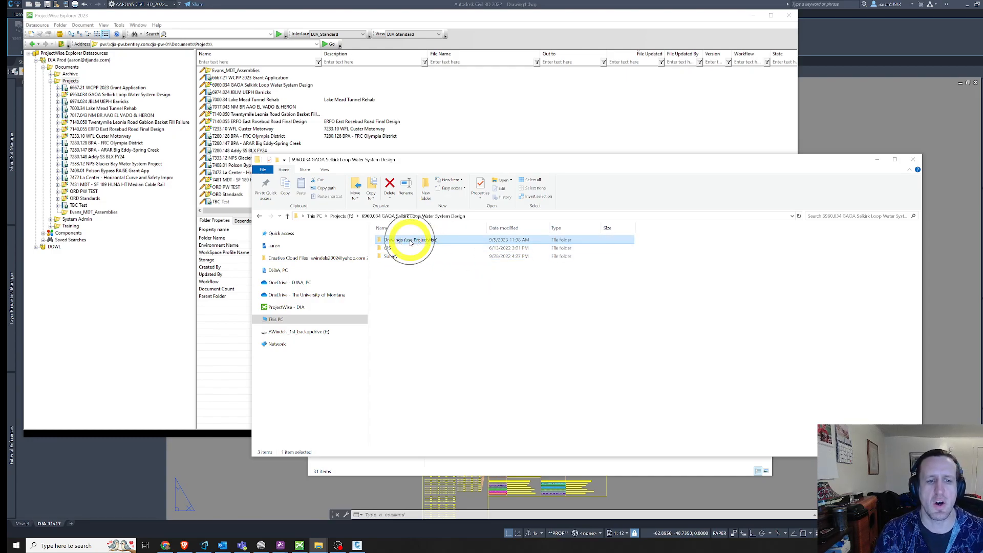
{"action": "double_click", "coordinate": [410, 242]}
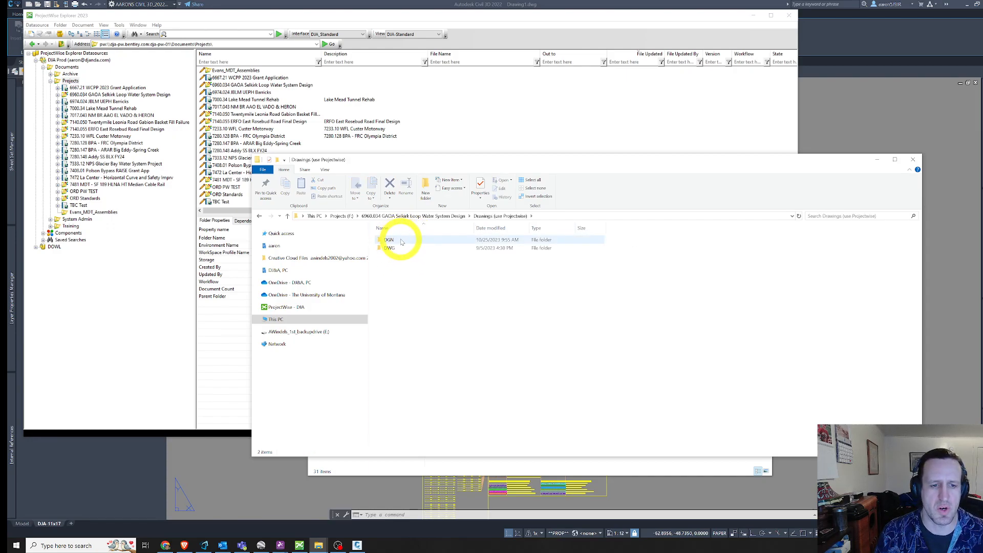
{"action": "left_click", "coordinate": [389, 248]}
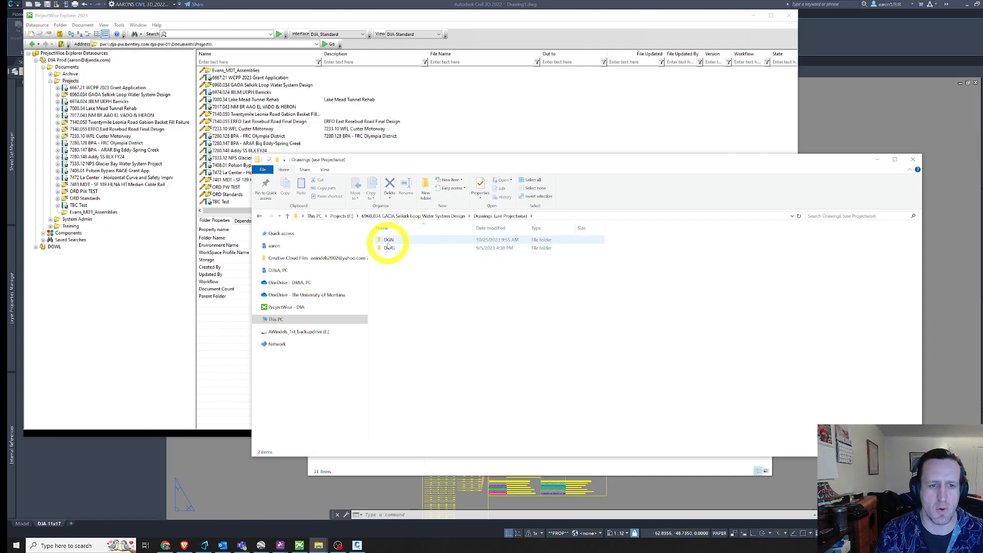
{"action": "key", "text": "alt+Left"}
{"action": "key", "text": "Caps_Lock"}
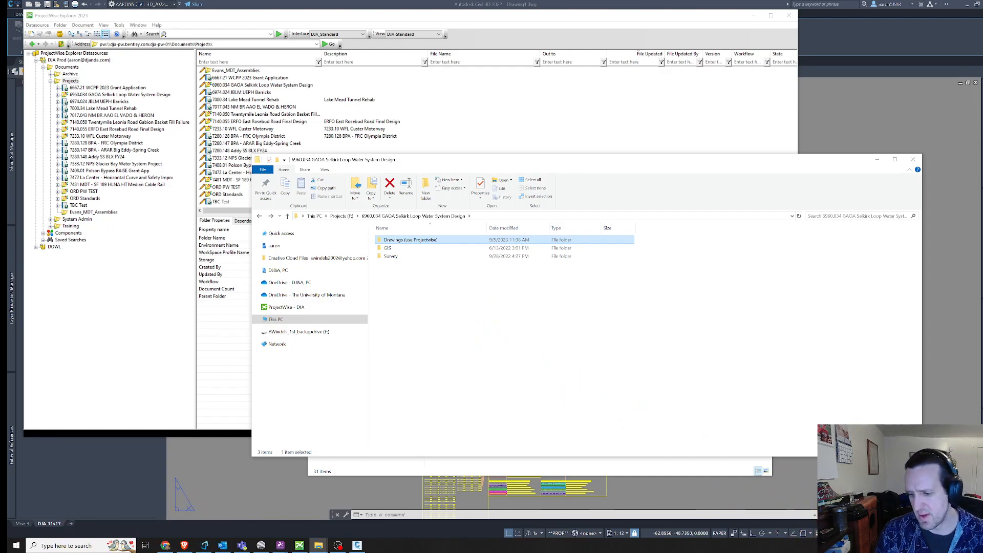
Move the CONNECTION Client window out of the way and dismiss it.
{"action": "left_click", "coordinate": [487, 12]}
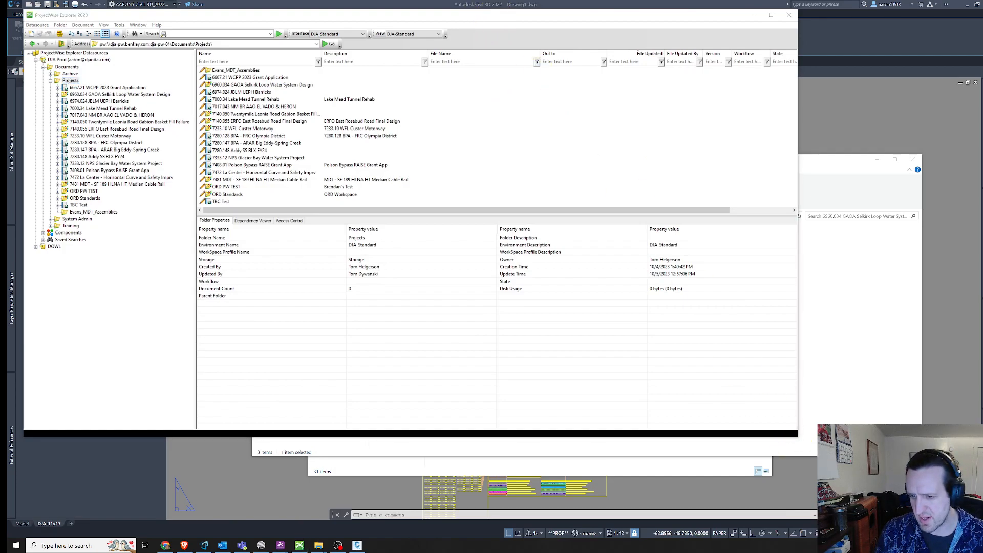
{"action": "left_click_drag", "start_coordinate": [829, 170], "coordinate": [887, 254]}
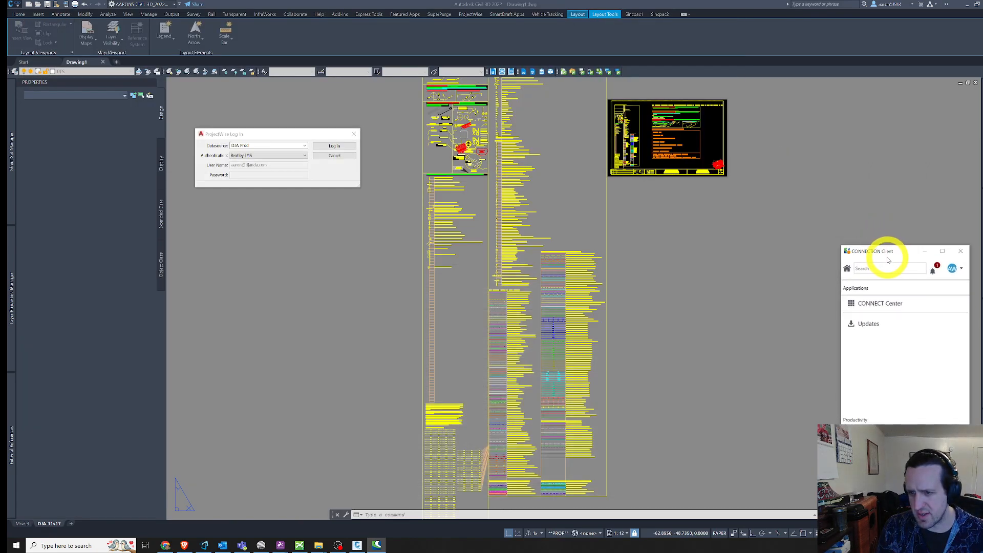
{"action": "left_click", "coordinate": [932, 254]}
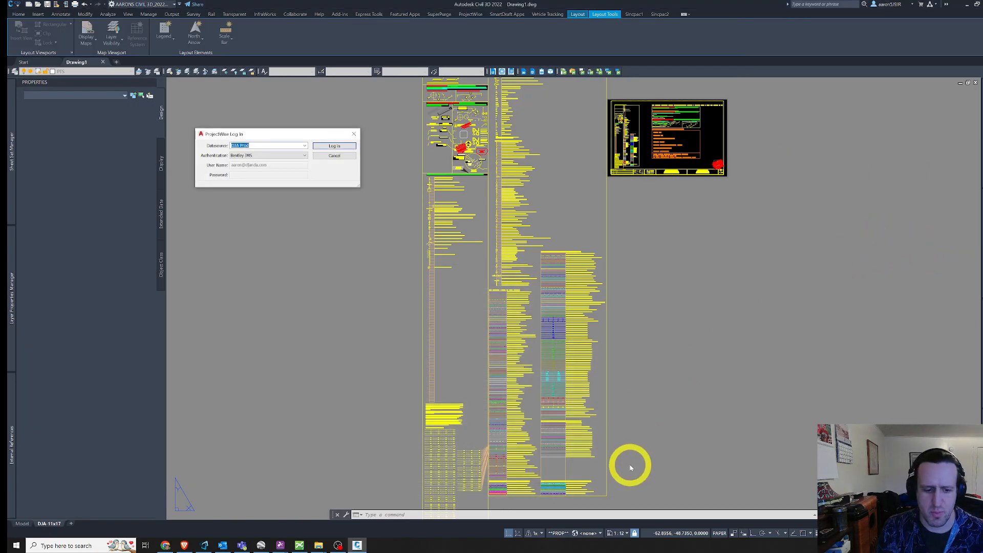
Switch to ProjectWise Explorer and expand the 6960.034 GAOA Selkirk Loop Water System Design work area under Projects.
{"action": "left_click", "coordinate": [299, 545]}
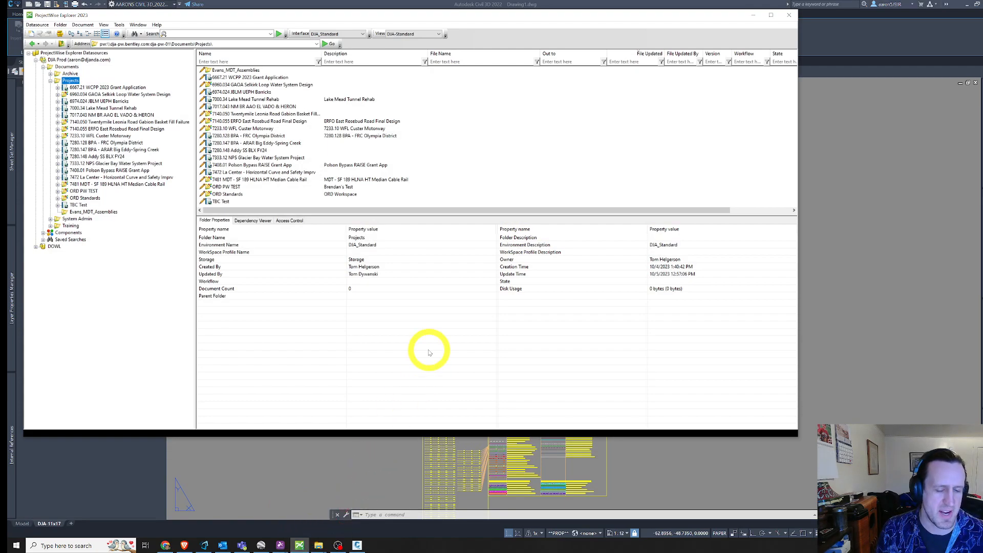
{"action": "left_click_drag", "start_coordinate": [450, 10], "coordinate": [457, 13]}
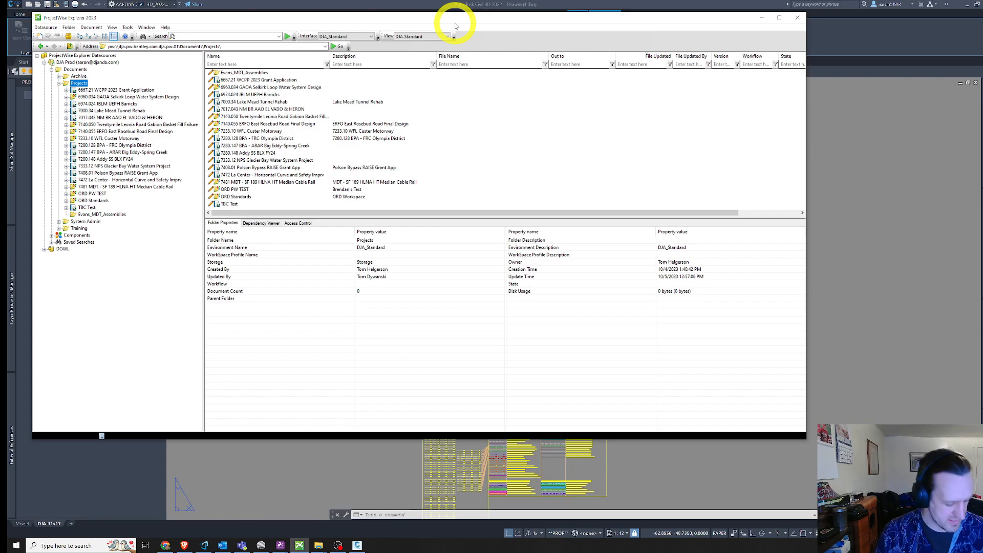
{"action": "key", "text": "Caps_Lock"}
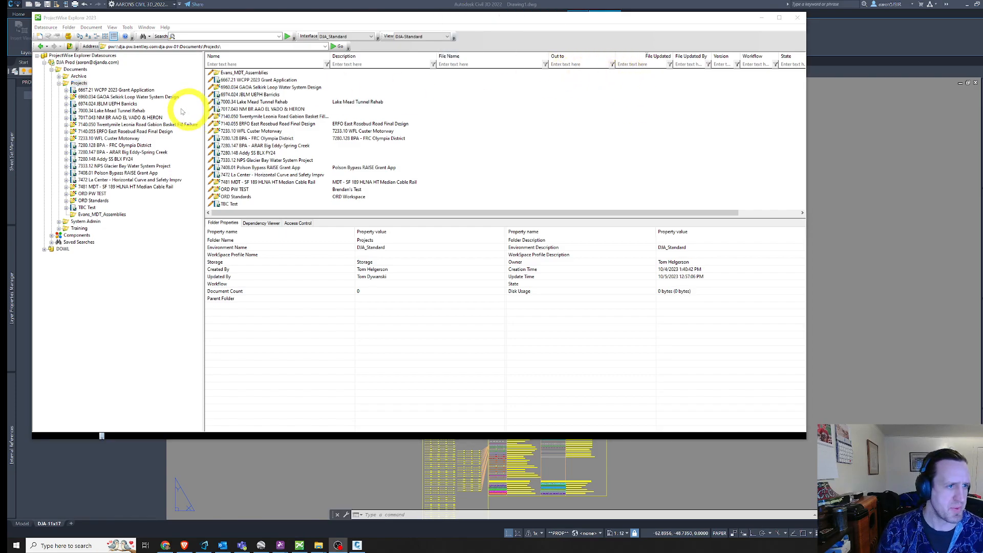
{"action": "left_click", "coordinate": [79, 98]}
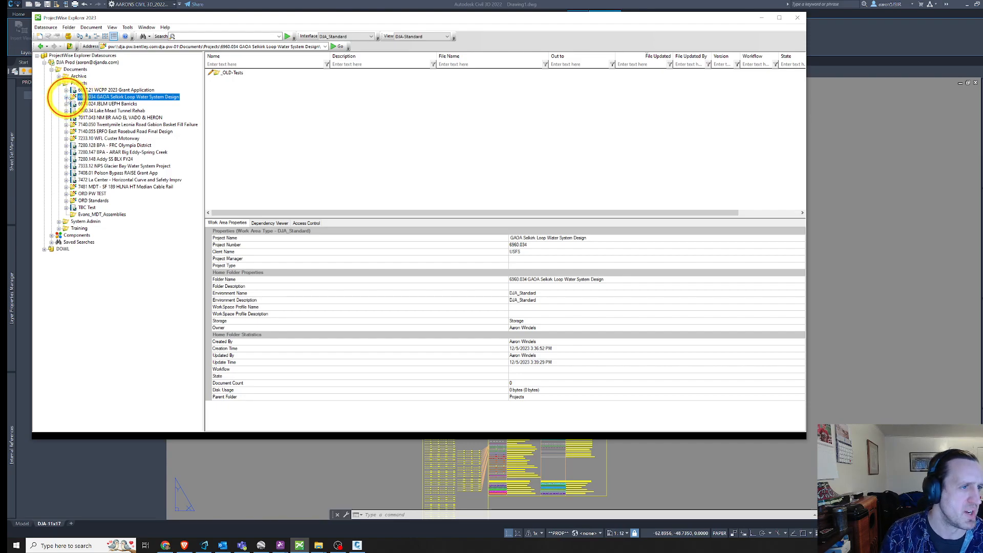
{"action": "left_click", "coordinate": [66, 97]}
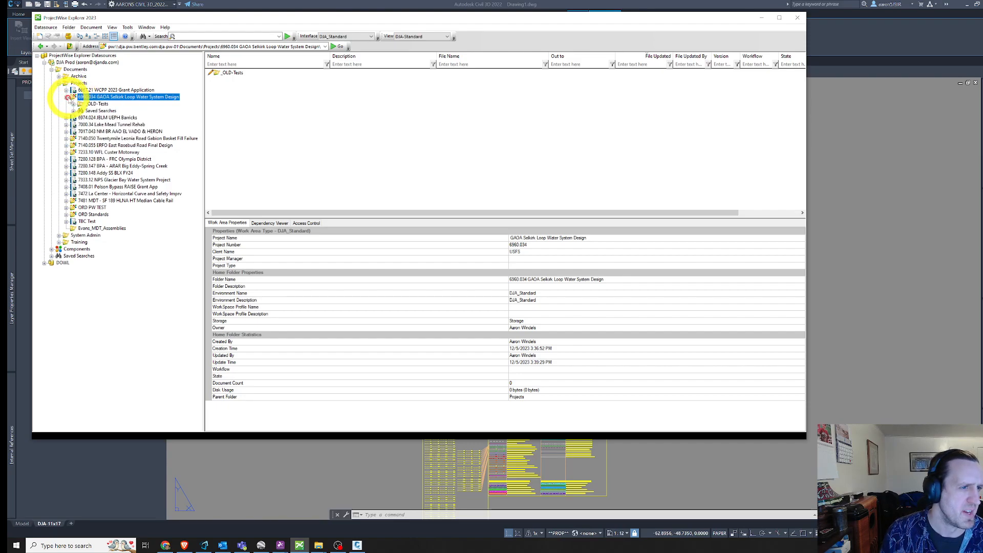
Create a Drawings folder inside the 6960.034 GAOA Selkirk Loop Water System Design work area, keeping the DJA_Standard environment.
{"action": "right_click", "coordinate": [105, 99]}
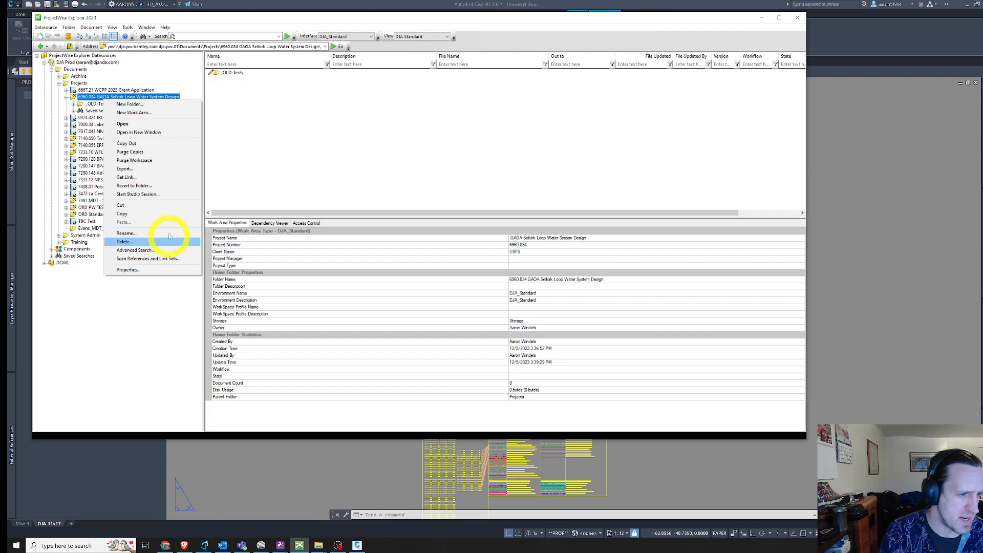
{"action": "left_click", "coordinate": [172, 110]}
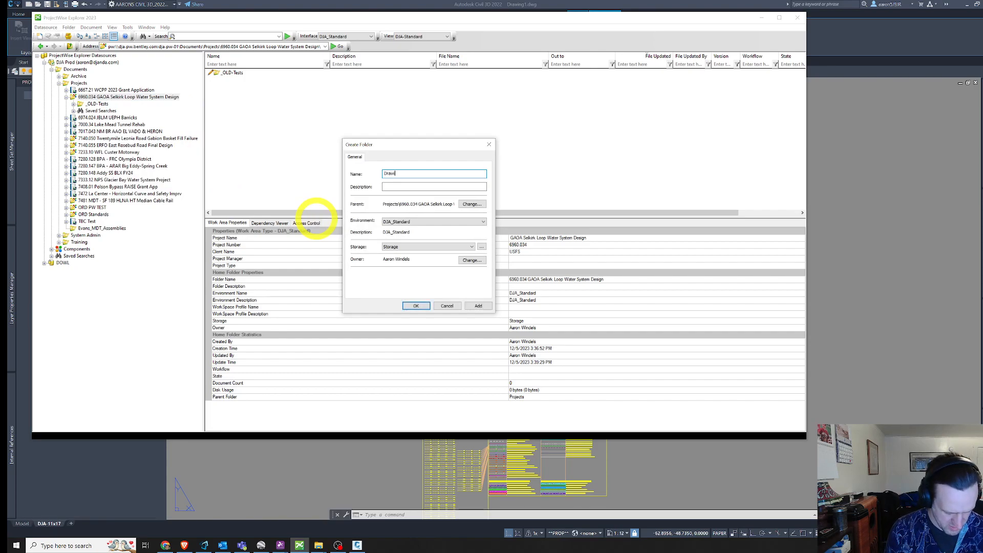
{"action": "left_click", "coordinate": [418, 306]}
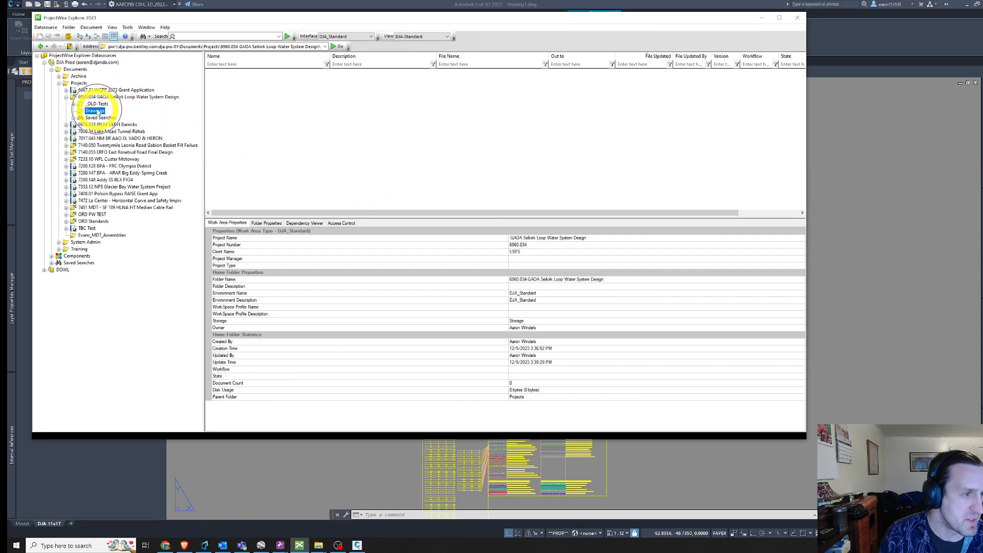
Switch to File Explorer's GAOA Selkirk Loop project folder, open Drawings (use Projectwise), and highlight its DGN and DWG subfolders.
{"action": "left_click", "coordinate": [301, 545]}
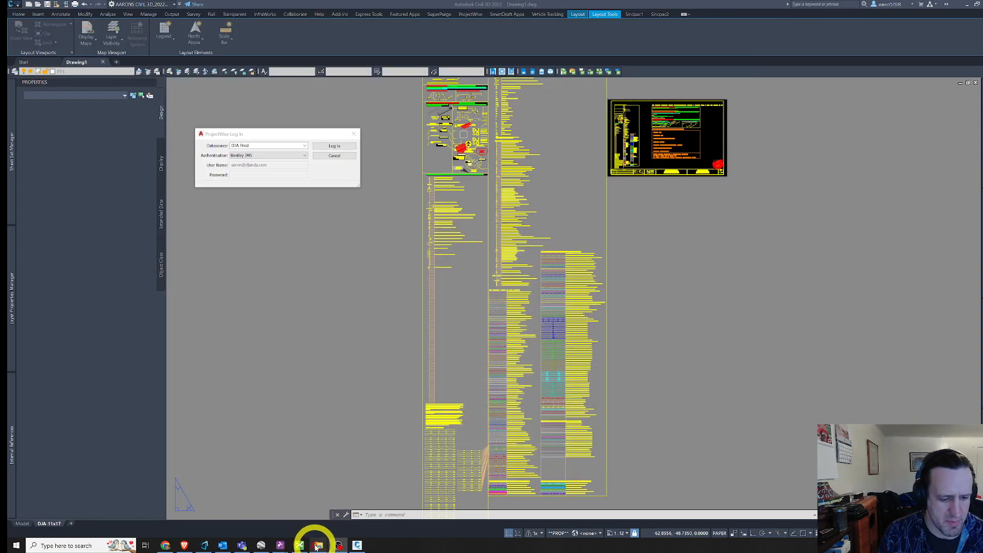
{"action": "mouse_move", "coordinate": [318, 546]}
{"action": "left_click", "coordinate": [369, 503]}
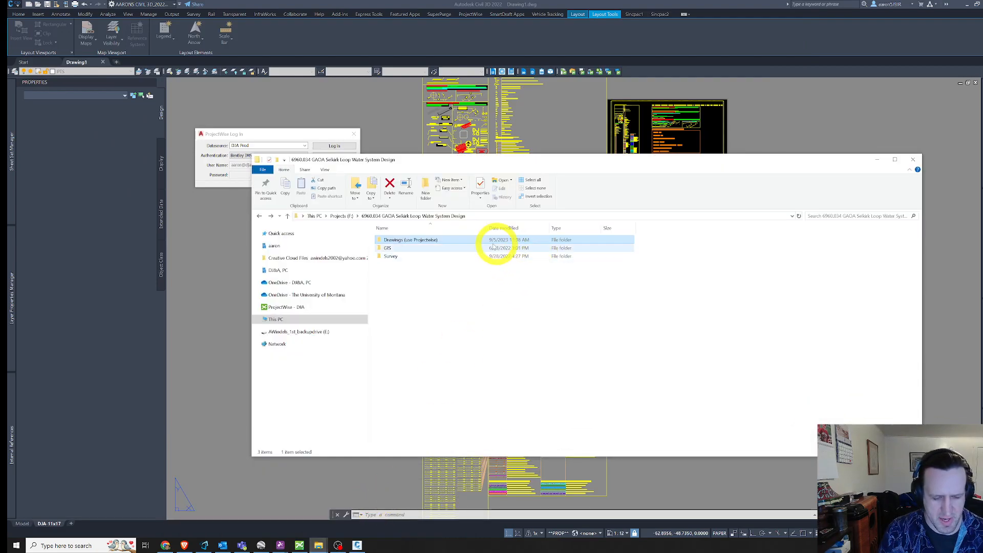
{"action": "double_click", "coordinate": [432, 240]}
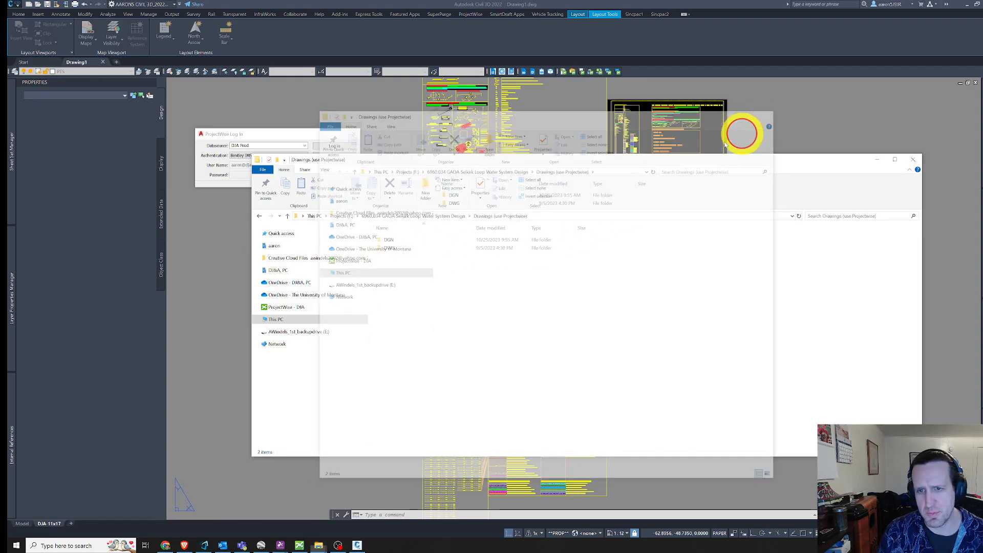
{"action": "left_click", "coordinate": [446, 274]}
{"action": "left_click_drag", "start_coordinate": [447, 273], "coordinate": [384, 235]}
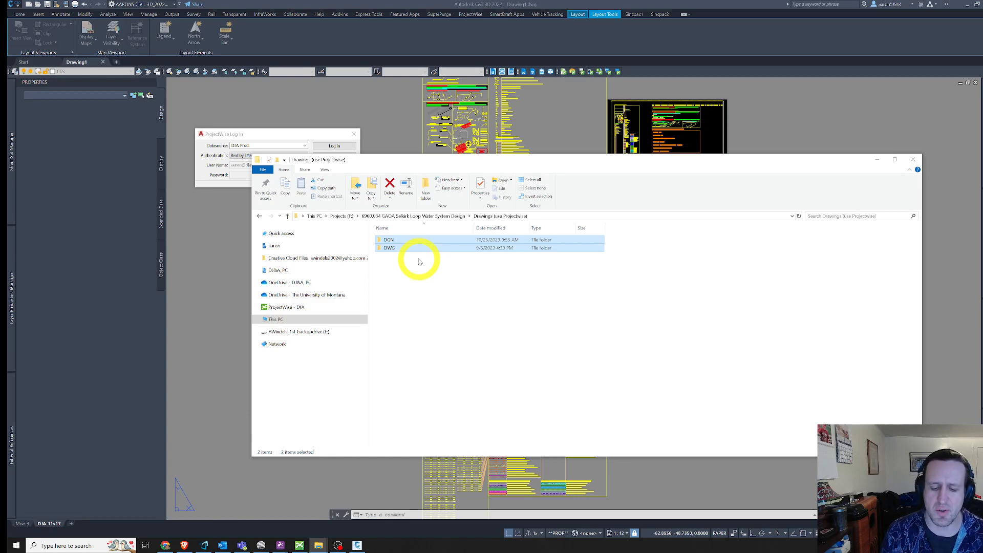
Open the Civil folder under DWG, inspect its 2 Design and 3 Attachments subfolders, and return to Civil.
{"action": "left_click", "coordinate": [395, 252]}
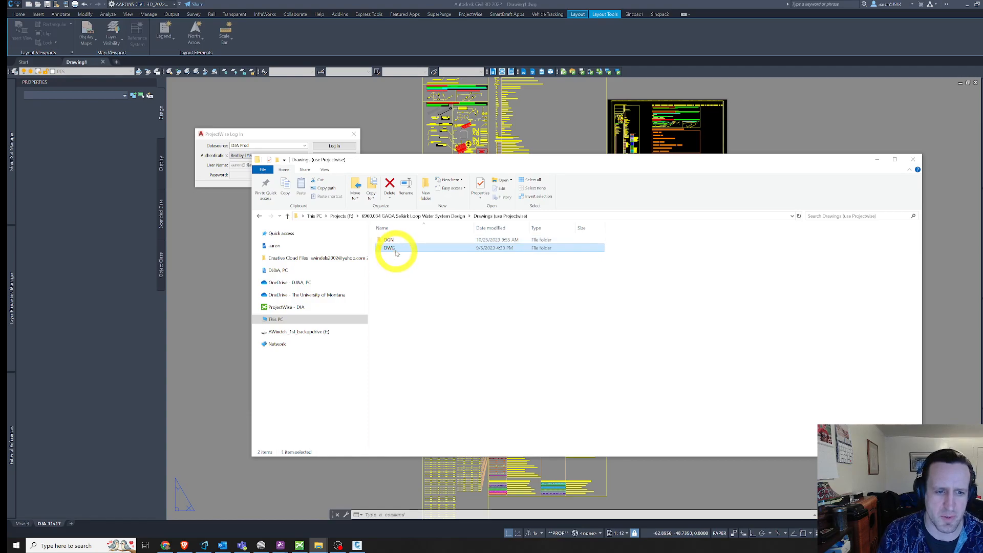
{"action": "double_click", "coordinate": [396, 250]}
{"action": "double_click", "coordinate": [398, 239]}
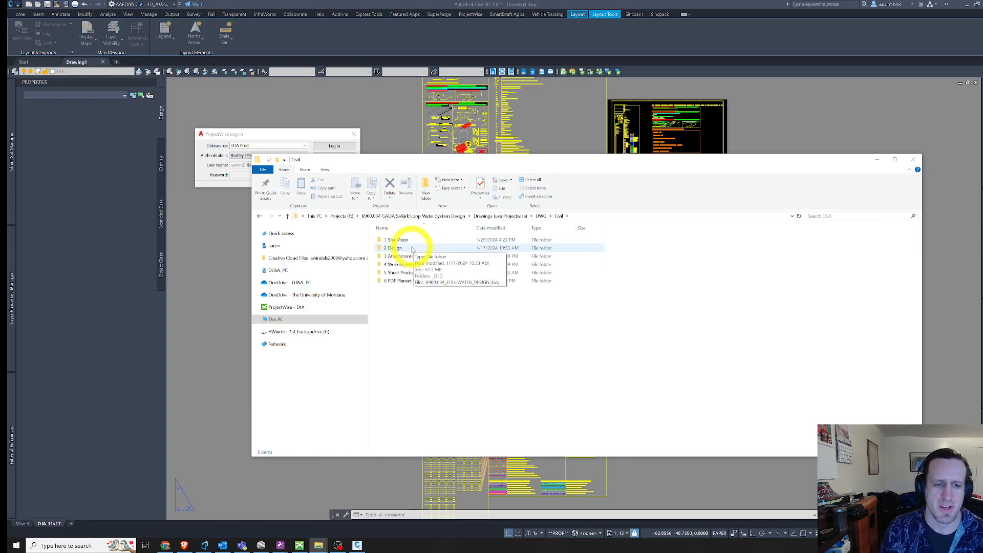
{"action": "double_click", "coordinate": [410, 248]}
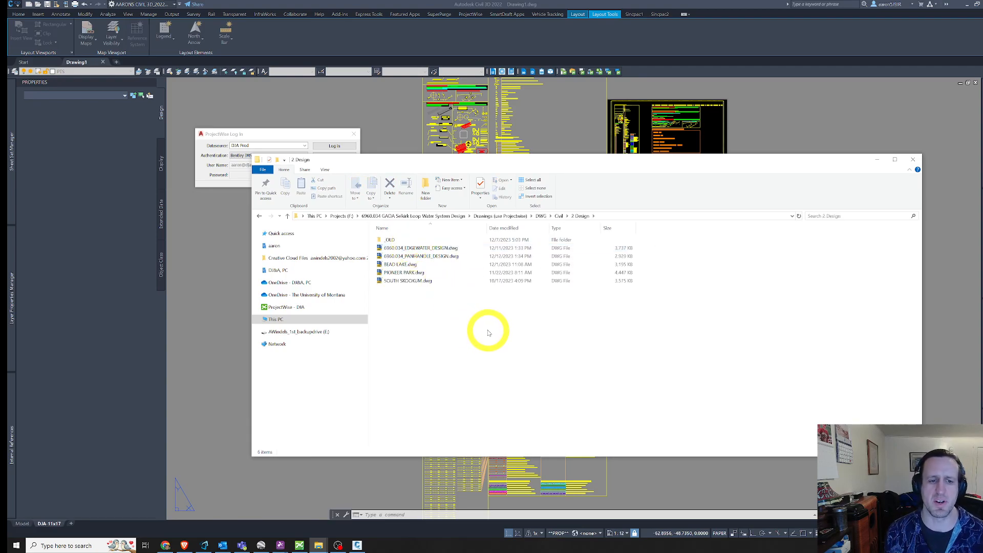
{"action": "left_click_drag", "start_coordinate": [501, 327], "coordinate": [413, 252]}
{"action": "key", "text": "alt+Left"}
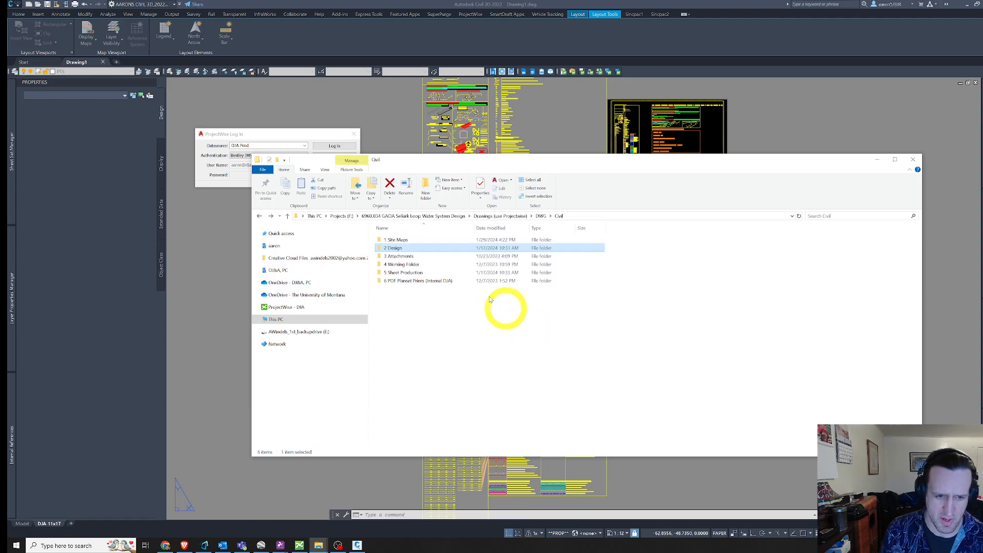
{"action": "double_click", "coordinate": [408, 256]}
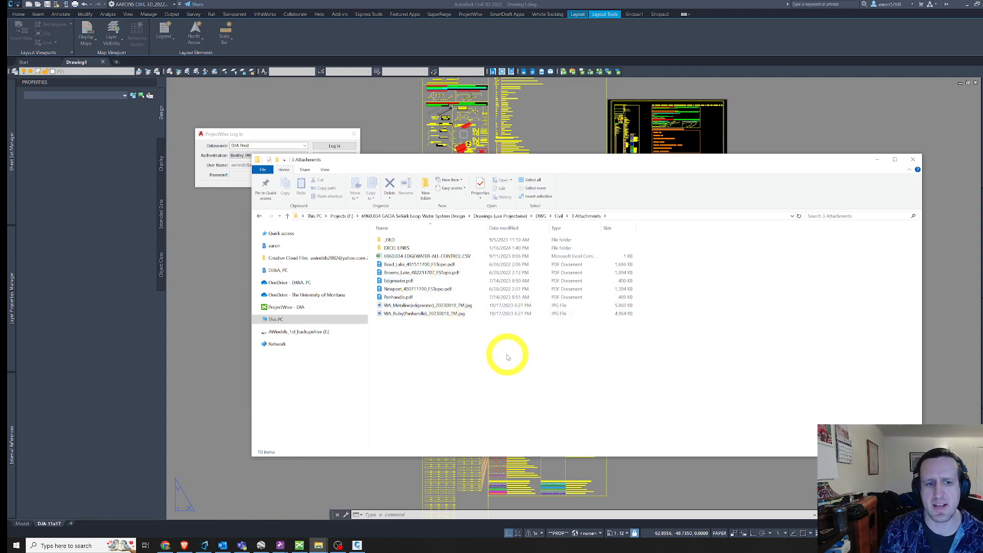
{"action": "key", "text": "alt+Left"}
Examine the subfolders and shortcut file in 4 Working Folder, including _Shortcuts and Budget_Track, and return to Civil.
{"action": "double_click", "coordinate": [428, 264]}
{"action": "left_click_drag", "start_coordinate": [501, 303], "coordinate": [400, 226]}
{"action": "left_click", "coordinate": [414, 256]}
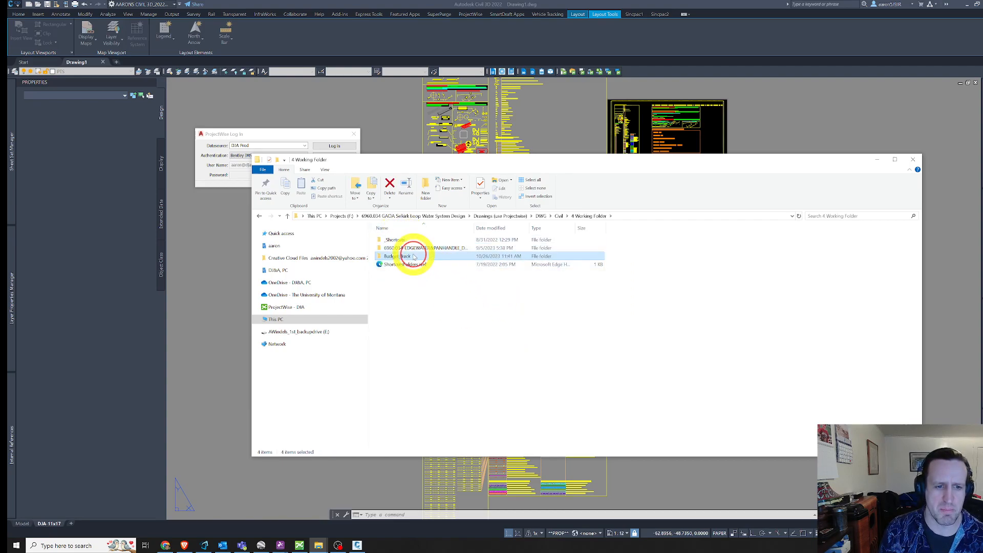
{"action": "left_click", "coordinate": [417, 248]}
{"action": "left_click", "coordinate": [408, 241], "text": "ctrl"}
{"action": "left_click", "coordinate": [455, 304]}
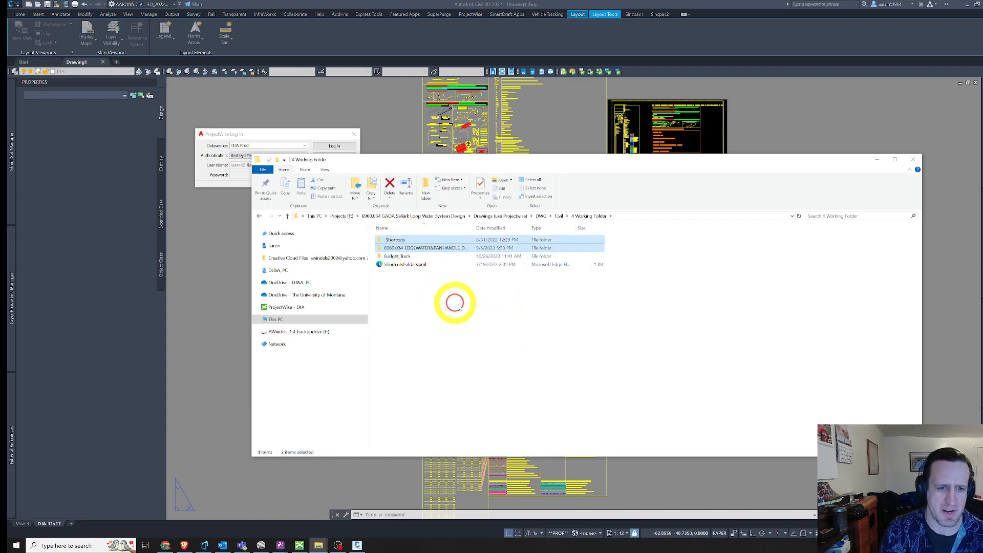
{"action": "left_click", "coordinate": [425, 249]}
{"action": "key", "text": "alt+Left"}
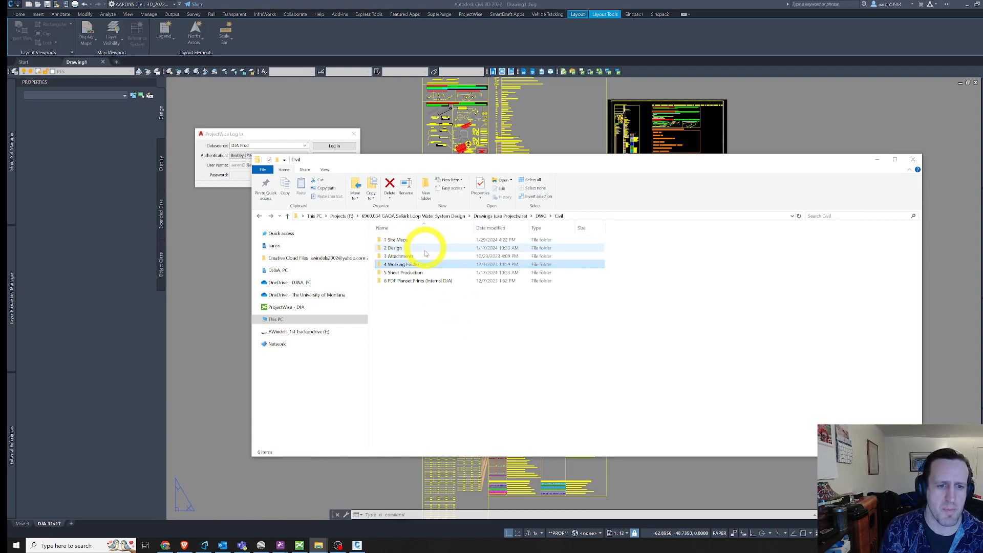
Examine the sheet set, title block, cover and details files in 5 Sheet Production, and return to Civil.
{"action": "left_click", "coordinate": [430, 274]}
{"action": "double_click", "coordinate": [430, 275]}
{"action": "left_click_drag", "start_coordinate": [557, 405], "coordinate": [444, 314]}
{"action": "left_click_drag", "start_coordinate": [731, 314], "coordinate": [485, 298]}
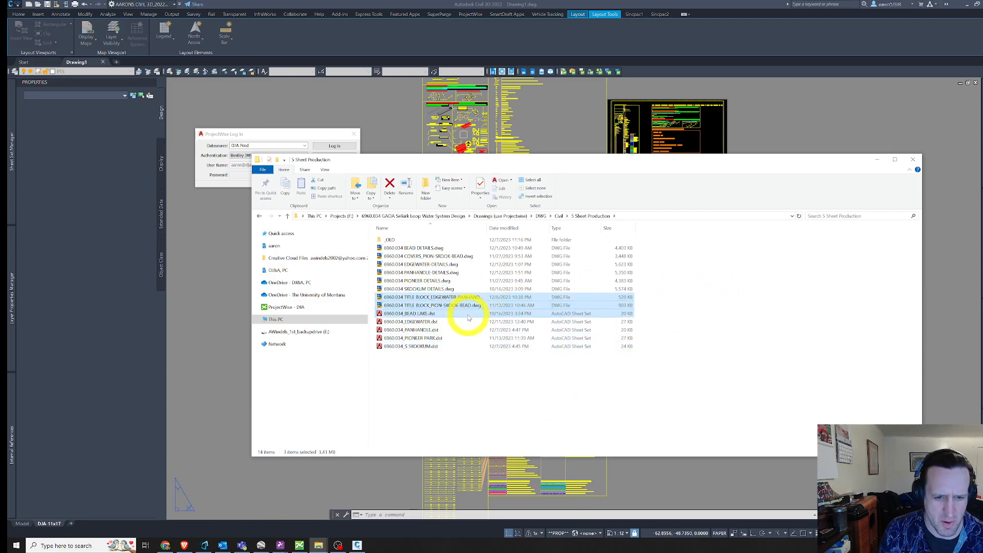
{"action": "left_click", "coordinate": [468, 314], "text": "ctrl"}
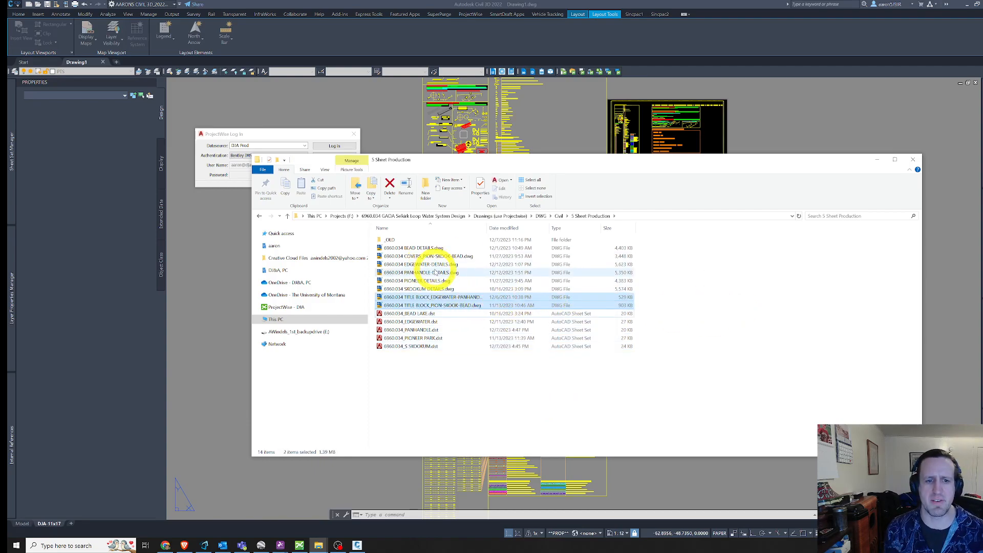
{"action": "left_click", "coordinate": [430, 249]}
{"action": "left_click", "coordinate": [445, 273]}
{"action": "left_click", "coordinate": [439, 257]}
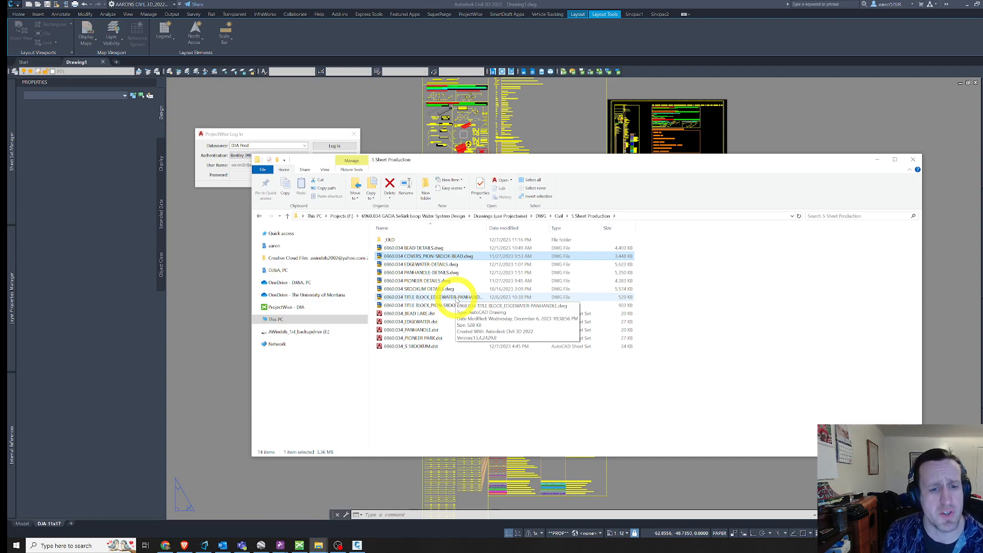
{"action": "key", "text": "alt+Left"}
Look through the dated print folders in 6 PDF Planset Prints (Internal DJA), and return to Civil.
{"action": "left_click", "coordinate": [423, 282]}
{"action": "double_click", "coordinate": [424, 283]}
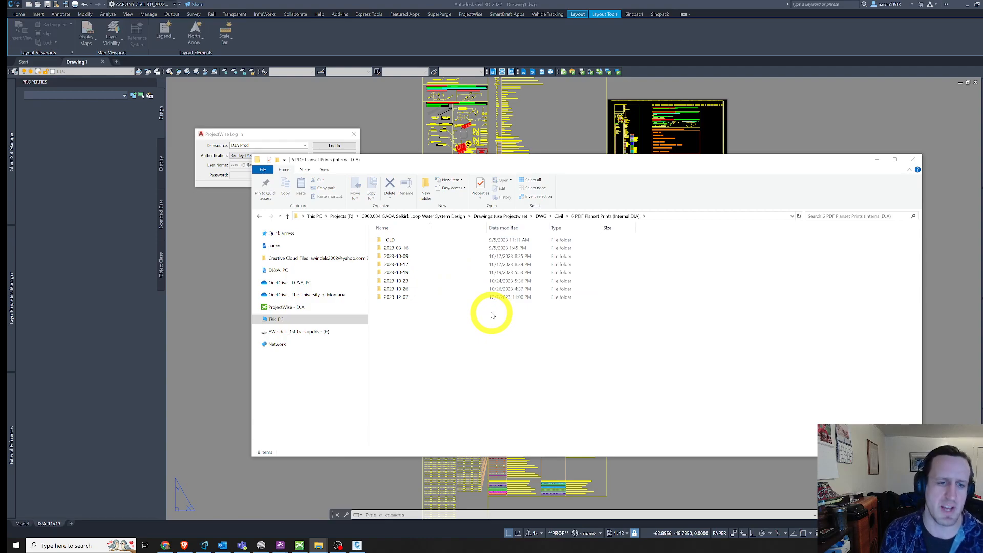
{"action": "key", "text": "alt+Left"}
Examine 1 Site Maps and the dated folders in its _OLD archive, recheck 2 Design, and return to Civil.
{"action": "double_click", "coordinate": [405, 240]}
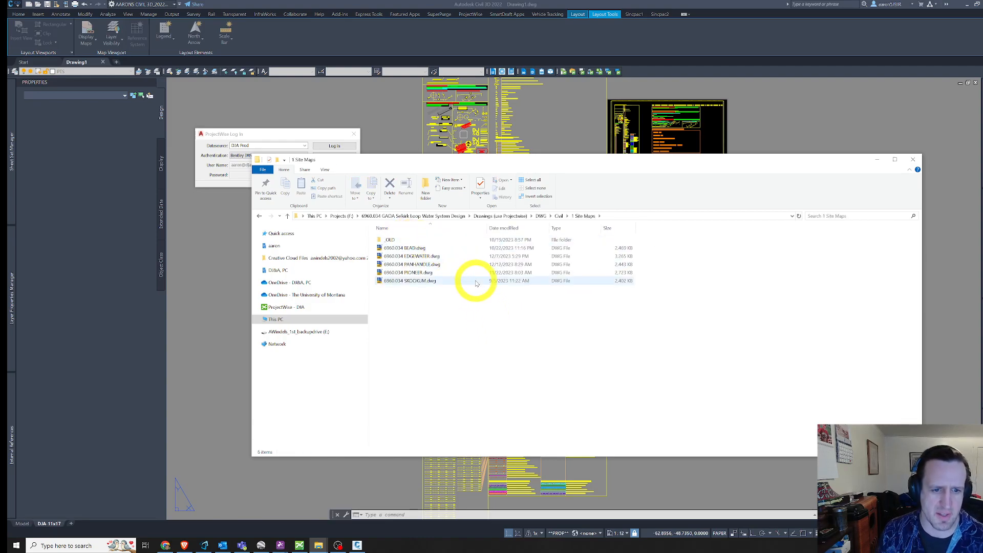
{"action": "double_click", "coordinate": [447, 240]}
{"action": "left_click_drag", "start_coordinate": [459, 243], "coordinate": [457, 249]}
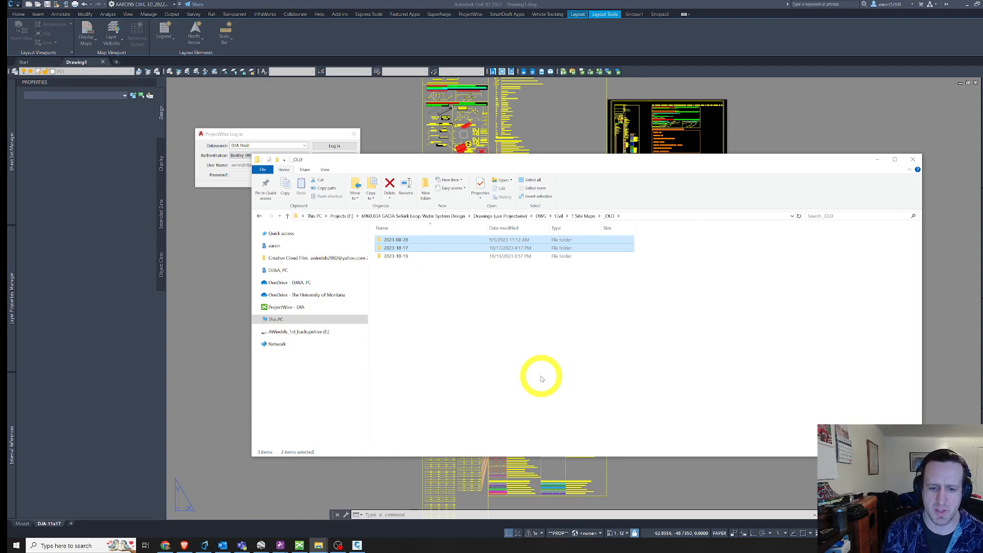
{"action": "left_click", "coordinate": [540, 375]}
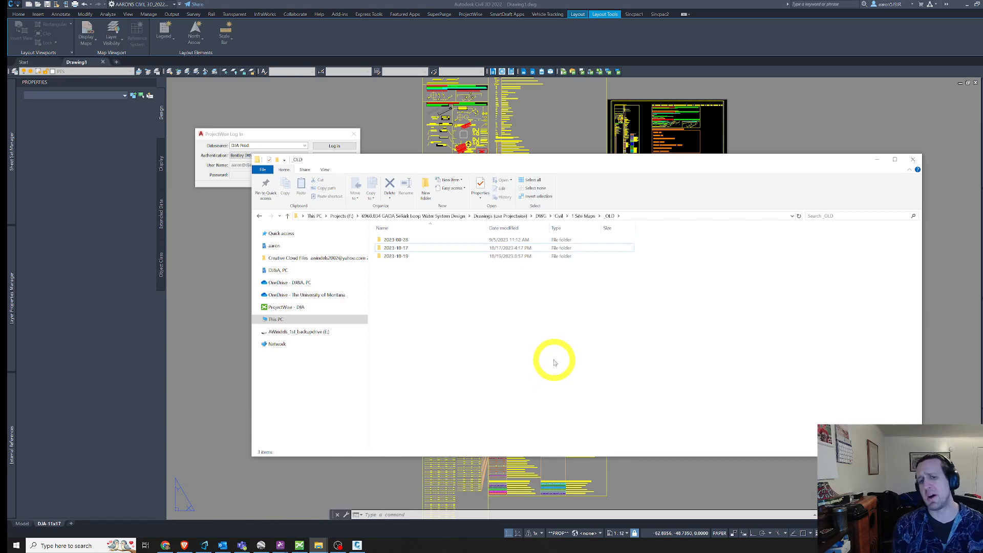
{"action": "key", "text": "alt+Up"}
{"action": "key", "text": "alt+Up"}
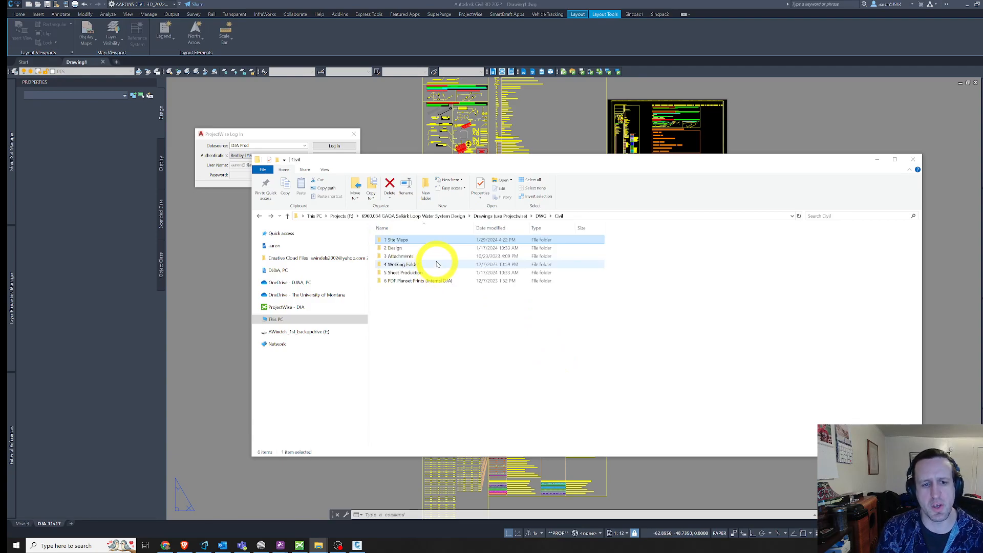
{"action": "double_click", "coordinate": [407, 248]}
{"action": "key", "text": "alt+Up"}
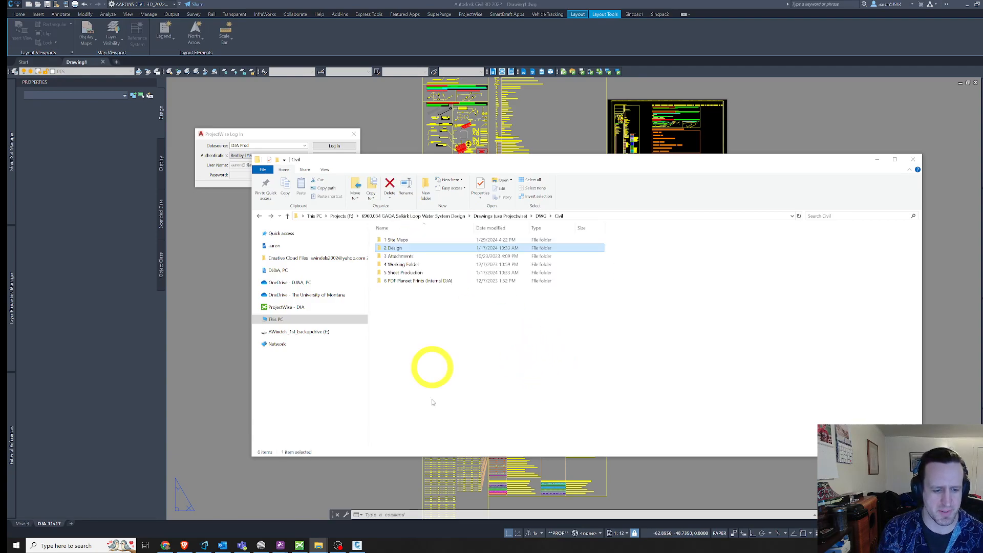
Switch to the 7007.03 NPS El Portal project window, open Drawings > DWG > Civil, and select the YOSE_NPS_HP_Grayscale.ctb file.
{"action": "mouse_move", "coordinate": [318, 542]}
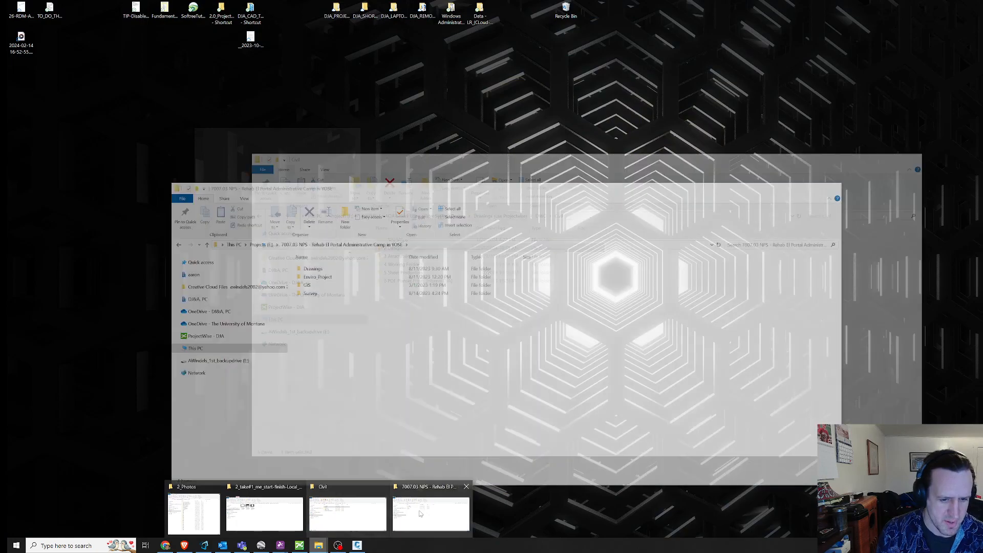
{"action": "left_click", "coordinate": [430, 514]}
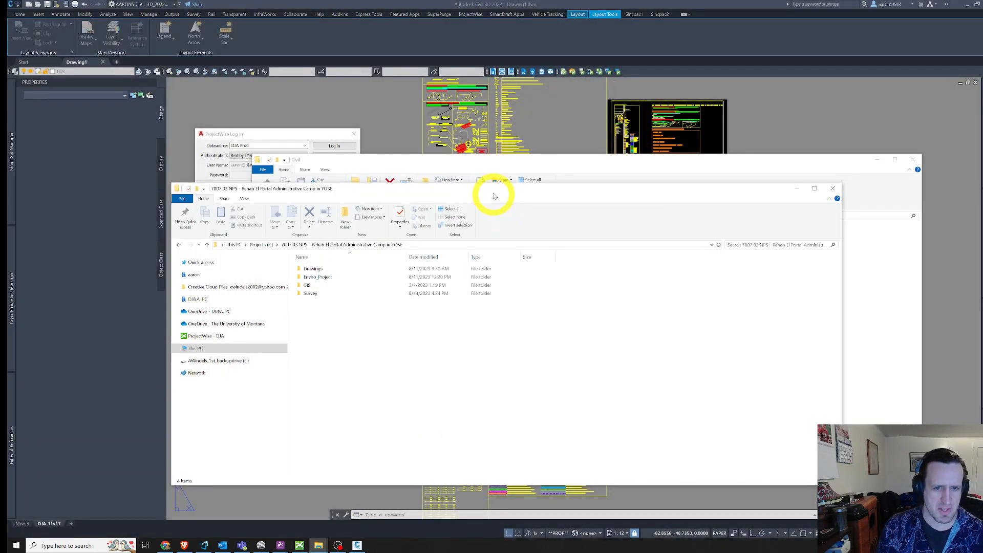
{"action": "left_click_drag", "start_coordinate": [494, 192], "coordinate": [507, 198]}
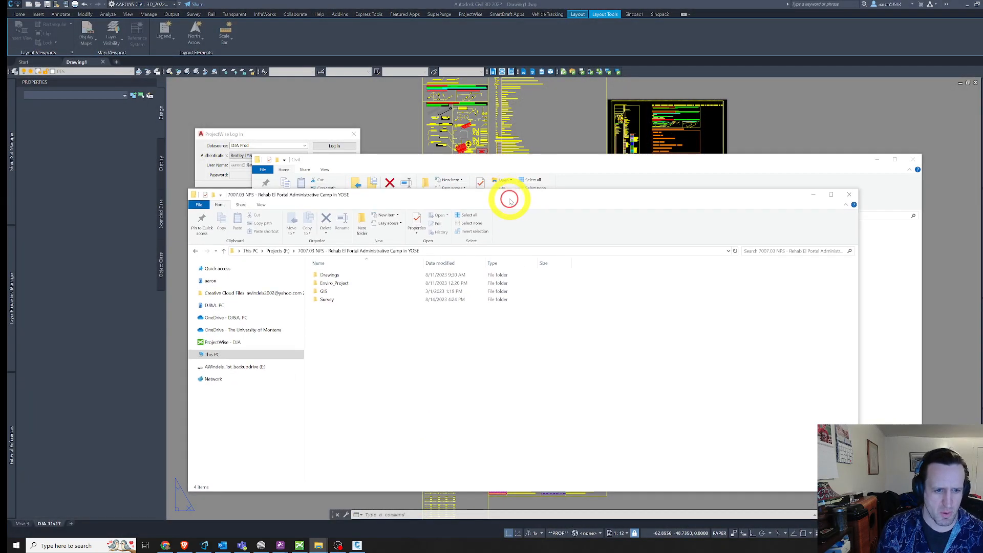
{"action": "double_click", "coordinate": [359, 275]}
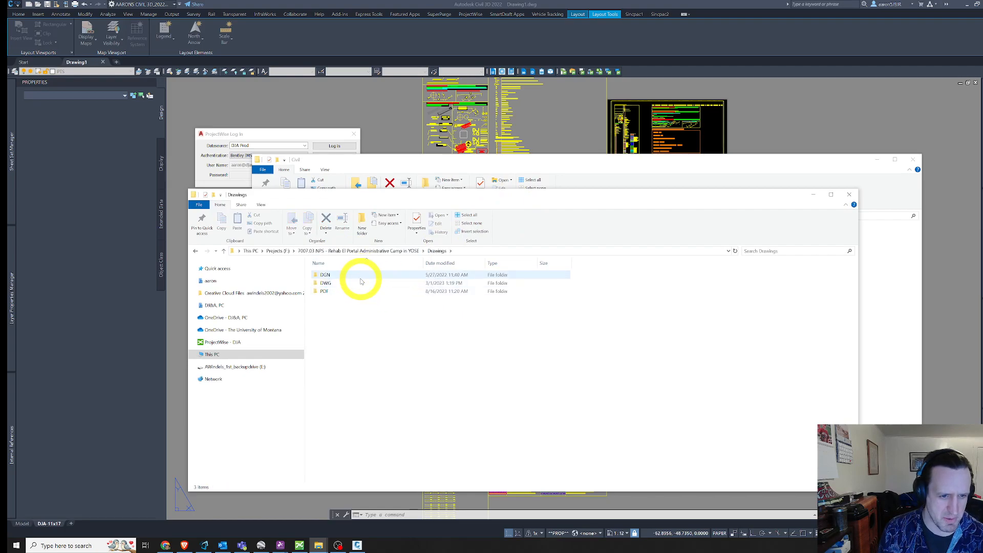
{"action": "double_click", "coordinate": [359, 283]}
{"action": "double_click", "coordinate": [356, 275]}
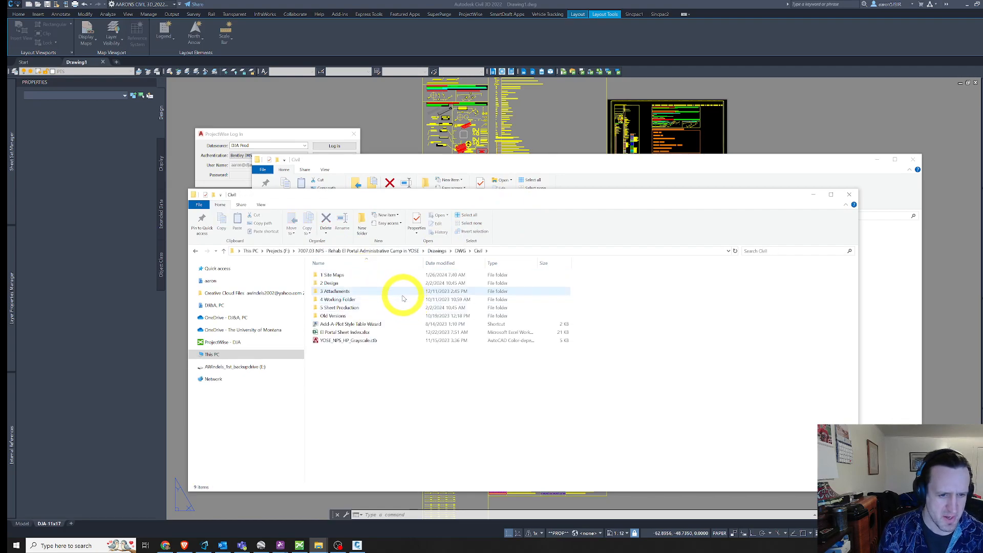
{"action": "left_click", "coordinate": [371, 342]}
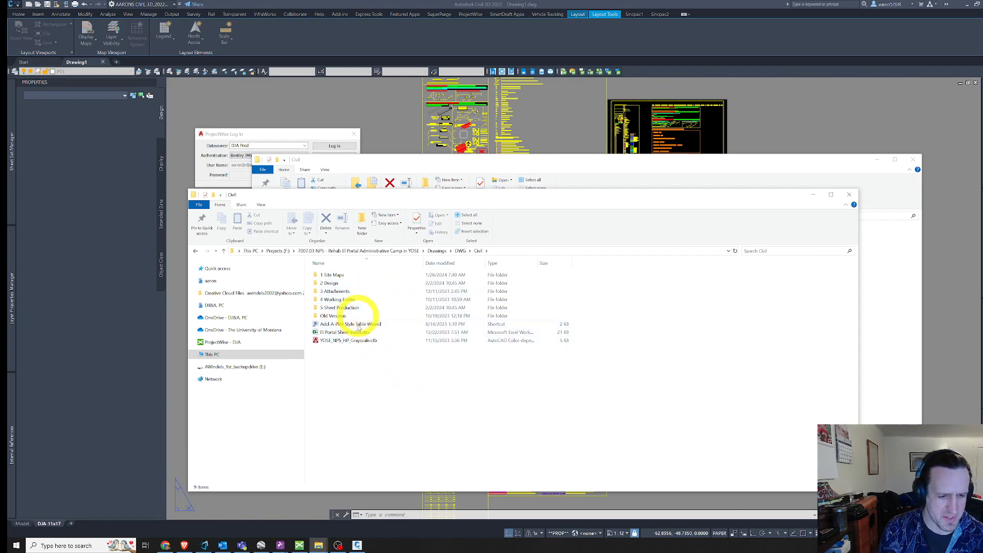
{"action": "left_click", "coordinate": [375, 343]}
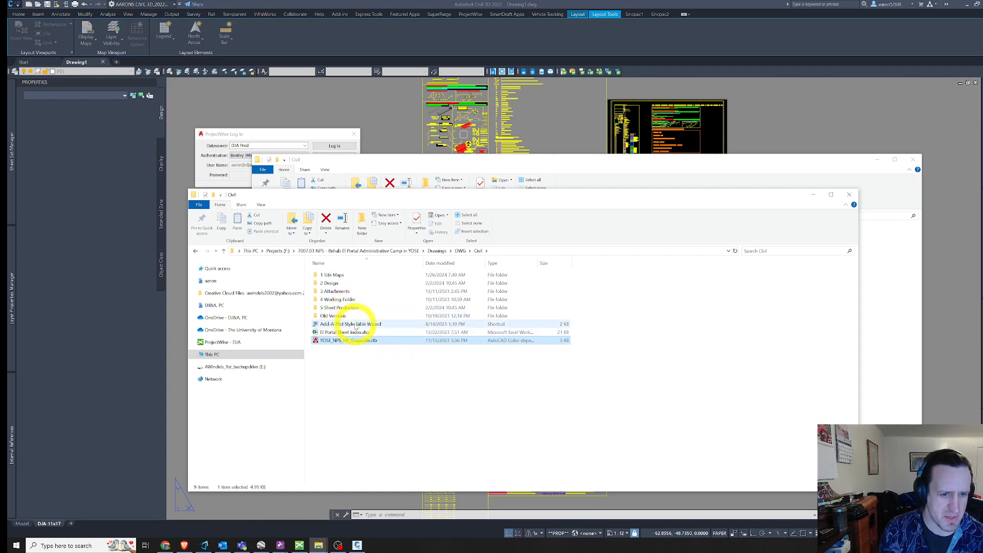
Open the El Portal project's 2 Design folder and select acad.err, plot.log and all of the .bak files.
{"action": "double_click", "coordinate": [338, 283]}
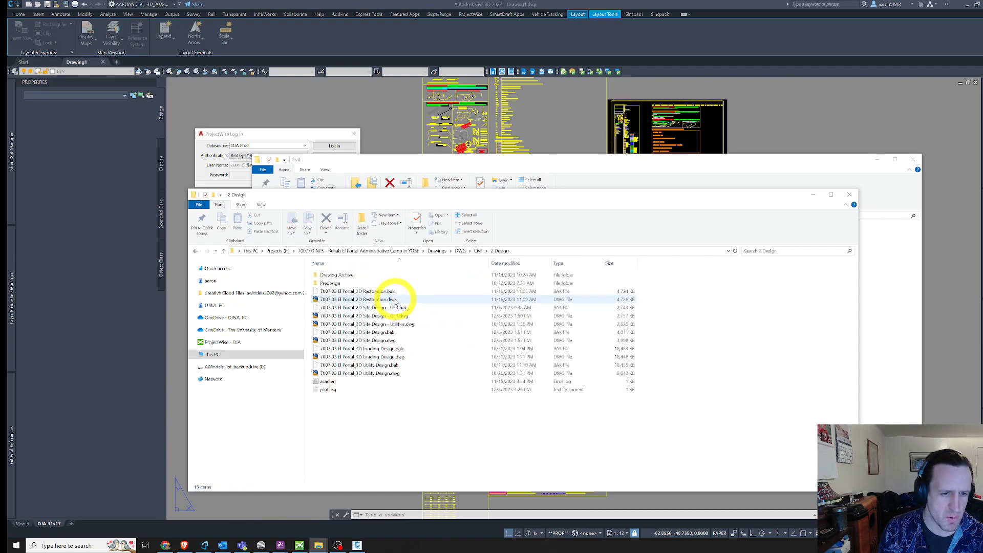
{"action": "left_click_drag", "start_coordinate": [320, 453], "coordinate": [333, 386]}
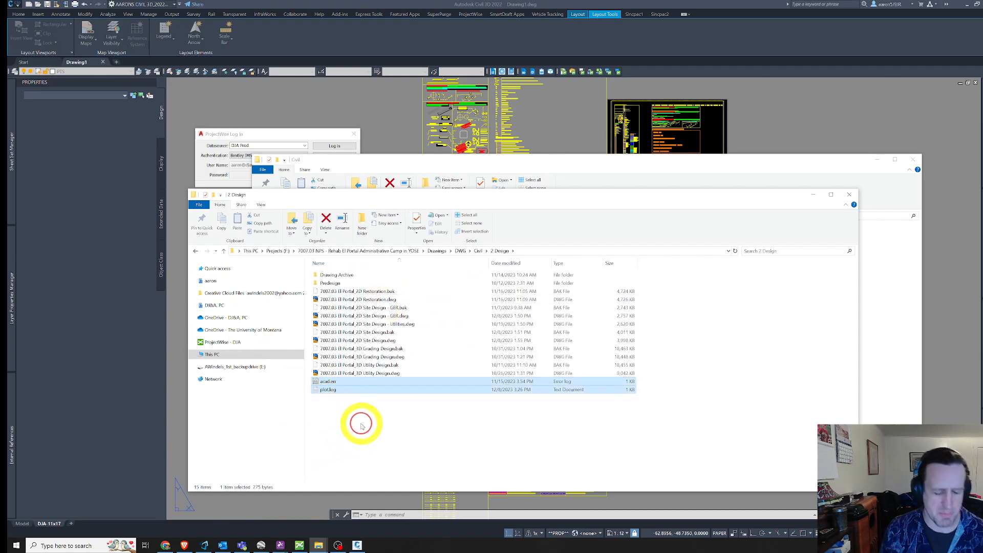
{"action": "left_click", "coordinate": [374, 366], "text": "ctrl"}
{"action": "left_click", "coordinate": [366, 349], "text": "ctrl"}
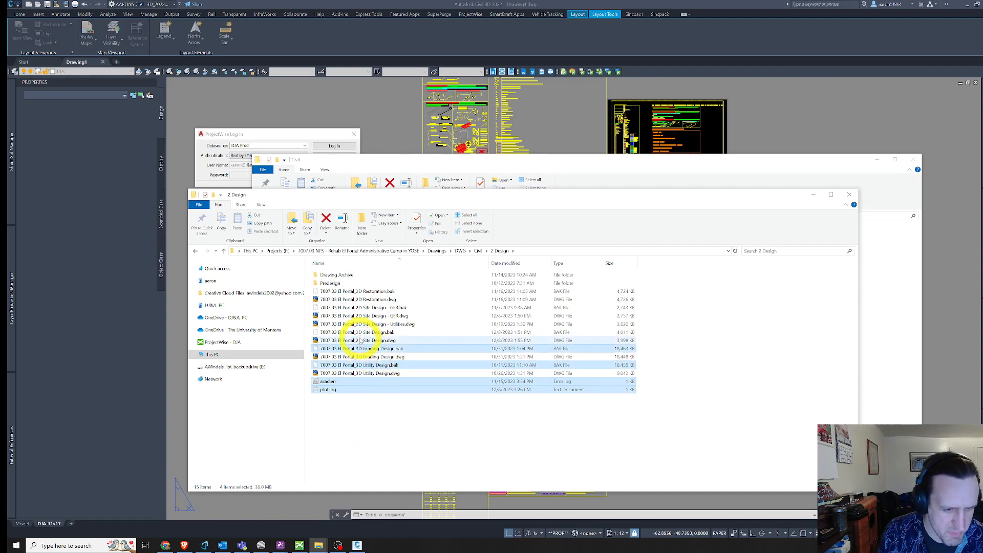
{"action": "left_click", "coordinate": [351, 332], "text": "ctrl"}
{"action": "left_click", "coordinate": [345, 308], "text": "ctrl"}
{"action": "left_click", "coordinate": [346, 291], "text": "ctrl"}
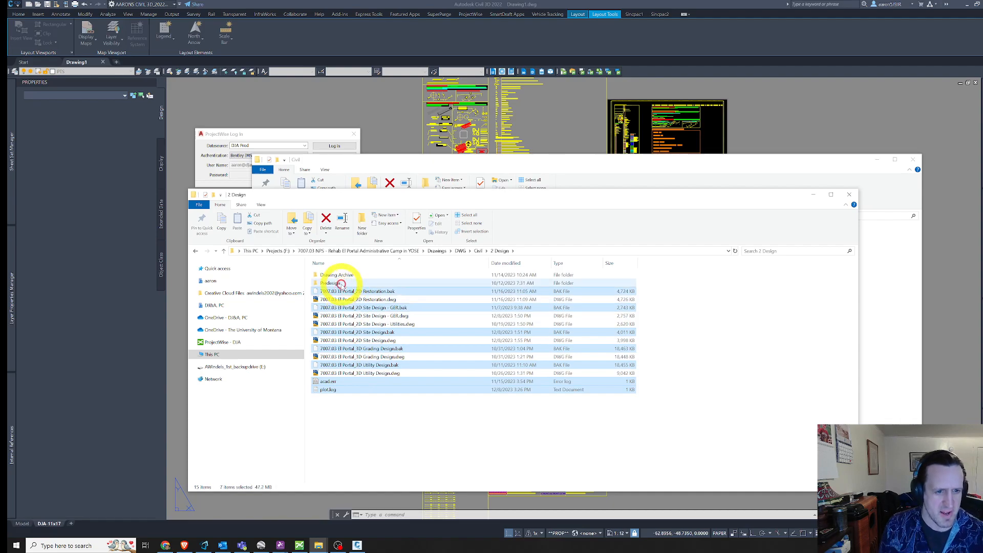
Look through the El Portal project's Predesign folder, recheck the Selkirk Loop folders in ProjectWise Explorer, and select all of the Predesign files.
{"action": "double_click", "coordinate": [338, 283]}
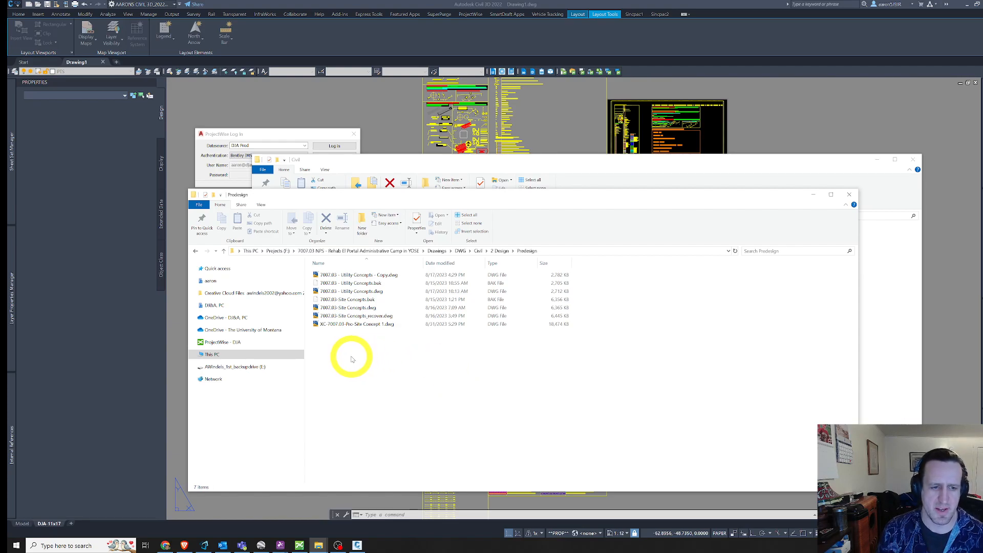
{"action": "left_click", "coordinate": [300, 545]}
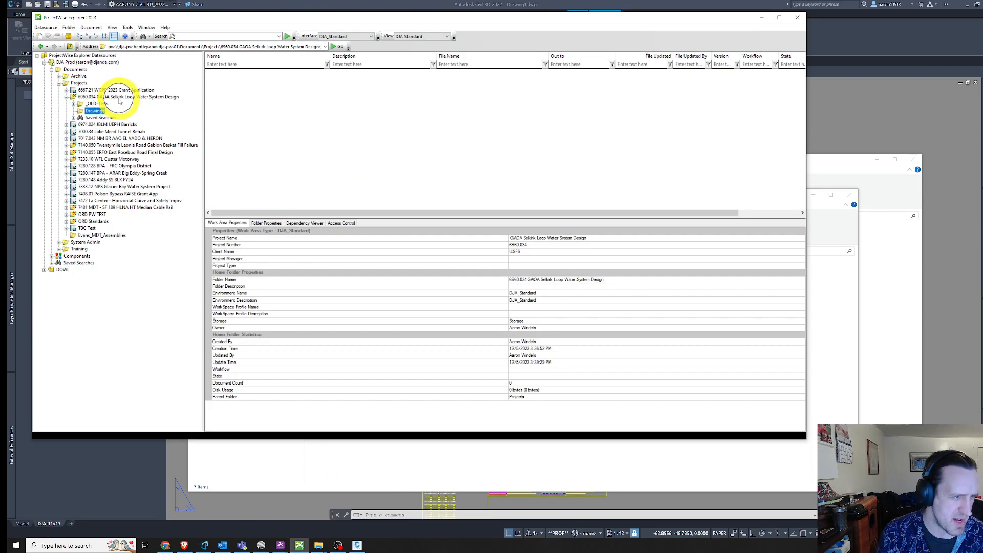
{"action": "left_click", "coordinate": [676, 482]}
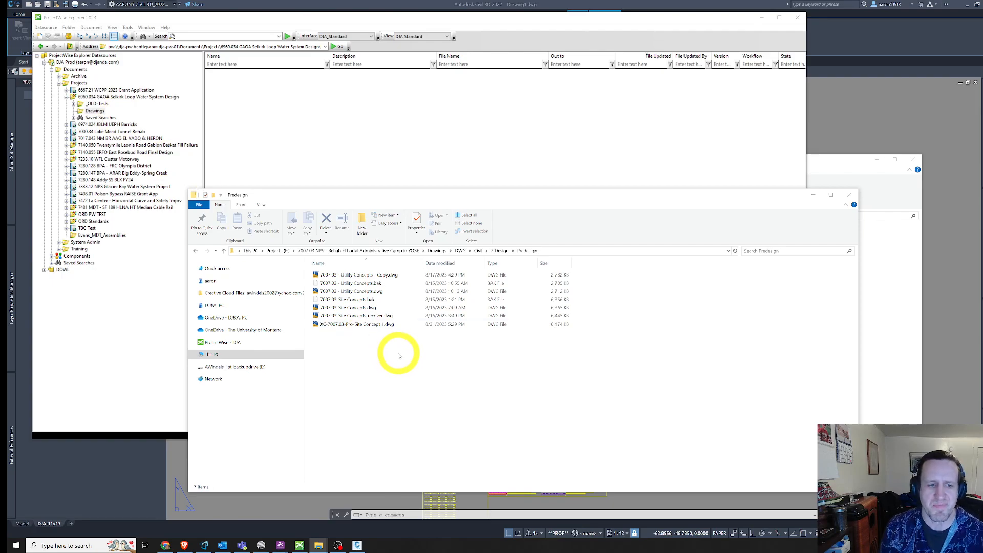
{"action": "left_click_drag", "start_coordinate": [432, 369], "coordinate": [352, 268]}
{"action": "key", "text": "Caps_Lock"}
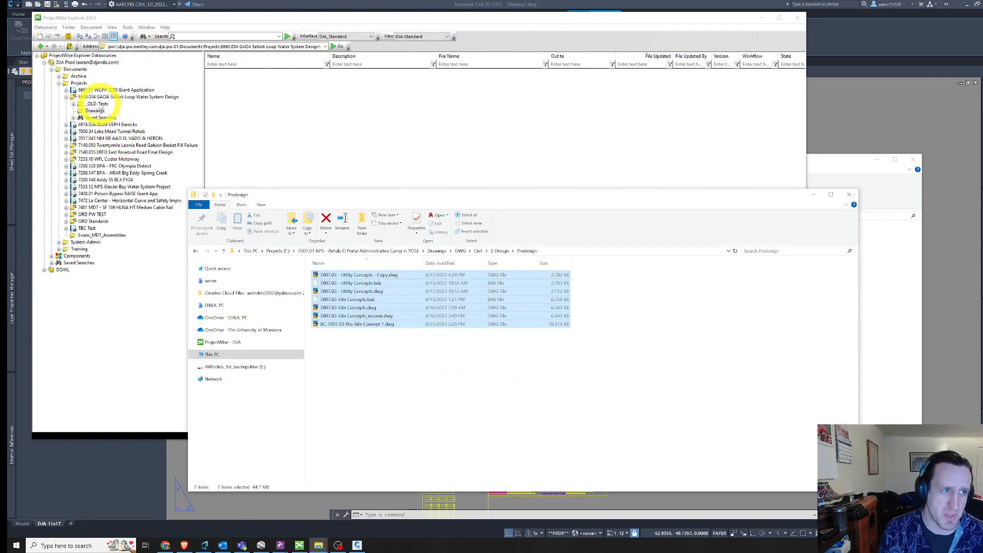
{"action": "left_click", "coordinate": [455, 369]}
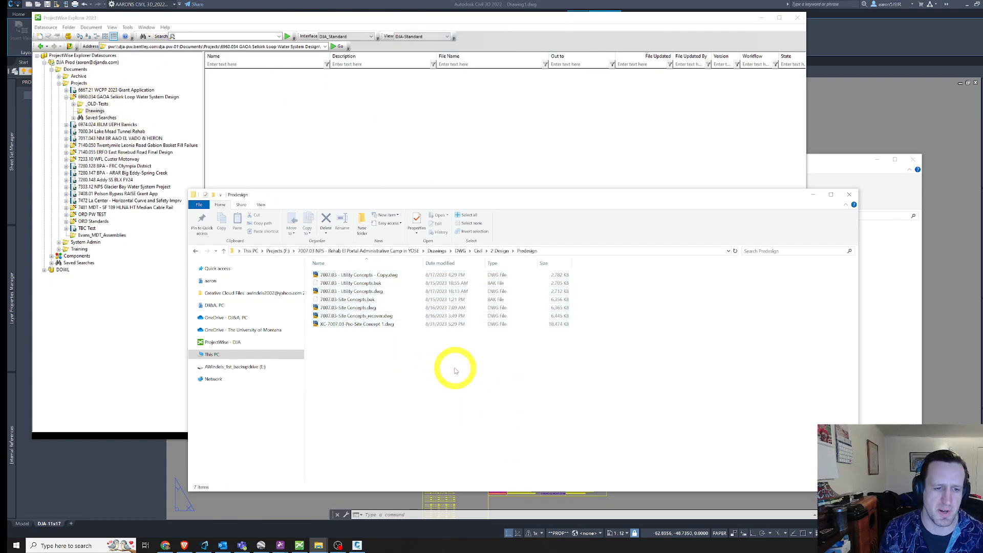
Switch to the browser, review the ProjectWise Migration Record spreadsheet, and put the browser window away.
{"action": "key", "text": "alt+Tab"}
{"action": "key", "text": "Caps_Lock"}
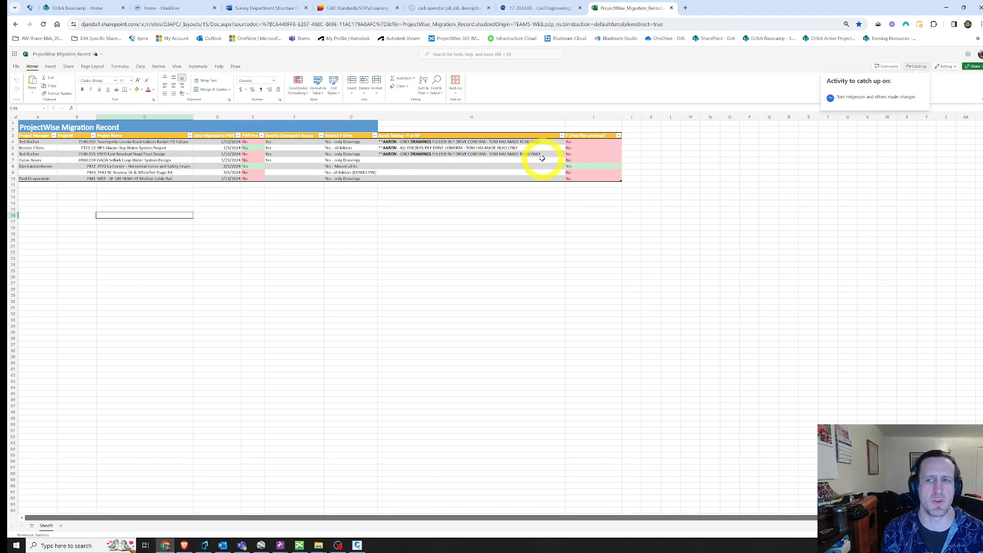
{"action": "left_click", "coordinate": [946, 7]}
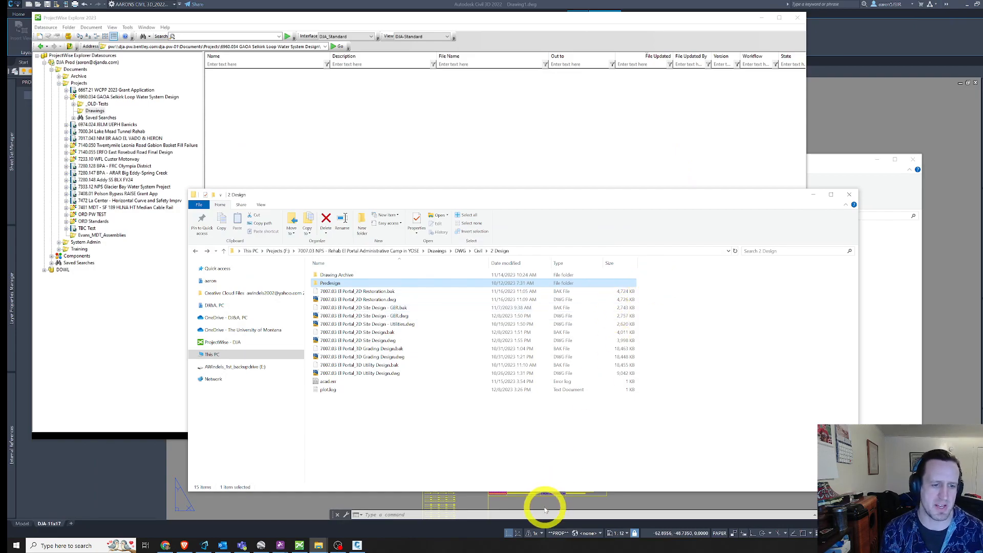
Minimize the El Portal folder window, leaving the Selkirk Loop project's Civil folder window in front.
{"action": "left_click", "coordinate": [442, 404]}
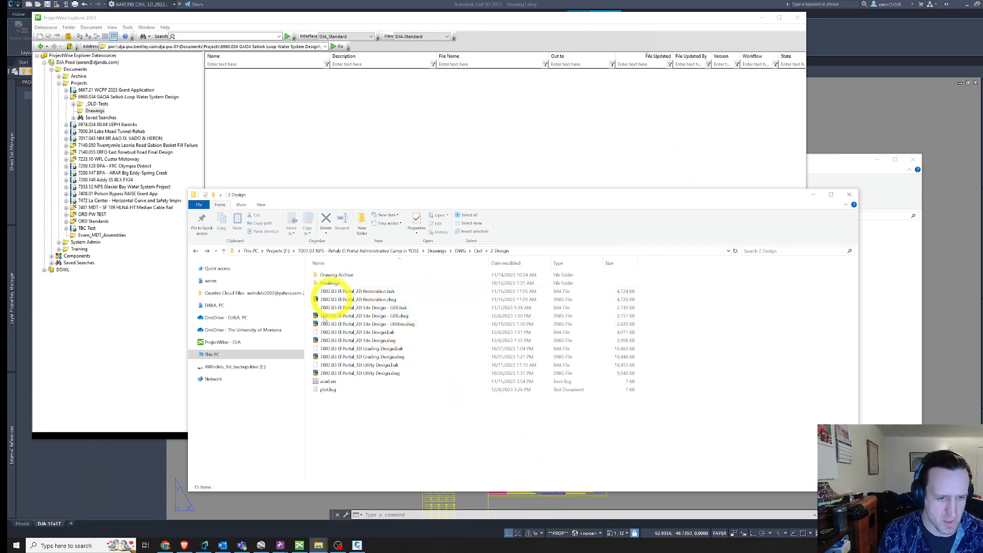
{"action": "left_click", "coordinate": [898, 270]}
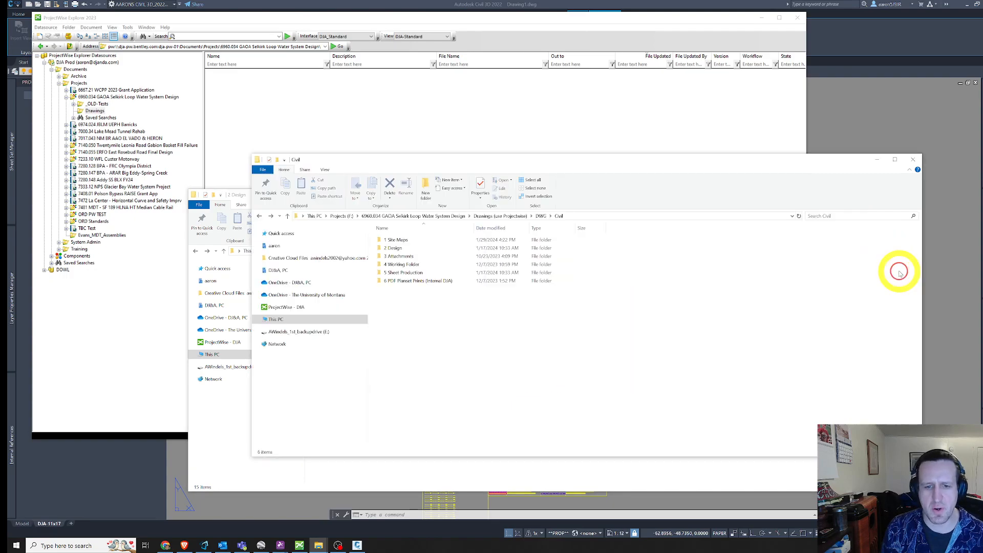
{"action": "left_click", "coordinate": [645, 484]}
{"action": "left_click", "coordinate": [814, 195]}
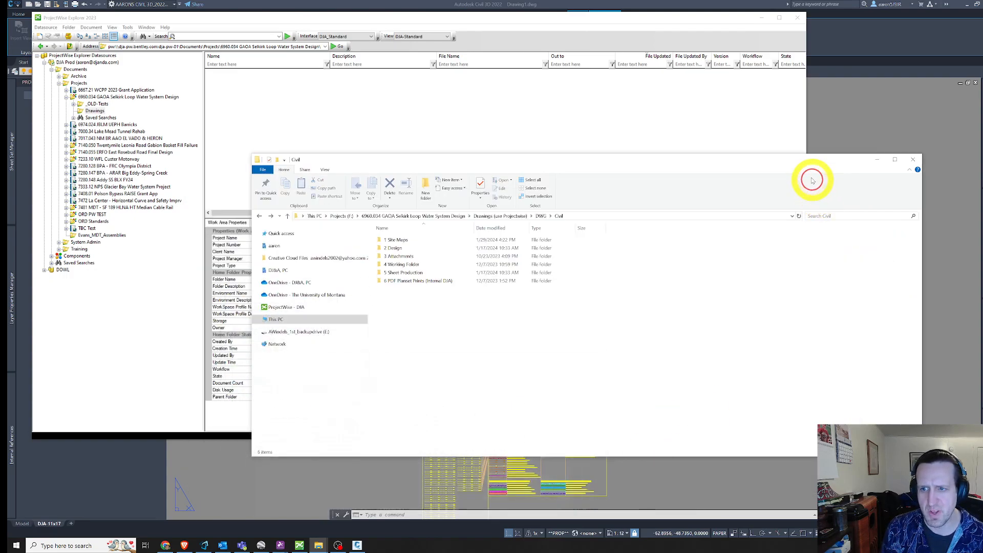
In the Selkirk Loop project's Drawings (use Projectwise) folder, select DGN and DWG and bring them into the ProjectWise Drawings folder for import.
{"action": "left_click", "coordinate": [604, 343]}
{"action": "key", "text": "alt+Left"}
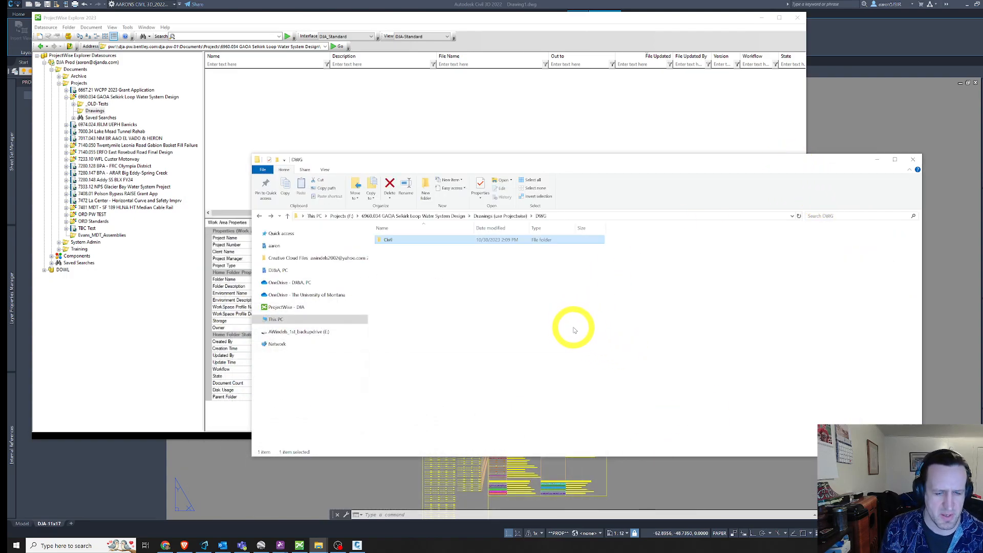
{"action": "key", "text": "alt+Left"}
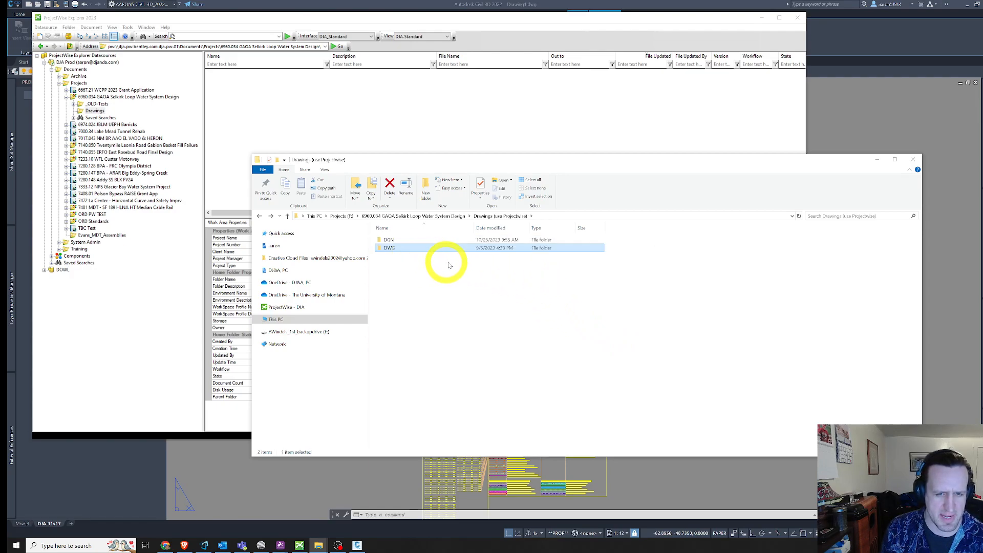
{"action": "key", "text": "alt+Left"}
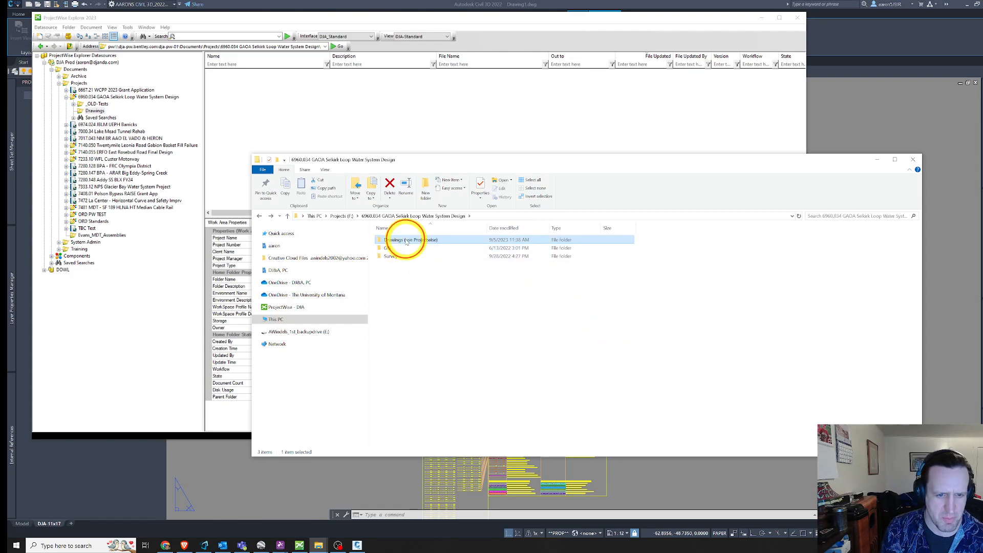
{"action": "double_click", "coordinate": [405, 241]}
{"action": "left_click_drag", "start_coordinate": [411, 256], "coordinate": [522, 141]}
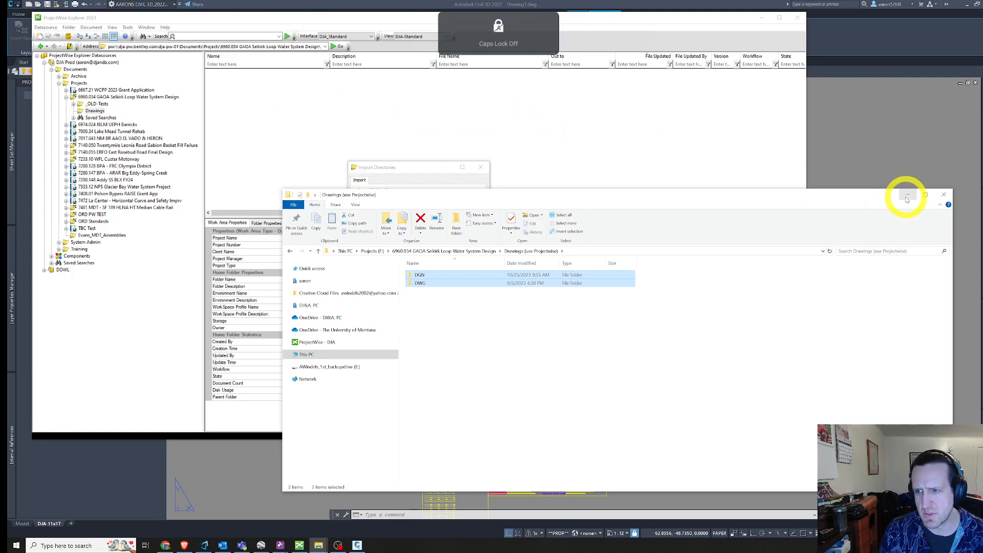
Start the directory import into Drawings with subdirectories included, the DJA_Standard environment and Storage as the storage area.
{"action": "left_click", "coordinate": [910, 196]}
{"action": "left_click_drag", "start_coordinate": [376, 168], "coordinate": [269, 87]}
{"action": "left_click", "coordinate": [275, 119]}
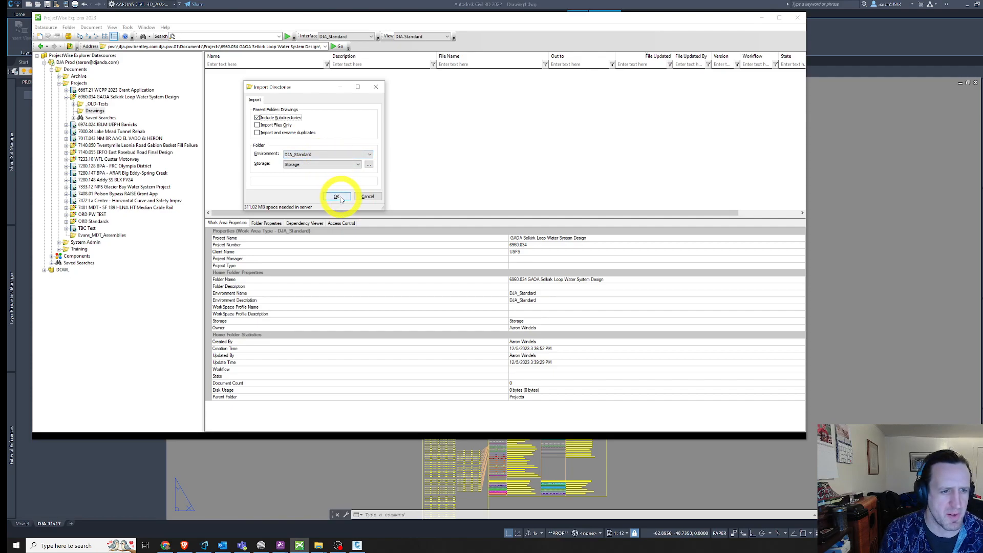
{"action": "left_click", "coordinate": [262, 208]}
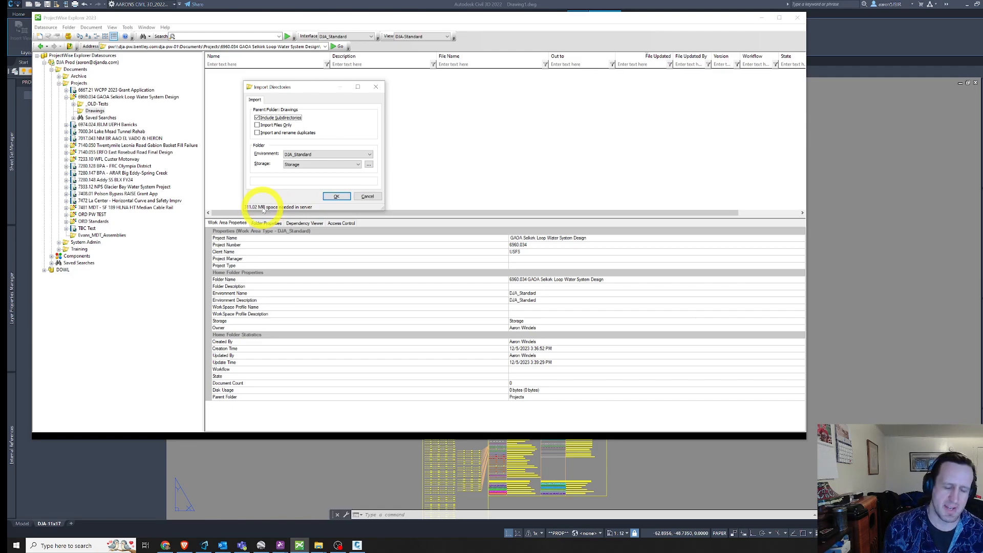
{"action": "left_click", "coordinate": [337, 197]}
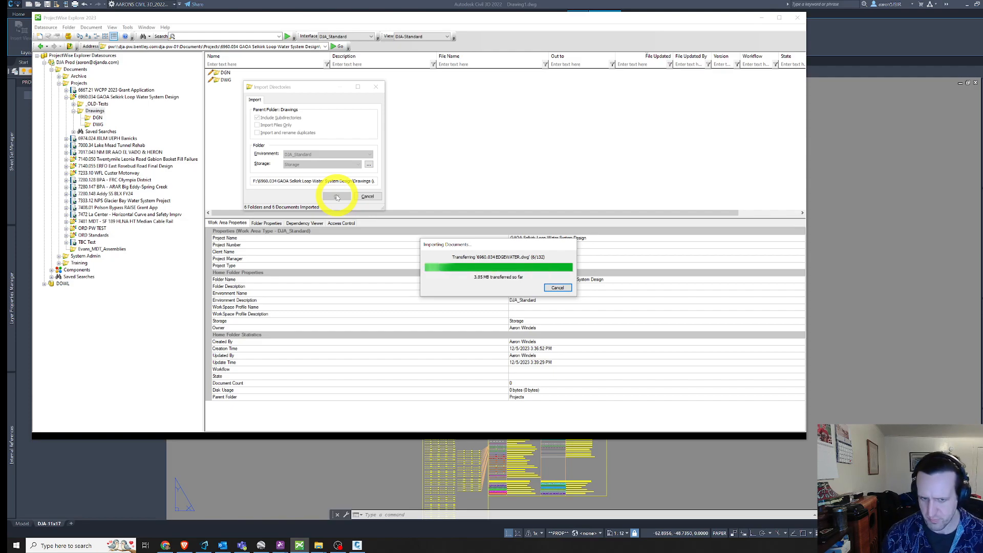
{"action": "key", "text": "Caps_Lock"}
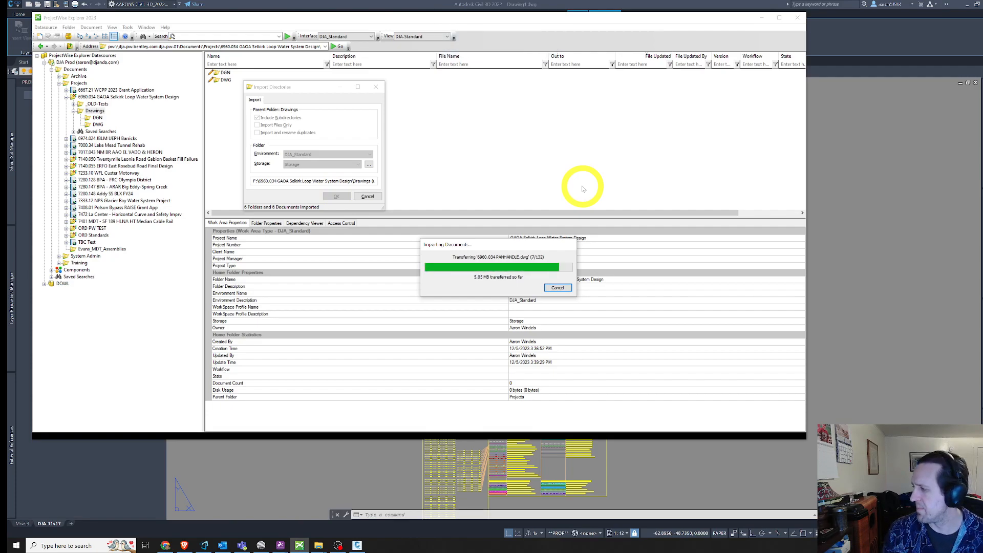
{"action": "key", "text": "Caps_Lock"}
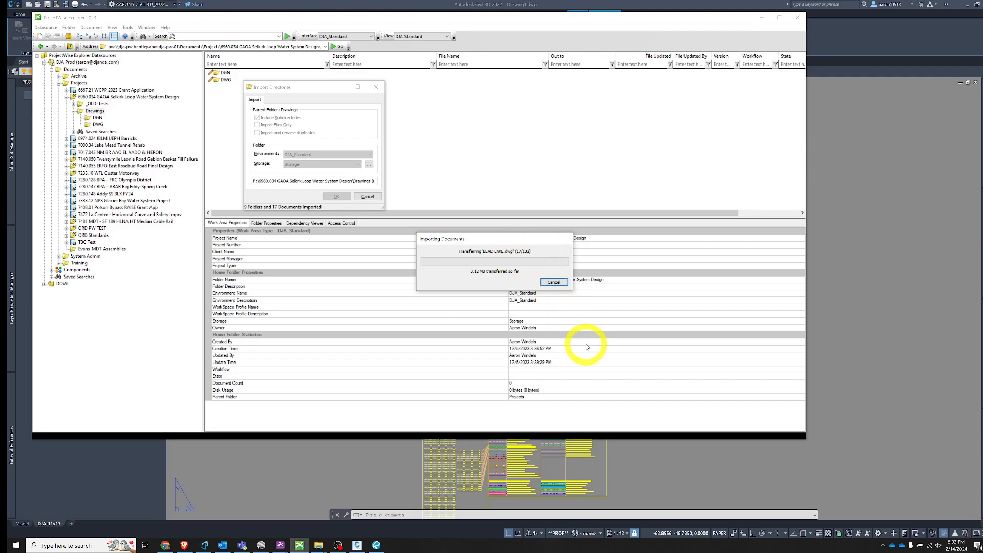
{"action": "key", "text": "Caps_Lock"}
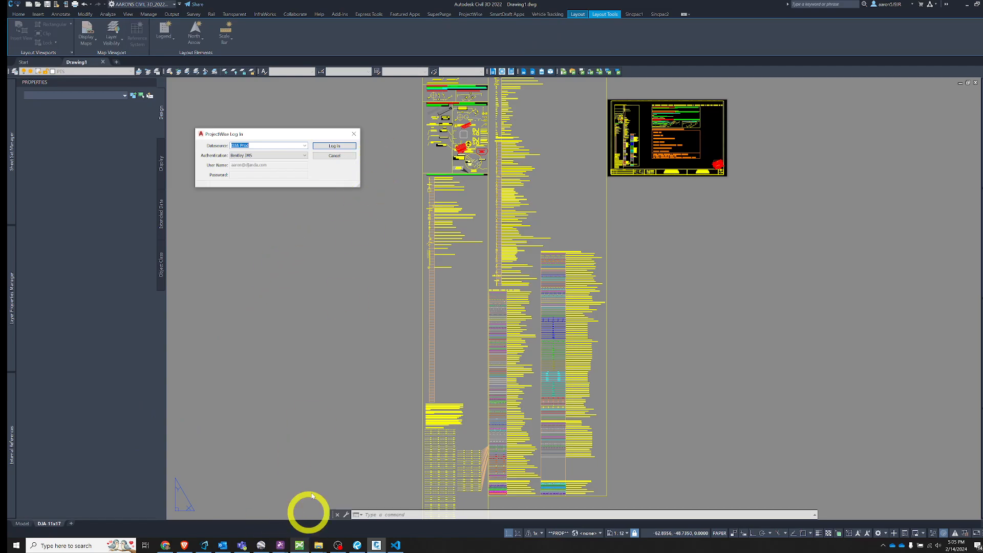
Log in to ProjectWise from Civil 3D with the DJA Prod datasource and Bentley IMS authentication, and dismiss the Outlook notification.
{"action": "left_click_drag", "start_coordinate": [317, 137], "coordinate": [321, 135]}
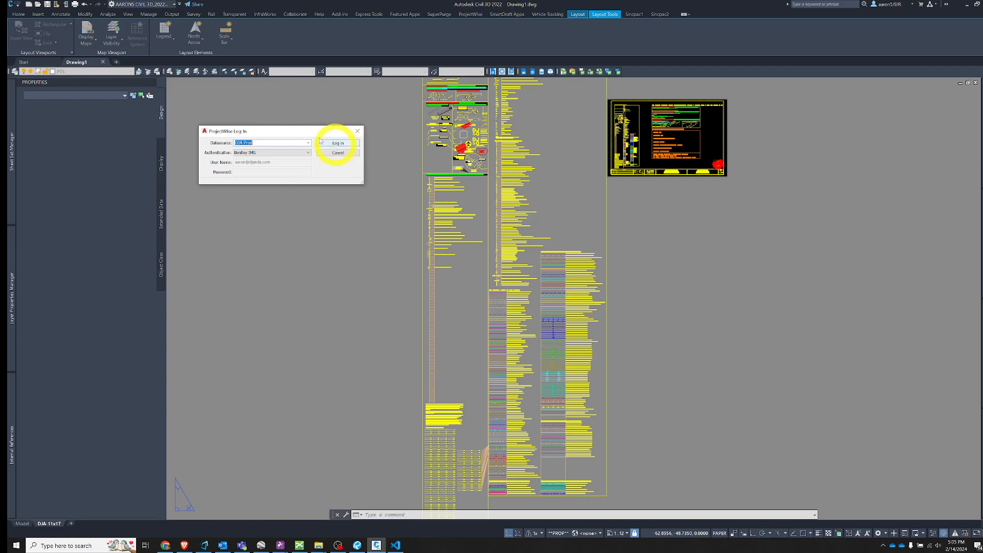
{"action": "left_click_drag", "start_coordinate": [276, 130], "coordinate": [283, 125]}
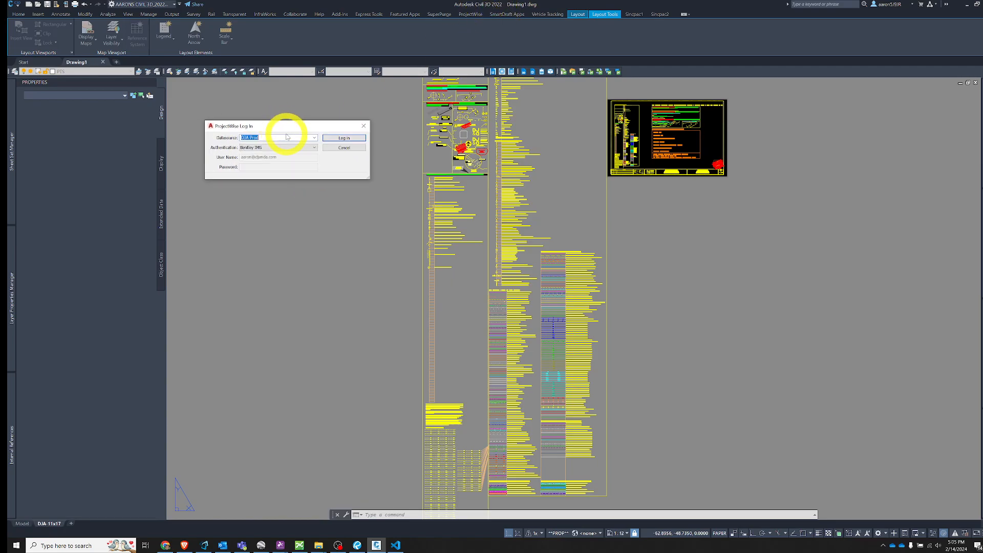
{"action": "left_click", "coordinate": [314, 138]}
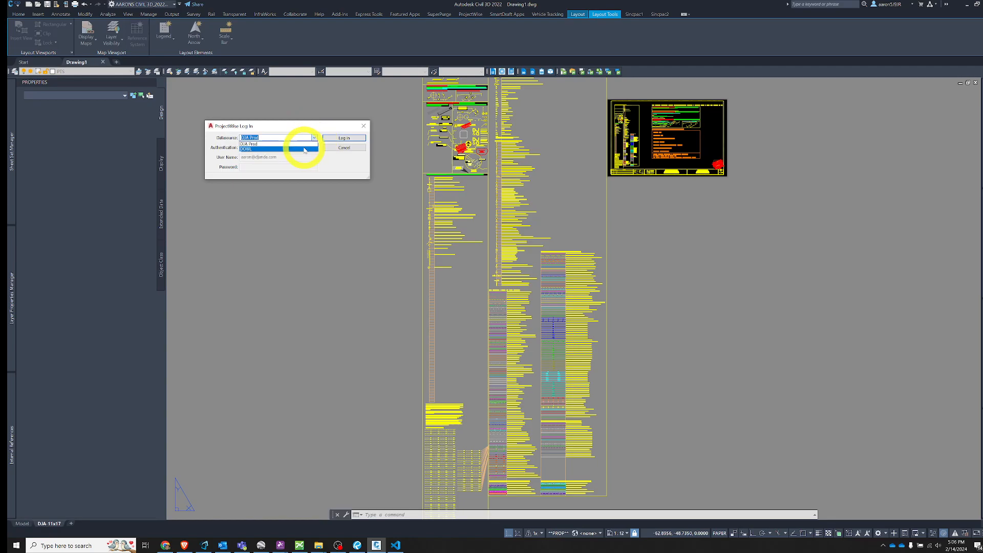
{"action": "left_click", "coordinate": [300, 143]}
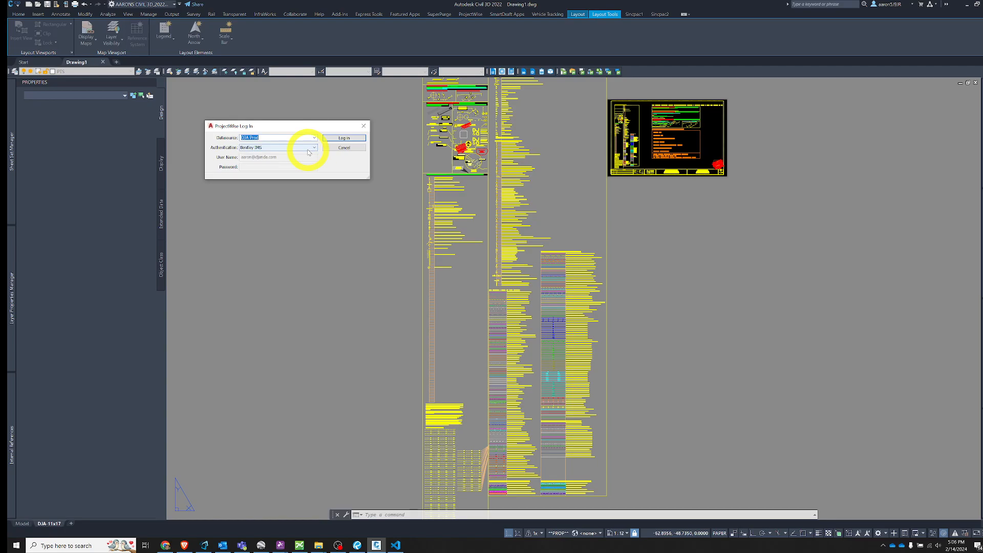
{"action": "left_click", "coordinate": [307, 151]}
{"action": "left_click", "coordinate": [345, 138]}
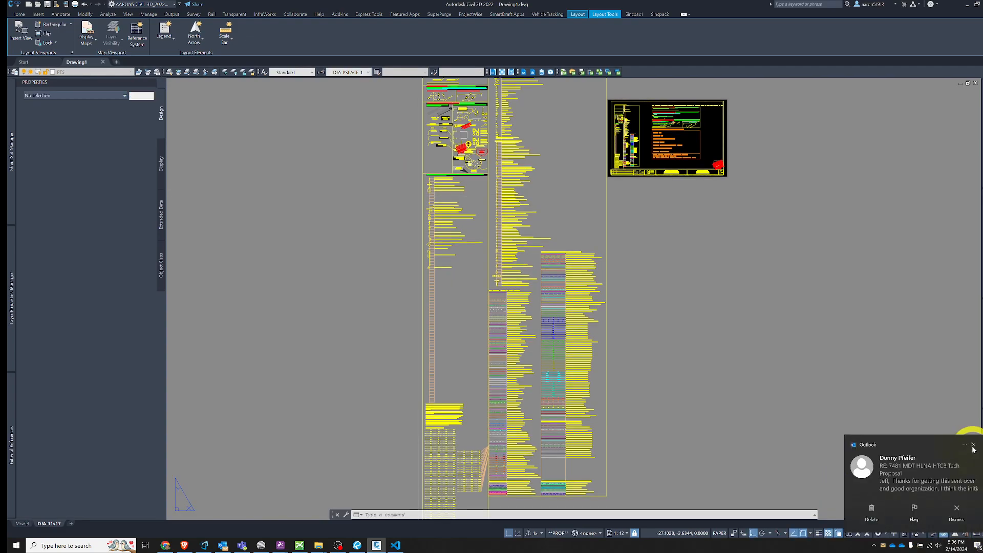
{"action": "left_click", "coordinate": [973, 446]}
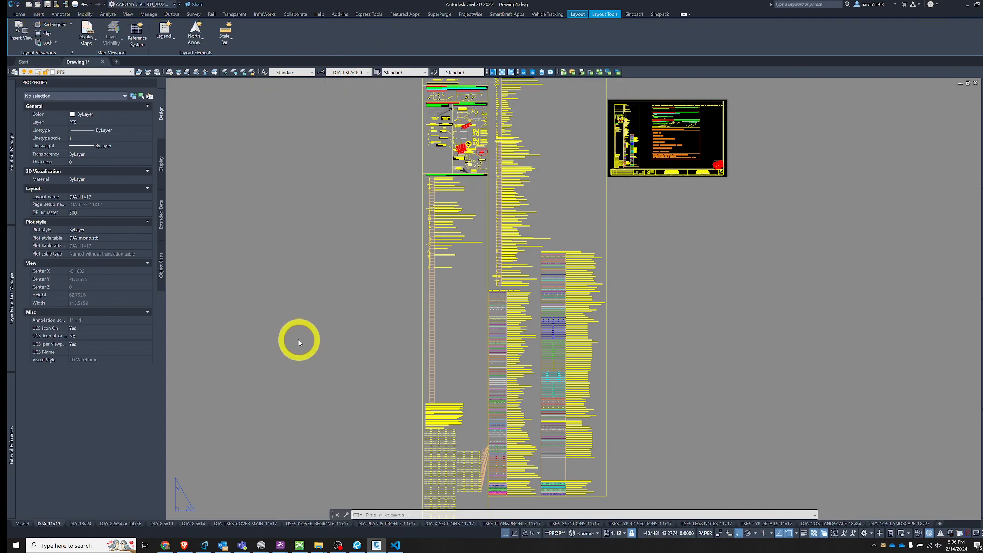
Bring up the ProjectWise Open Document dialog, enlarge it and widen its columns to view the drawings in 1 Site Maps.
{"action": "key", "text": "ctrl+o"}
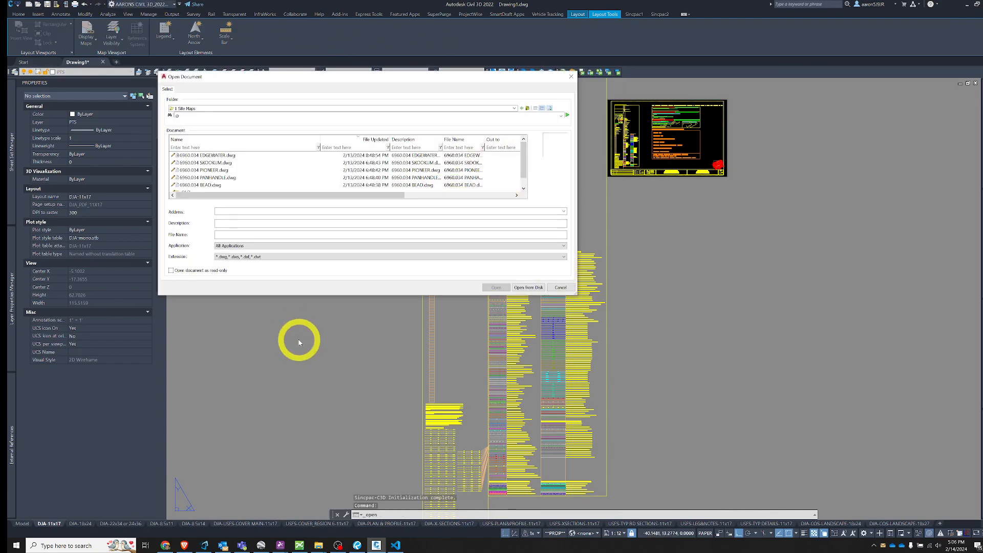
{"action": "left_click_drag", "start_coordinate": [429, 81], "coordinate": [428, 98]}
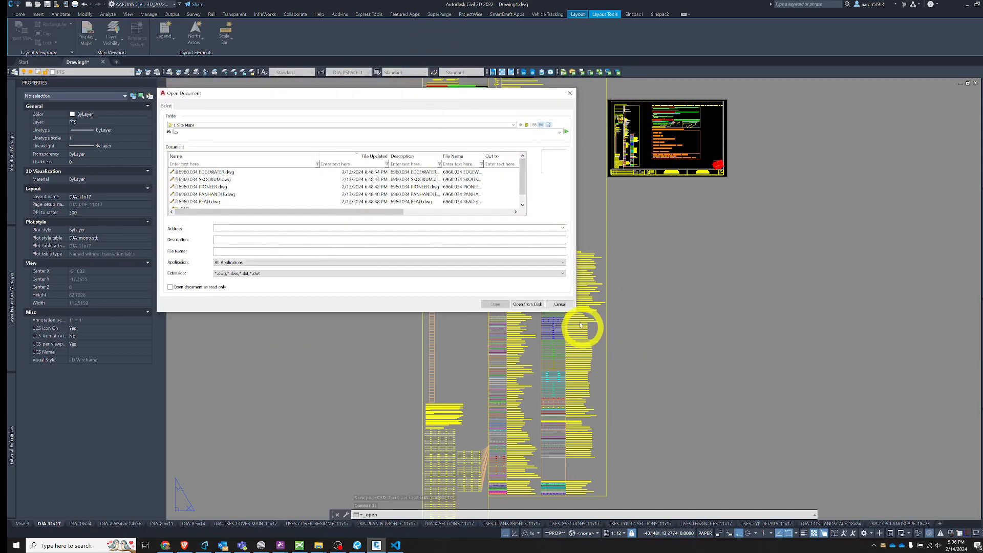
{"action": "left_click_drag", "start_coordinate": [577, 311], "coordinate": [835, 339]}
{"action": "left_click_drag", "start_coordinate": [833, 397], "coordinate": [841, 425]}
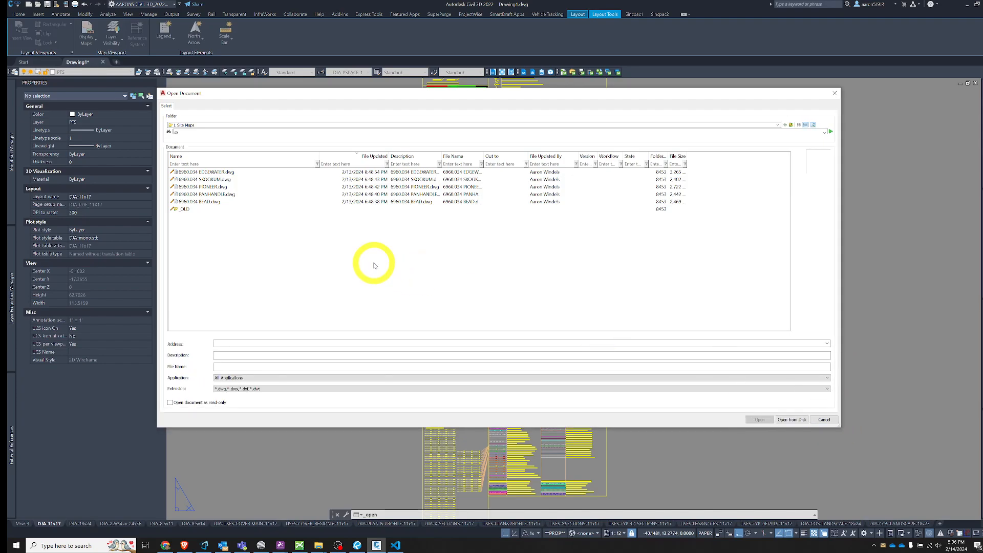
{"action": "left_click_drag", "start_coordinate": [388, 155], "coordinate": [419, 156]}
{"action": "left_click_drag", "start_coordinate": [296, 96], "coordinate": [315, 103]}
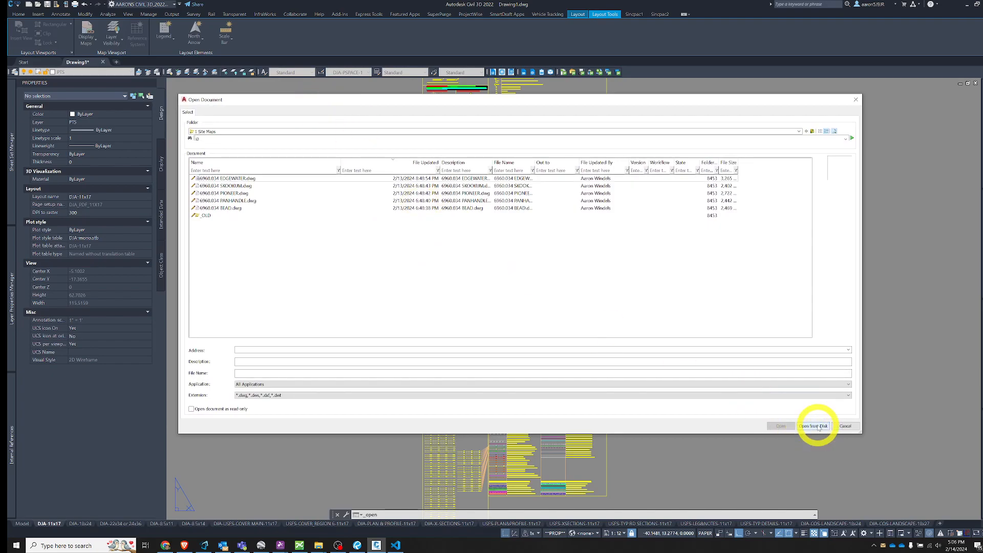
Preview 6960.034 PANHANDLE.dwg, look over the datasource's folder tree, and close the dialog without opening a drawing.
{"action": "left_click", "coordinate": [298, 200]}
{"action": "left_click", "coordinate": [254, 130]}
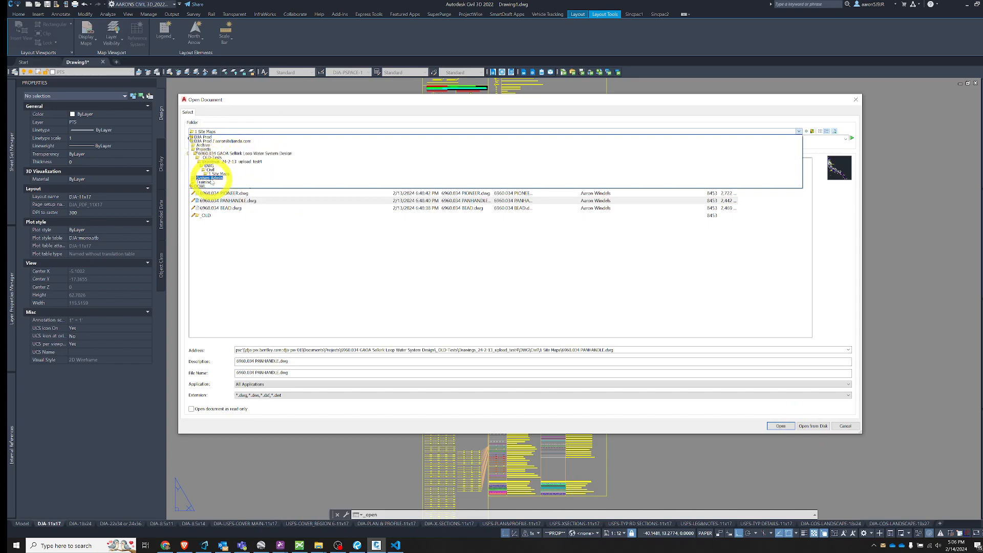
{"action": "key", "text": "Escape"}
{"action": "key", "text": "Escape"}
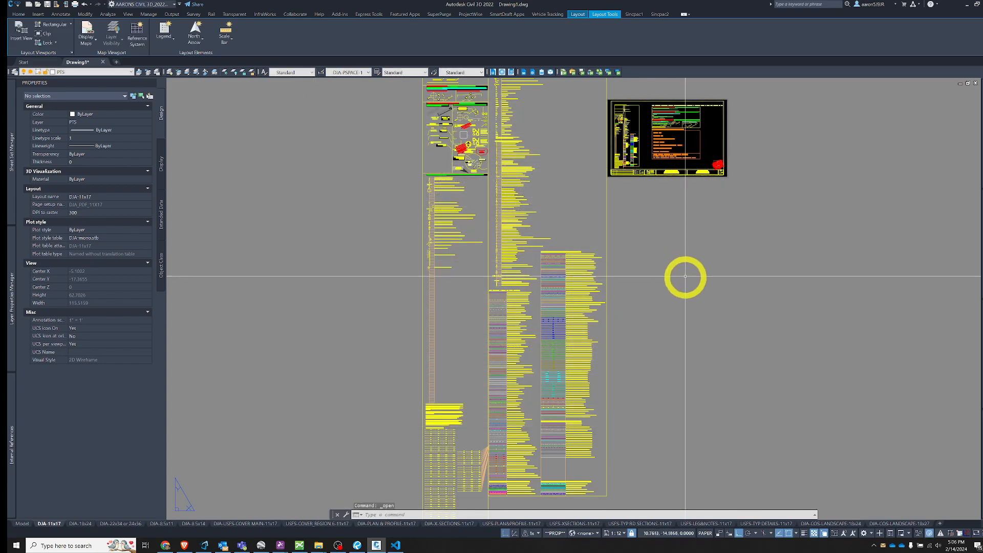
Minimize Civil 3D and check the document import progress in ProjectWise Explorer.
{"action": "left_click", "coordinate": [966, 5]}
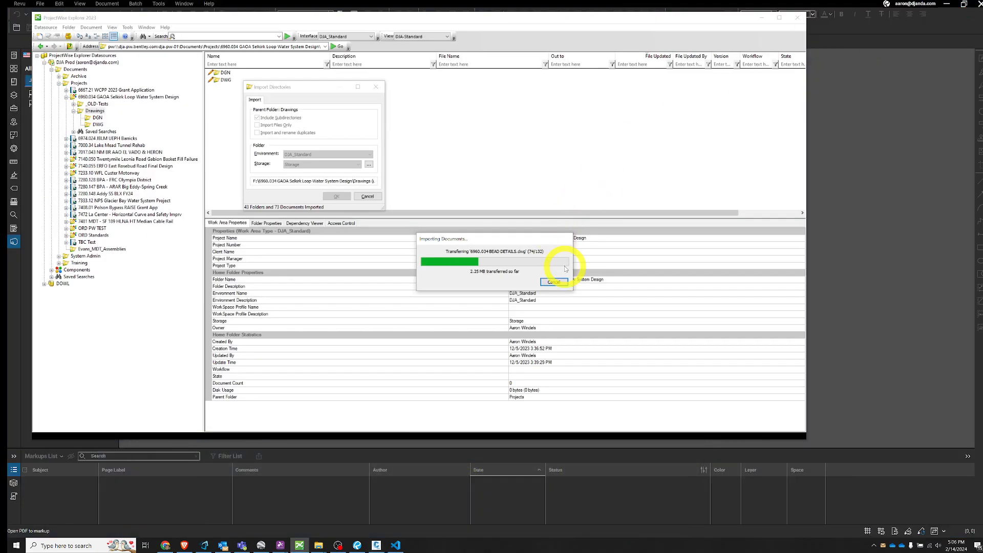
{"action": "key", "text": "Caps_Lock"}
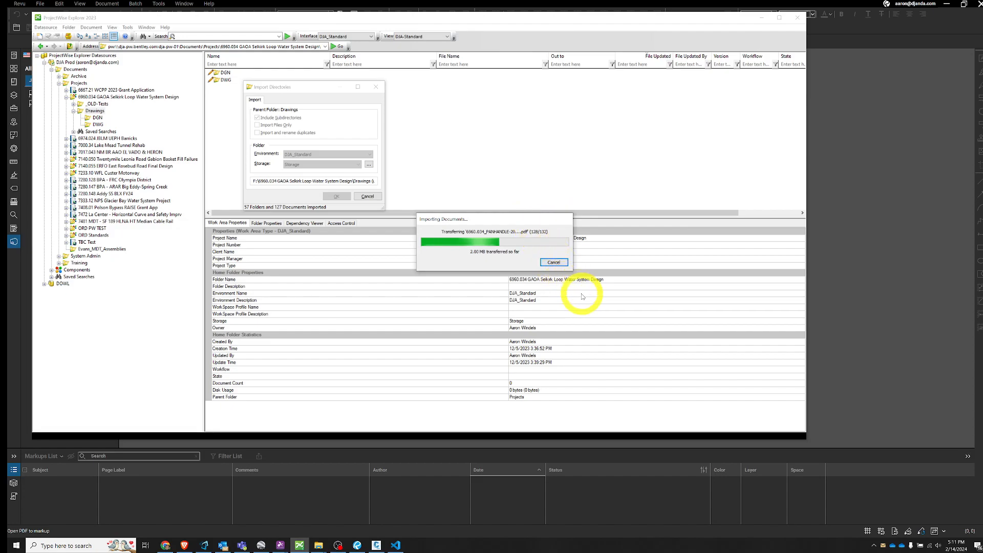
{"action": "left_click", "coordinate": [970, 427]}
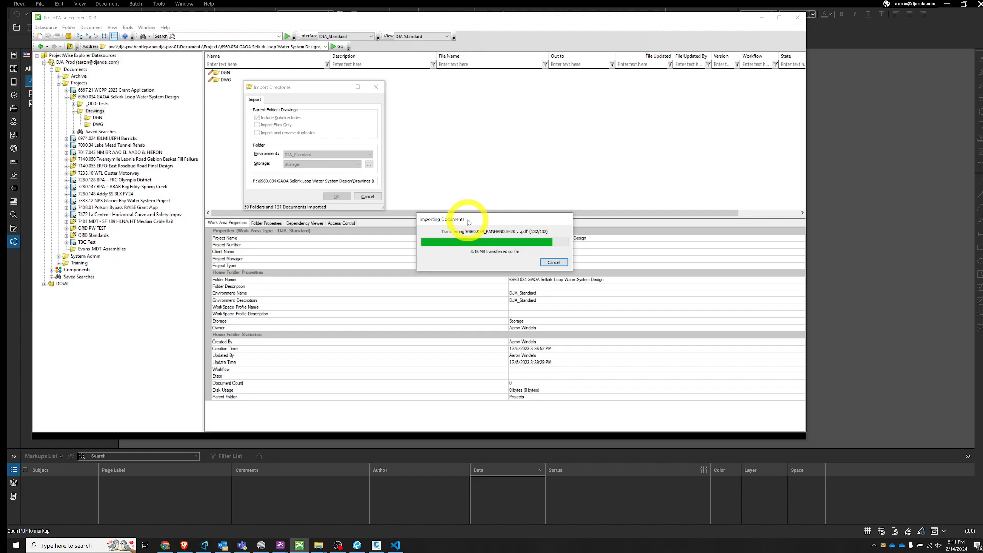
Browse the imported Drawings folder in ProjectWise through DGN and DWG to the contents of DWG's Civil folder.
{"action": "key", "text": "Caps_Lock"}
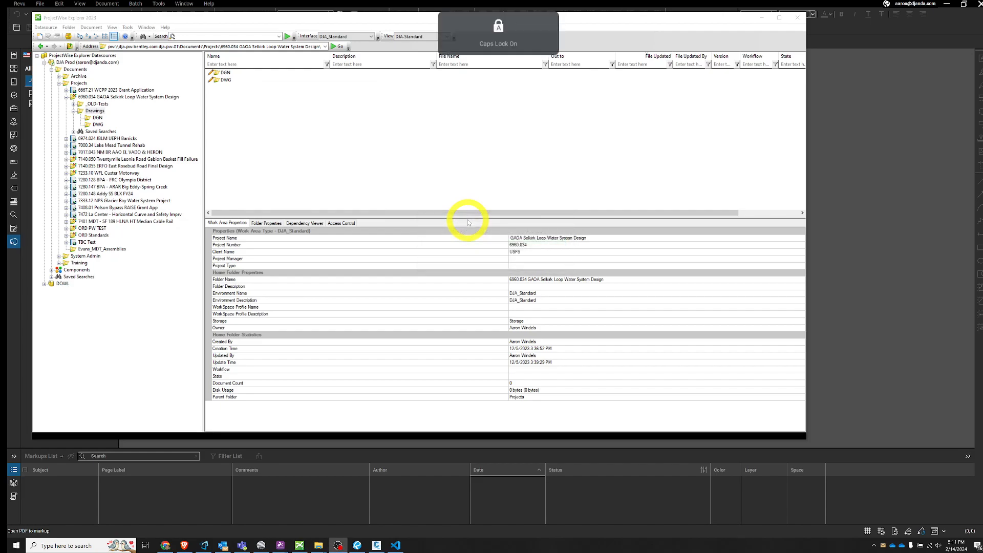
{"action": "left_click", "coordinate": [99, 111]}
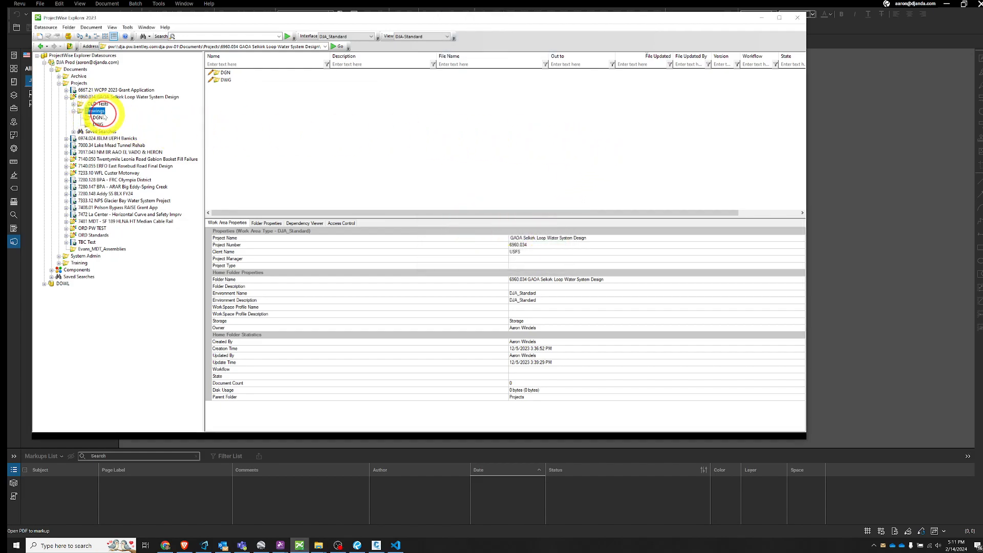
{"action": "left_click", "coordinate": [97, 119]}
{"action": "left_click", "coordinate": [98, 125]}
{"action": "left_click", "coordinate": [227, 75]}
{"action": "double_click", "coordinate": [227, 74]}
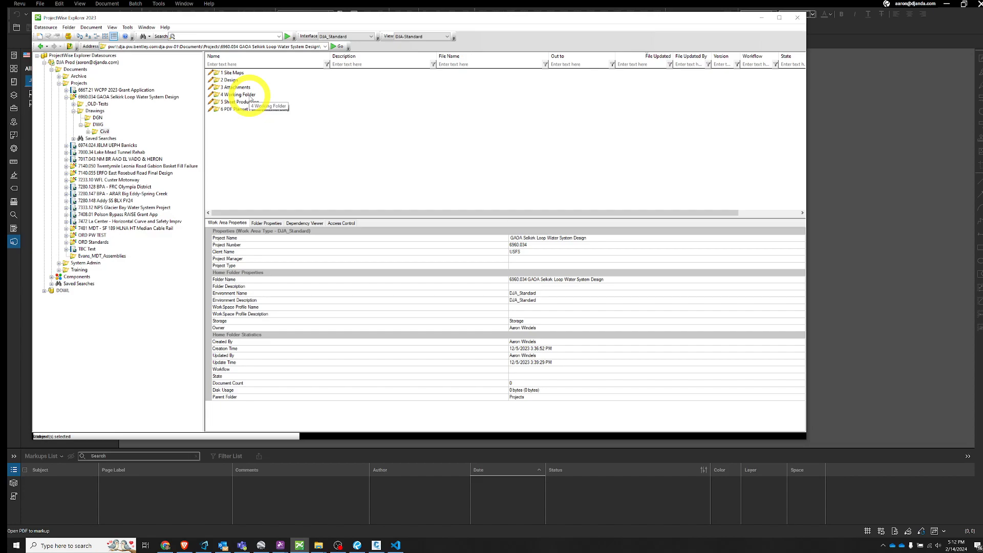
Check the source Drawings folder in File Explorer, go back to the 6960.034 project folder, and return to ProjectWise Explorer.
{"action": "mouse_move", "coordinate": [320, 543]}
{"action": "left_click", "coordinate": [356, 523]}
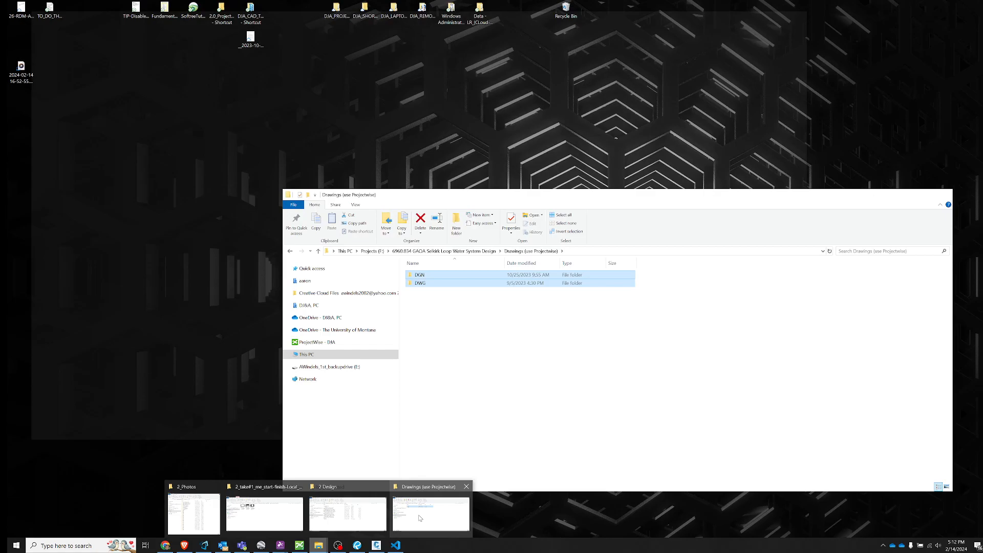
{"action": "left_click", "coordinate": [431, 514]}
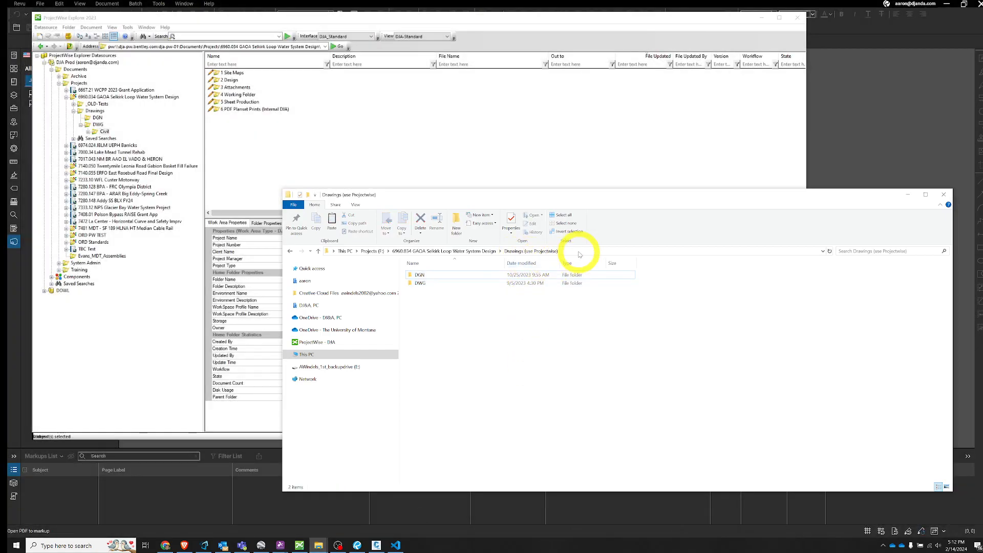
{"action": "key", "text": "alt+Left"}
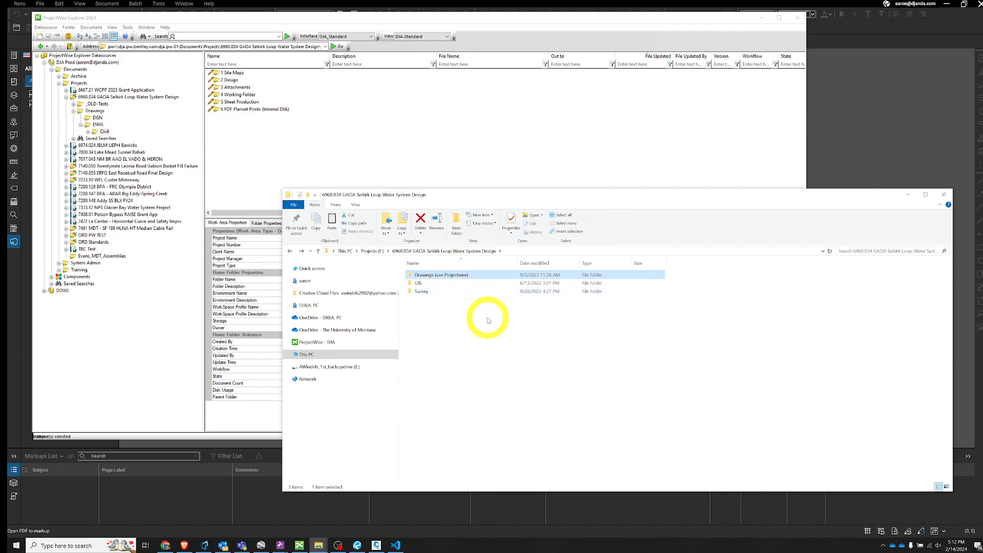
{"action": "left_click", "coordinate": [472, 168]}
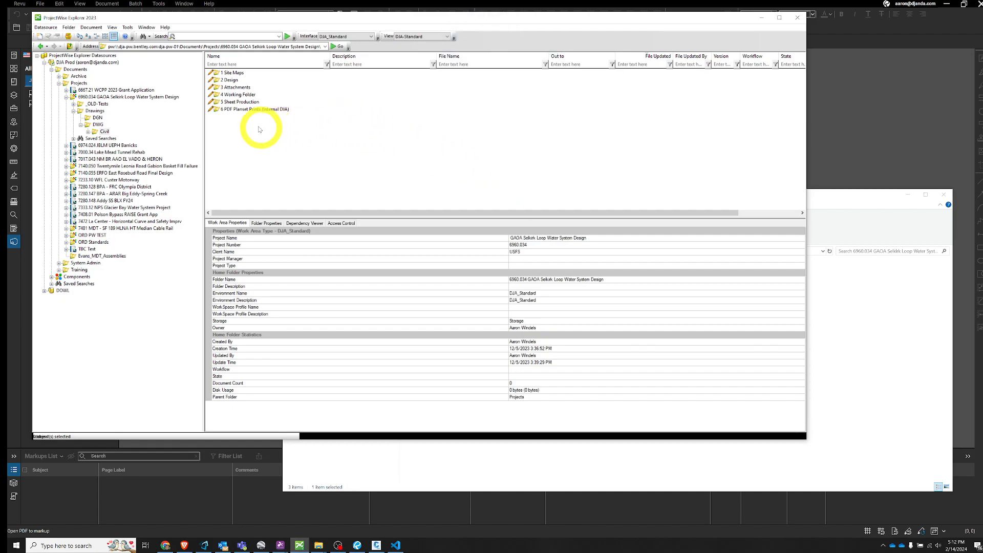
Review the Civil subfolders from 1 Site Maps to 5 Sheet Production, look inside 6 PDF Planset Prints, and return to Civil.
{"action": "left_click", "coordinate": [242, 95]}
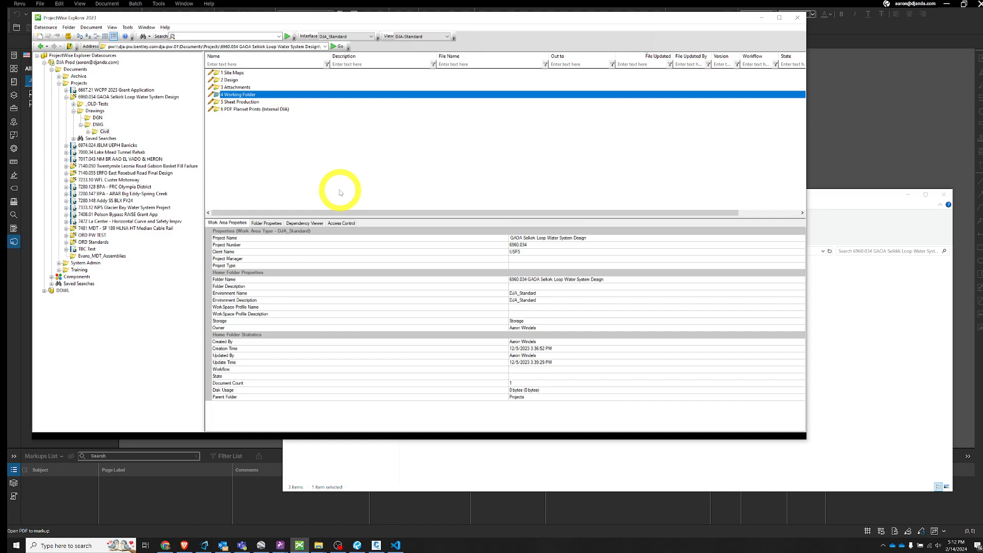
{"action": "left_click", "coordinate": [280, 545]}
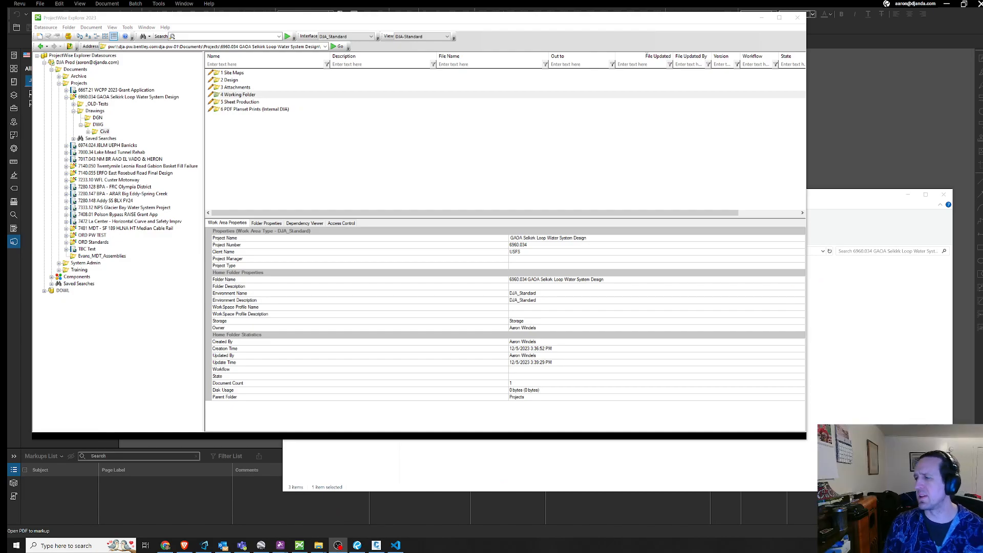
{"action": "left_click", "coordinate": [243, 95]}
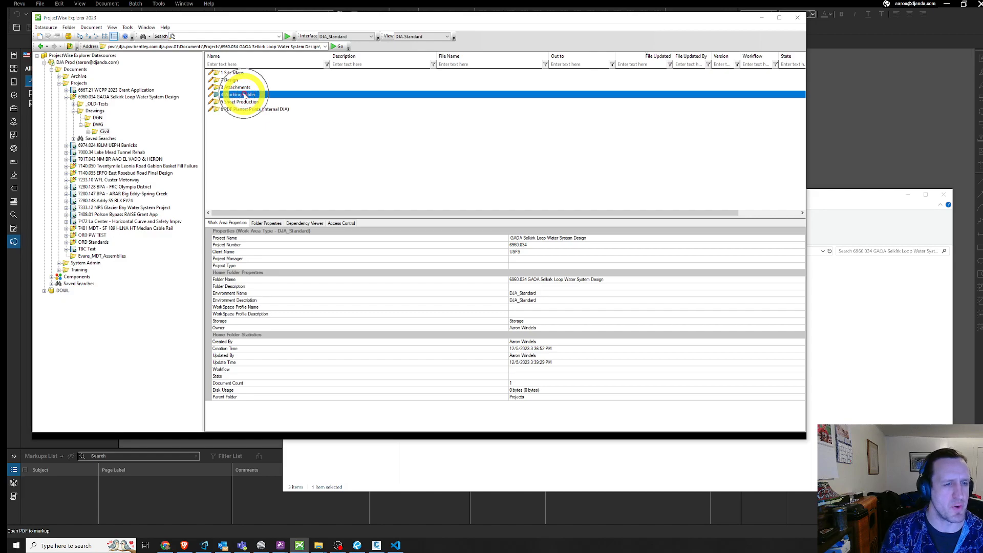
{"action": "left_click", "coordinate": [242, 73]}
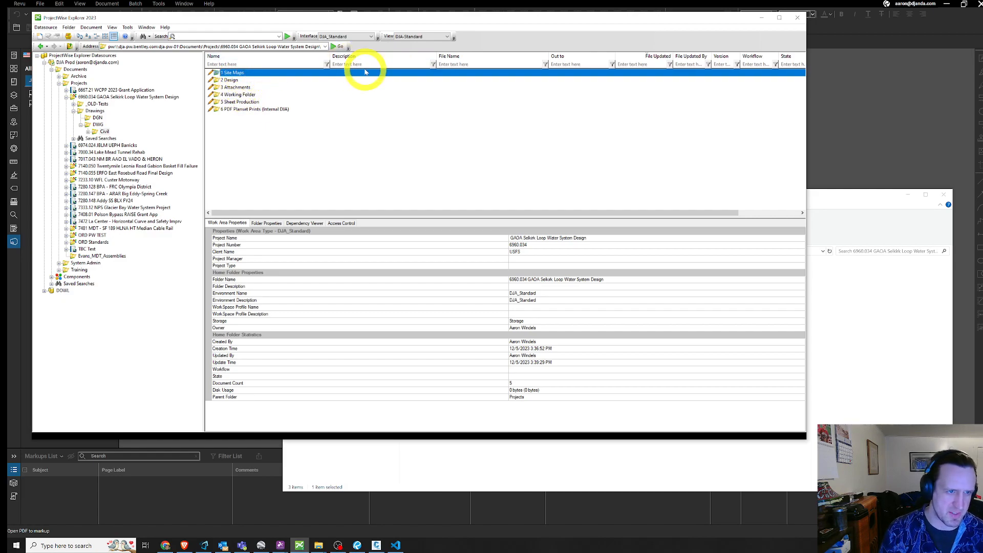
{"action": "left_click", "coordinate": [254, 80]}
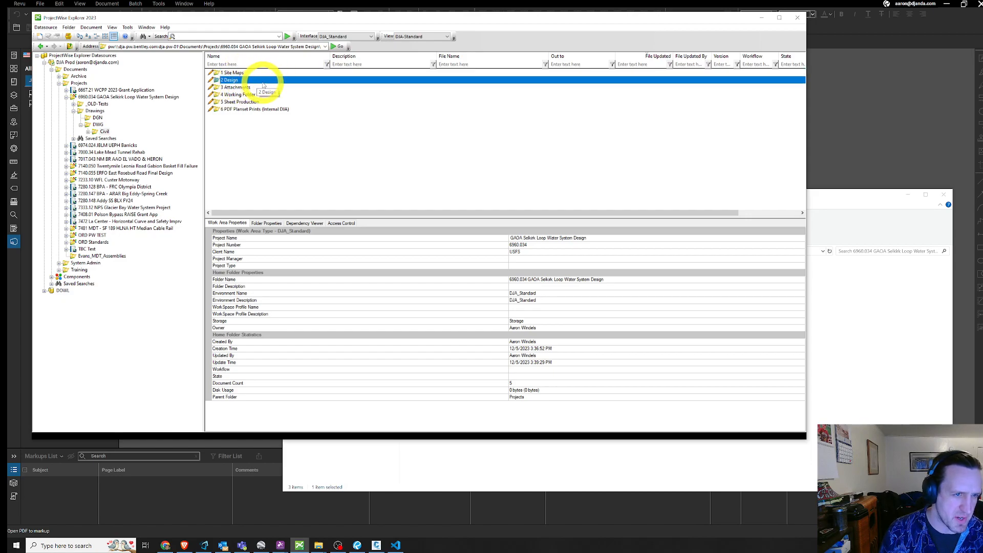
{"action": "left_click", "coordinate": [269, 88]}
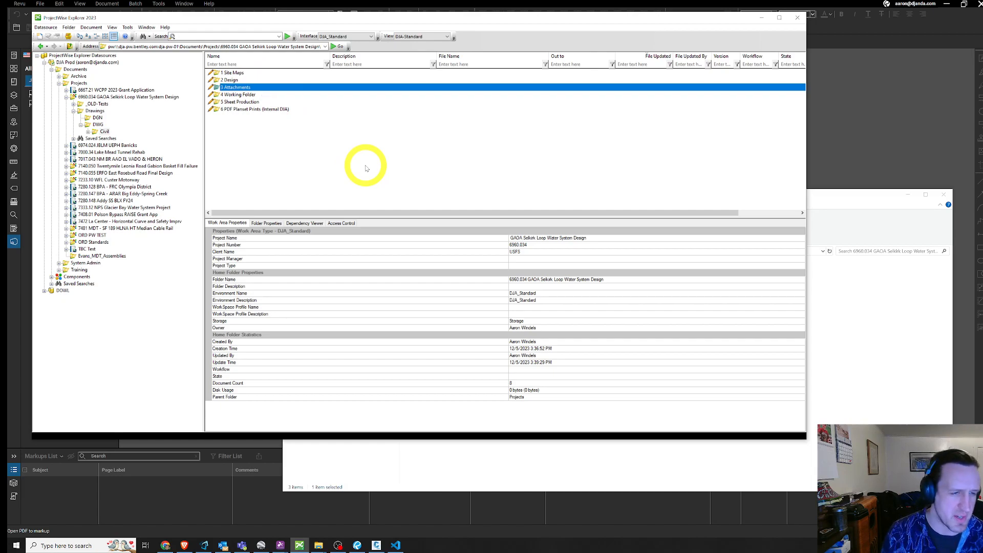
{"action": "left_click", "coordinate": [238, 95]}
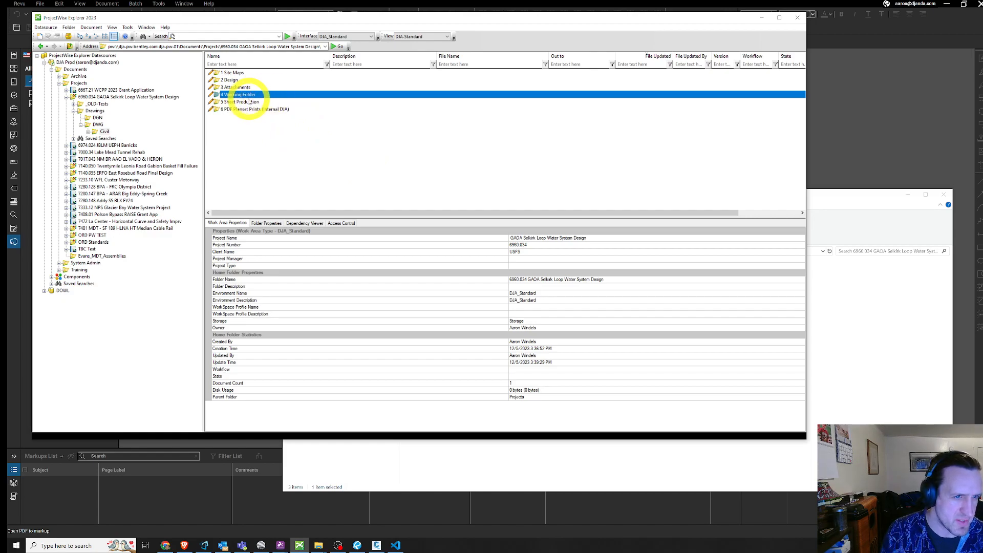
{"action": "left_click", "coordinate": [252, 101]}
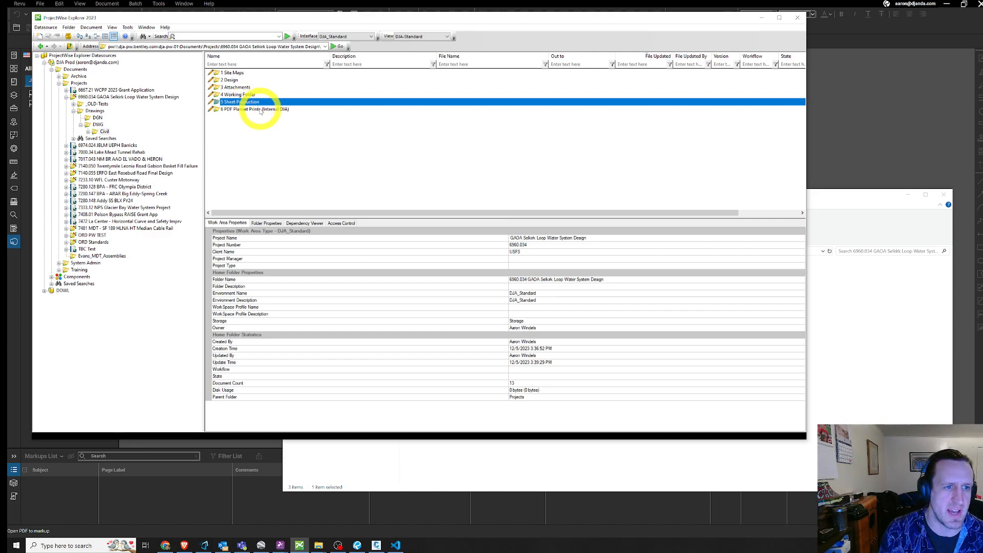
{"action": "left_click", "coordinate": [261, 109]}
{"action": "double_click", "coordinate": [265, 109]}
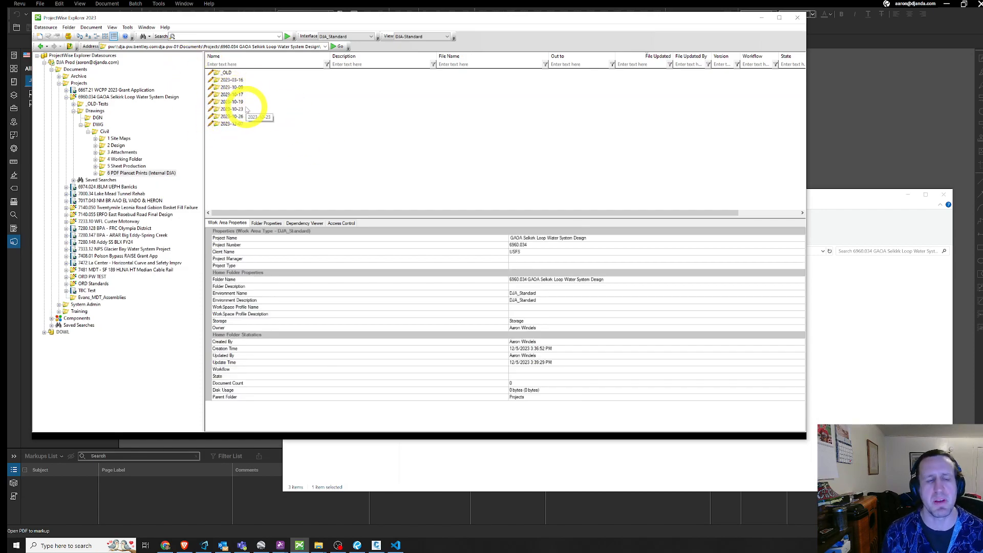
{"action": "left_click", "coordinate": [40, 47]}
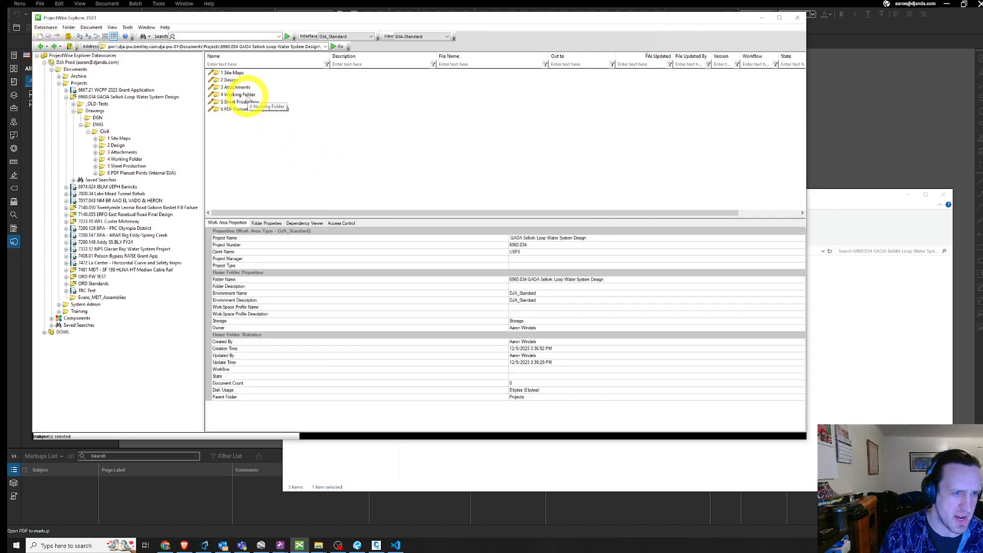
Delete ShortcutsFolders.xml, the _Shortcuts folder and the 6960.034-EDGEWATER&PANHANDLE_DATA_SC'S folder, including subfolders and documents, from 4 Working Folder.
{"action": "left_click", "coordinate": [249, 95]}
{"action": "double_click", "coordinate": [259, 98]}
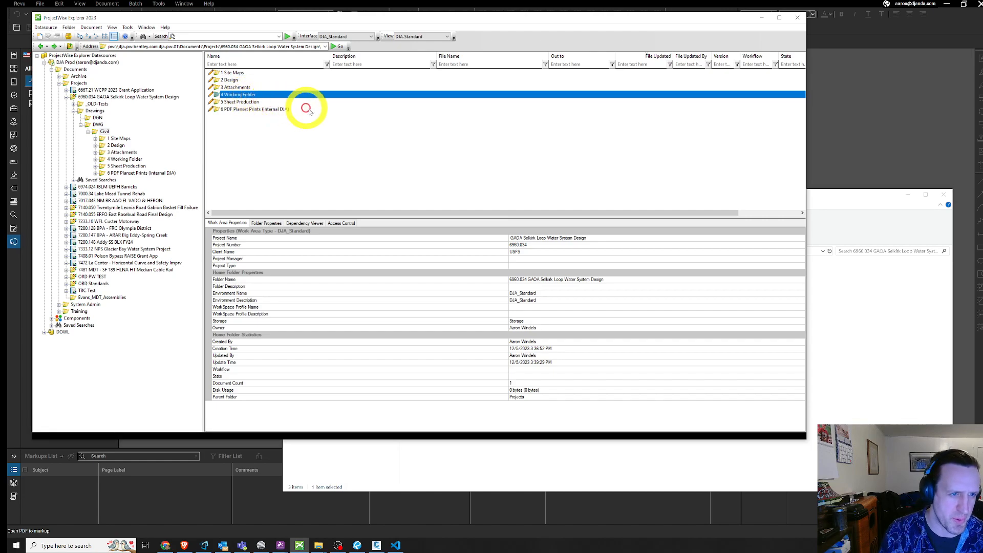
{"action": "left_click", "coordinate": [250, 79]}
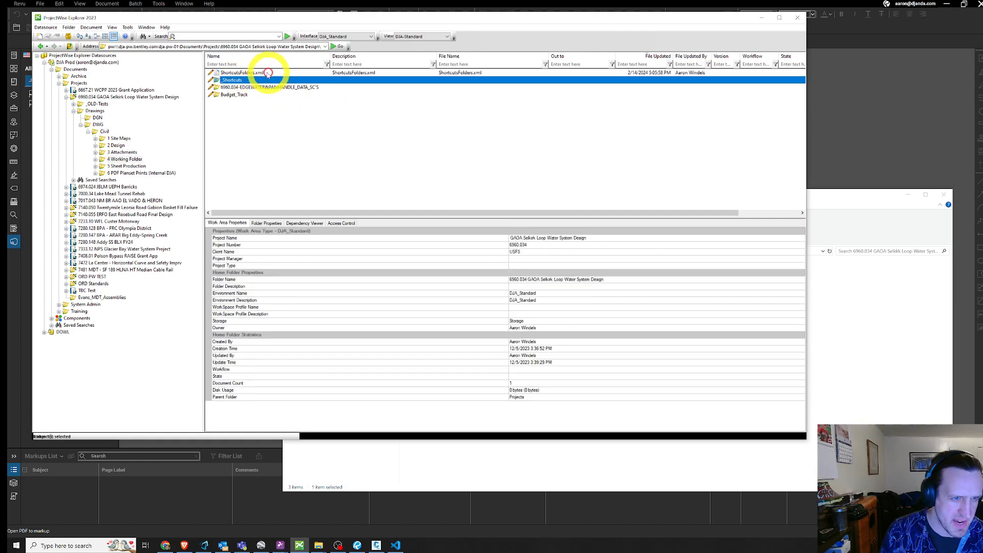
{"action": "left_click", "coordinate": [272, 73], "text": "ctrl"}
{"action": "left_click", "coordinate": [290, 88], "text": "ctrl"}
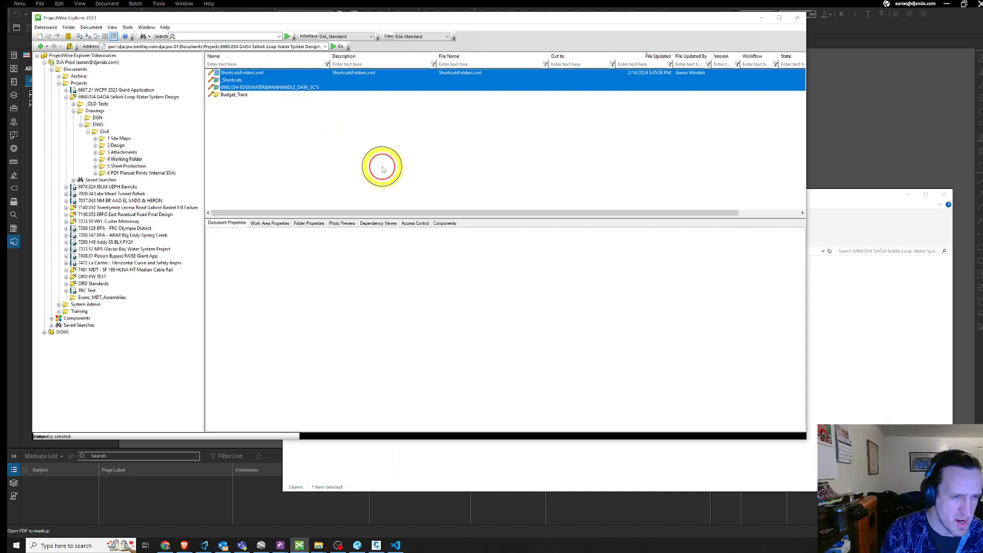
{"action": "right_click", "coordinate": [283, 91]}
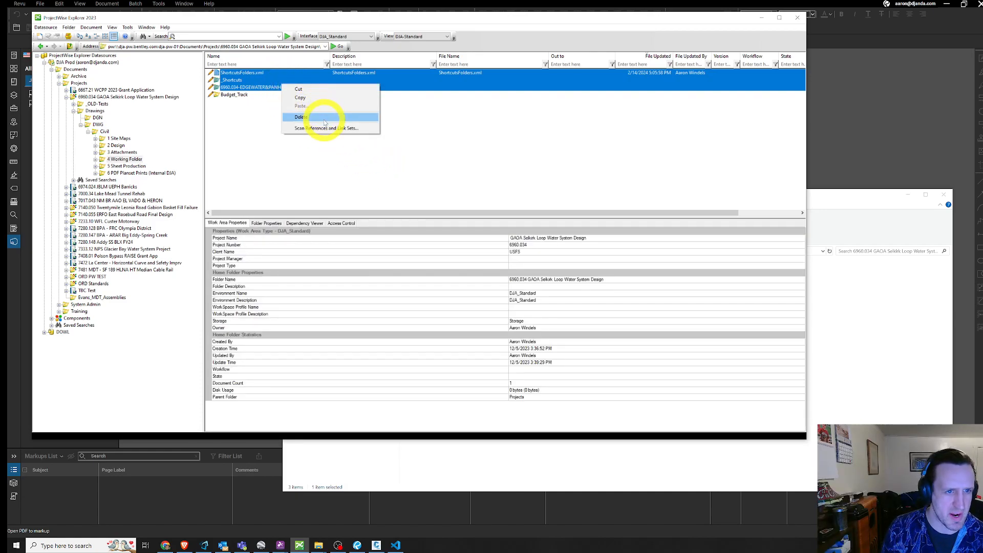
{"action": "left_click", "coordinate": [324, 119]}
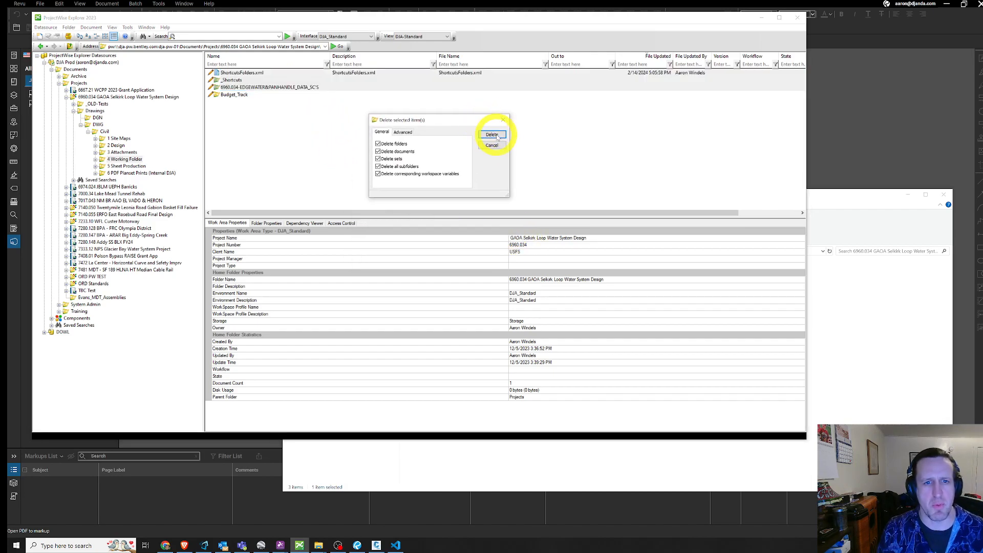
{"action": "left_click", "coordinate": [491, 133]}
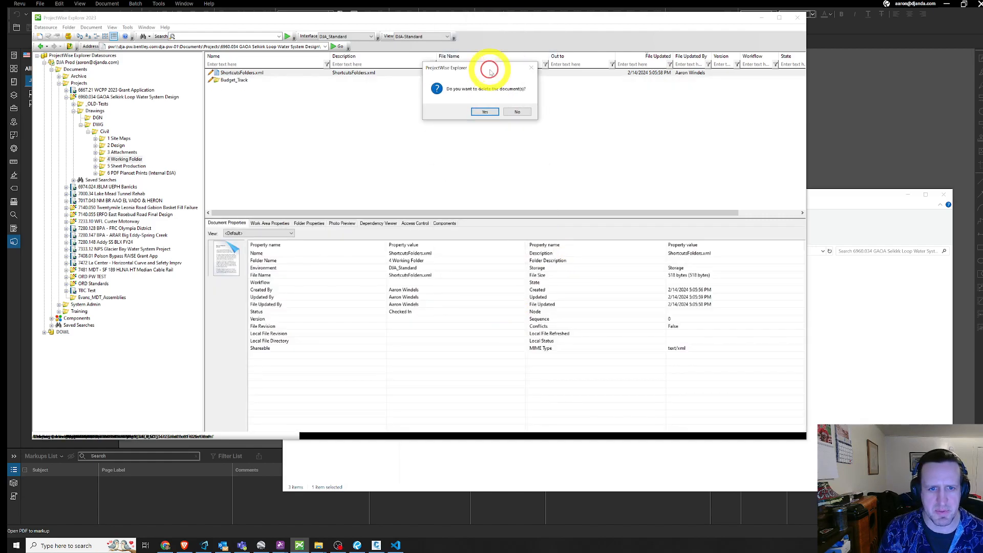
{"action": "left_click", "coordinate": [482, 168]}
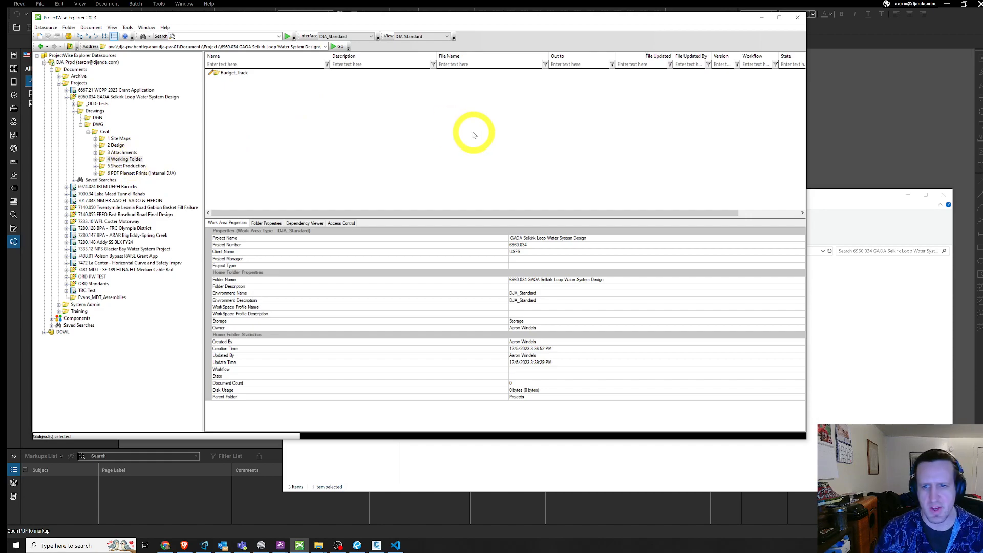
Minimize File Explorer, switch to Bluebeam Revu, and open the GreenBook Bentley Civil 3D Best Practices PDF.
{"action": "left_click", "coordinate": [853, 195]}
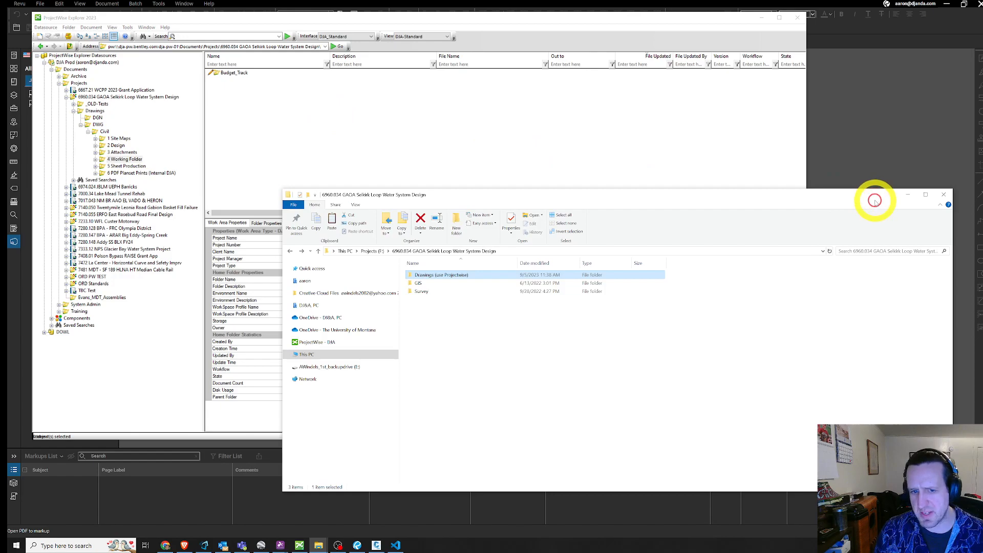
{"action": "left_click", "coordinate": [908, 195]}
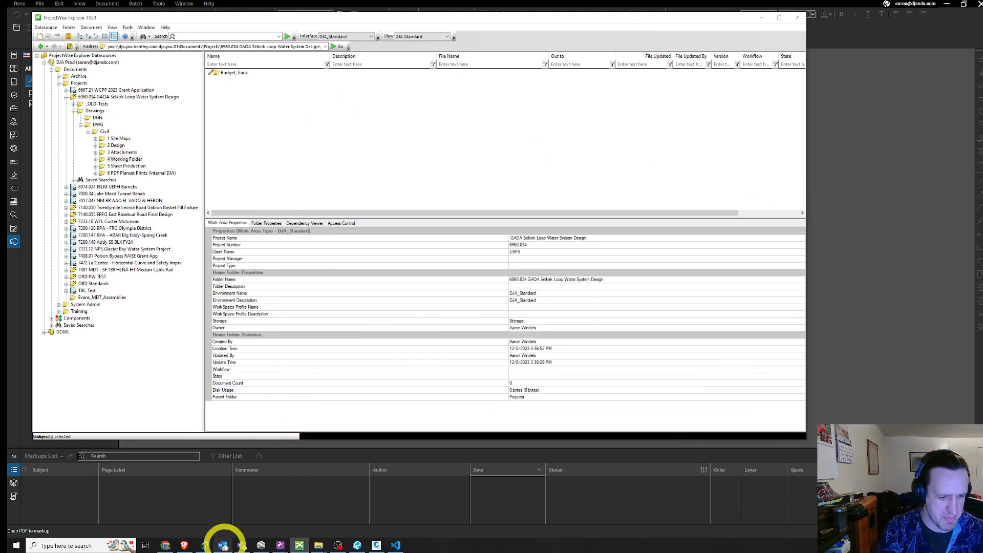
{"action": "left_click", "coordinate": [358, 545]}
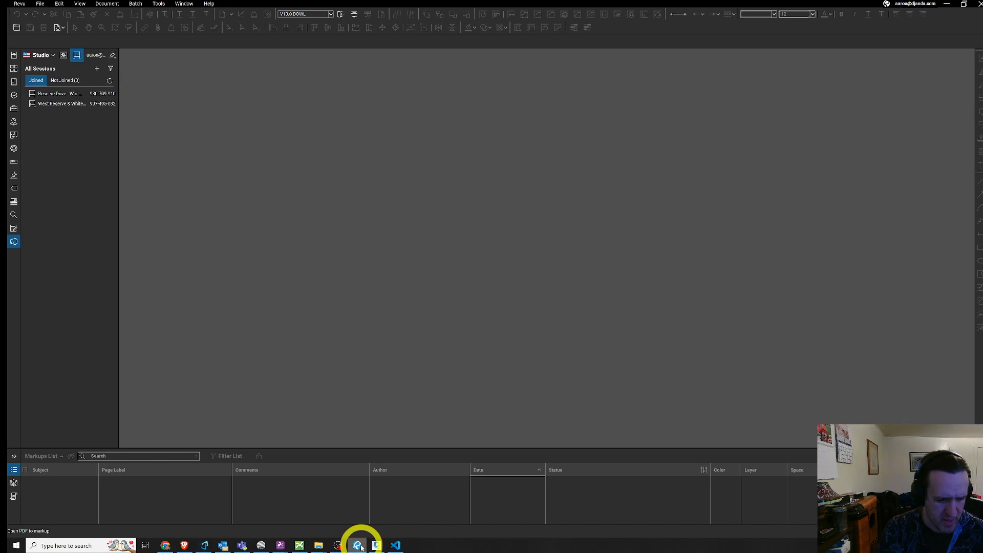
{"action": "right_click", "coordinate": [358, 545]}
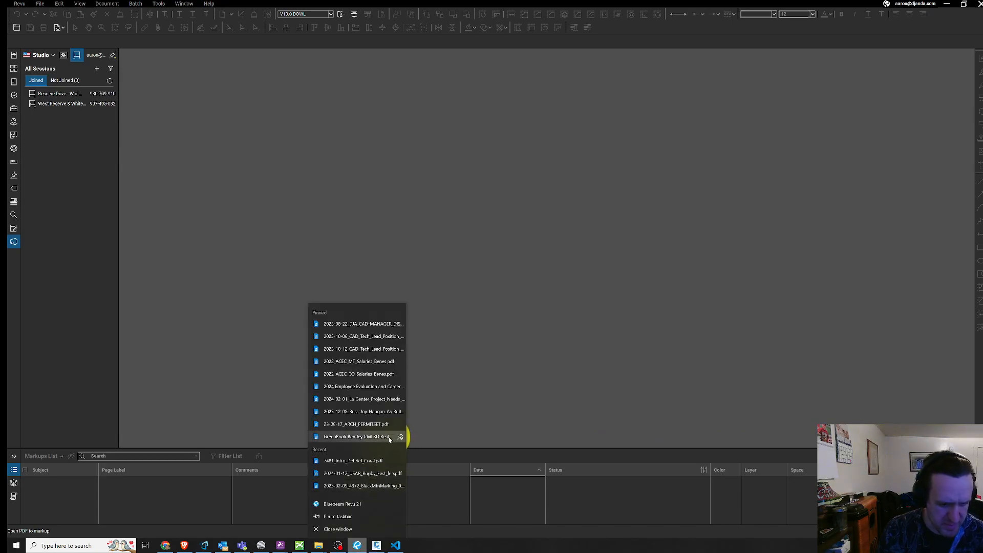
{"action": "left_click", "coordinate": [388, 438]}
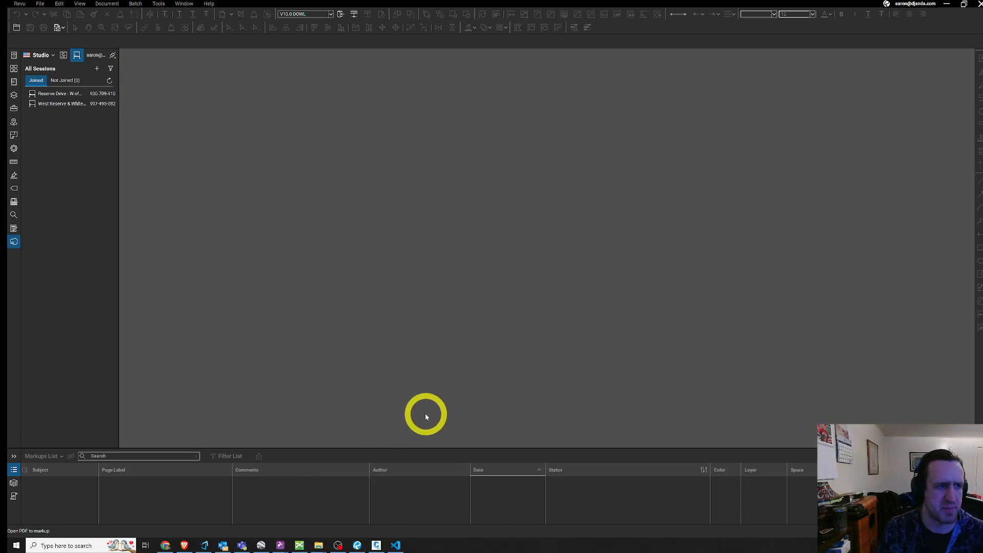
Switch to Brave and highlight the title of Bentley's Lesson 8 YouTube video on handling CAD documents and the Scan Reference Utility.
{"action": "left_click", "coordinate": [183, 546]}
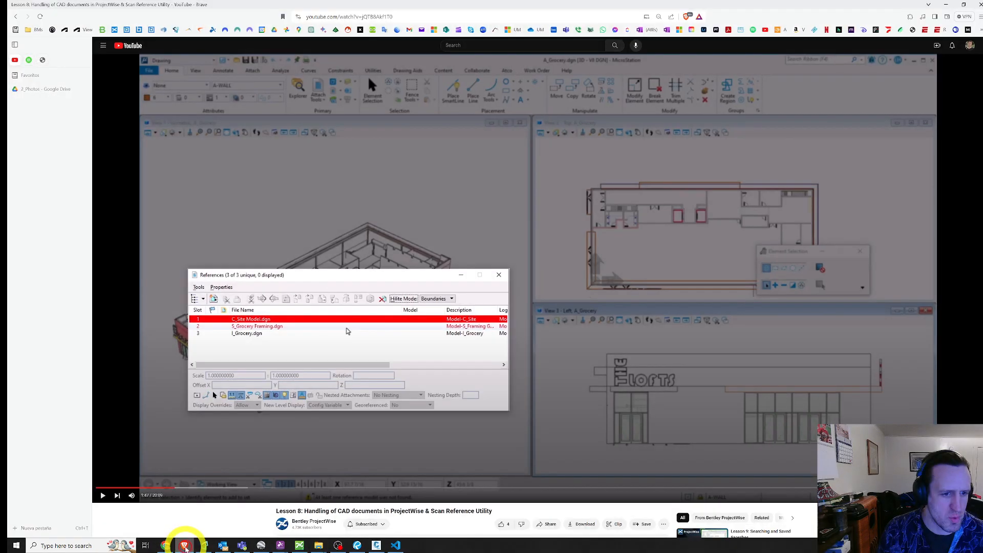
{"action": "scroll", "coordinate": [313, 503], "scroll_direction": "down", "scroll_amount": 4}
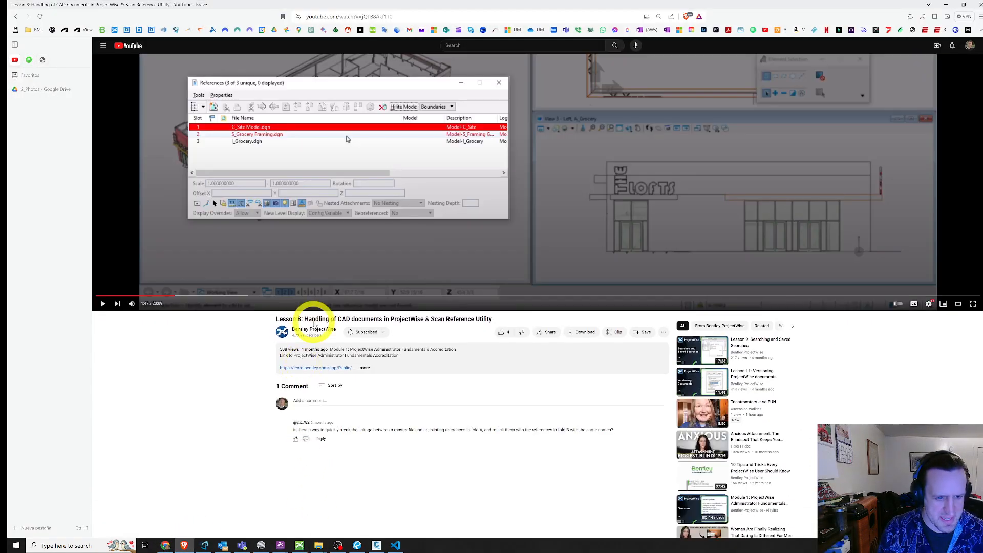
{"action": "left_click_drag", "start_coordinate": [276, 319], "coordinate": [495, 323]}
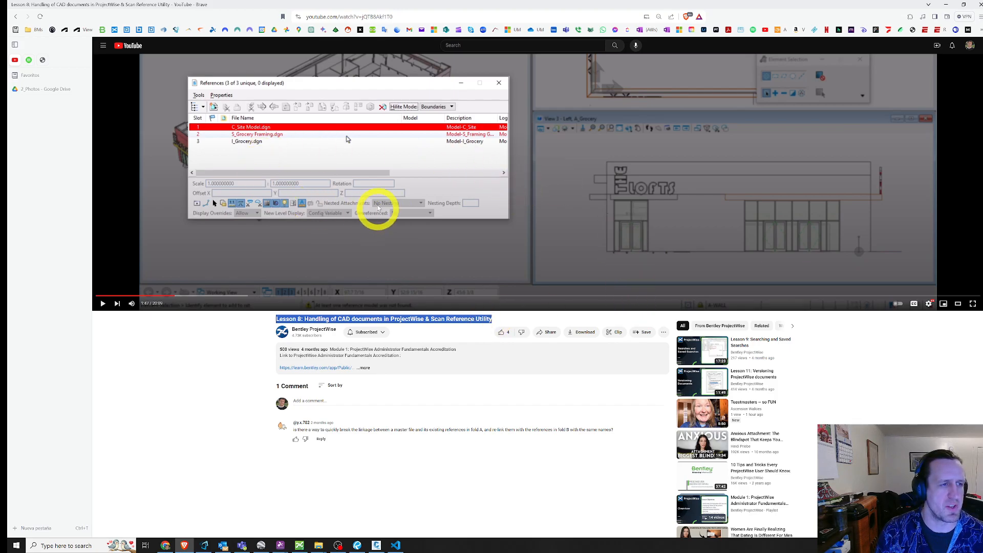
Switch back to Bluebeam Revu and go to page 1 of the GreenBook best practices PDF.
{"action": "key", "text": "alt+Tab"}
{"action": "key", "text": "Caps_Lock"}
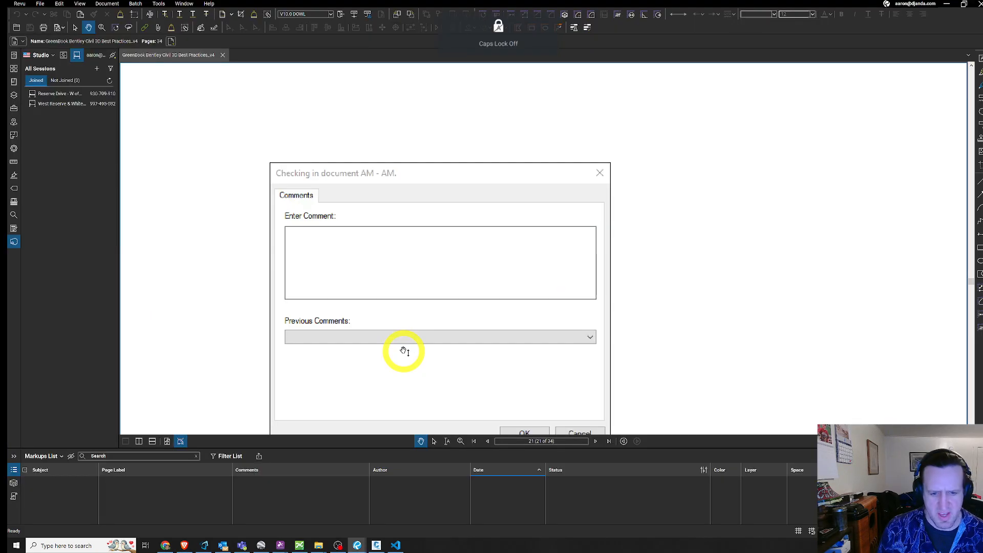
{"action": "scroll", "coordinate": [416, 341], "scroll_direction": "down", "scroll_amount": 4}
{"action": "left_click", "coordinate": [549, 441]}
{"action": "type", "text": "13"}
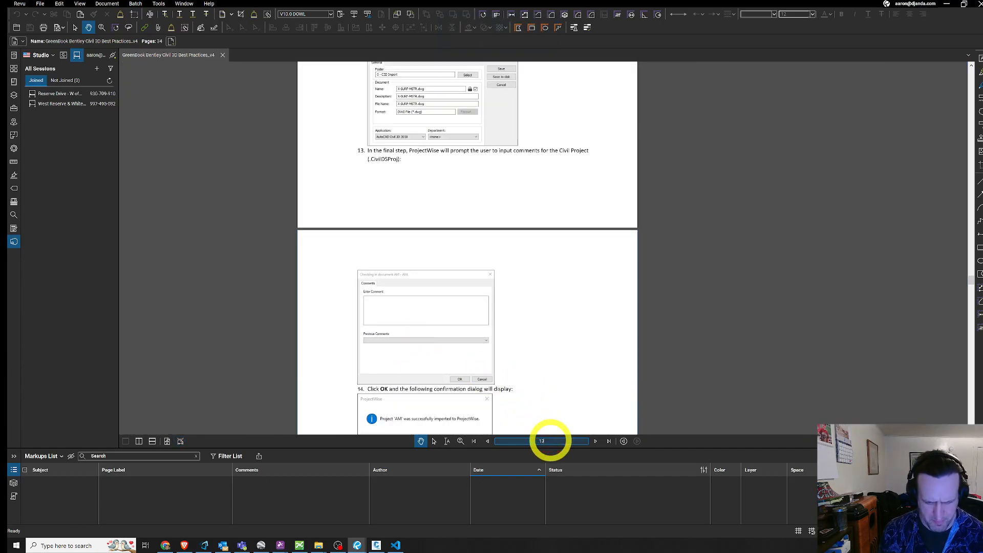
{"action": "key", "text": "Return"}
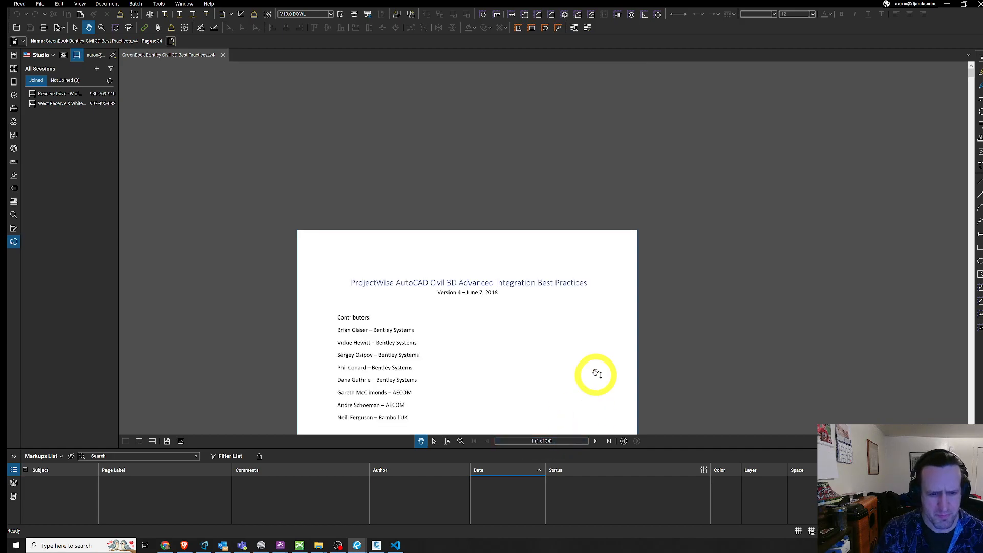
Read the GreenBook PDF's sections on setting the Data Shortcuts folder, creating a Data Shortcut Project and creating new data shortcuts.
{"action": "scroll", "coordinate": [621, 197], "scroll_direction": "down", "scroll_amount": 3}
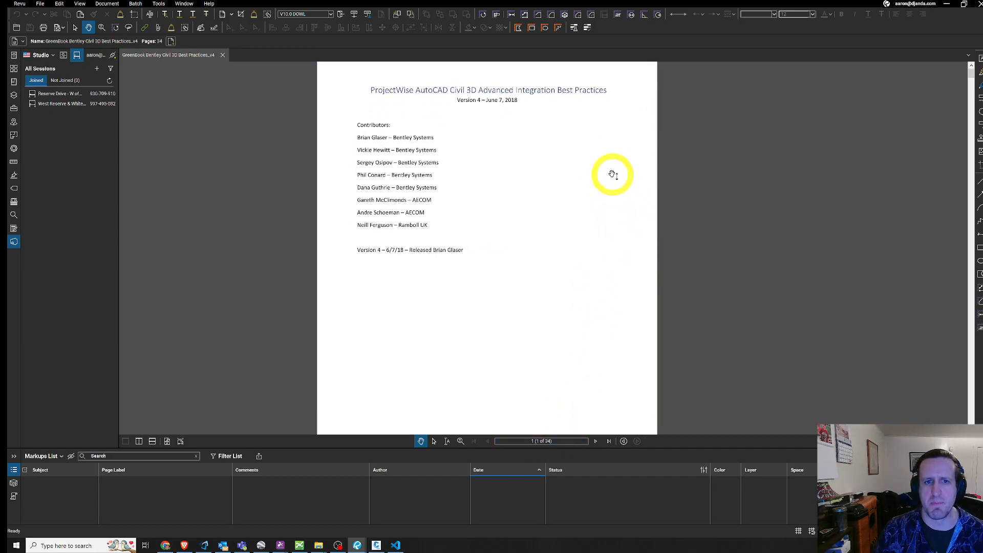
{"action": "scroll", "coordinate": [613, 171], "scroll_direction": "down", "scroll_amount": 12}
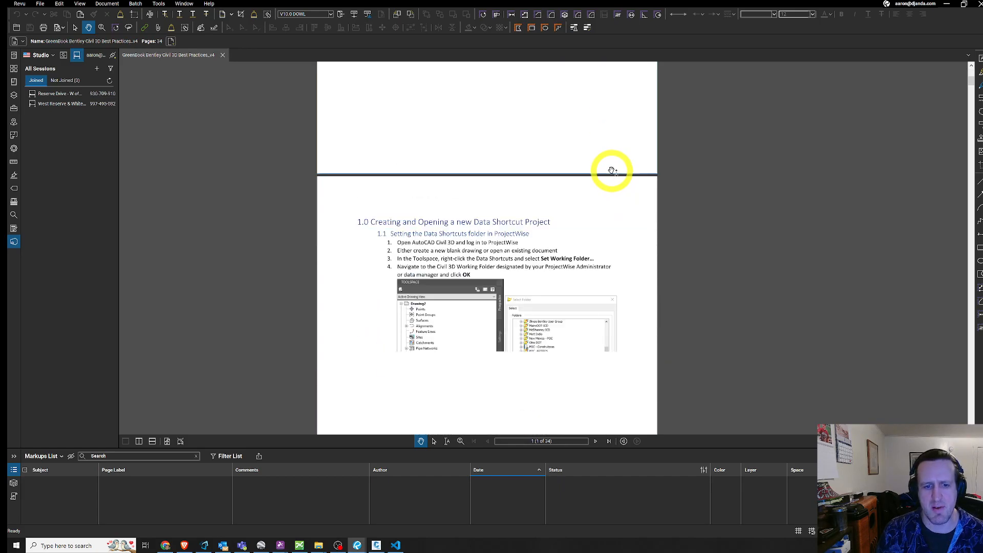
{"action": "scroll", "coordinate": [612, 171], "scroll_direction": "down", "scroll_amount": 3}
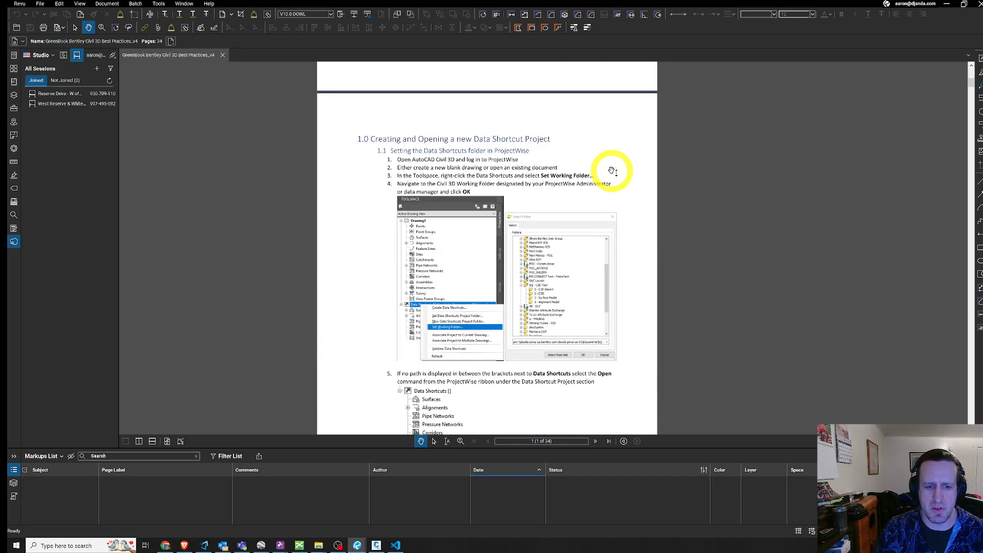
{"action": "scroll", "coordinate": [612, 172], "scroll_direction": "down", "scroll_amount": 10}
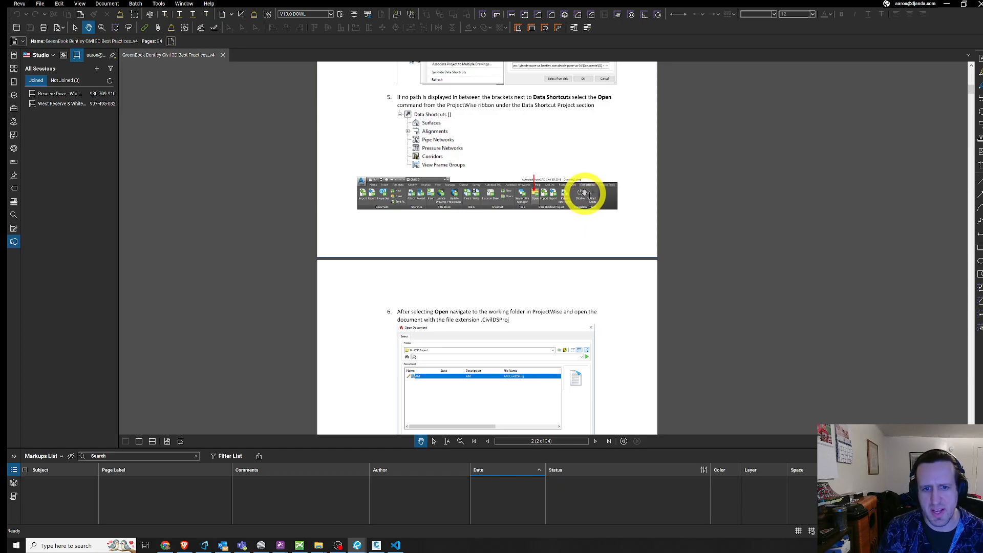
{"action": "scroll", "coordinate": [586, 193], "scroll_direction": "down", "scroll_amount": 3}
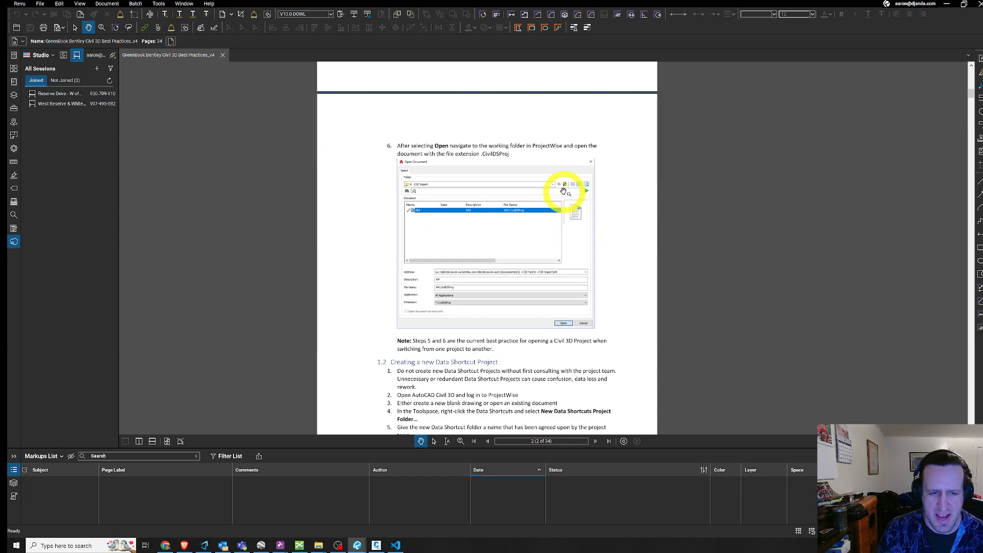
{"action": "scroll", "coordinate": [564, 191], "scroll_direction": "down", "scroll_amount": 15}
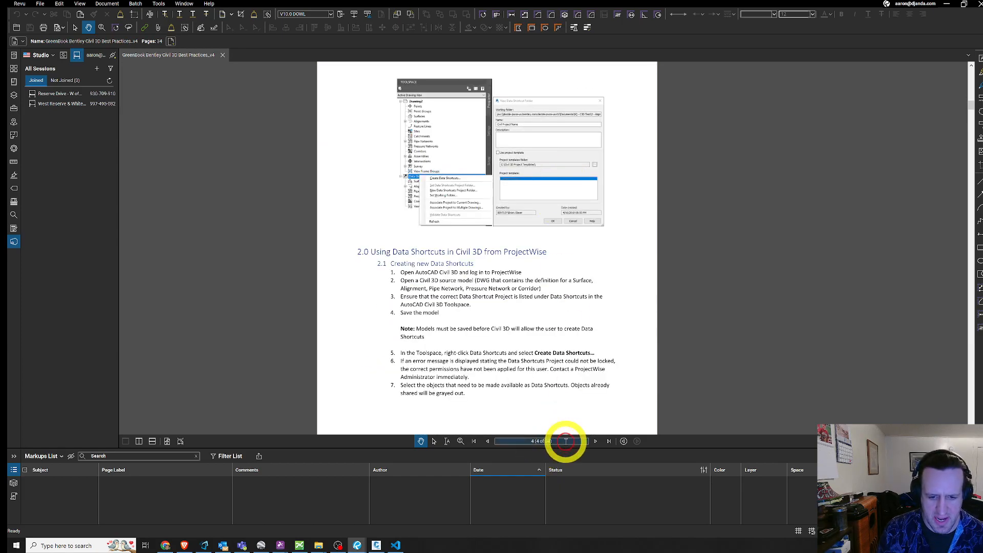
{"action": "left_click_drag", "start_coordinate": [579, 349], "coordinate": [564, 328]}
Minimize Bluebeam Revu, switch back to ProjectWise Explorer and show the Dependency Viewer.
{"action": "left_click", "coordinate": [947, 5]}
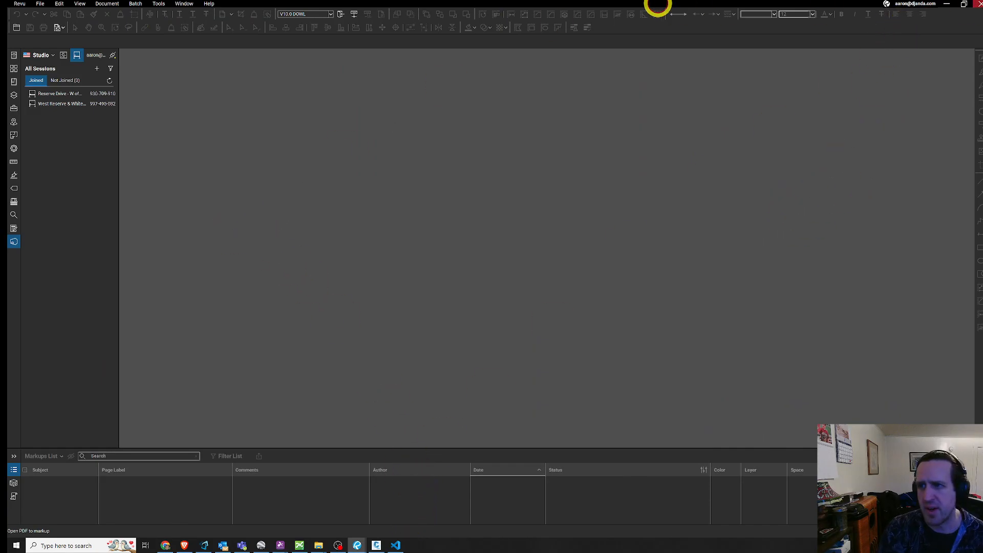
{"action": "left_click", "coordinate": [947, 4]}
{"action": "left_click", "coordinate": [357, 546]}
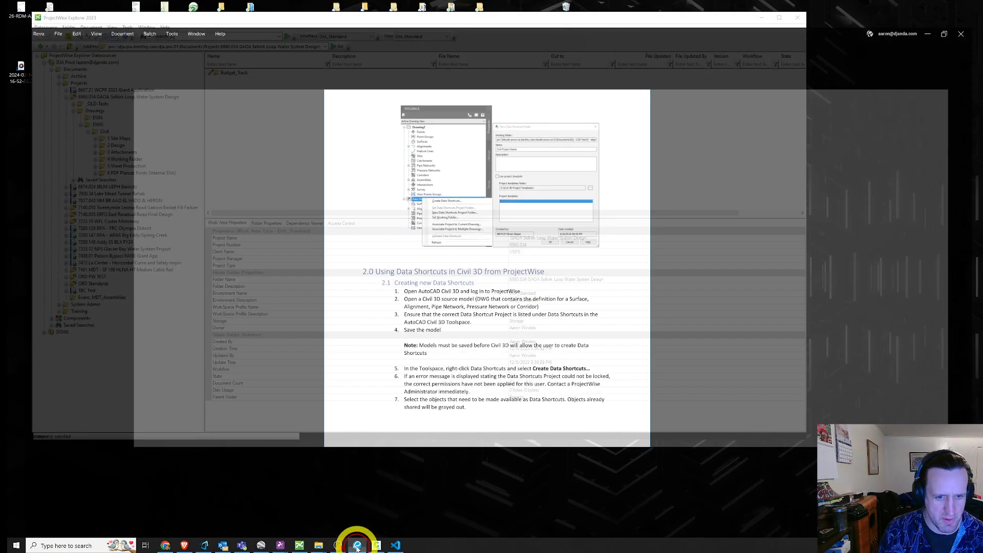
{"action": "left_click", "coordinate": [358, 546]}
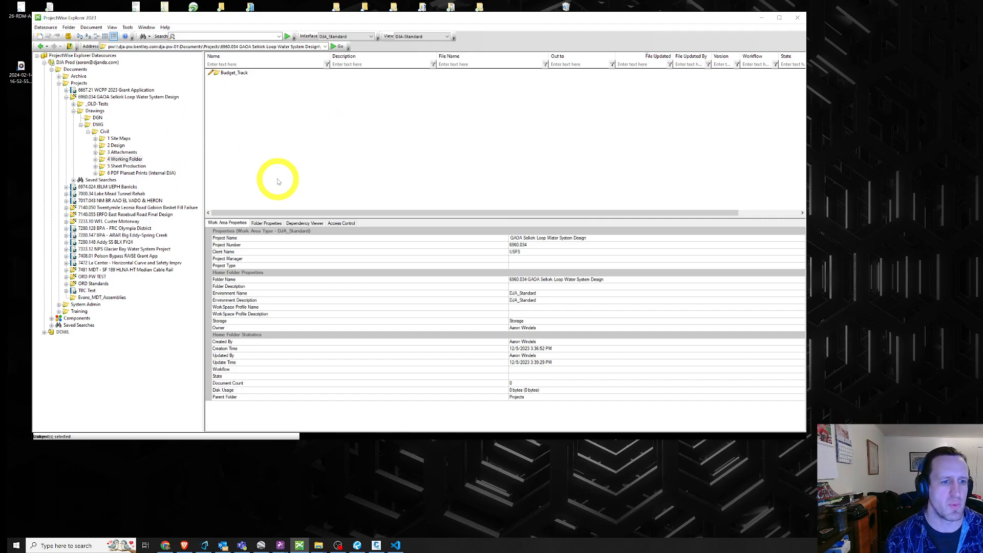
{"action": "left_click", "coordinate": [299, 224]}
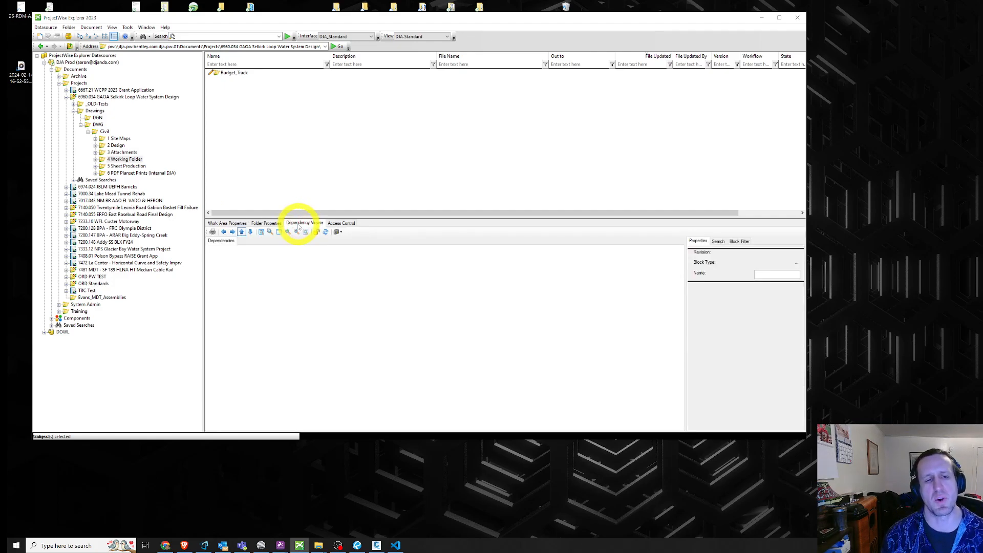
{"action": "mouse_move", "coordinate": [286, 22]}
{"action": "left_mouse_down"}
{"action": "mouse_move", "coordinate": [306, 41]}
{"action": "mouse_move", "coordinate": [287, 22]}
{"action": "left_mouse_up"}
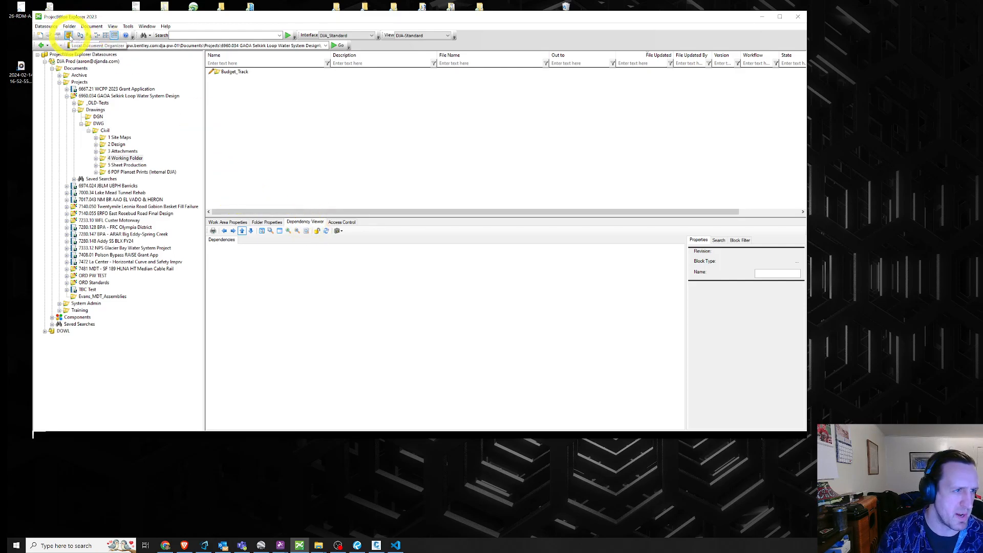
Open the Local Document Organizer to review checked-out documents and place its window below the document list.
{"action": "left_click", "coordinate": [68, 36]}
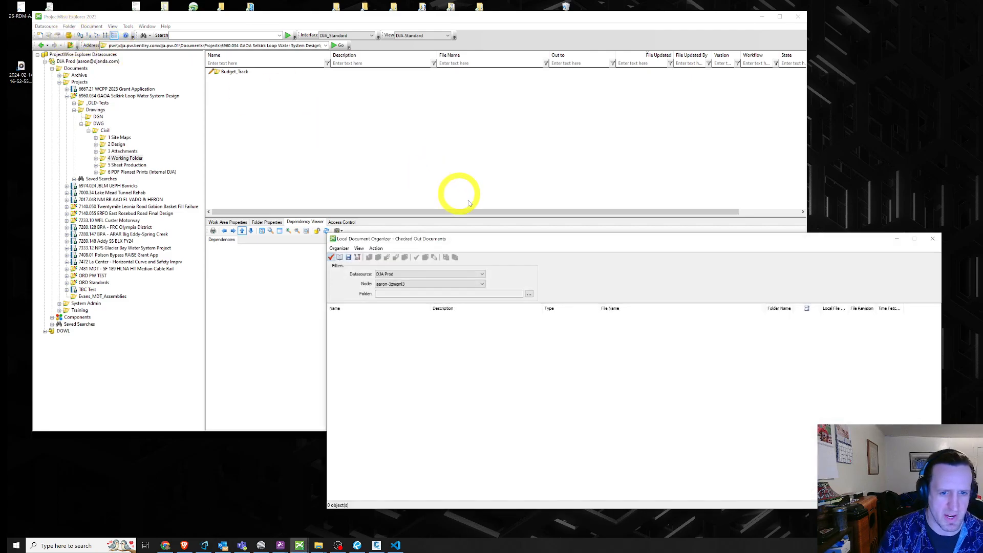
{"action": "left_click_drag", "start_coordinate": [492, 244], "coordinate": [478, 250]}
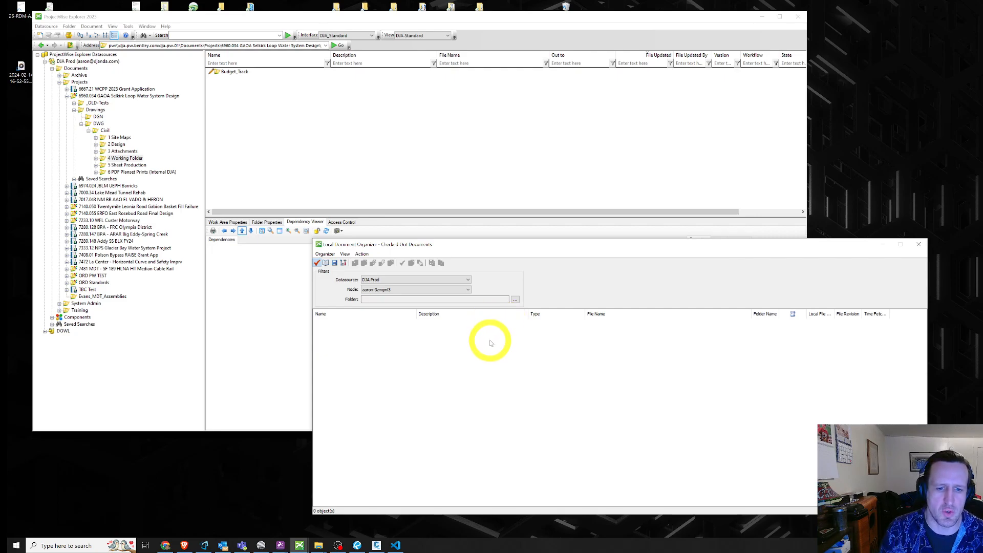
{"action": "mouse_move", "coordinate": [488, 245]}
{"action": "left_mouse_down"}
{"action": "mouse_move", "coordinate": [477, 243]}
{"action": "mouse_move", "coordinate": [490, 257]}
{"action": "left_mouse_up"}
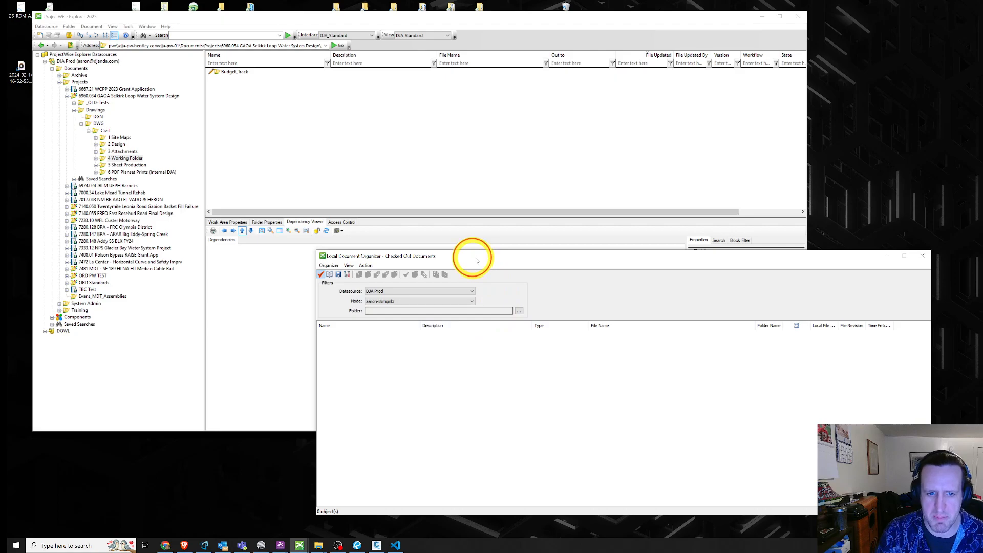
{"action": "left_click_drag", "start_coordinate": [473, 260], "coordinate": [471, 262]}
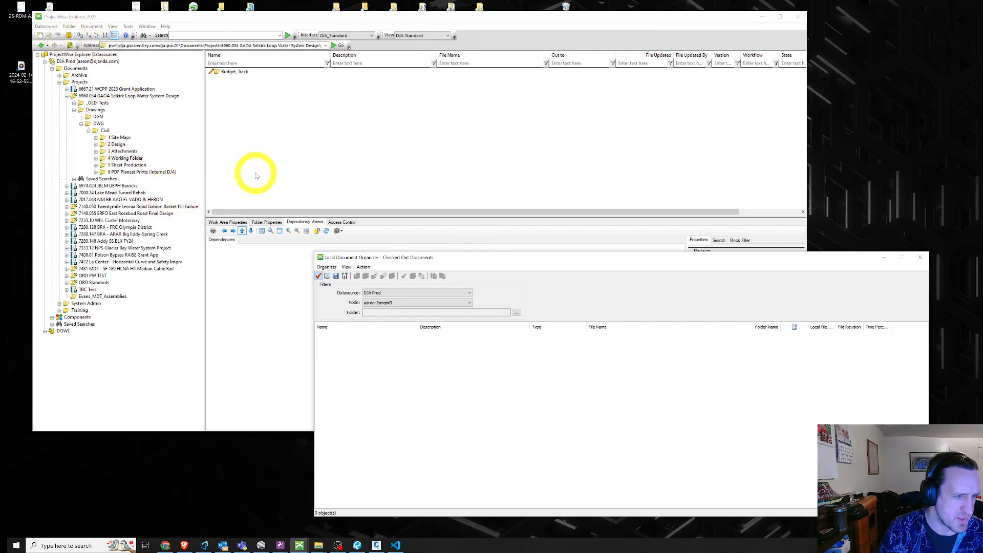
View the drawings in 1 Site Maps and in the 2 Design folder of Drawings_24-1-5_upload_test1 under _OLD-Tests.
{"action": "left_click", "coordinate": [119, 138]}
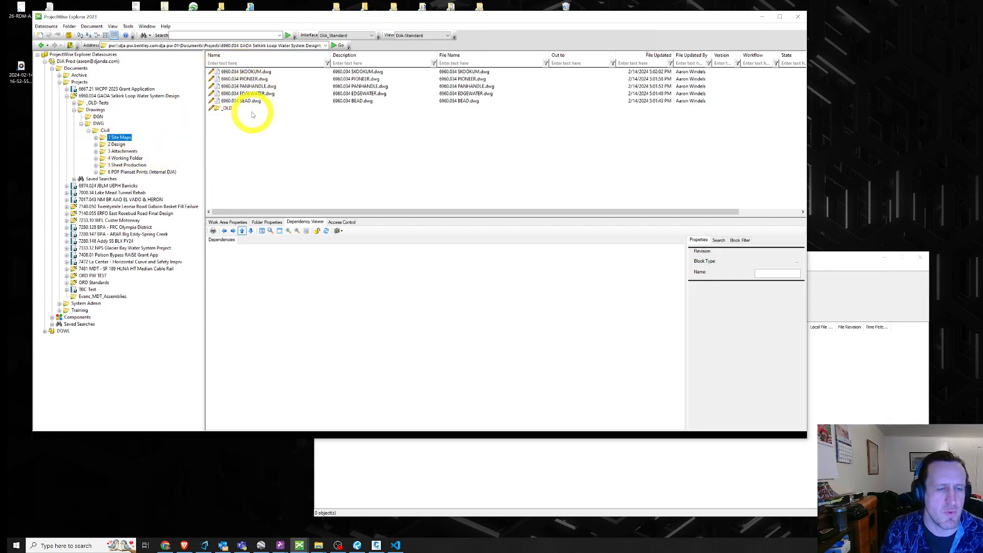
{"action": "left_click_drag", "start_coordinate": [219, 72], "coordinate": [214, 75]}
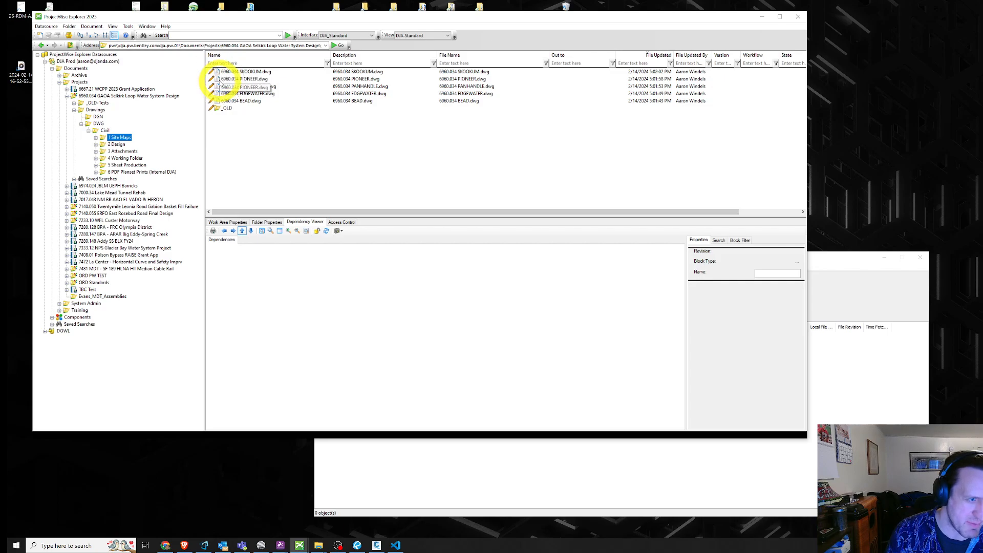
{"action": "mouse_move", "coordinate": [219, 85]}
{"action": "left_mouse_down"}
{"action": "mouse_move", "coordinate": [84, 120]}
{"action": "mouse_move", "coordinate": [99, 99]}
{"action": "mouse_move", "coordinate": [91, 104]}
{"action": "left_mouse_up"}
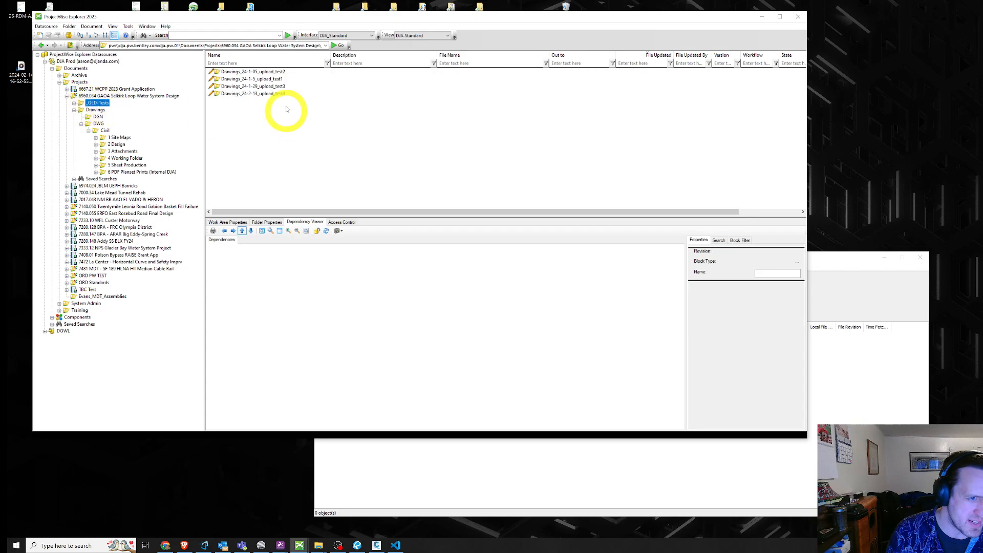
{"action": "left_click", "coordinate": [280, 80]}
{"action": "double_click", "coordinate": [280, 79]}
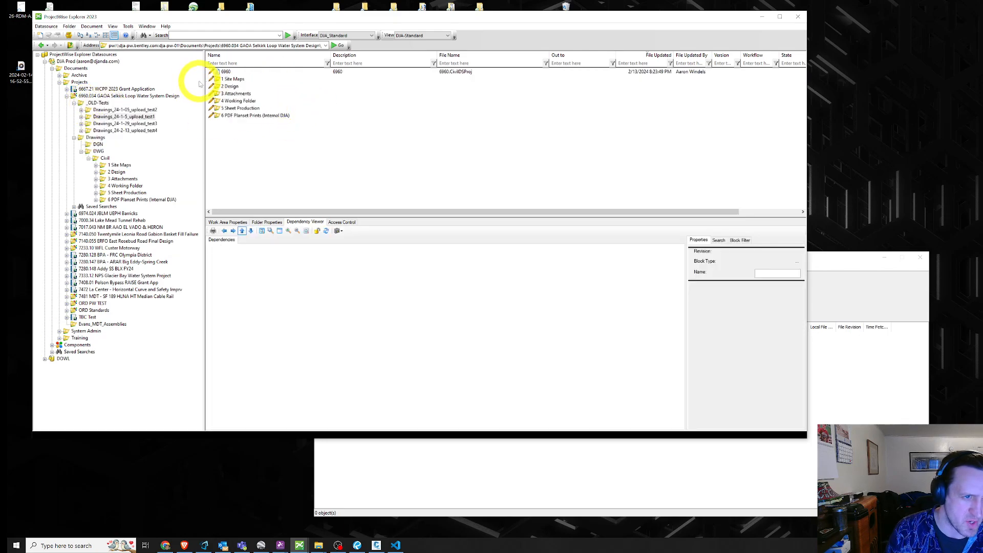
{"action": "left_click", "coordinate": [231, 86]}
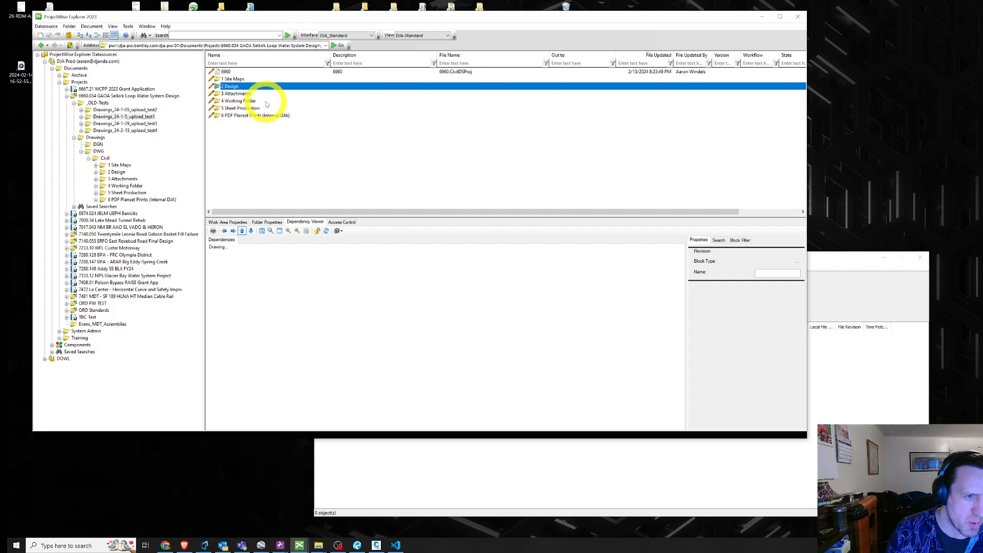
{"action": "double_click", "coordinate": [239, 86]}
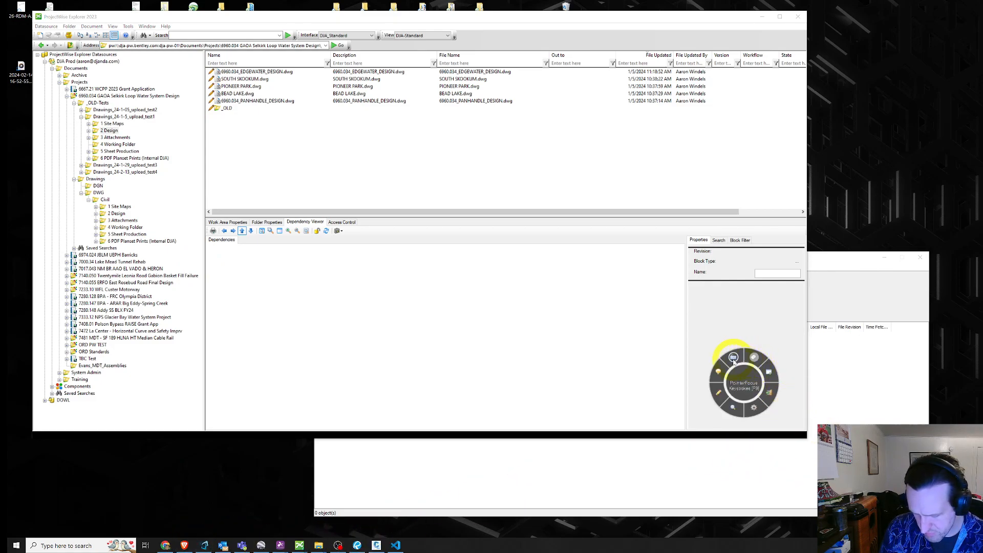
{"action": "left_click", "coordinate": [733, 408]}
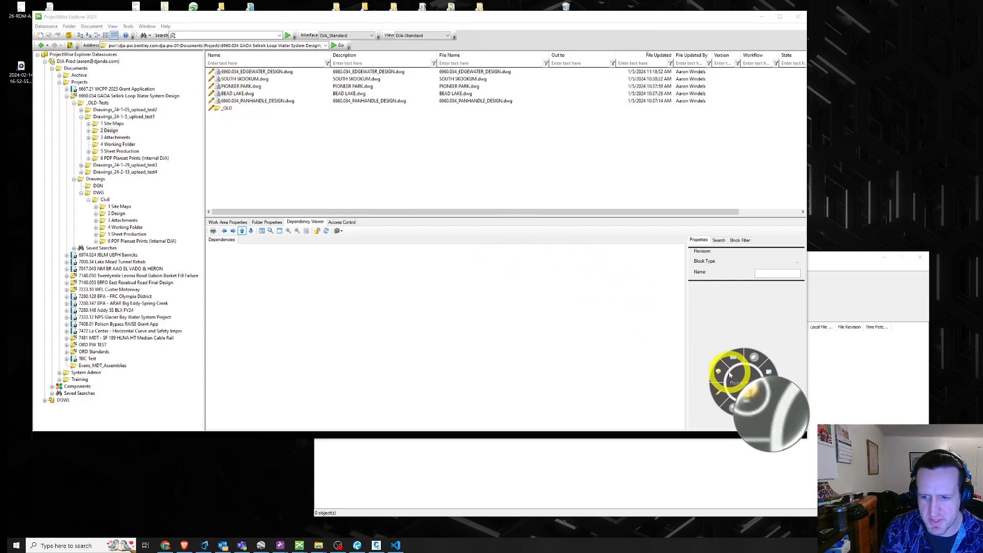
{"action": "left_click", "coordinate": [771, 396]}
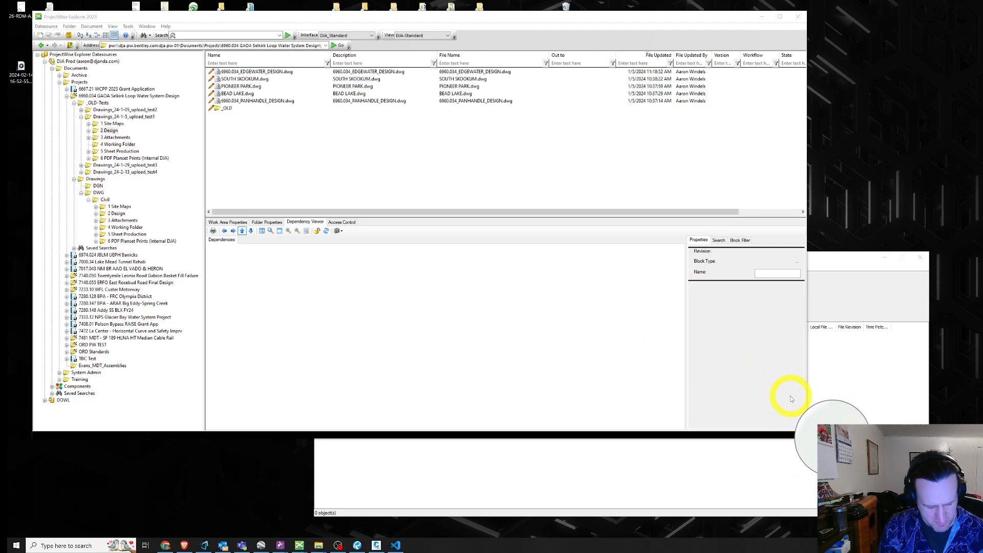
{"action": "key", "text": "Caps_Lock"}
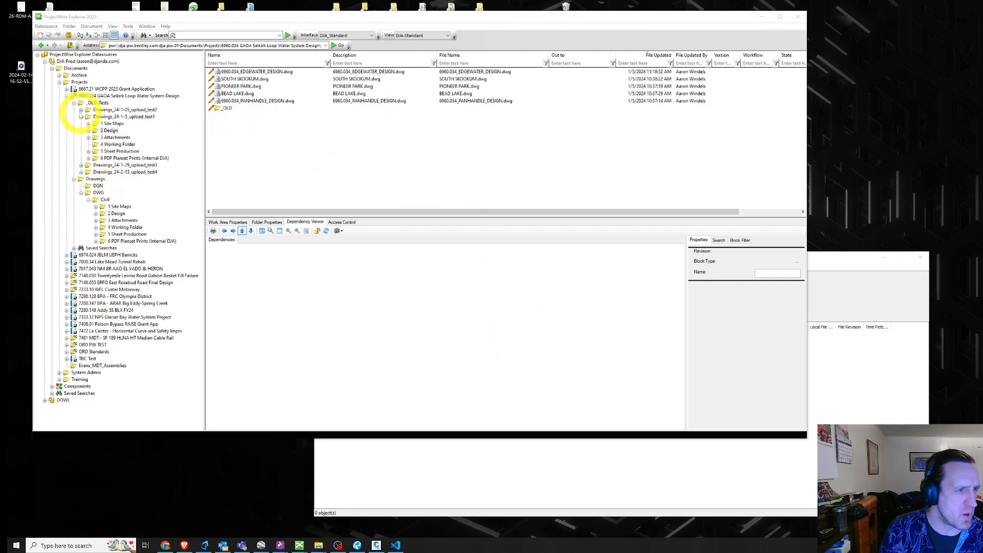
Collapse _OLD-Tests and examine the dependencies of 6960.034_EDGEWATER_DESIGN.dwg in the current 2 Design folder.
{"action": "left_click", "coordinate": [74, 103]}
{"action": "left_click", "coordinate": [117, 144]}
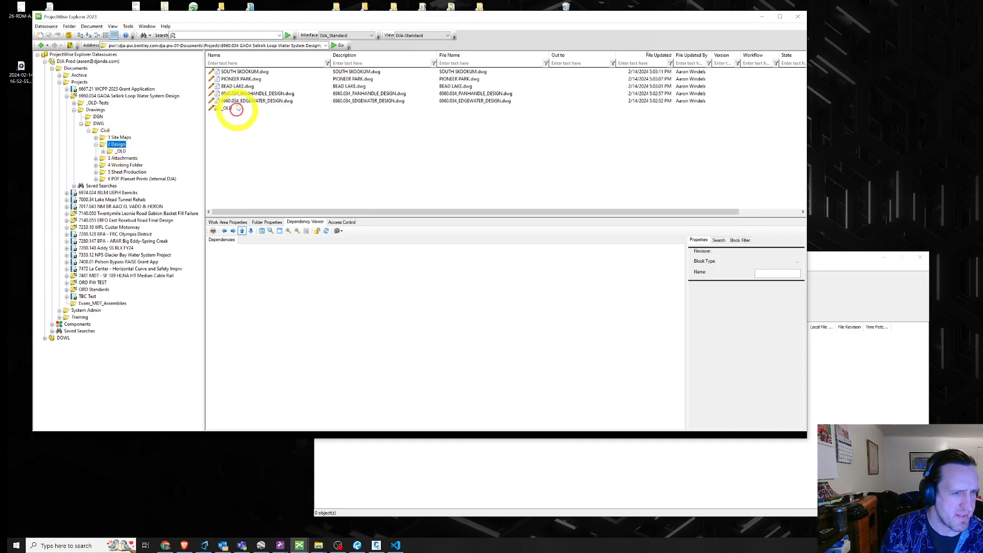
{"action": "left_click", "coordinate": [226, 71]}
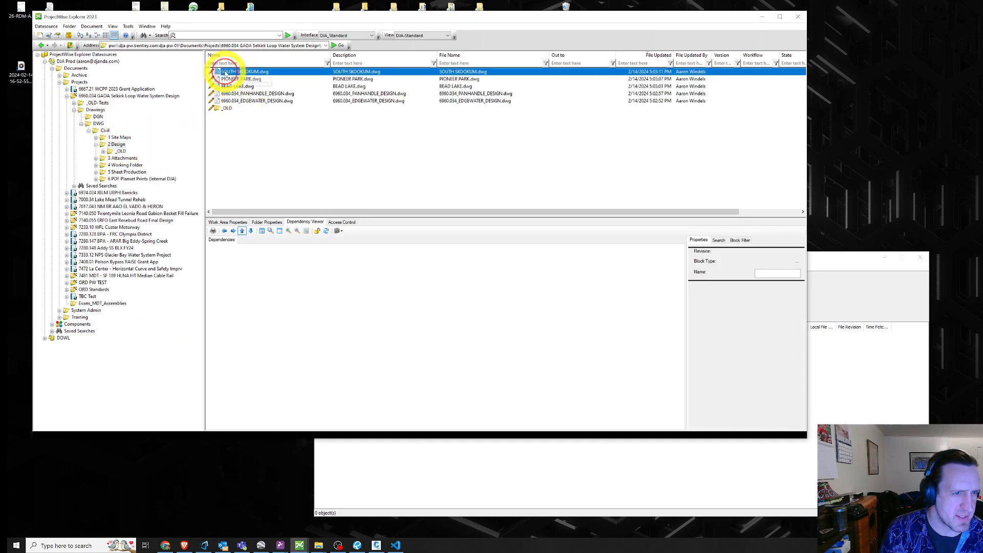
{"action": "left_click", "coordinate": [243, 102]}
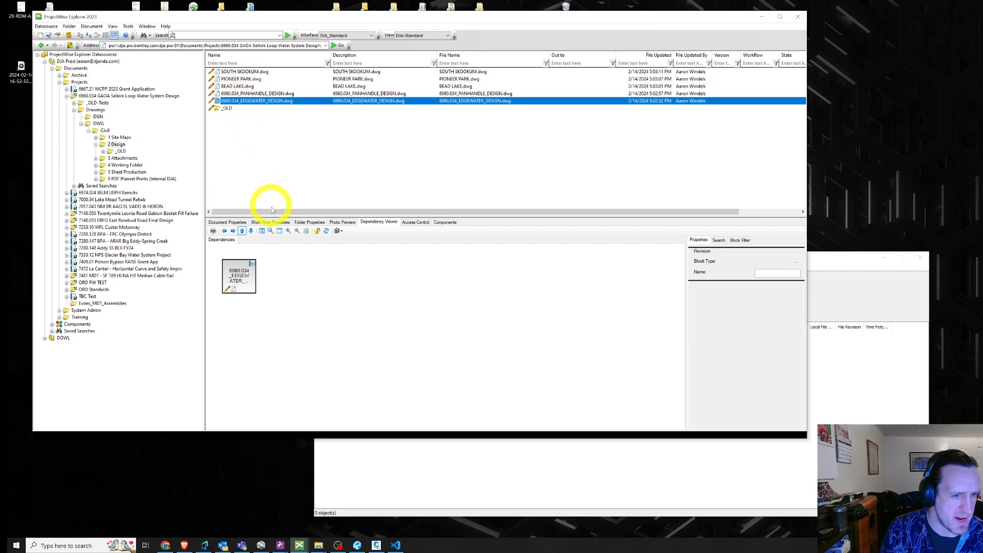
{"action": "left_click", "coordinate": [388, 224]}
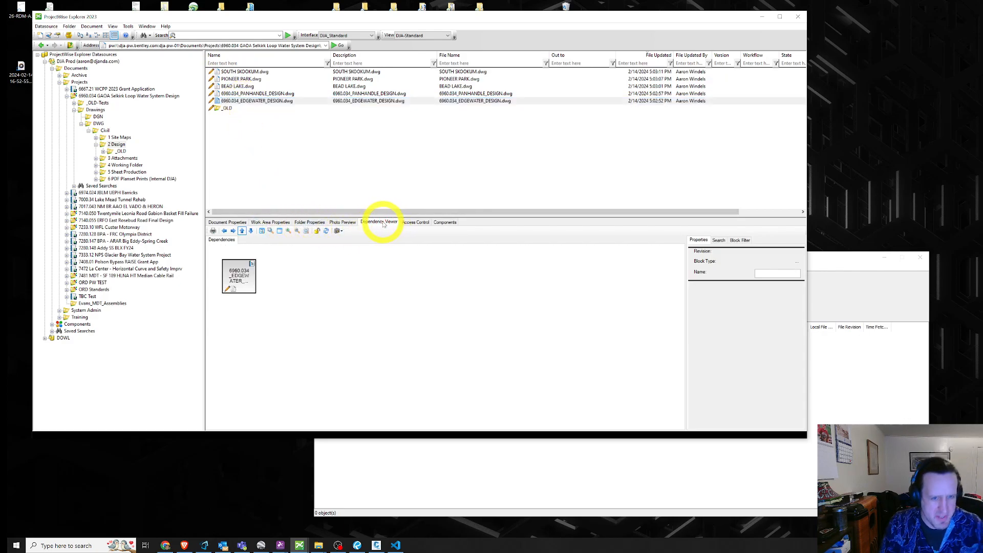
{"action": "left_click", "coordinate": [241, 287]}
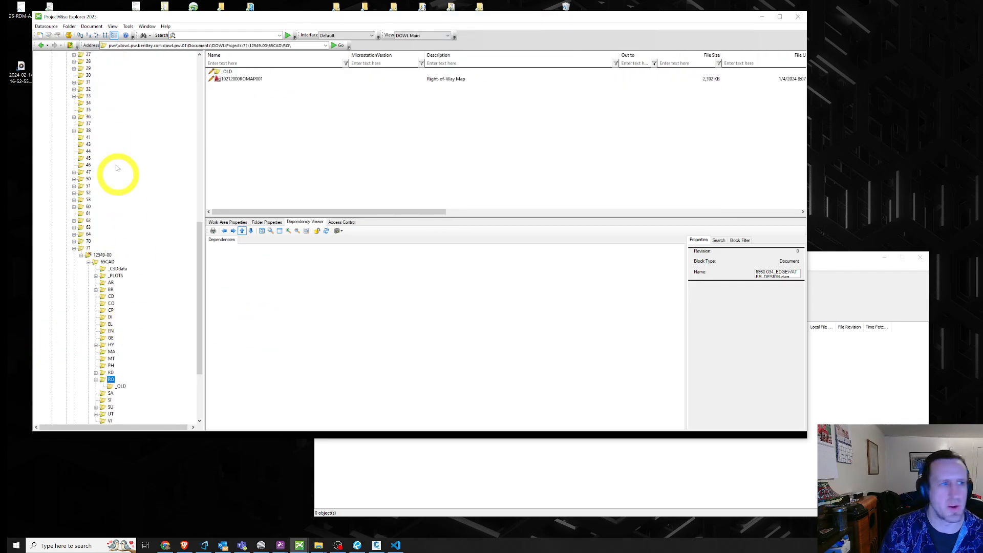
Show the dependency diagram of the first 10212000RD_ROLL_PLOT001 drawing in 12549-00's RD folder and enlarge the window to fit it.
{"action": "scroll", "coordinate": [149, 292], "scroll_direction": "down", "scroll_amount": 4}
{"action": "left_click", "coordinate": [111, 290]}
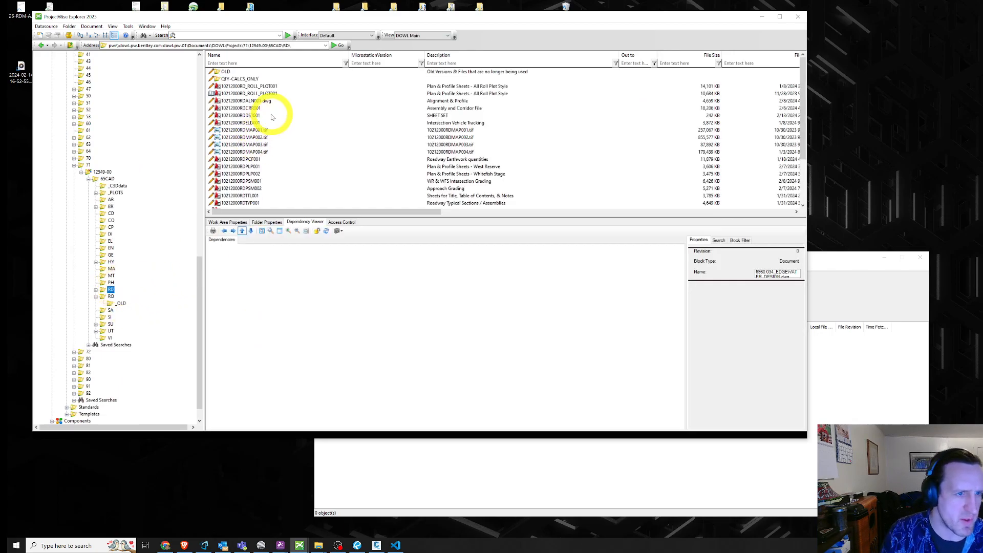
{"action": "left_click", "coordinate": [267, 87]}
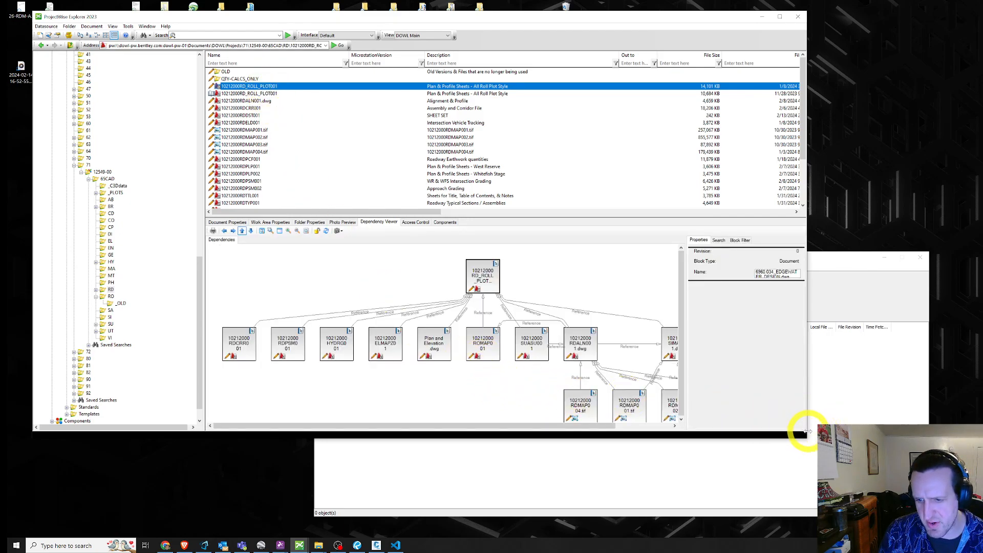
{"action": "left_click_drag", "start_coordinate": [808, 439], "coordinate": [920, 457]}
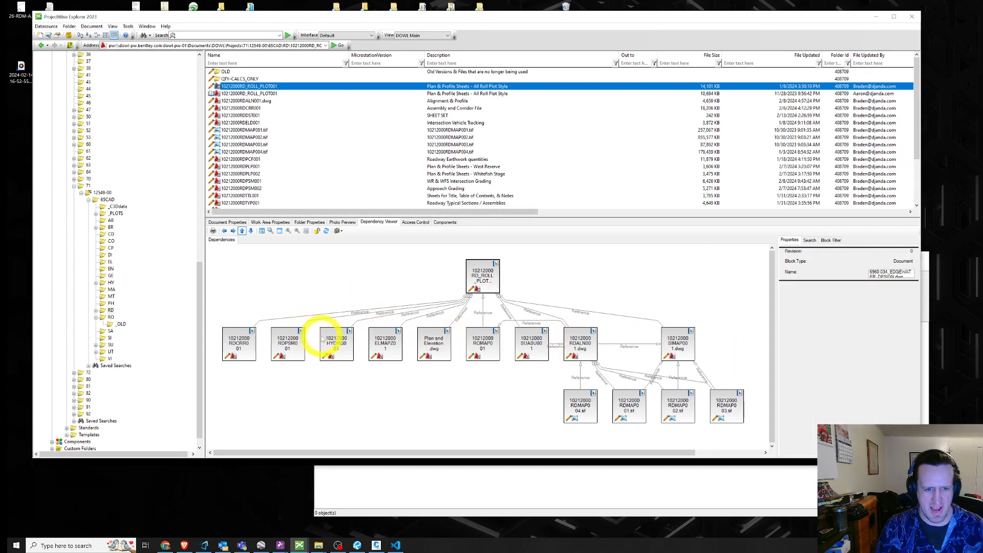
Trace the reference links of the roll plot, the Alignment & Profile drawing and 10212000SIMAP001.dwg in the dependency diagram.
{"action": "left_click", "coordinate": [483, 275]}
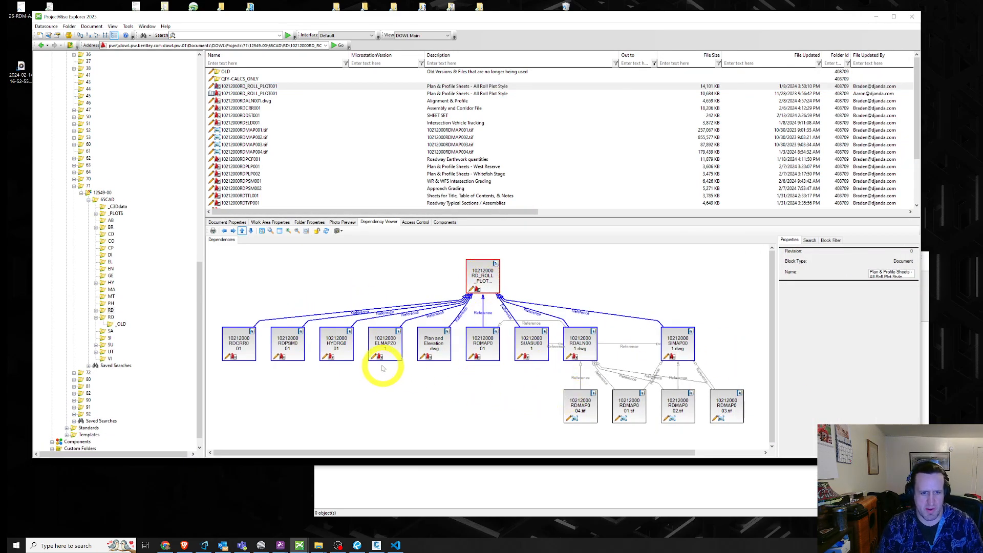
{"action": "left_click", "coordinate": [585, 350]}
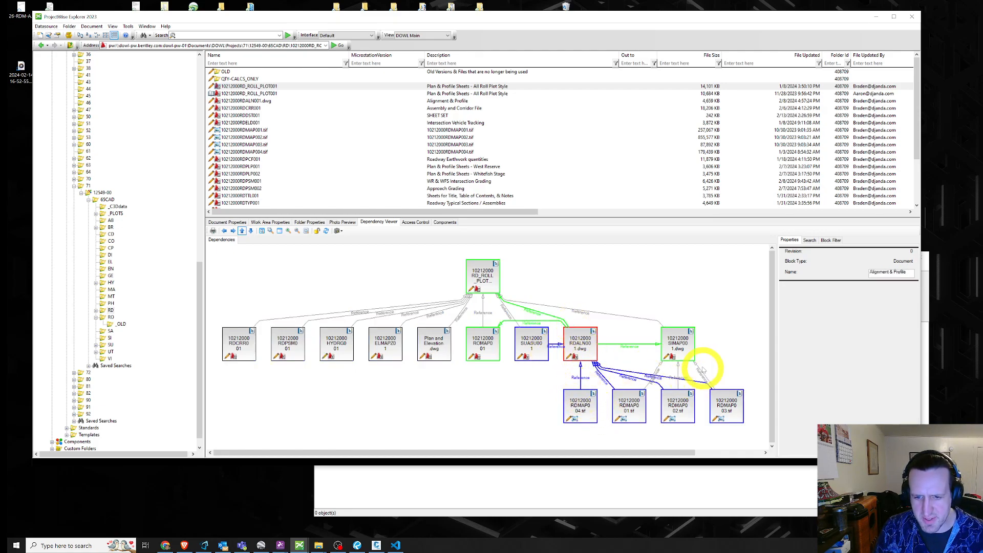
{"action": "left_click", "coordinate": [685, 344]}
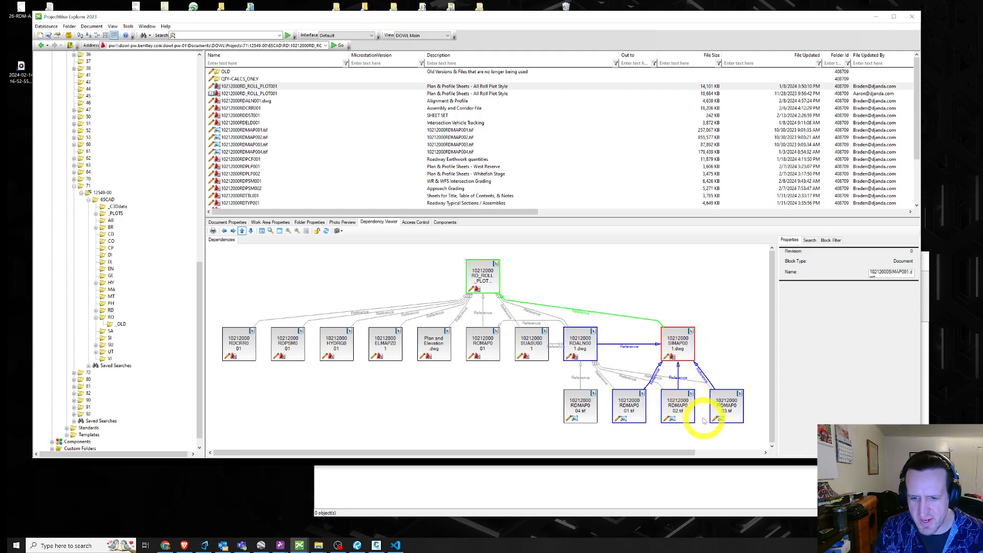
Trace the roll plot's links to its electrical layout, corridor, right-of-way map and combined survey references in the dependency diagram.
{"action": "left_click", "coordinate": [495, 276]}
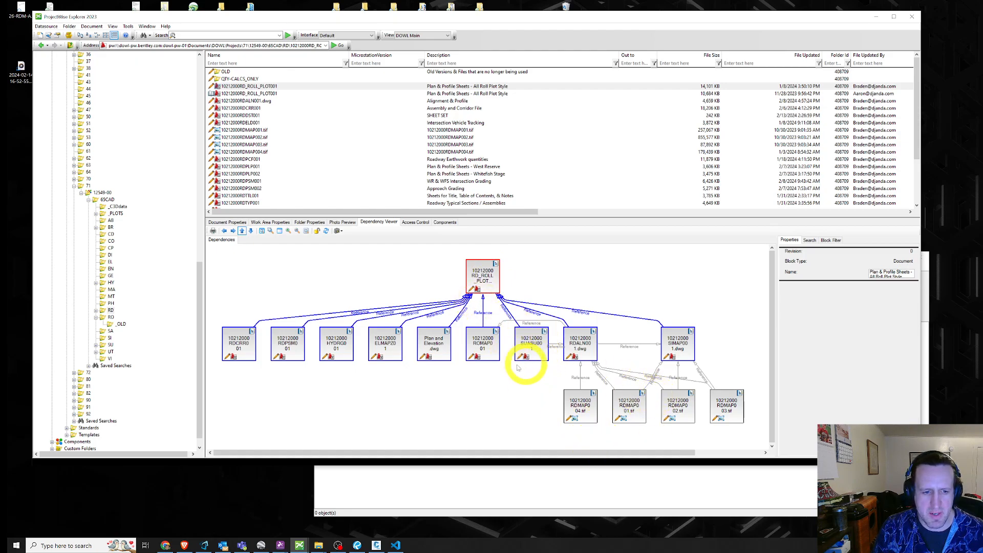
{"action": "left_click", "coordinate": [379, 350]}
{"action": "left_click", "coordinate": [344, 349]}
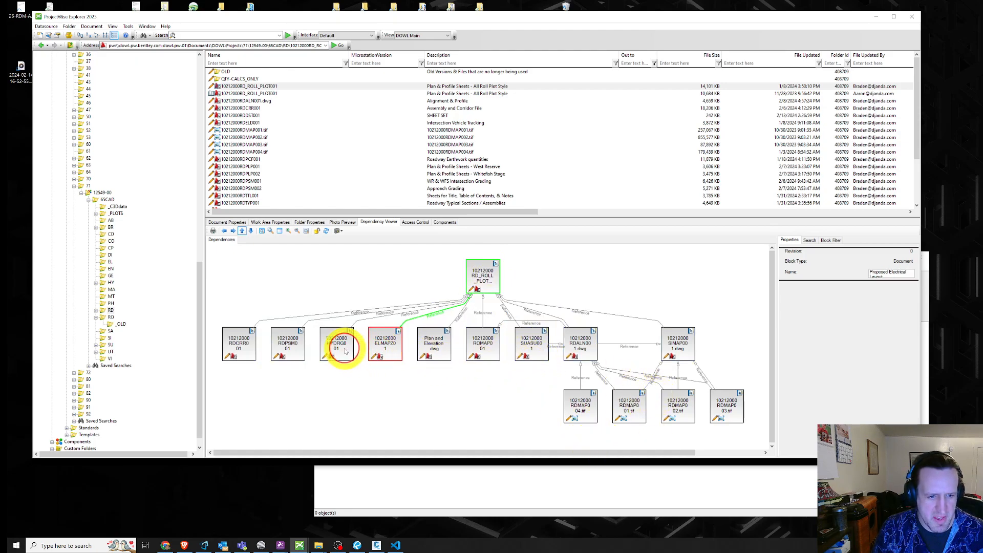
{"action": "left_click", "coordinate": [289, 350]}
{"action": "left_click", "coordinate": [232, 352]}
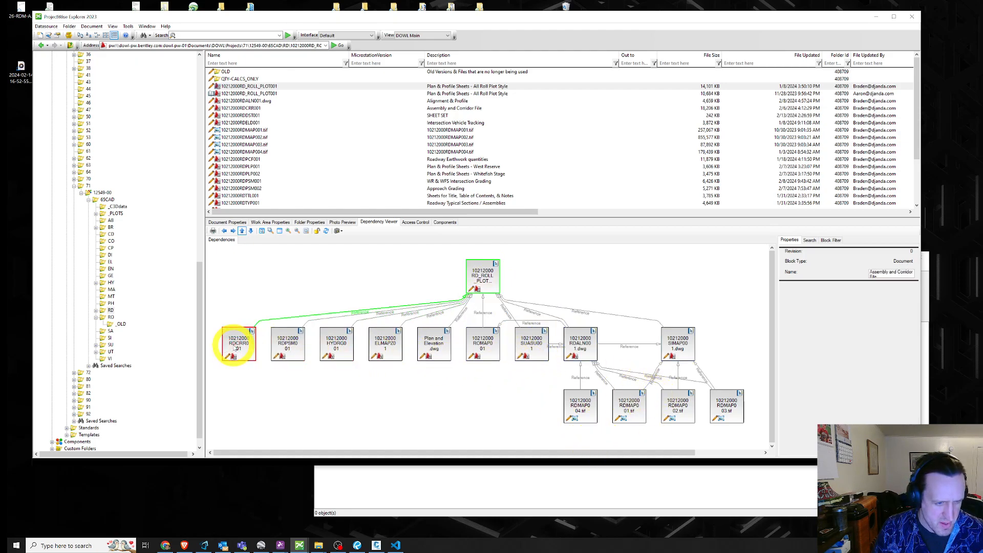
{"action": "left_click", "coordinate": [489, 276]}
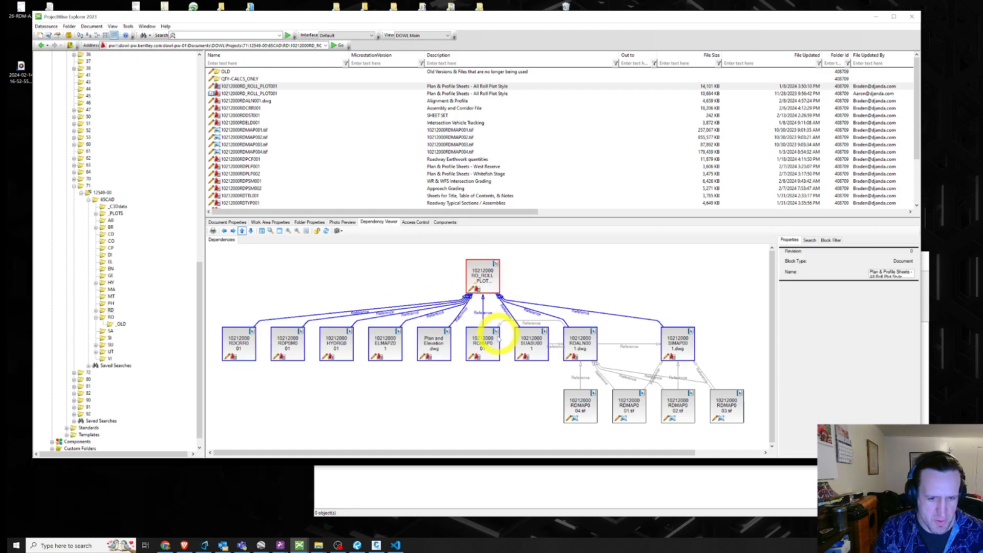
{"action": "left_click", "coordinate": [494, 353]}
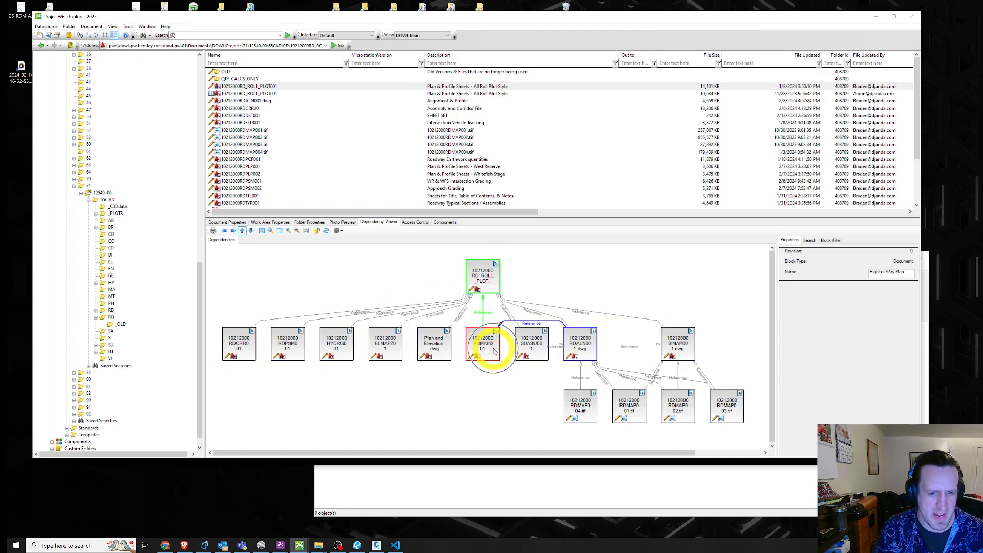
{"action": "left_click", "coordinate": [538, 346]}
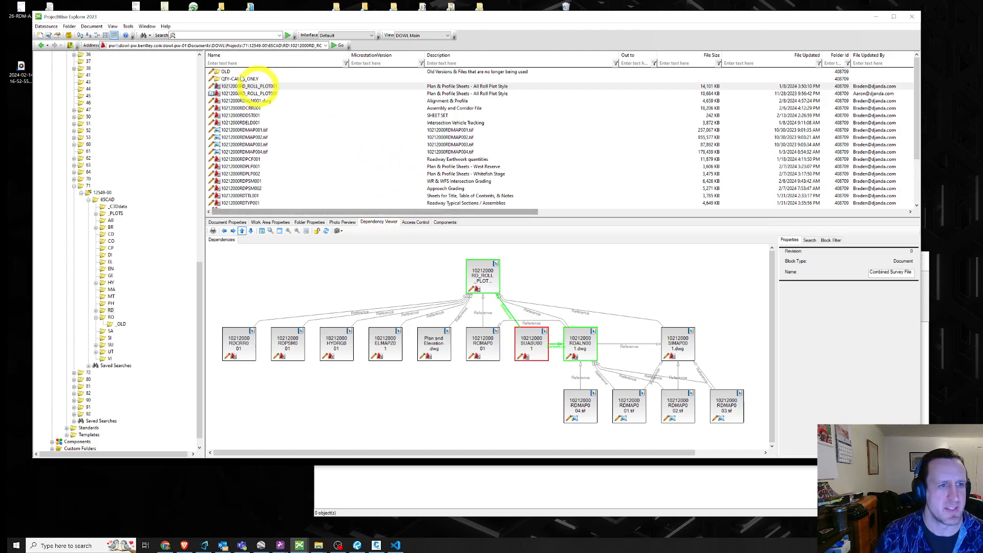
{"action": "left_click", "coordinate": [246, 87]}
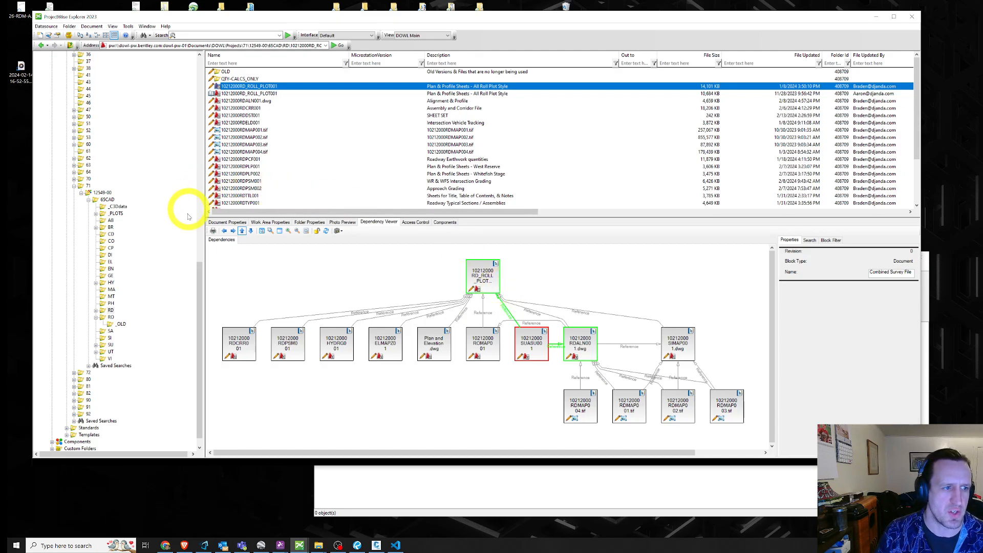
Collapse the DOWL datasource and open the 2 Design folder of the 6960.034 GAOA Selkirk Loop Water System Design project.
{"action": "left_click_drag", "start_coordinate": [198, 285], "coordinate": [202, 138]}
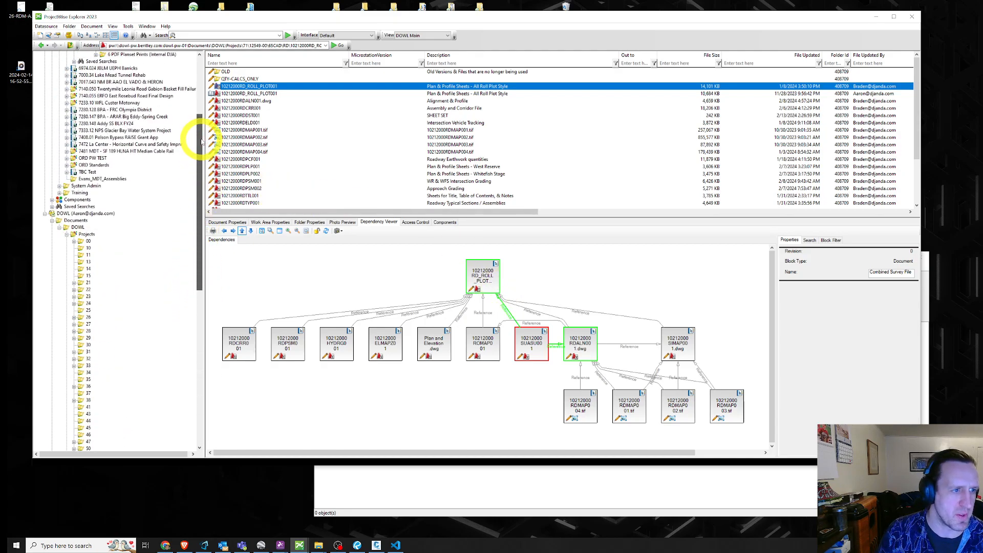
{"action": "left_click", "coordinate": [46, 215]}
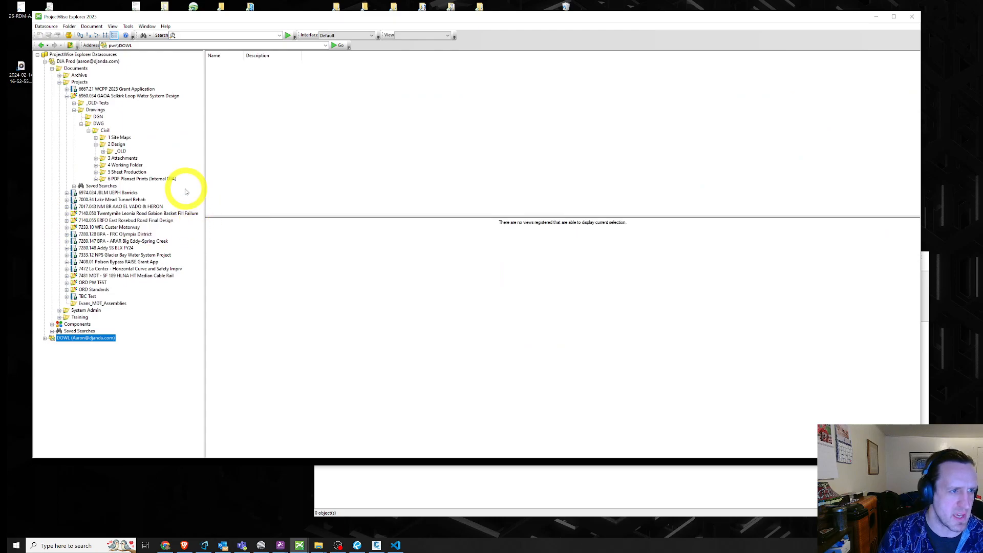
{"action": "key", "text": "Caps_Lock"}
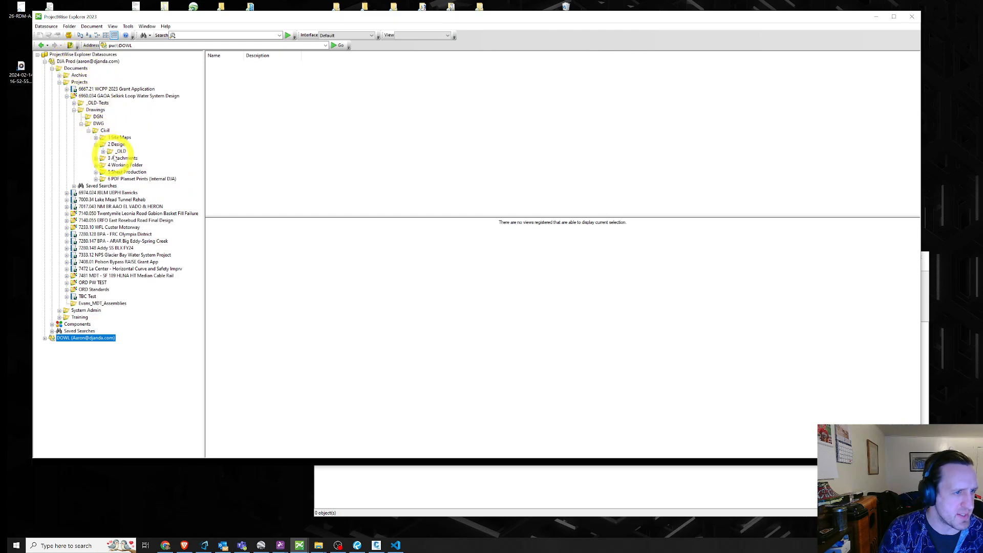
{"action": "left_click", "coordinate": [118, 145]}
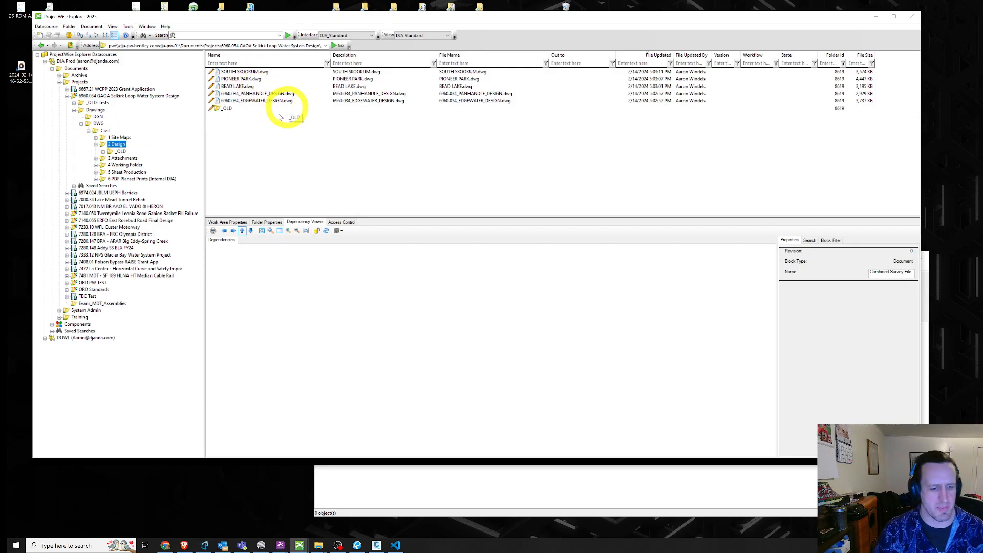
Switch to the Brave browser to view Bentley's Lesson 8 video title on CAD documents and the Scan Reference Utility, and minimize the browser.
{"action": "left_click", "coordinate": [184, 544]}
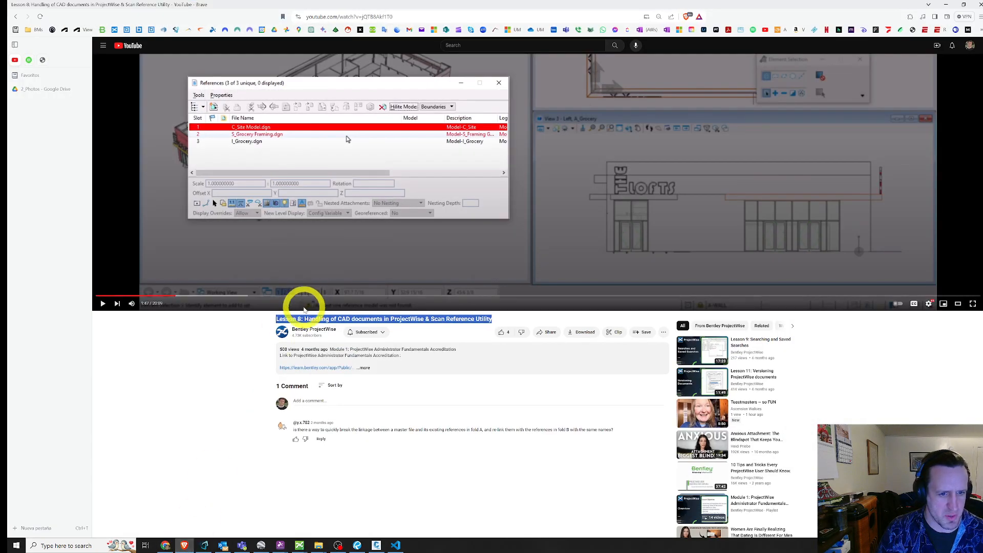
{"action": "triple_click", "coordinate": [304, 320]}
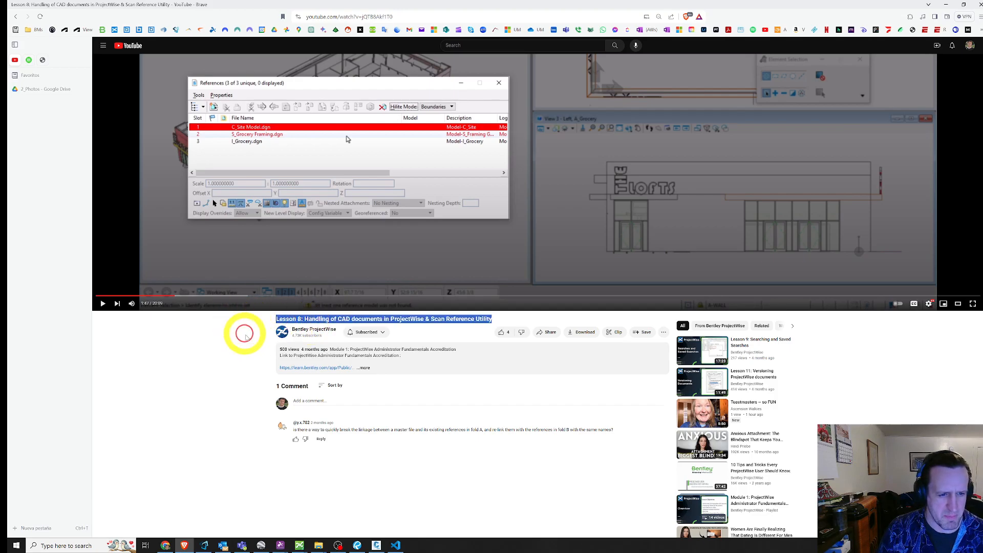
{"action": "double_click", "coordinate": [319, 319]}
{"action": "left_click", "coordinate": [324, 319]}
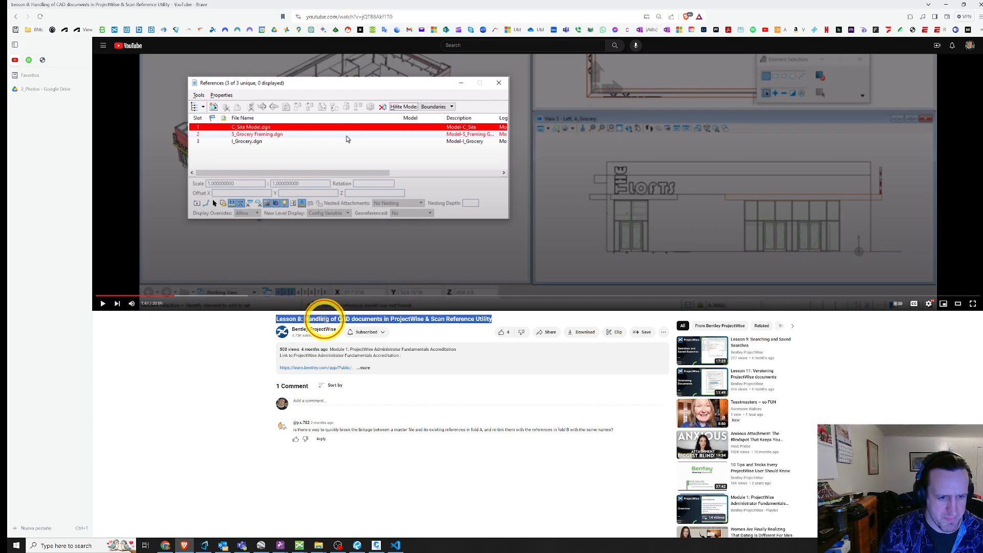
{"action": "left_click", "coordinate": [173, 361]}
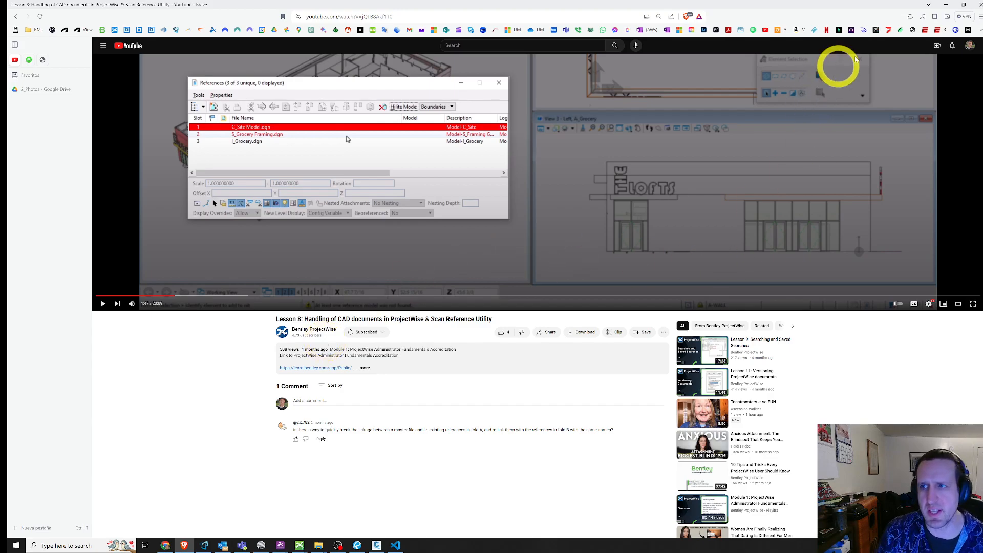
{"action": "left_click", "coordinate": [946, 5]}
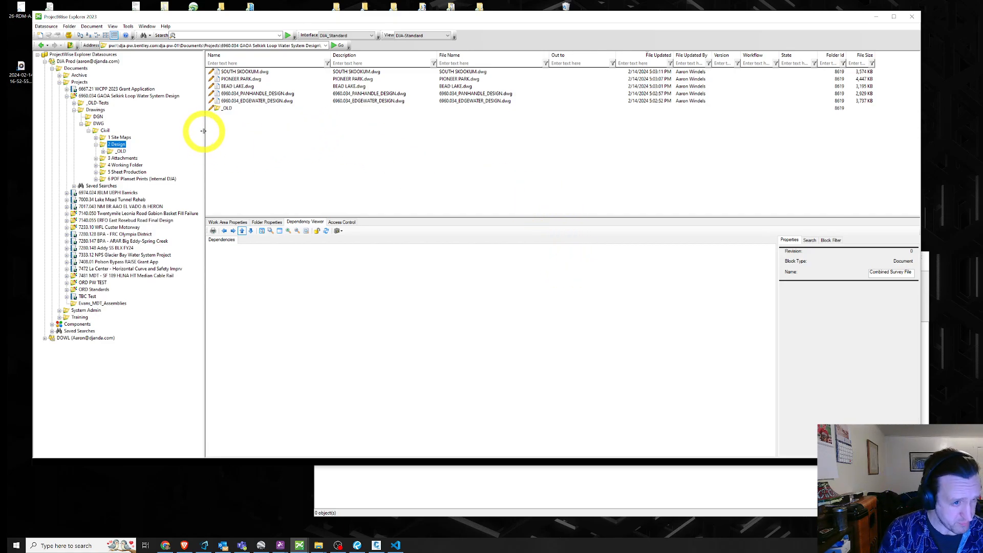
Open 6960.034_EDGEWATER_DESIGN.dwg from the 2 Design folder in Civil 3D and examine its two unresolved overlays in External References.
{"action": "left_click", "coordinate": [247, 87]}
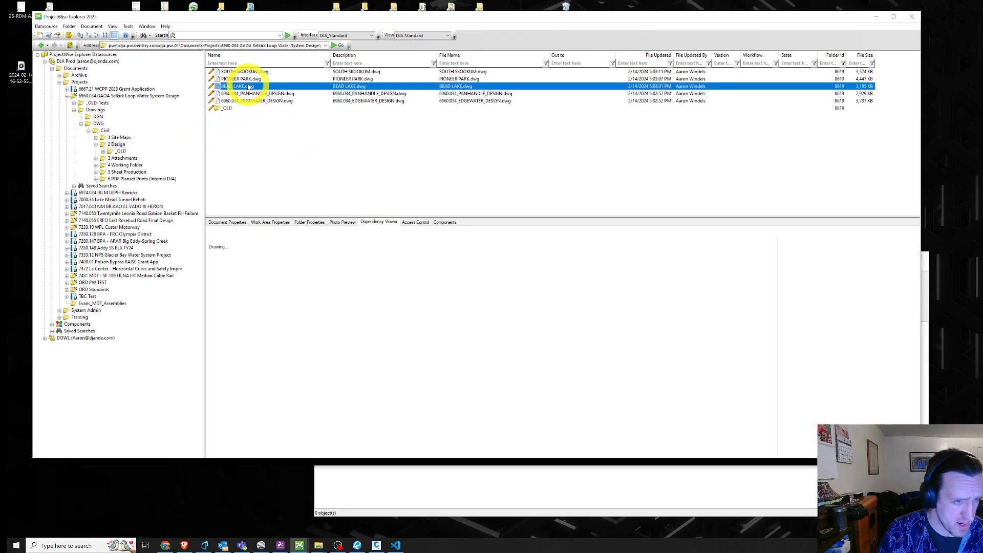
{"action": "left_click", "coordinate": [260, 103]}
{"action": "double_click", "coordinate": [260, 102]}
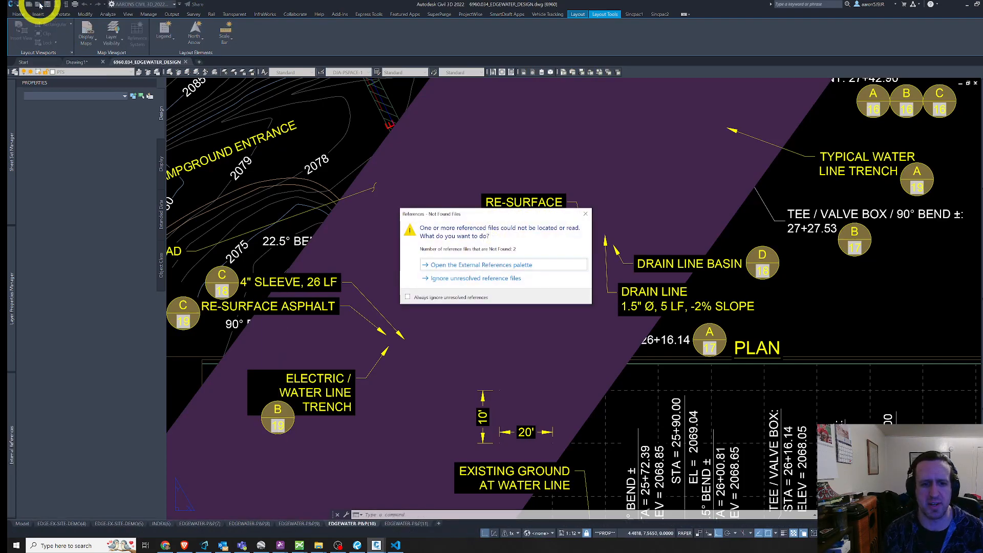
{"action": "left_click", "coordinate": [526, 265]}
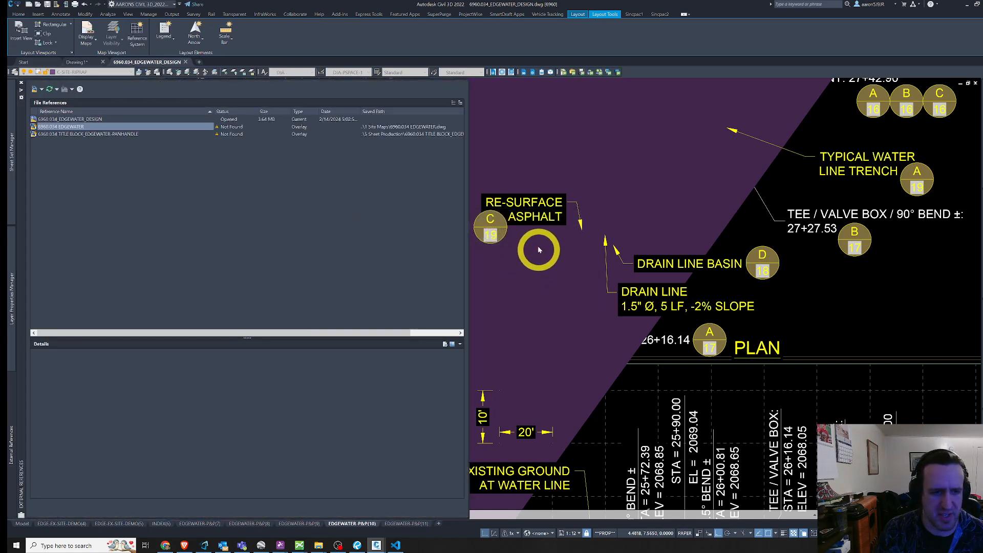
{"action": "left_click", "coordinate": [64, 135], "text": "shift"}
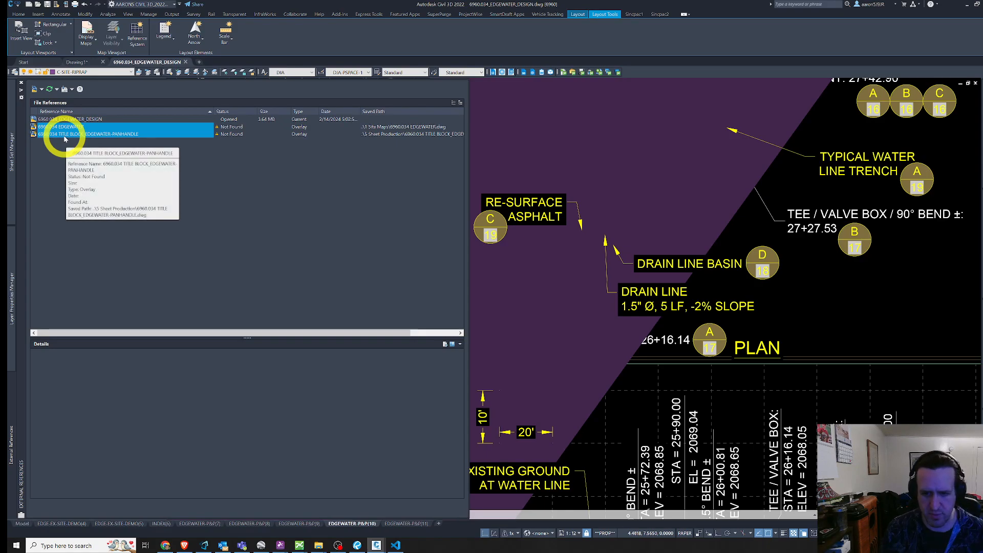
{"action": "scroll", "coordinate": [725, 248], "scroll_direction": "down", "scroll_amount": 8}
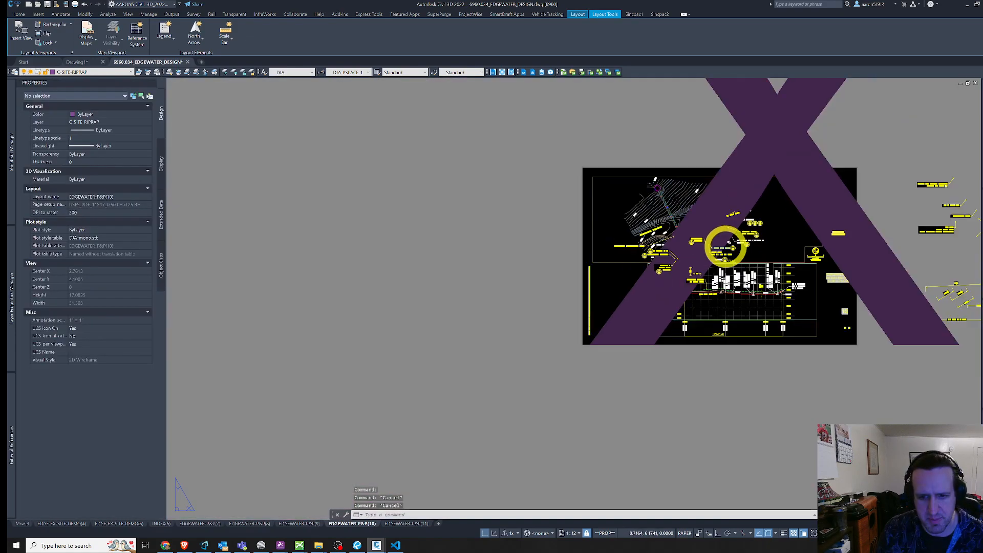
{"action": "scroll", "coordinate": [725, 248], "scroll_direction": "up", "scroll_amount": 8}
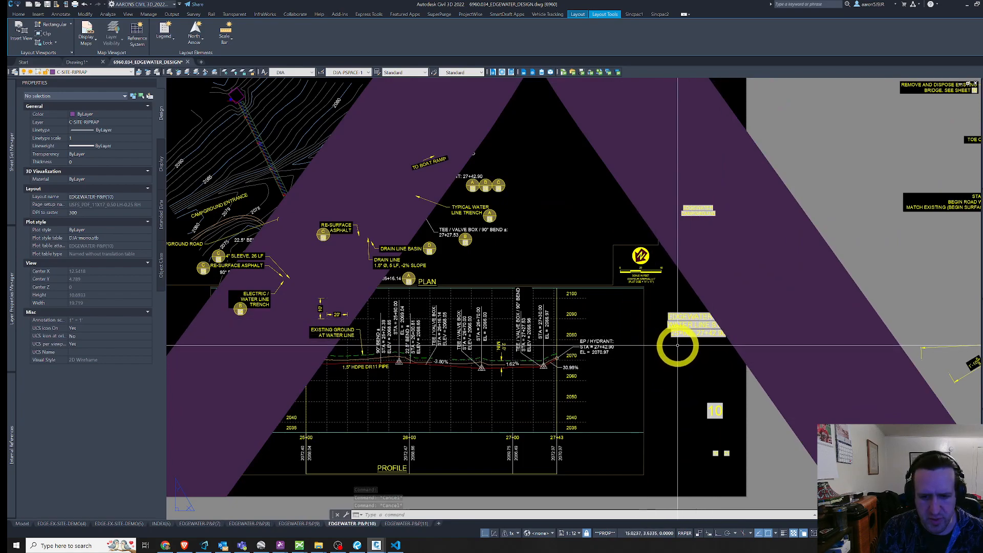
Open the 6960.034_EDGEWATER.dst sheet set from the 5 Sheet Production folder in the Sheet Set Manager.
{"action": "mouse_move", "coordinate": [12, 287]}
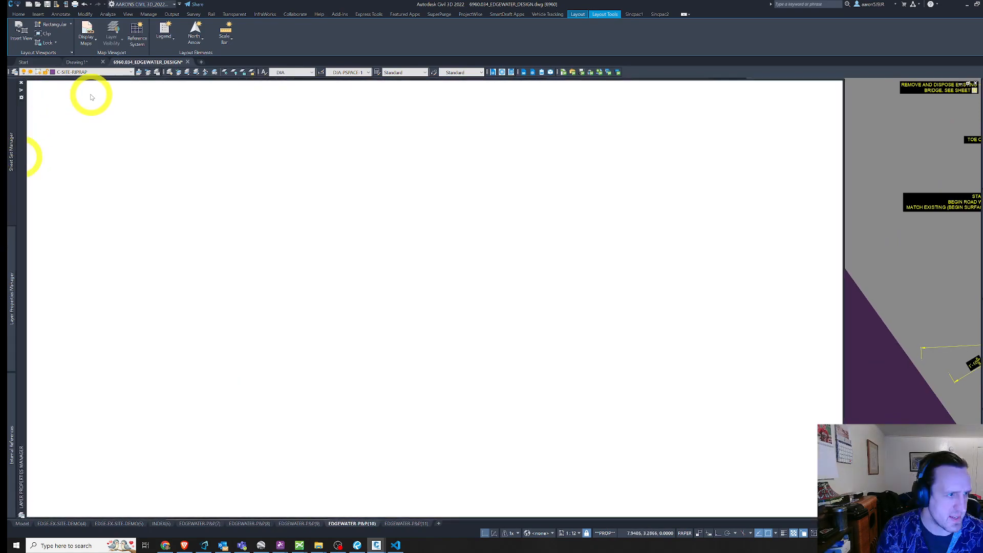
{"action": "mouse_move", "coordinate": [11, 164]}
{"action": "left_click", "coordinate": [136, 91]}
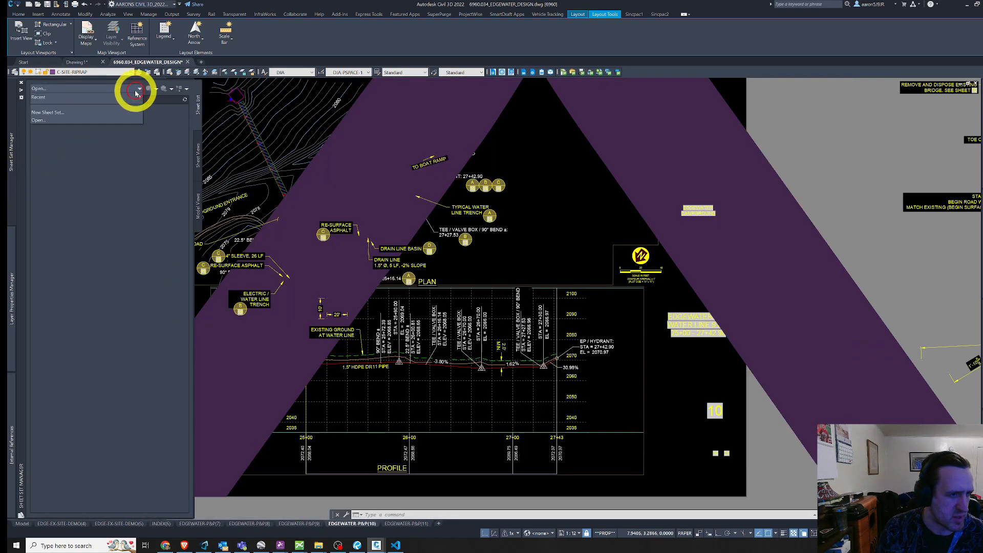
{"action": "left_click", "coordinate": [54, 119]}
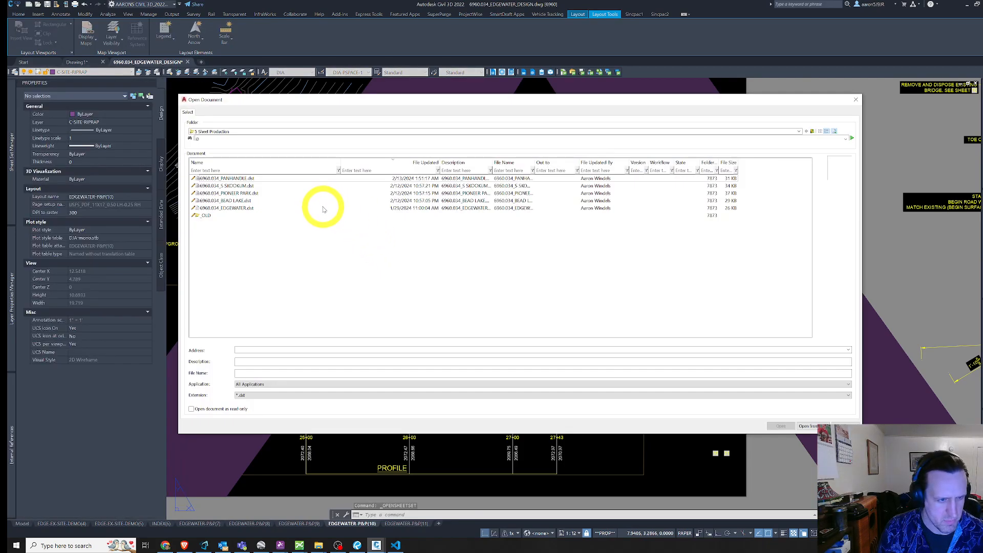
{"action": "left_click", "coordinate": [247, 208]}
{"action": "double_click", "coordinate": [247, 208]}
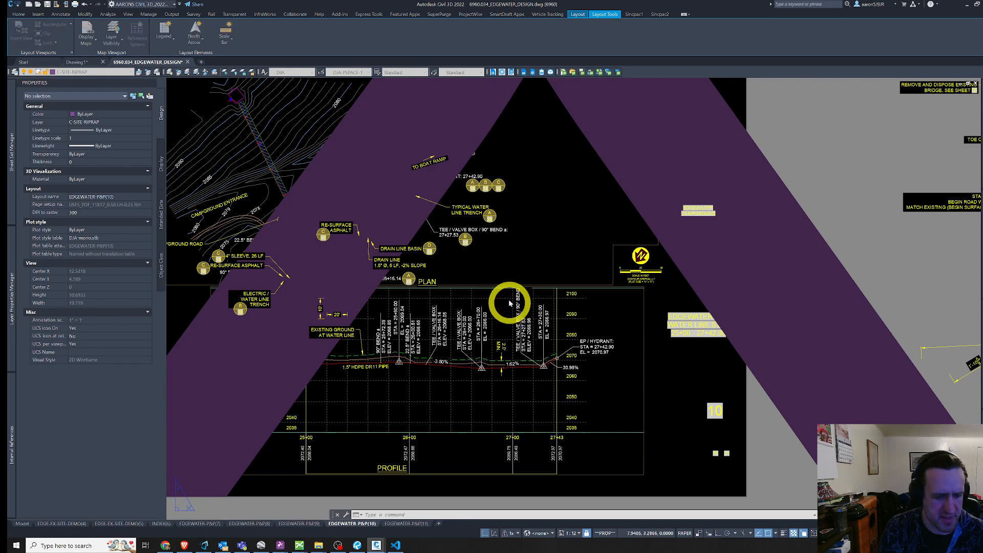
Examine the sheets listed in the 6960.034_EDGEWATER sheet set, including the file status and location of sheet 10.
{"action": "left_click", "coordinate": [11, 162]}
{"action": "left_click", "coordinate": [61, 143]}
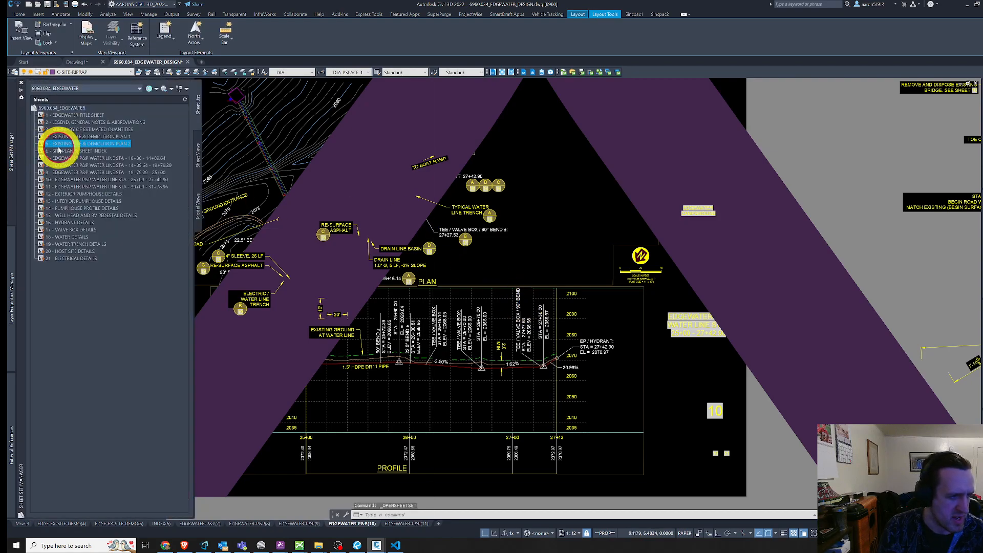
{"action": "left_click", "coordinate": [64, 153]}
{"action": "left_click", "coordinate": [66, 158]}
{"action": "left_click", "coordinate": [68, 166]}
{"action": "left_click", "coordinate": [73, 189]}
{"action": "left_click", "coordinate": [79, 215]}
{"action": "left_click", "coordinate": [80, 230]}
{"action": "left_click", "coordinate": [72, 187]}
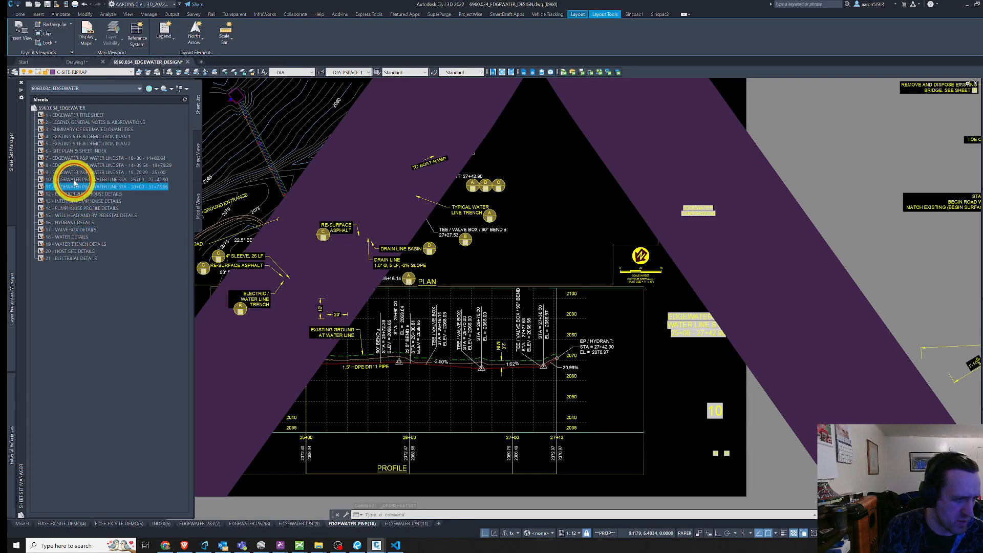
{"action": "left_click", "coordinate": [66, 136]}
{"action": "left_click", "coordinate": [72, 186]}
{"action": "left_click", "coordinate": [74, 215]}
{"action": "left_click", "coordinate": [71, 165]}
{"action": "left_click", "coordinate": [71, 179]}
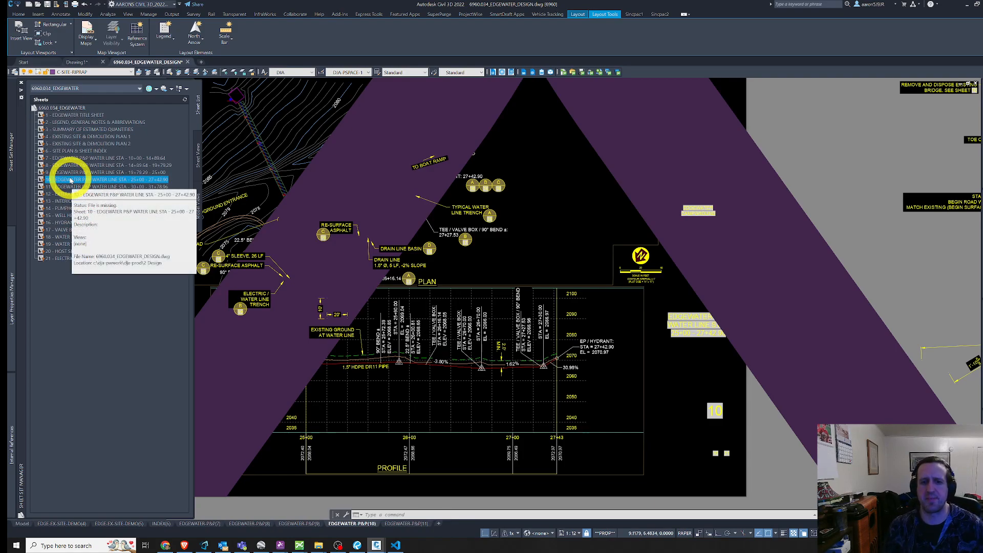
{"action": "key", "text": "ctrl+1"}
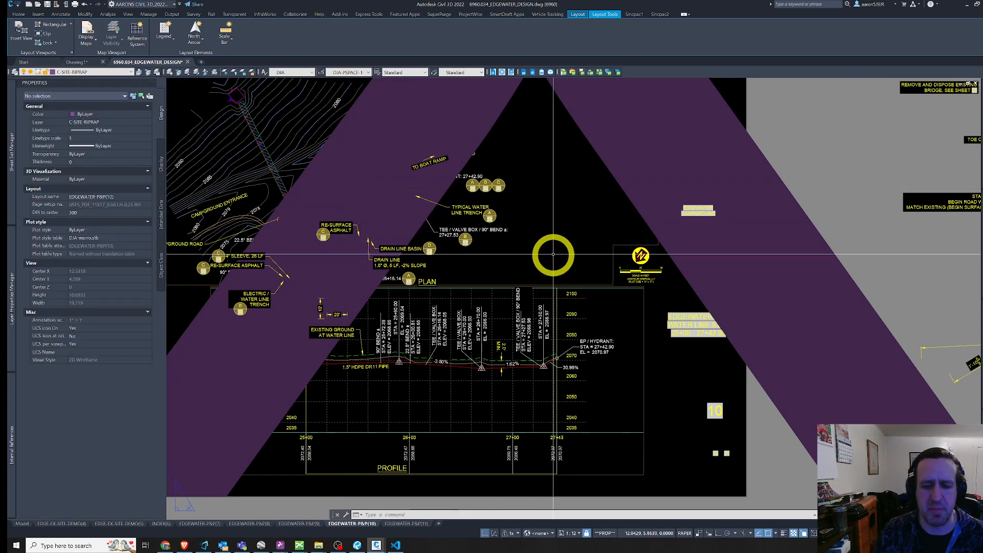
{"action": "key", "text": "Escape"}
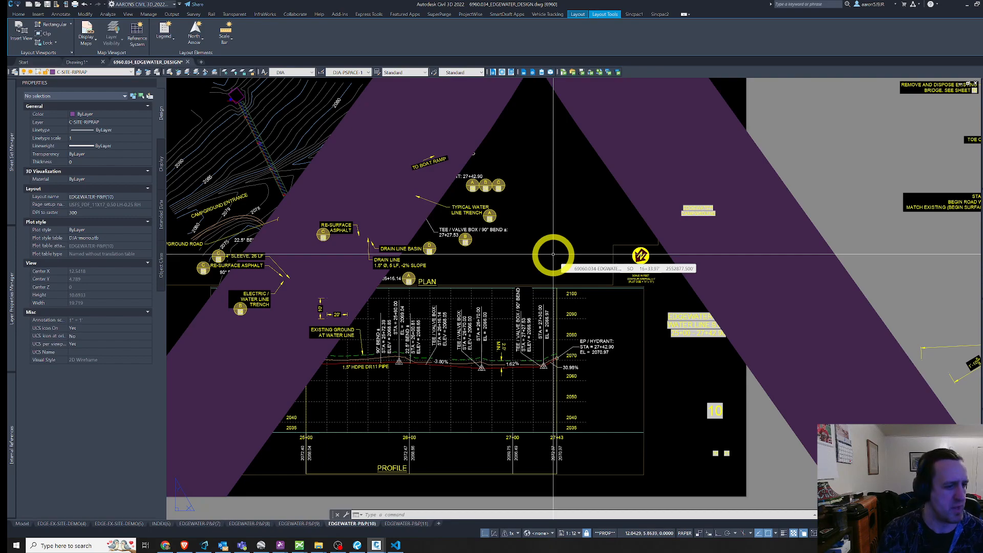
Expand the surfaces of 6960.034_EDGEWATER_DESIGN in the Prospector to inspect the surface reference and its source drawing.
{"action": "scroll", "coordinate": [589, 245], "scroll_direction": "down", "scroll_amount": 5}
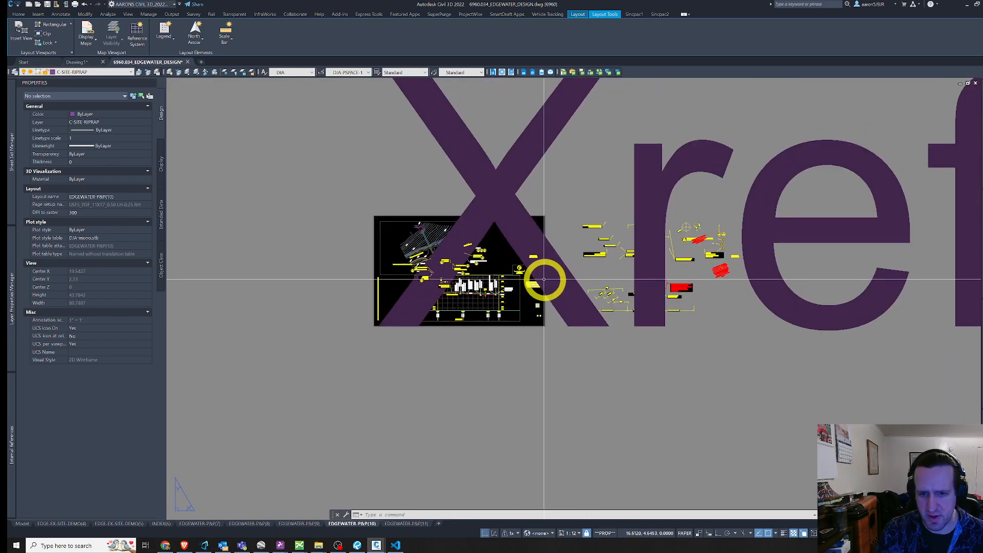
{"action": "scroll", "coordinate": [546, 287], "scroll_direction": "up", "scroll_amount": 4}
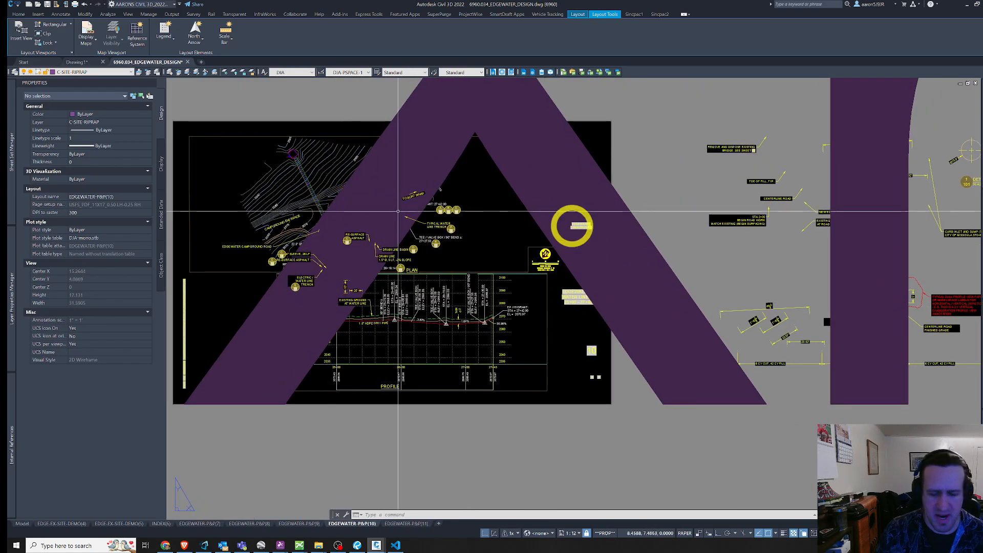
{"action": "mouse_move", "coordinate": [978, 256]}
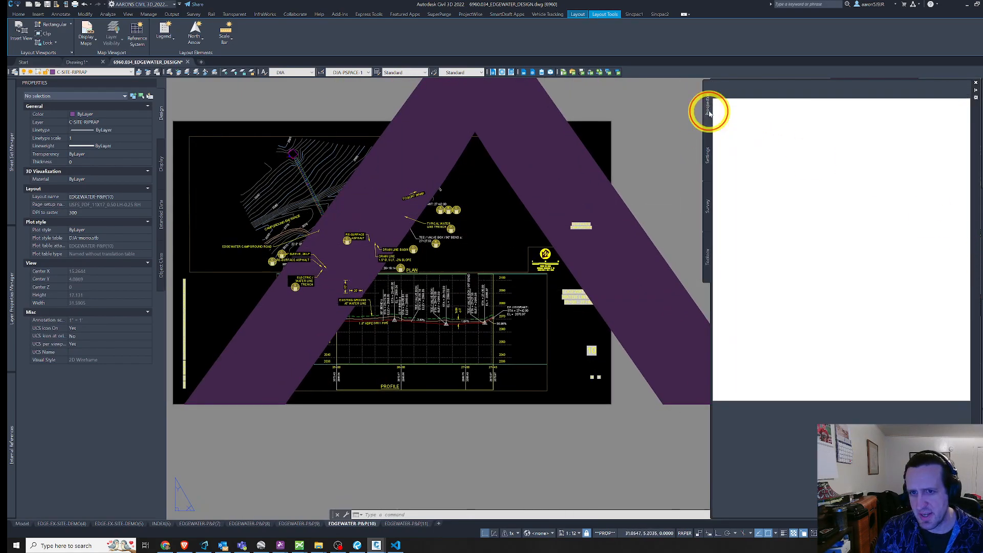
{"action": "left_click", "coordinate": [754, 126]}
{"action": "left_click", "coordinate": [725, 126]}
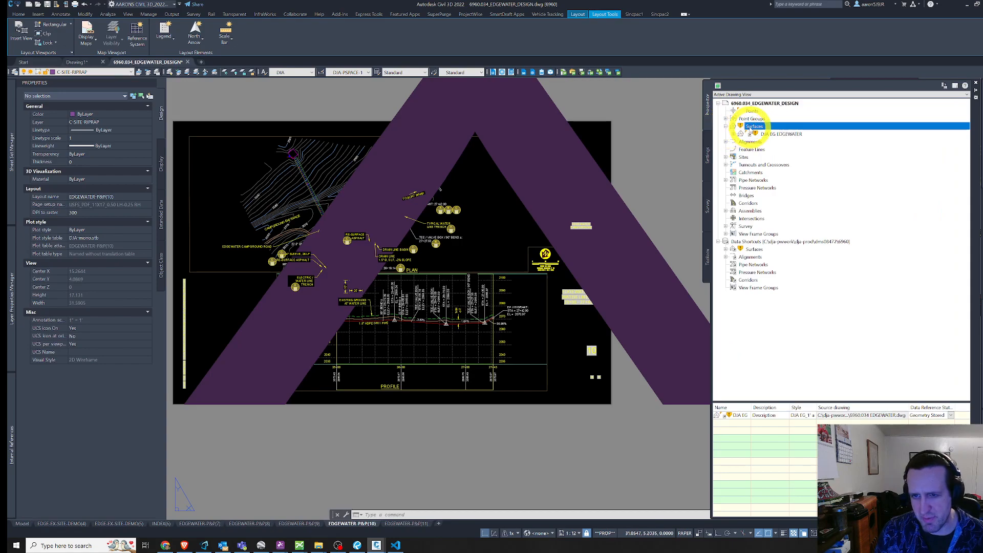
Inspect the surface data shortcuts, their project folder path and the available data shortcut folder commands in the Prospector.
{"action": "left_click", "coordinate": [732, 249]}
{"action": "left_click", "coordinate": [725, 248]}
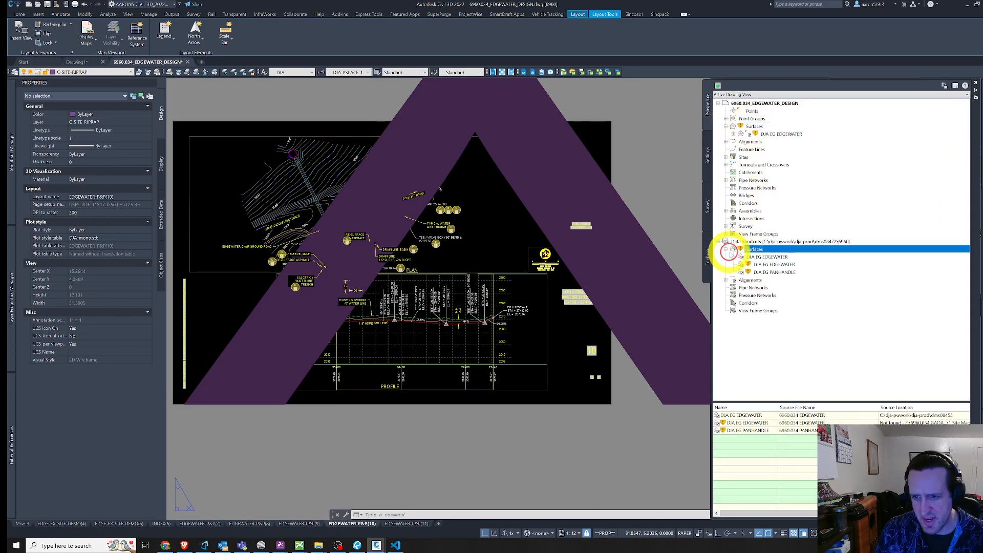
{"action": "left_click", "coordinate": [817, 241]}
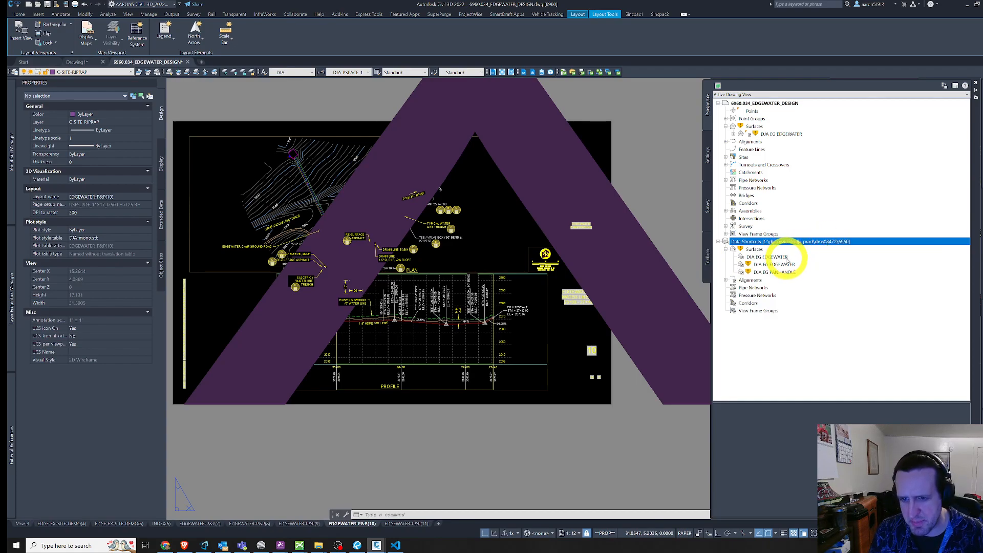
{"action": "right_click", "coordinate": [818, 245]}
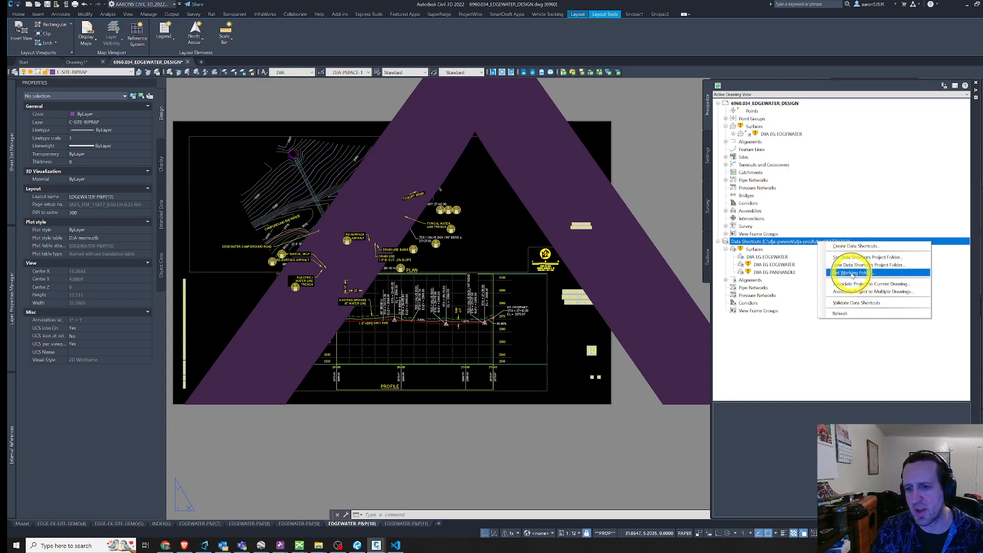
{"action": "left_click", "coordinate": [768, 244]}
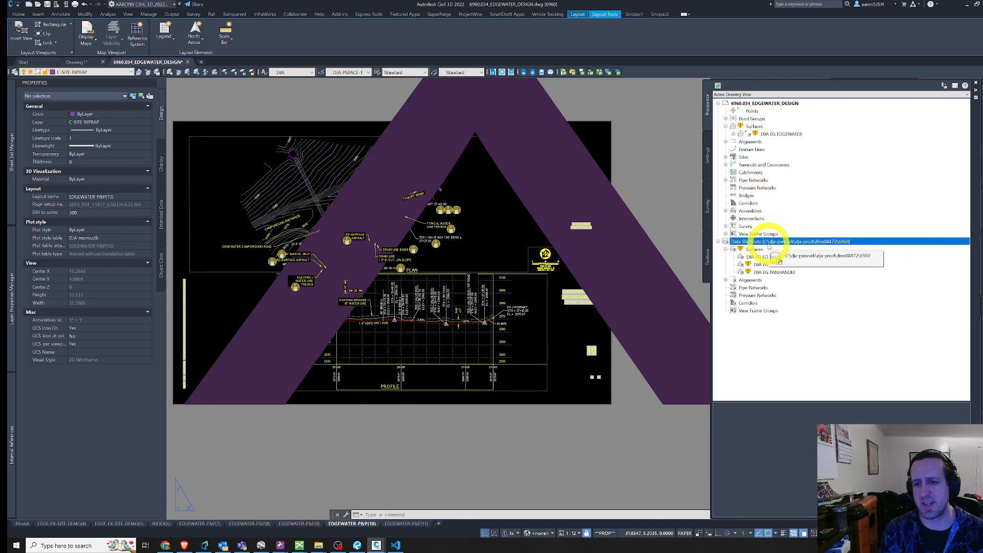
{"action": "left_click", "coordinate": [768, 244]}
{"action": "left_click", "coordinate": [809, 244]}
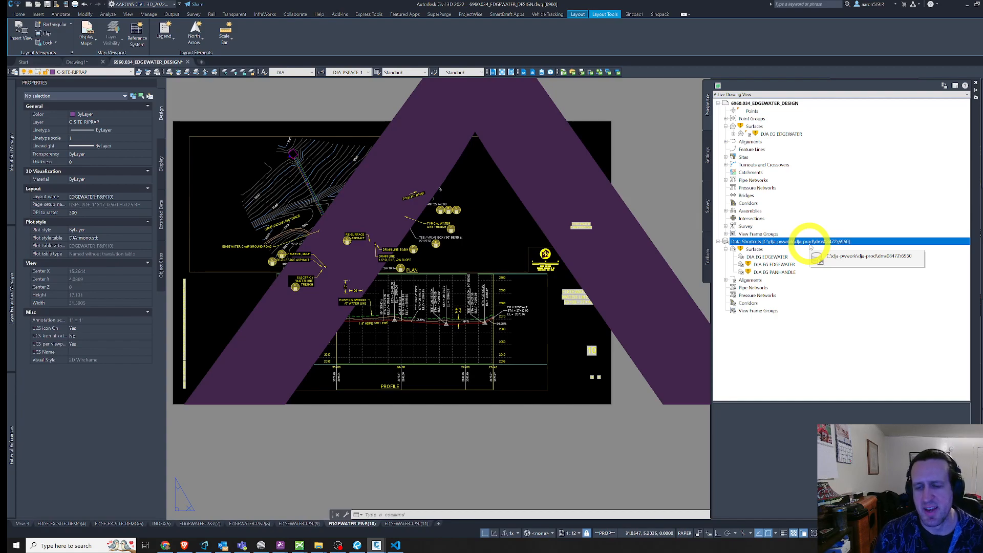
{"action": "right_click", "coordinate": [810, 246]}
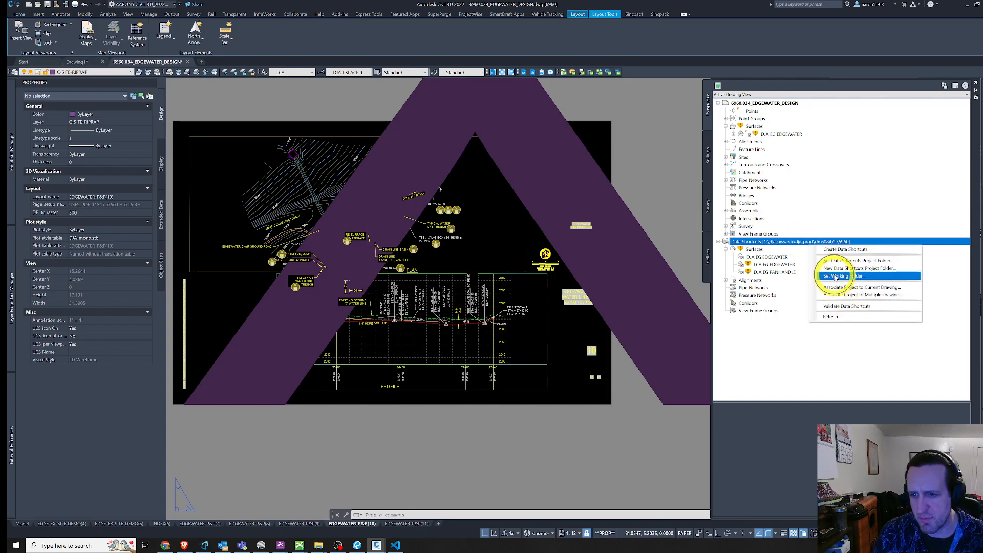
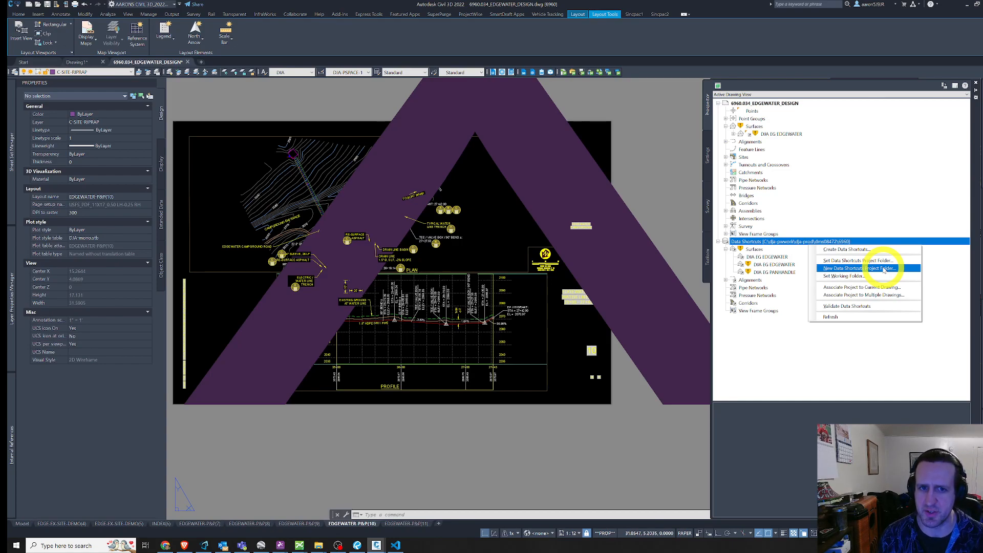
{"action": "key", "text": "Escape"}
{"action": "key", "text": "Escape"}
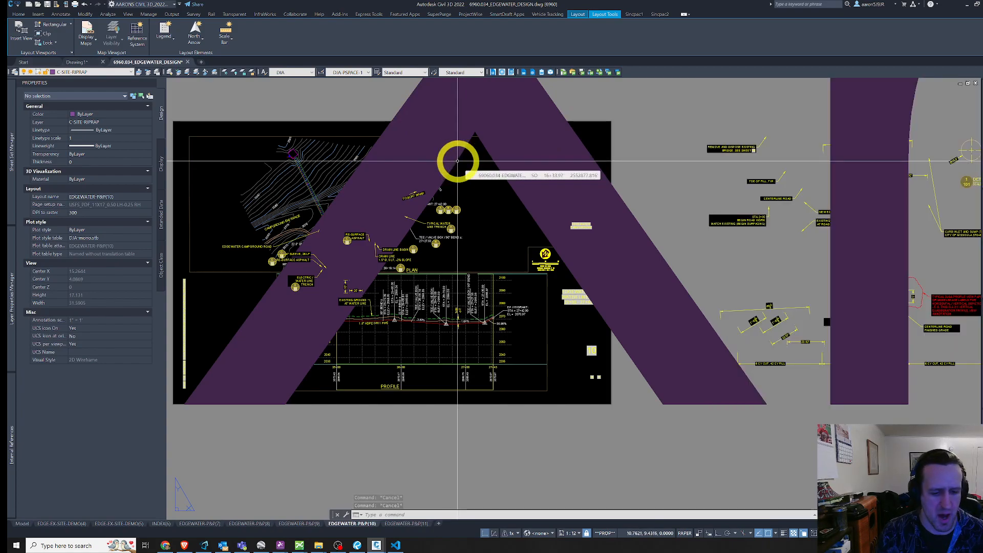
Switch to ProjectWise Explorer and free the checked-out 6960.034_EDGEWATER_DESIGN.dwg in the Local Document Organizer despite its local copy being in use.
{"action": "left_click", "coordinate": [959, 5]}
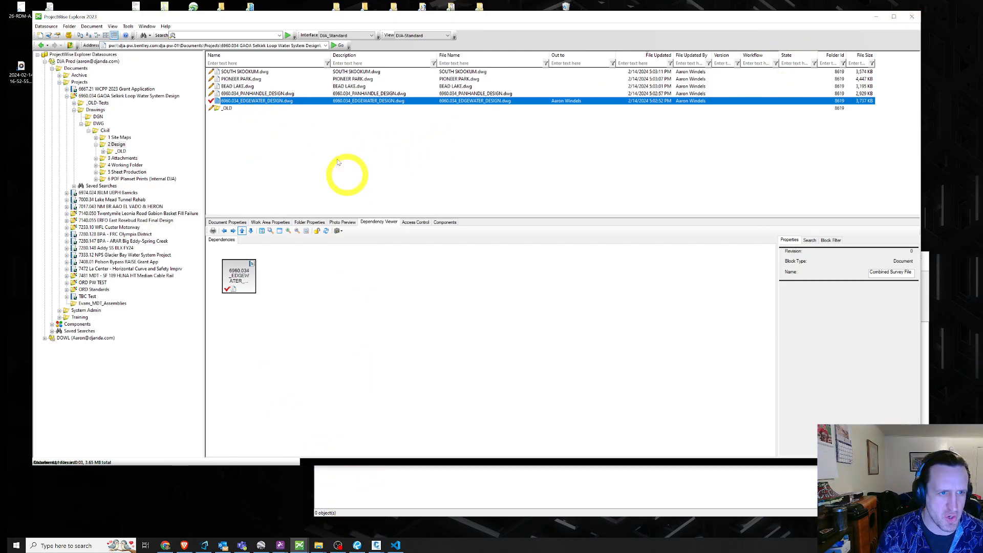
{"action": "right_click", "coordinate": [282, 102]}
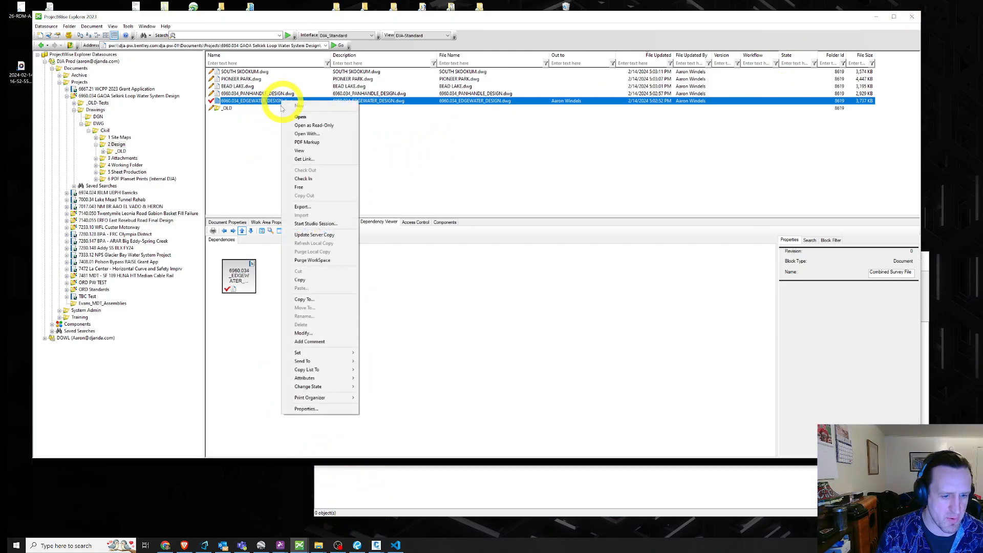
{"action": "left_click", "coordinate": [405, 515]}
{"action": "right_click", "coordinate": [380, 336]}
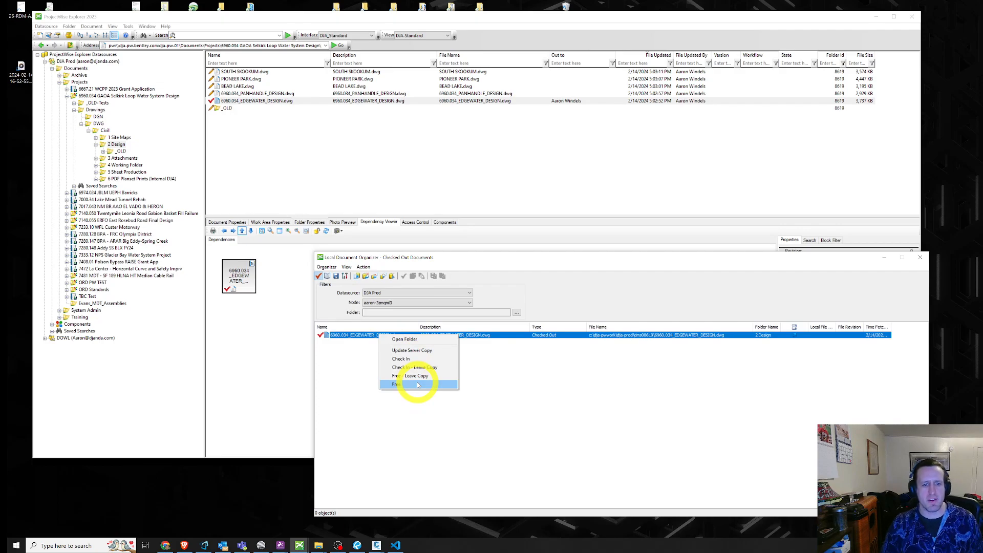
{"action": "key", "text": "Escape"}
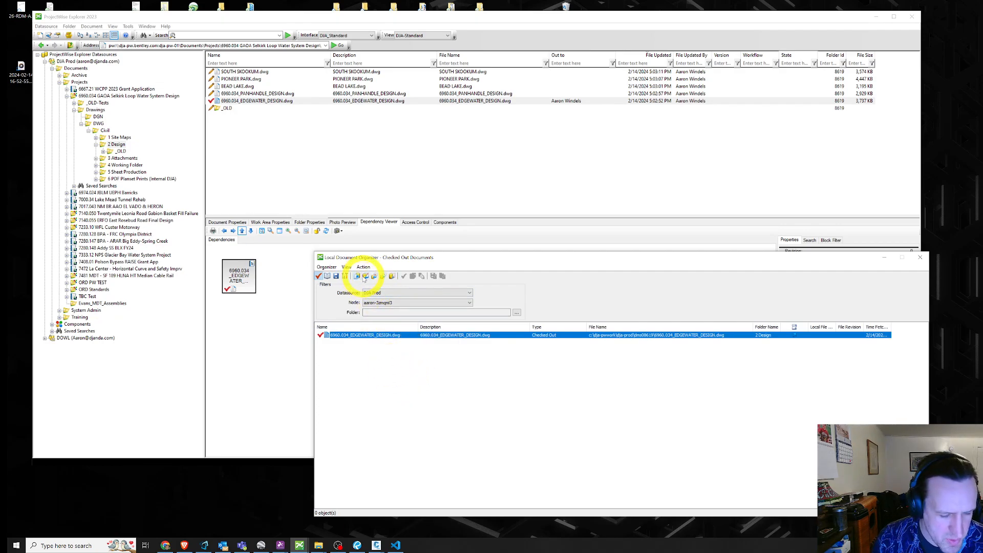
{"action": "right_click", "coordinate": [372, 333]}
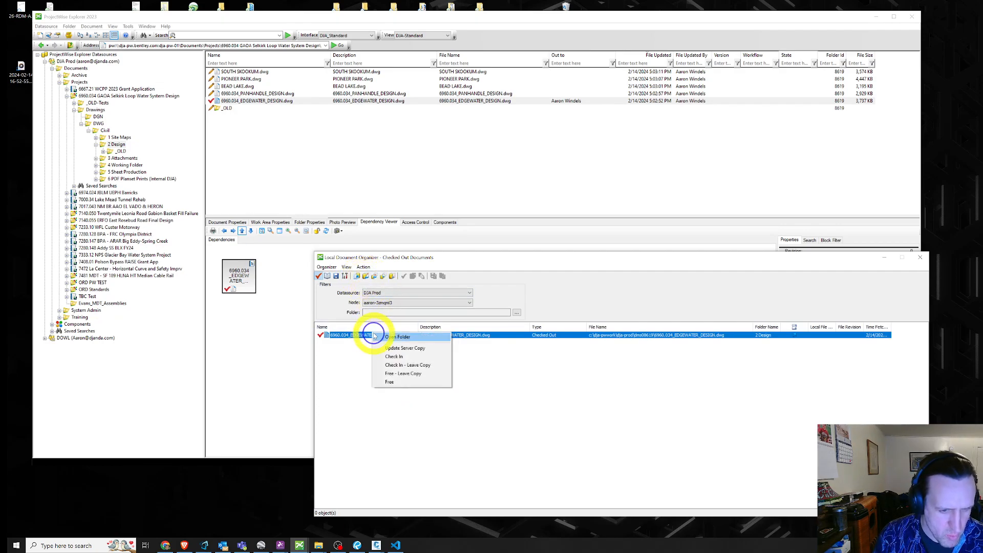
{"action": "left_click", "coordinate": [414, 382]}
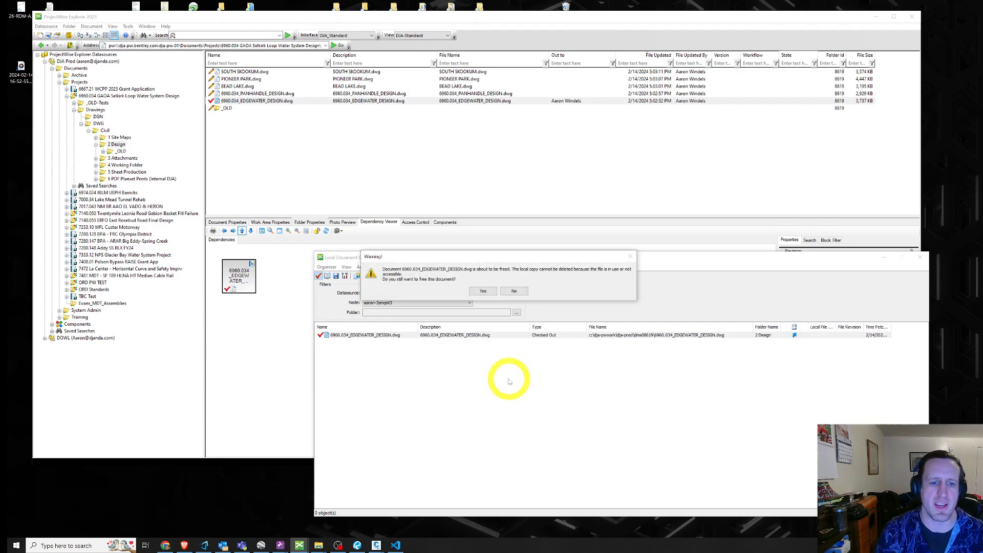
{"action": "left_click", "coordinate": [484, 291]}
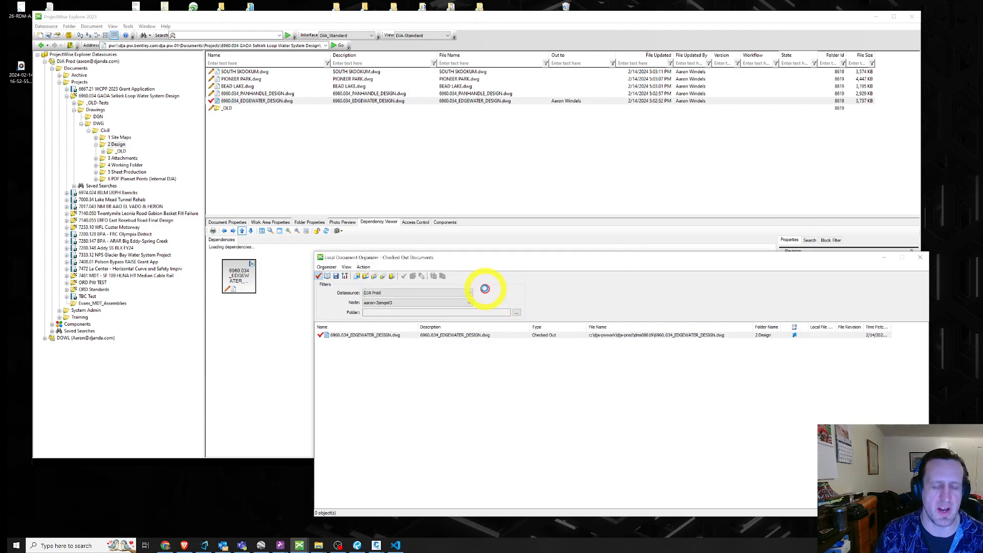
{"action": "left_click", "coordinate": [442, 185]}
{"action": "left_click", "coordinate": [484, 468]}
{"action": "left_click_drag", "start_coordinate": [497, 258], "coordinate": [510, 264]}
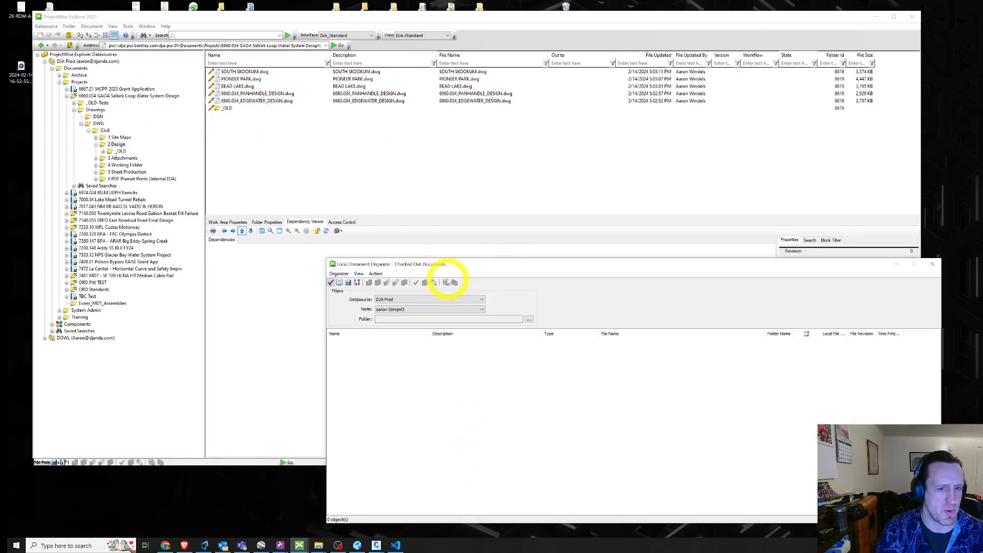
{"action": "left_click", "coordinate": [429, 173]}
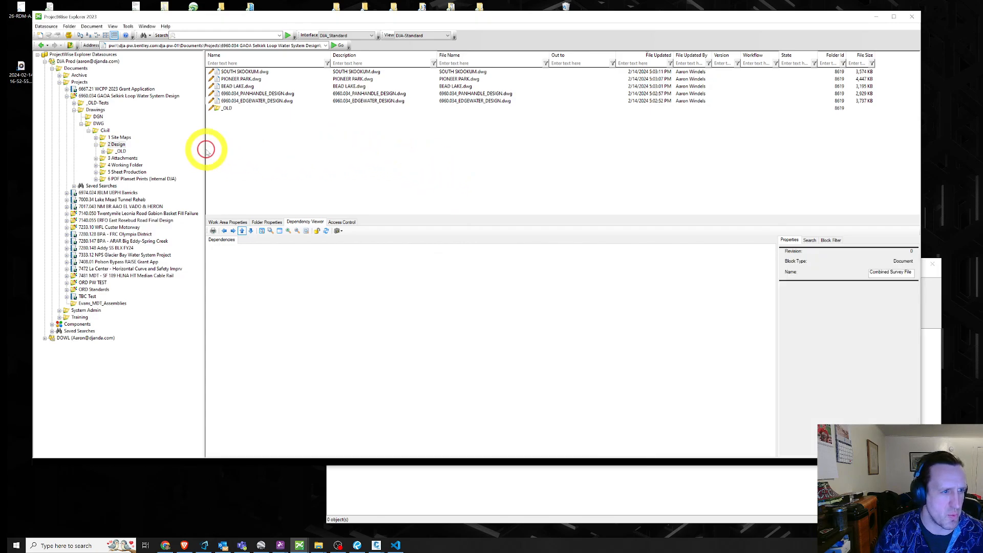
Create a folder named Survey in the 6960.034 GAOA Selkirk Loop Water System Design project.
{"action": "left_click", "coordinate": [89, 131]}
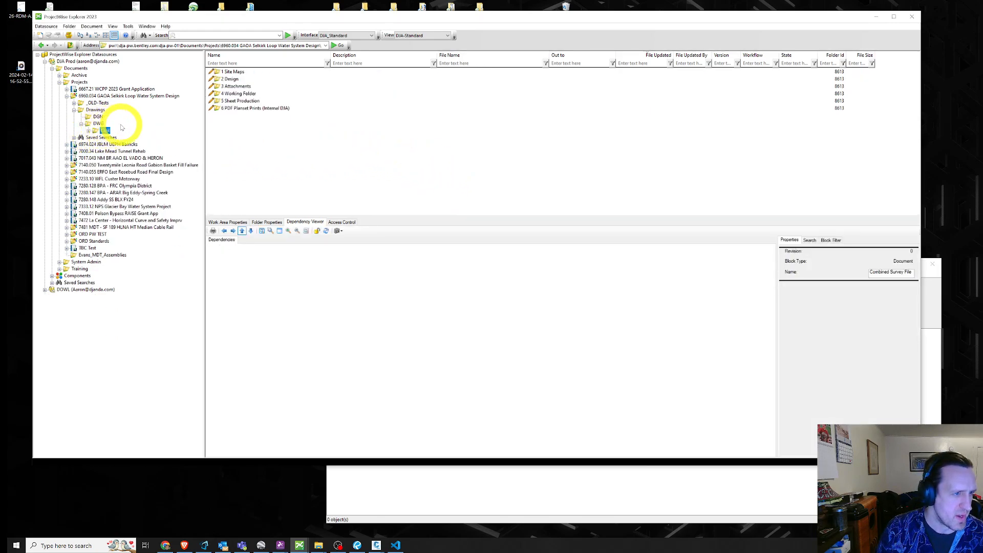
{"action": "left_click", "coordinate": [95, 110]}
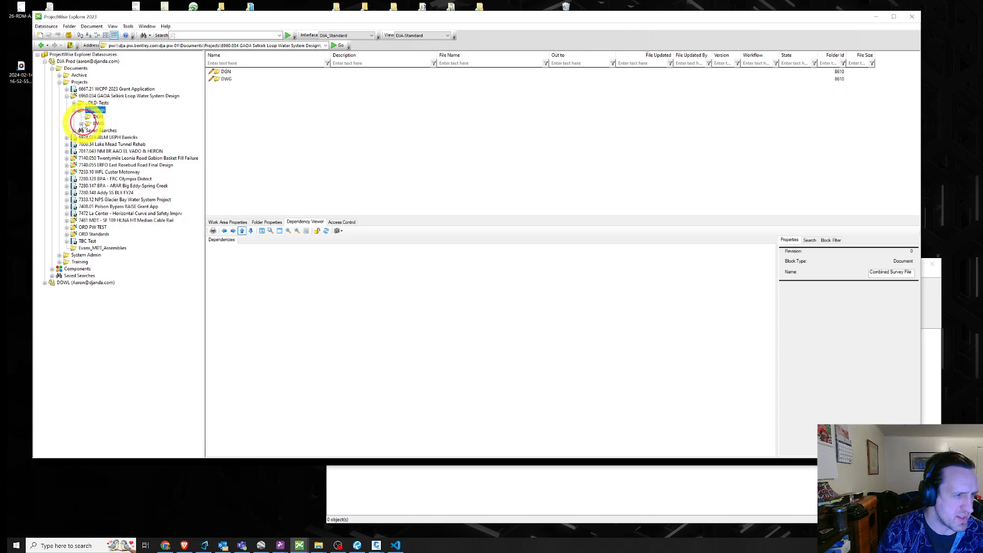
{"action": "left_click", "coordinate": [94, 111]}
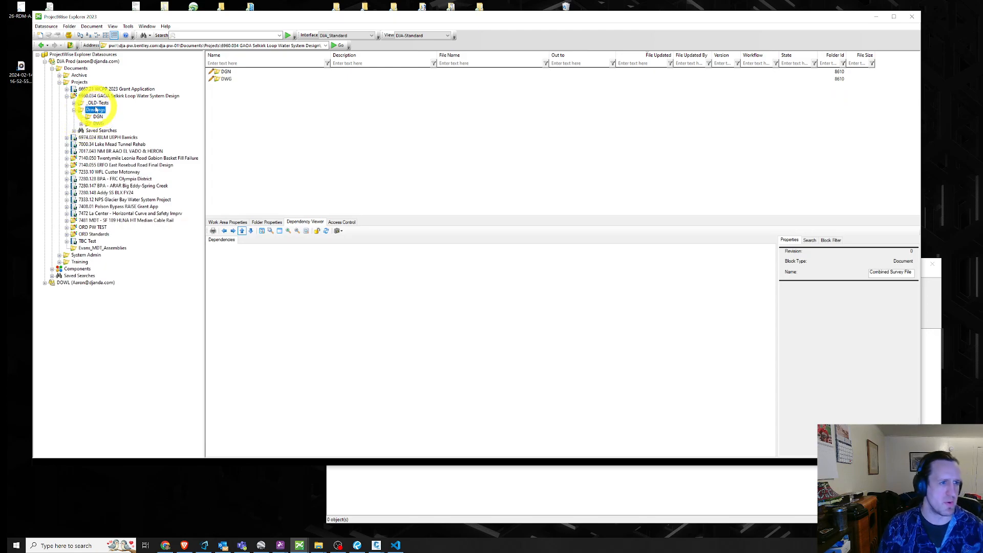
{"action": "left_click", "coordinate": [126, 96]}
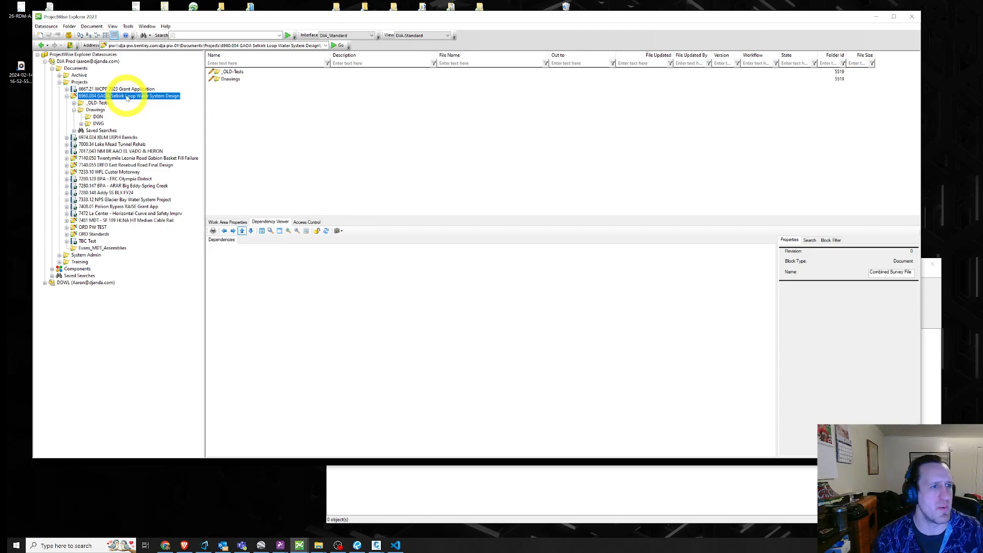
{"action": "left_click", "coordinate": [95, 111]}
{"action": "left_click", "coordinate": [74, 110]}
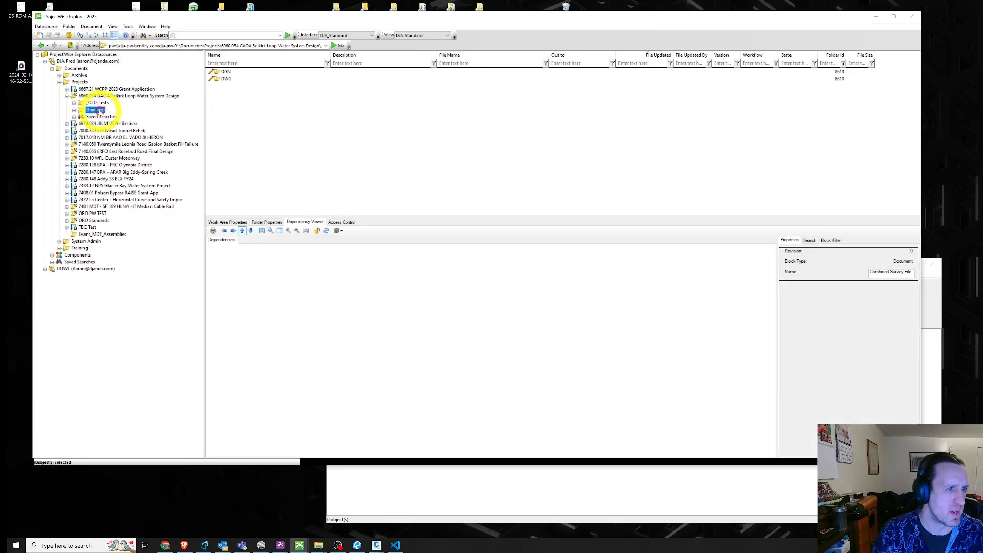
{"action": "right_click", "coordinate": [120, 98]}
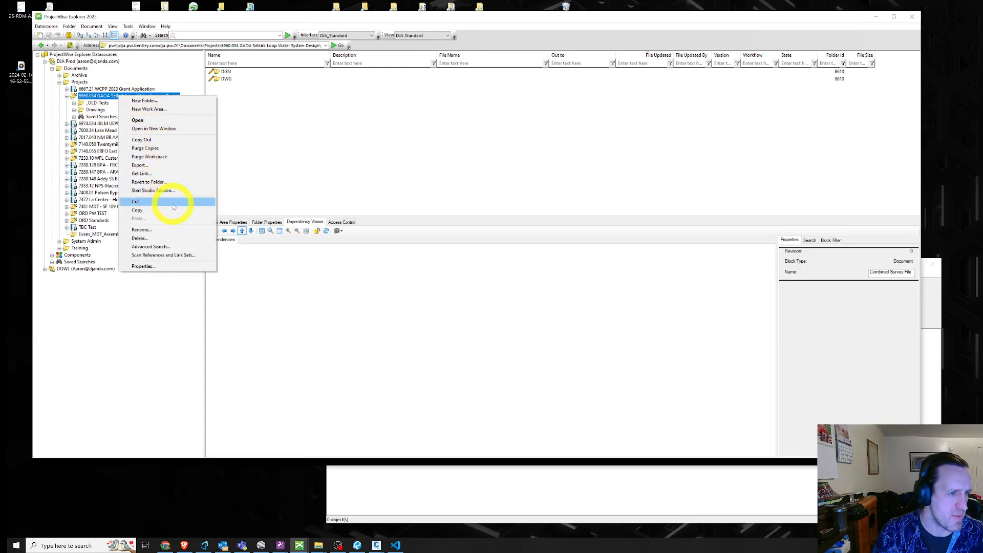
{"action": "left_click", "coordinate": [176, 101]}
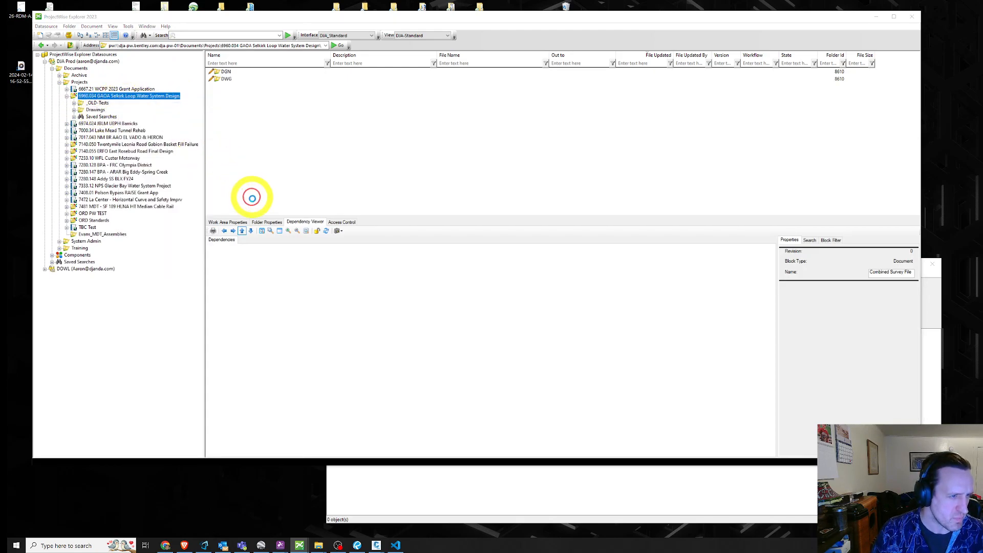
{"action": "type", "text": "Survey"}
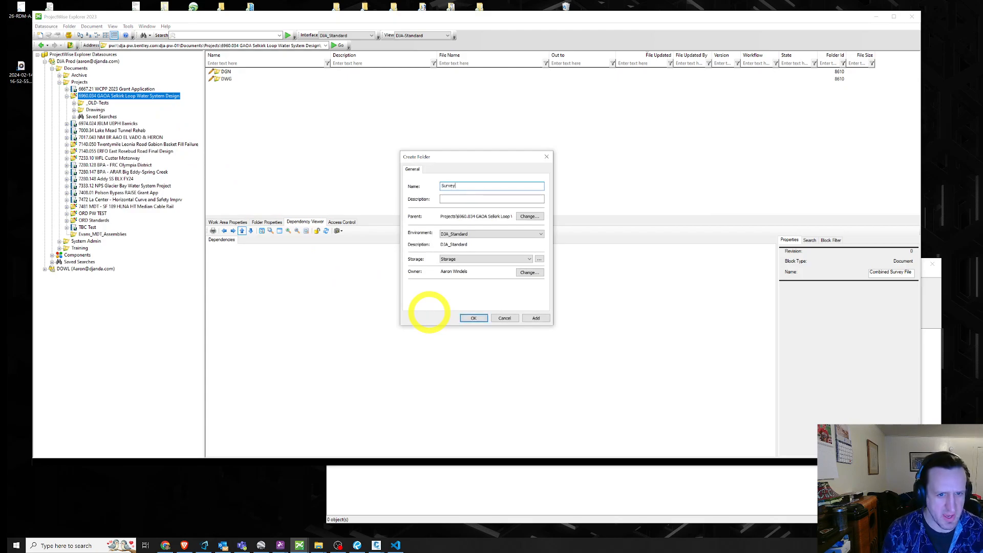
{"action": "left_click", "coordinate": [484, 318]}
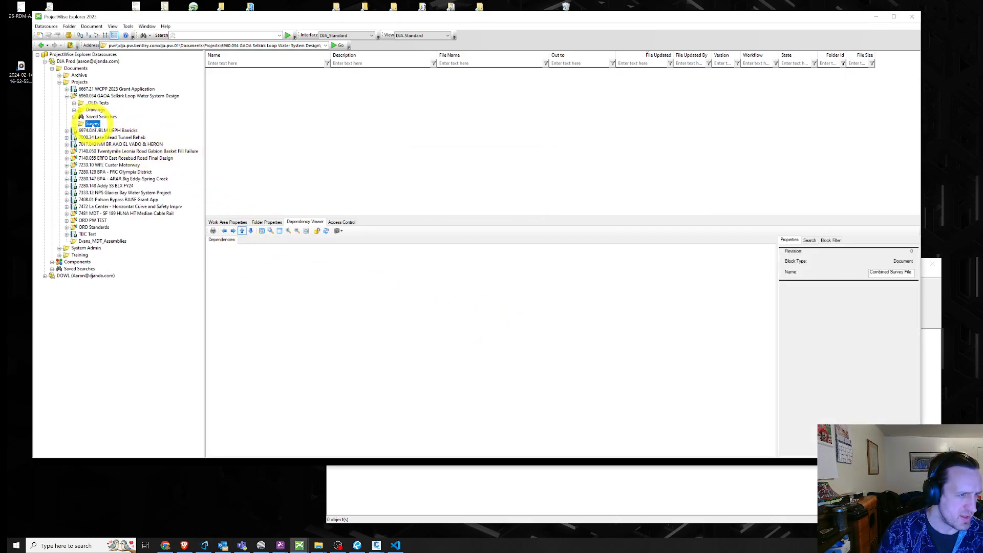
Start a references and link sets scan on the project's Drawings folder, covering master and referenced documents and DGN link sets.
{"action": "left_click_drag", "start_coordinate": [93, 126], "coordinate": [97, 112]}
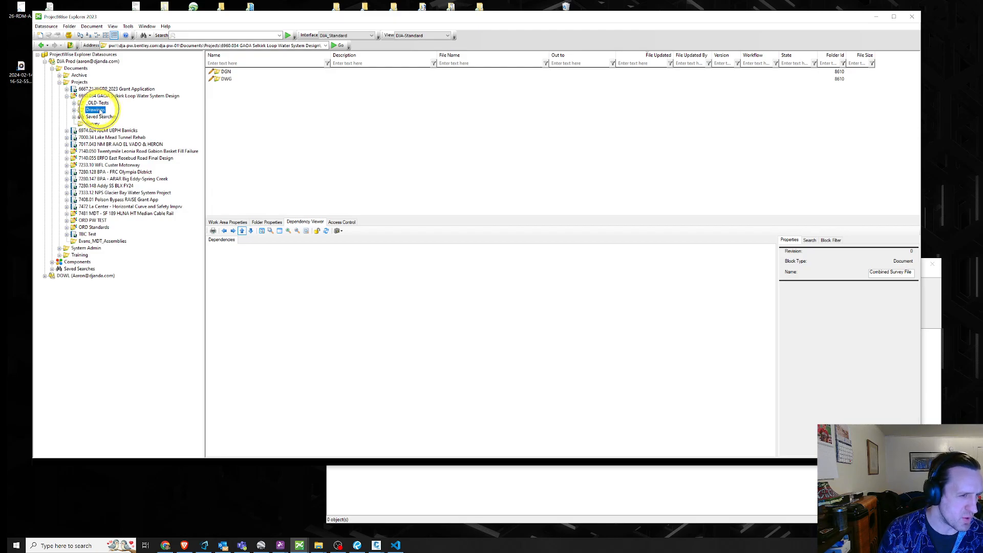
{"action": "right_click", "coordinate": [101, 111]}
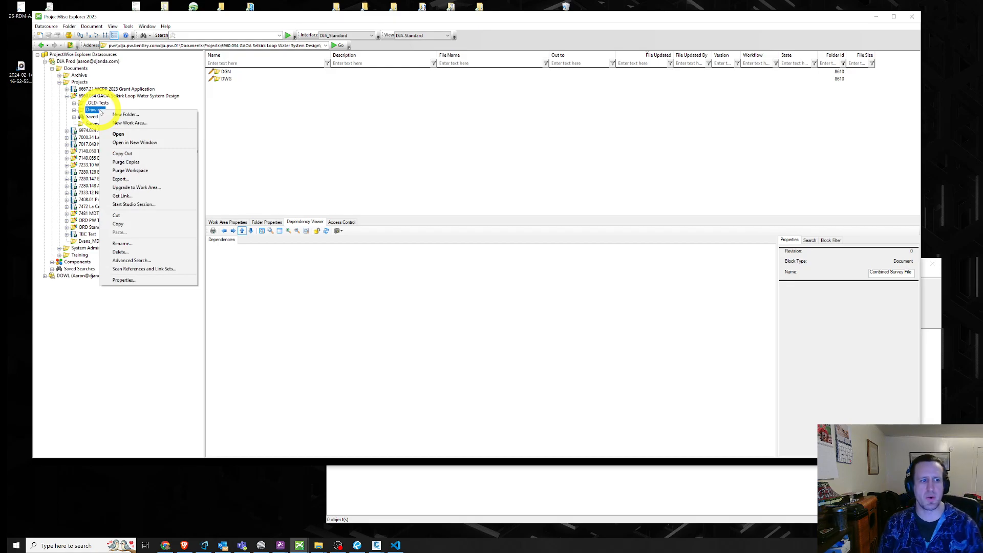
{"action": "left_click", "coordinate": [176, 270]}
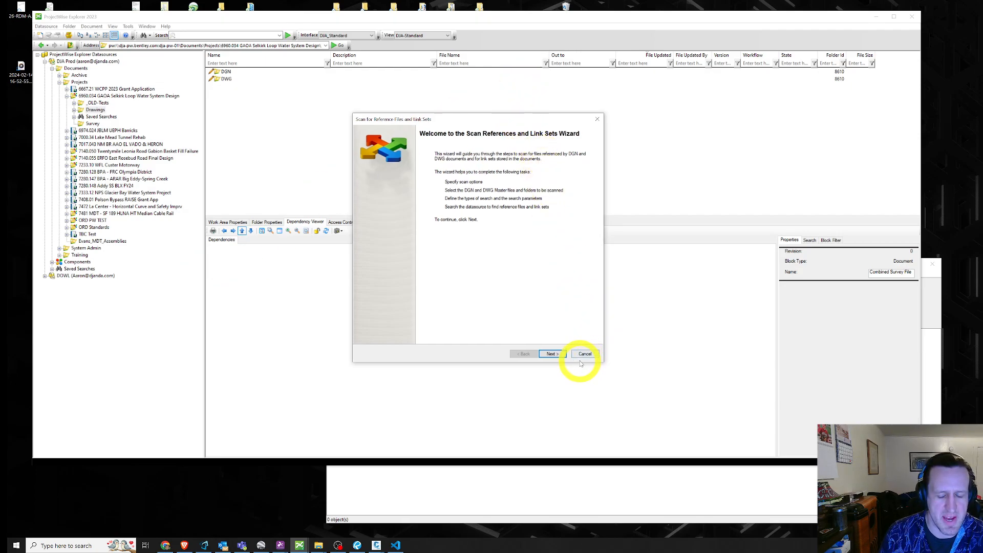
{"action": "left_click", "coordinate": [553, 354]}
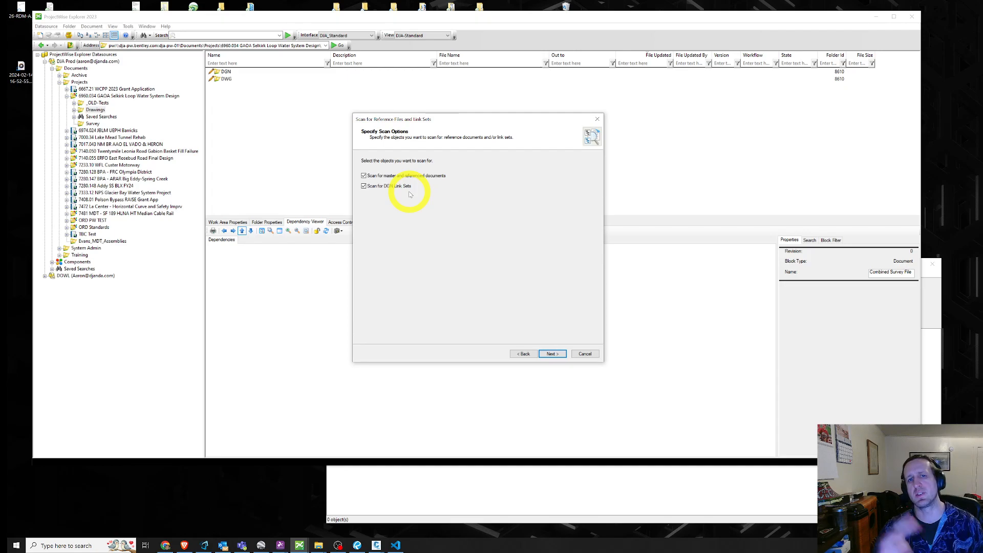
{"action": "left_click", "coordinate": [559, 354]}
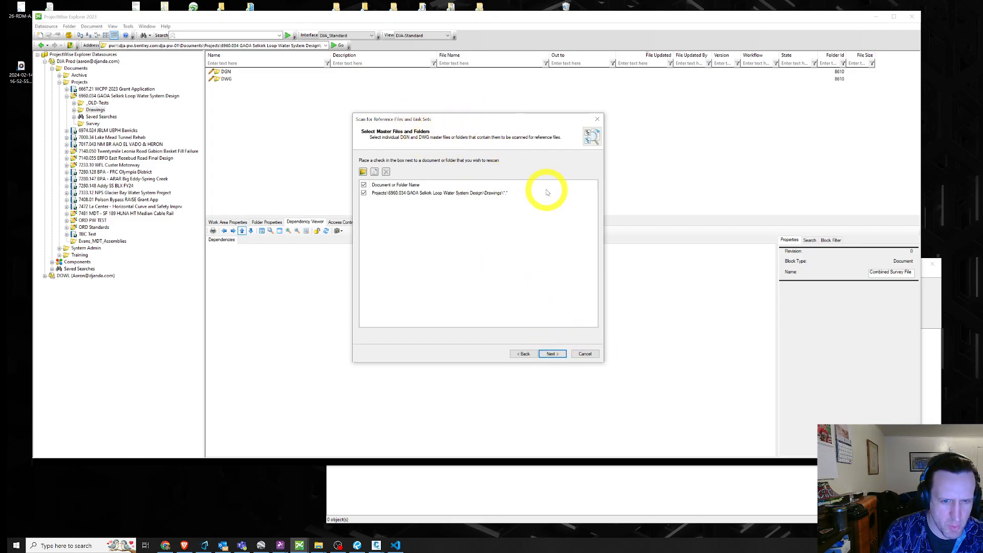
Keep the project's Drawings folder as the master folder and include its subfolders in the scan.
{"action": "left_click", "coordinate": [501, 195]}
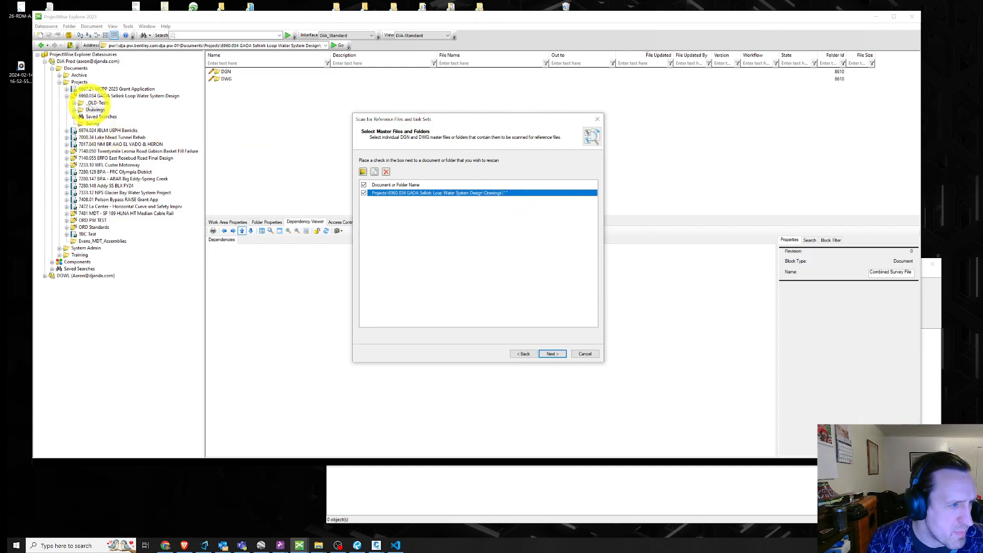
{"action": "left_click", "coordinate": [94, 110]}
{"action": "left_click_drag", "start_coordinate": [444, 125], "coordinate": [438, 125]}
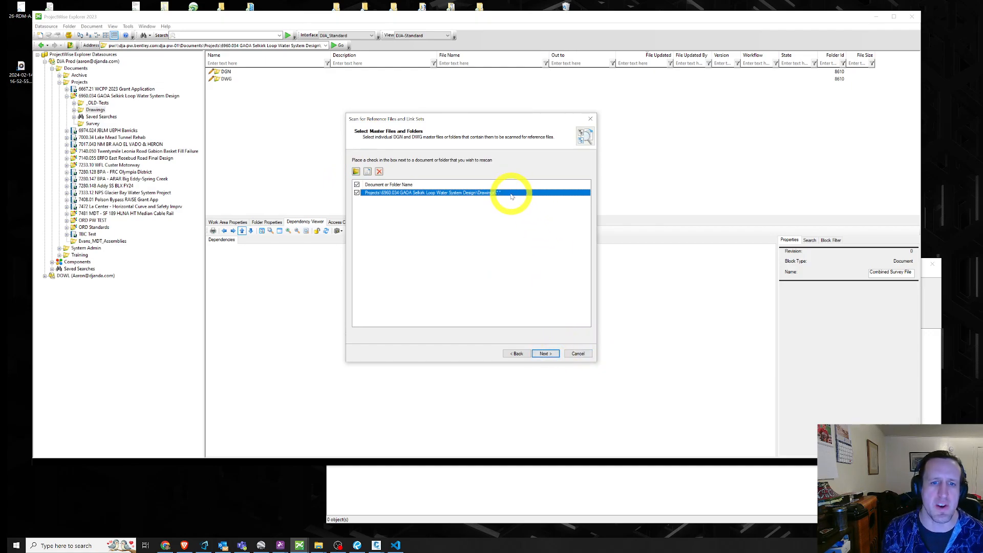
{"action": "left_click", "coordinate": [545, 353]}
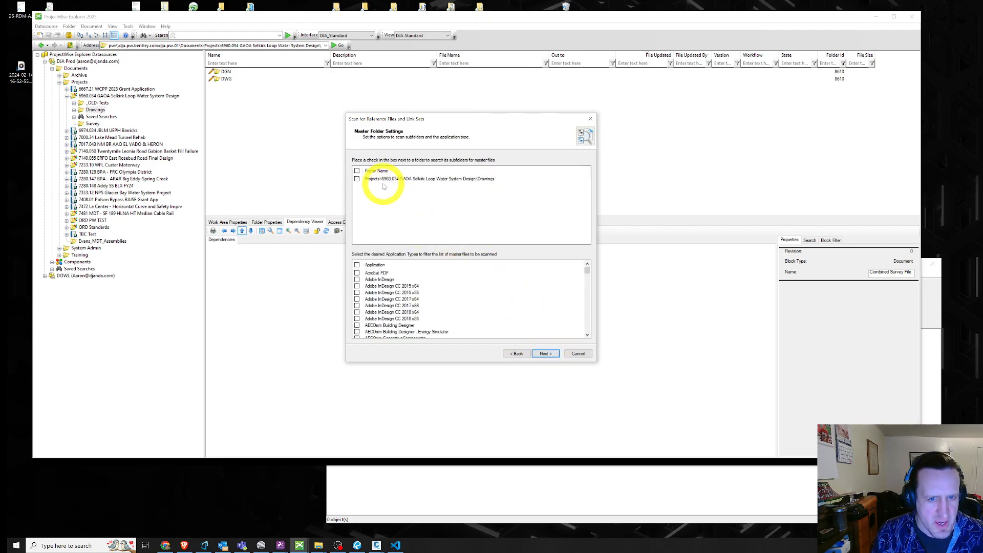
{"action": "left_click", "coordinate": [357, 179]}
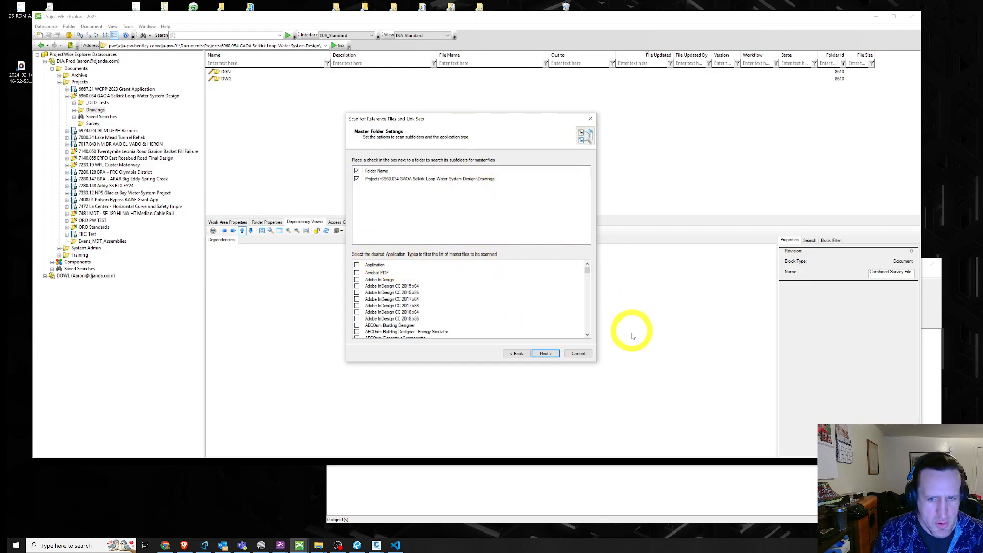
Include every application type in the master files to scan and continue to the reference priority search options.
{"action": "left_click", "coordinate": [589, 335]}
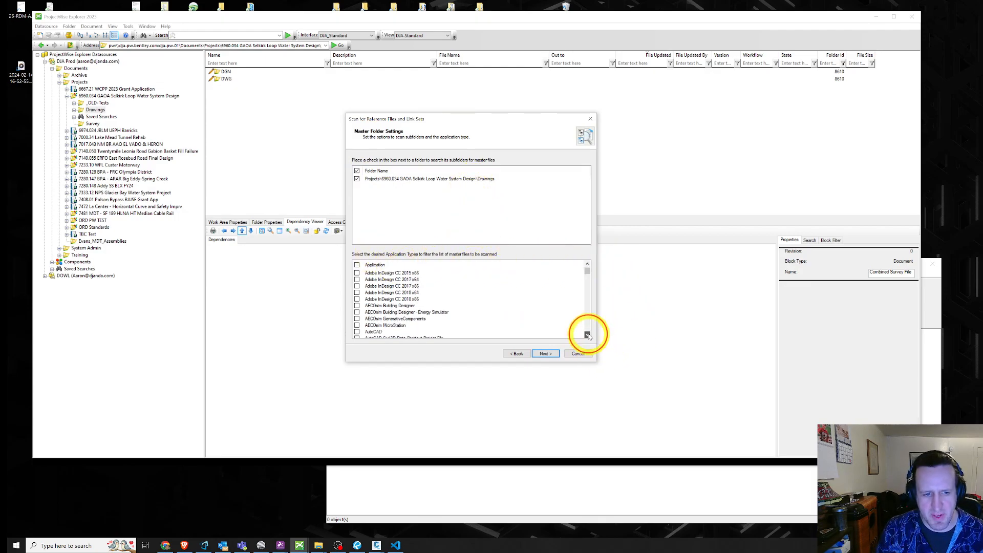
{"action": "mouse_move", "coordinate": [588, 270]}
{"action": "left_mouse_down"}
{"action": "mouse_move", "coordinate": [592, 298]}
{"action": "mouse_move", "coordinate": [589, 267]}
{"action": "left_mouse_up"}
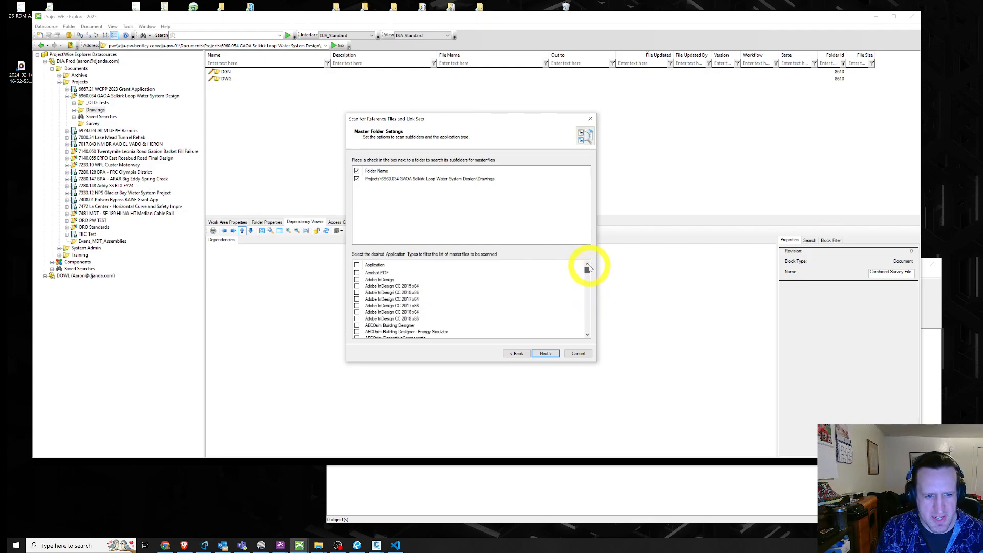
{"action": "left_click", "coordinate": [357, 265]}
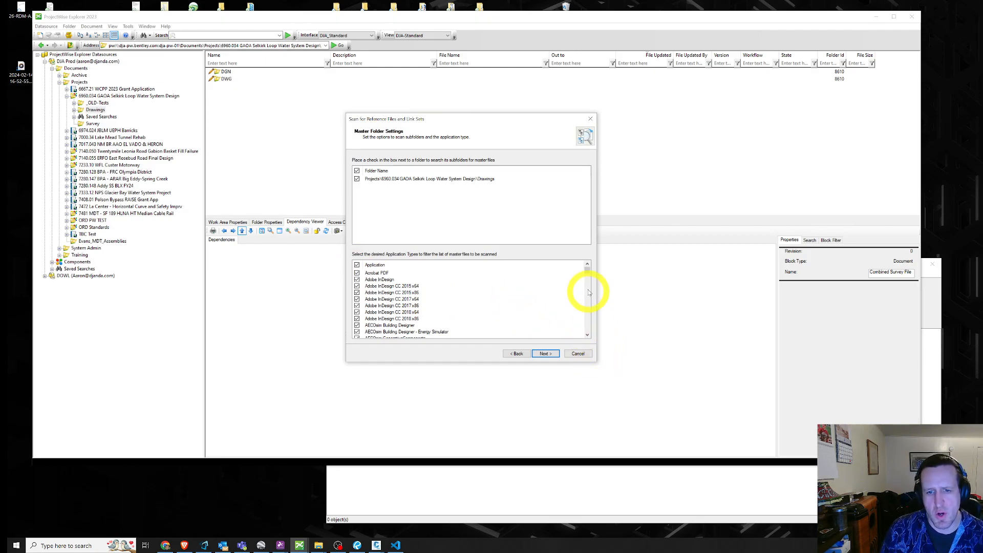
{"action": "left_click_drag", "start_coordinate": [592, 272], "coordinate": [592, 295]}
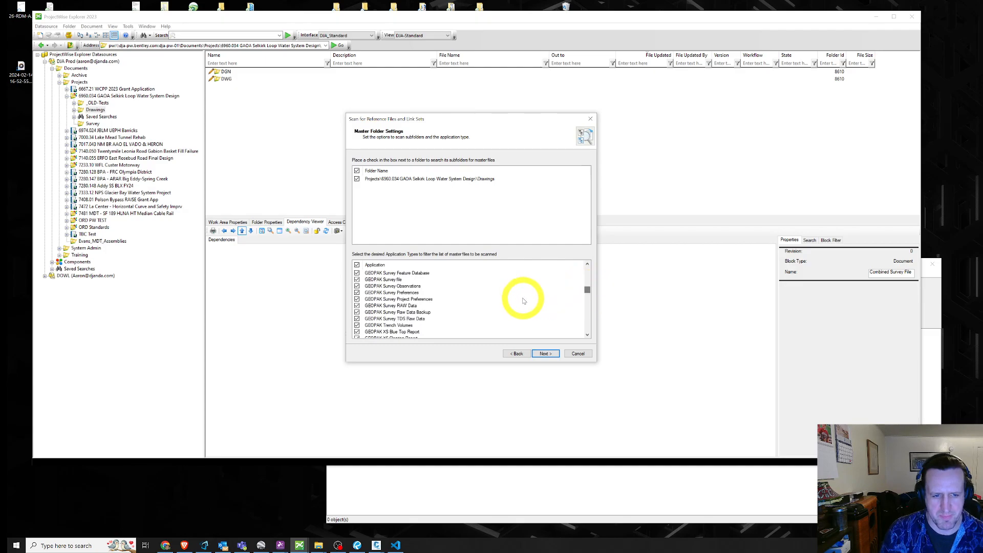
{"action": "left_click", "coordinate": [523, 300]}
{"action": "scroll", "coordinate": [491, 287], "scroll_direction": "up", "scroll_amount": 10}
{"action": "scroll", "coordinate": [497, 308], "scroll_direction": "up", "scroll_amount": 10}
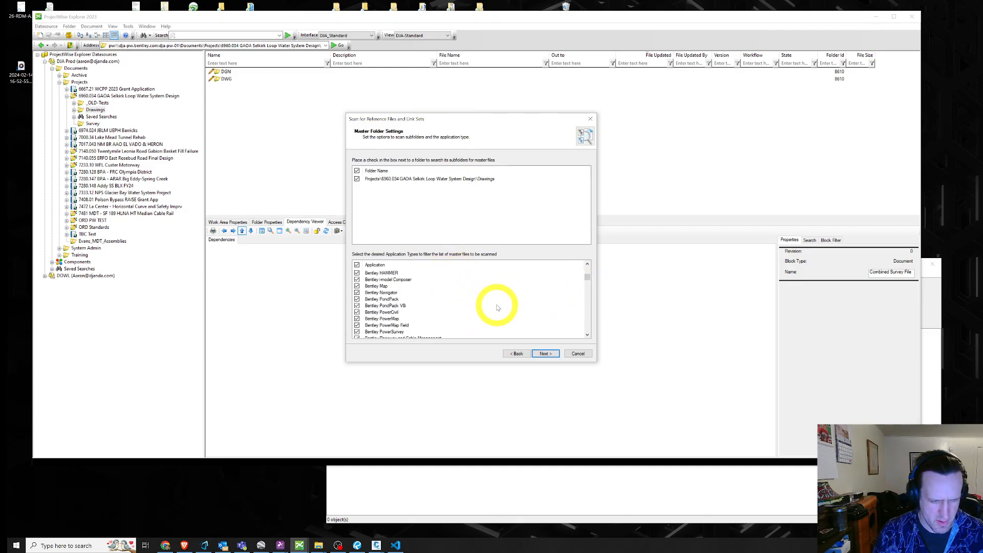
{"action": "scroll", "coordinate": [488, 315], "scroll_direction": "down", "scroll_amount": 1}
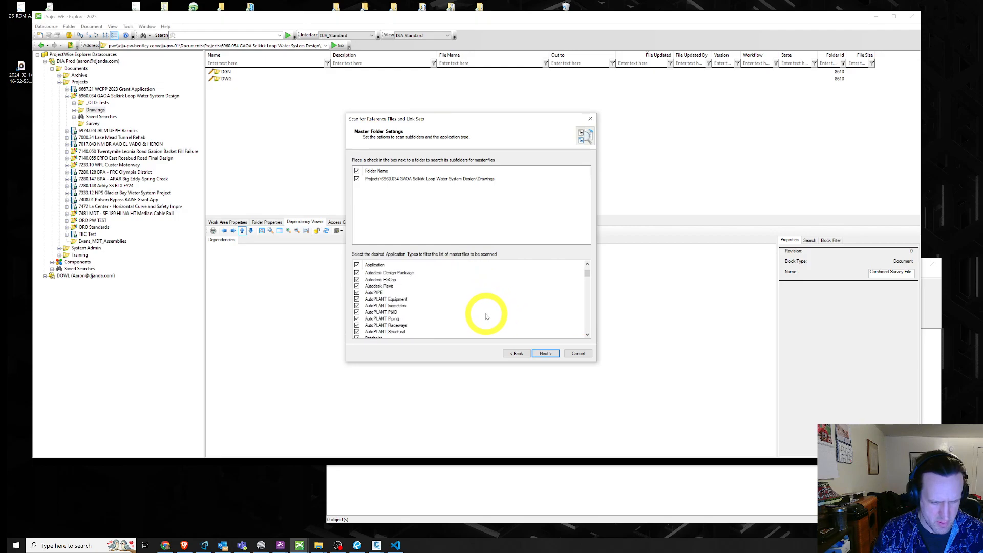
{"action": "left_click", "coordinate": [388, 286]}
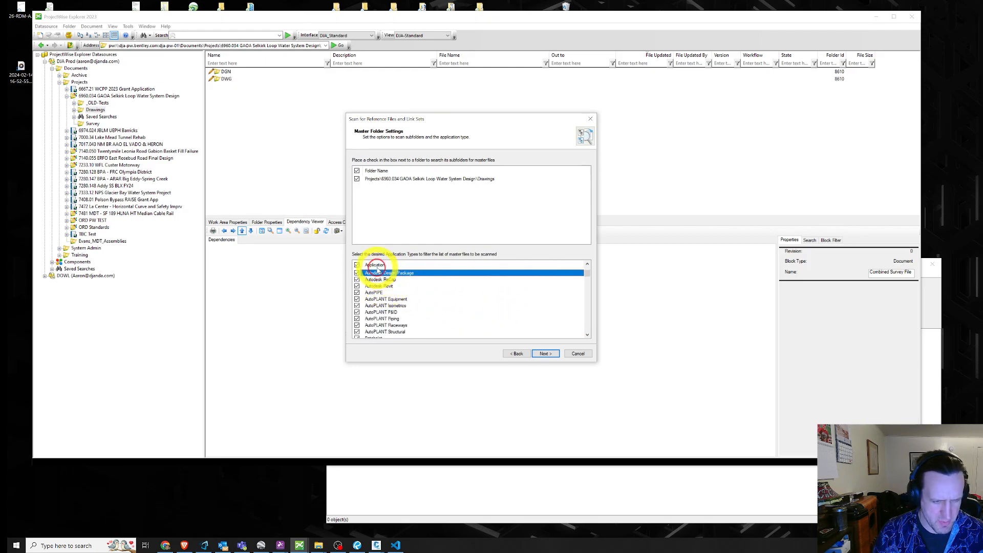
{"action": "scroll", "coordinate": [420, 294], "scroll_direction": "up", "scroll_amount": 3}
{"action": "scroll", "coordinate": [436, 304], "scroll_direction": "up", "scroll_amount": 2}
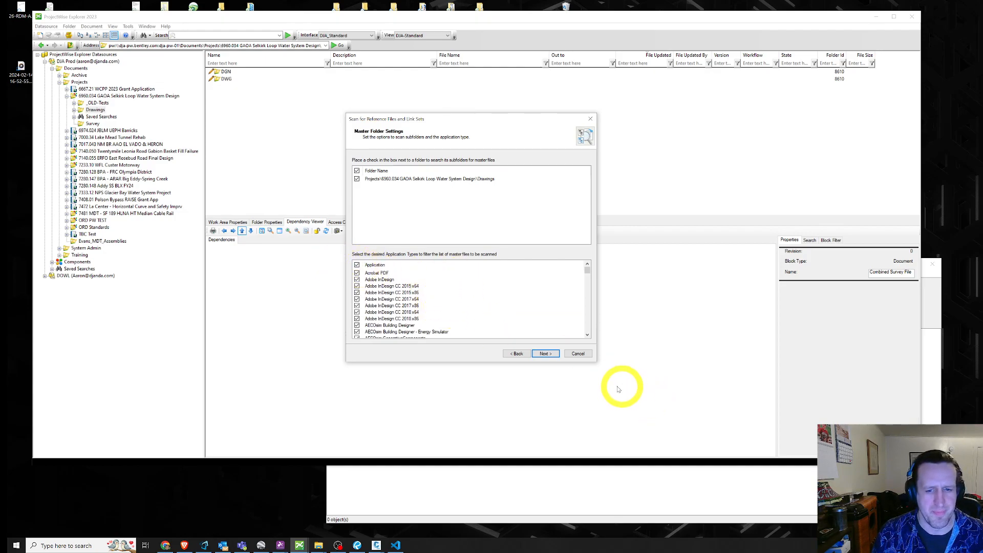
{"action": "left_click", "coordinate": [546, 354]}
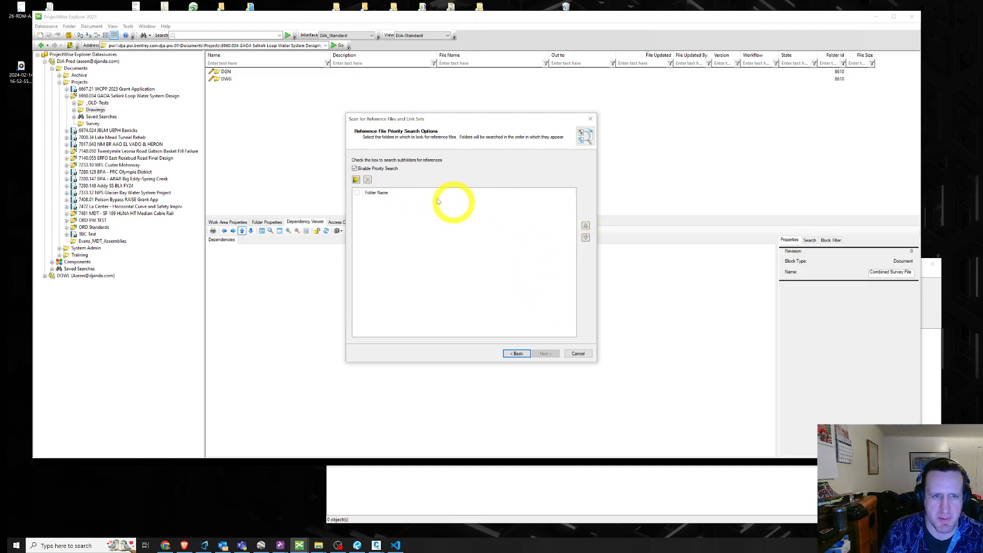
Keep priority search enabled and add the 6960.034 project's Drawings\DWG\Civil\3 Attachments folder to its search folders.
{"action": "left_click", "coordinate": [355, 169]}
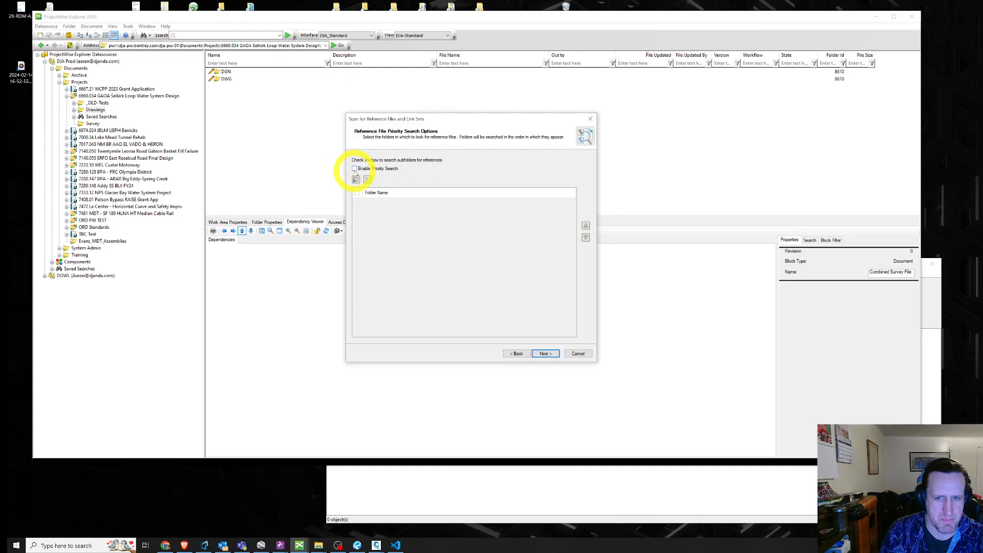
{"action": "left_click", "coordinate": [355, 170]}
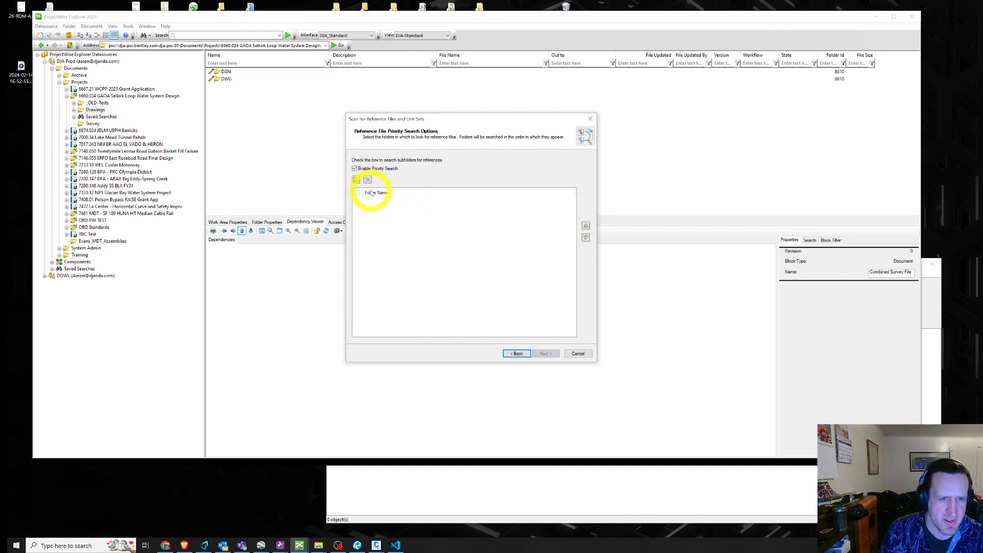
{"action": "left_click", "coordinate": [356, 180]}
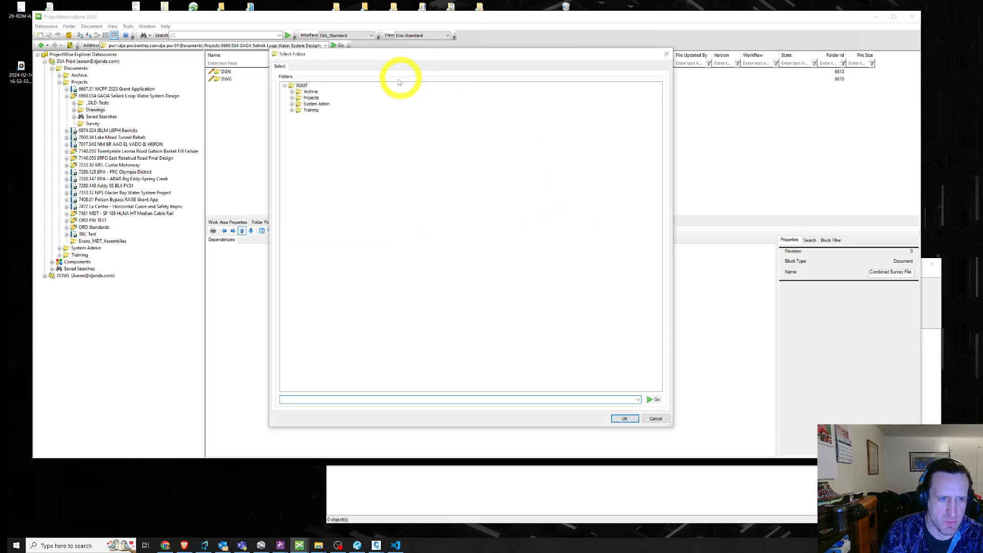
{"action": "left_click", "coordinate": [312, 99]}
{"action": "left_click_drag", "start_coordinate": [390, 61], "coordinate": [536, 66]}
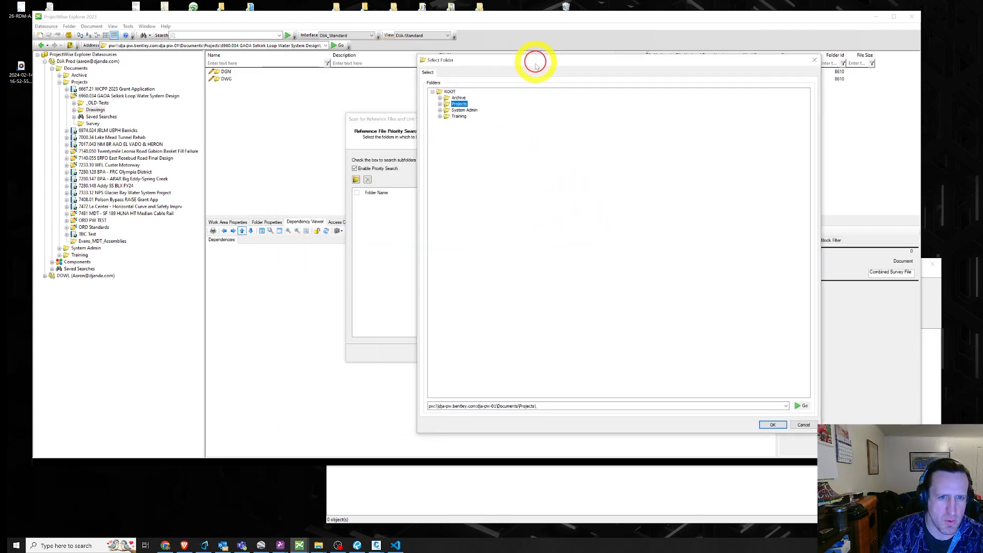
{"action": "left_click", "coordinate": [440, 104]}
{"action": "left_click", "coordinate": [494, 117]}
{"action": "left_click", "coordinate": [448, 117]}
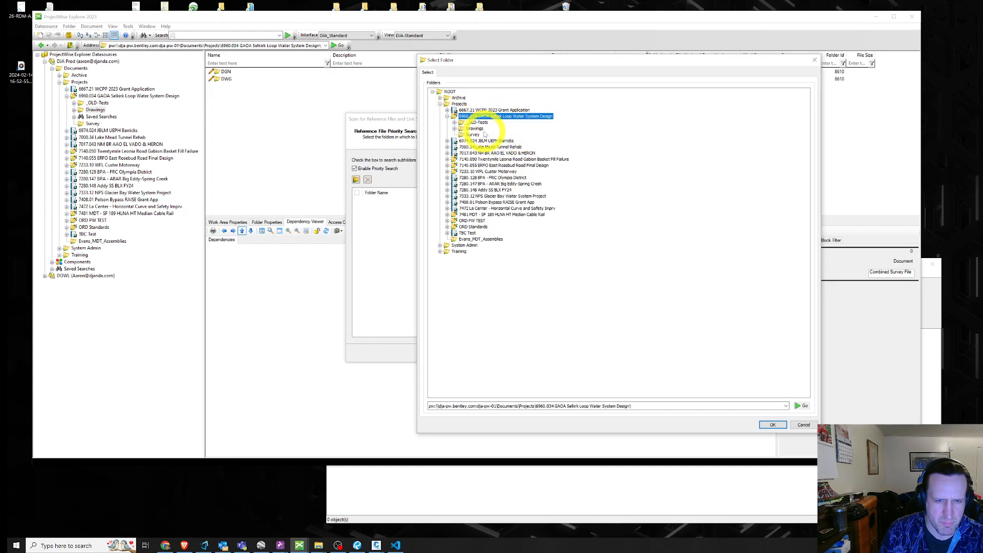
{"action": "left_click", "coordinate": [475, 129]}
{"action": "left_click", "coordinate": [455, 129]}
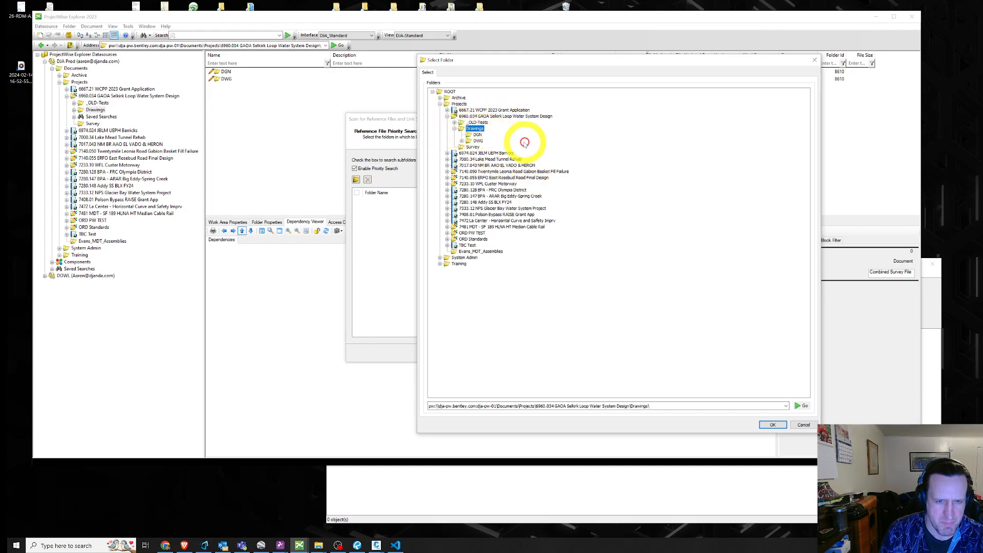
{"action": "left_click", "coordinate": [463, 142]}
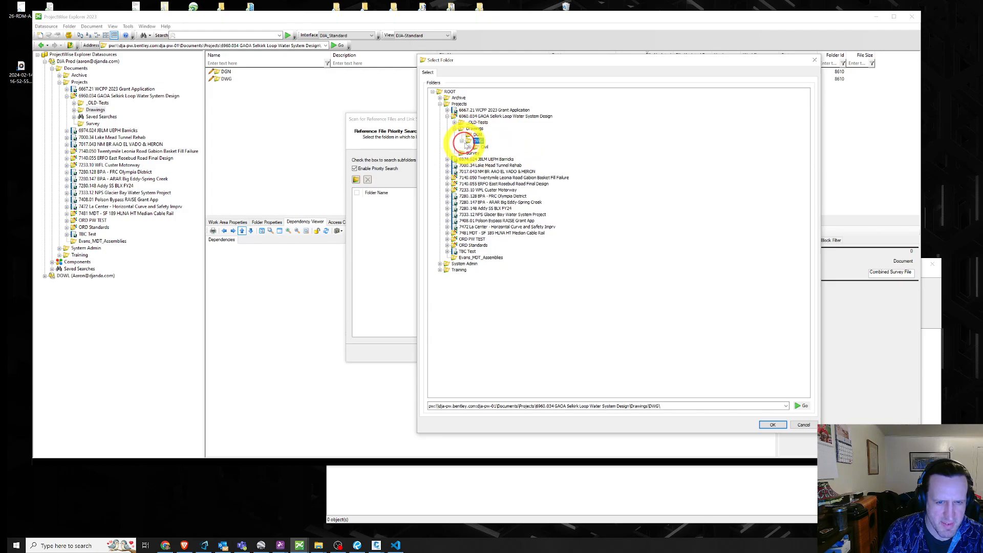
{"action": "double_click", "coordinate": [481, 147]}
{"action": "left_click", "coordinate": [499, 165]}
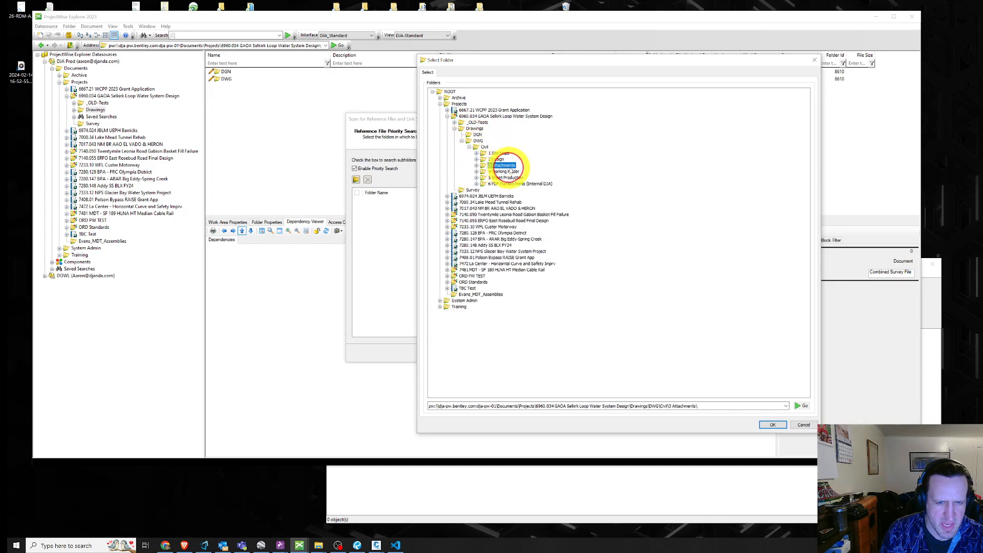
{"action": "left_click", "coordinate": [776, 425]}
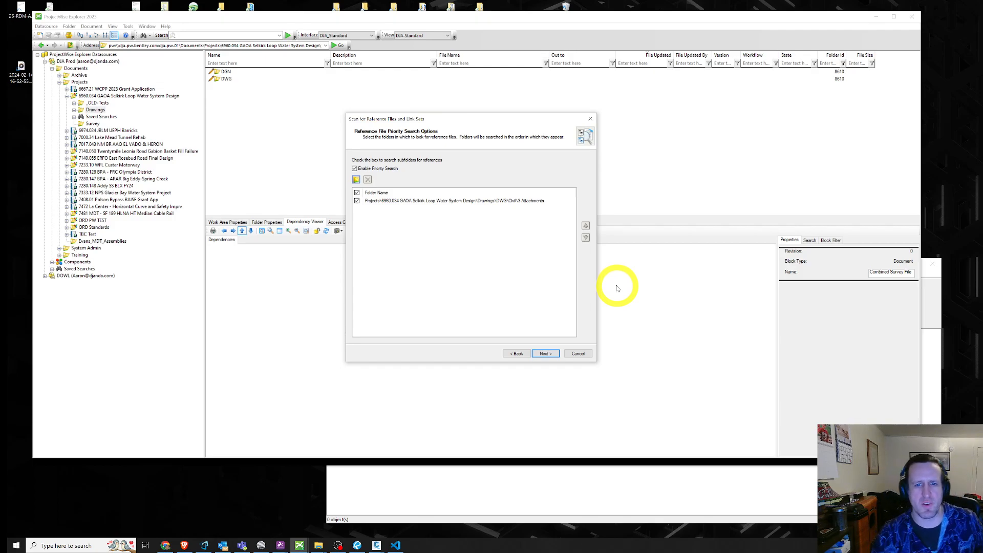
Remove the 3 Attachments folder from the priority search list, disable priority search and continue to the proximity search options.
{"action": "left_click", "coordinate": [357, 193]}
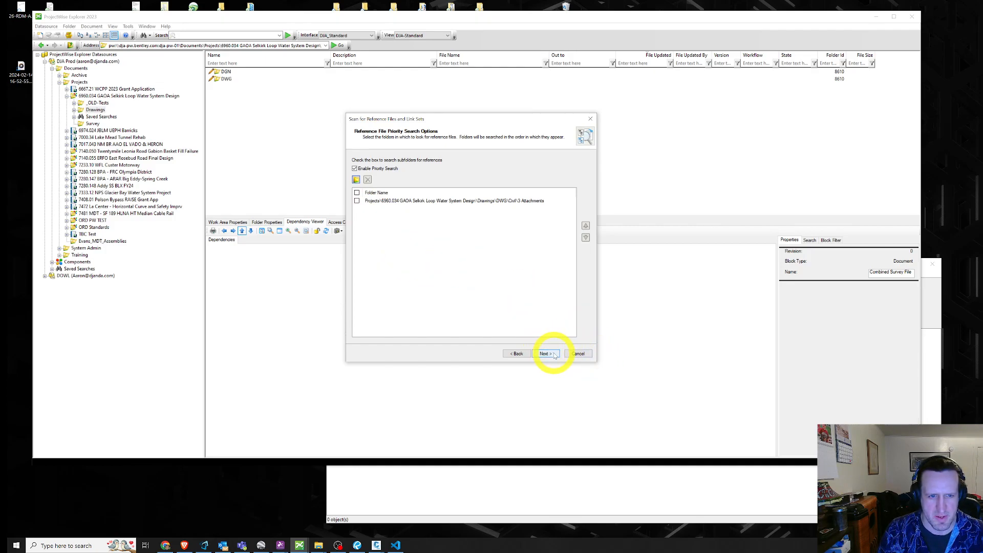
{"action": "left_click", "coordinate": [391, 201]}
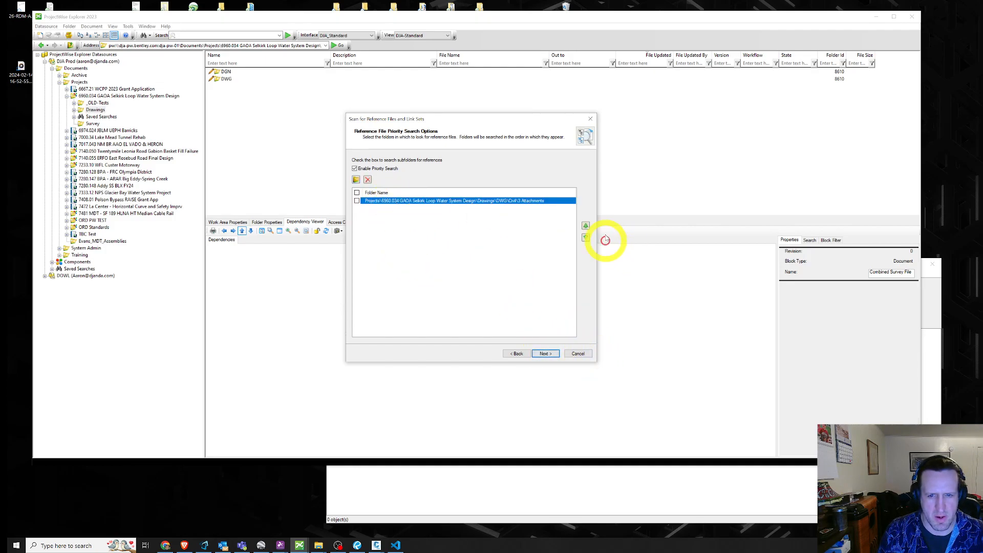
{"action": "left_click", "coordinate": [375, 183]}
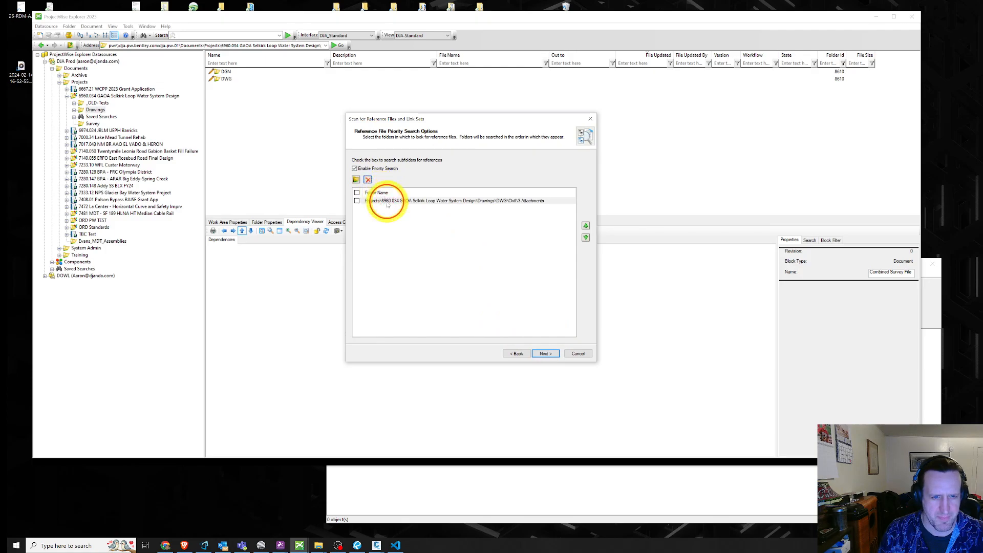
{"action": "left_click", "coordinate": [390, 203]}
{"action": "left_click", "coordinate": [368, 180]}
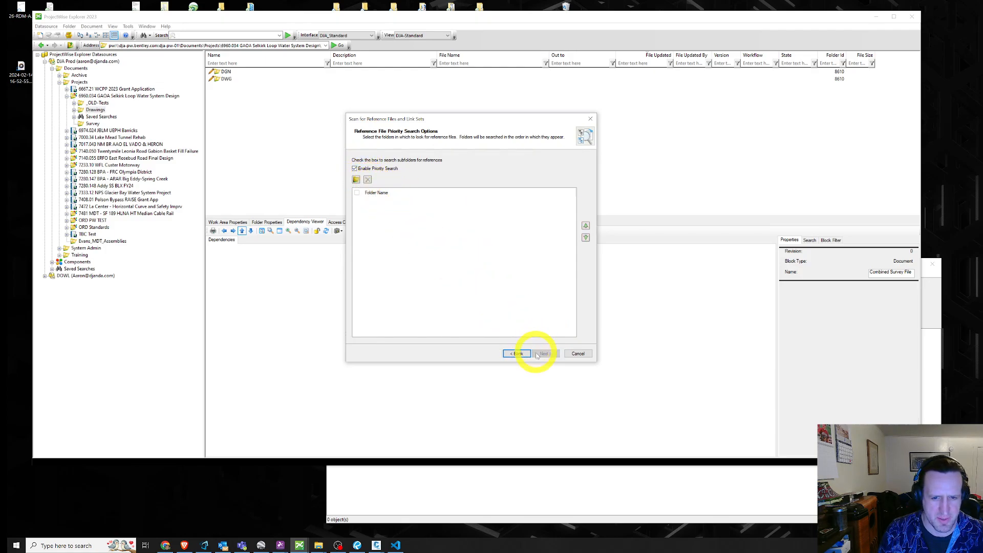
{"action": "left_click", "coordinate": [354, 169]}
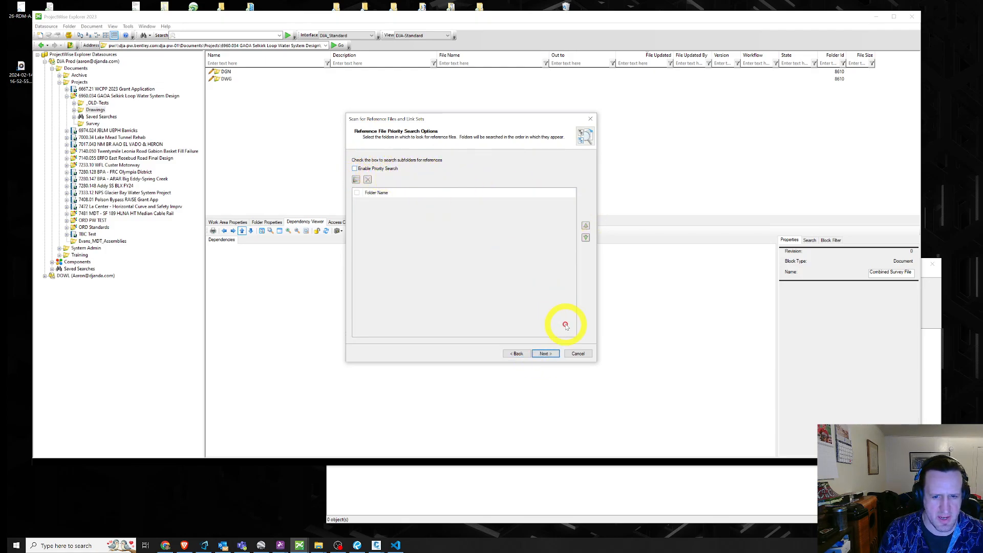
{"action": "left_click", "coordinate": [556, 353]}
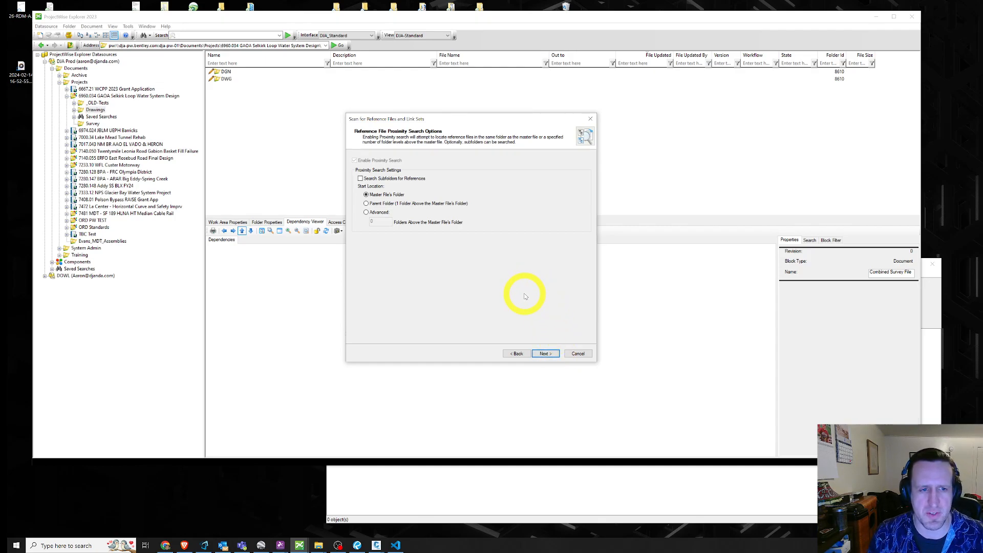
Set the proximity search to include subfolders and start from the master file's folder, and finish the scan configuration without a log file.
{"action": "left_click", "coordinate": [361, 178]}
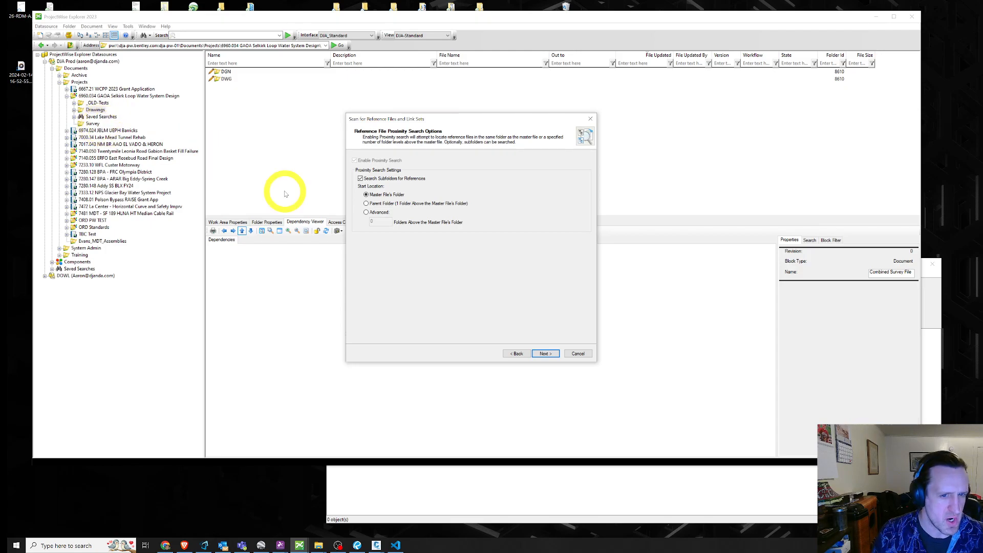
{"action": "left_click", "coordinate": [373, 203]}
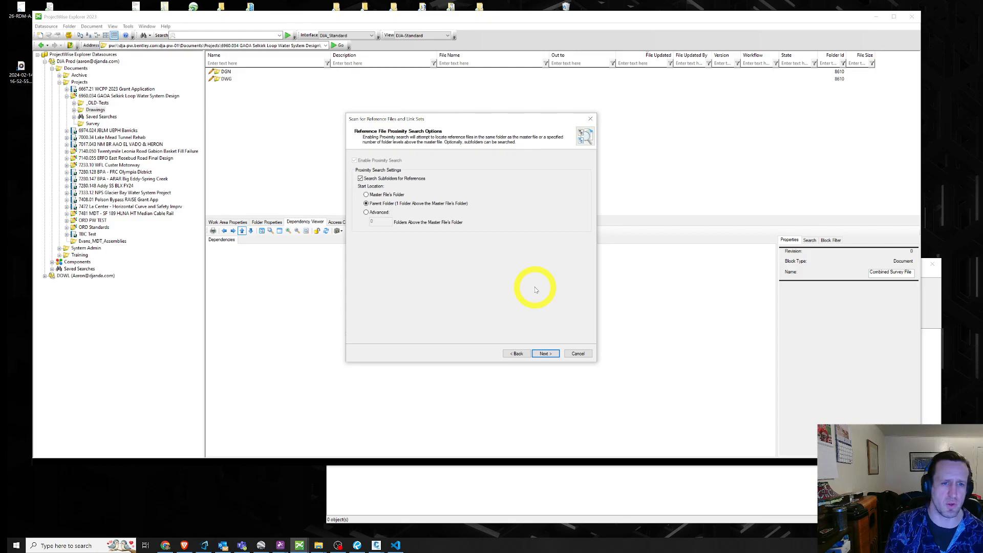
{"action": "left_click", "coordinate": [378, 212]}
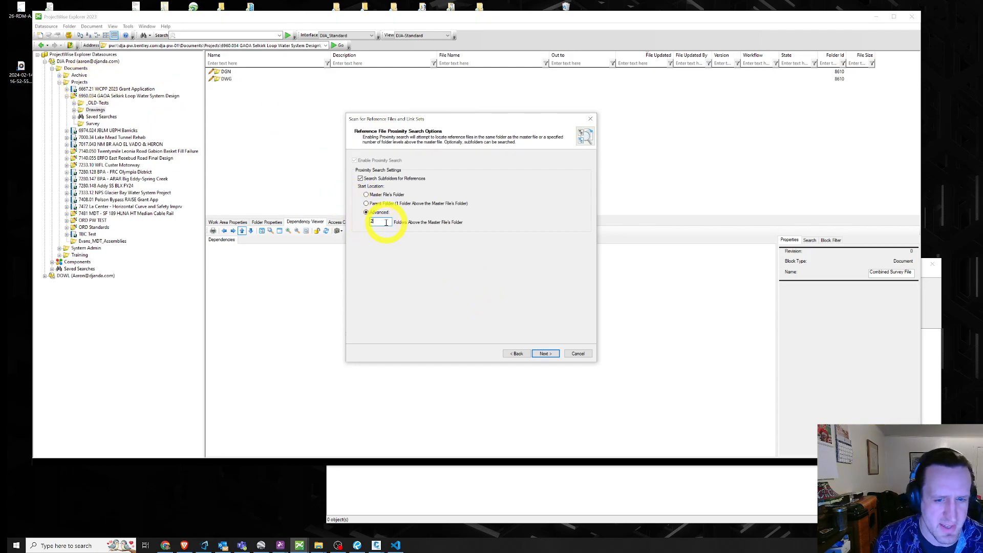
{"action": "left_click", "coordinate": [366, 195]}
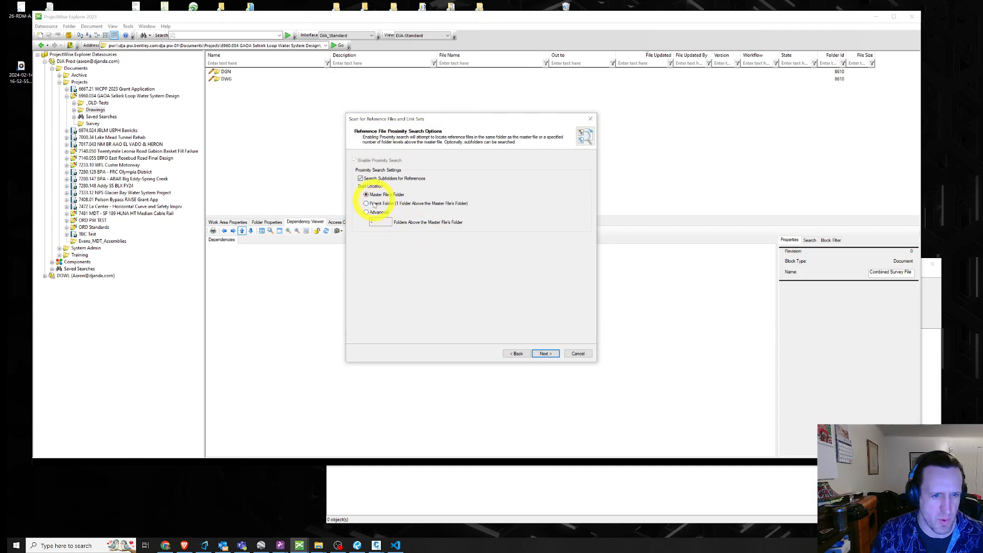
{"action": "left_click", "coordinate": [545, 354]}
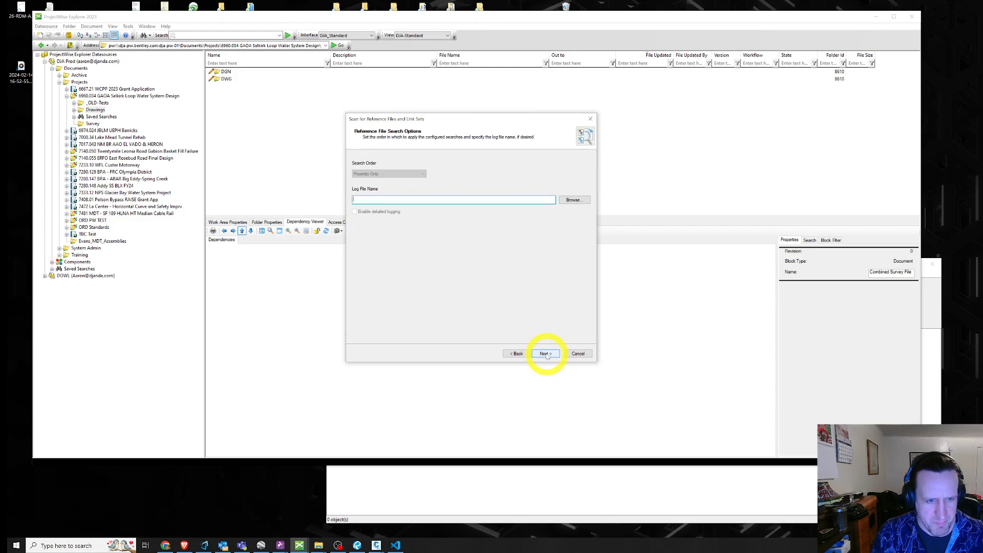
{"action": "left_click", "coordinate": [546, 354]}
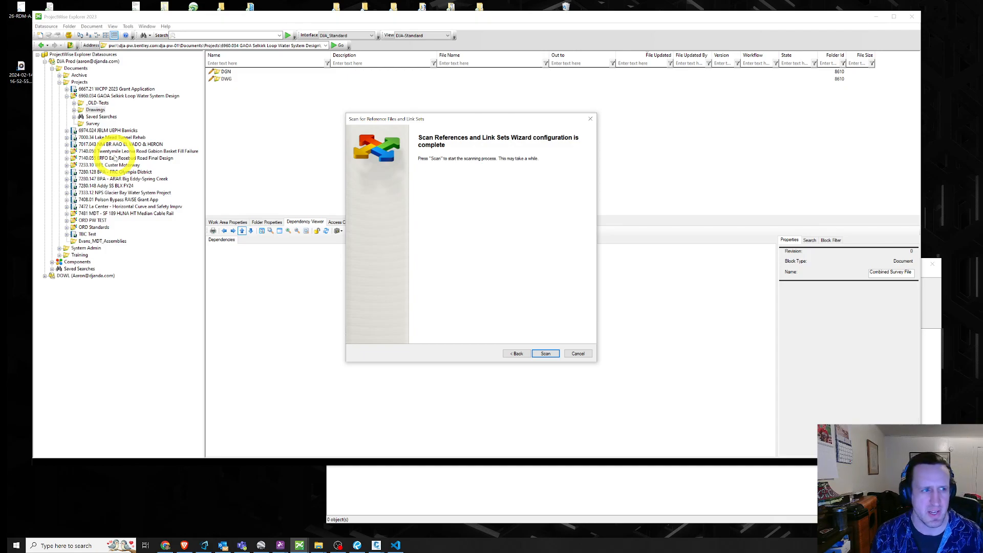
Return to the reference file priority search options and enable priority search.
{"action": "left_click", "coordinate": [518, 354]}
{"action": "left_click", "coordinate": [519, 354]}
{"action": "left_click", "coordinate": [519, 354]}
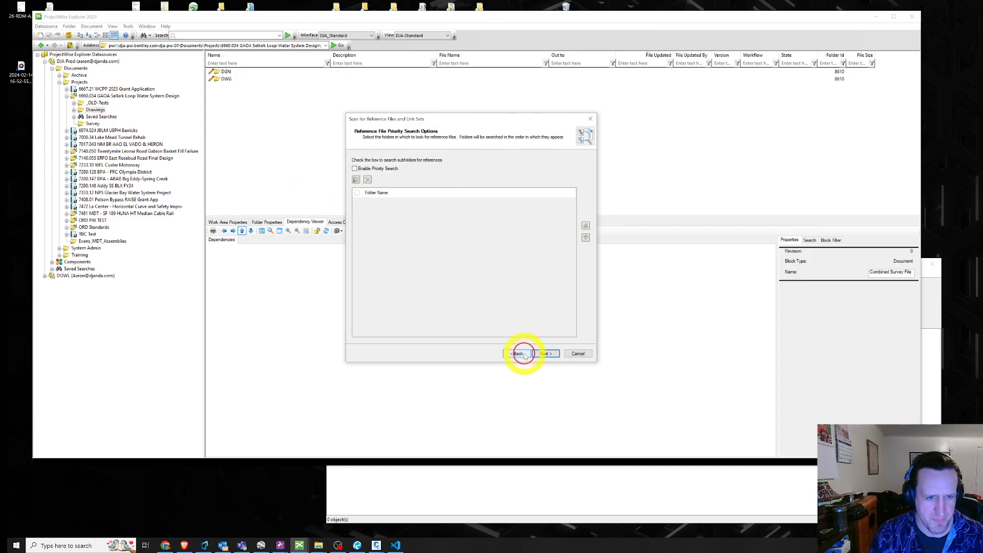
{"action": "left_click", "coordinate": [525, 355]}
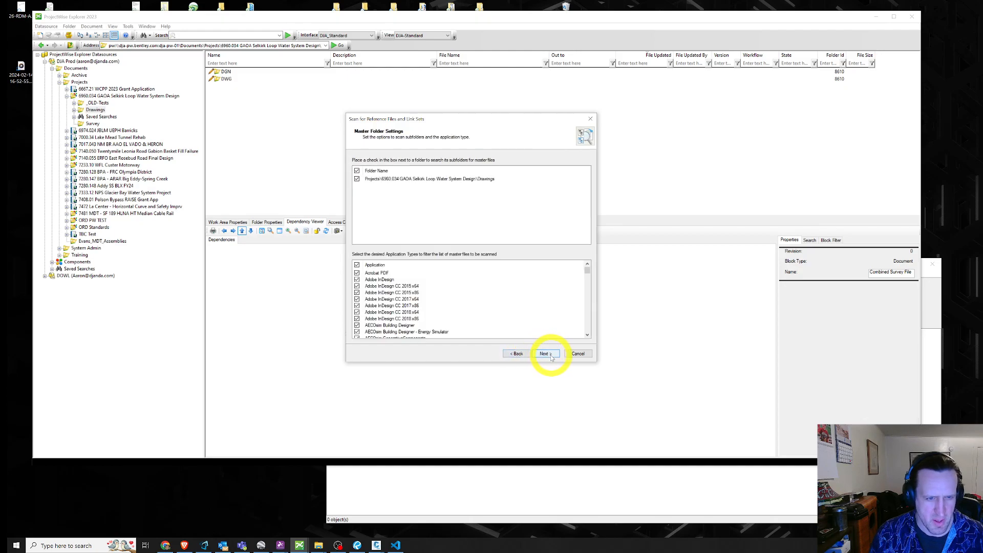
{"action": "left_click", "coordinate": [545, 354]}
{"action": "left_click", "coordinate": [355, 169]}
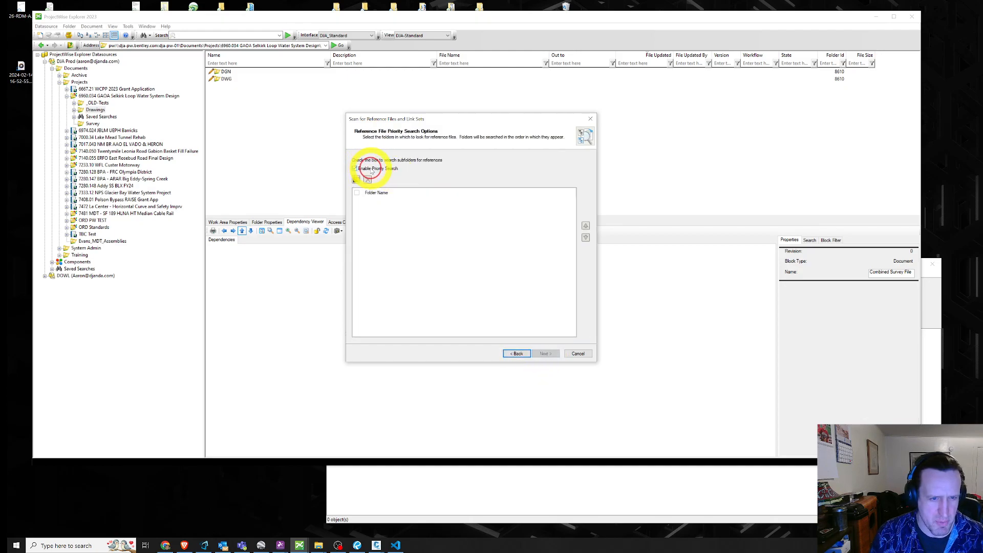
Add the Drawings folder of the 7140.055 ERFO East Rosebud Road Final Design project to the priority search folders.
{"action": "left_click", "coordinate": [358, 181]}
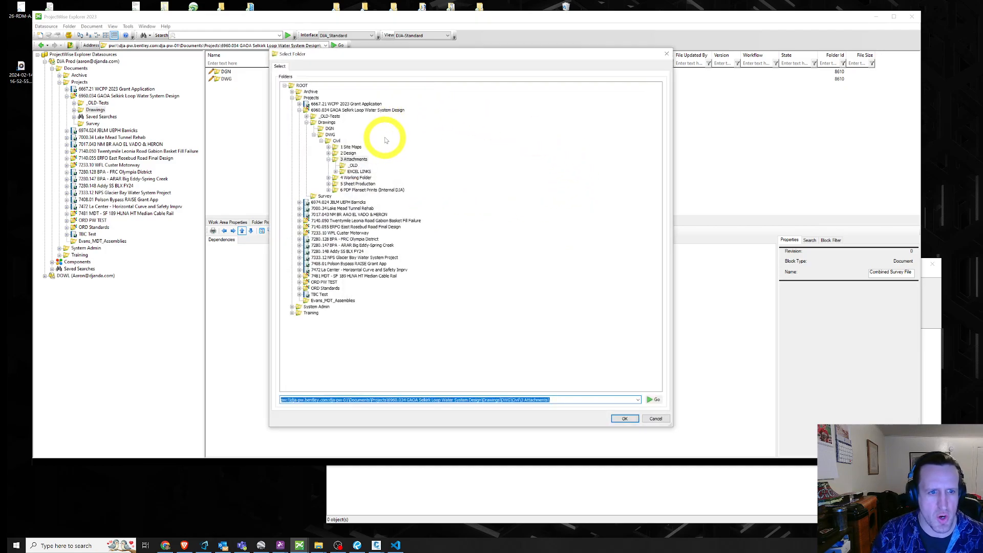
{"action": "left_click", "coordinate": [299, 110]}
{"action": "left_click", "coordinate": [307, 140]}
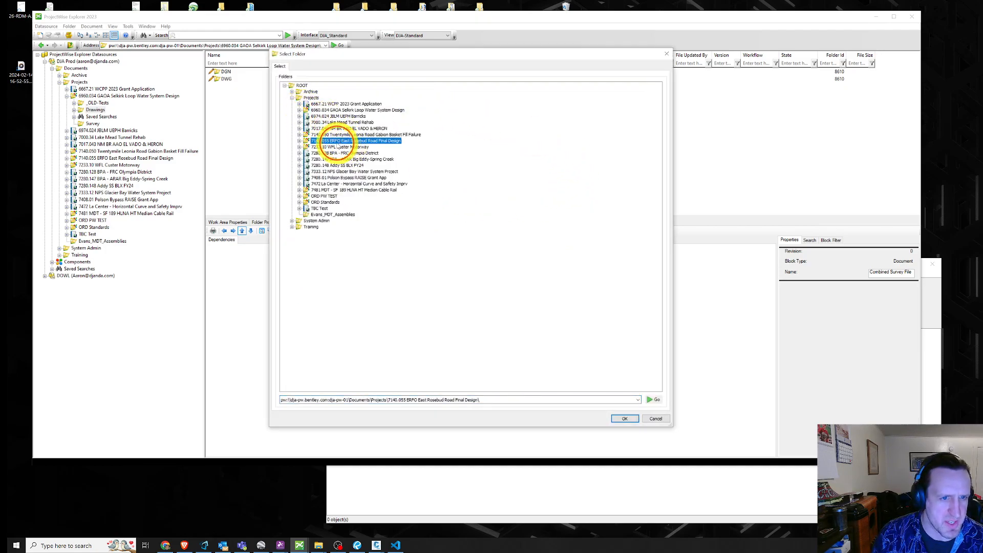
{"action": "left_click", "coordinate": [300, 141]}
{"action": "left_click", "coordinate": [326, 147]}
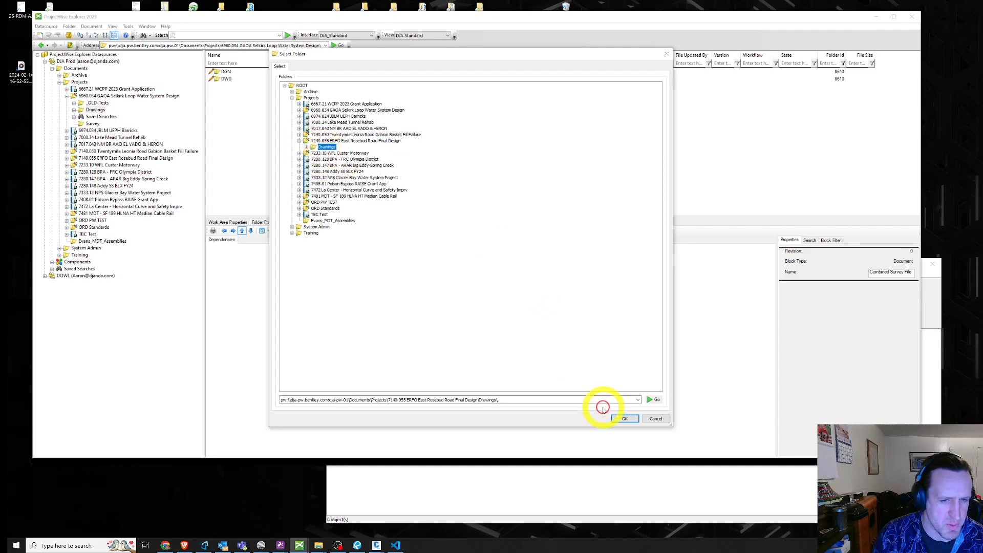
{"action": "left_click", "coordinate": [624, 419]}
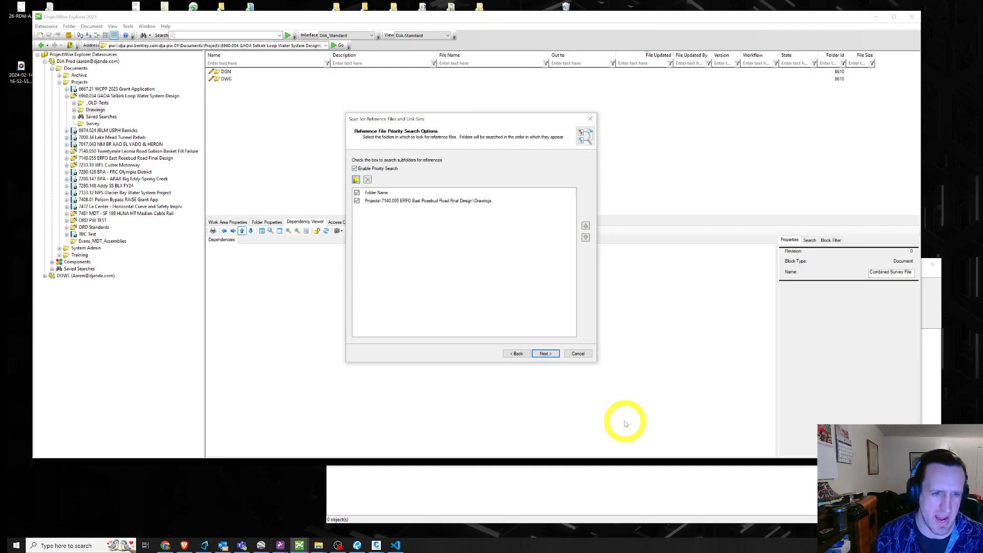
Remove the East Rosebud Drawings folder from the priority search list and disable priority search.
{"action": "left_click", "coordinate": [451, 201]}
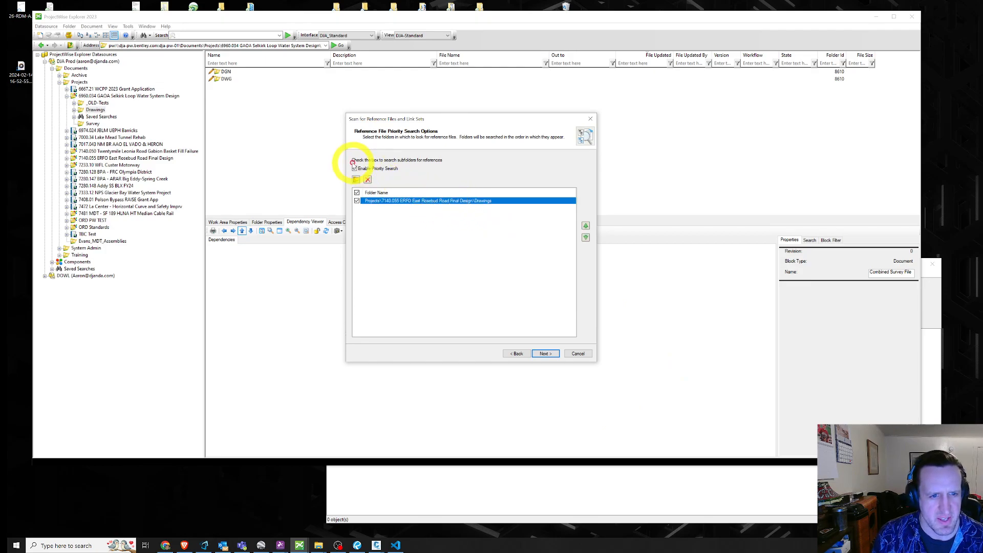
{"action": "left_click", "coordinate": [368, 179]}
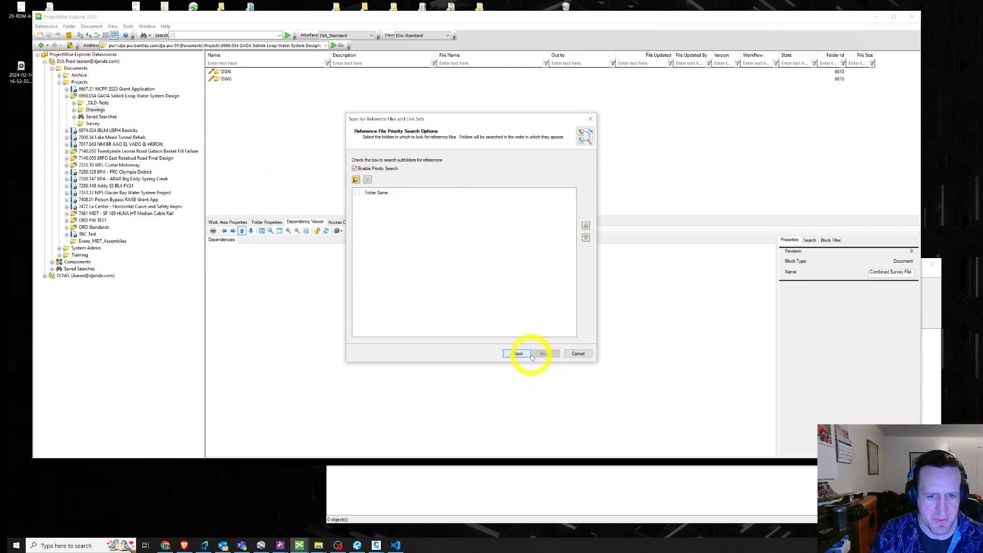
{"action": "left_click", "coordinate": [382, 169]}
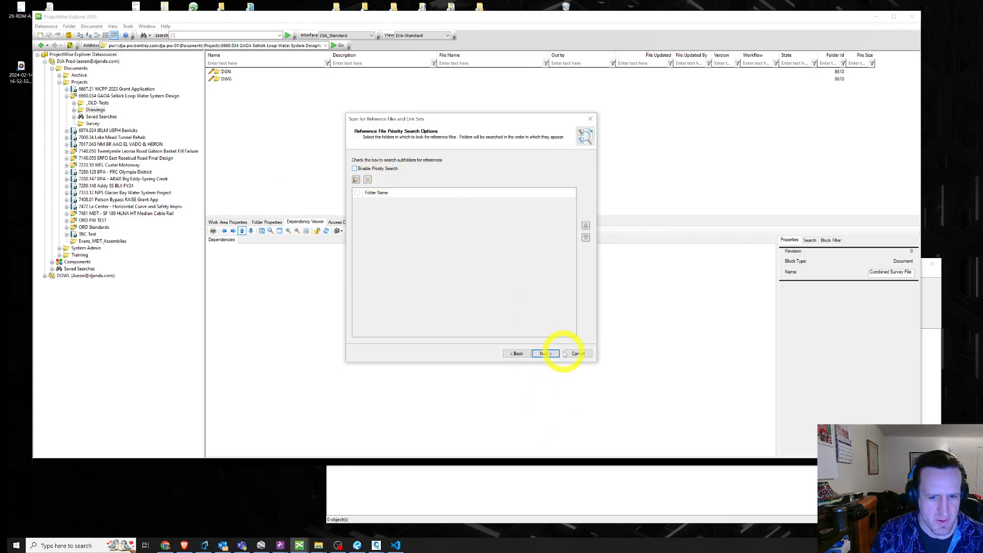
Accept the proximity search settings without a log file, run the reference scan and bring its progress window to the front.
{"action": "left_click", "coordinate": [547, 354]}
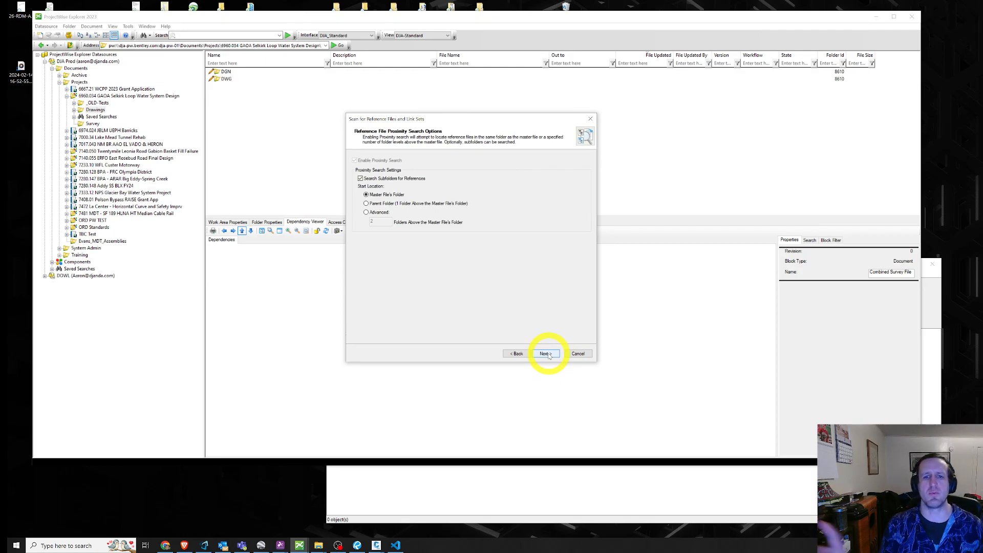
{"action": "left_click", "coordinate": [546, 353]}
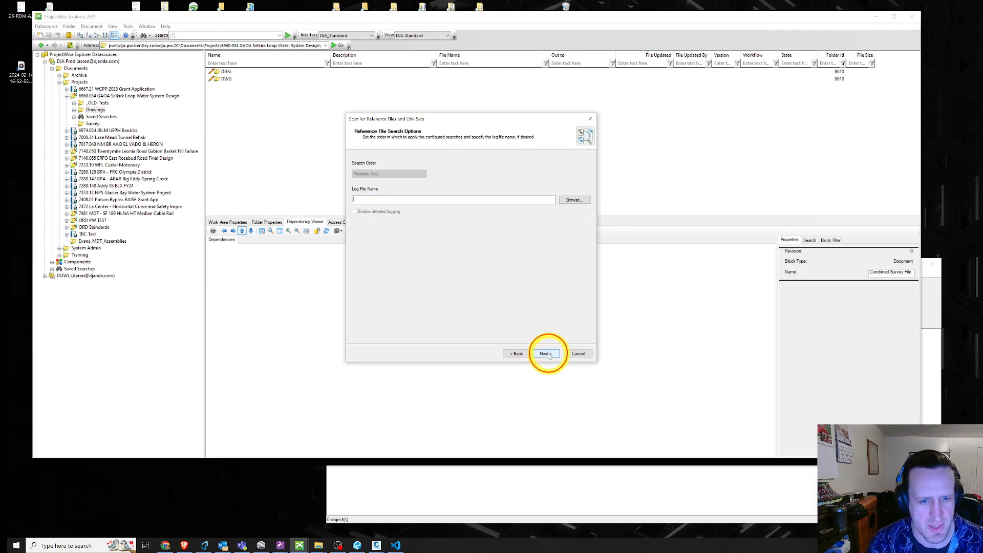
{"action": "left_click", "coordinate": [546, 354]}
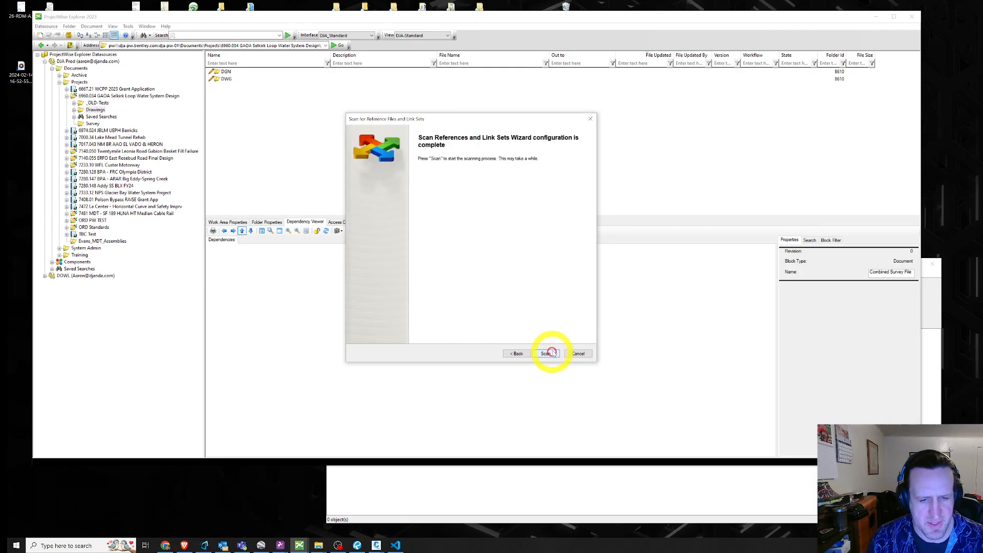
{"action": "left_click", "coordinate": [550, 353]}
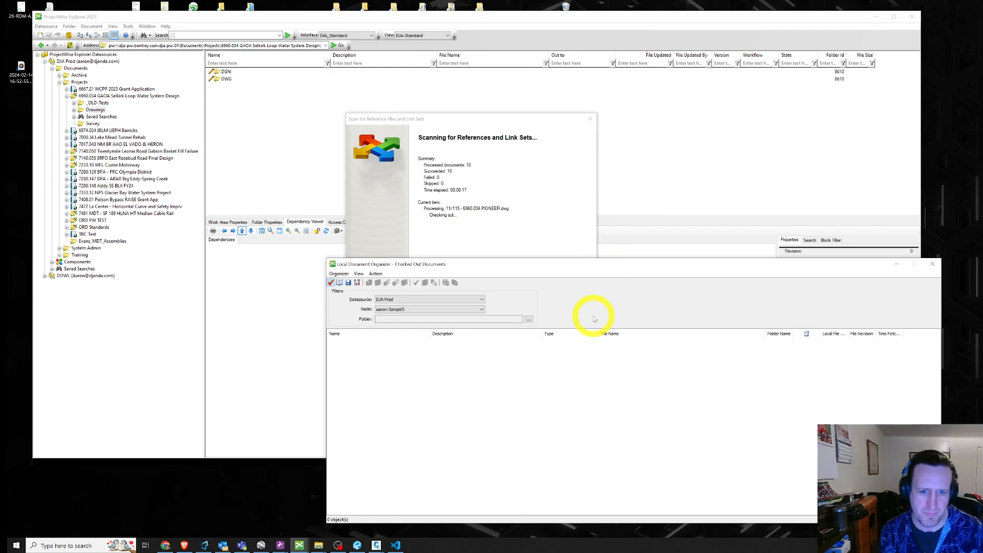
{"action": "left_click", "coordinate": [539, 183]}
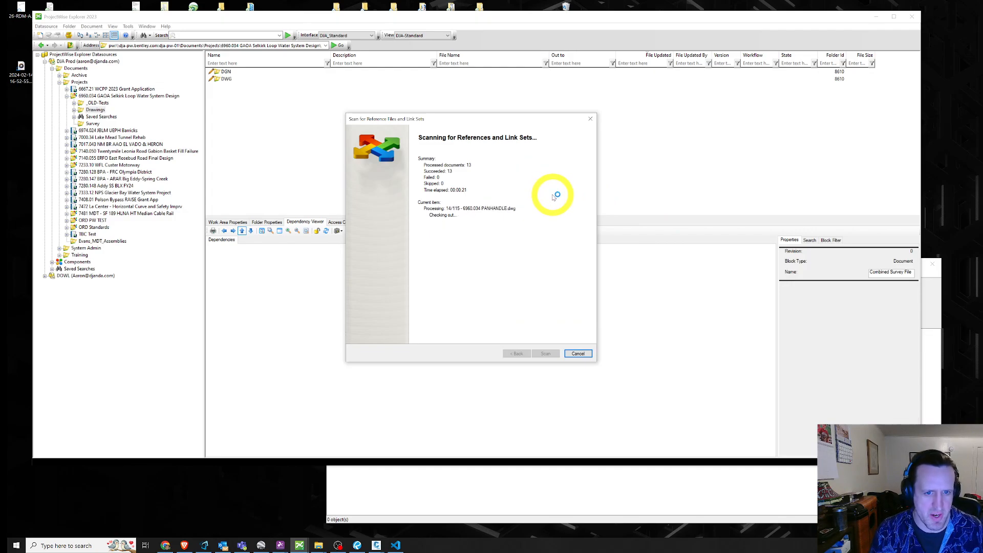
{"action": "mouse_move", "coordinate": [501, 120]}
{"action": "left_mouse_down"}
{"action": "mouse_move", "coordinate": [533, 123]}
{"action": "mouse_move", "coordinate": [499, 123]}
{"action": "left_mouse_up"}
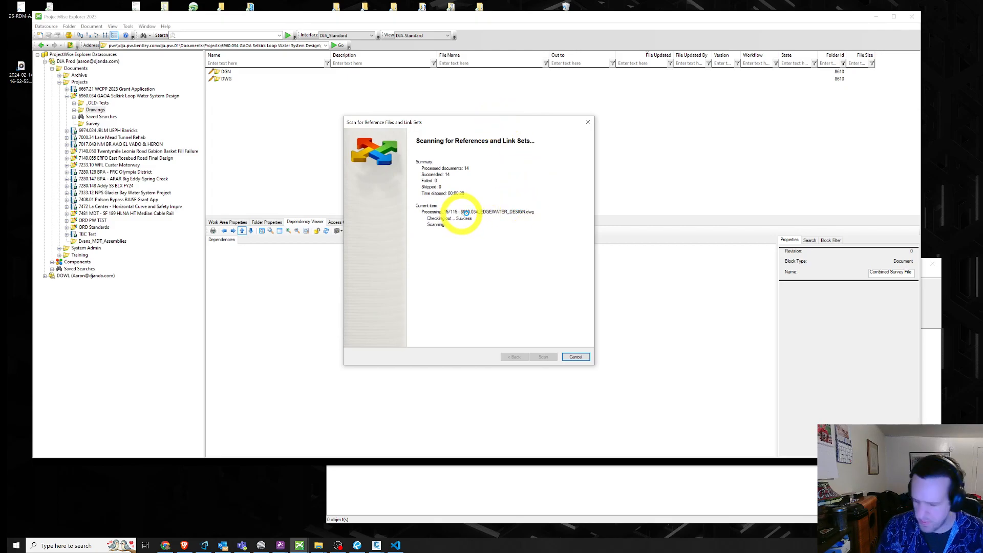
{"action": "key", "text": "Caps_Lock"}
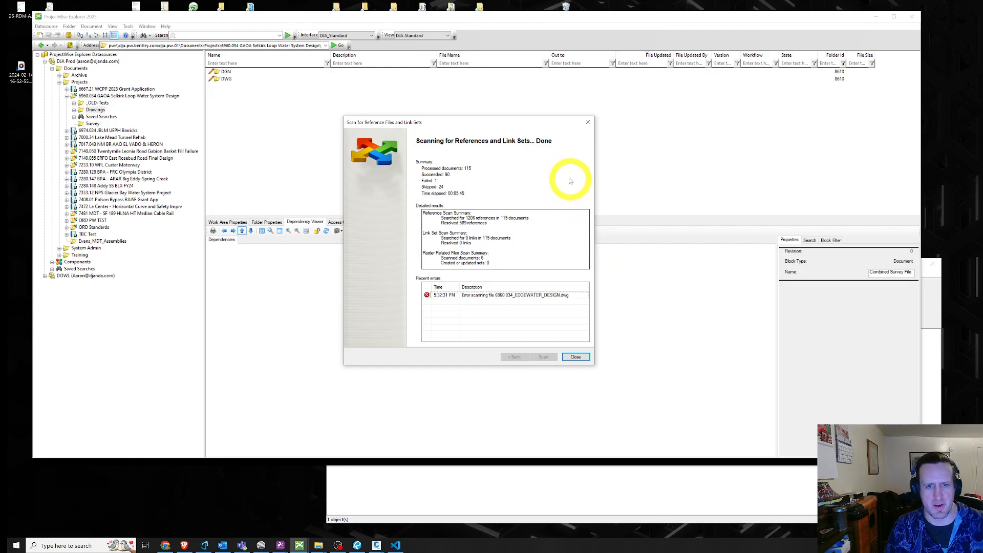
Examine the completed scan's summary and its recent error entry.
{"action": "left_click_drag", "start_coordinate": [551, 128], "coordinate": [560, 127]}
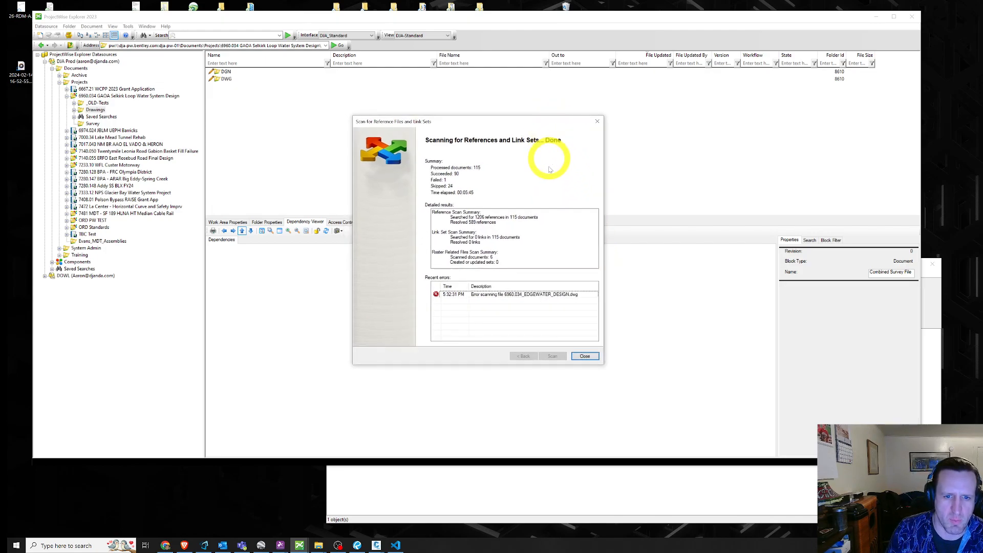
{"action": "left_click", "coordinate": [527, 295]}
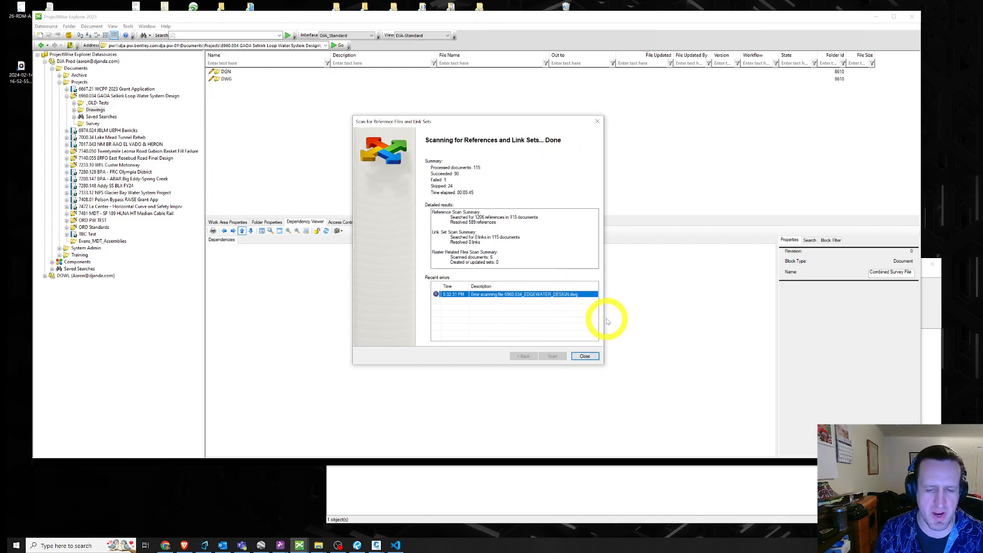
{"action": "left_click", "coordinate": [589, 321]}
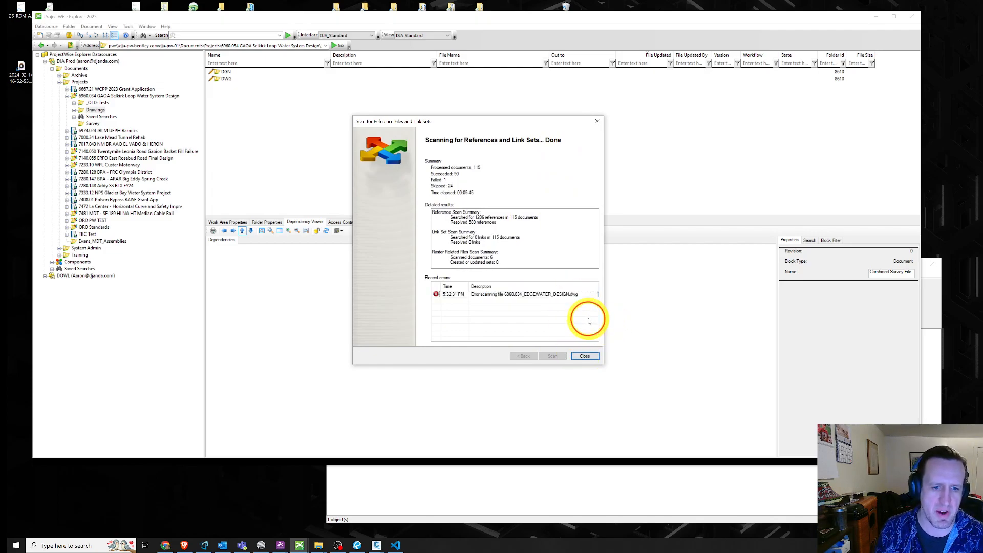
Switch to Civil 3D, close 6960.034_EDGEWATER_DESIGN.dwg without saving changes, and return to ProjectWise Explorer.
{"action": "left_click", "coordinate": [571, 297]}
{"action": "left_click", "coordinate": [377, 544]}
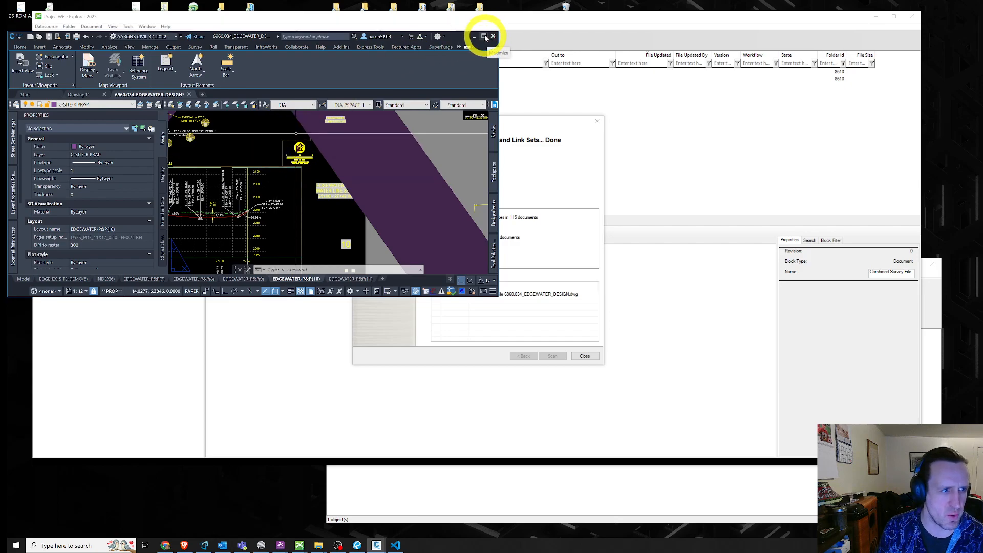
{"action": "left_click", "coordinate": [485, 37]}
{"action": "scroll", "coordinate": [446, 108], "scroll_direction": "down", "scroll_amount": 4}
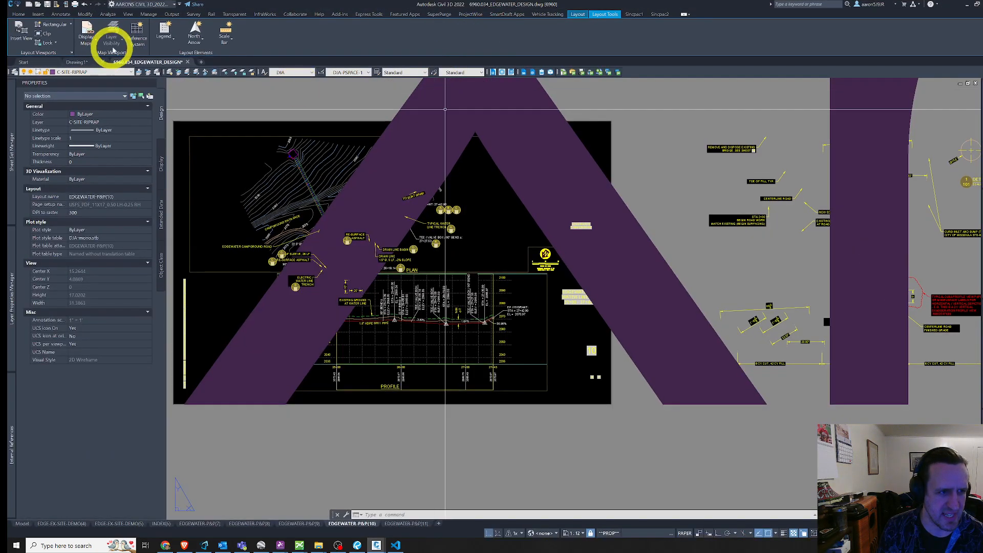
{"action": "left_click", "coordinate": [188, 63]}
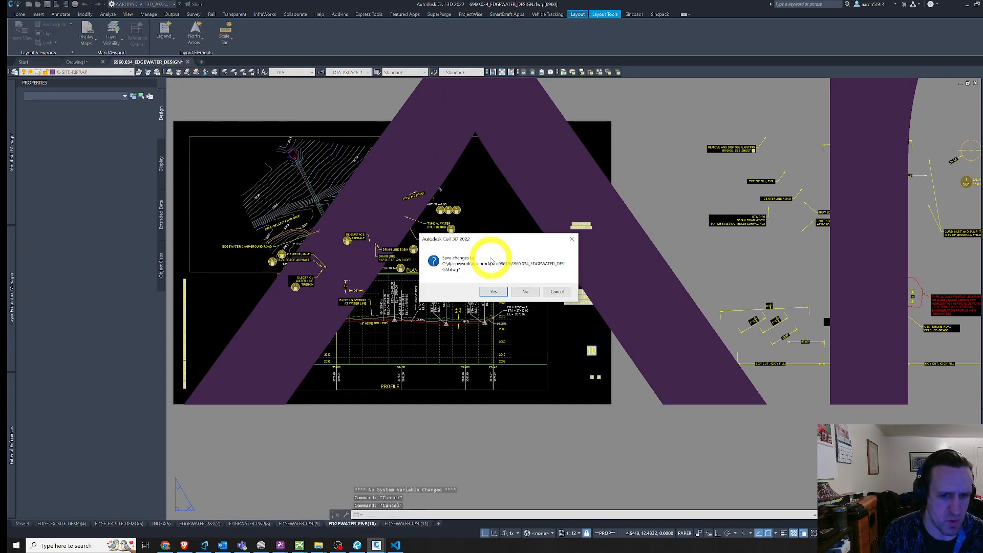
{"action": "left_click", "coordinate": [528, 293]}
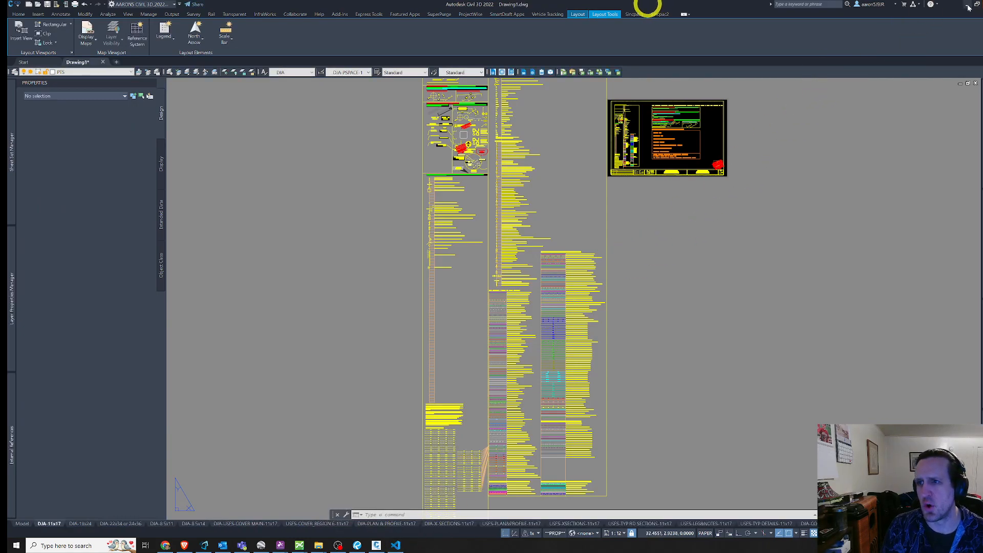
{"action": "left_click", "coordinate": [967, 4]}
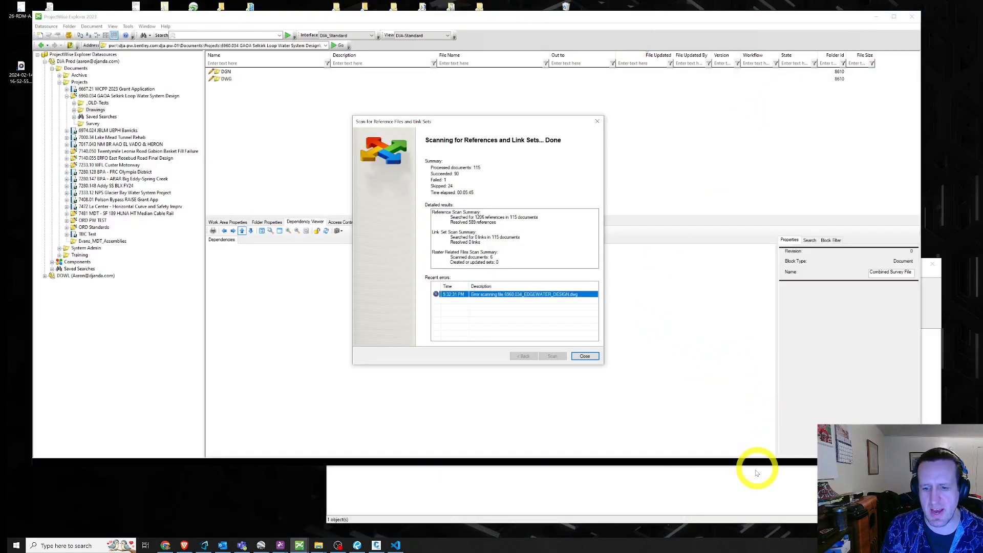
Free the checked-out 6960.034_EDGEWATER.dst in the Local Document Organizer, even though its local copy is in use.
{"action": "left_click", "coordinate": [760, 473]}
{"action": "left_click", "coordinate": [397, 342]}
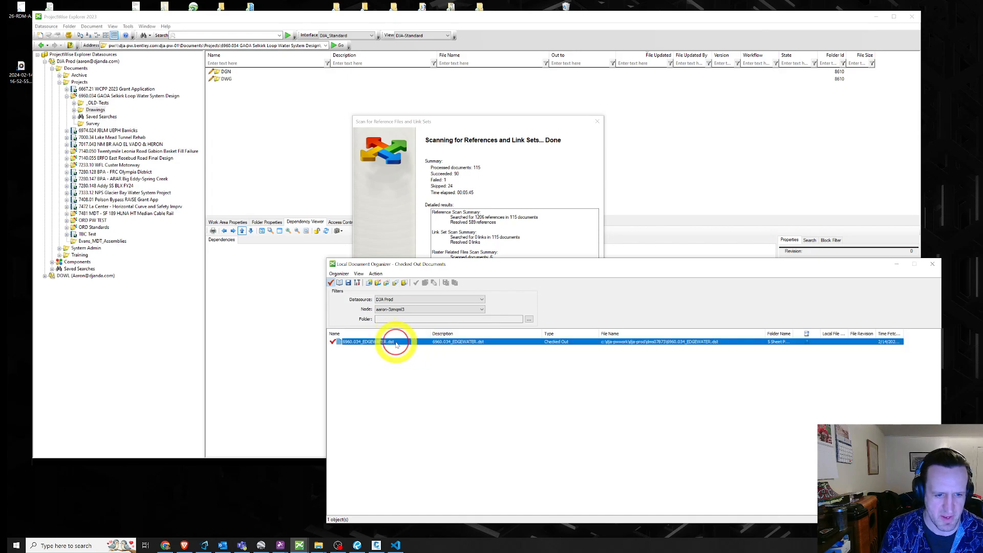
{"action": "right_click", "coordinate": [400, 344]}
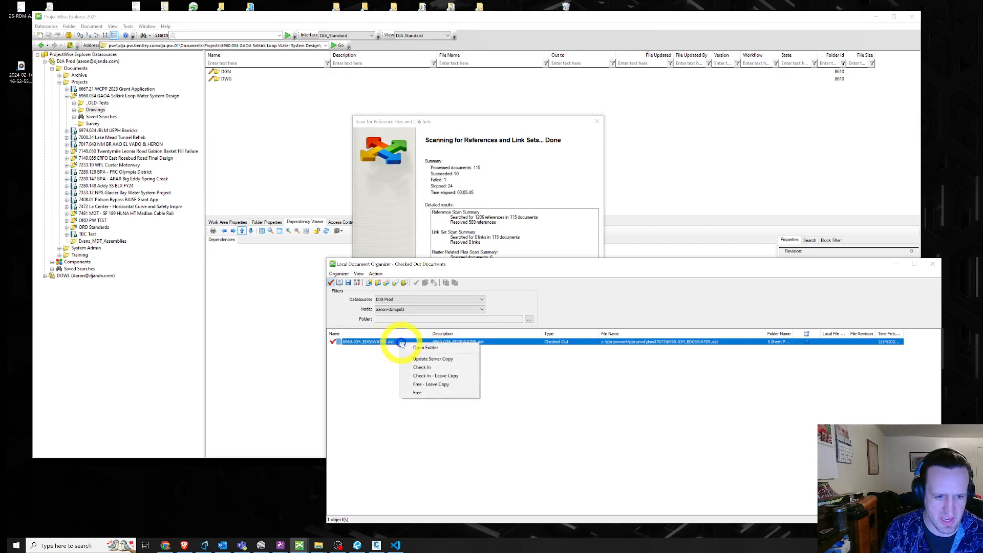
{"action": "left_click", "coordinate": [466, 394]}
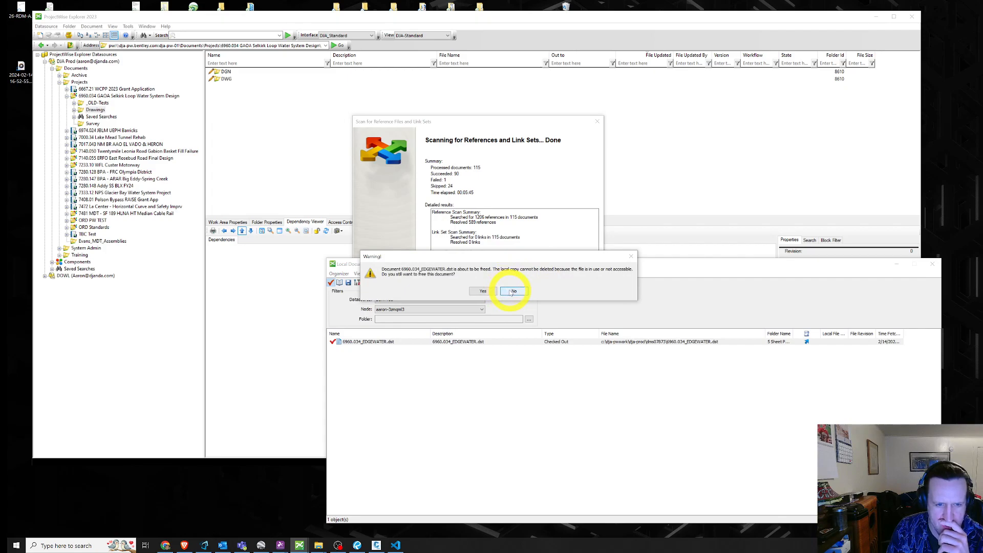
{"action": "left_click", "coordinate": [498, 292]}
Start a reference and link set scan on the project's Drawings folder, covering master and referenced documents and DGN link sets.
{"action": "left_click", "coordinate": [169, 138]}
{"action": "key", "text": "Caps_Lock"}
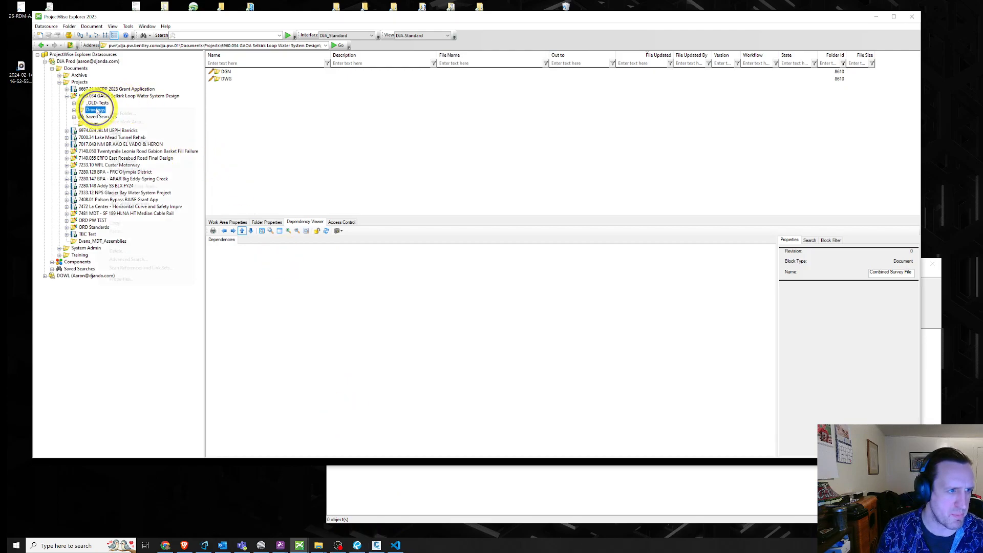
{"action": "right_click", "coordinate": [96, 110]}
{"action": "left_click", "coordinate": [162, 267]}
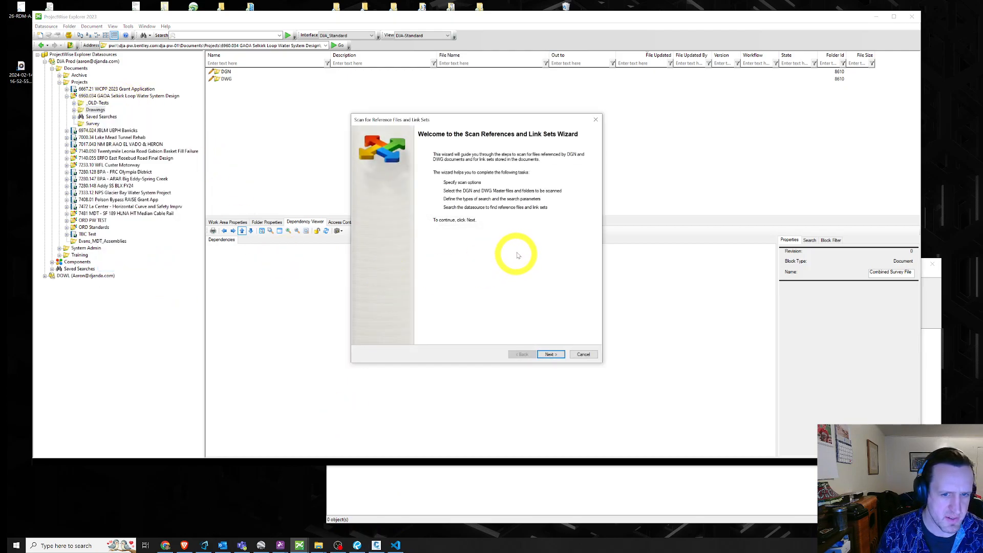
{"action": "left_click", "coordinate": [556, 356]}
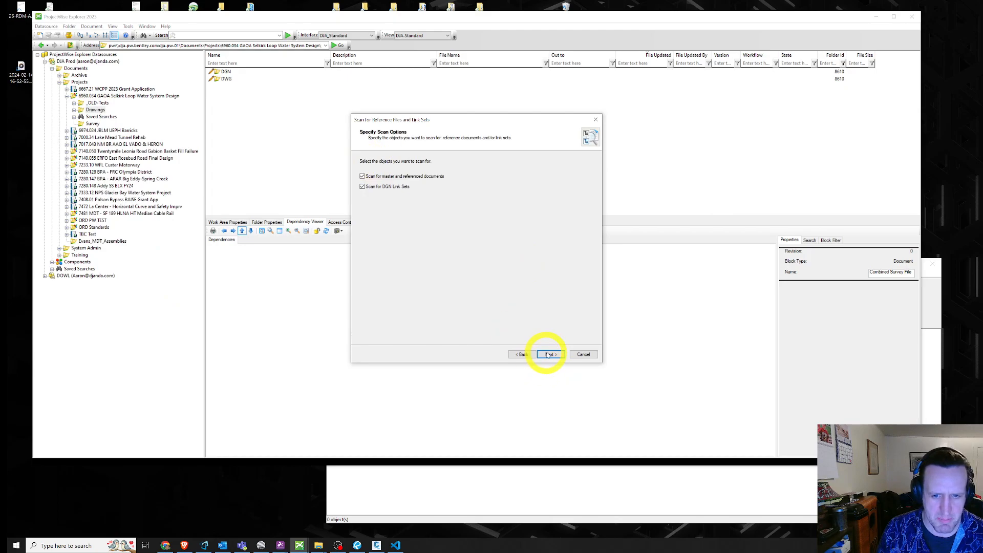
{"action": "left_click", "coordinate": [555, 355]}
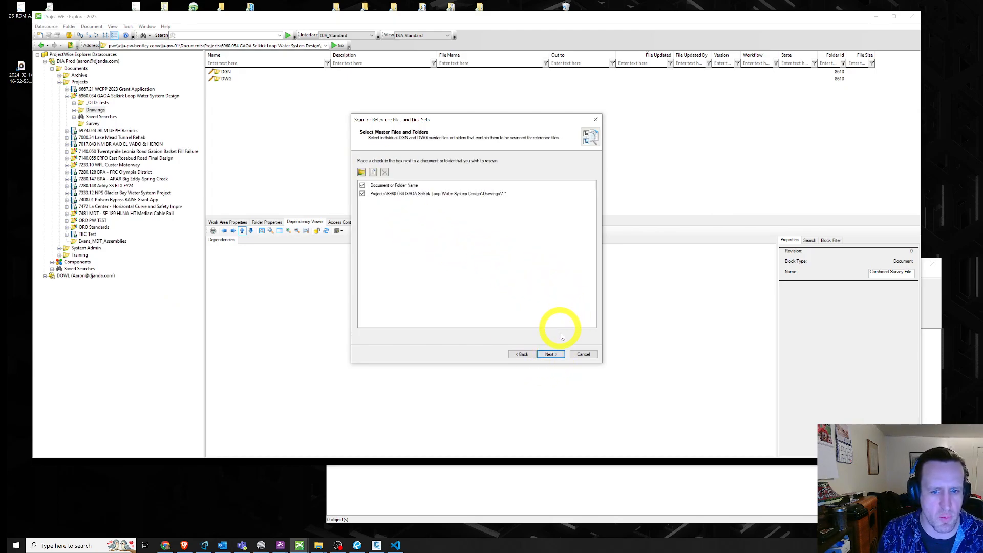
{"action": "left_click", "coordinate": [556, 355]}
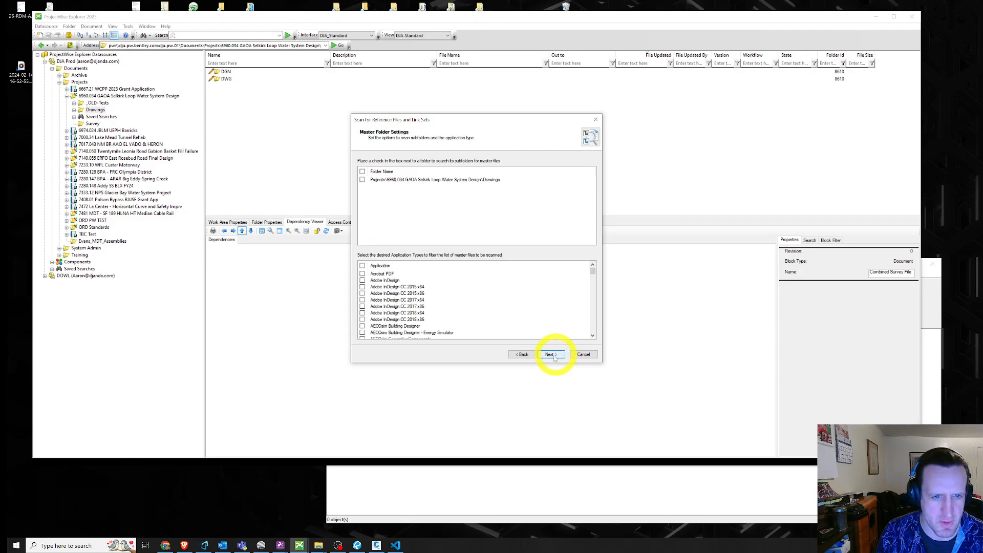
Include the Drawings subfolders in the master file search and select all application types.
{"action": "left_click", "coordinate": [414, 179]}
{"action": "left_click", "coordinate": [362, 172]}
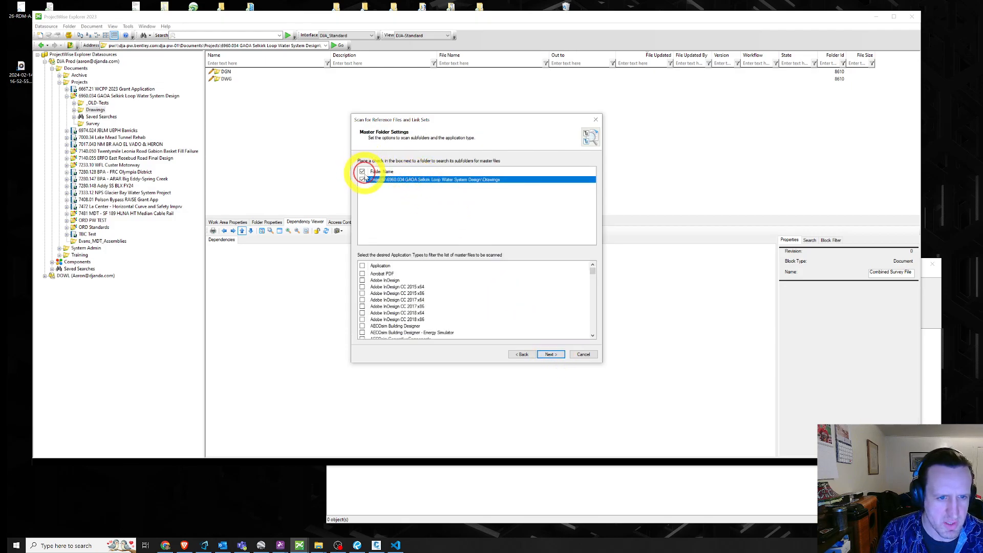
{"action": "left_click", "coordinate": [362, 265]}
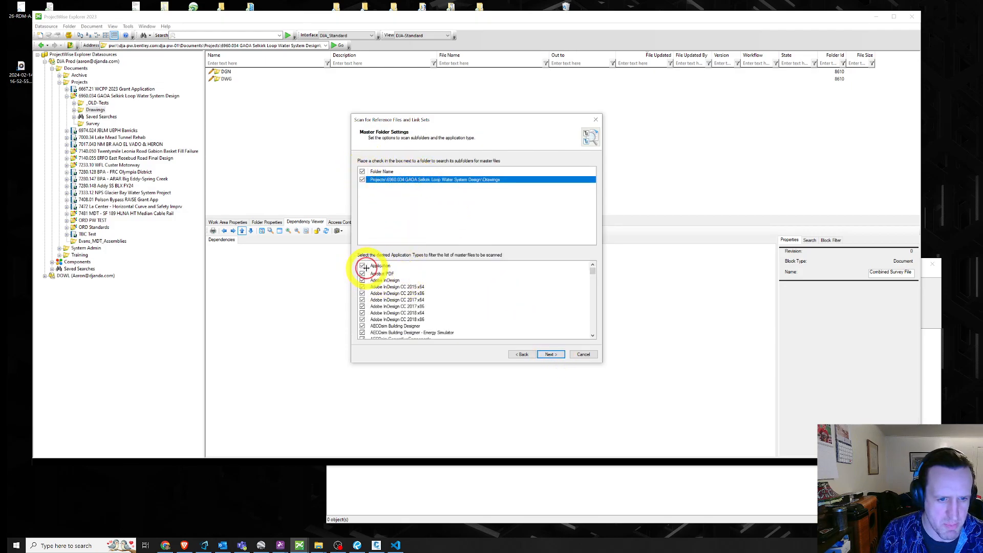
{"action": "left_click", "coordinate": [556, 355]}
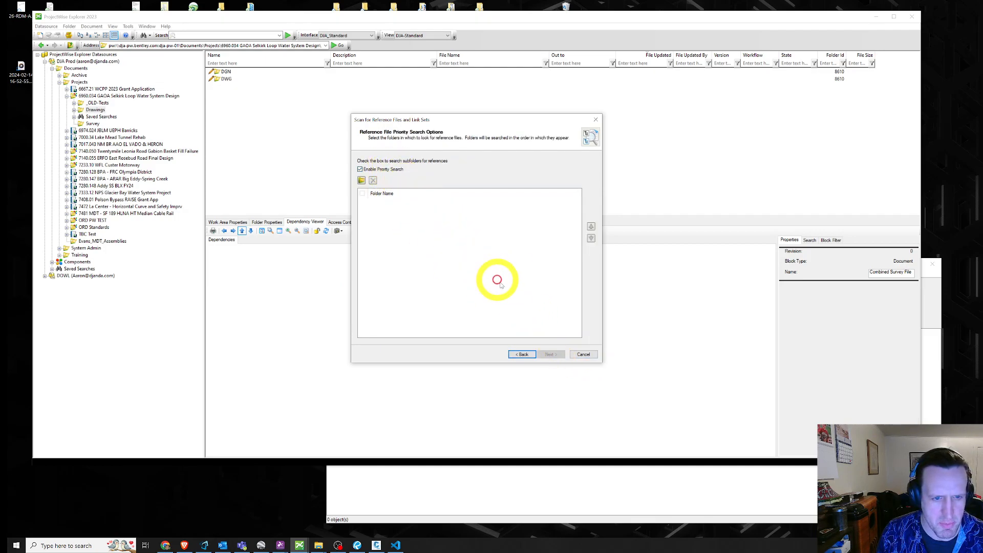
Disable priority search and have the proximity search look through subfolders for references.
{"action": "left_click", "coordinate": [360, 170]}
{"action": "left_click", "coordinate": [554, 355]}
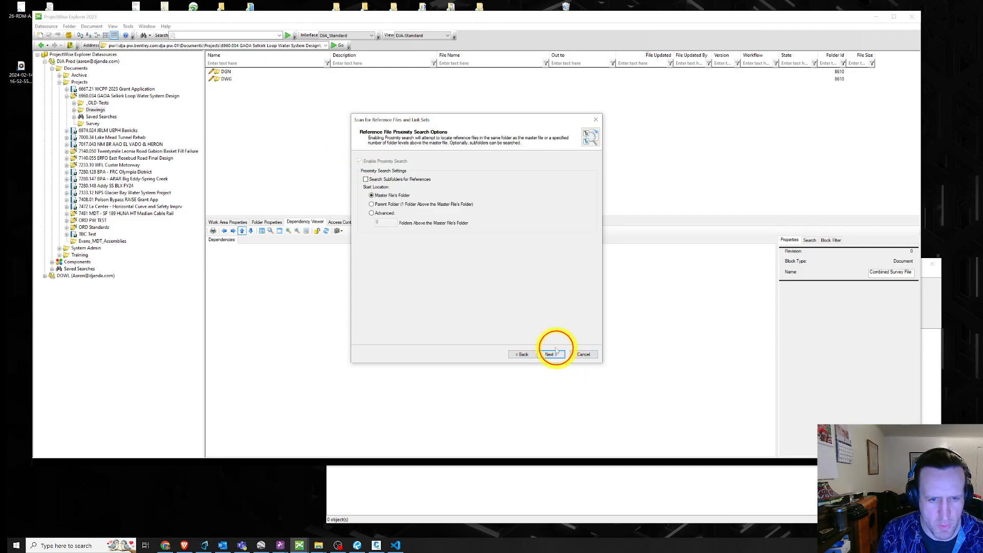
{"action": "left_click", "coordinate": [367, 179]}
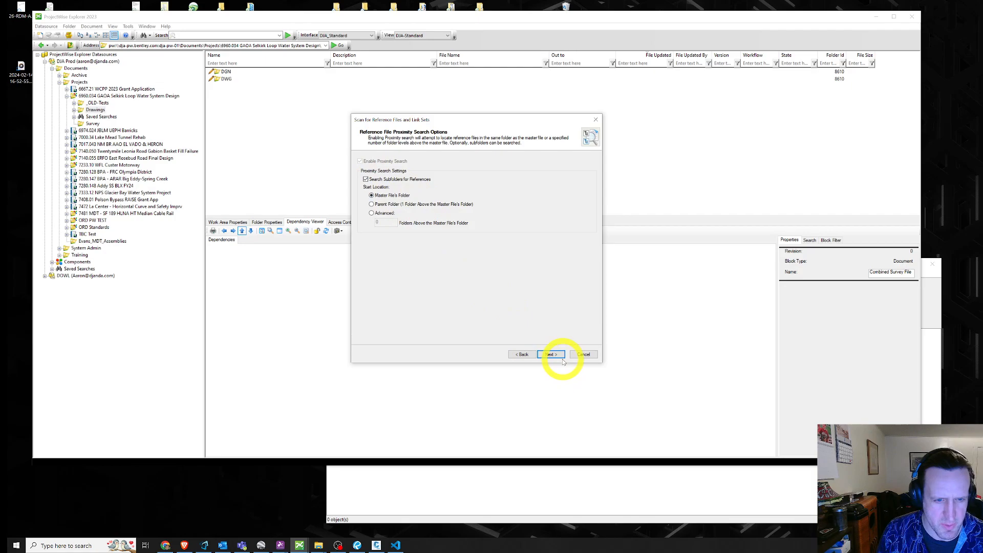
Switch to Civil 3D, dismiss the freed-document warning, close Drawing1 without saving, and exit the program.
{"action": "left_click", "coordinate": [377, 545]}
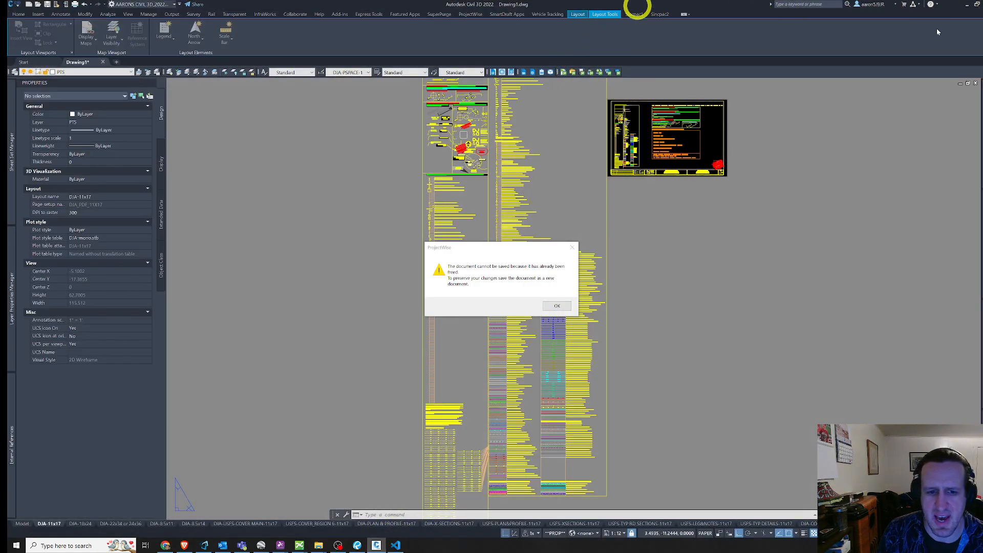
{"action": "left_click", "coordinate": [556, 306]}
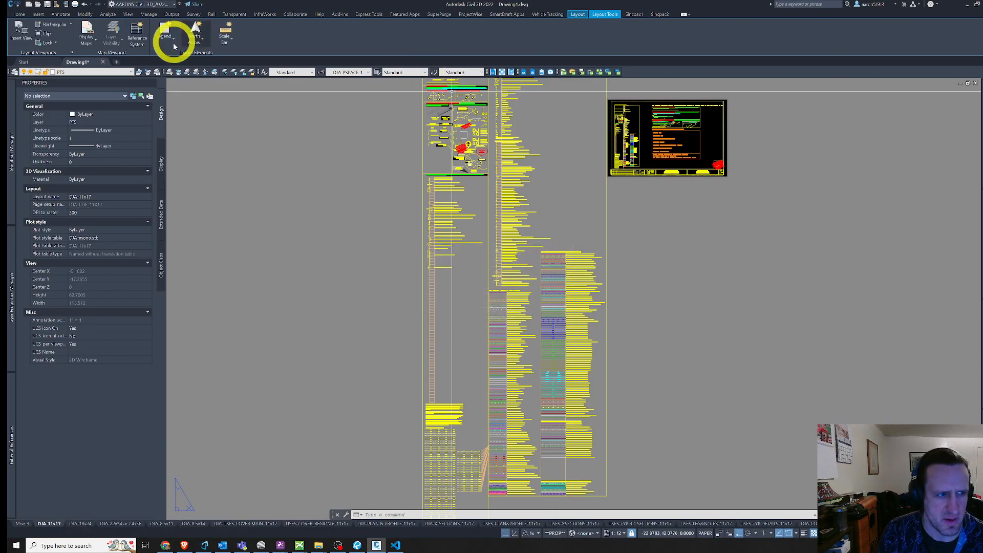
{"action": "left_click", "coordinate": [103, 62]}
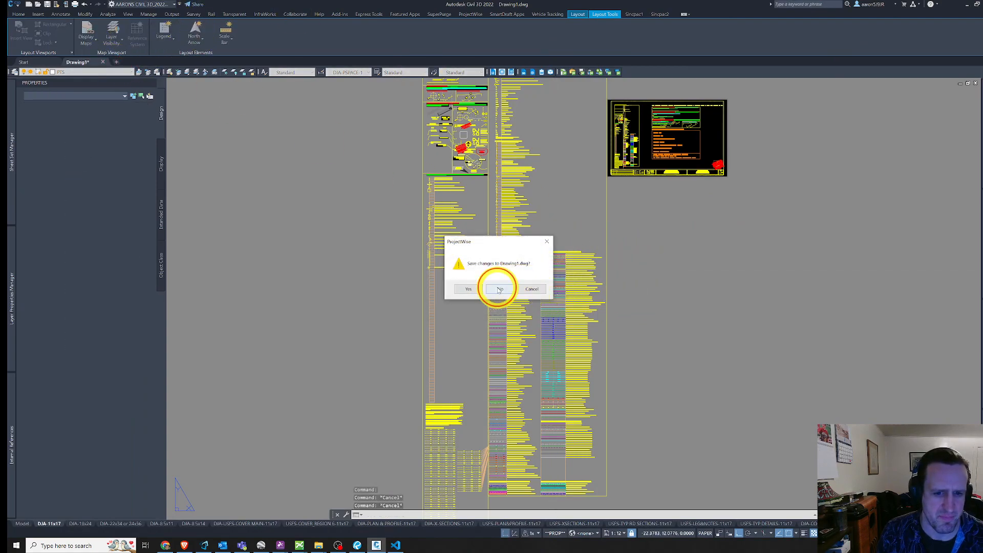
{"action": "left_click", "coordinate": [499, 291]}
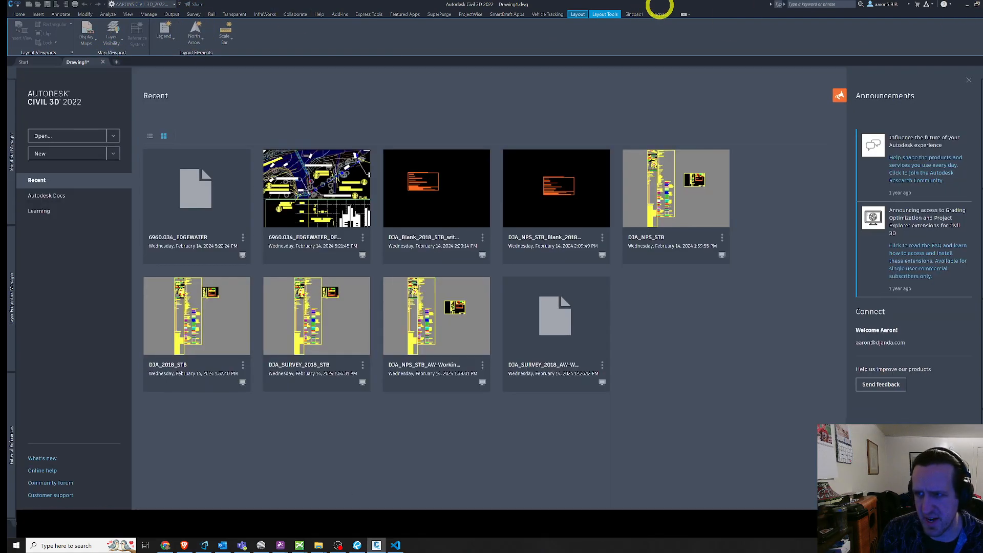
{"action": "left_click", "coordinate": [982, 4]}
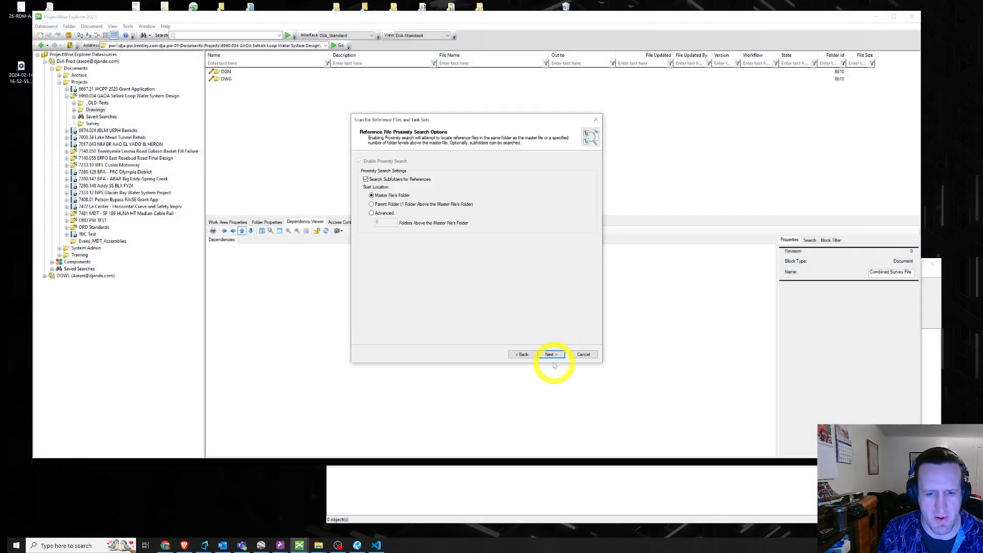
Finish the scan wizard's configuration and run the scan for references and link sets.
{"action": "left_click", "coordinate": [551, 354]}
{"action": "left_click", "coordinate": [551, 354]}
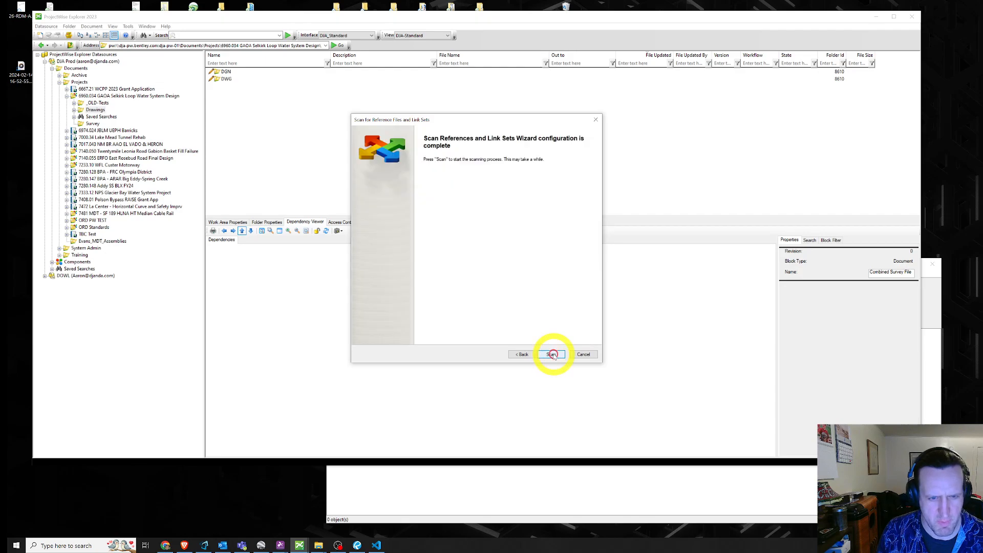
{"action": "left_click", "coordinate": [552, 354]}
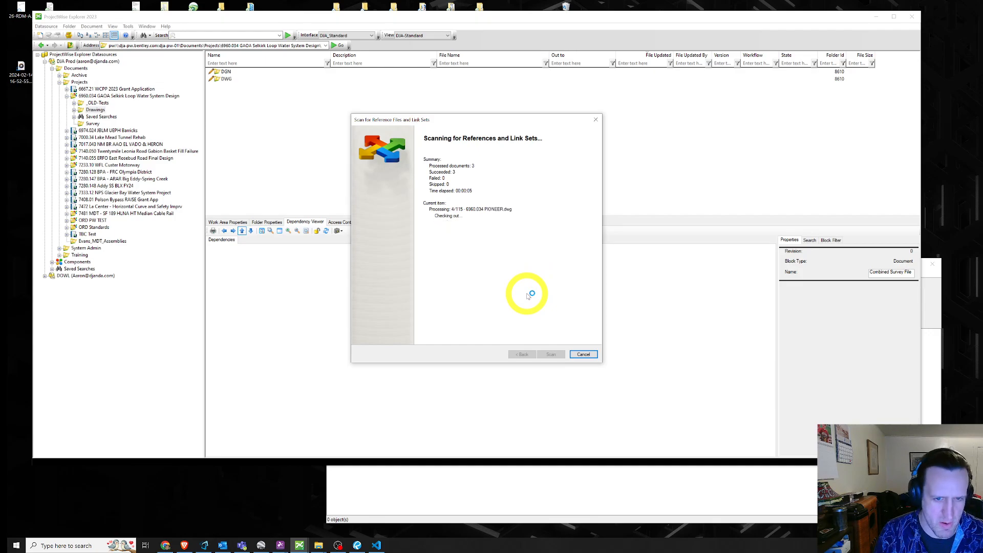
{"action": "key", "text": "Caps_Lock"}
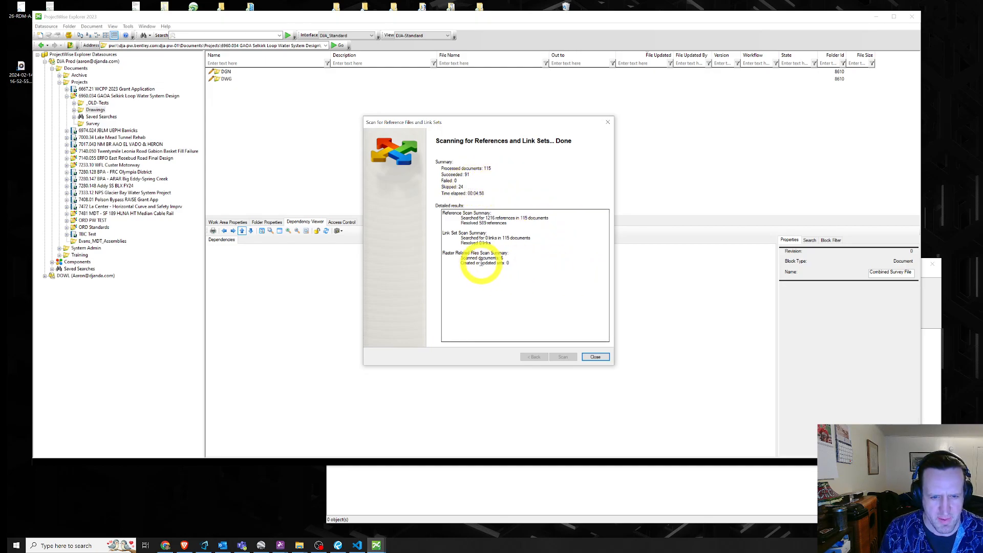
Review the resolved references and link set results in the scan summary, and close the wizard.
{"action": "left_click_drag", "start_coordinate": [499, 242], "coordinate": [456, 233]}
{"action": "left_click", "coordinate": [458, 232]}
{"action": "left_click_drag", "start_coordinate": [520, 226], "coordinate": [459, 220]}
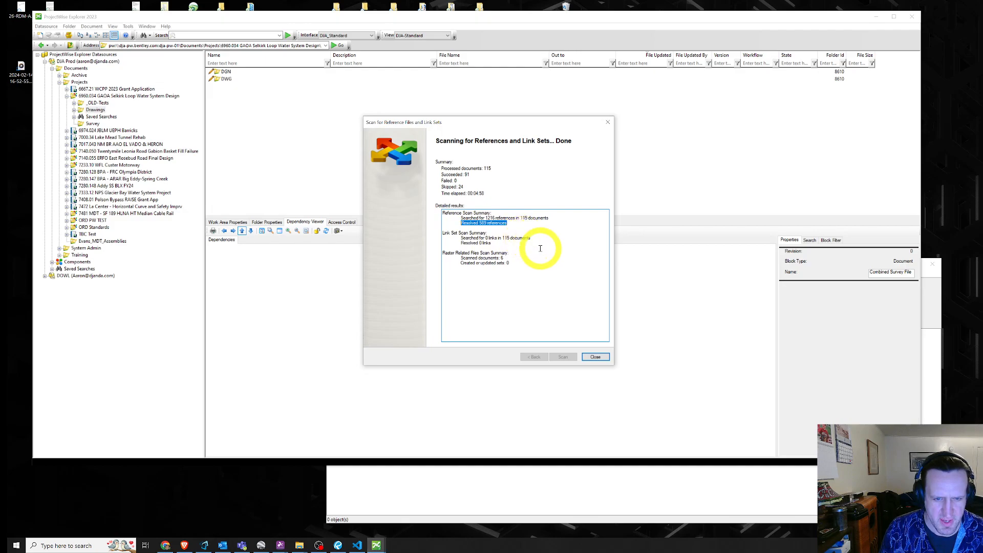
{"action": "left_click", "coordinate": [565, 269]}
{"action": "left_click_drag", "start_coordinate": [453, 223], "coordinate": [538, 300]}
{"action": "left_click", "coordinate": [538, 292]}
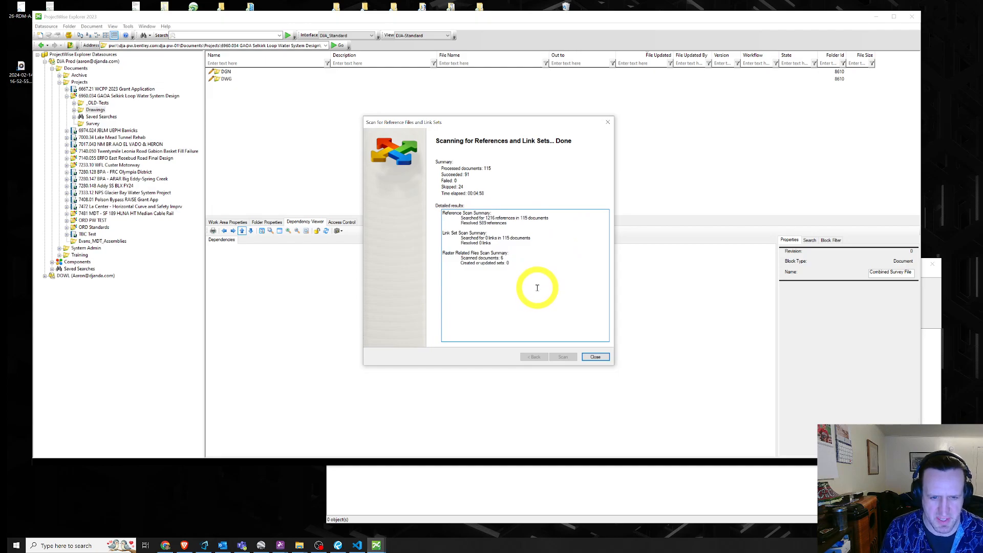
{"action": "left_click", "coordinate": [594, 357]}
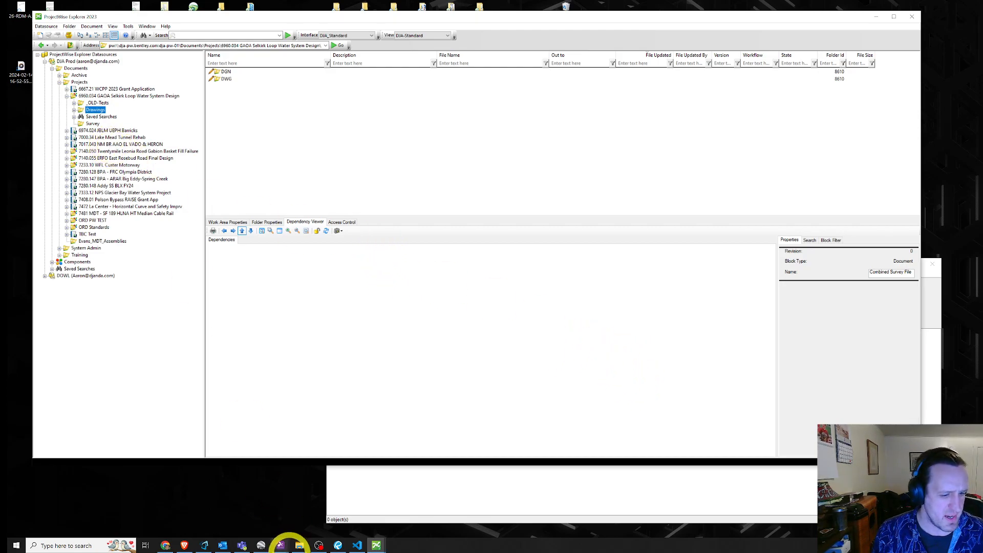
Launch Civil 3D 2022 Imperial and log in to the DJA Prod datasource with Bentley IMS authentication.
{"action": "left_click", "coordinate": [16, 546]}
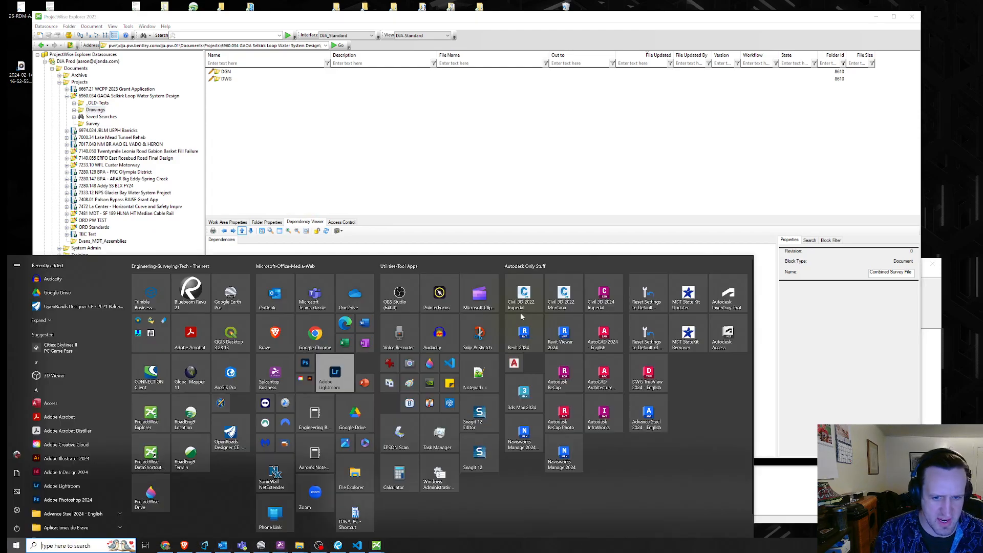
{"action": "left_click", "coordinate": [536, 302]}
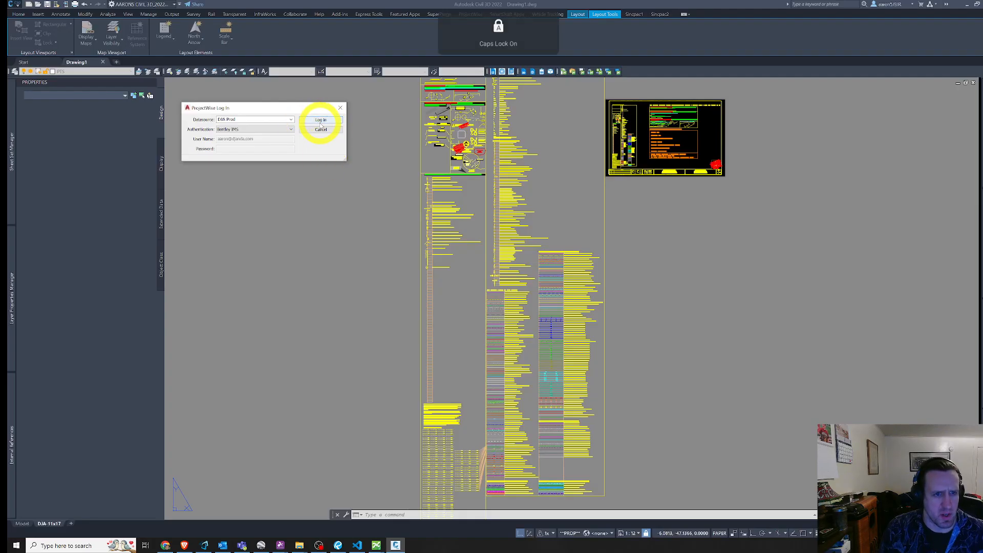
{"action": "left_click", "coordinate": [317, 120]}
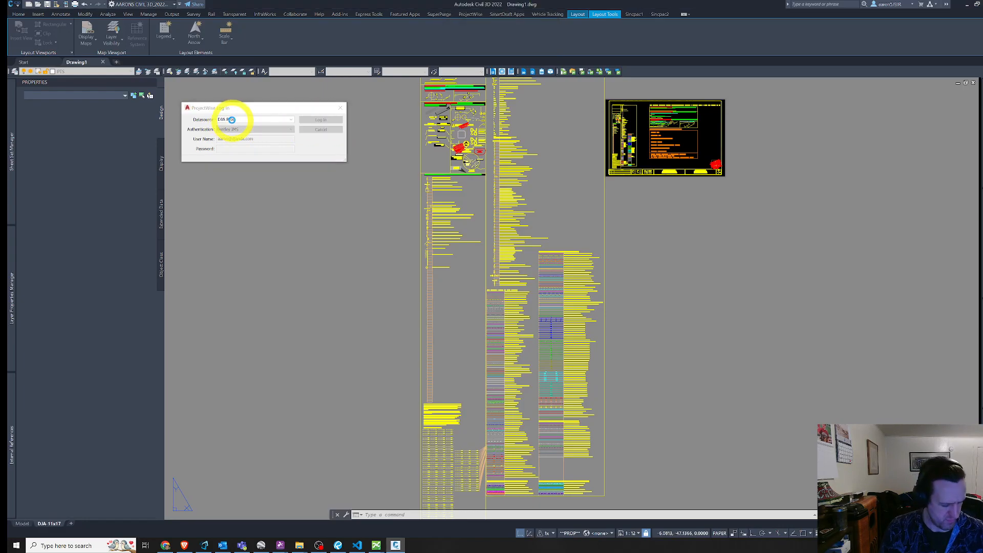
Switch to ProjectWise Explorer and select the DWG folder inside Drawings.
{"action": "mouse_move", "coordinate": [378, 539]}
{"action": "left_click", "coordinate": [355, 515]}
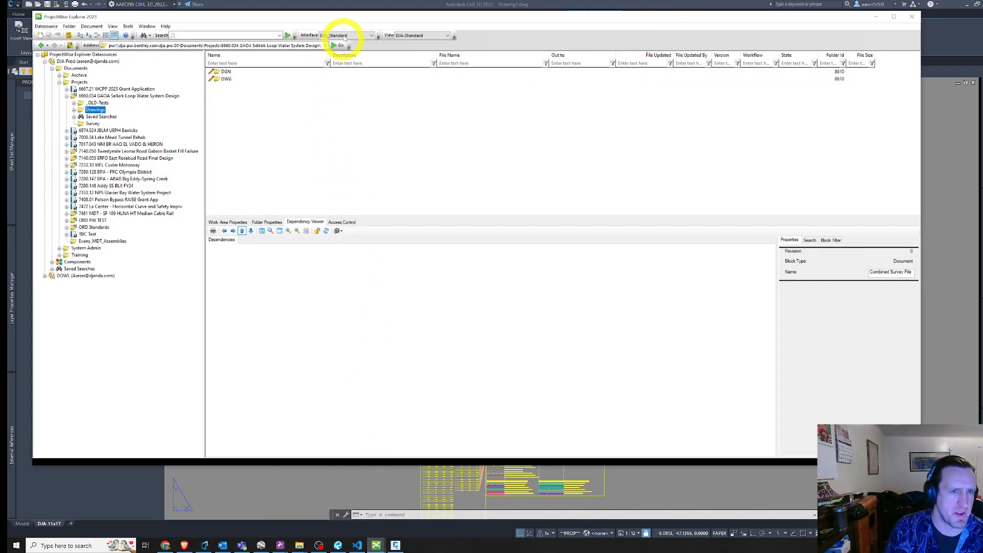
{"action": "left_click_drag", "start_coordinate": [348, 16], "coordinate": [354, 21]}
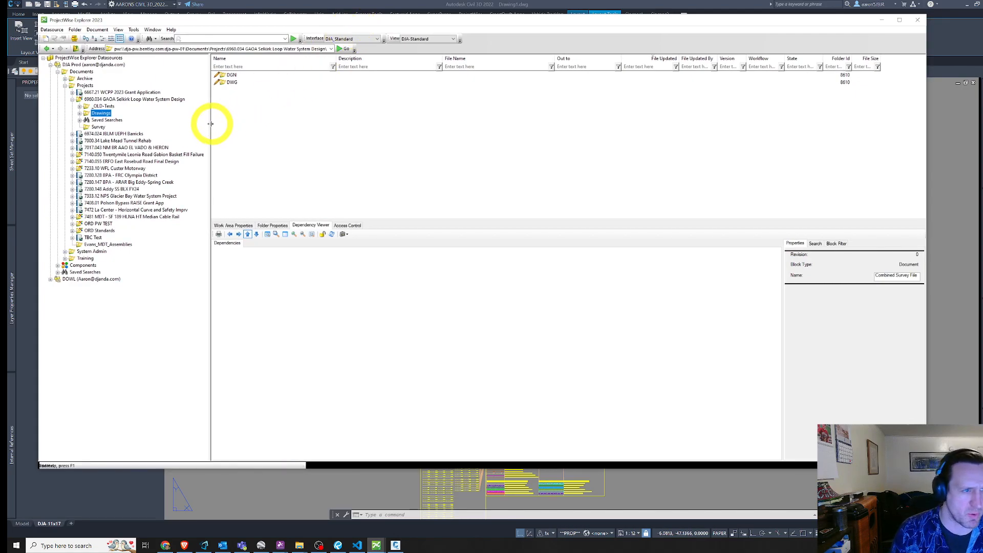
{"action": "left_click", "coordinate": [238, 84]}
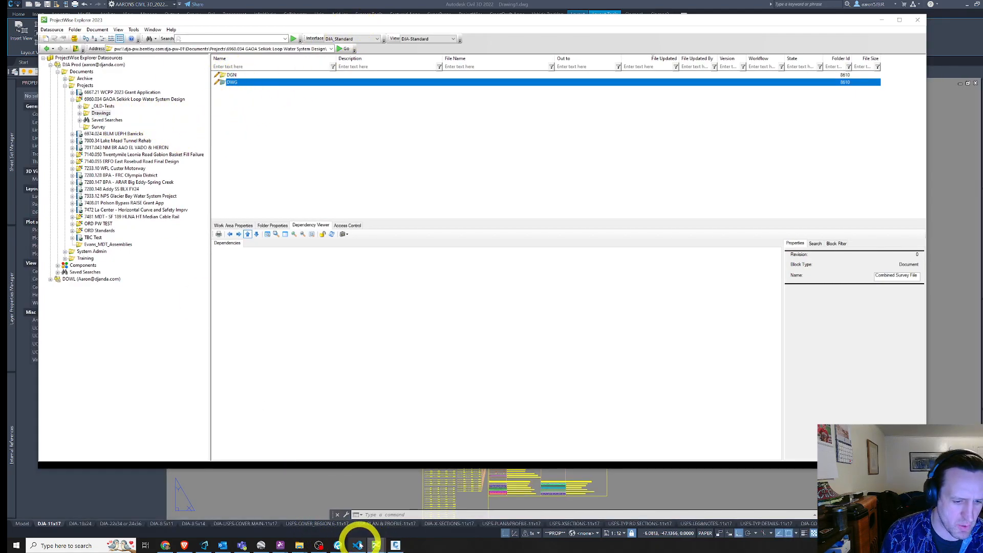
Switch to Bluebeam Revu and read section 4.1 on importing a Civil 3D project in the Best Practices guide, then minimize it.
{"action": "left_click", "coordinate": [338, 544]}
{"action": "left_click_drag", "start_coordinate": [467, 273], "coordinate": [471, 295]}
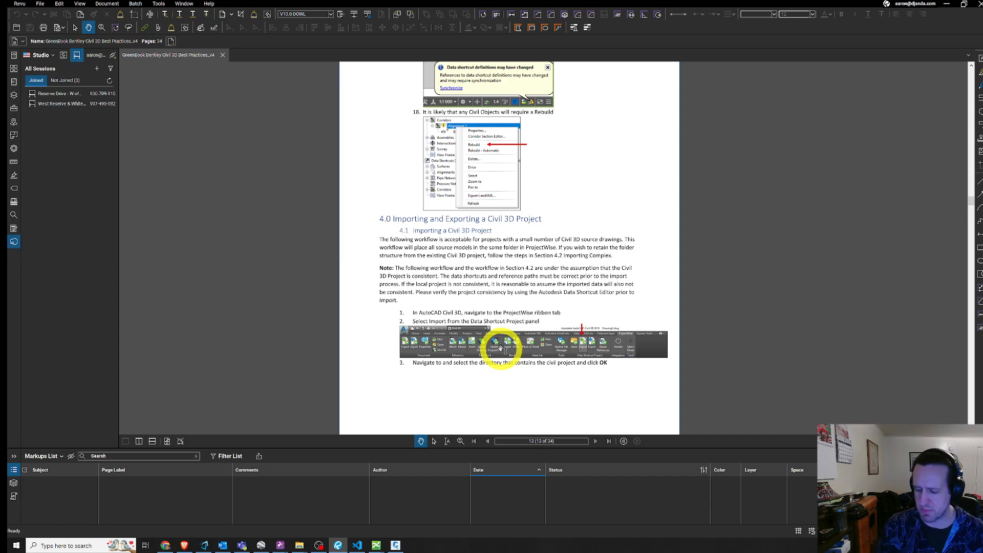
{"action": "key", "text": "Caps_Lock"}
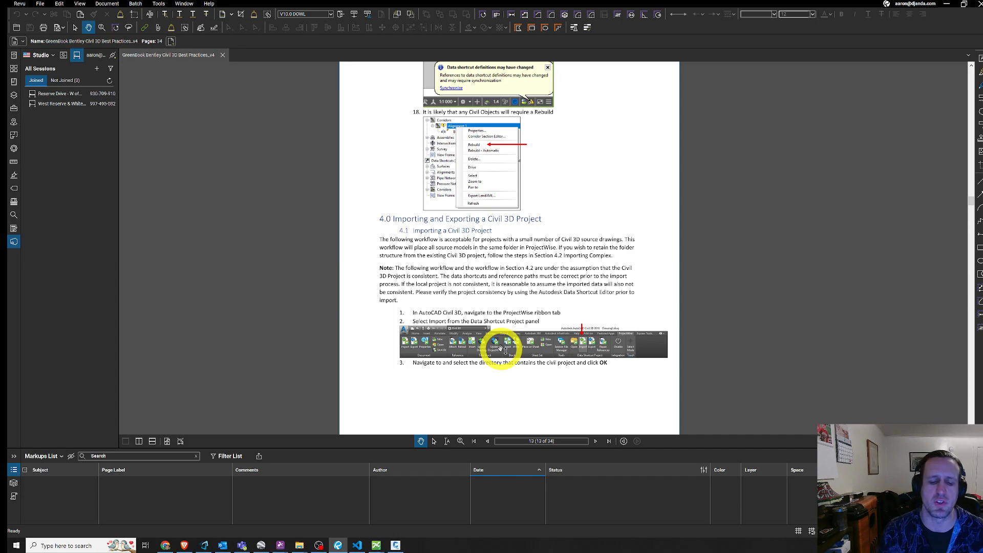
{"action": "left_click", "coordinate": [544, 441]}
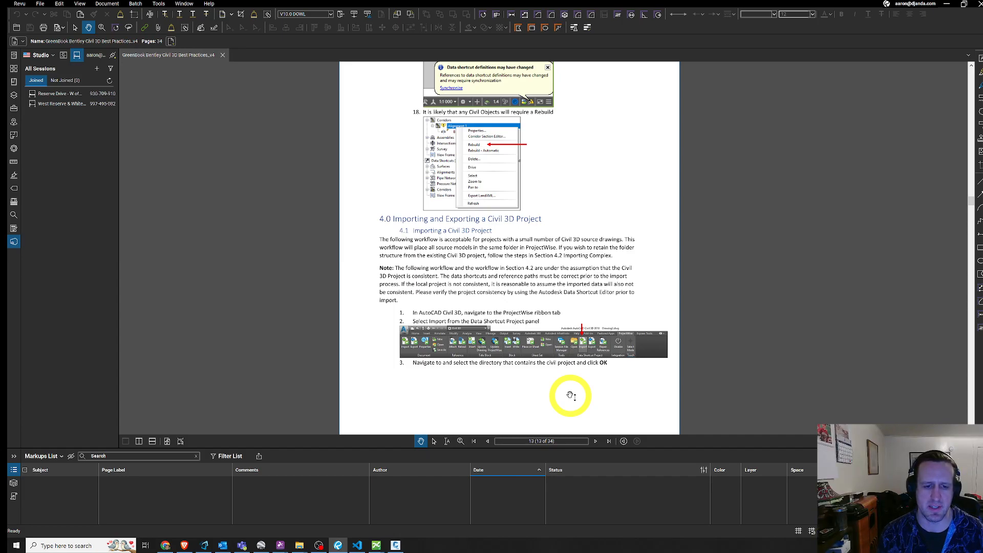
{"action": "scroll", "coordinate": [594, 384], "scroll_direction": "down", "scroll_amount": 1}
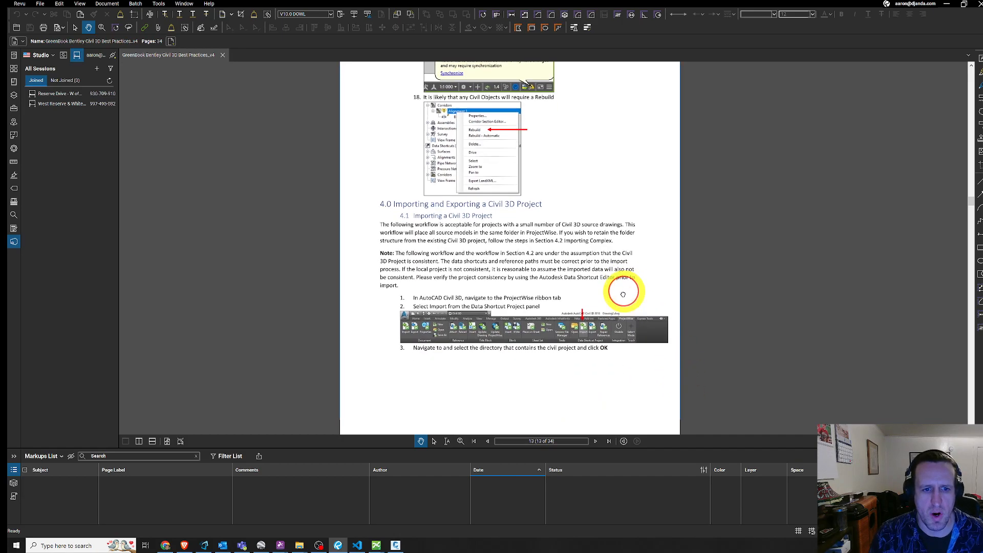
{"action": "left_click", "coordinate": [948, 5]}
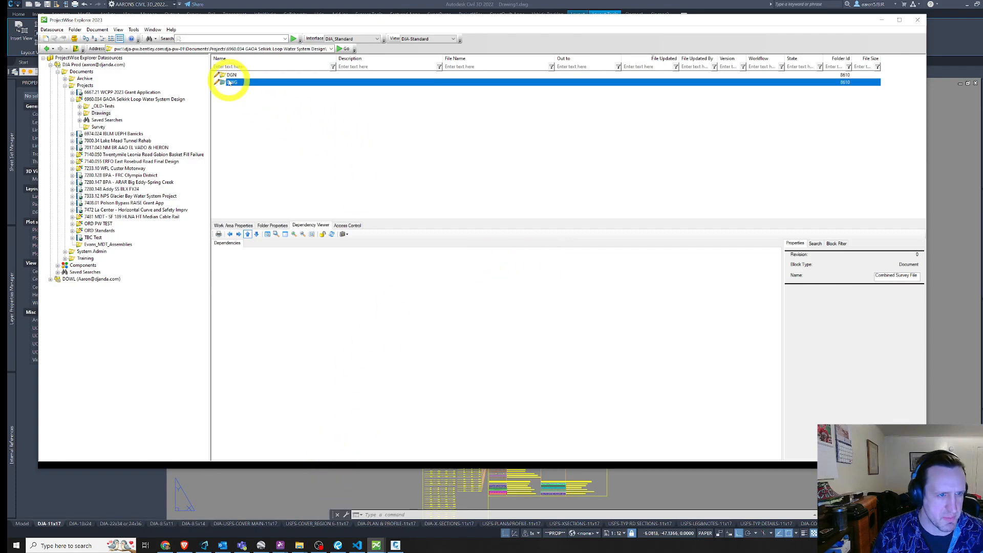
Browse the DWG folder's Civil subfolder, checking 1 Site Maps and opening the 2 Design folder.
{"action": "double_click", "coordinate": [231, 82]}
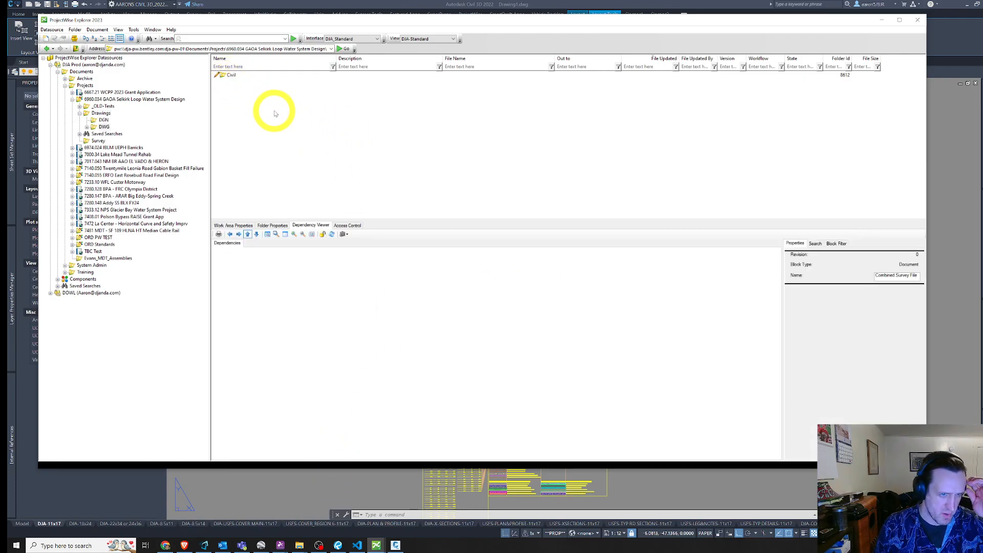
{"action": "double_click", "coordinate": [241, 75]}
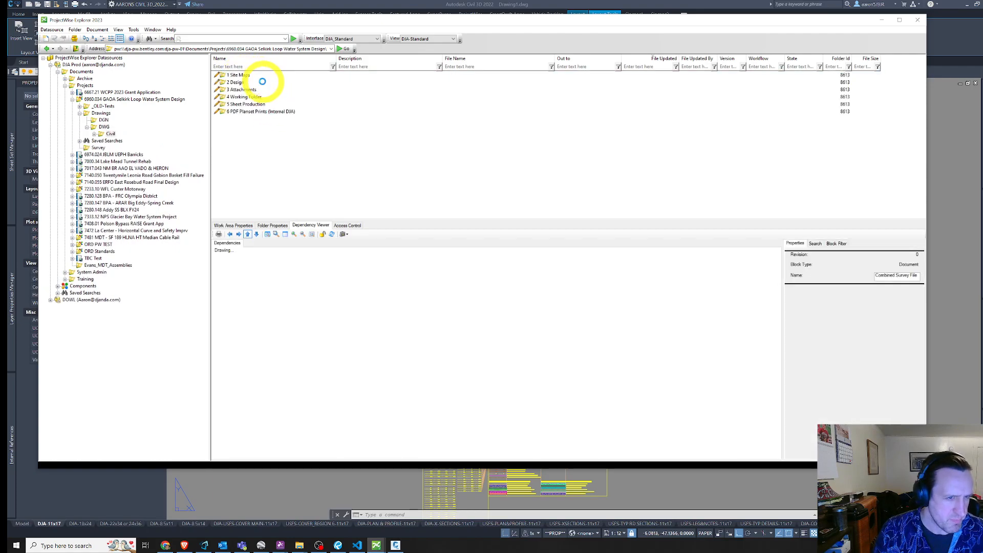
{"action": "left_click", "coordinate": [255, 82]}
{"action": "double_click", "coordinate": [257, 83]}
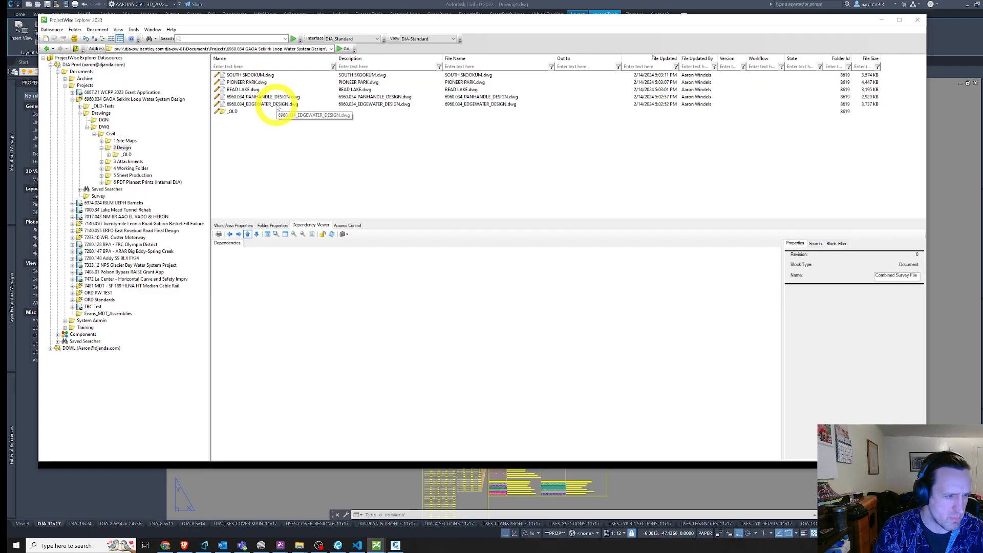
{"action": "key", "text": "BackSpace"}
{"action": "double_click", "coordinate": [240, 75]}
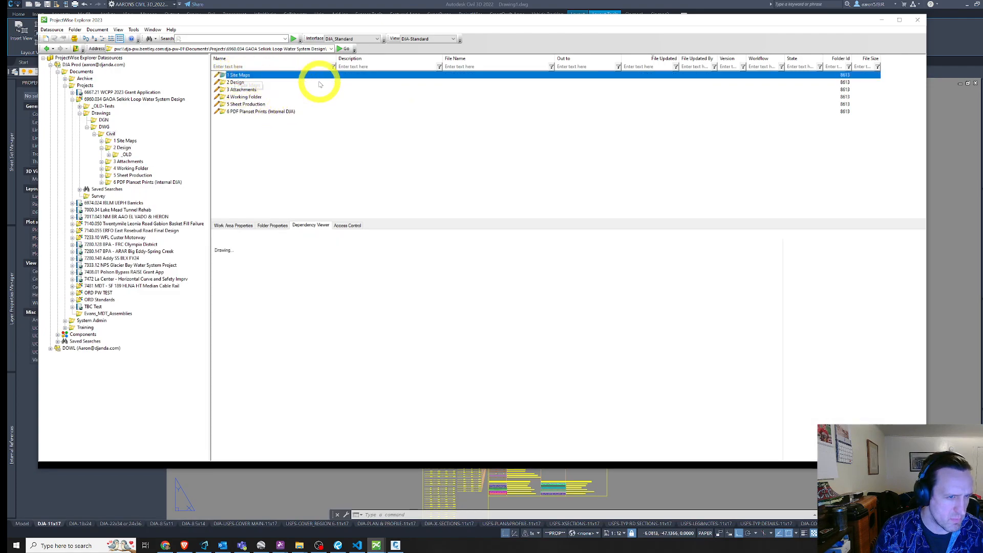
{"action": "key", "text": "BackSpace"}
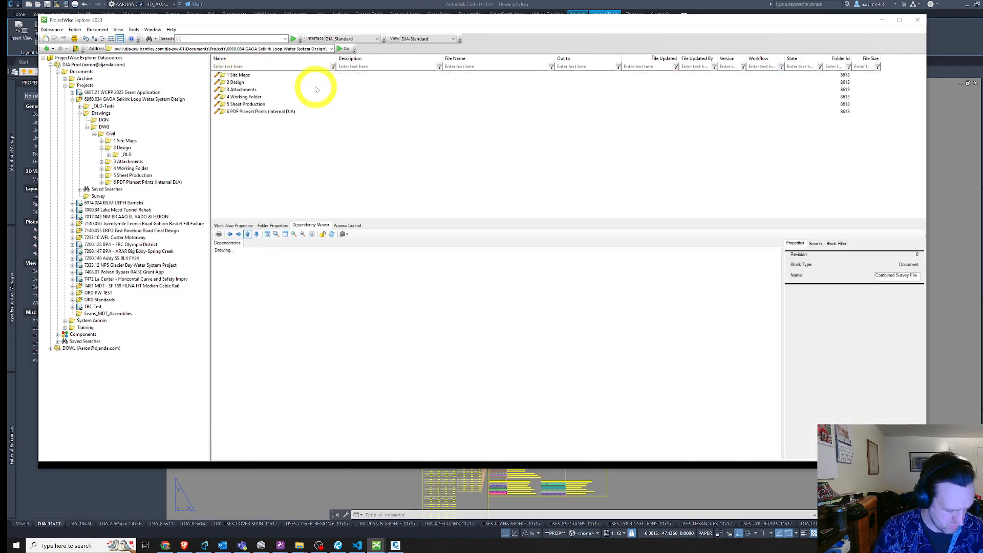
{"action": "double_click", "coordinate": [246, 83]}
{"action": "key", "text": "Caps_Lock"}
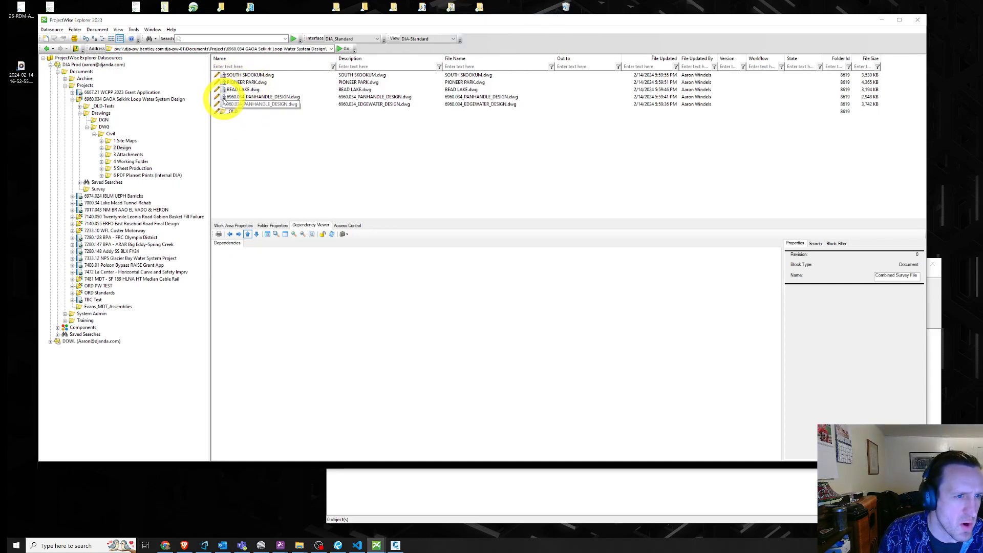
Examine the dependencies of the Panhandle and Edgewater design drawings, including Edgewater's title block reference.
{"action": "left_click", "coordinate": [226, 97]}
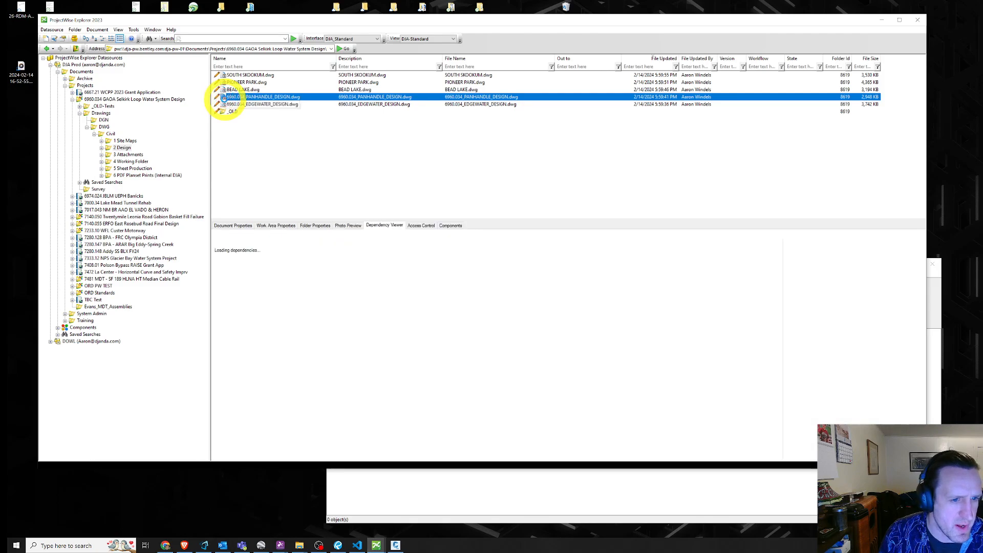
{"action": "left_click", "coordinate": [292, 104]}
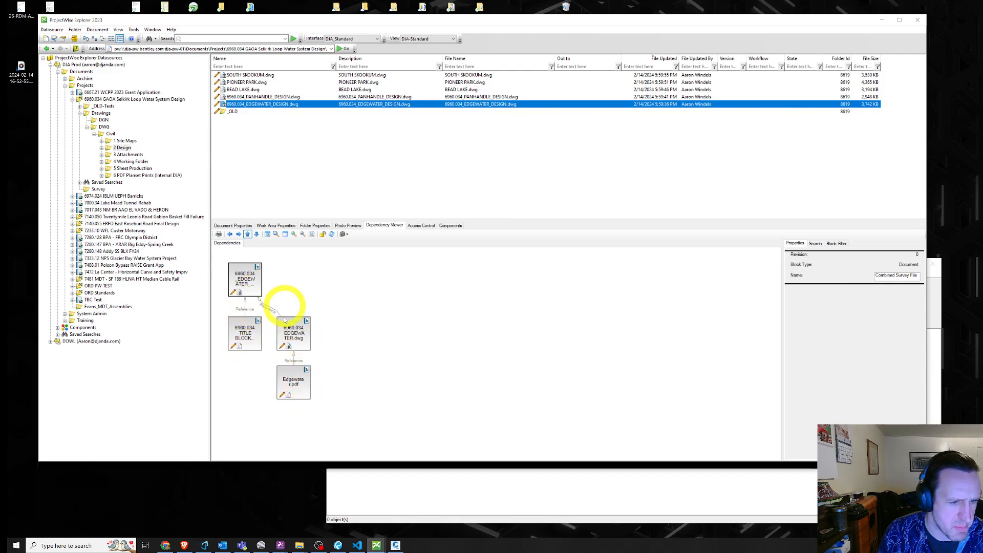
{"action": "left_click", "coordinate": [247, 279]}
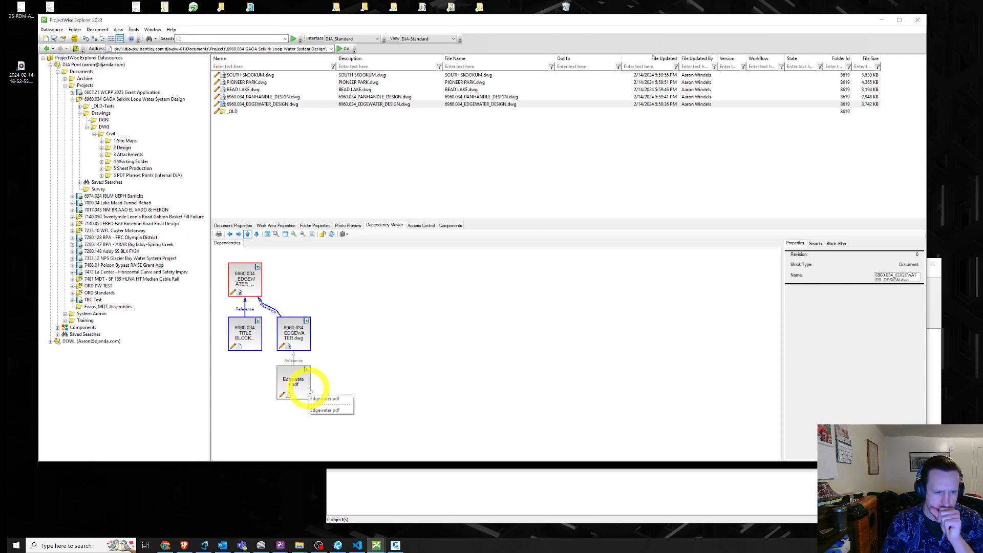
{"action": "left_click", "coordinate": [245, 333]}
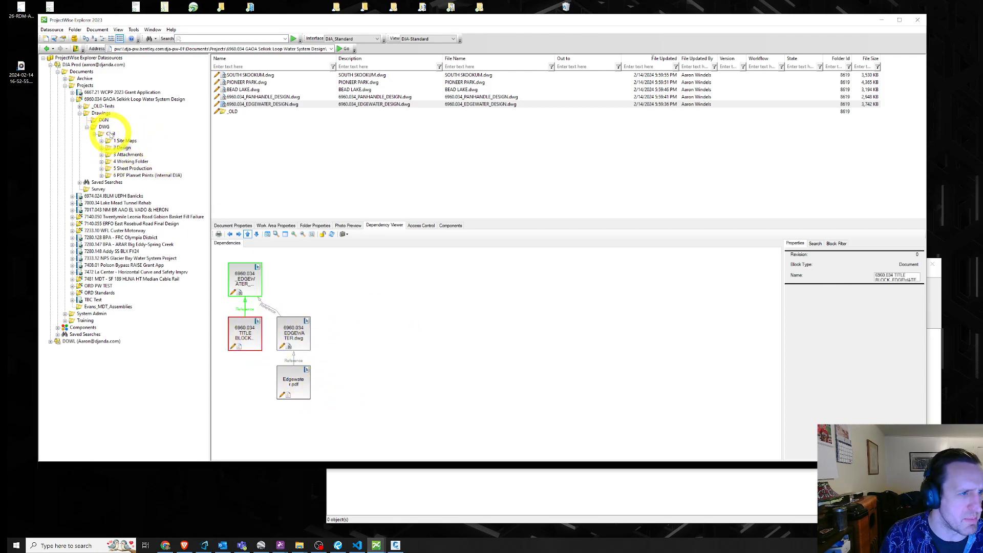
Try to start a references and link sets scan on the Drawings folder.
{"action": "right_click", "coordinate": [108, 113]}
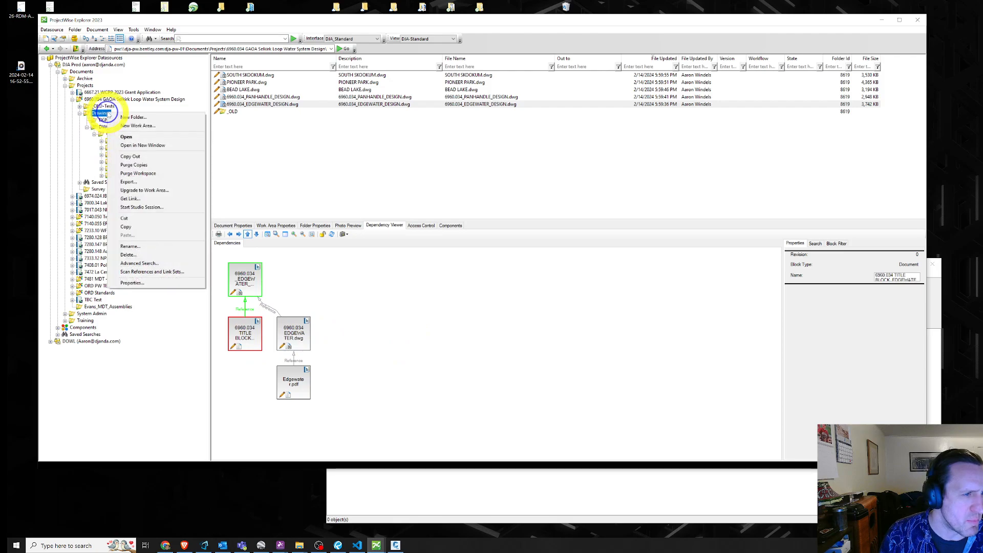
{"action": "left_click", "coordinate": [194, 276]}
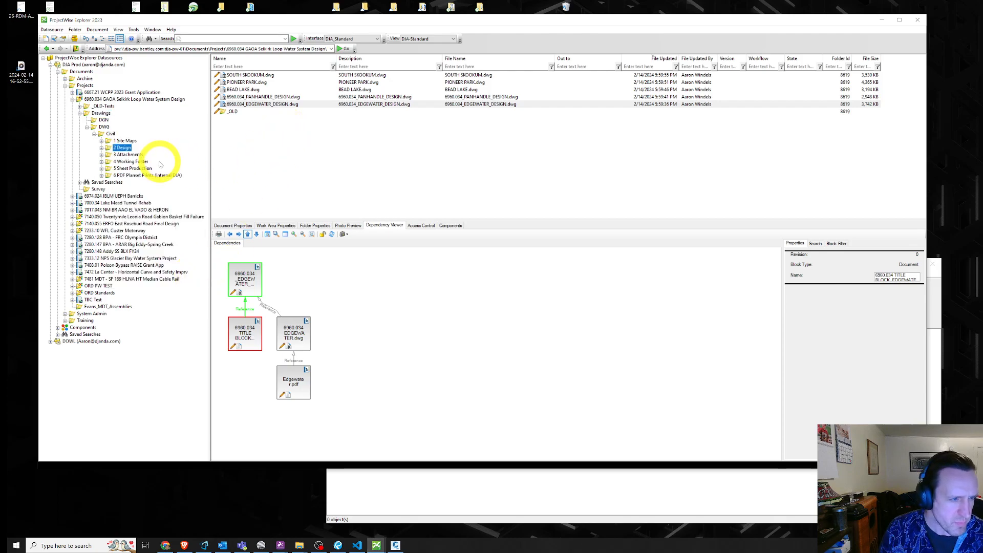
Examine the dependencies of the Edgewater, Panhandle, Skookum, Pioneer and Bead drawings in the 1 Site Maps folder.
{"action": "double_click", "coordinate": [126, 140]}
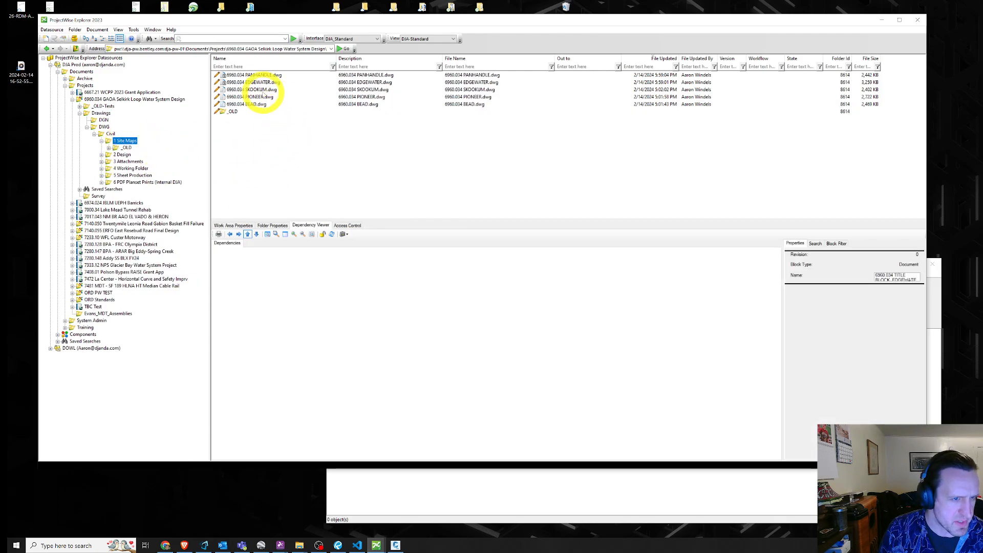
{"action": "left_click", "coordinate": [256, 82]}
{"action": "left_click", "coordinate": [249, 330]}
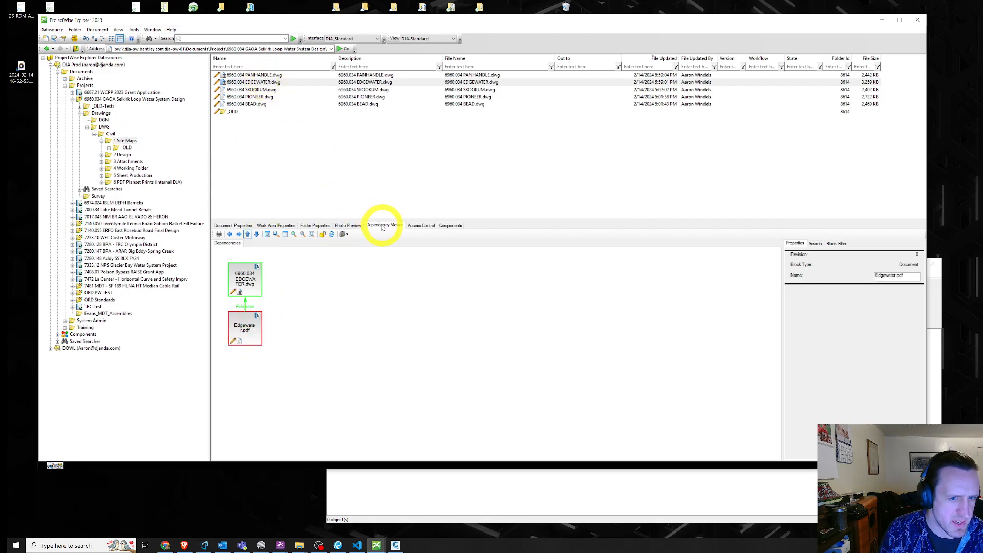
{"action": "left_click", "coordinate": [262, 75]}
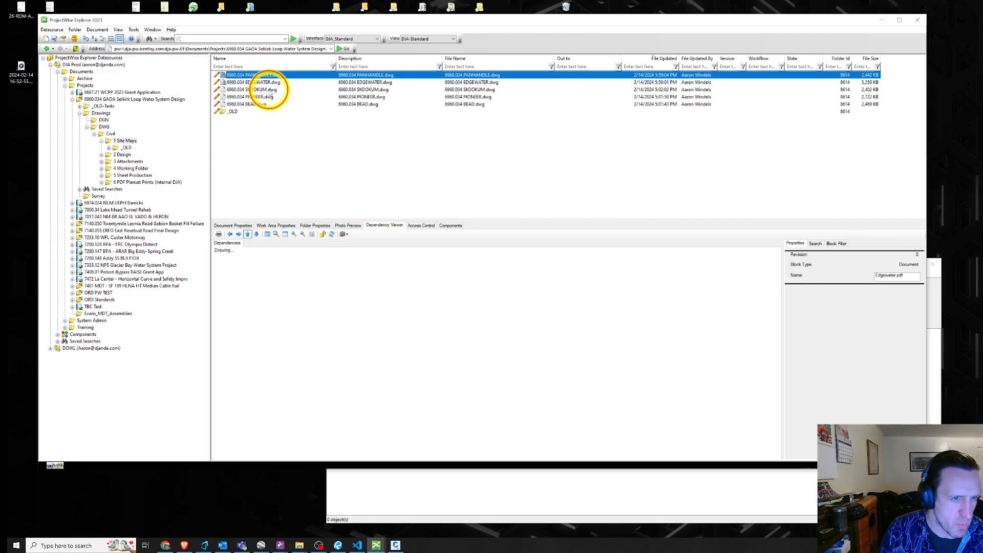
{"action": "left_click", "coordinate": [269, 90]}
{"action": "left_click", "coordinate": [264, 97]}
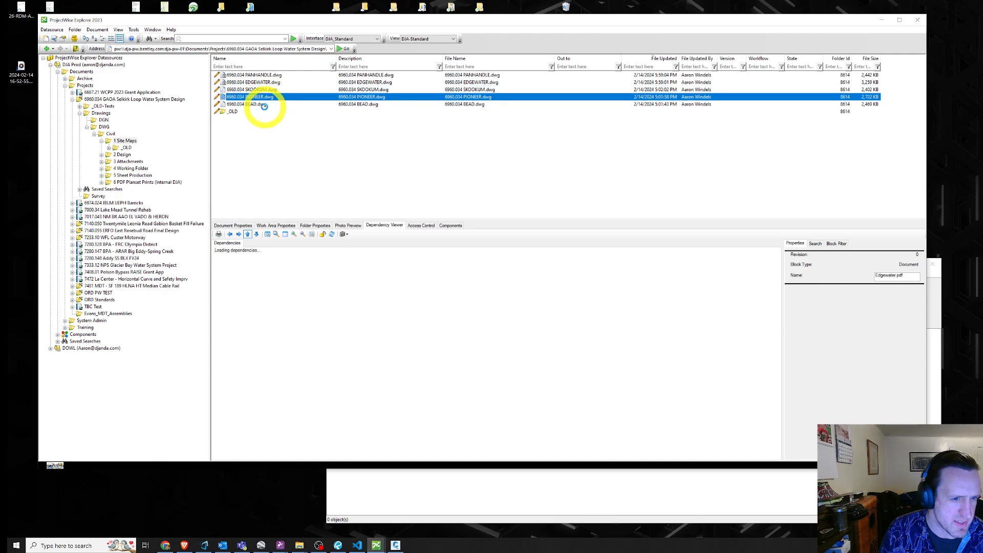
{"action": "left_click", "coordinate": [265, 105]}
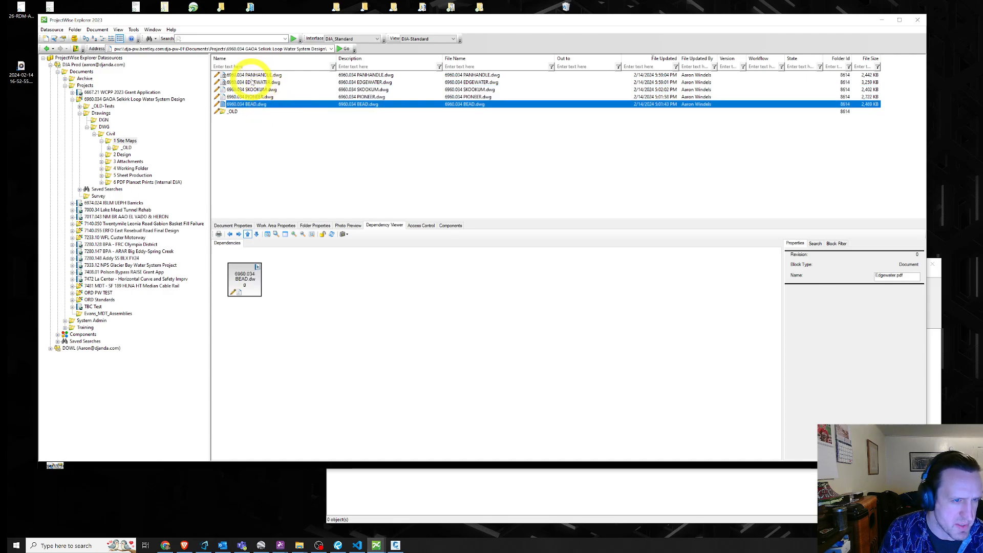
Check the 3 Attachments folder, open 5 Sheet Production, and widen its Name column to show full file names.
{"action": "left_click", "coordinate": [129, 161]}
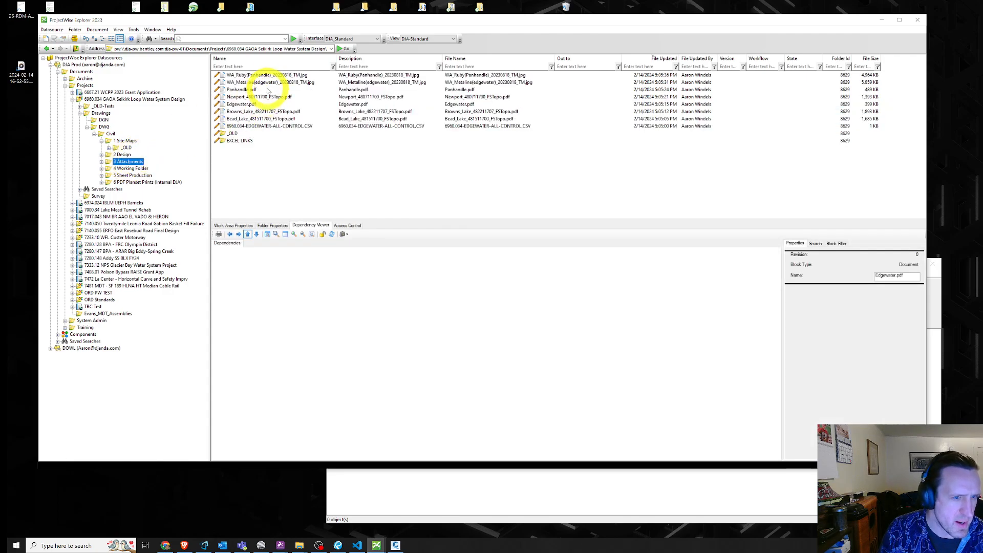
{"action": "left_click", "coordinate": [142, 175]}
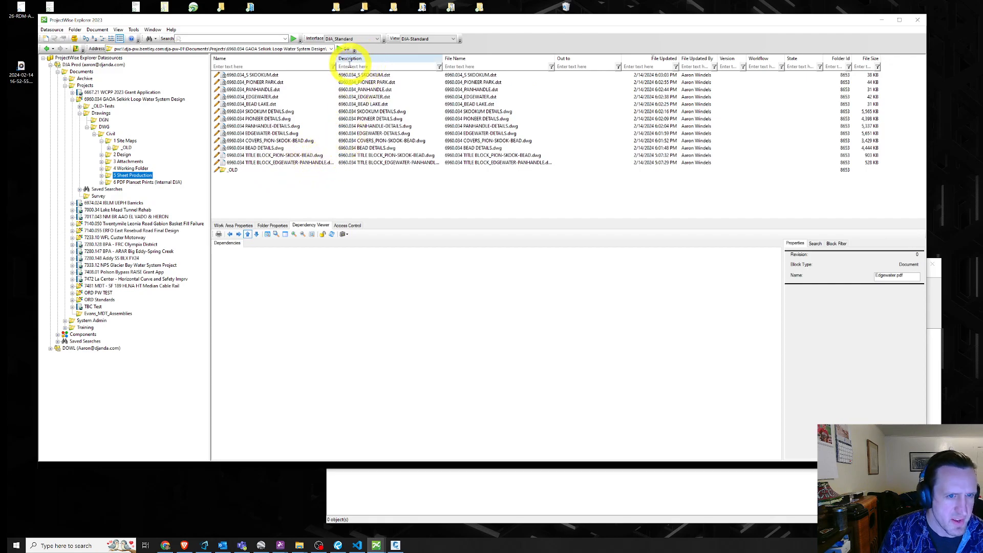
{"action": "left_click_drag", "start_coordinate": [336, 58], "coordinate": [359, 59]}
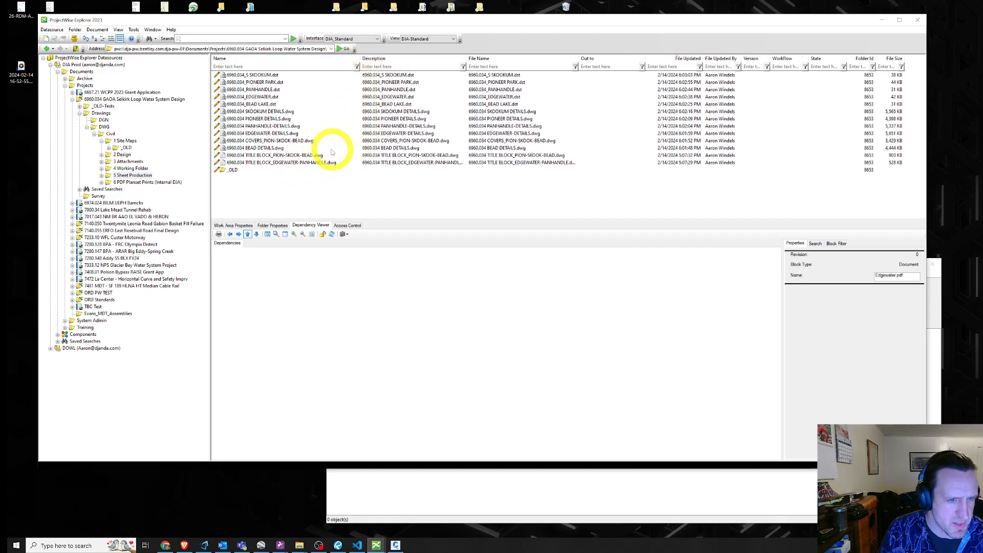
Examine the dependencies of the Pioneer Park, S Skookum and Edgewater sheet sets and the Edgewater details drawing.
{"action": "left_click", "coordinate": [270, 83]}
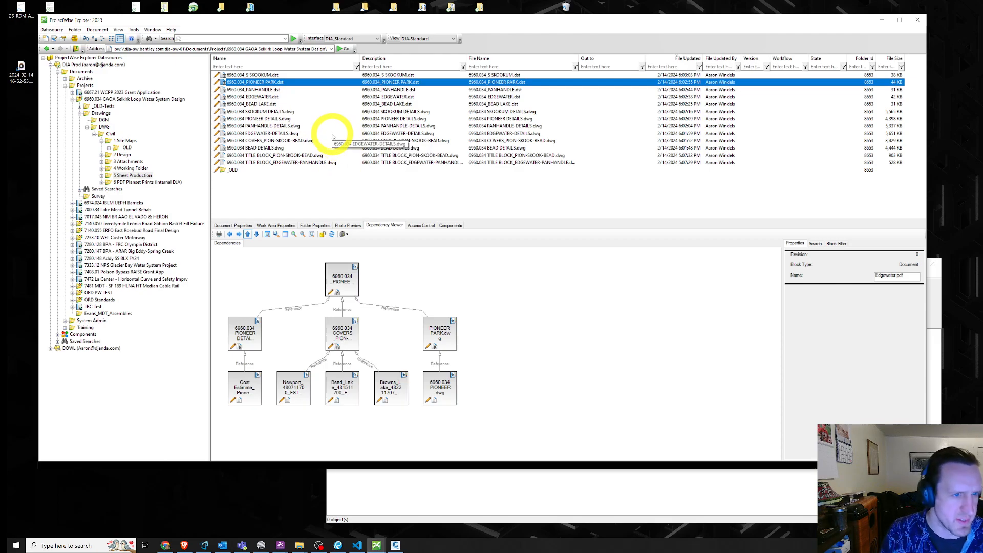
{"action": "left_click", "coordinate": [274, 75]}
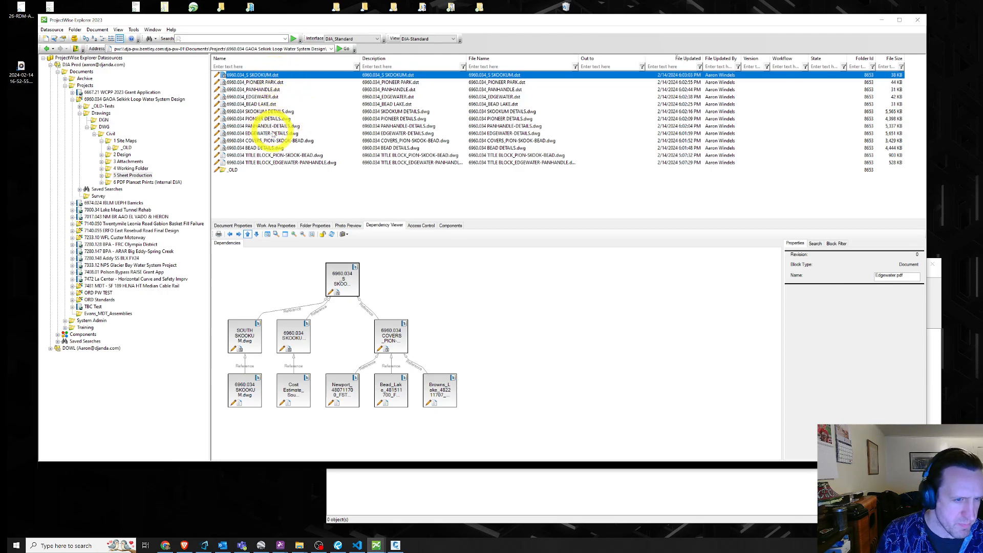
{"action": "left_click", "coordinate": [285, 134]}
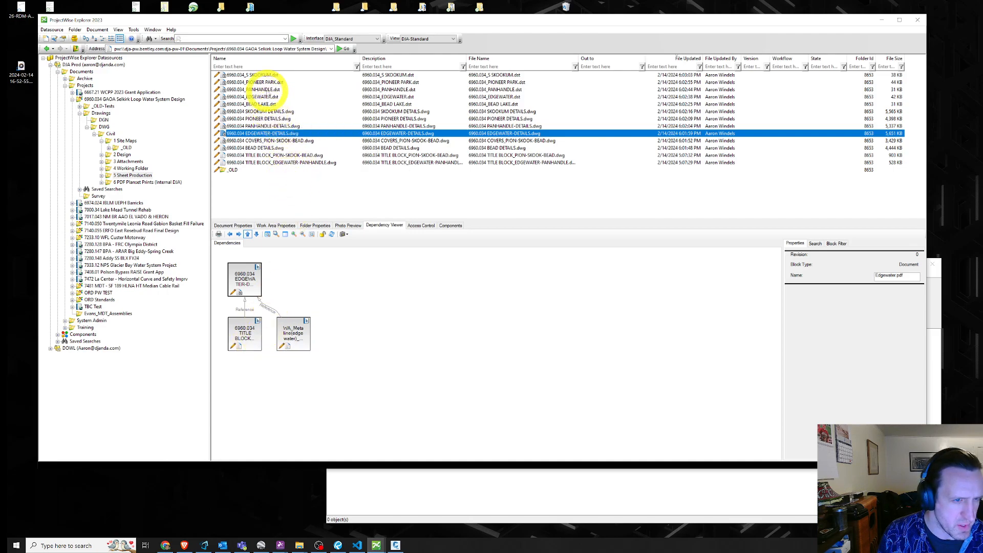
{"action": "left_click", "coordinate": [265, 97]}
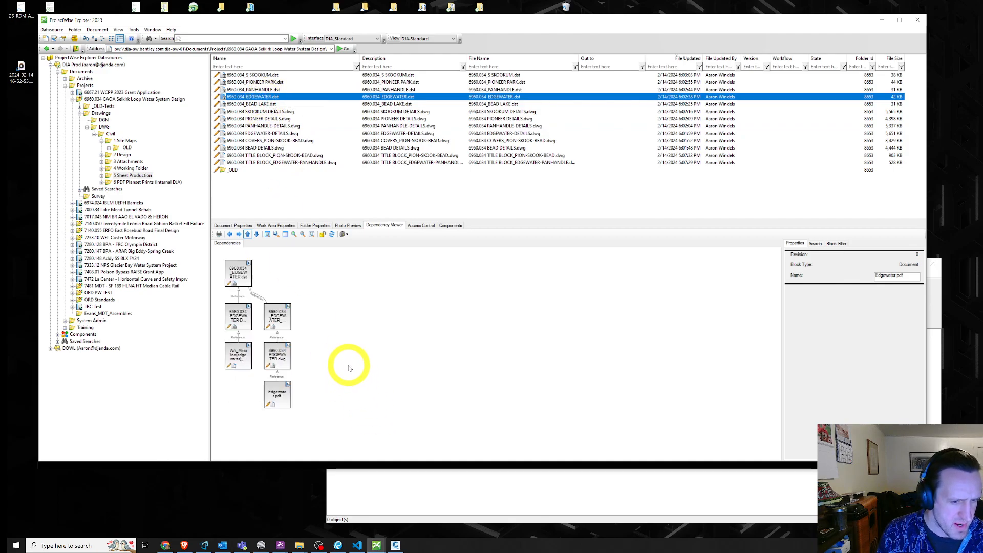
{"action": "left_click", "coordinate": [252, 276]}
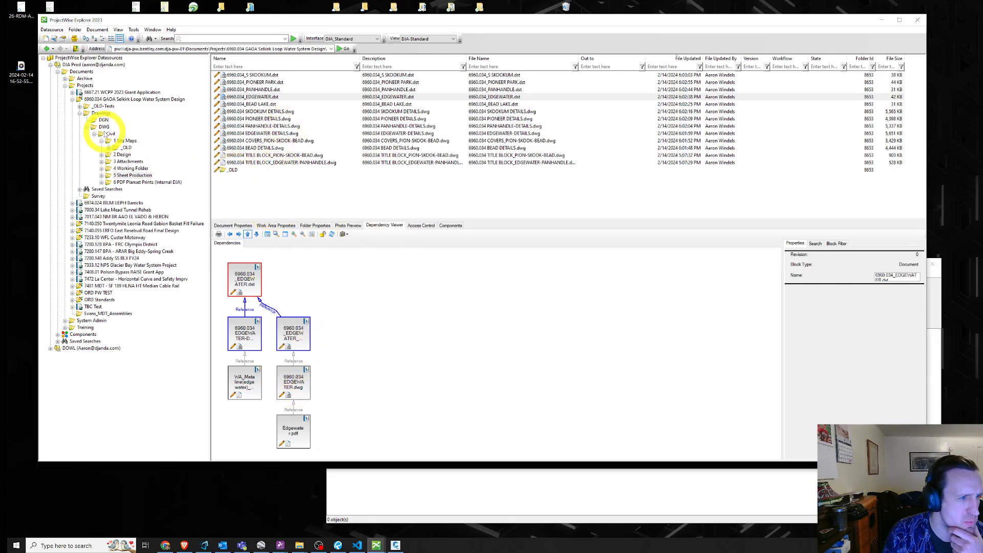
Start a references and link sets scan on the Drawings folder, covering master and referenced documents plus DGN link sets.
{"action": "double_click", "coordinate": [108, 134]}
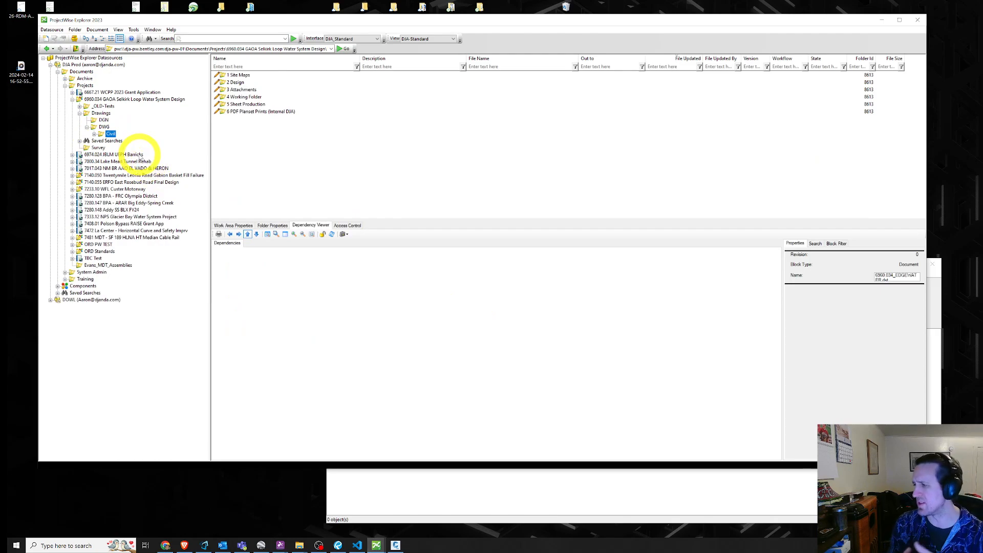
{"action": "left_click", "coordinate": [101, 113]}
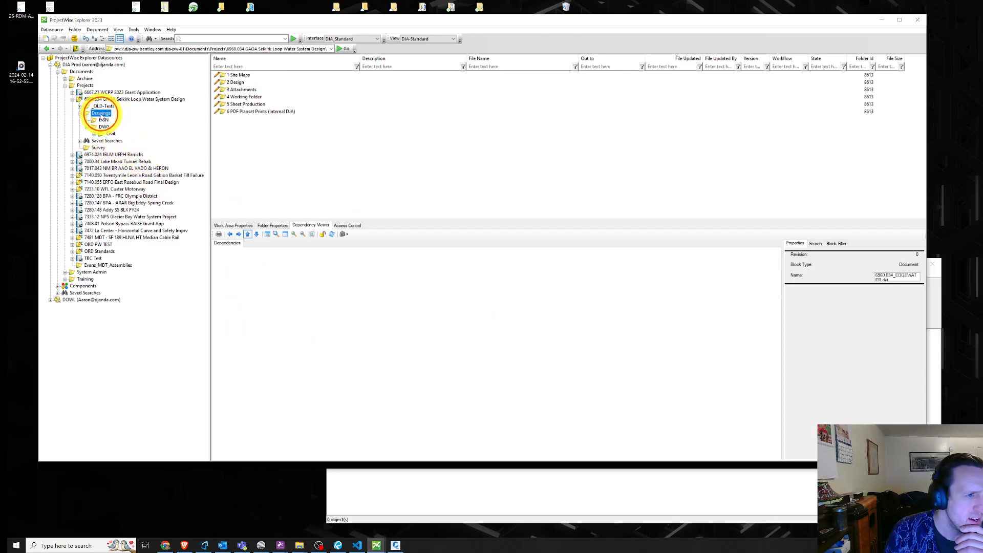
{"action": "right_click", "coordinate": [106, 117]}
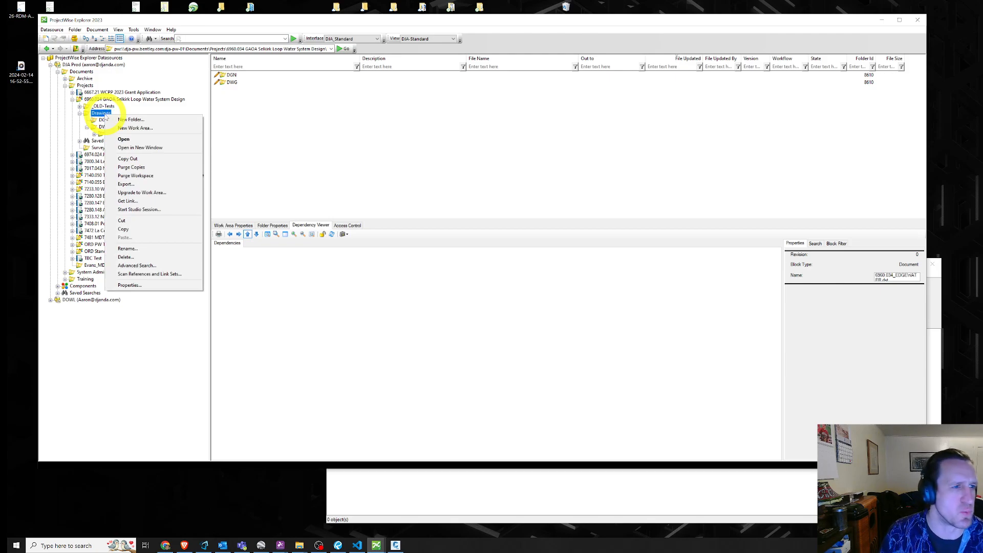
{"action": "left_click", "coordinate": [187, 275]}
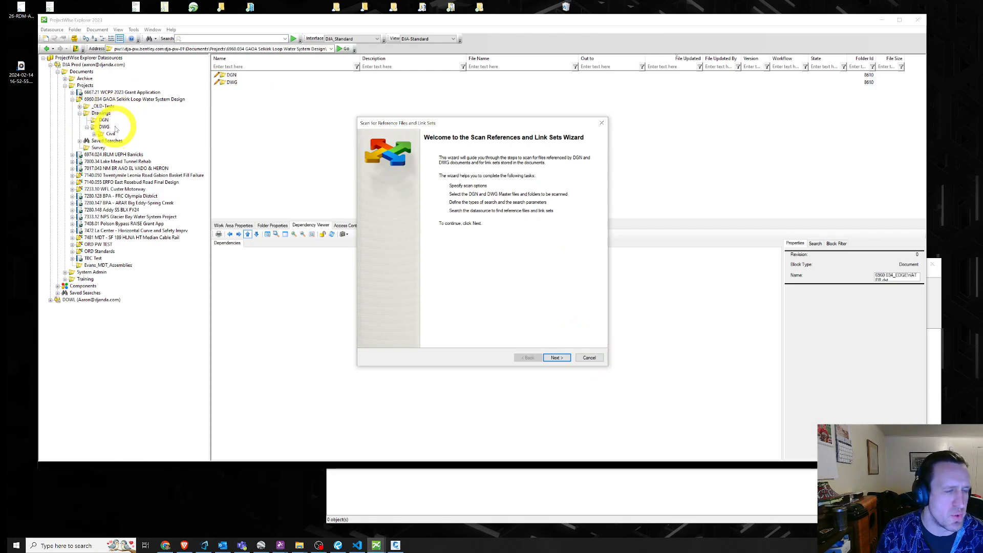
{"action": "left_click", "coordinate": [558, 358]}
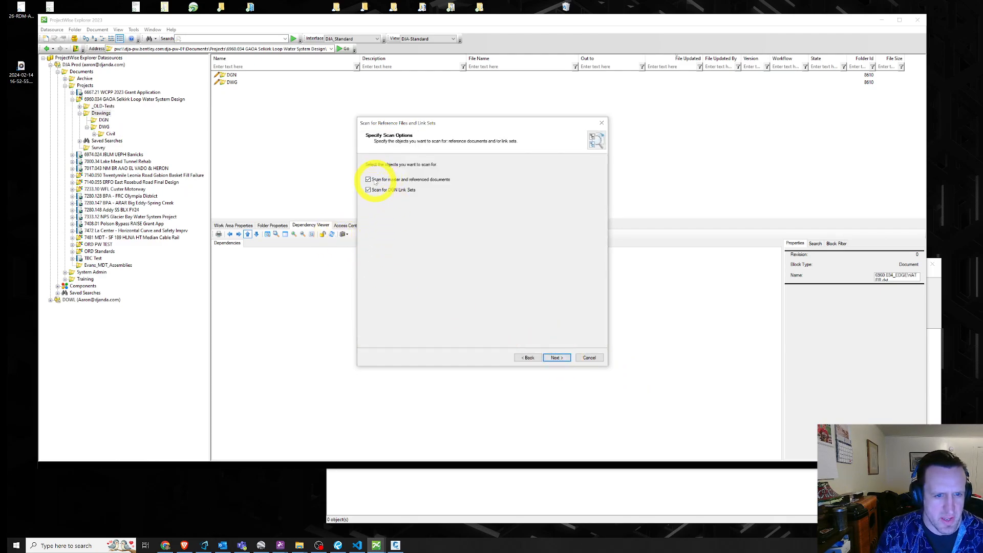
{"action": "left_click", "coordinate": [559, 358]}
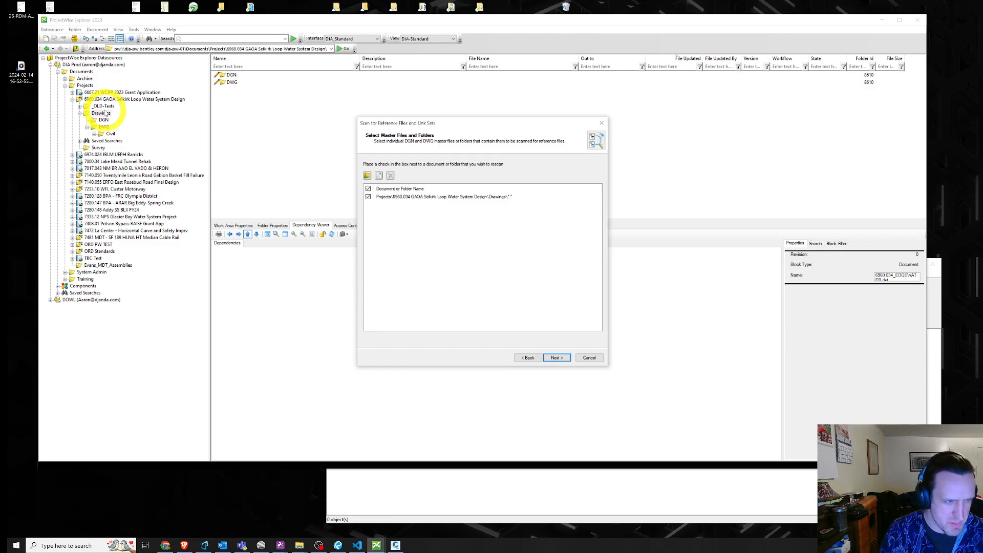
Set the master file scan to include the Drawings folder's subfolders and all application types.
{"action": "left_click", "coordinate": [560, 358]}
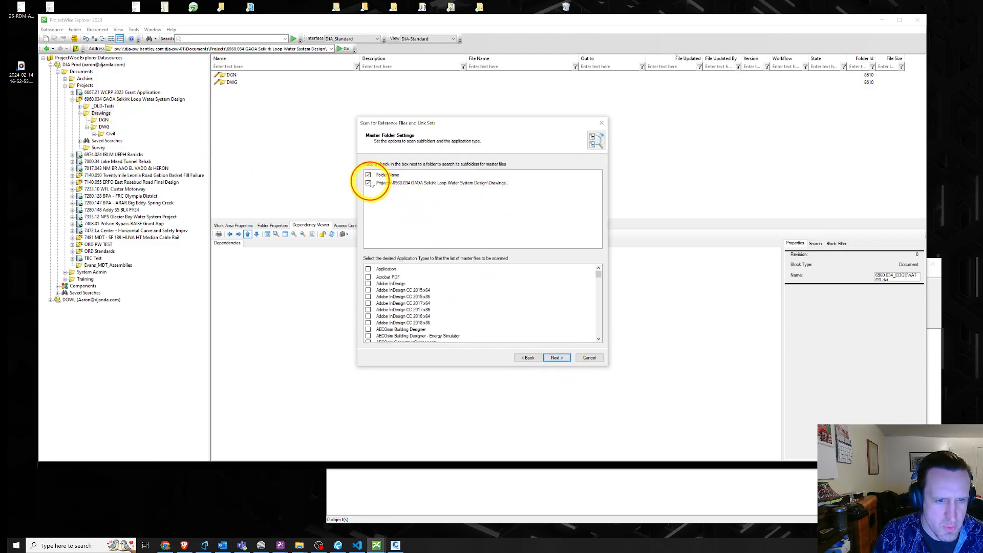
{"action": "left_click", "coordinate": [368, 269]}
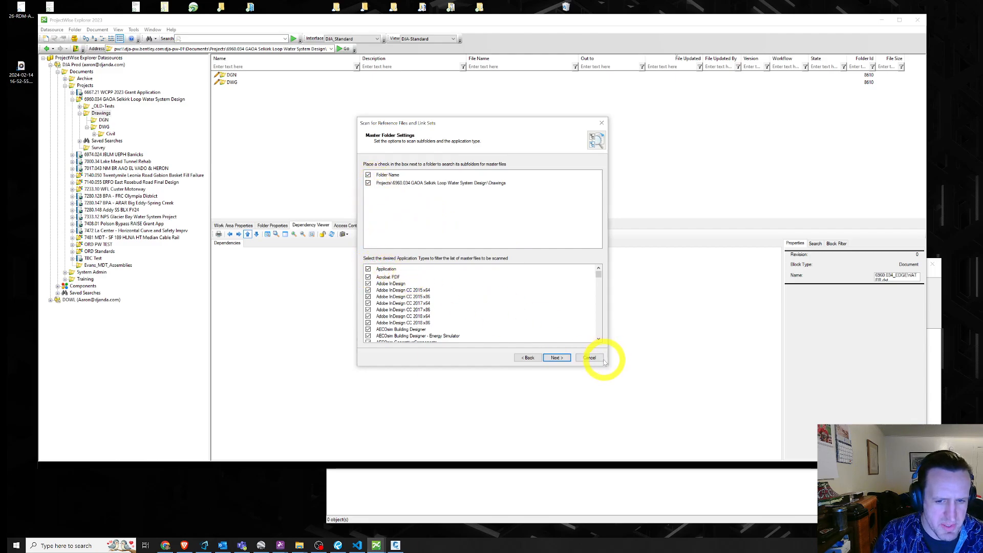
{"action": "left_click", "coordinate": [556, 358]}
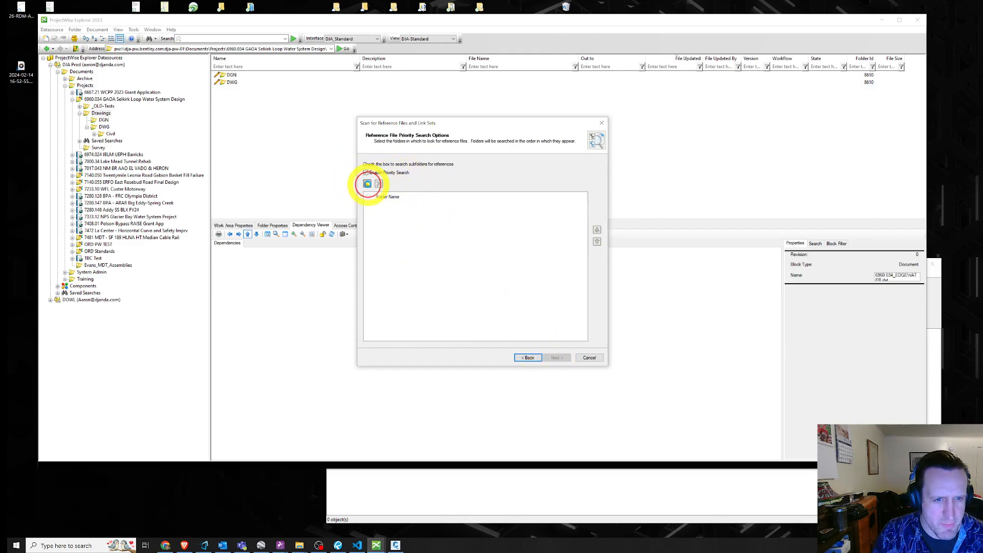
Add the 6960.034 GAOA Selkirk Loop Water System Design project's Drawings folder to the reference file priority search.
{"action": "left_click", "coordinate": [367, 183]}
{"action": "left_click_drag", "start_coordinate": [573, 66], "coordinate": [730, 66]}
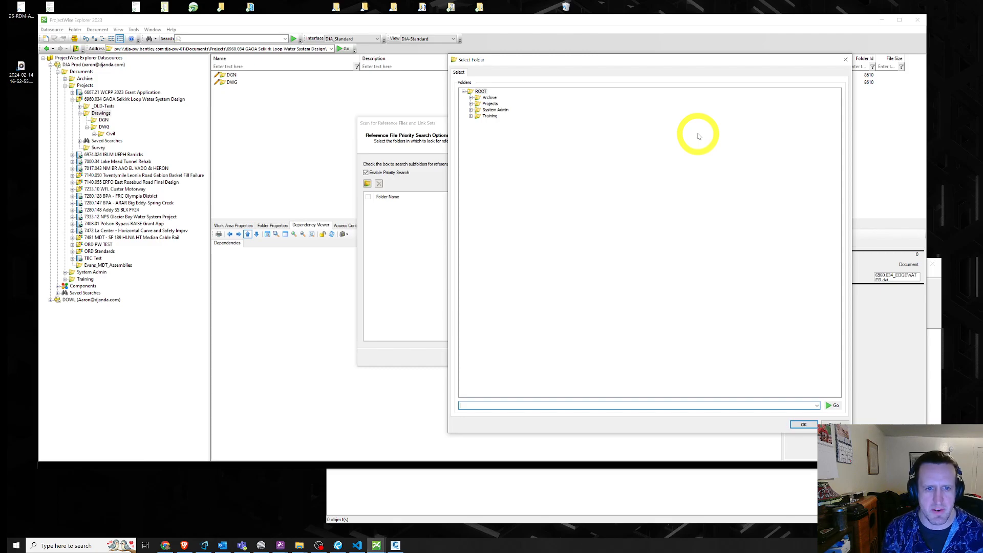
{"action": "left_click", "coordinate": [499, 109]}
{"action": "left_click", "coordinate": [490, 104]}
{"action": "left_click", "coordinate": [471, 104]}
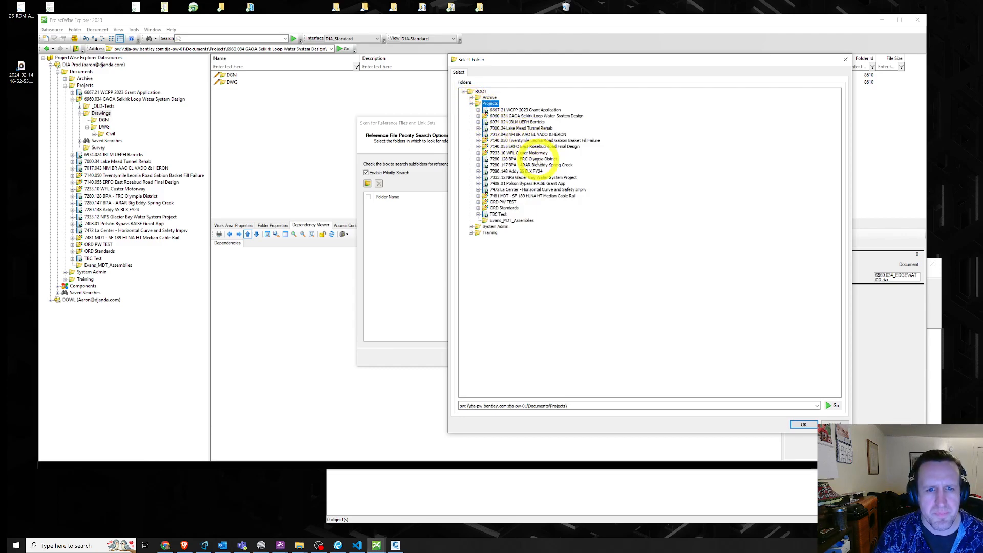
{"action": "left_click", "coordinate": [510, 116]}
{"action": "left_click", "coordinate": [478, 116]}
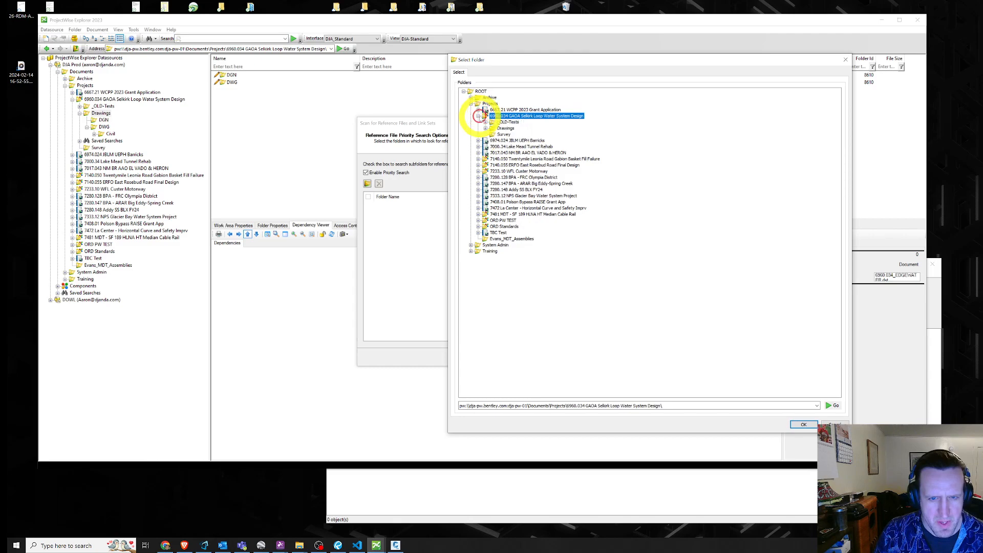
{"action": "left_click", "coordinate": [506, 128]}
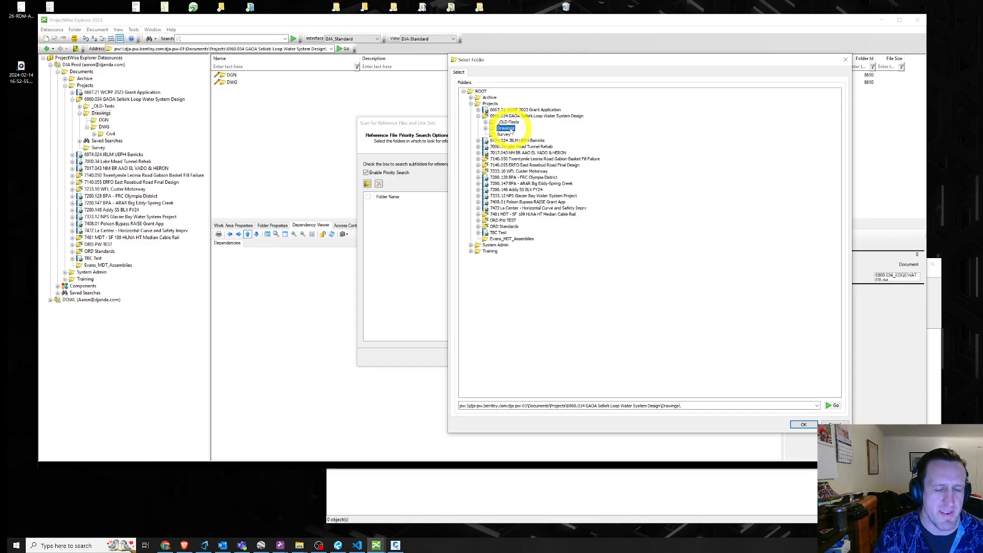
{"action": "left_click", "coordinate": [532, 116]}
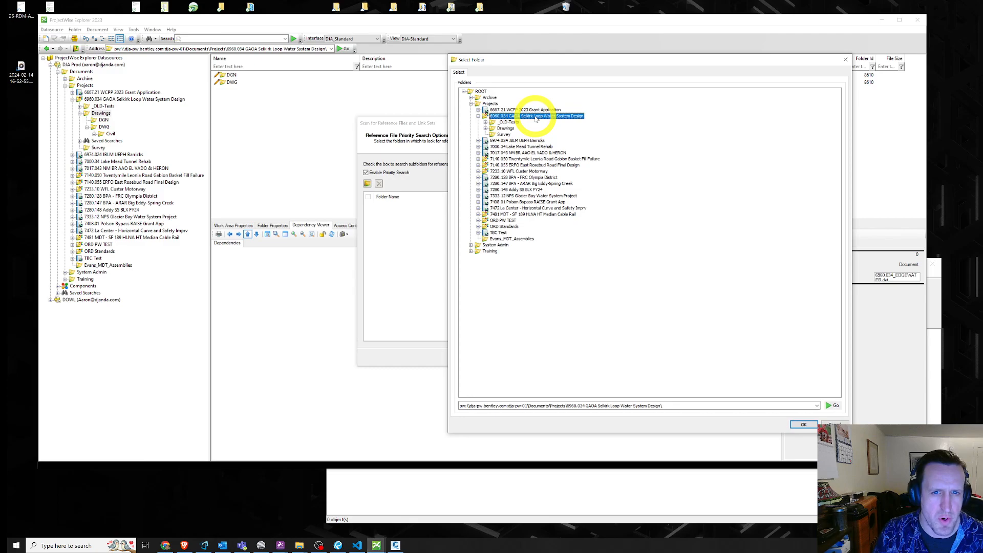
{"action": "left_click", "coordinate": [504, 134]}
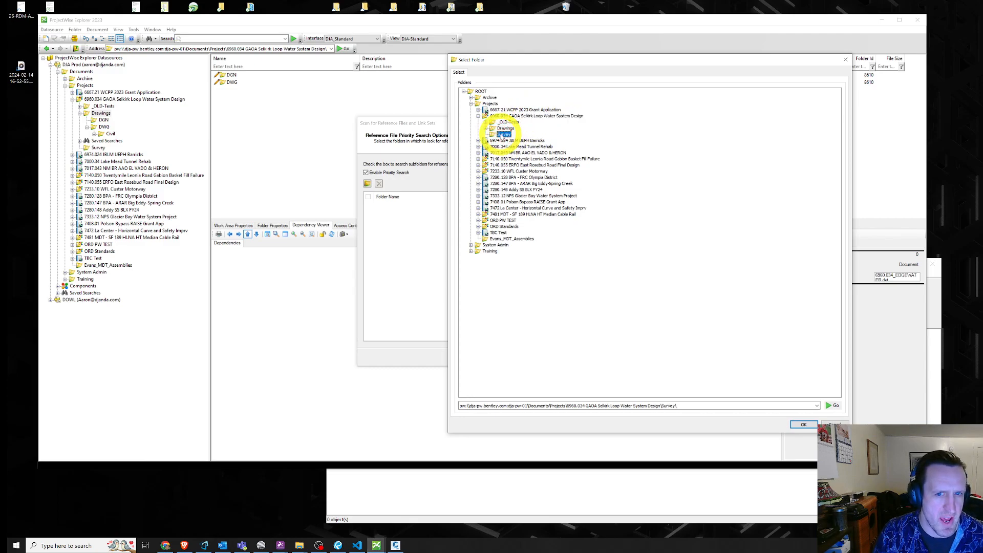
{"action": "left_click", "coordinate": [505, 129]}
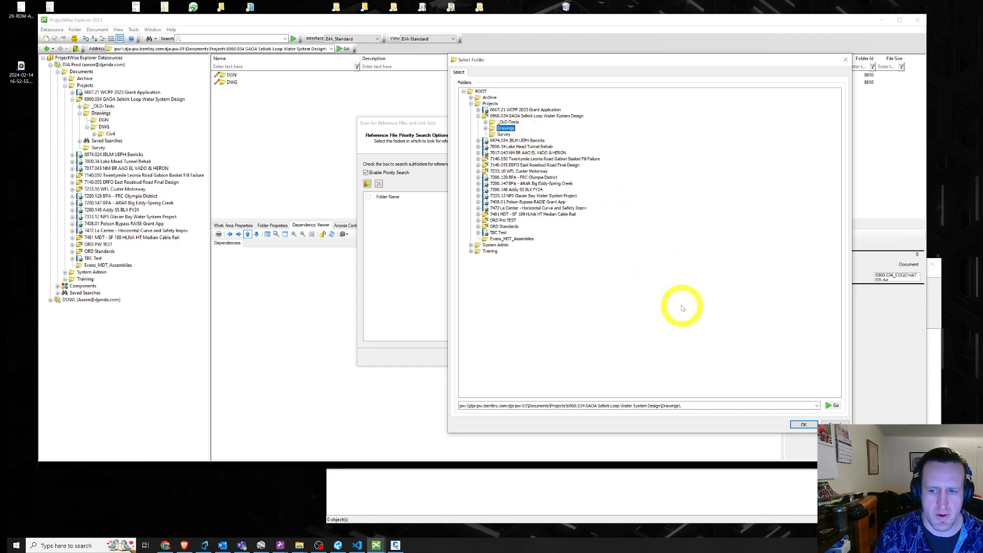
{"action": "left_click", "coordinate": [804, 425]}
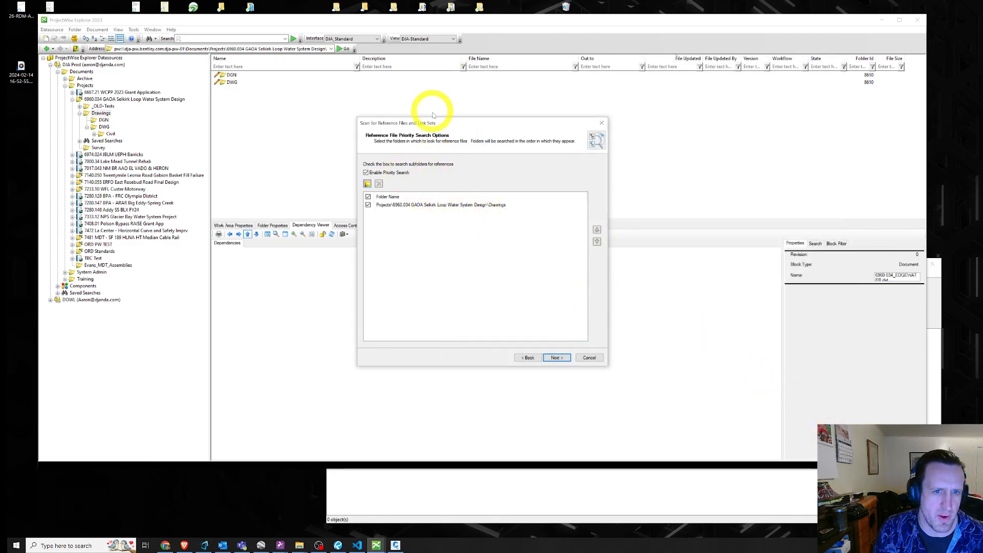
{"action": "left_click_drag", "start_coordinate": [444, 124], "coordinate": [432, 128]}
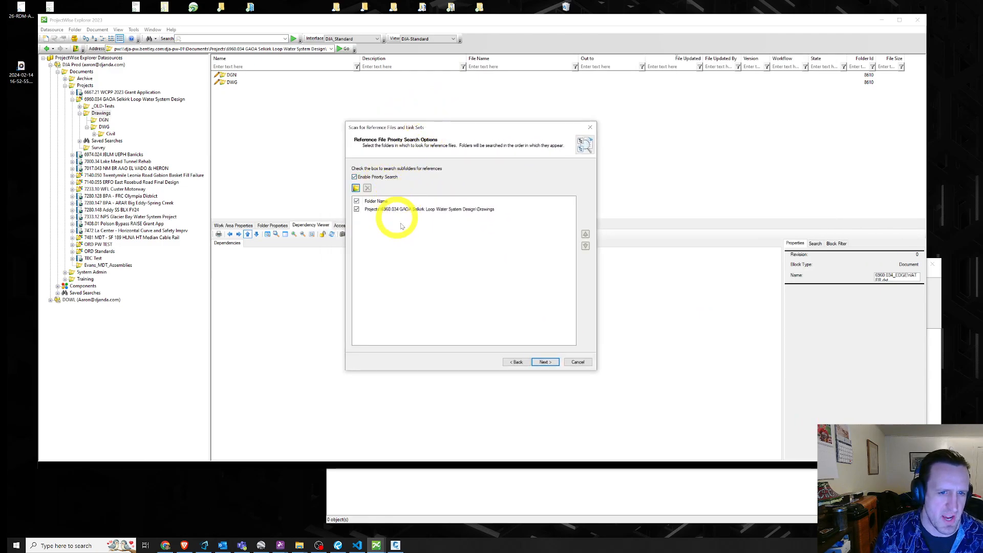
{"action": "left_click", "coordinate": [415, 210]}
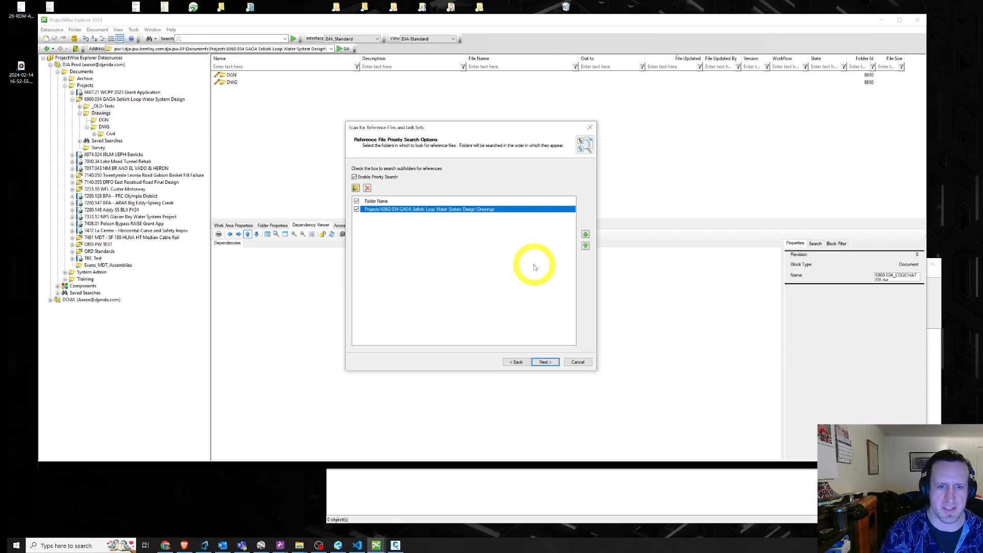
Enable proximity search for reference files, including subfolders and starting from the master file's folder.
{"action": "left_click", "coordinate": [546, 362]}
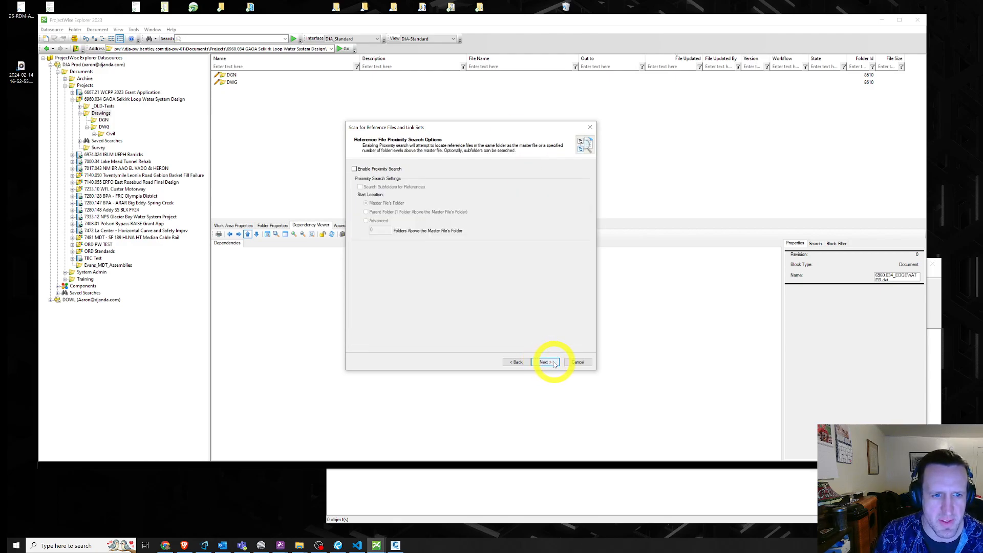
{"action": "left_click", "coordinate": [372, 169]}
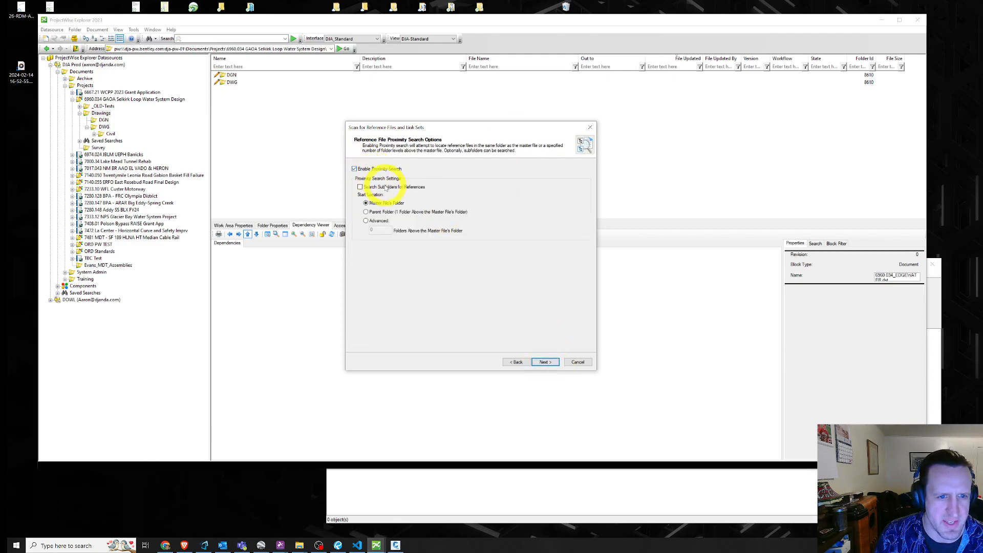
{"action": "left_click", "coordinate": [388, 188]}
{"action": "left_click", "coordinate": [389, 204]}
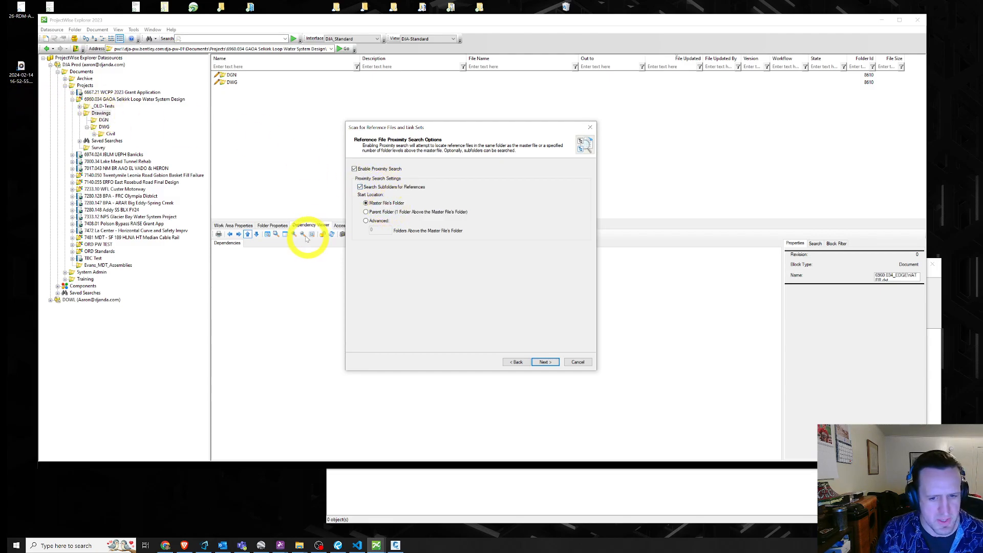
Set the reference file search order to Proximity then Priority.
{"action": "left_click", "coordinate": [546, 363]}
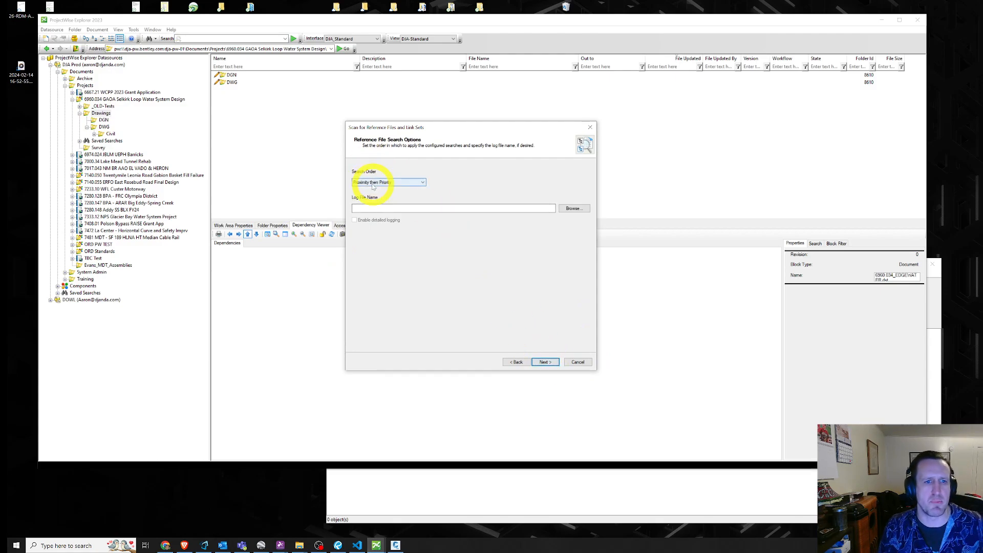
{"action": "left_click", "coordinate": [388, 183]}
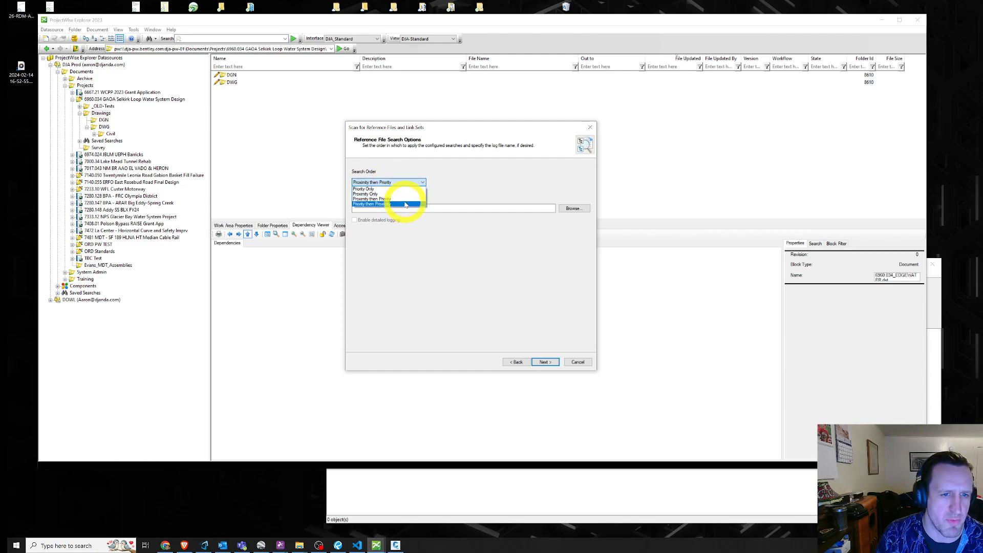
{"action": "left_click", "coordinate": [407, 199]}
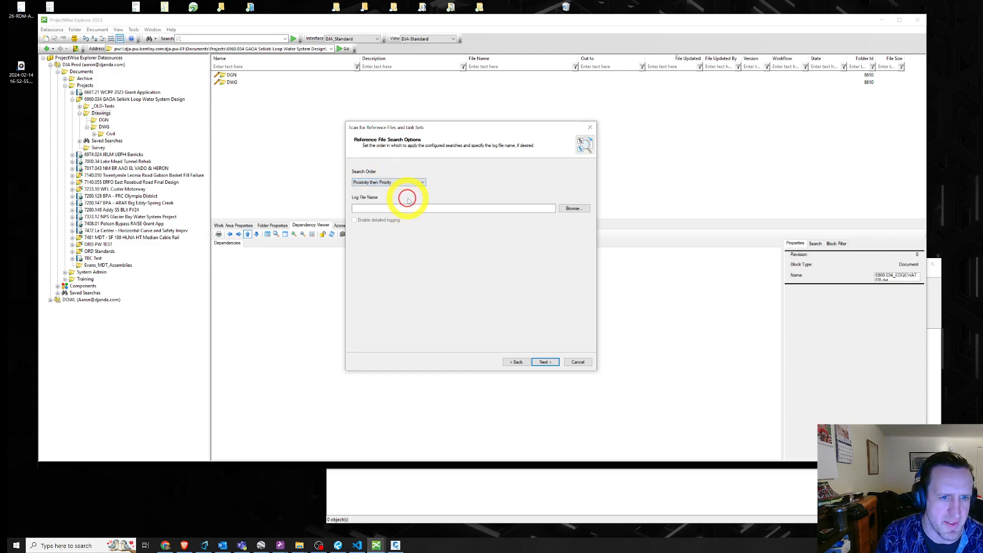
Review the proximity and priority search settings again and check the folders that could be added to the priority search.
{"action": "left_click", "coordinate": [518, 364]}
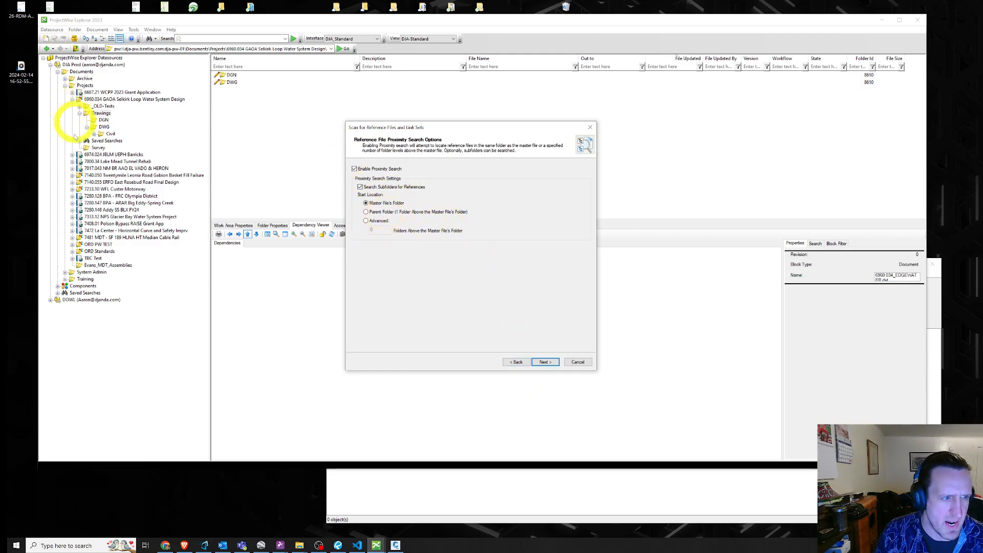
{"action": "left_click", "coordinate": [517, 362]}
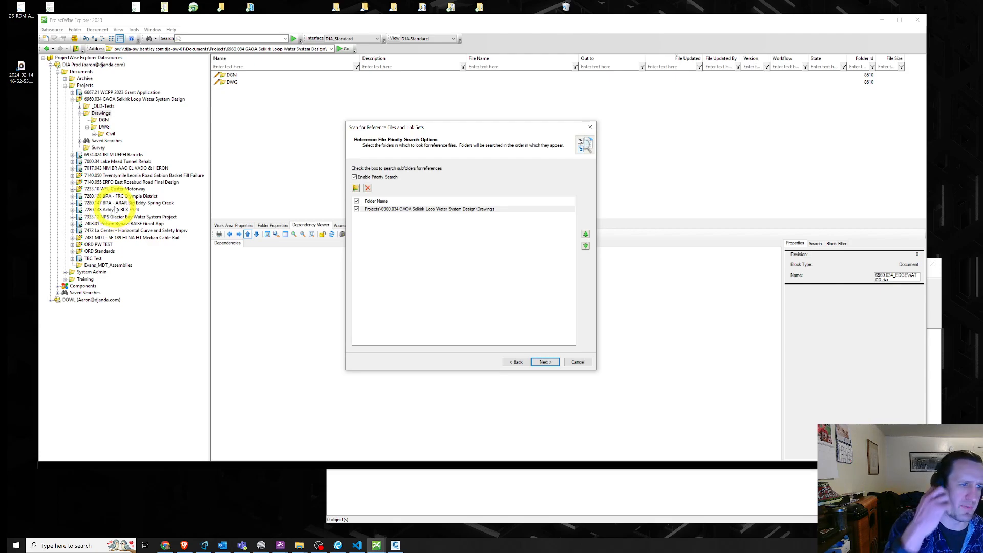
{"action": "left_click", "coordinate": [356, 188]}
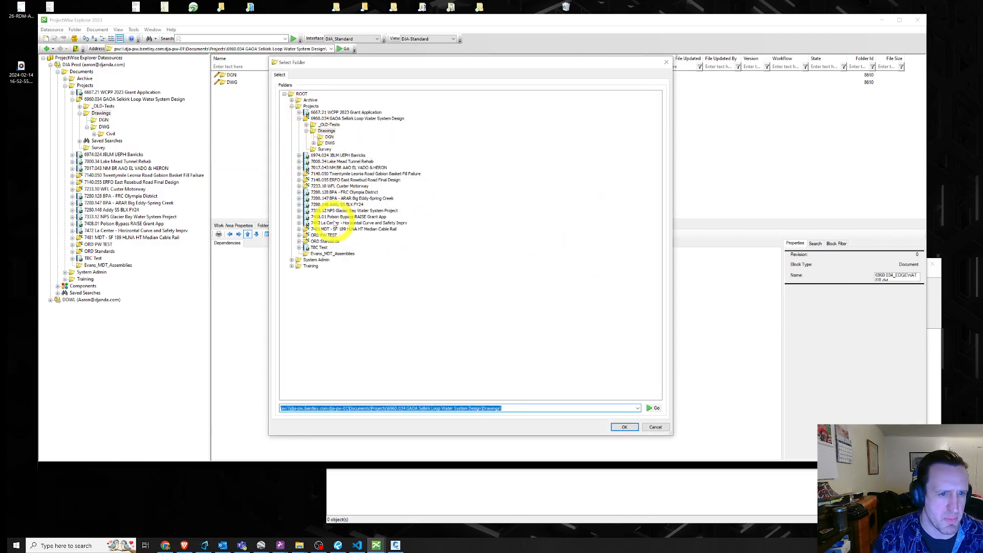
{"action": "left_click_drag", "start_coordinate": [527, 62], "coordinate": [676, 54]}
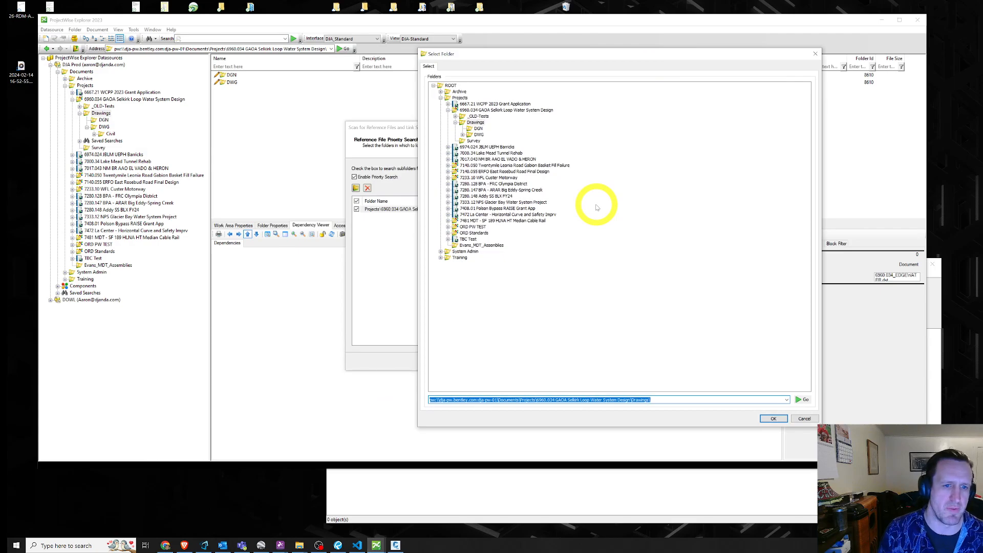
{"action": "left_click", "coordinate": [816, 53]}
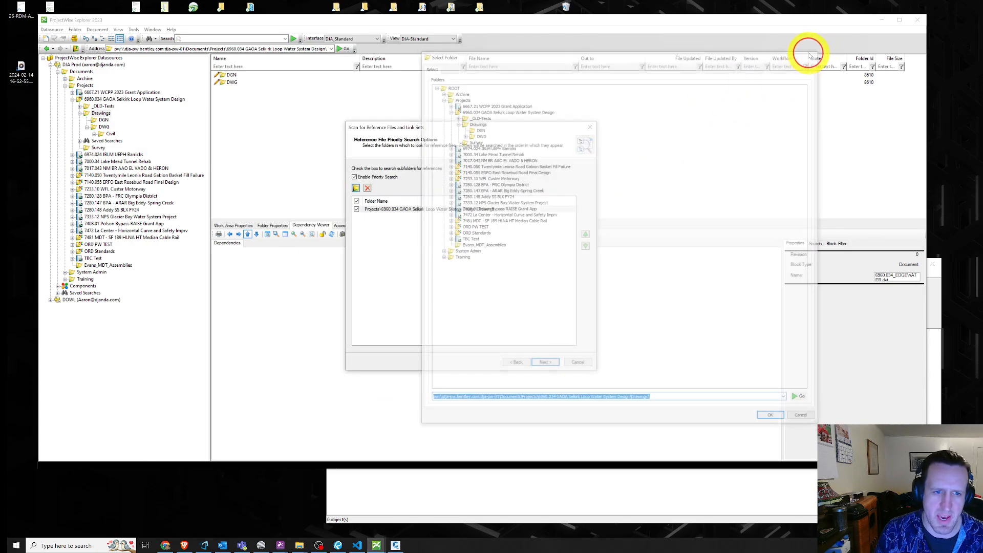
{"action": "left_click", "coordinate": [471, 210]}
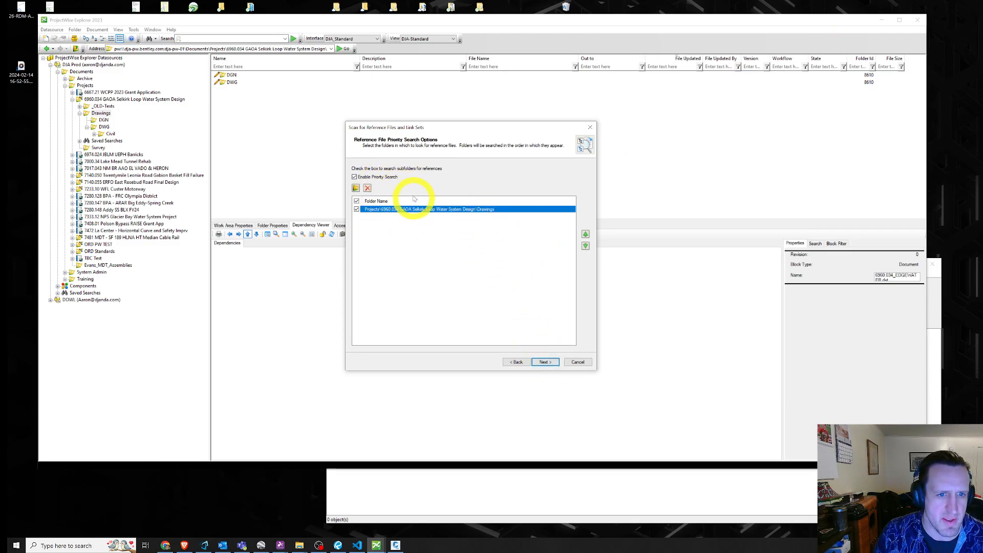
Proceed through the remaining search options to the end of the scan setup and cancel without running the scan.
{"action": "left_click", "coordinate": [546, 364]}
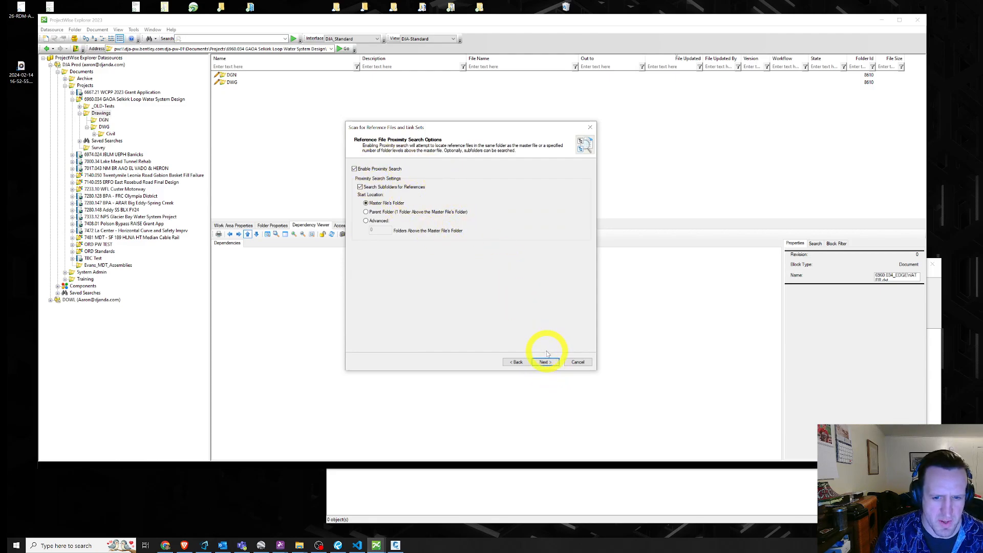
{"action": "left_click", "coordinate": [546, 361]}
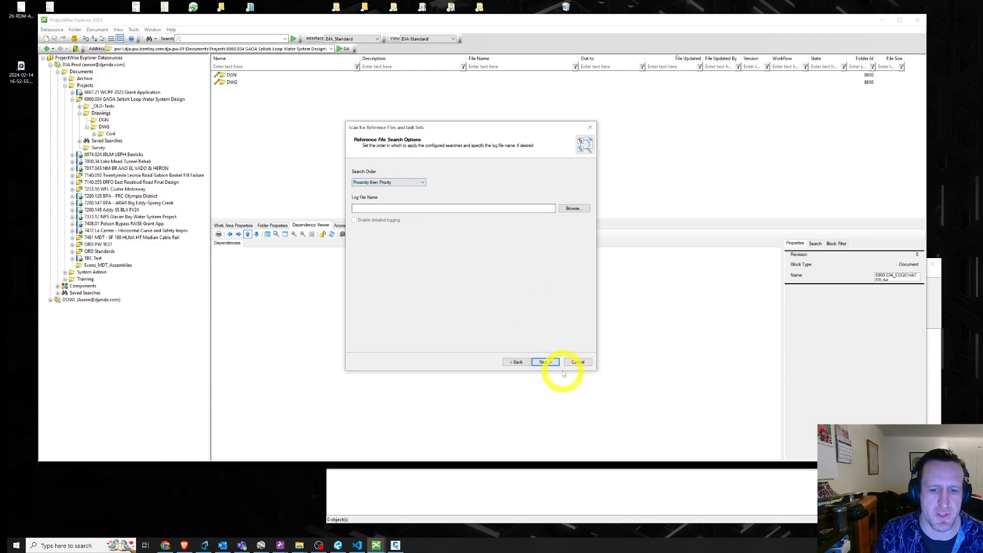
{"action": "left_click", "coordinate": [545, 362]}
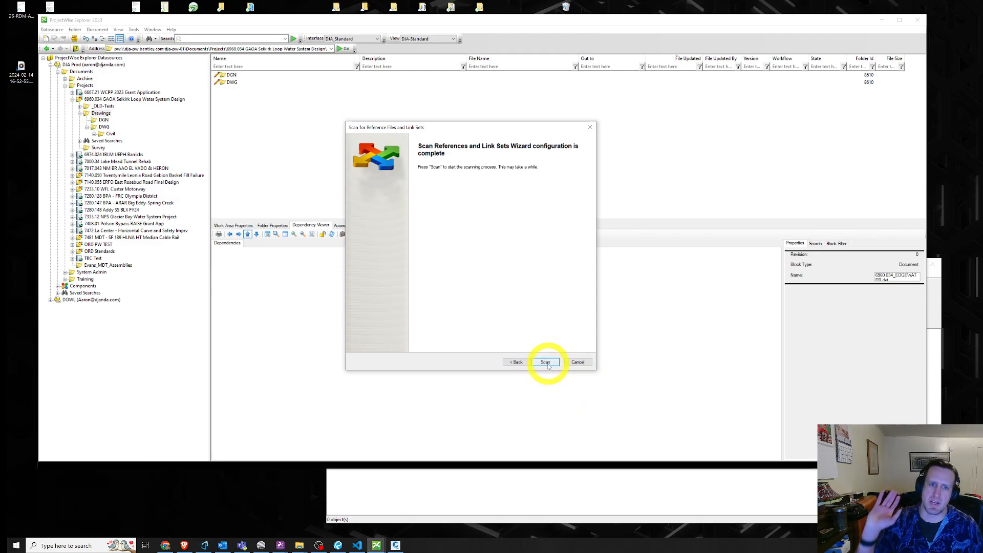
{"action": "left_click", "coordinate": [580, 364]}
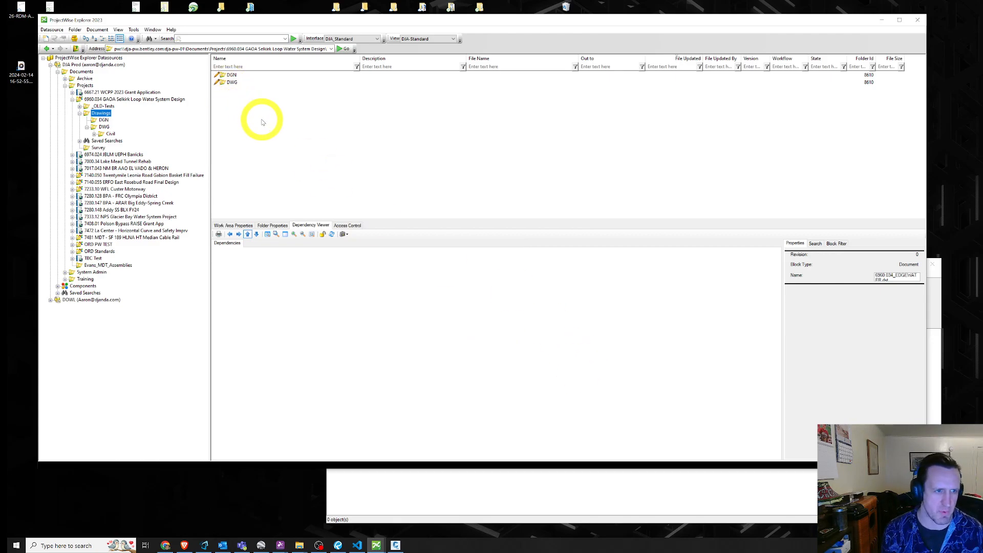
Bring up the references and link sets scan for the Drawings folder and close it without scanning.
{"action": "left_click", "coordinate": [378, 546]}
{"action": "left_click", "coordinate": [410, 515]}
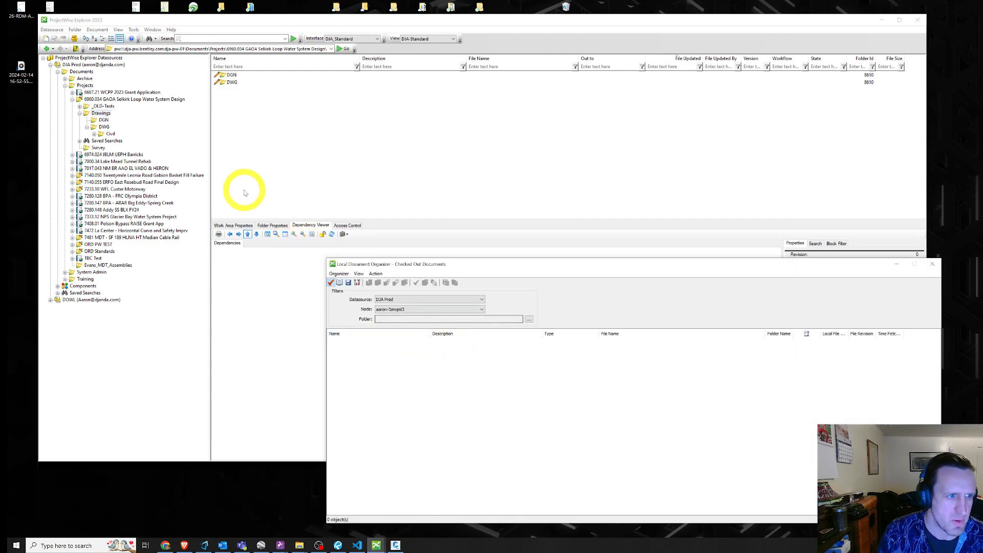
{"action": "right_click", "coordinate": [102, 113]}
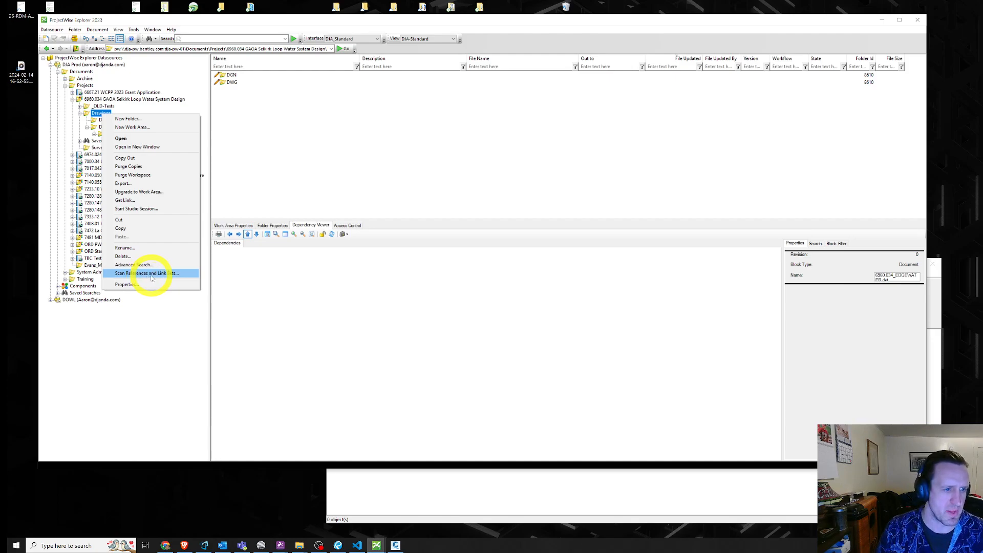
{"action": "left_click", "coordinate": [161, 274]}
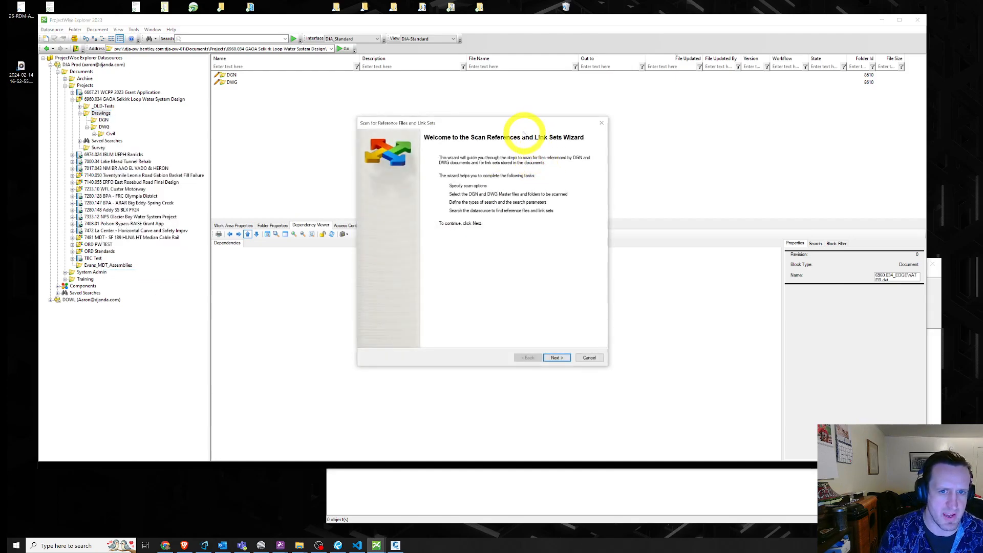
{"action": "left_click", "coordinate": [579, 125]}
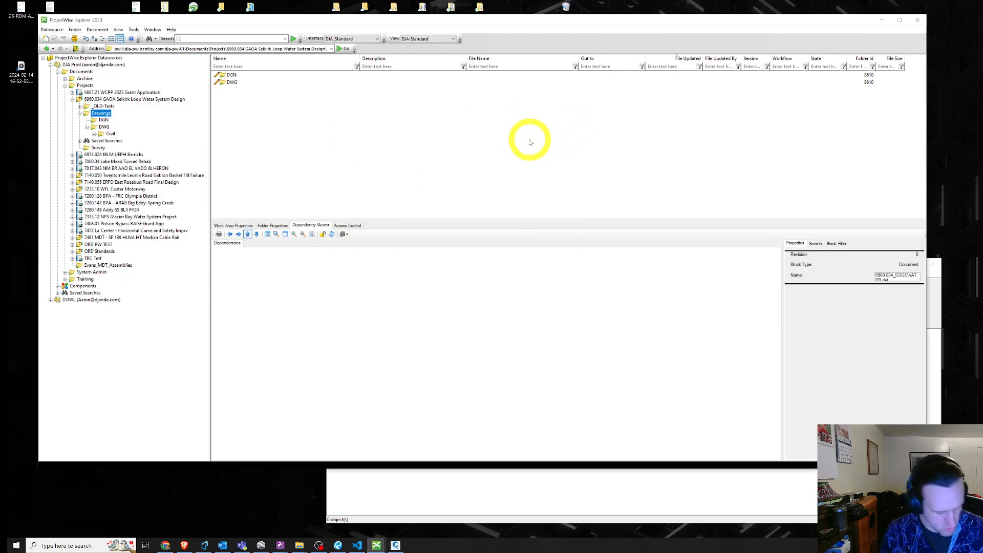
Browse from the DWG folder through Civil into the 3 Attachments folder.
{"action": "left_click", "coordinate": [226, 83]}
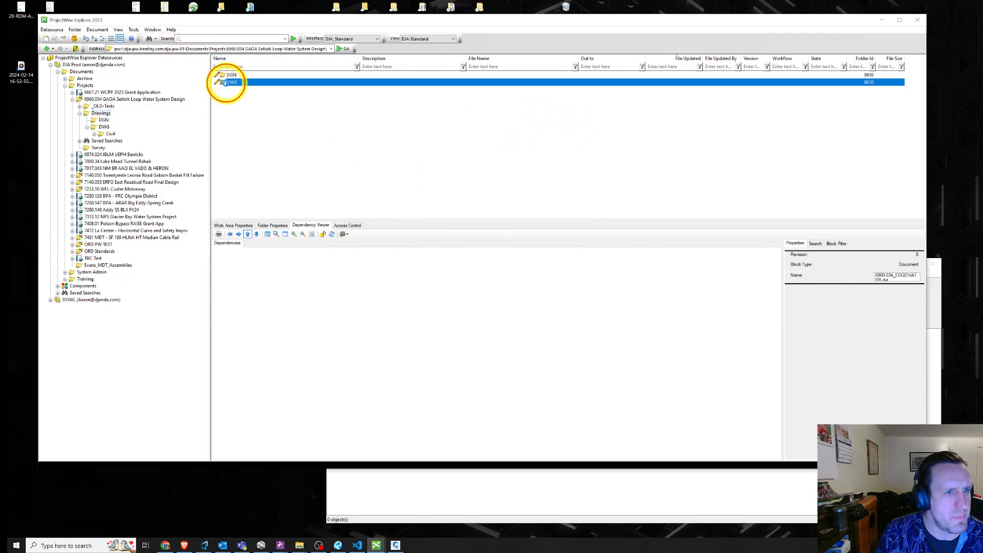
{"action": "double_click", "coordinate": [227, 84]}
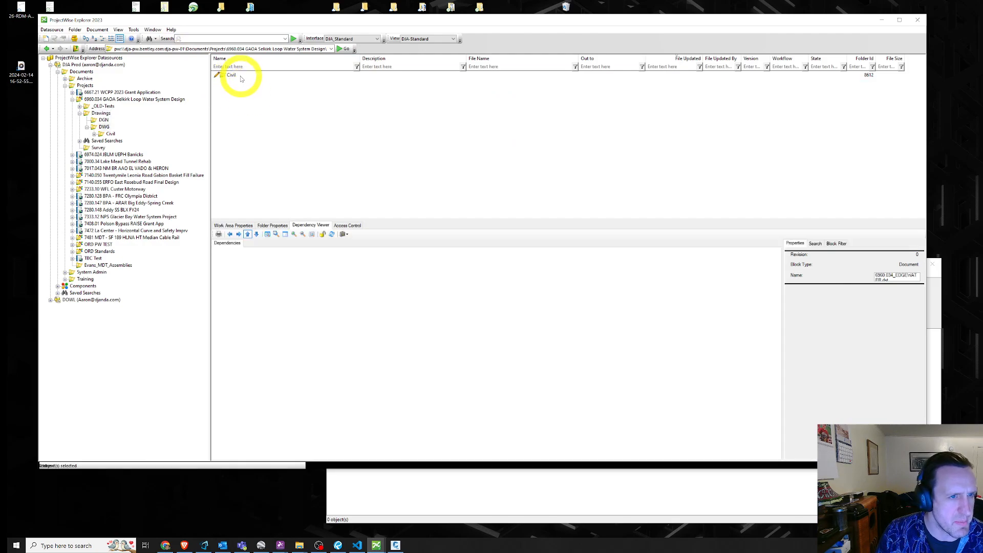
{"action": "left_click", "coordinate": [240, 75]}
{"action": "double_click", "coordinate": [241, 75]}
{"action": "left_click", "coordinate": [242, 88]}
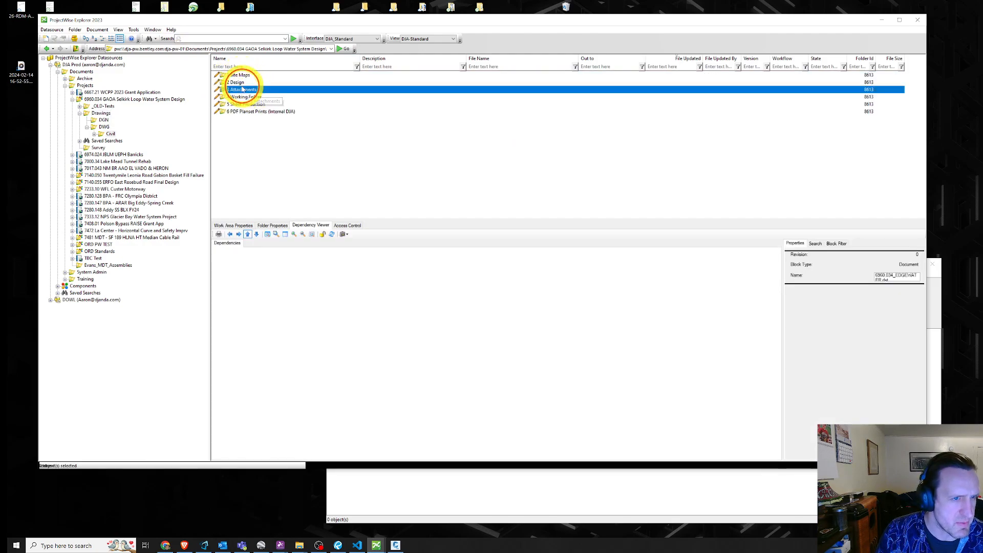
{"action": "double_click", "coordinate": [241, 88]}
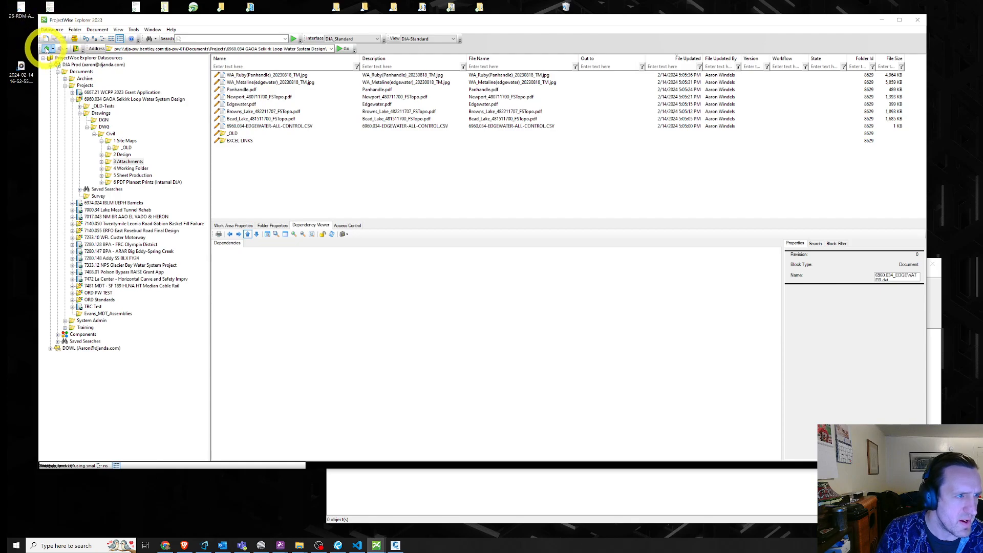
Return to the Civil folder, open 2 Design, and display the dependencies of PIONEER PARK.dwg.
{"action": "key", "text": "BackSpace"}
{"action": "left_click", "coordinate": [251, 83]}
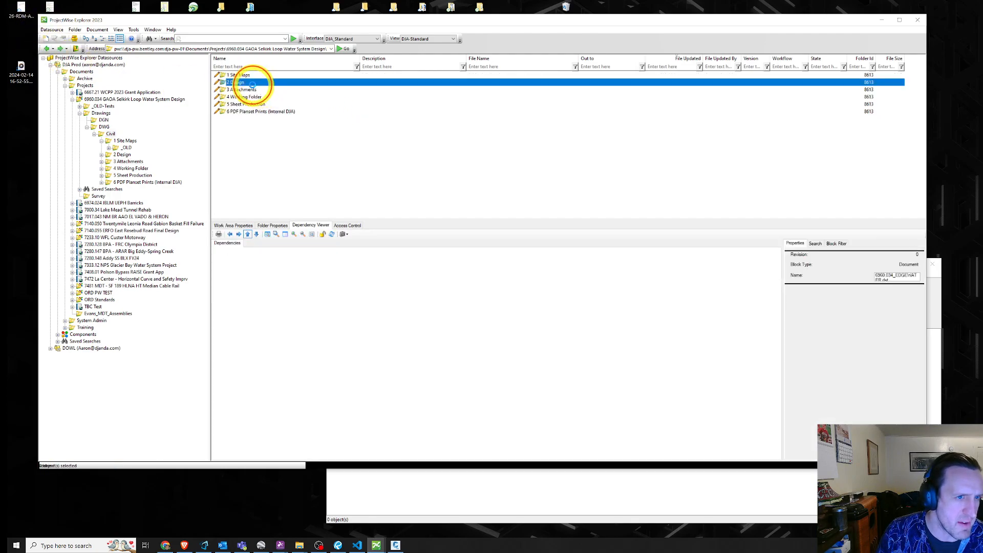
{"action": "double_click", "coordinate": [252, 83]}
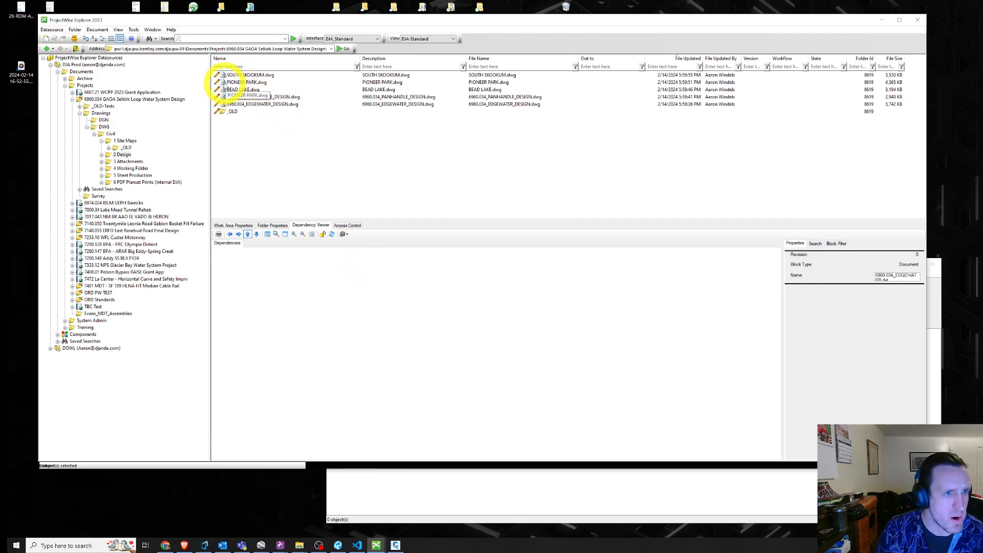
{"action": "left_click", "coordinate": [225, 82]}
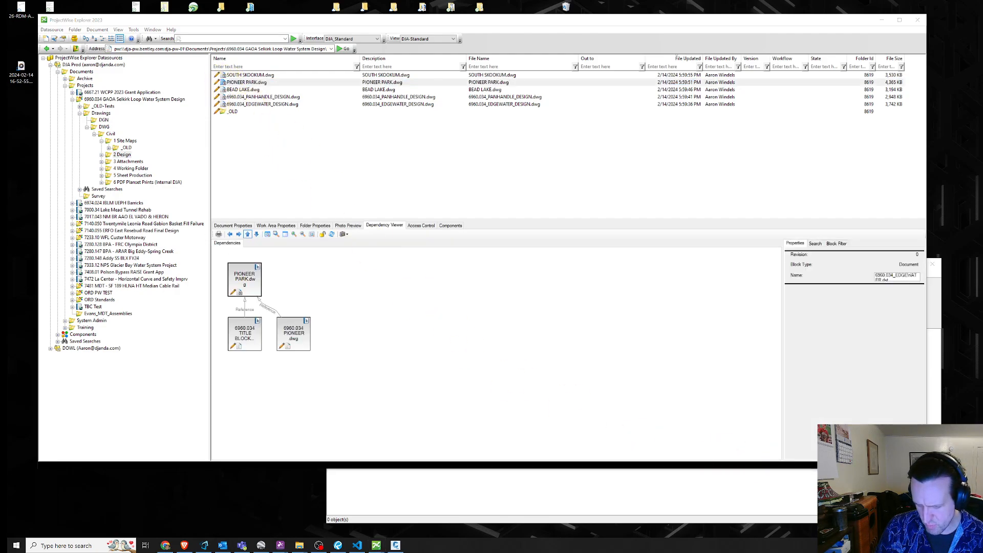
{"action": "left_click", "coordinate": [733, 409]}
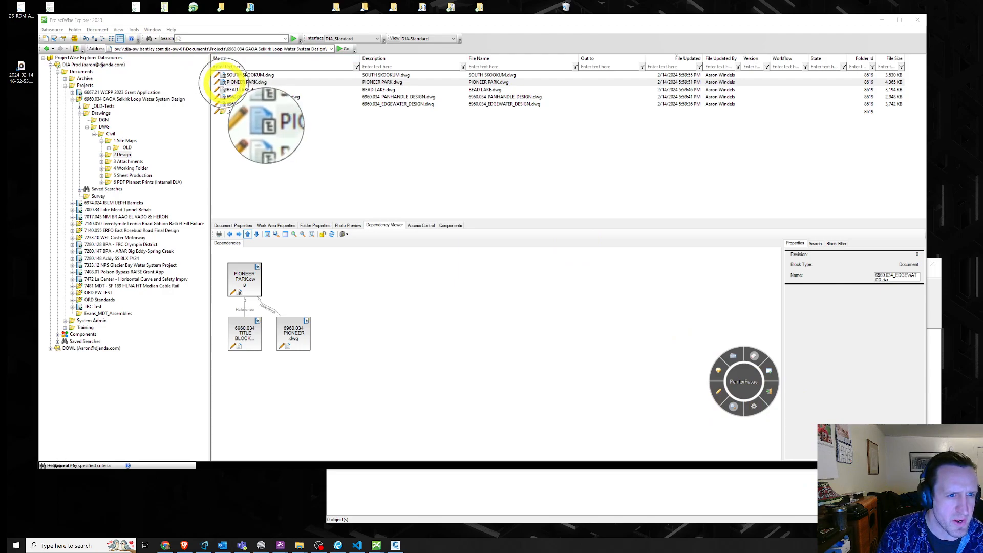
{"action": "left_click", "coordinate": [773, 373]}
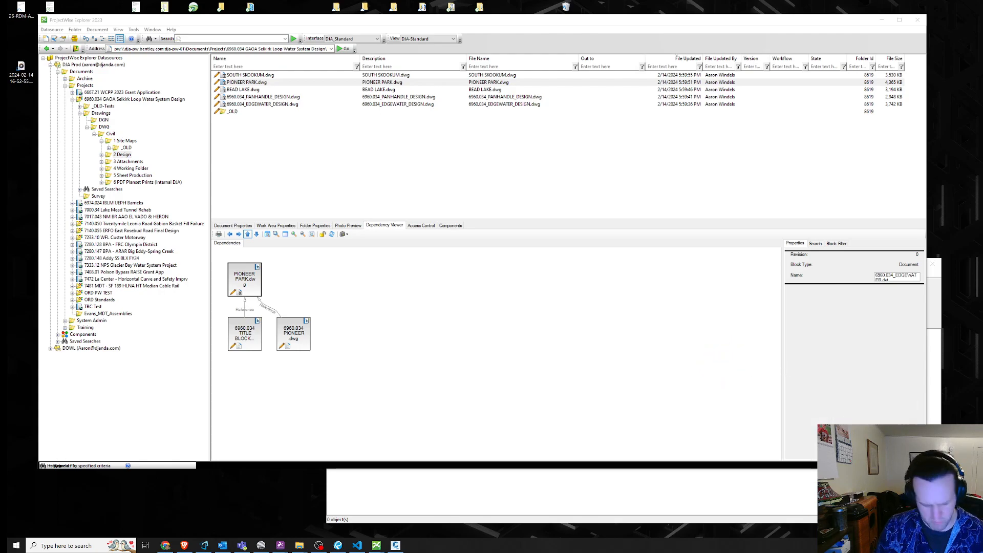
{"action": "key", "text": "Caps_Lock"}
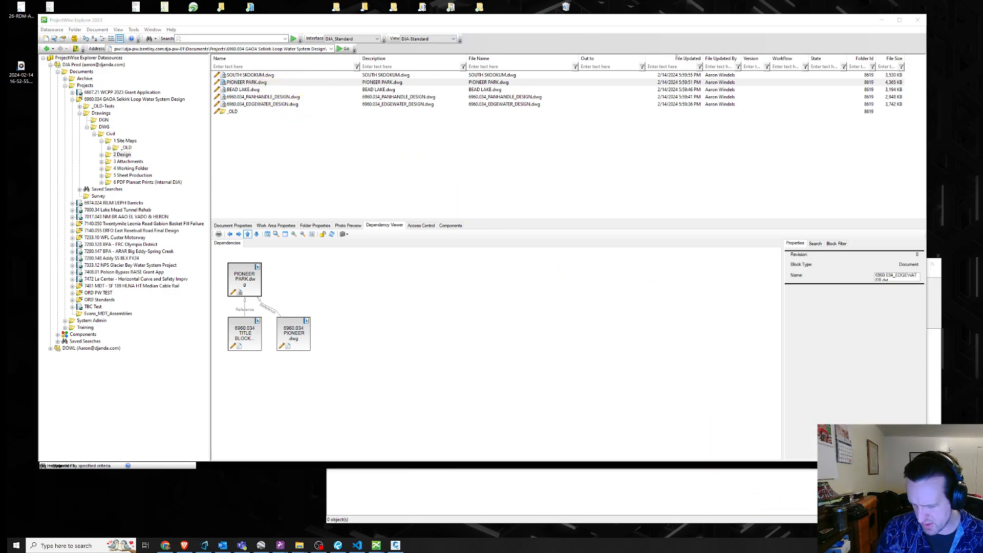
{"action": "left_click", "coordinate": [865, 545]}
{"action": "left_click", "coordinate": [734, 409]}
{"action": "left_click", "coordinate": [768, 371]}
{"action": "left_click", "coordinate": [258, 85]}
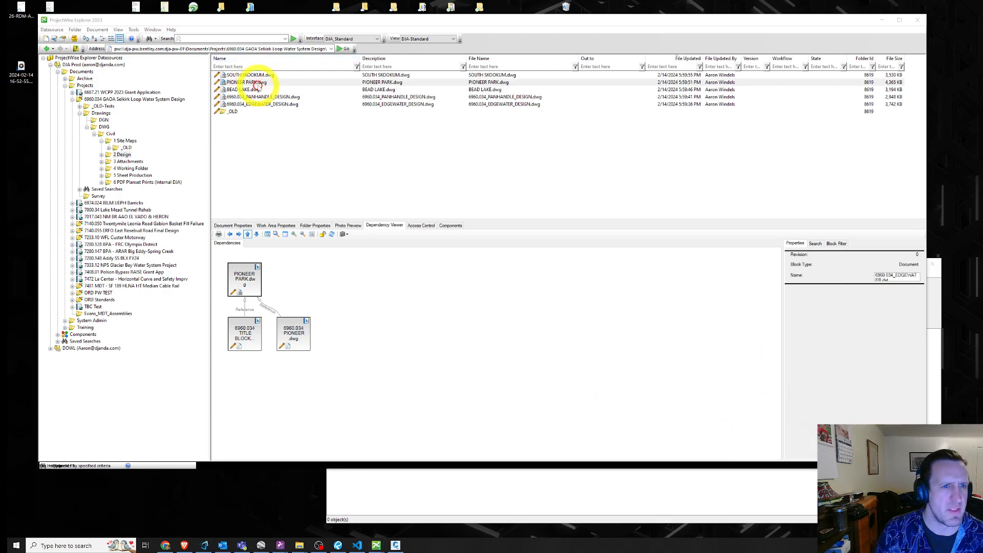
Start opening 6960.034_EDGEWATER_DESIGN.dwg, try the master document's Read Only option, and dismiss the reference selection.
{"action": "left_click", "coordinate": [254, 105]}
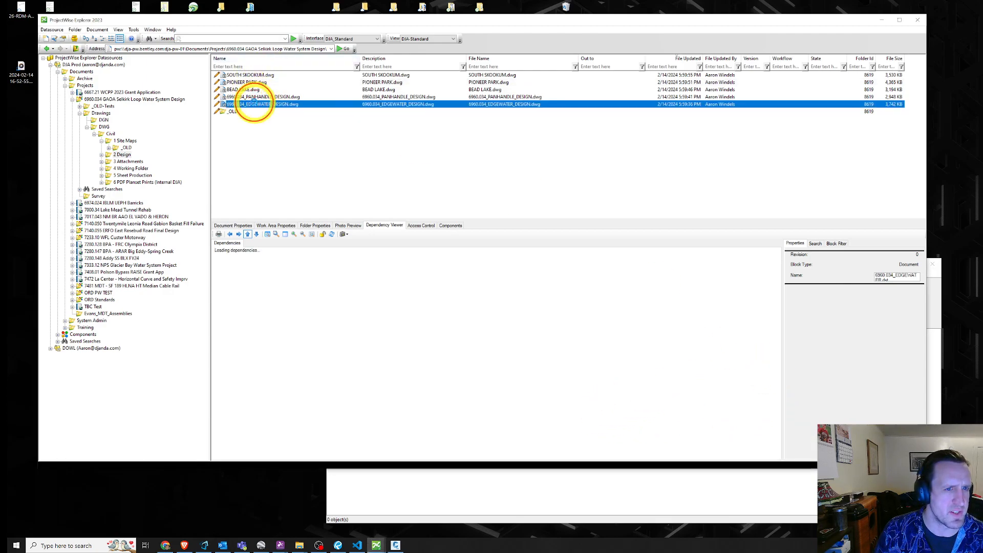
{"action": "double_click", "coordinate": [254, 105]}
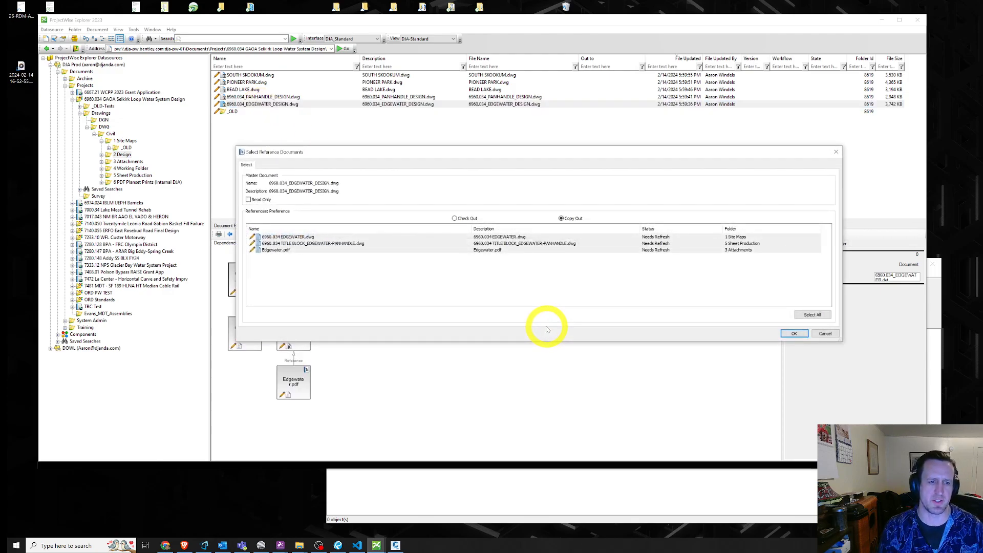
{"action": "mouse_move", "coordinate": [627, 151]}
{"action": "left_mouse_down"}
{"action": "mouse_move", "coordinate": [637, 138]}
{"action": "mouse_move", "coordinate": [620, 146]}
{"action": "left_mouse_up"}
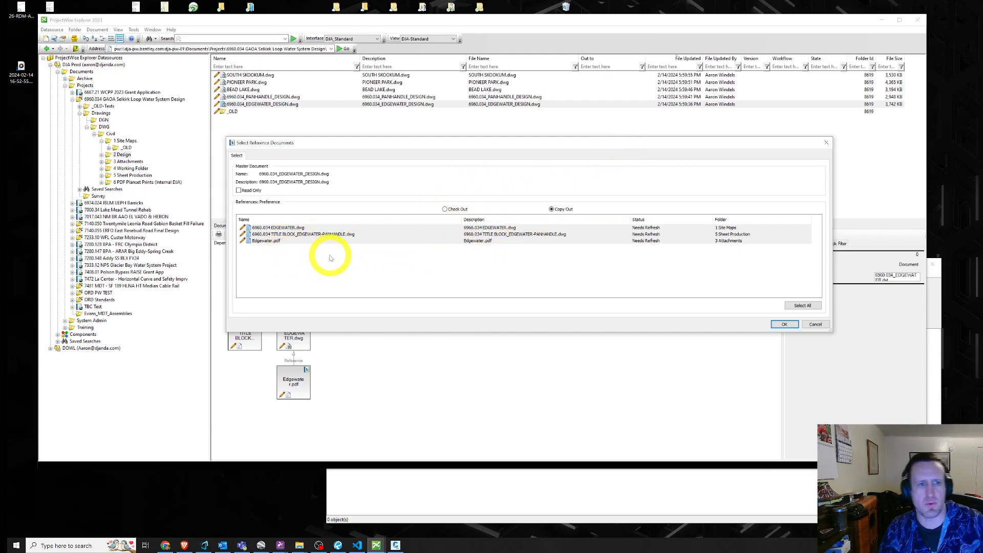
{"action": "left_click", "coordinate": [263, 192]}
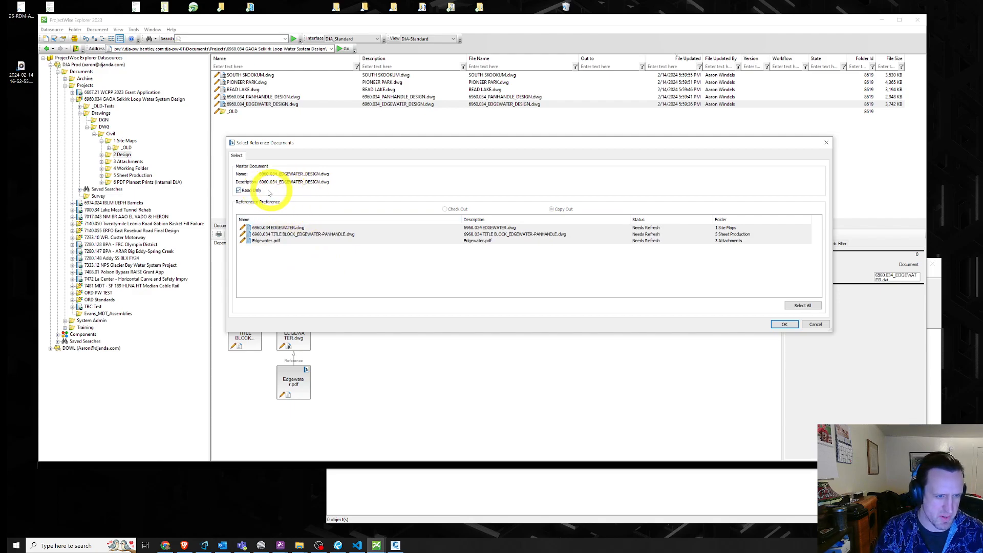
{"action": "left_click", "coordinate": [251, 191]}
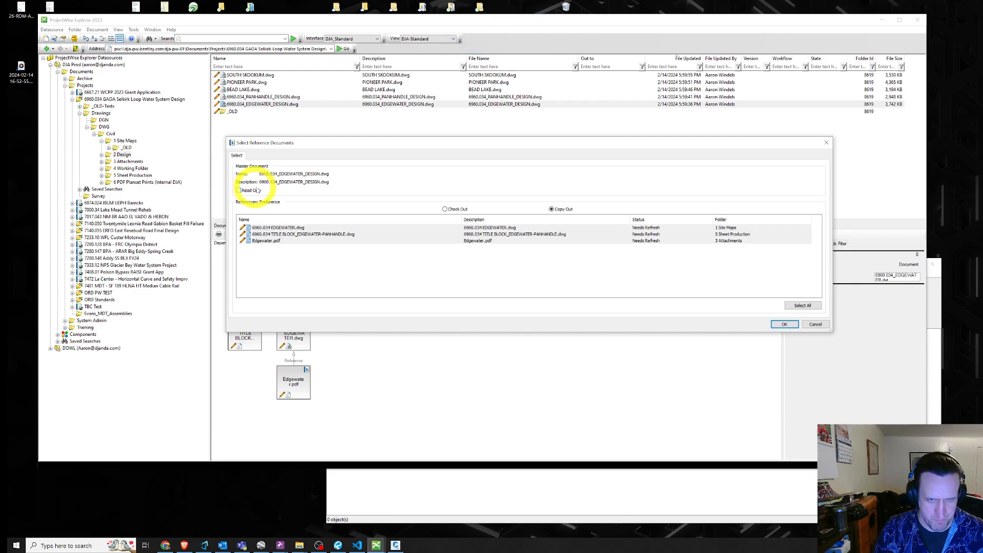
{"action": "left_click", "coordinate": [825, 142]}
Open 6960.034_EDGEWATER_DESIGN.dwg in Civil 3D with its reference documents set to Copy Out, ignoring the lost sheet set association.
{"action": "right_click", "coordinate": [375, 107]}
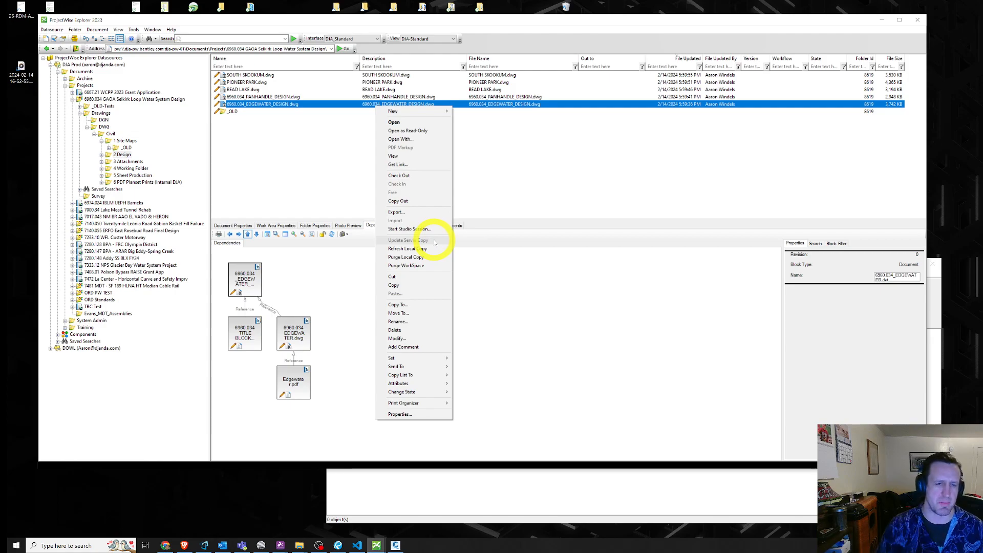
{"action": "left_click", "coordinate": [424, 122]}
{"action": "left_click", "coordinate": [446, 209]}
{"action": "left_click", "coordinate": [488, 228]}
{"action": "left_click", "coordinate": [491, 234], "text": "ctrl"}
{"action": "left_click", "coordinate": [491, 242], "text": "ctrl"}
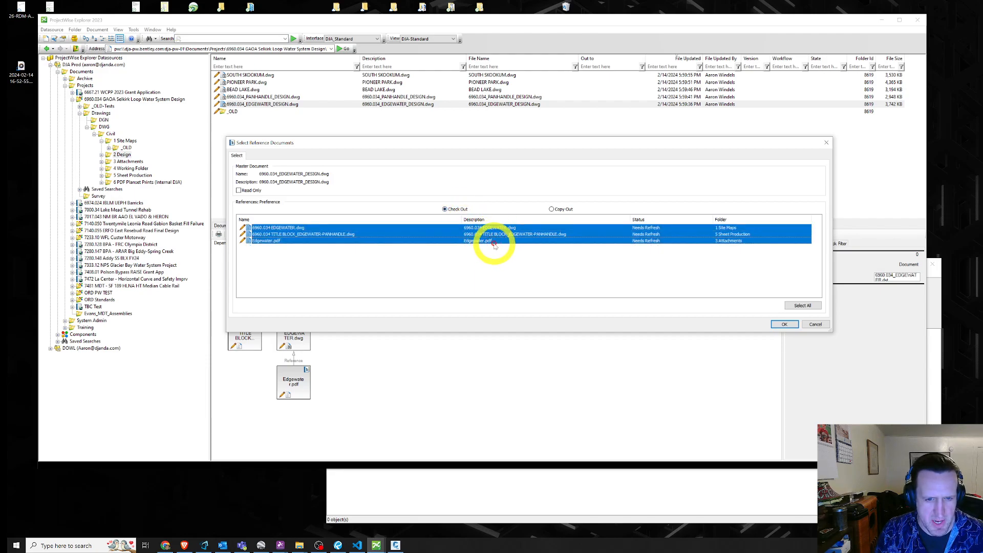
{"action": "left_click", "coordinate": [564, 209]}
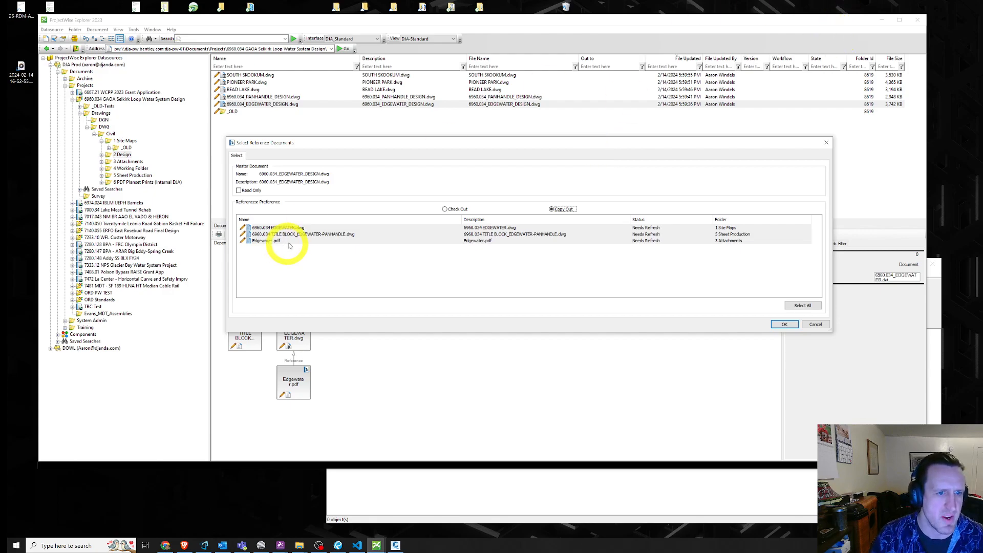
{"action": "left_click", "coordinate": [784, 326]}
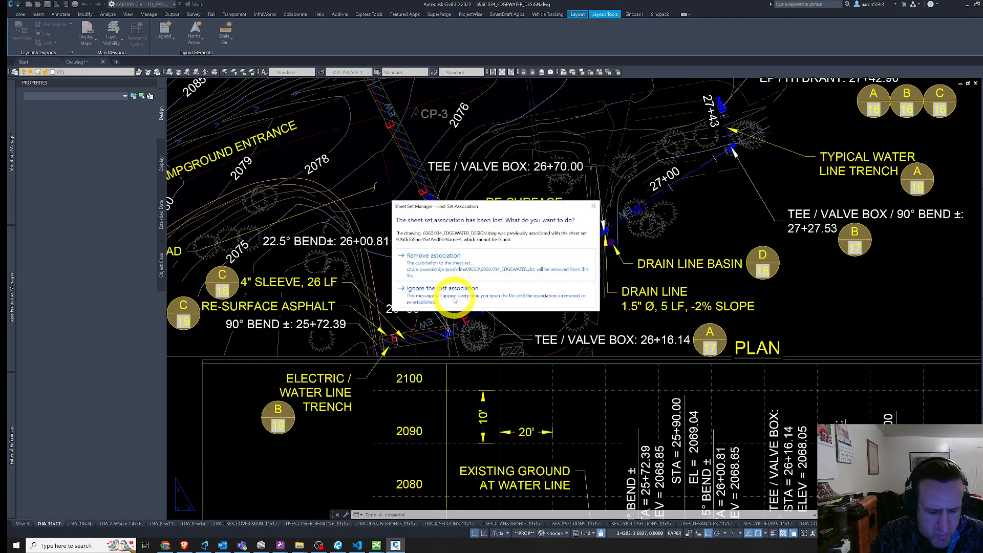
{"action": "left_click_drag", "start_coordinate": [509, 209], "coordinate": [508, 205]}
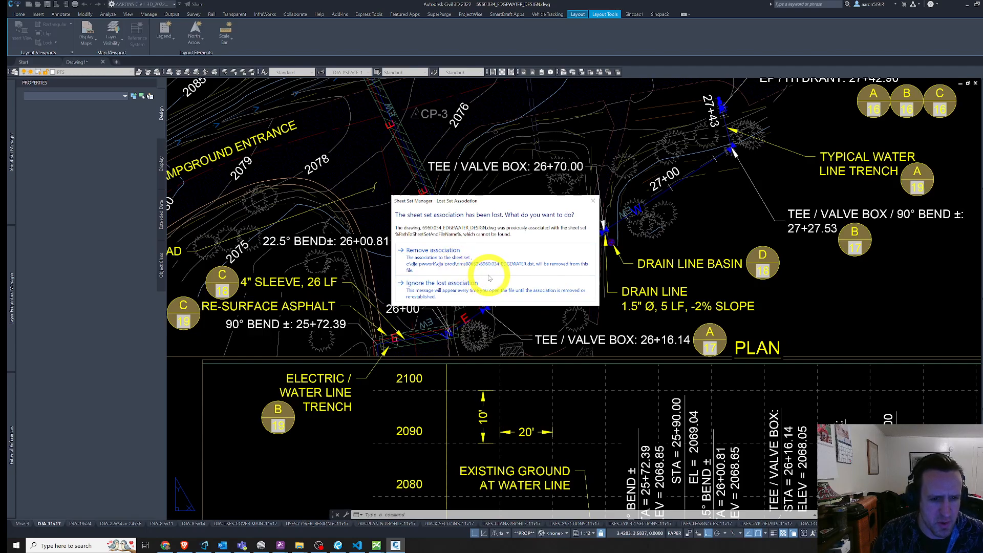
{"action": "left_click", "coordinate": [470, 292]}
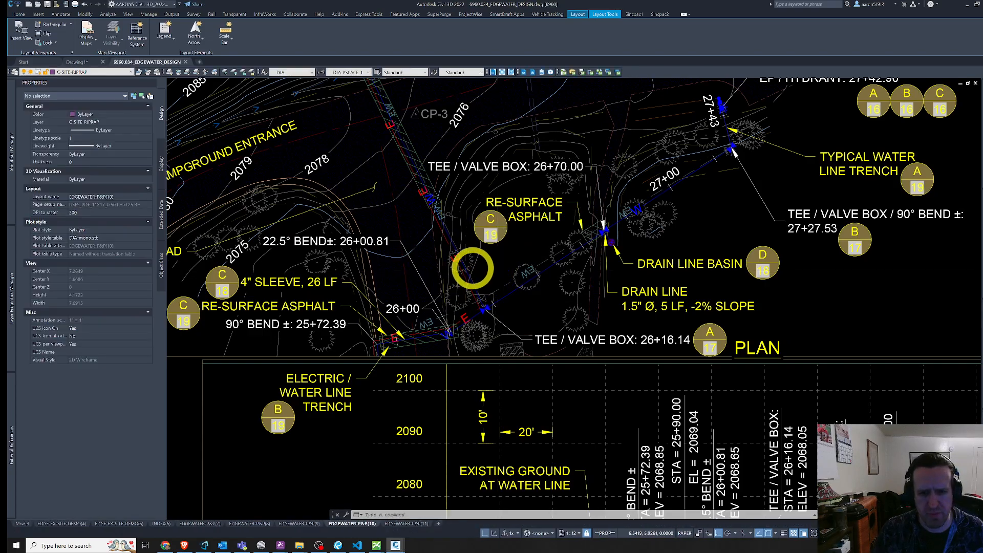
Inspect the EDGEWATER-P&P(10) layout, entering model space through the plan viewport and returning to paper space.
{"action": "scroll", "coordinate": [481, 274], "scroll_direction": "down", "scroll_amount": 5}
{"action": "scroll", "coordinate": [762, 312], "scroll_direction": "up", "scroll_amount": 3}
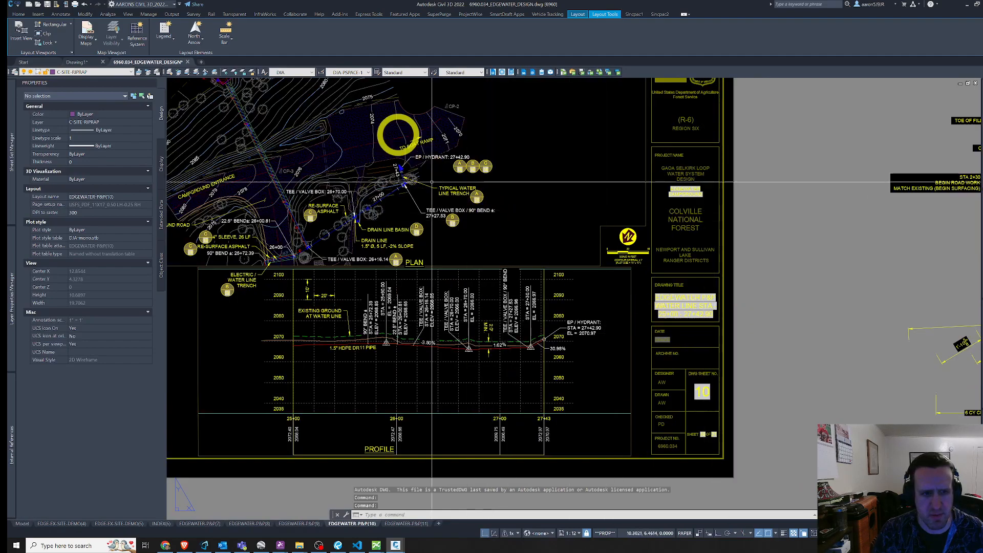
{"action": "left_click", "coordinate": [419, 116]}
{"action": "key", "text": "Escape"}
{"action": "double_click", "coordinate": [419, 116]}
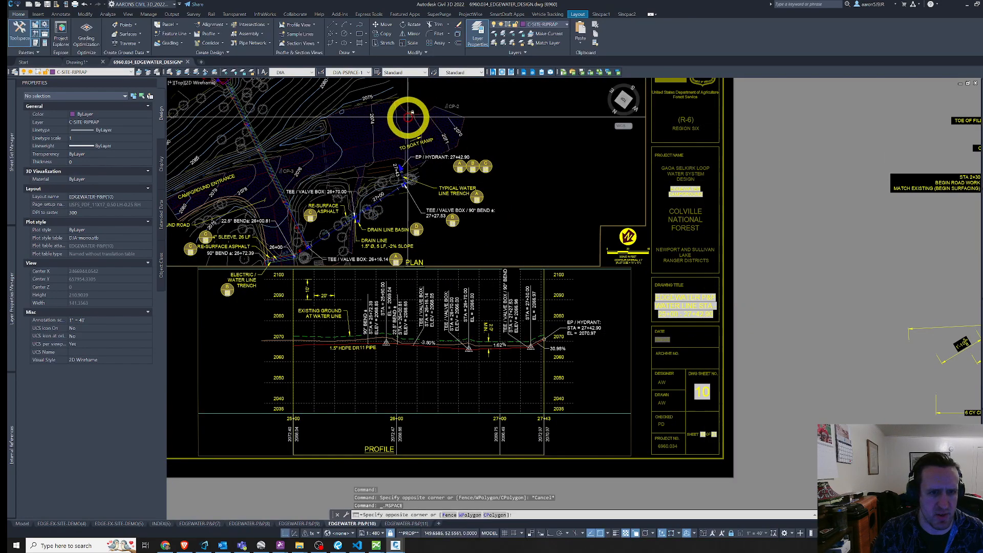
{"action": "double_click", "coordinate": [709, 236]}
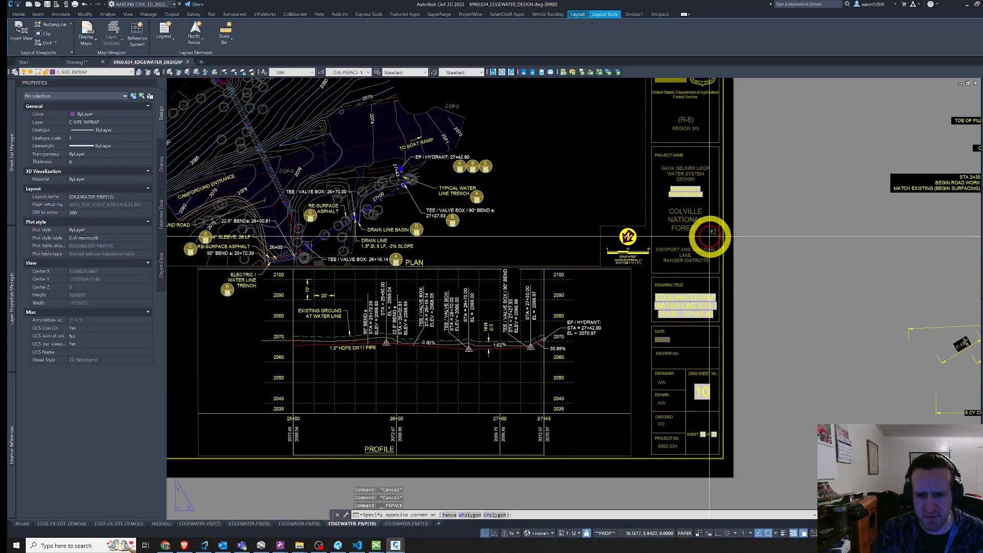
{"action": "left_click", "coordinate": [686, 219]}
Check the drawing's external references, including the site map, title block and Edgewater PDF, and clear the selection.
{"action": "left_click", "coordinate": [13, 464]}
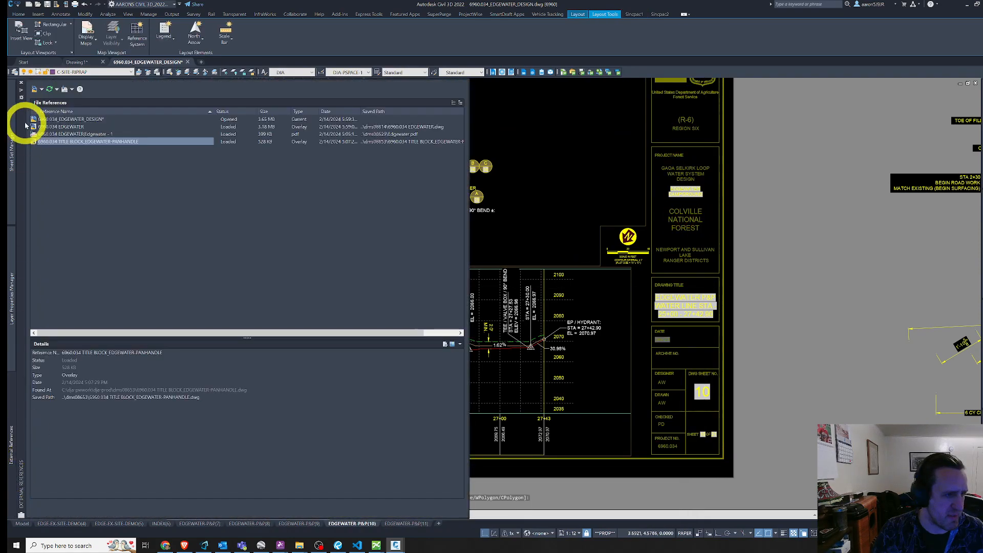
{"action": "left_click", "coordinate": [63, 135]}
{"action": "key", "text": "Escape"}
{"action": "key", "text": "Escape"}
{"action": "key", "text": "Escape"}
Open the sheet set field behind the EDGEWATER CAMPGROUND text in the title block's project name area.
{"action": "scroll", "coordinate": [720, 324], "scroll_direction": "down", "scroll_amount": 2}
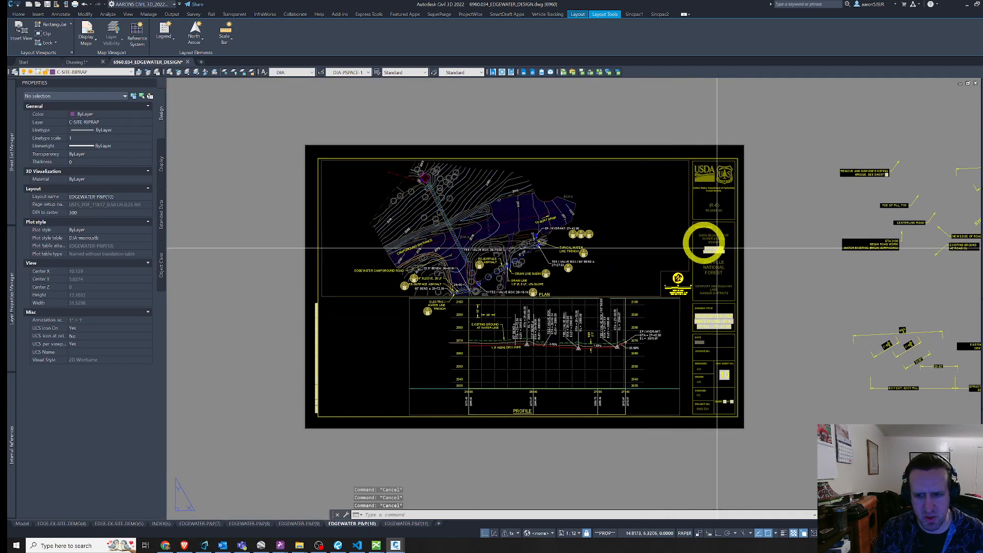
{"action": "scroll", "coordinate": [709, 251], "scroll_direction": "up", "scroll_amount": 4}
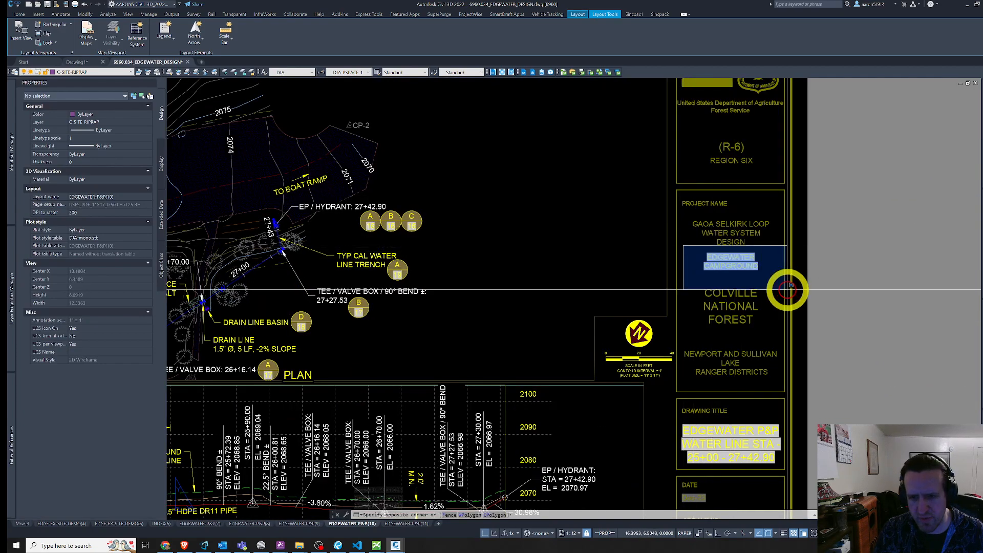
{"action": "left_click", "coordinate": [737, 263]}
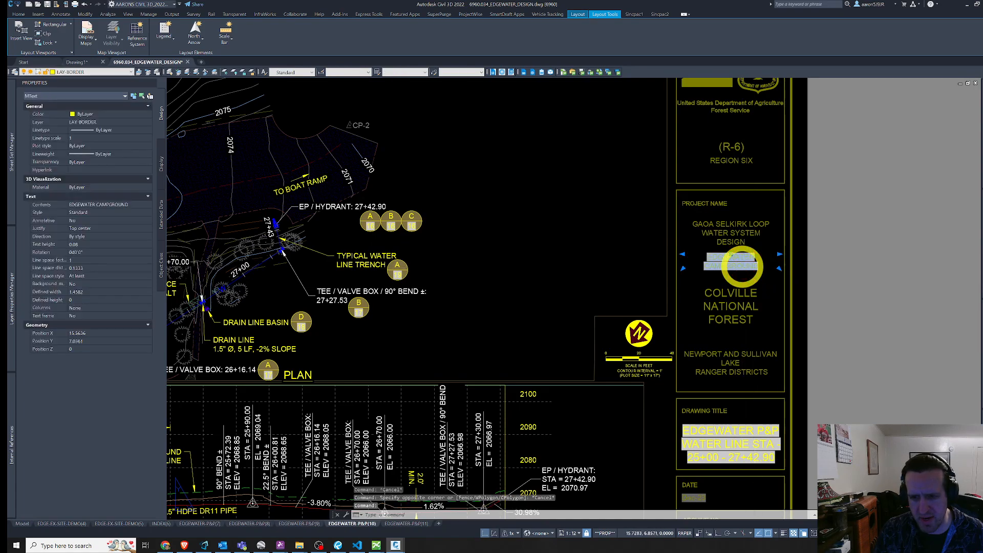
{"action": "double_click", "coordinate": [742, 266]}
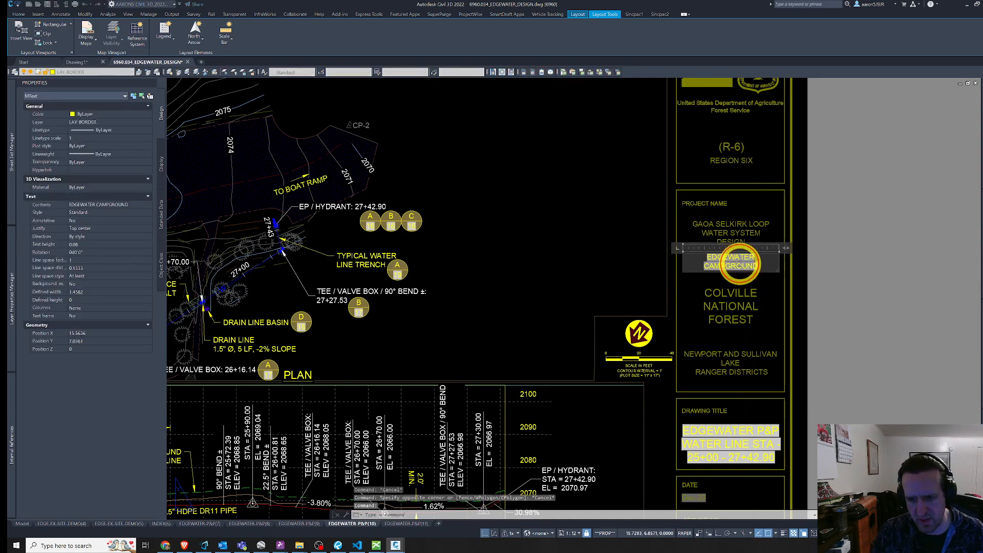
{"action": "double_click", "coordinate": [740, 264]}
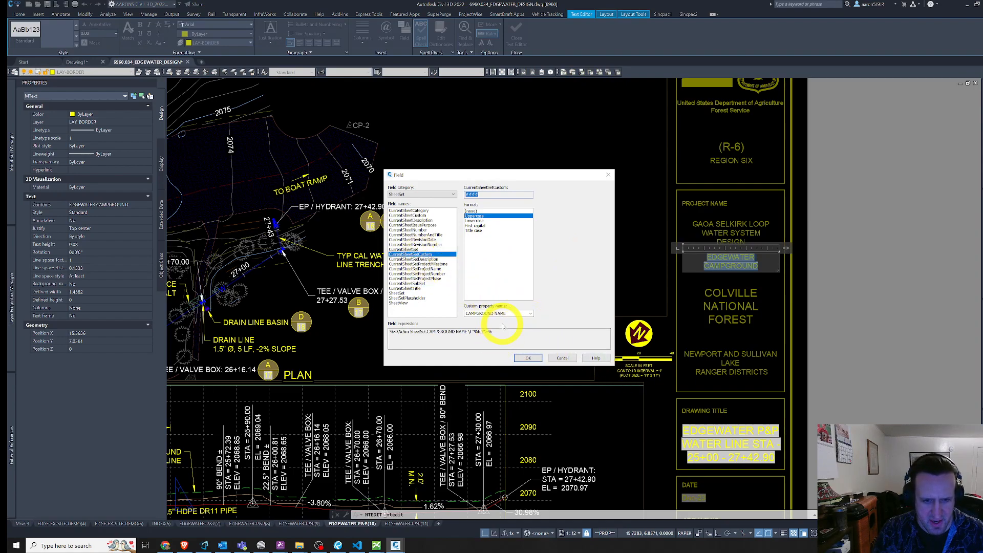
Look through the SheetSet and CurrentSheetTitle field options, including browsing for a sheet set file, and dismiss the field without changes.
{"action": "left_click", "coordinate": [397, 293]}
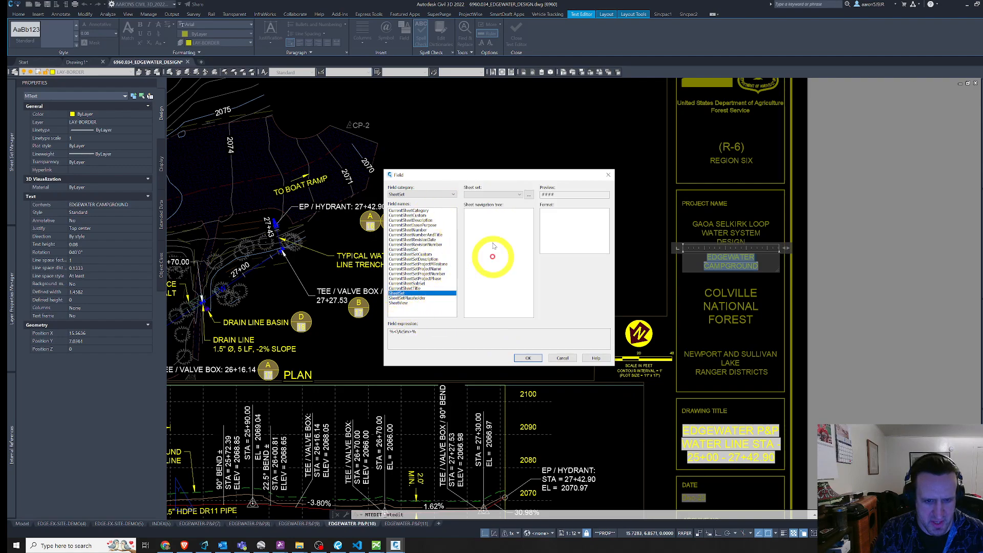
{"action": "left_click", "coordinate": [529, 195]}
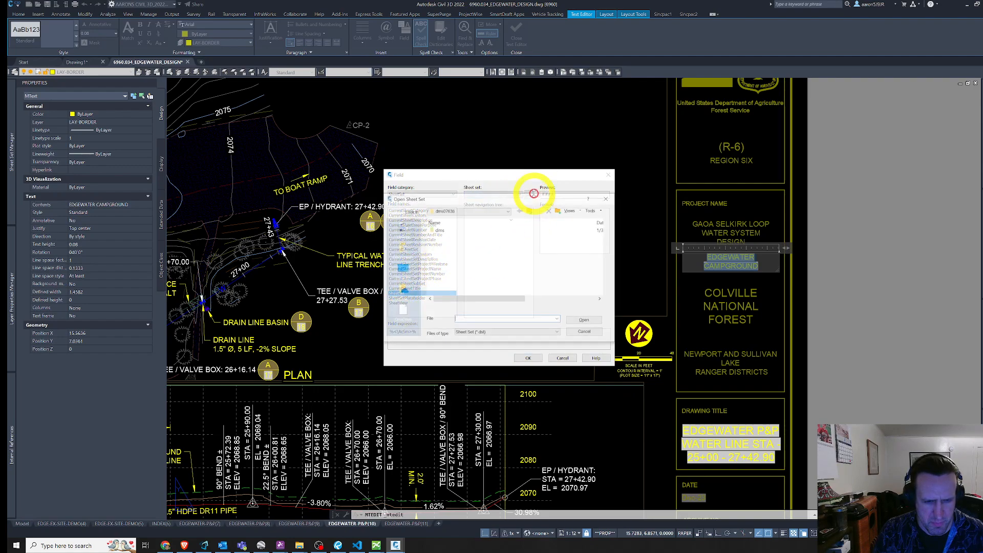
{"action": "left_click", "coordinate": [494, 210]}
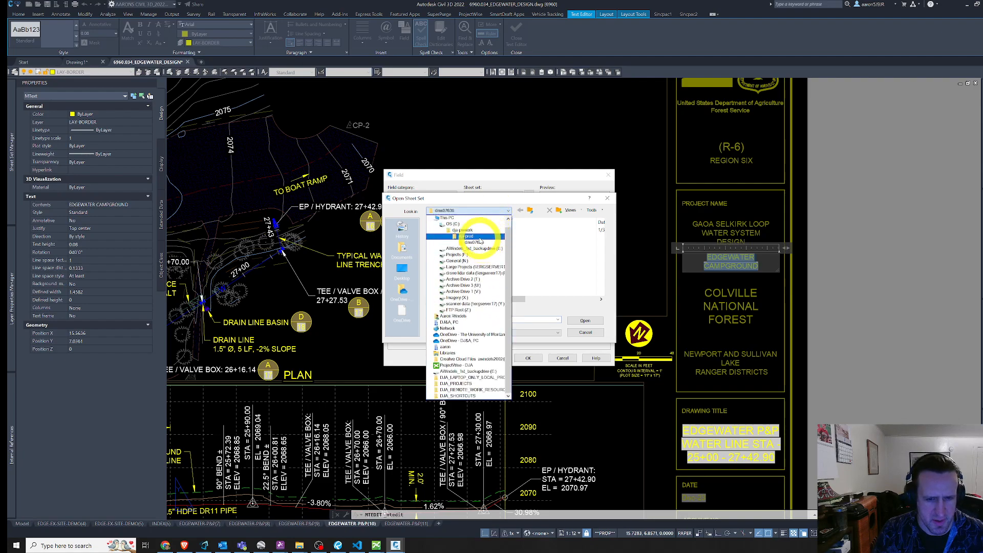
{"action": "left_click", "coordinate": [488, 243]}
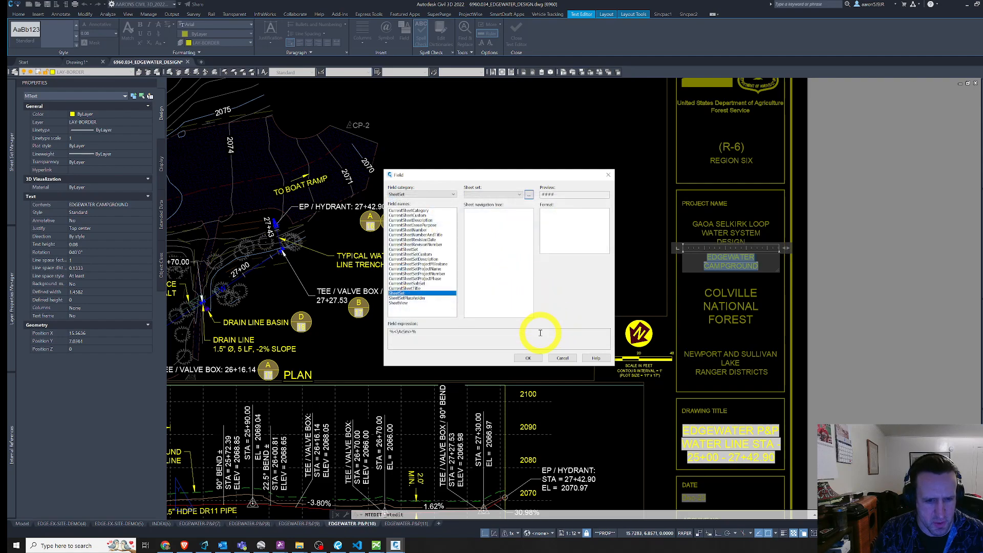
{"action": "left_click", "coordinate": [402, 289]}
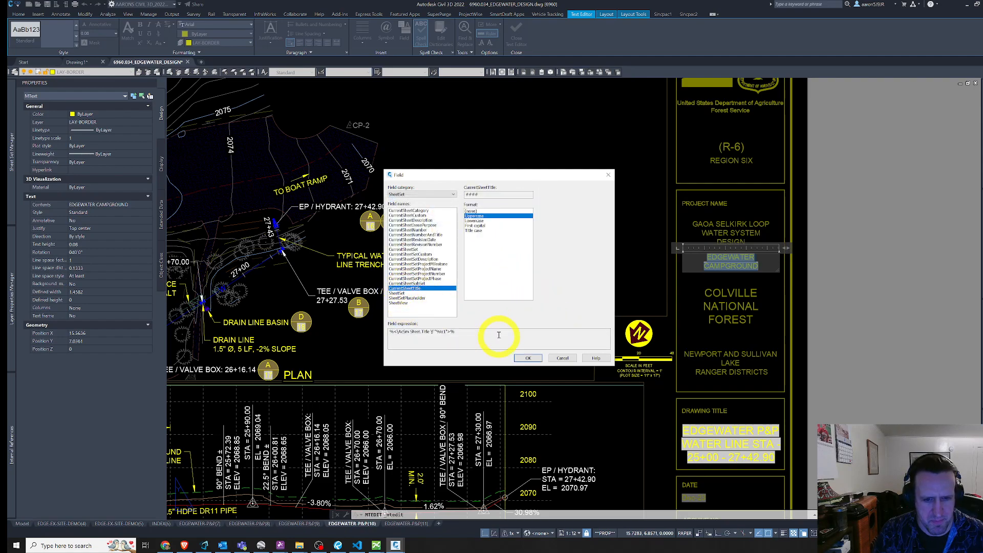
{"action": "left_click", "coordinate": [563, 358]}
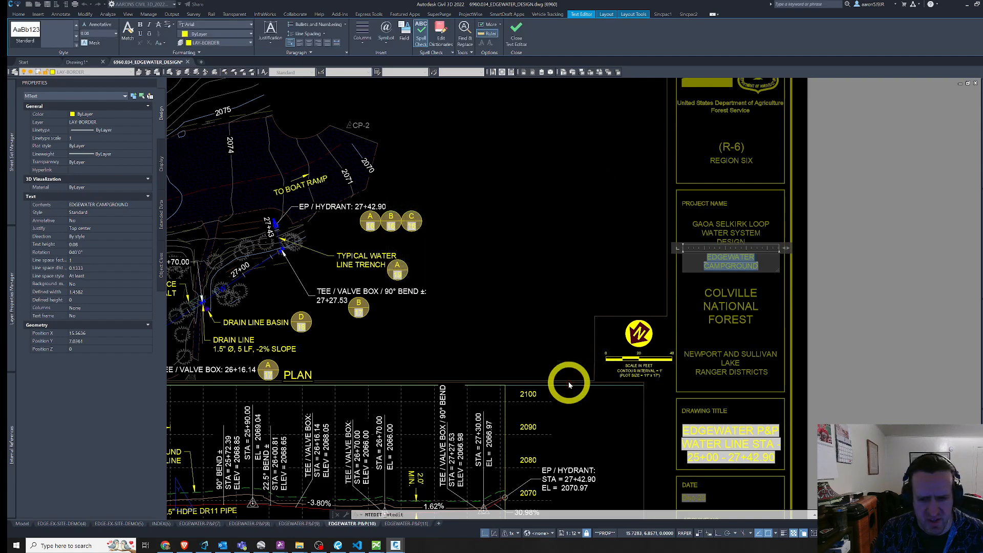
Inspect the field in the title block's drawing title text, leave text editing, and return to paper space.
{"action": "left_click", "coordinate": [731, 439]}
{"action": "double_click", "coordinate": [733, 442]}
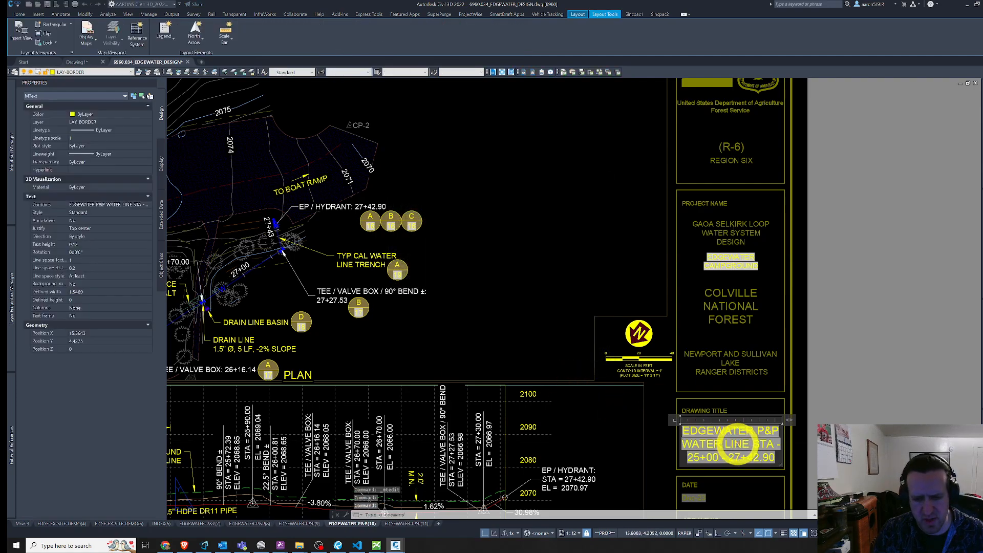
{"action": "double_click", "coordinate": [738, 446]}
{"action": "key", "text": "Escape"}
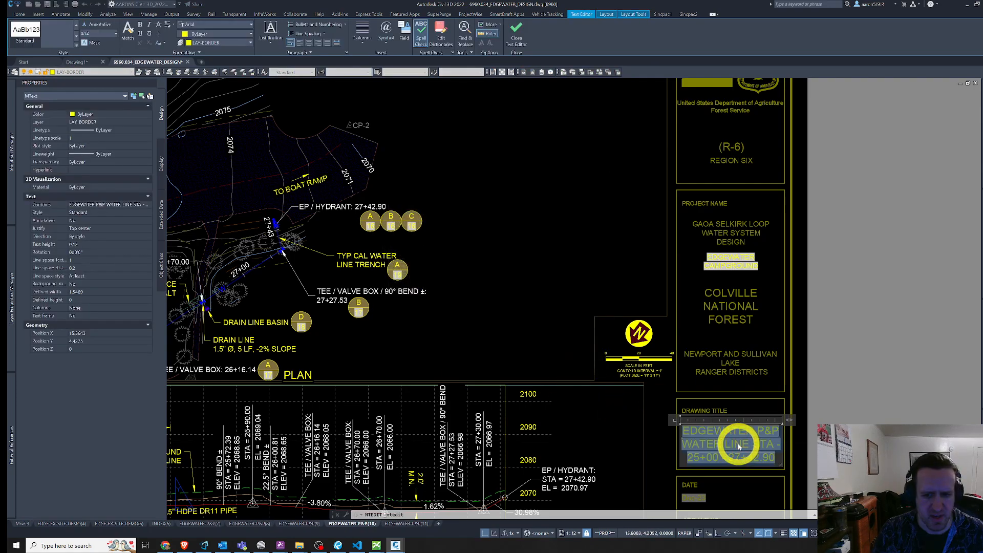
{"action": "double_click", "coordinate": [547, 265]}
{"action": "left_click_drag", "start_coordinate": [547, 264], "coordinate": [619, 265]}
{"action": "double_click", "coordinate": [746, 358]}
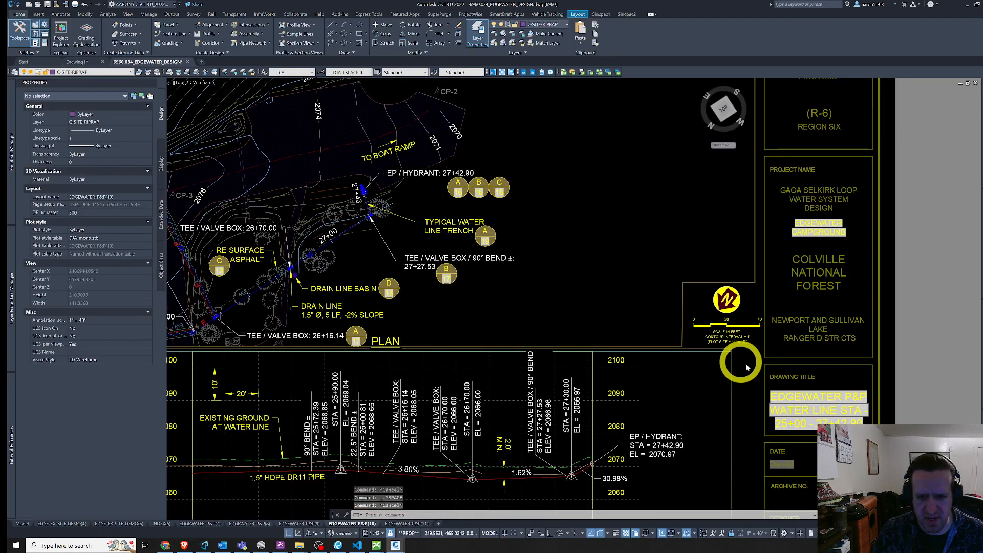
{"action": "key", "text": "Escape"}
{"action": "key", "text": "Escape"}
Examine the SHEETNUMBER attribute's field expression in the detail bubble at valve box 27+27.53, check CurrentSheetSet and CurrentSheetTitle, and discard any changes.
{"action": "double_click", "coordinate": [444, 277]}
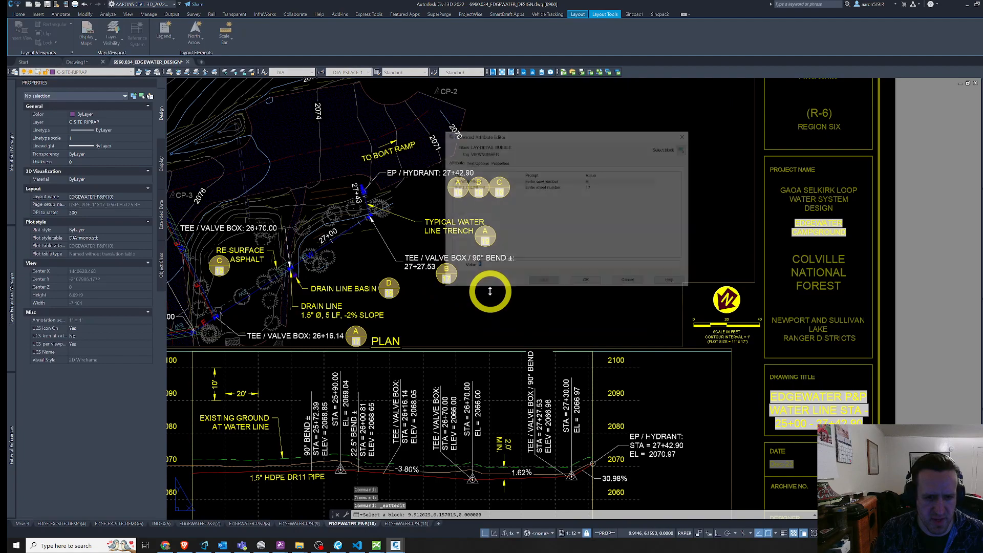
{"action": "left_click", "coordinate": [588, 187]}
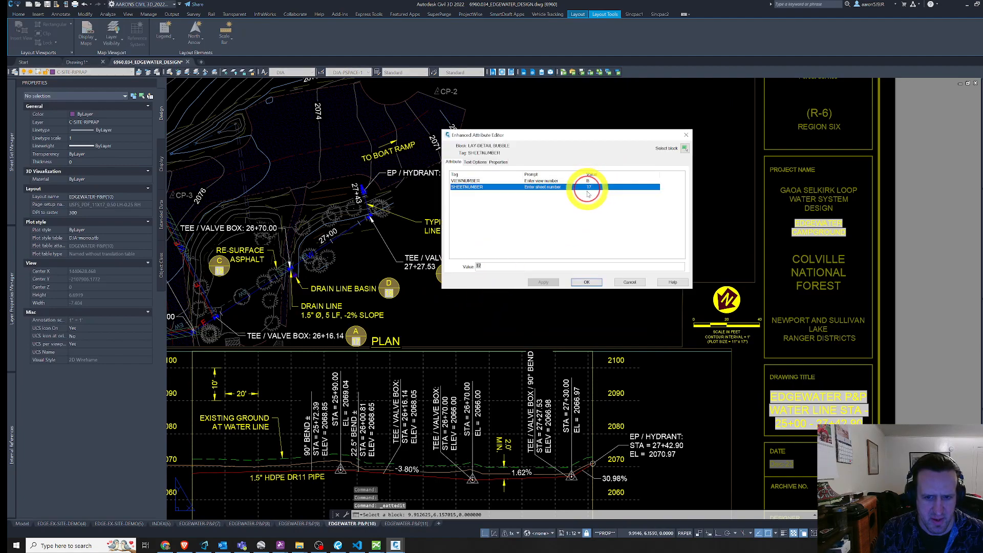
{"action": "double_click", "coordinate": [479, 266]}
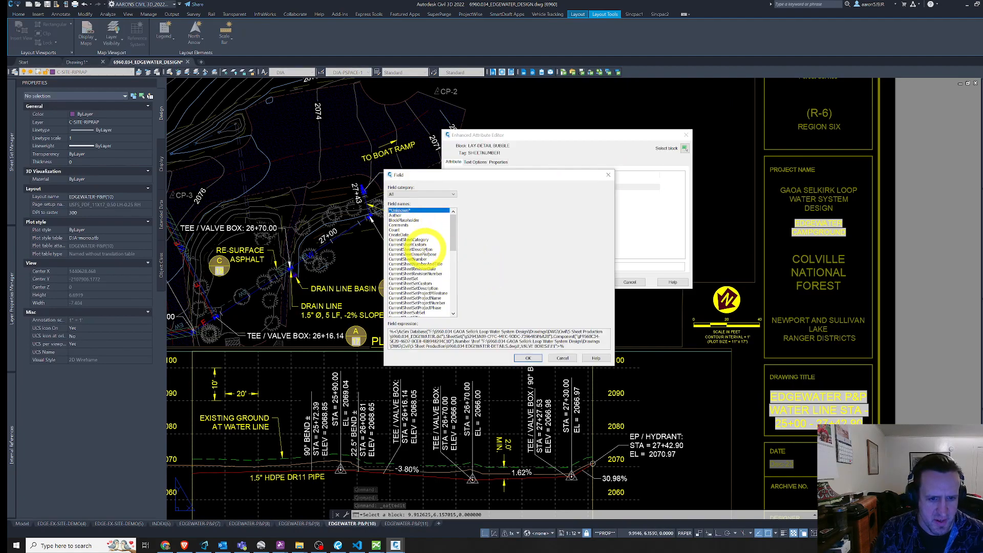
{"action": "scroll", "coordinate": [417, 248], "scroll_direction": "down", "scroll_amount": 1}
{"action": "left_click", "coordinate": [421, 298]}
{"action": "left_click", "coordinate": [412, 264]}
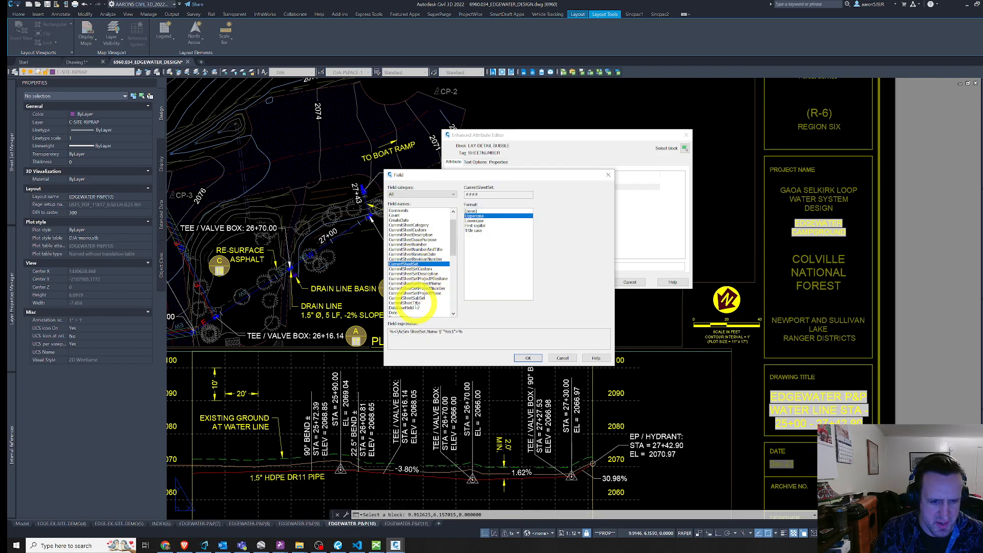
{"action": "left_click", "coordinate": [412, 303]}
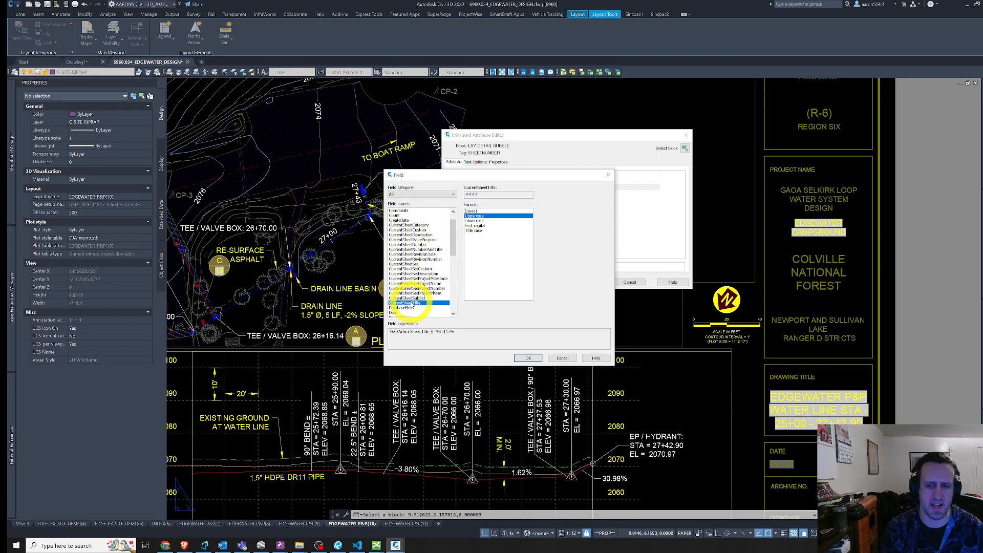
{"action": "key", "text": "Escape"}
{"action": "key", "text": "Escape"}
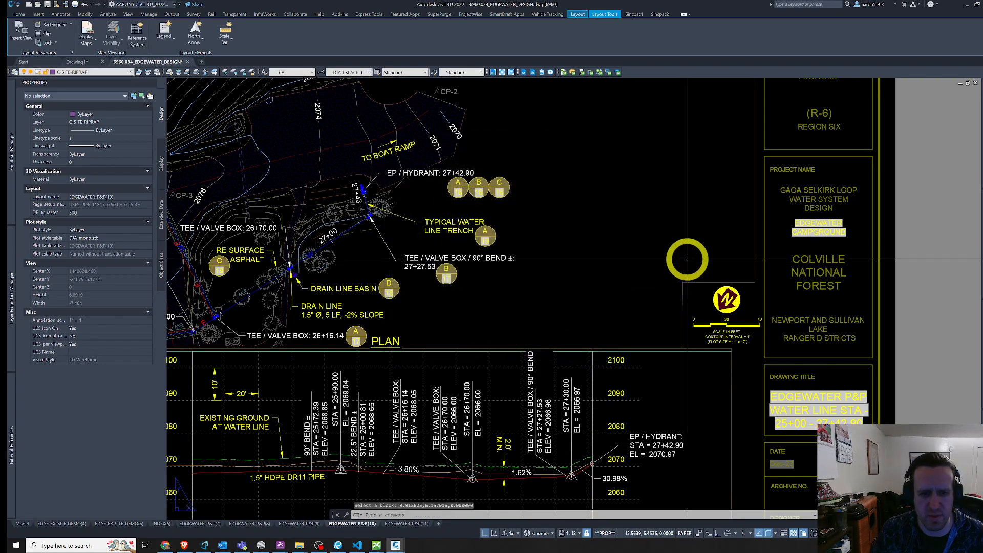
Review the drawing's surfaces and the surface data shortcuts, selecting the first DJA EG EDGEWATER shortcut to check its source.
{"action": "scroll", "coordinate": [666, 264], "scroll_direction": "down", "scroll_amount": 6}
{"action": "scroll", "coordinate": [597, 318], "scroll_direction": "up", "scroll_amount": 4}
{"action": "scroll", "coordinate": [597, 318], "scroll_direction": "down", "scroll_amount": 2}
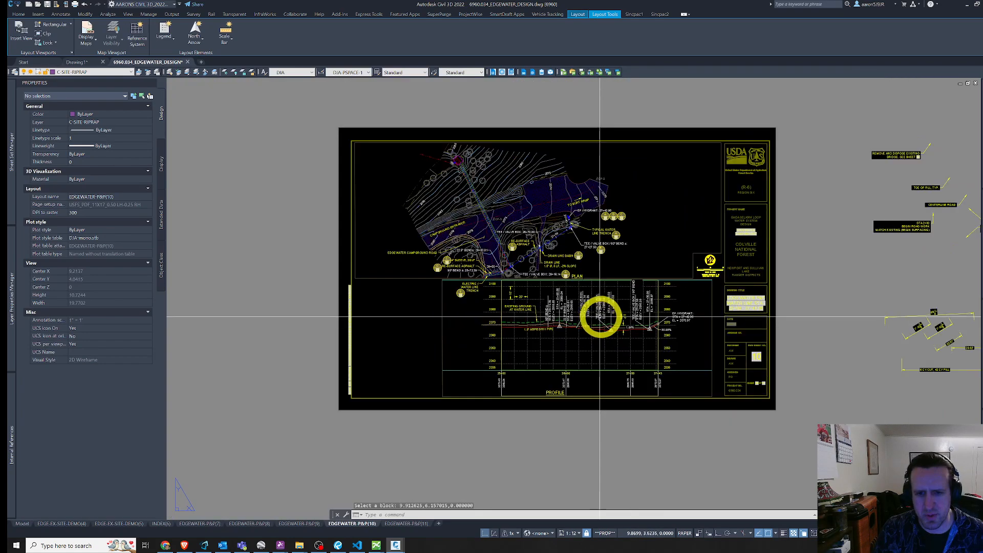
{"action": "mouse_move", "coordinate": [978, 260]}
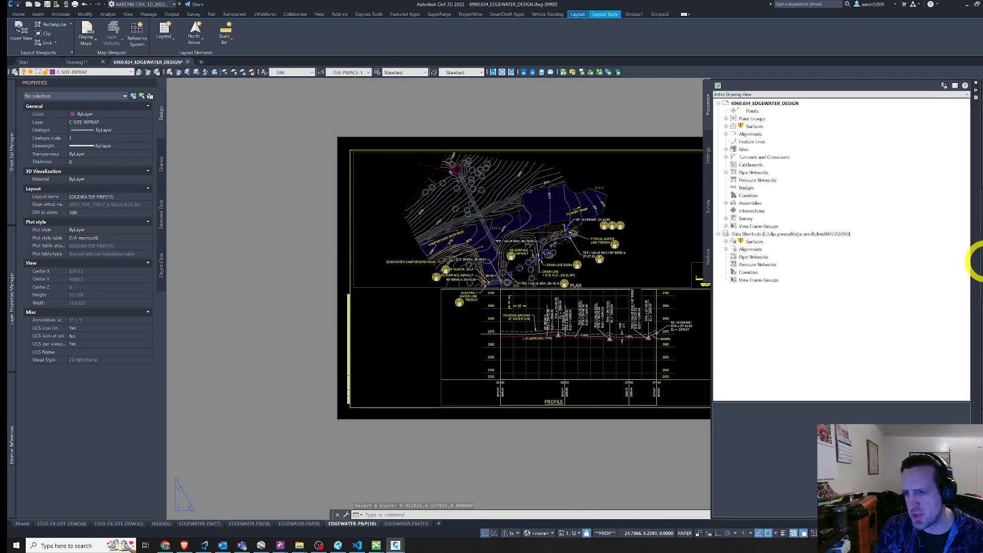
{"action": "left_click", "coordinate": [726, 126]}
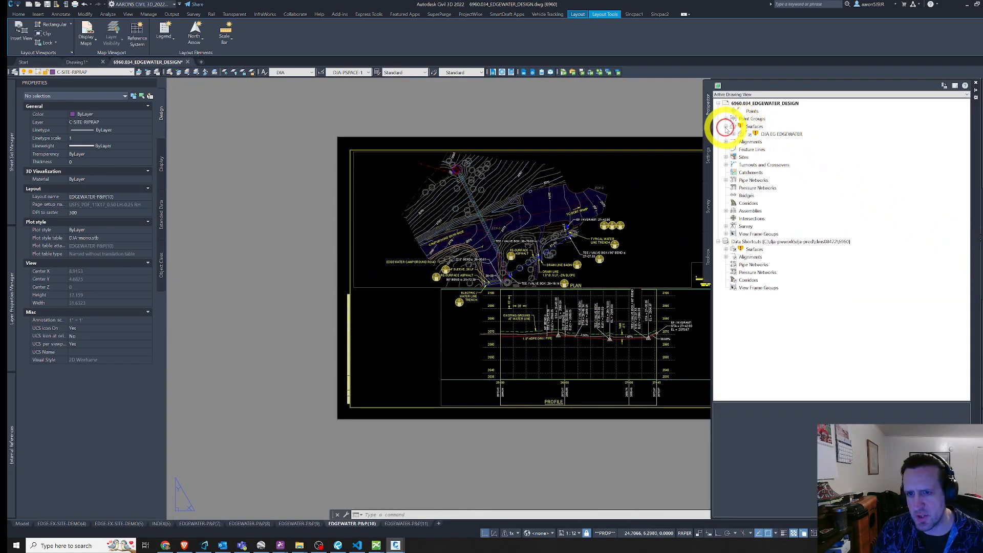
{"action": "mouse_move", "coordinate": [757, 136]}
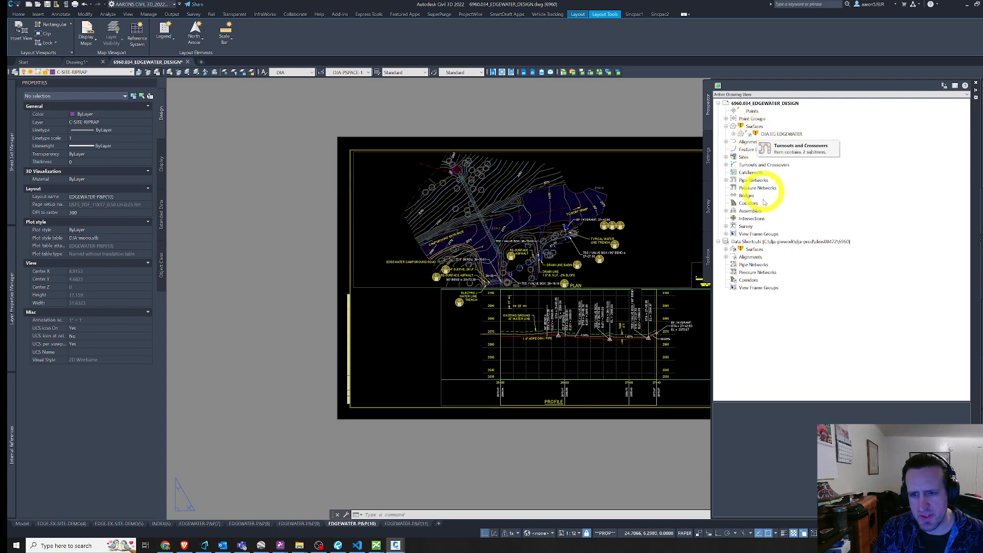
{"action": "left_click", "coordinate": [736, 249]}
{"action": "left_click", "coordinate": [726, 250]}
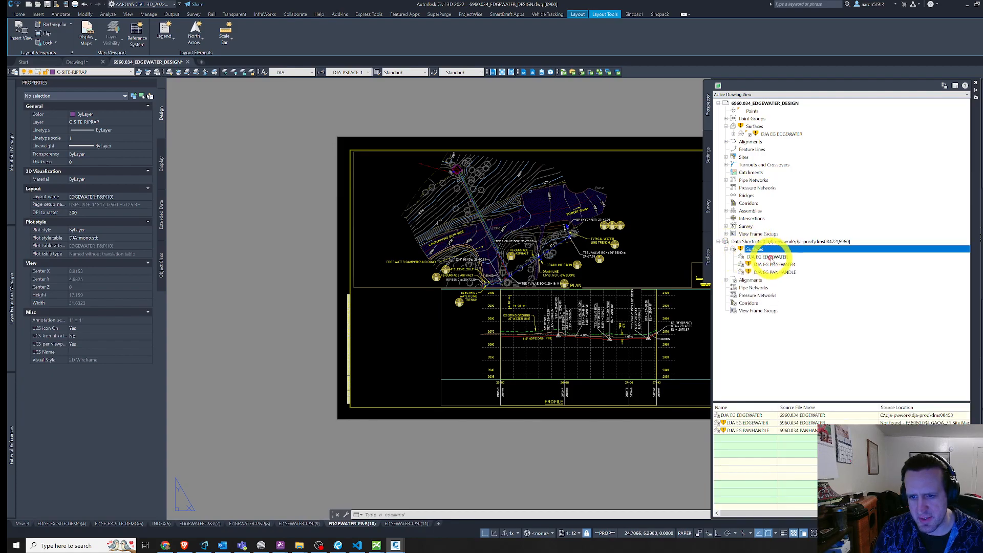
{"action": "left_click", "coordinate": [768, 257]}
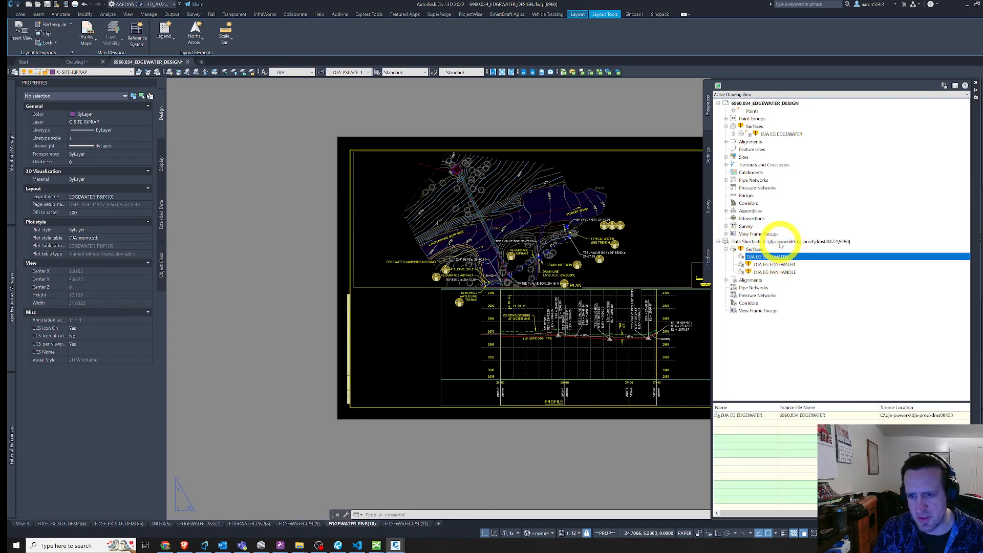
{"action": "left_click", "coordinate": [726, 249]}
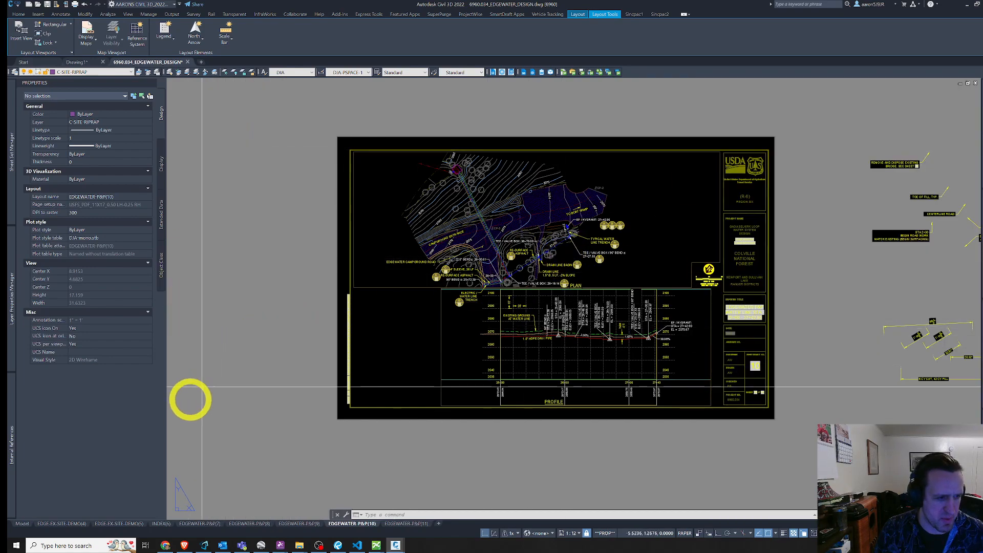
Start opening an existing sheet set from the Sheet Set Manager.
{"action": "mouse_move", "coordinate": [11, 174]}
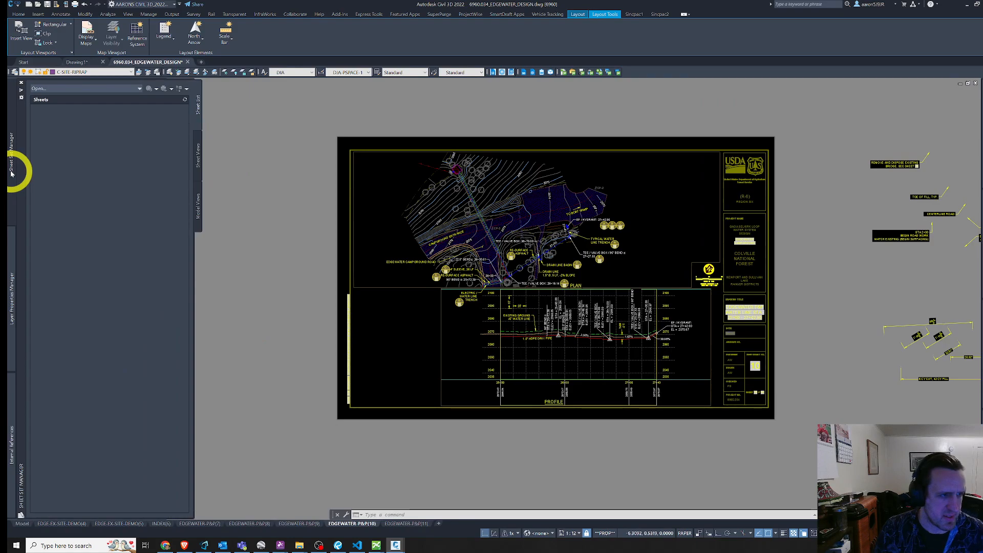
{"action": "left_click", "coordinate": [83, 90]}
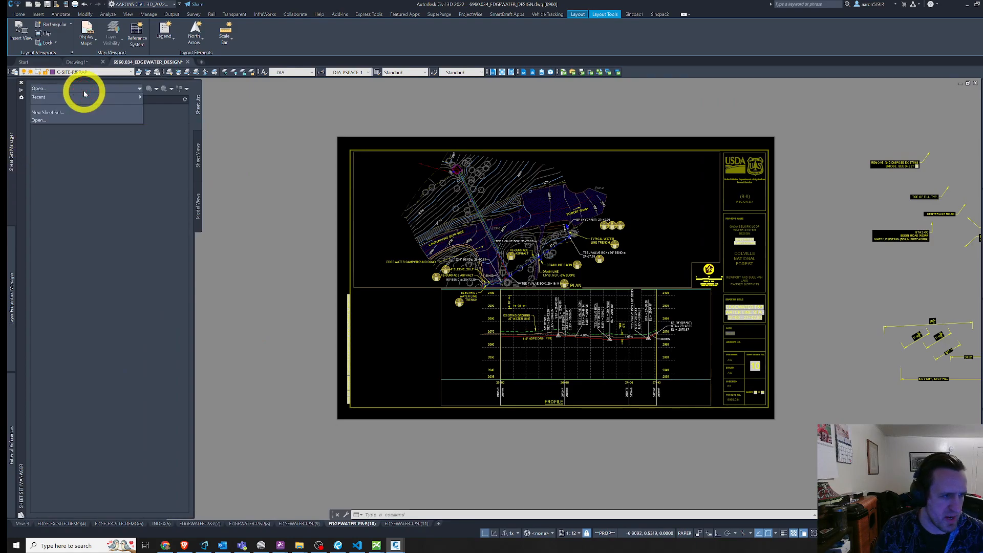
{"action": "left_click", "coordinate": [43, 123]}
Switch to ProjectWise Explorer and display the documents in the Civil drawings' 5 Sheet Production folder.
{"action": "left_click", "coordinate": [338, 545]}
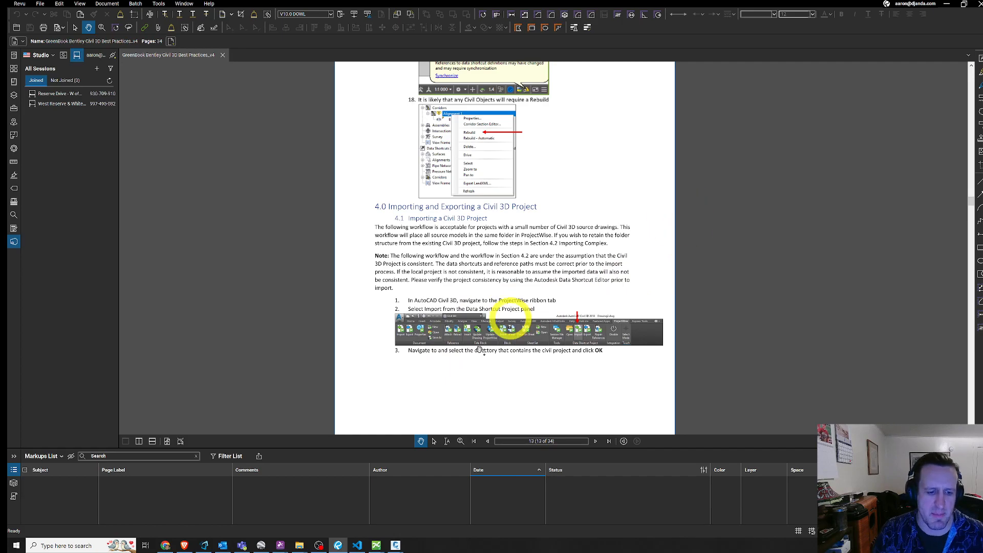
{"action": "mouse_move", "coordinate": [395, 545]}
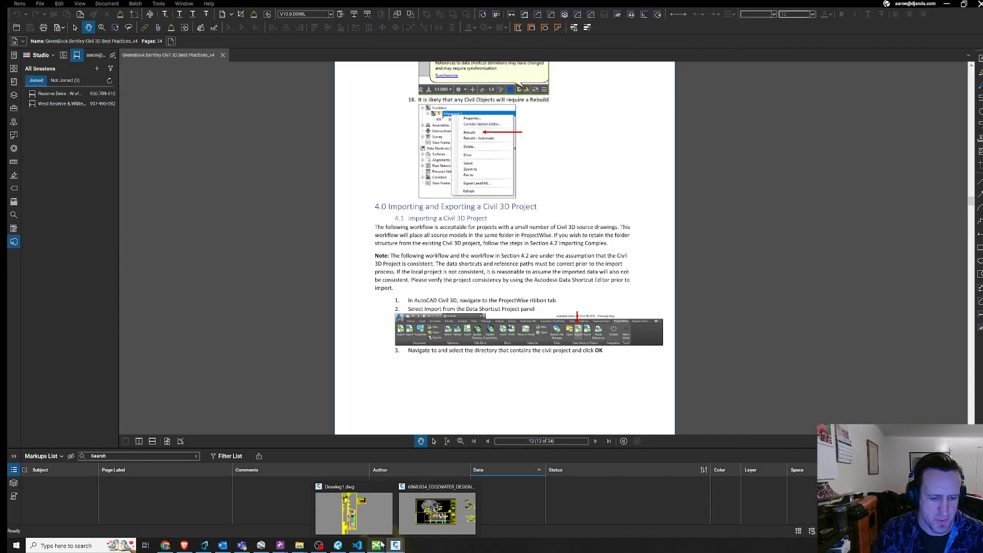
{"action": "left_click", "coordinate": [355, 518]}
{"action": "left_click", "coordinate": [329, 130]}
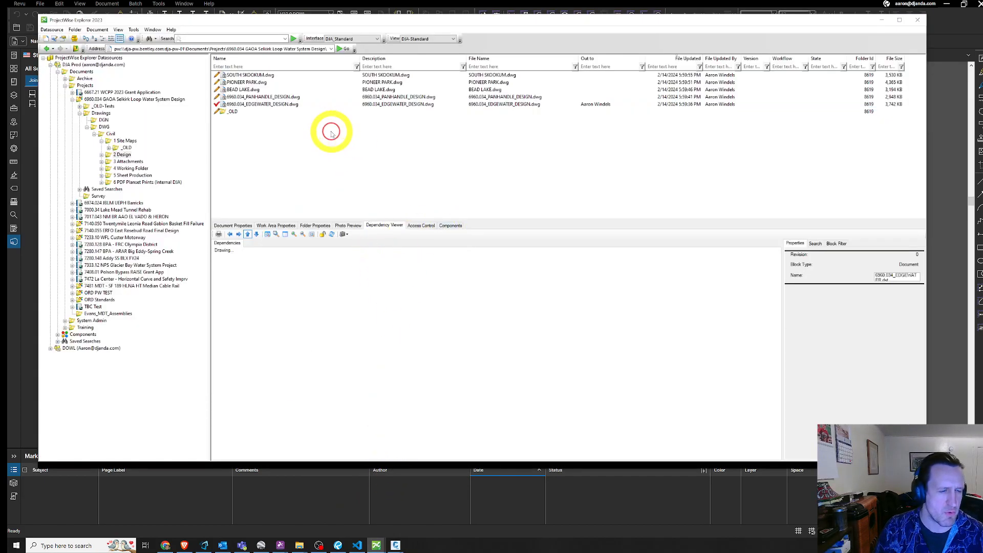
{"action": "left_click", "coordinate": [124, 175]}
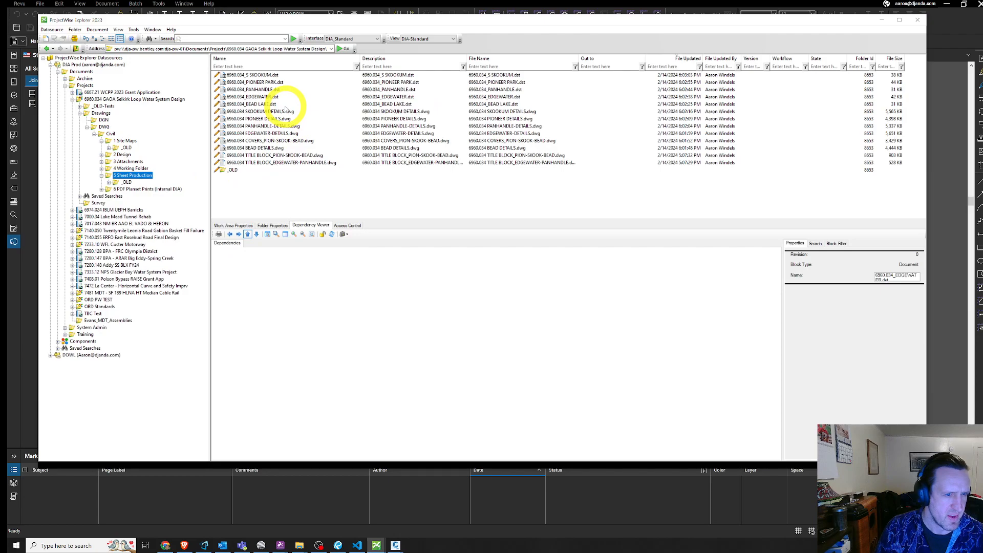
Open the 6960.034_EDGEWATER.dst sheet set from ProjectWise, keeping Copy Out as the preference for its reference documents.
{"action": "left_click", "coordinate": [265, 96]}
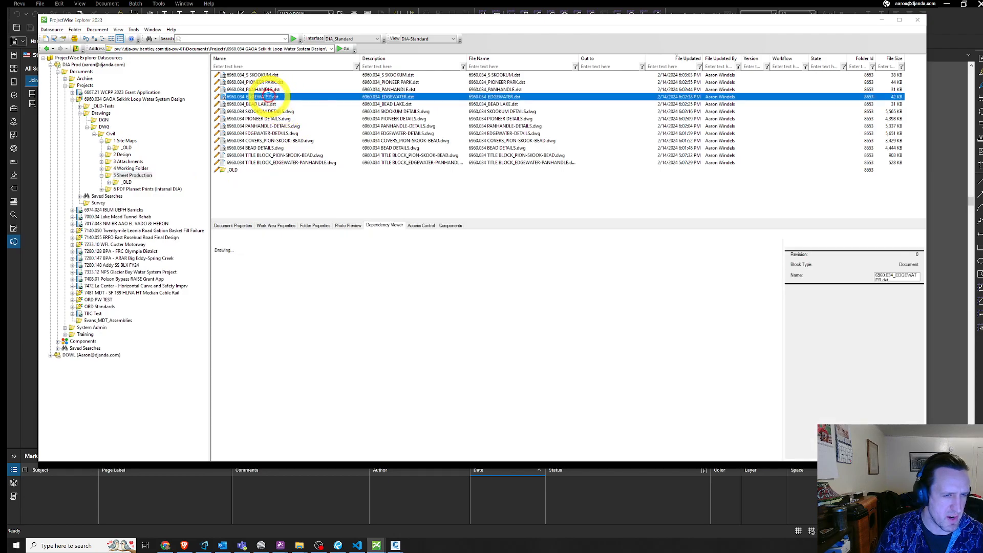
{"action": "double_click", "coordinate": [269, 96]}
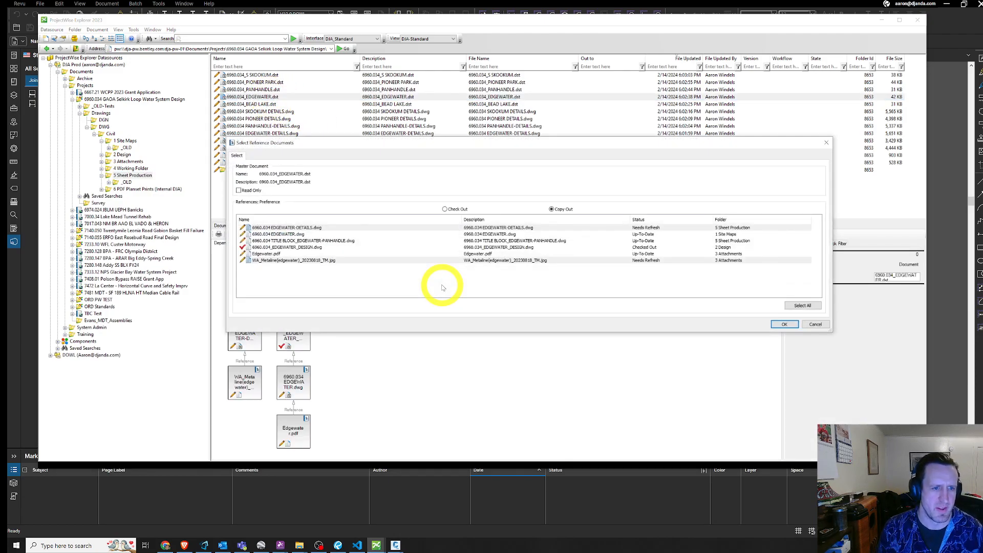
{"action": "left_click", "coordinate": [785, 324]}
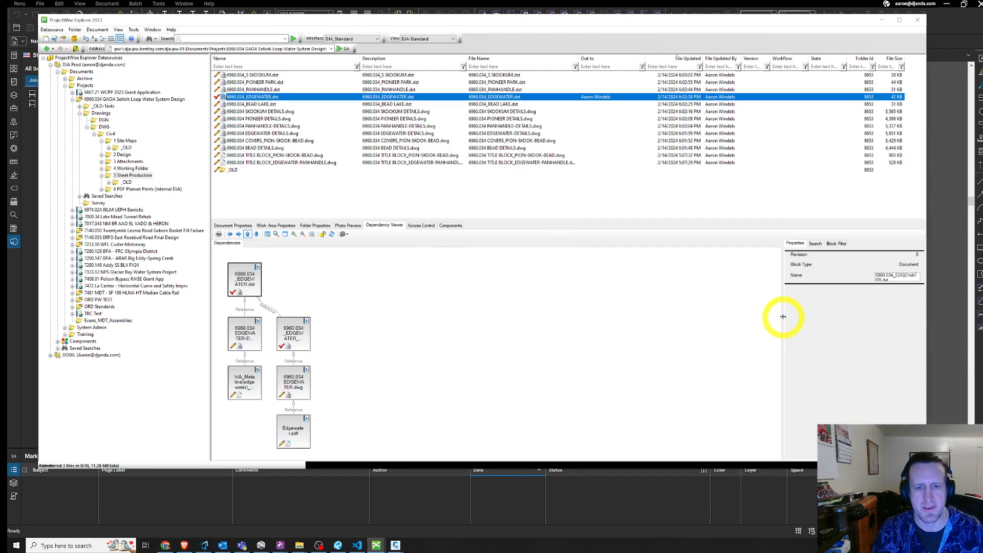
Review the checked-out Edgewater documents in the Local Document Organizer and minimize the PDF viewer.
{"action": "left_click", "coordinate": [381, 549]}
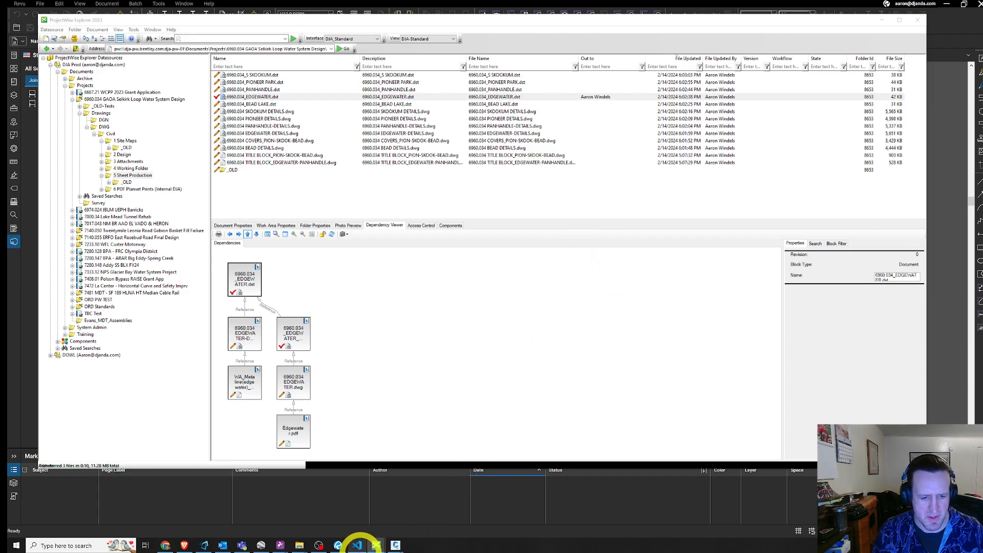
{"action": "left_click", "coordinate": [916, 20]}
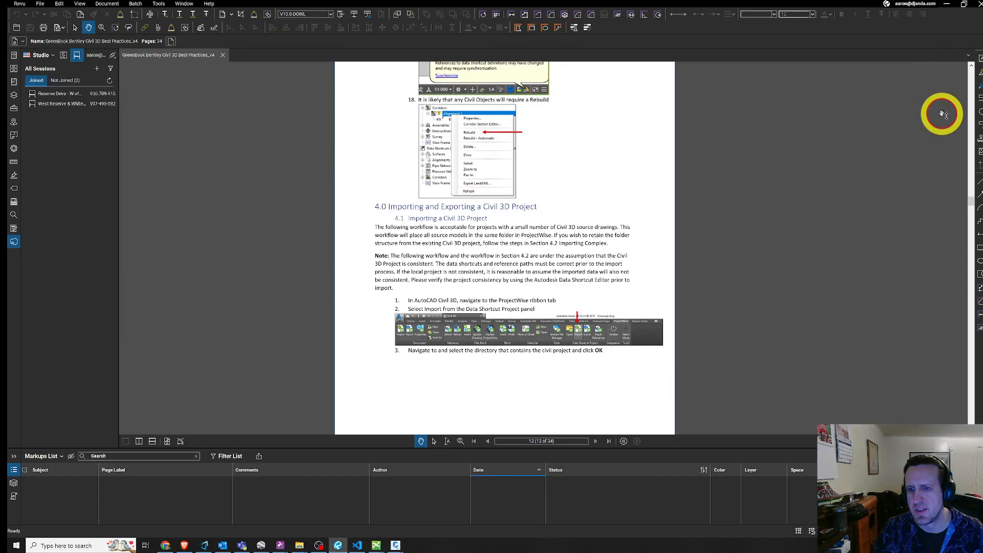
{"action": "mouse_move", "coordinate": [376, 546]}
{"action": "left_click", "coordinate": [406, 511]}
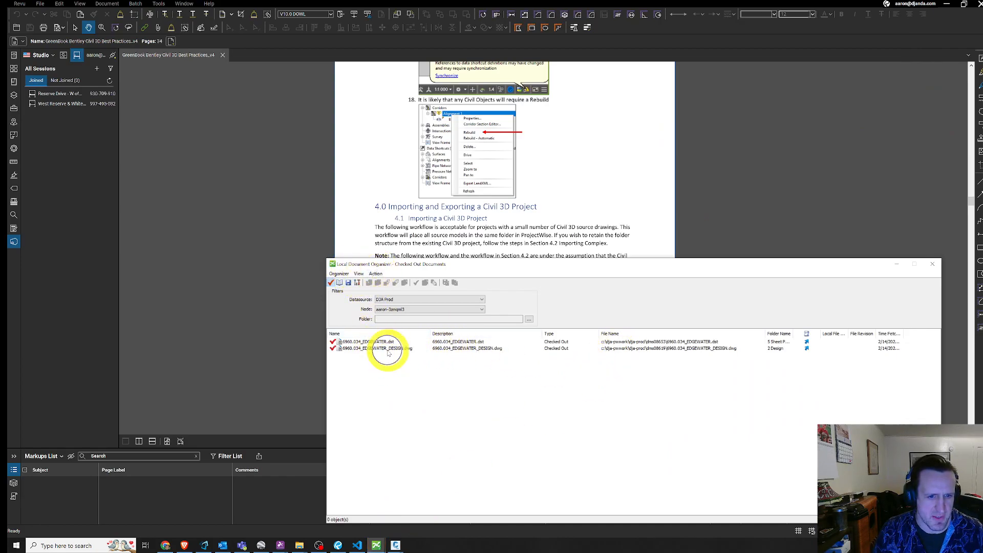
{"action": "left_click", "coordinate": [318, 158]}
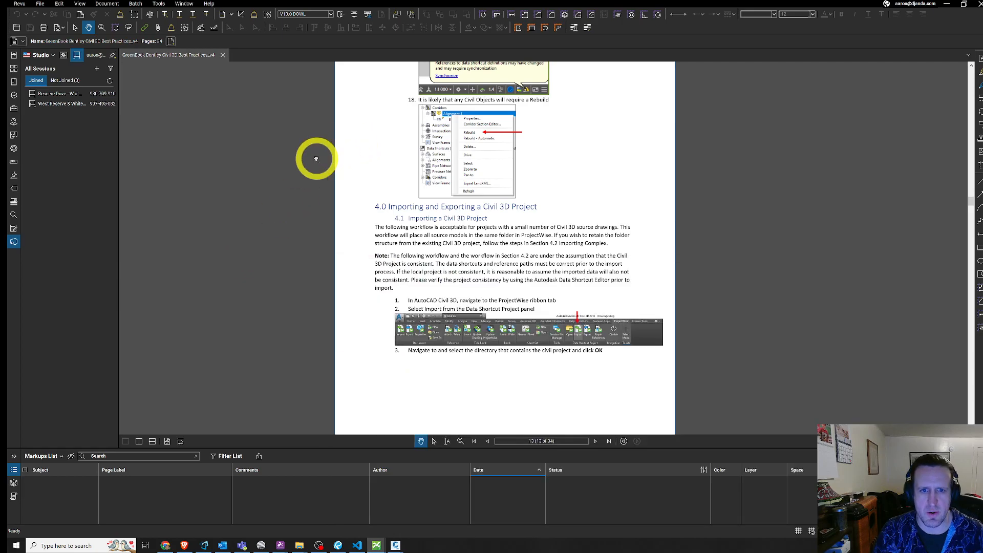
{"action": "left_click", "coordinate": [947, 3]}
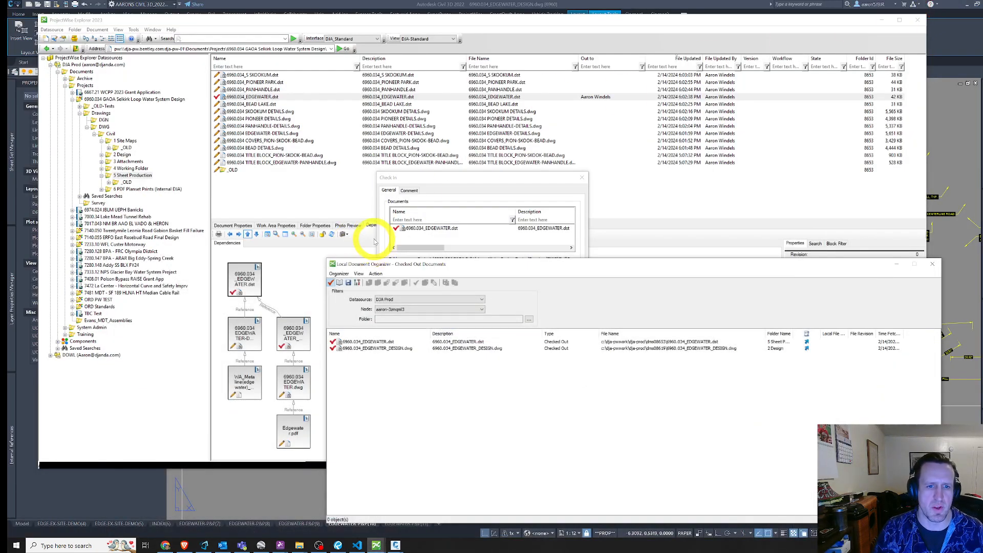
Close the Check In dialog for 6960.034_EDGEWATER.dst without checking it in and return to Civil 3D.
{"action": "left_click", "coordinate": [455, 177]}
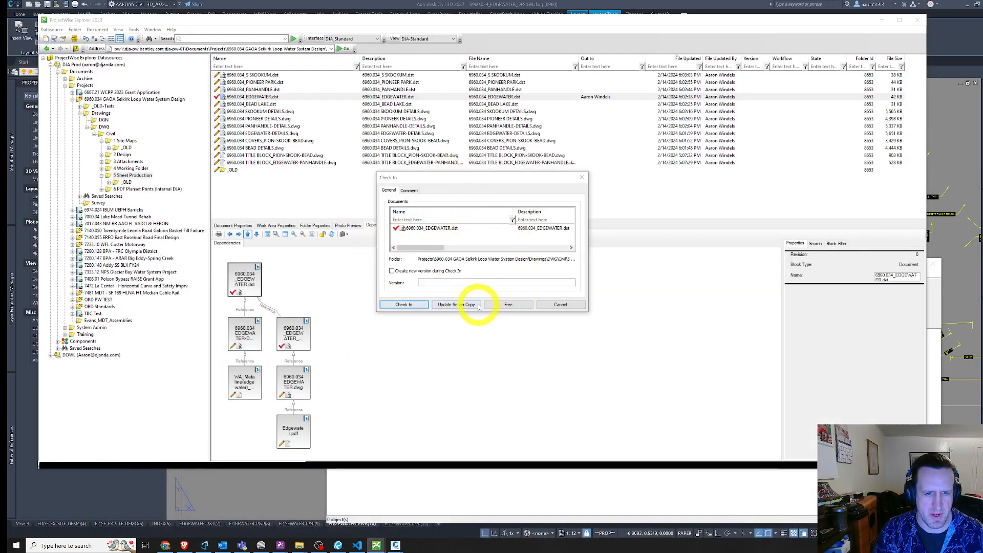
{"action": "left_click", "coordinate": [582, 178]}
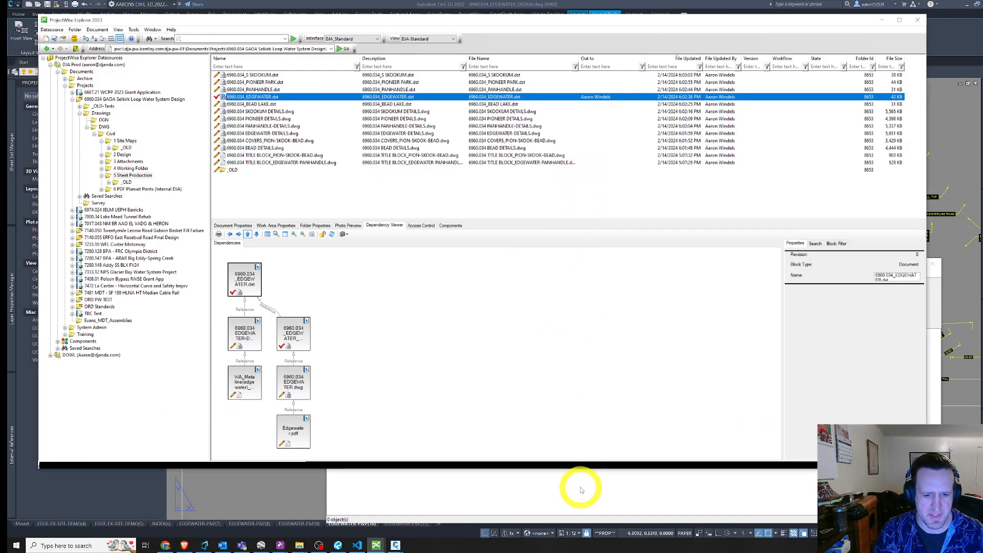
{"action": "left_click", "coordinate": [293, 493]}
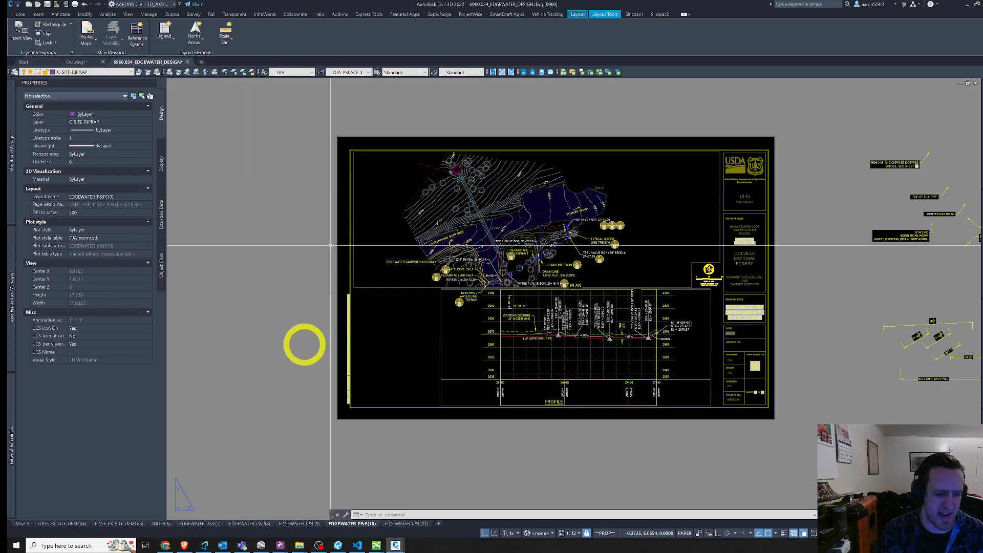
Check the sheet set's document status in ProjectWise Explorer, and view its sheet list in Civil 3D's Sheet Set Manager.
{"action": "mouse_move", "coordinate": [376, 547]}
{"action": "left_click", "coordinate": [342, 514]}
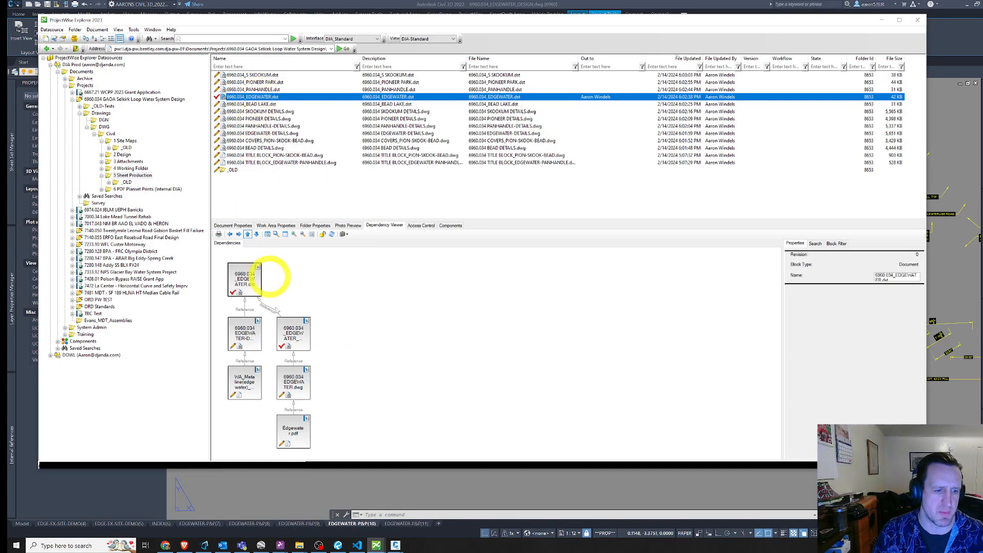
{"action": "left_click", "coordinate": [267, 479]}
{"action": "left_click", "coordinate": [16, 150]}
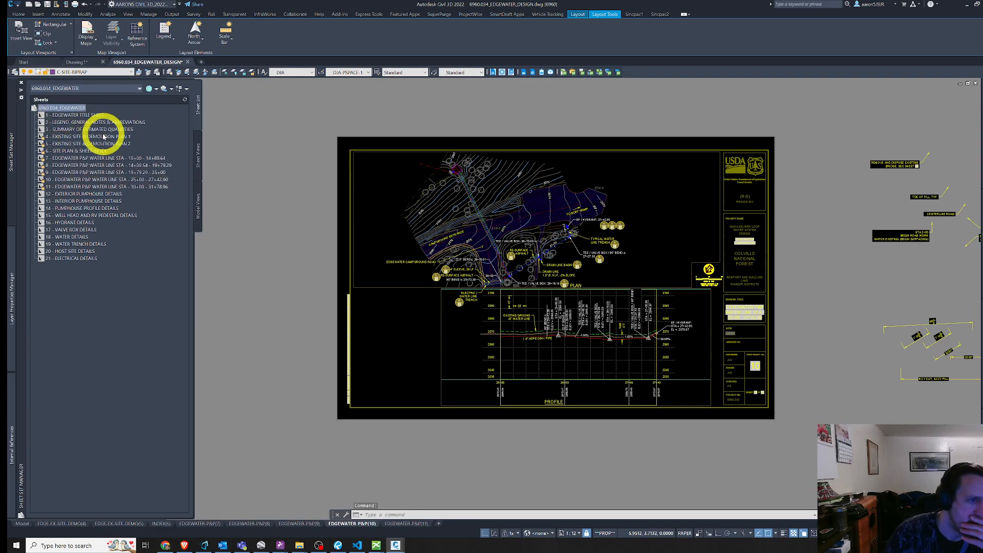
{"action": "mouse_move", "coordinate": [103, 136]}
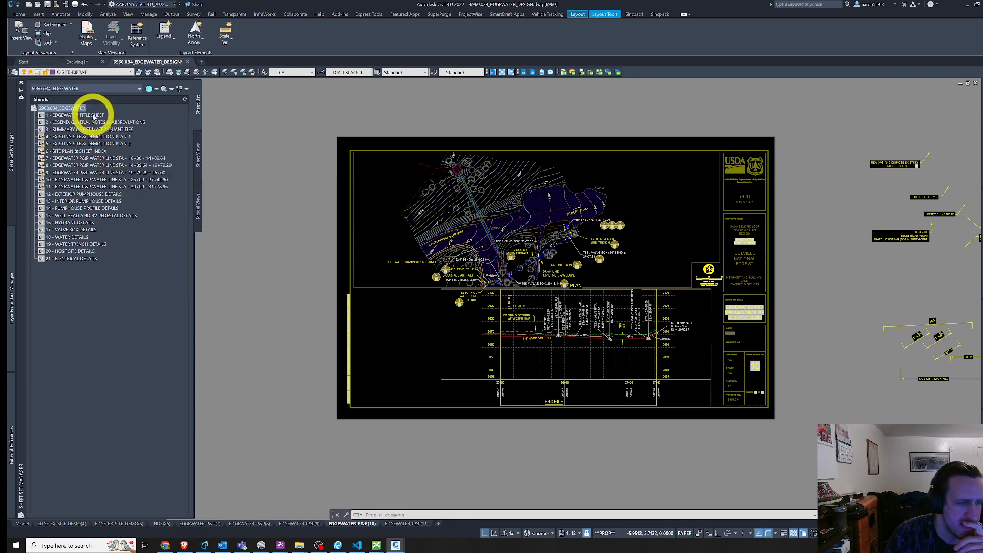
Review the reference documents offered when reopening 6960.034_EDGEWATER.dst, cancel, and check the Local Document Organizer's checked-out list.
{"action": "mouse_move", "coordinate": [382, 544]}
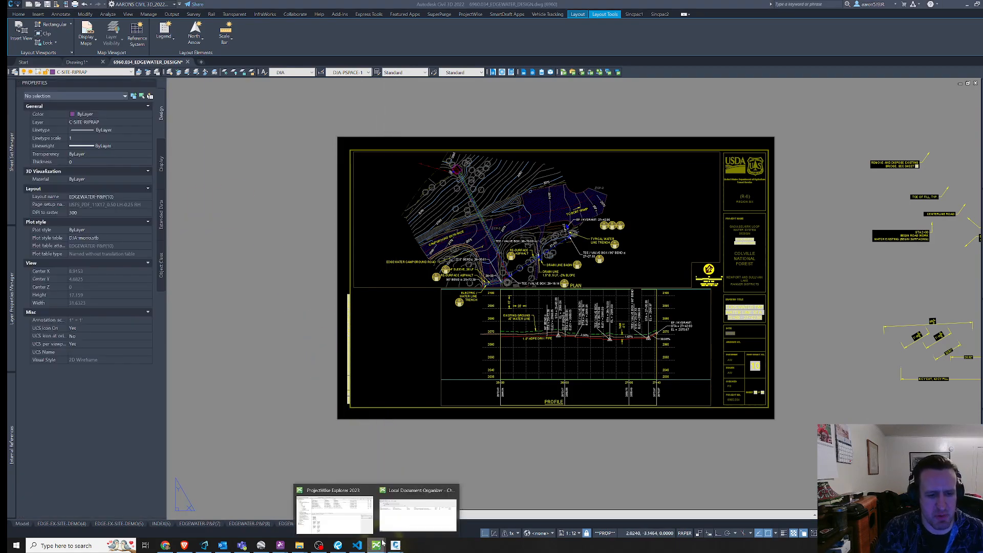
{"action": "left_click", "coordinate": [351, 509]}
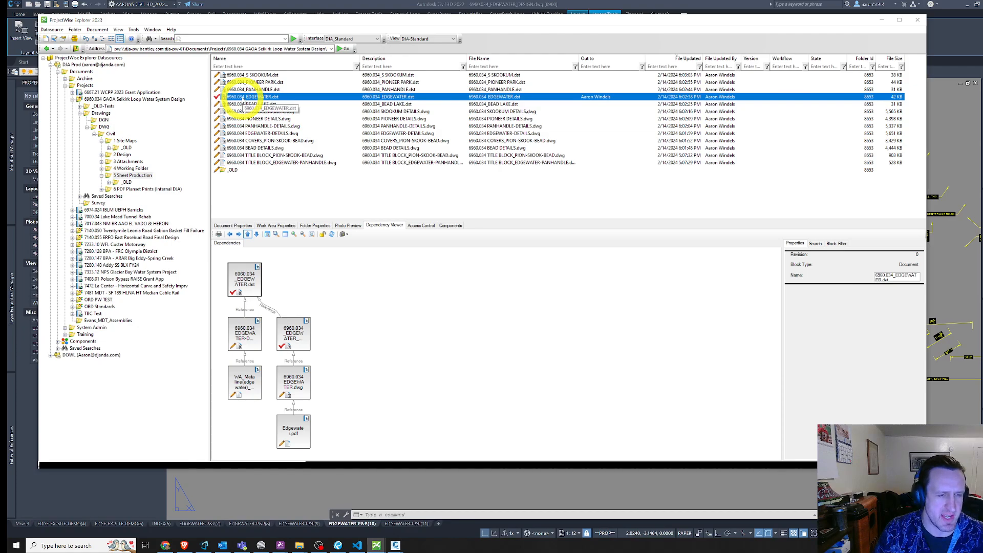
{"action": "double_click", "coordinate": [243, 98]}
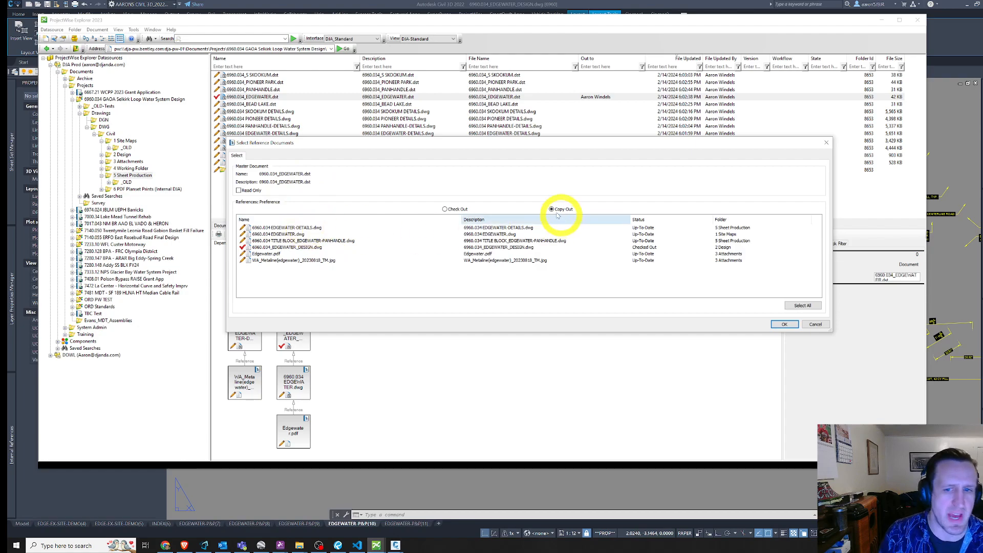
{"action": "left_click", "coordinate": [816, 325]}
{"action": "left_click", "coordinate": [377, 546]}
{"action": "left_click", "coordinate": [421, 514]}
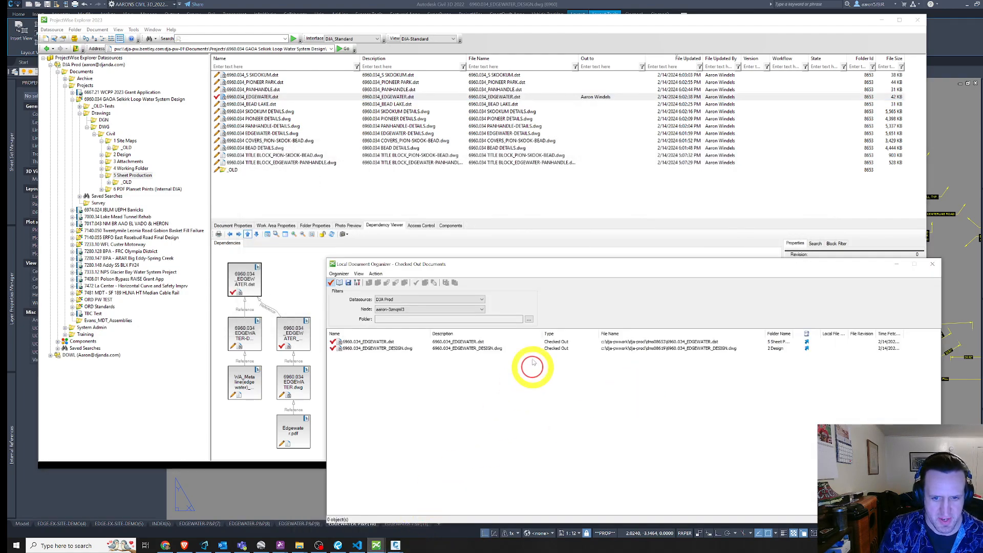
{"action": "left_click", "coordinate": [314, 498]}
Open sheet 14 - PUMPHOUSE PROFILE DETAILS from the Edgewater sheet set after checking its file location and details.
{"action": "left_click", "coordinate": [10, 150]}
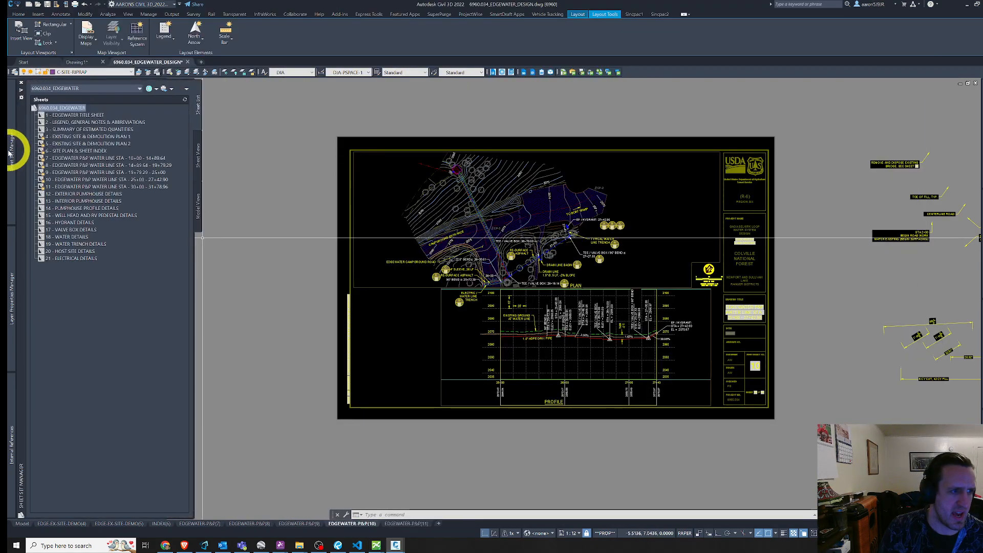
{"action": "left_click", "coordinate": [61, 122]}
{"action": "mouse_move", "coordinate": [65, 126]}
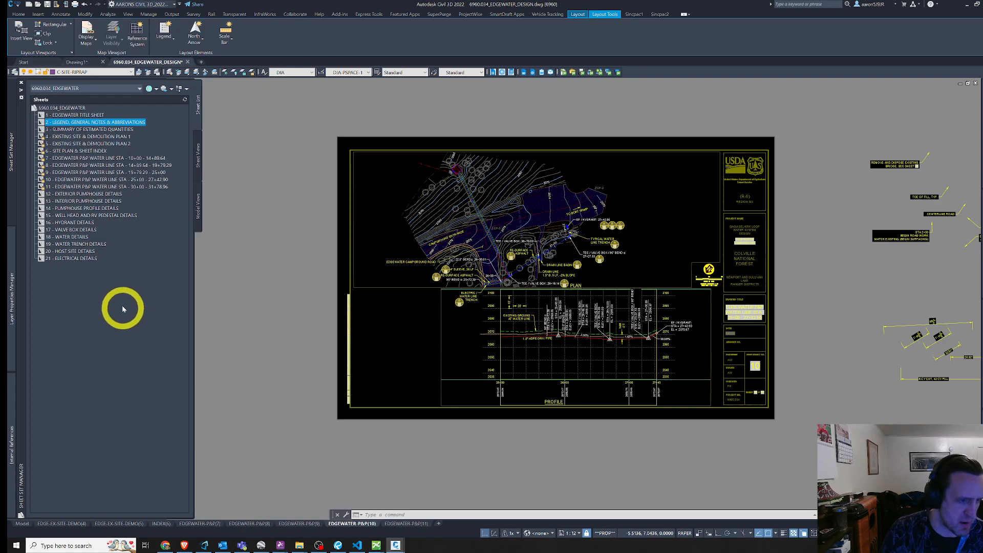
{"action": "left_click", "coordinate": [70, 208]}
{"action": "mouse_move", "coordinate": [69, 208]}
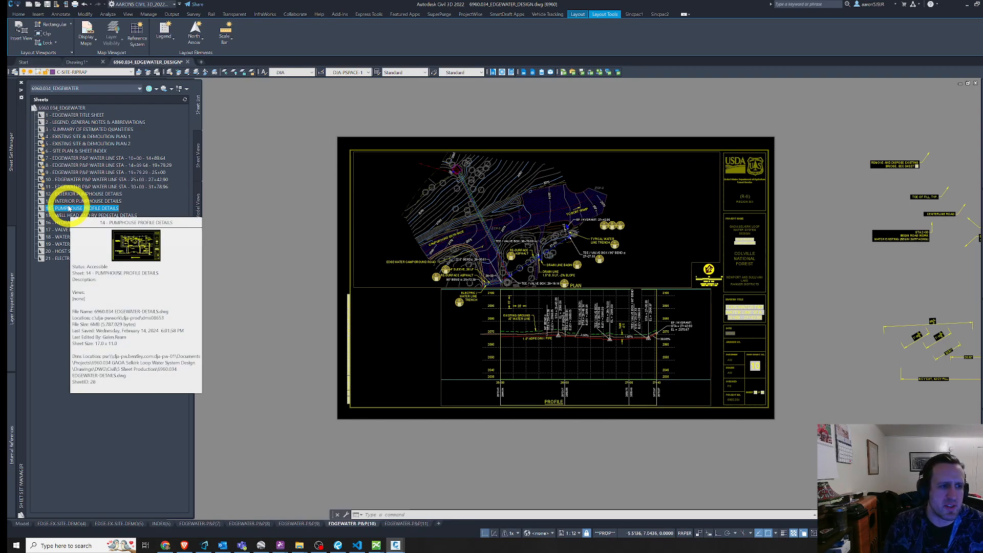
{"action": "double_click", "coordinate": [69, 208]}
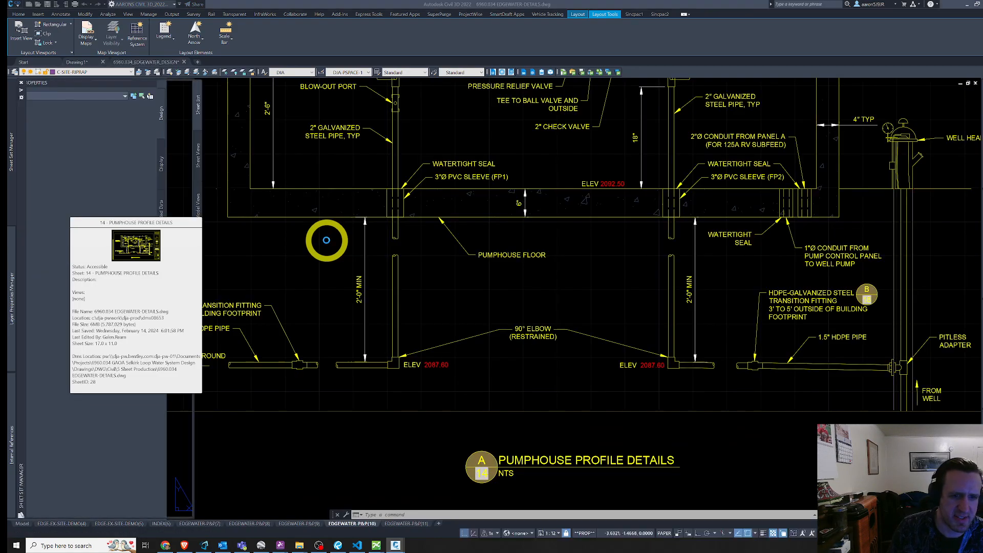
Inspect the dependencies of the Pioneer Park sheet set and 6960.034 EDGEWATER-DETAILS.dwg in ProjectWise Explorer, and return to Civil 3D.
{"action": "mouse_move", "coordinate": [376, 544]}
{"action": "left_click", "coordinate": [352, 514]}
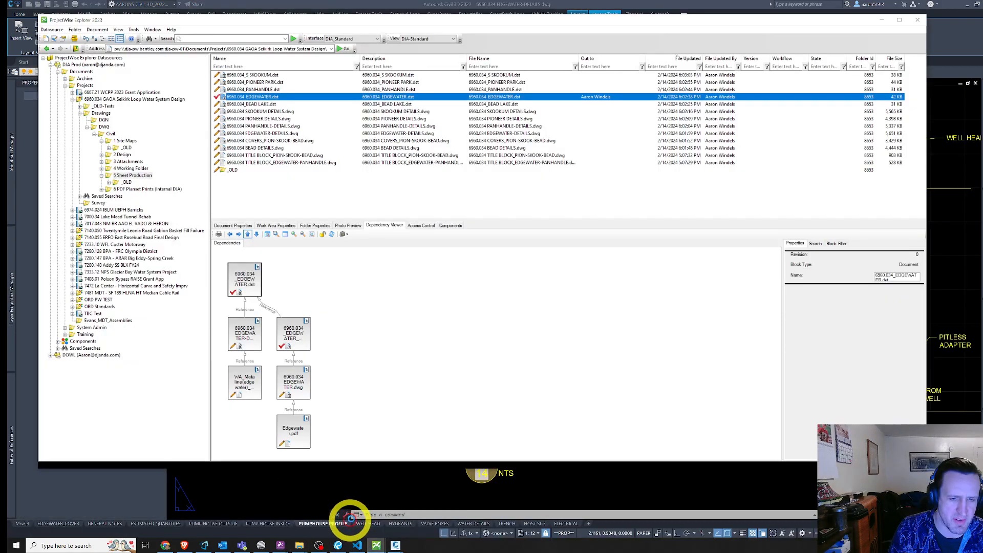
{"action": "left_click", "coordinate": [270, 83]}
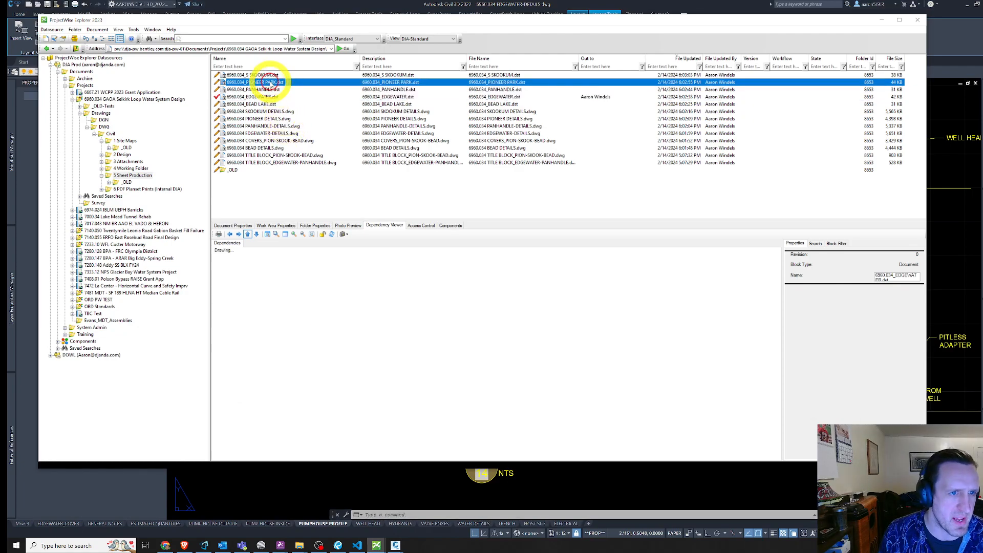
{"action": "left_click", "coordinate": [267, 75]}
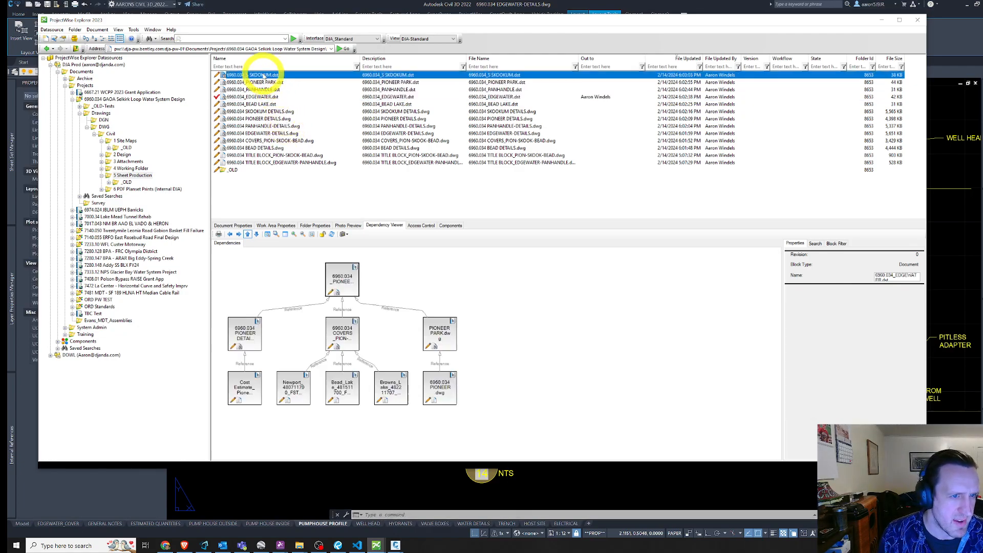
{"action": "left_click", "coordinate": [279, 126]}
{"action": "left_click", "coordinate": [280, 133]}
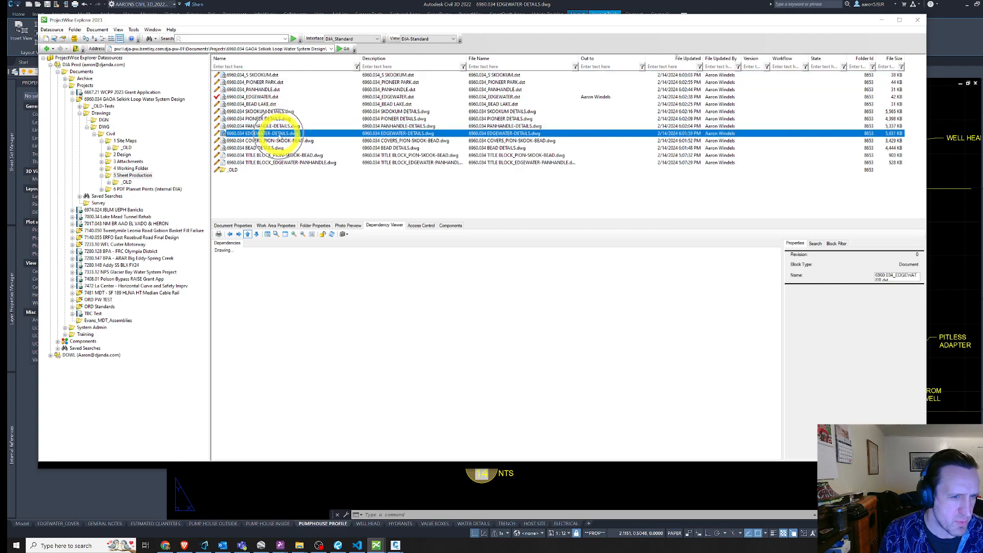
{"action": "right_click", "coordinate": [283, 134]}
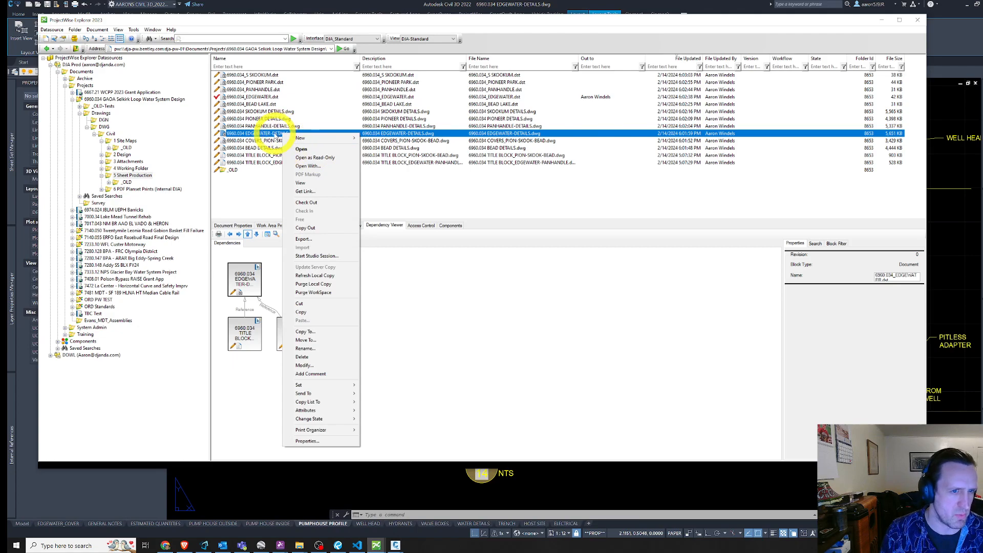
{"action": "left_click", "coordinate": [277, 136]}
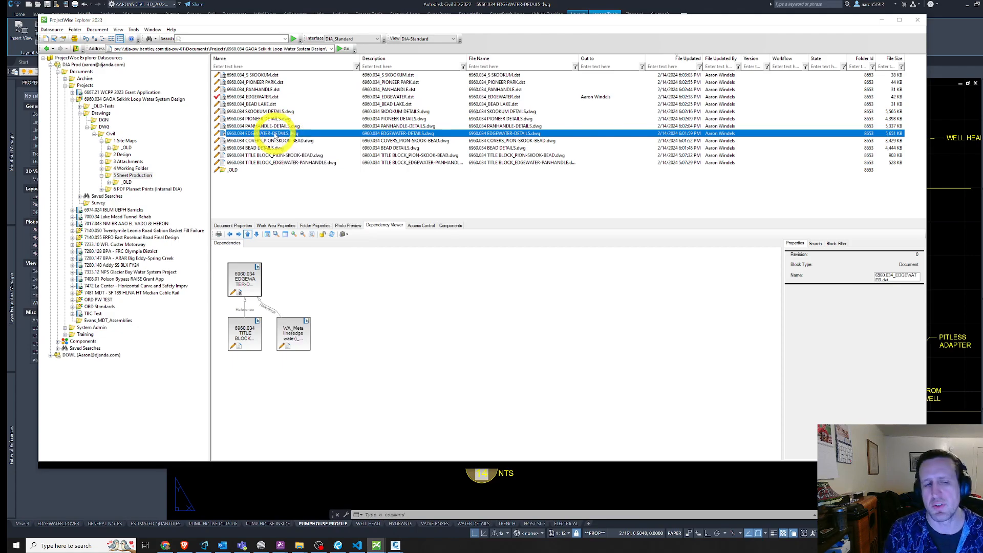
{"action": "left_click", "coordinate": [277, 498]}
{"action": "key", "text": "Escape"}
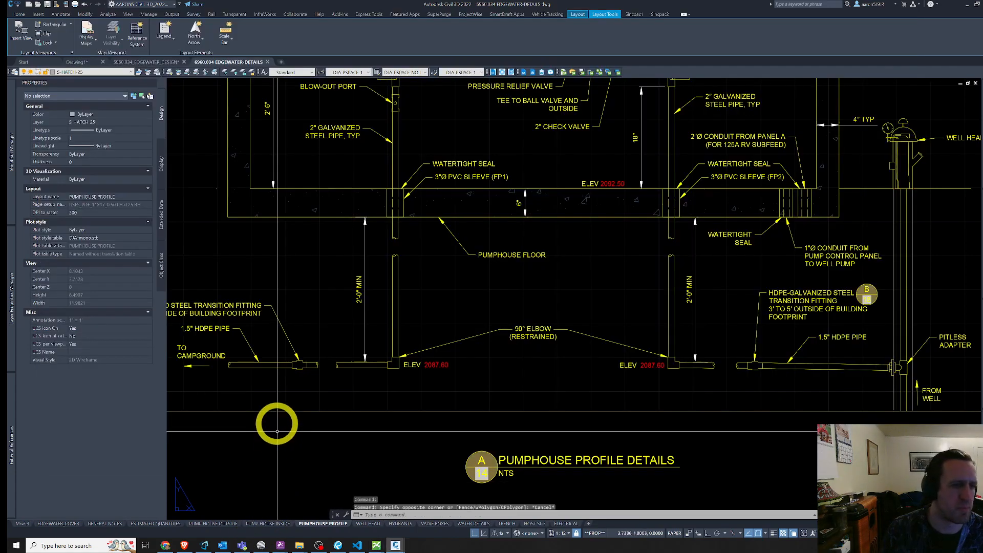
Browse the 6960.034 project's _OLD-Tests folders down to the Civil subfolders in the Open Document dialog, and cancel.
{"action": "left_click", "coordinate": [38, 5]}
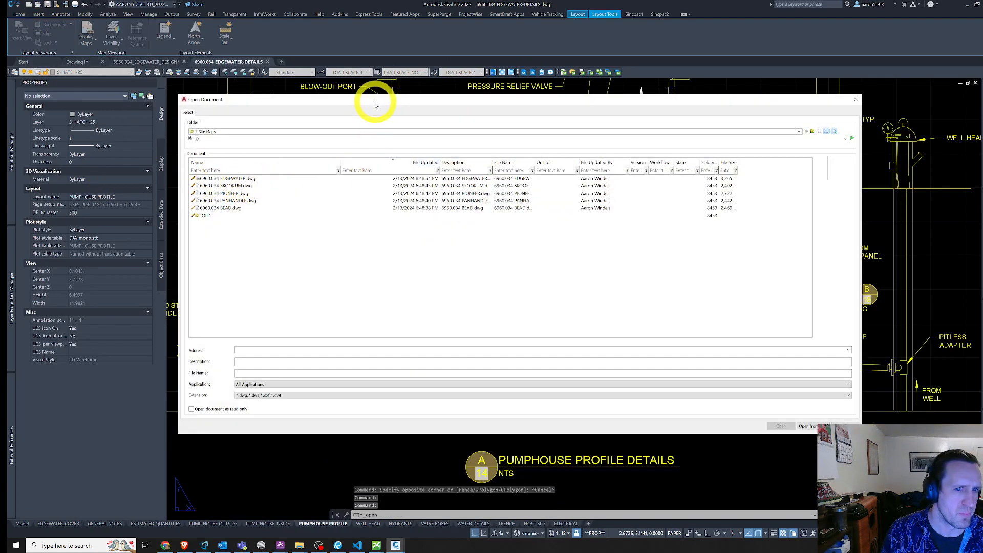
{"action": "left_click_drag", "start_coordinate": [376, 101], "coordinate": [383, 105]}
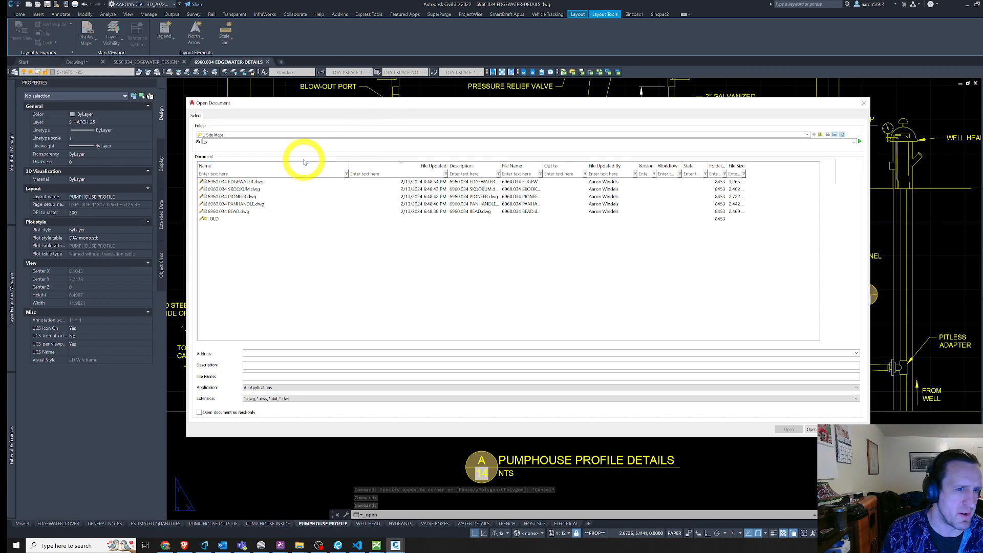
{"action": "left_click", "coordinate": [292, 137]}
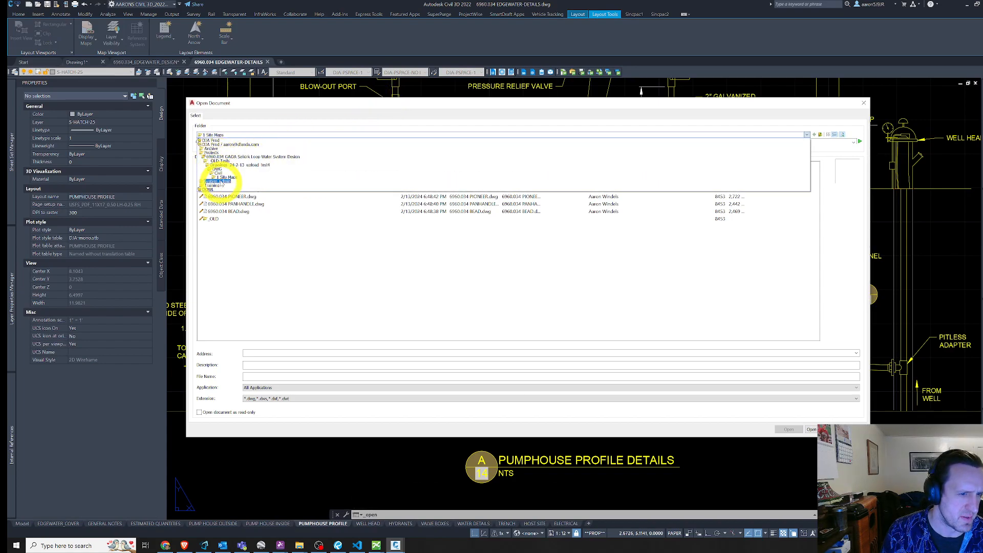
{"action": "left_click", "coordinate": [210, 156]}
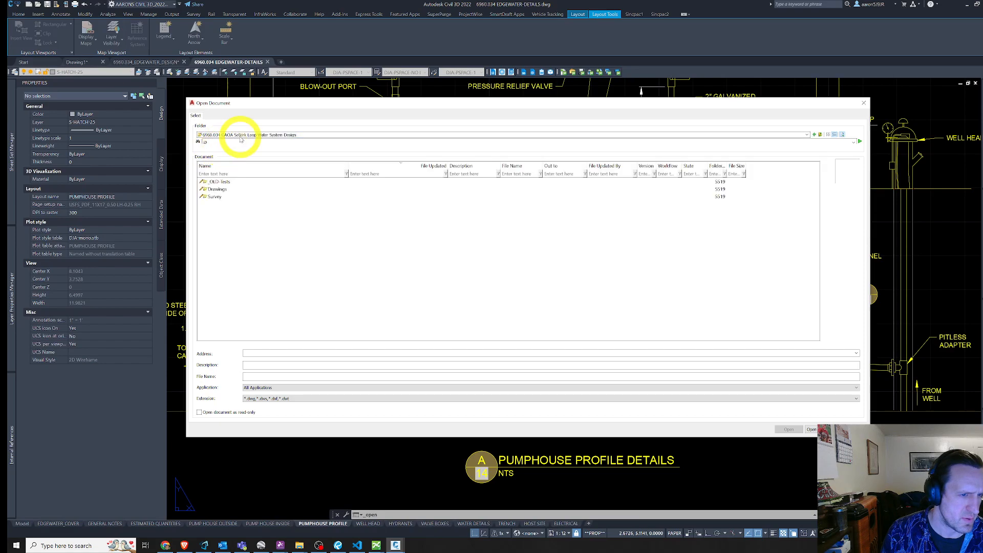
{"action": "double_click", "coordinate": [220, 183]}
{"action": "left_click", "coordinate": [219, 189]}
{"action": "double_click", "coordinate": [219, 189]}
{"action": "left_click", "coordinate": [214, 182]}
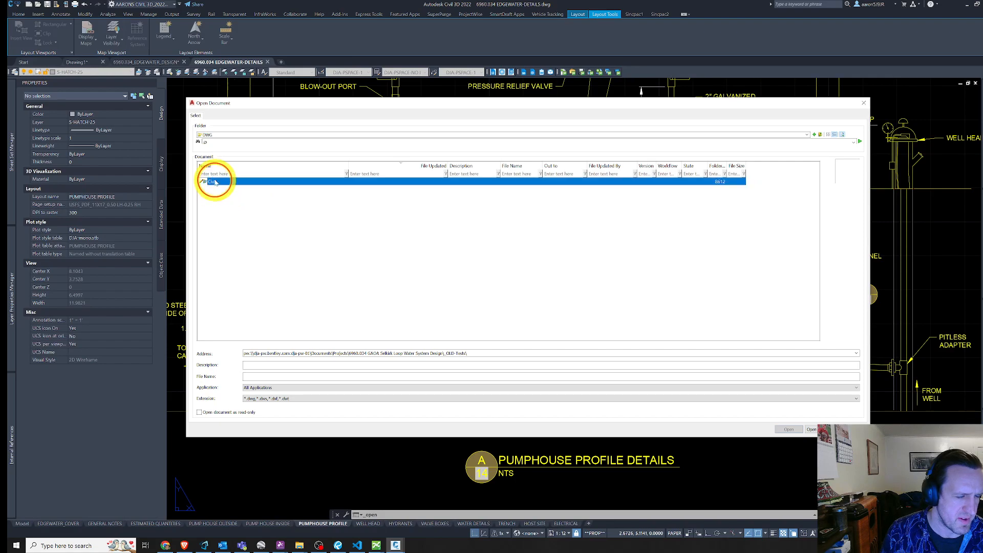
{"action": "left_click", "coordinate": [241, 211]}
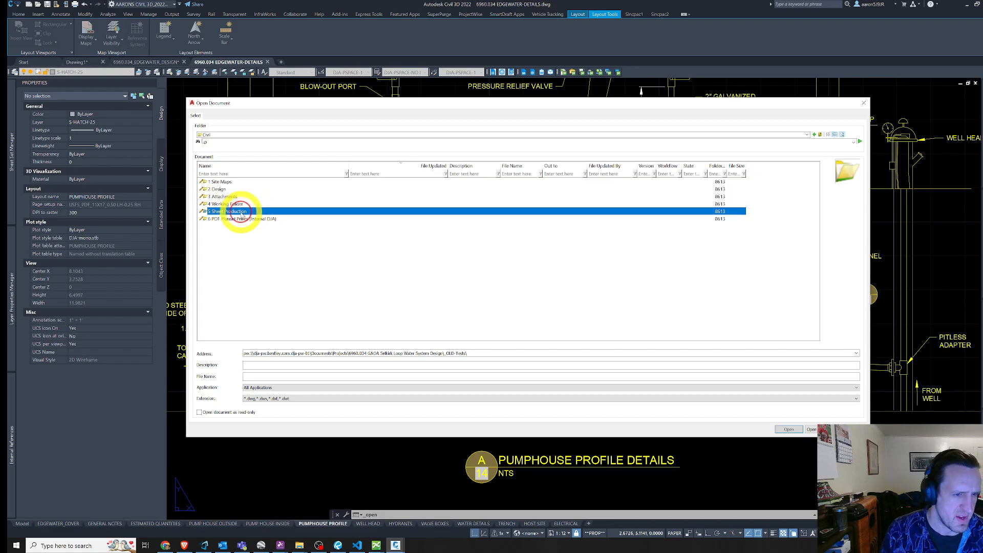
{"action": "key", "text": "Escape"}
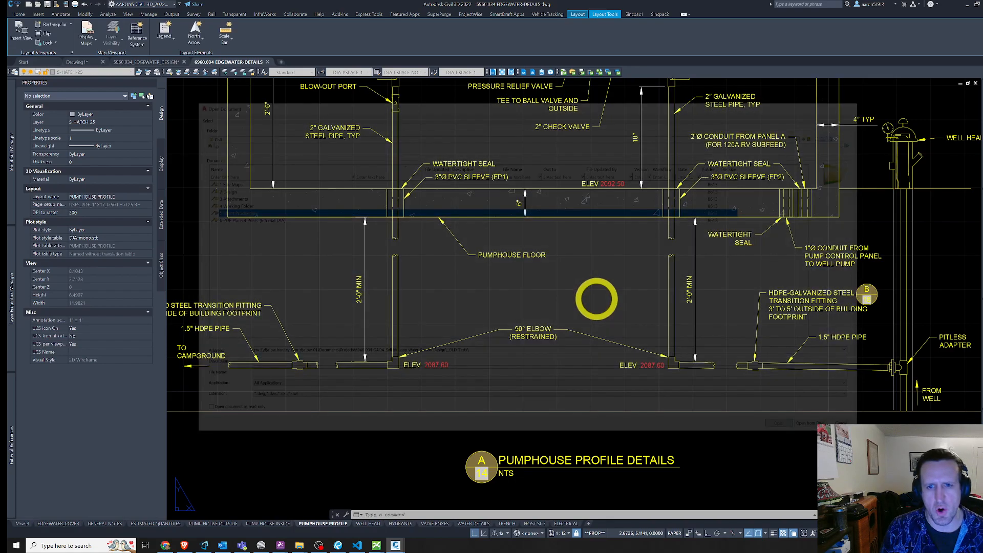
View the whole PUMPHOUSE PROFILE layout and review the site and demolition plan sheets in the Edgewater sheet list.
{"action": "scroll", "coordinate": [663, 318], "scroll_direction": "down", "scroll_amount": 4}
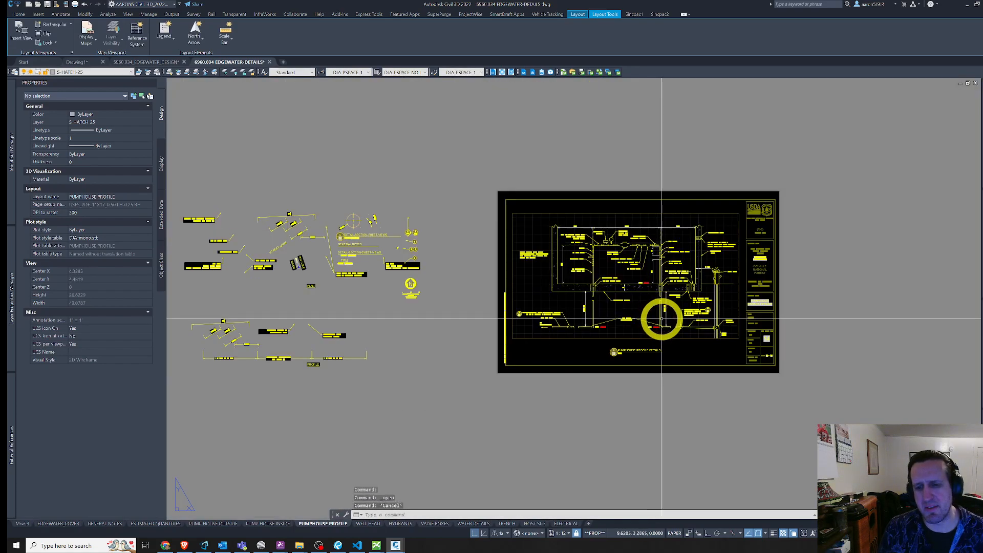
{"action": "scroll", "coordinate": [659, 318], "scroll_direction": "up", "scroll_amount": 1}
{"action": "left_click_drag", "start_coordinate": [648, 338], "coordinate": [641, 342]}
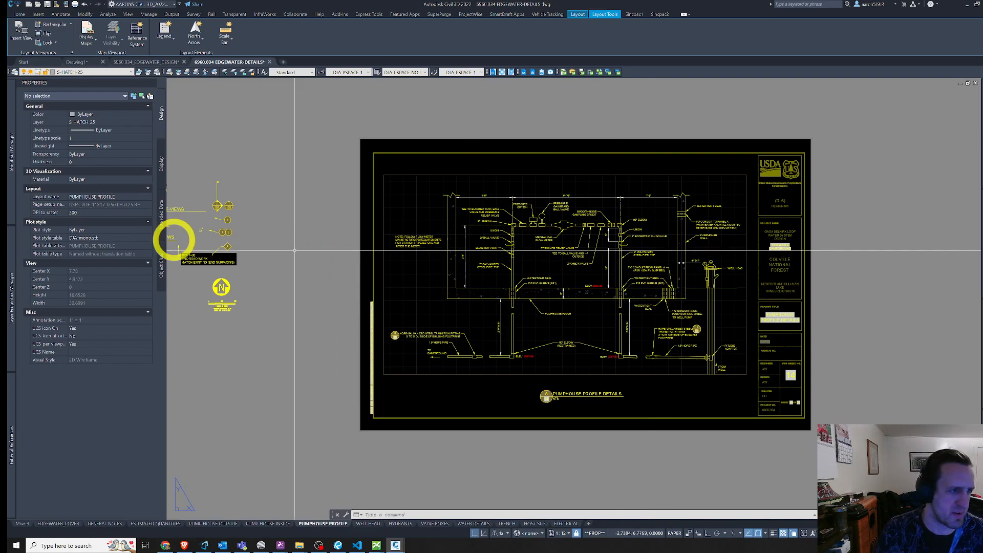
{"action": "left_click", "coordinate": [11, 151]}
{"action": "left_click", "coordinate": [70, 145]}
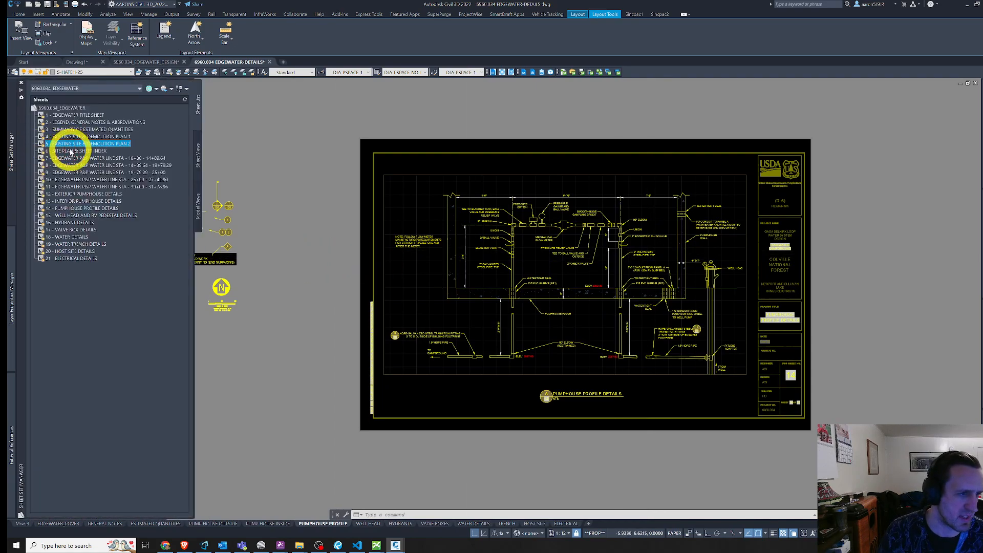
{"action": "left_click", "coordinate": [71, 151]}
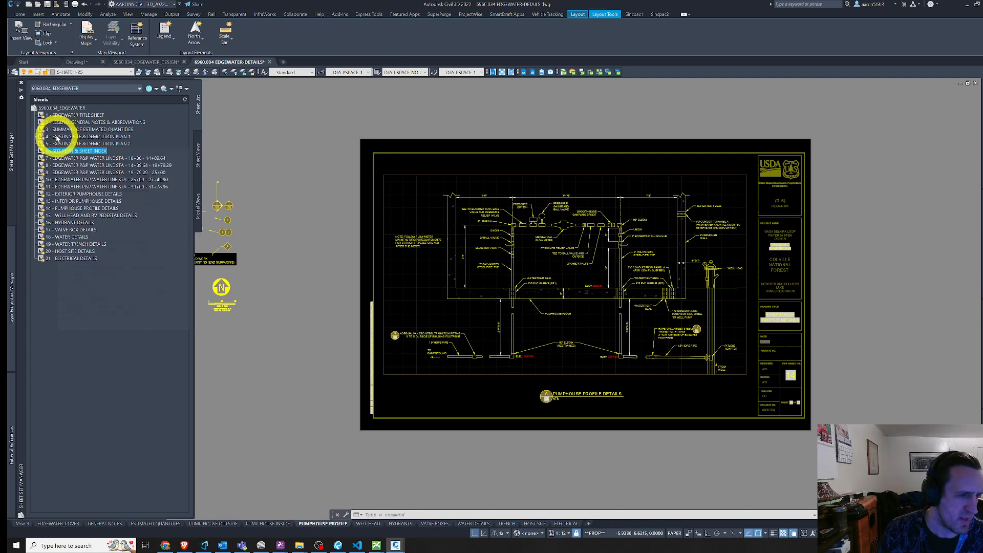
{"action": "left_click", "coordinate": [60, 136]}
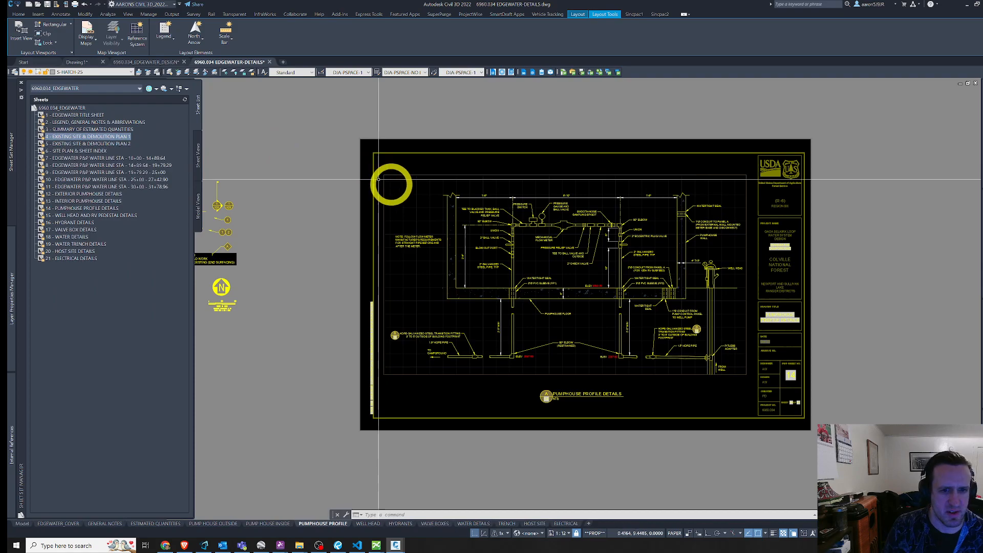
{"action": "key", "text": "ctrl+1"}
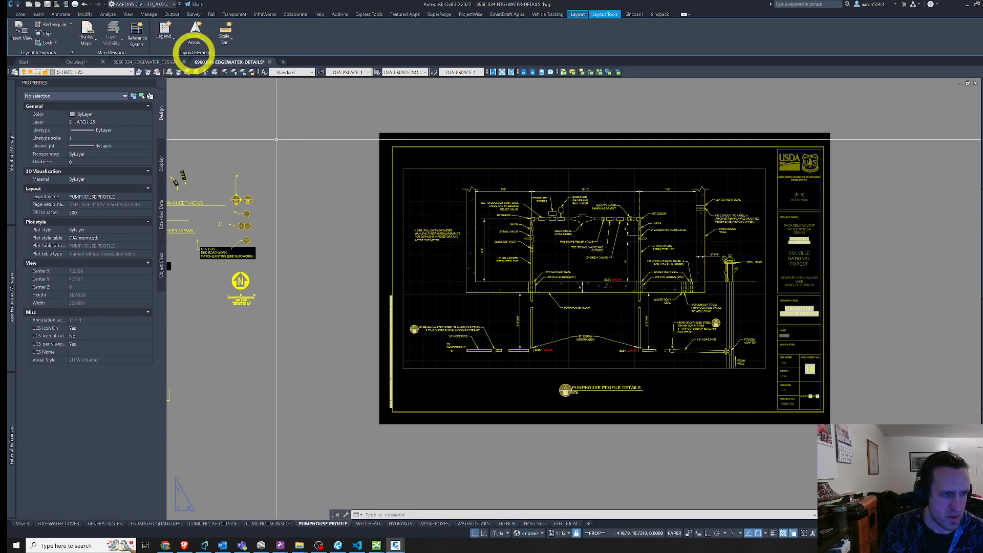
Save and close 6960.034 EDGEWATER-DETAILS.dwg, and close 6960.034_EDGEWATER_DESIGN.dwg.
{"action": "left_click", "coordinate": [47, 4]}
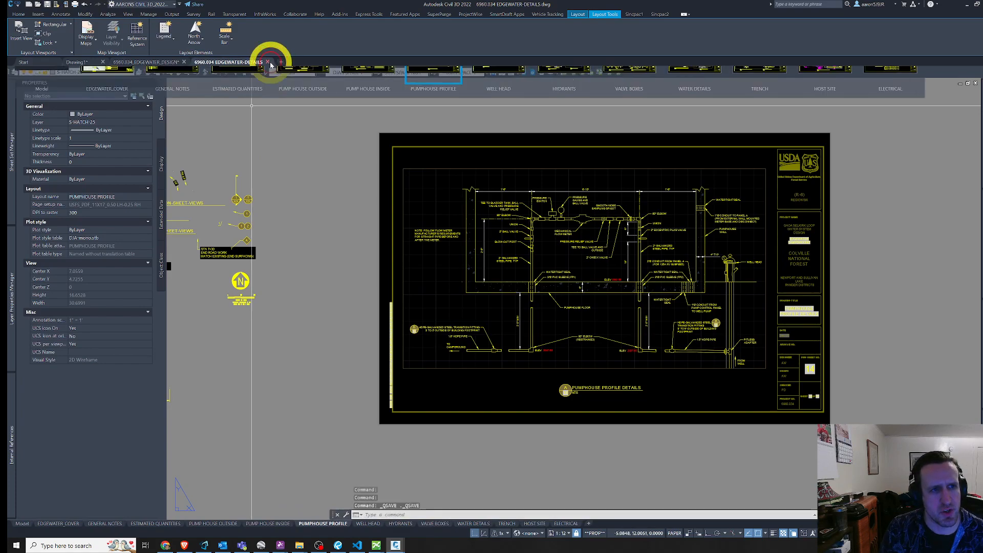
{"action": "left_click", "coordinate": [268, 62]}
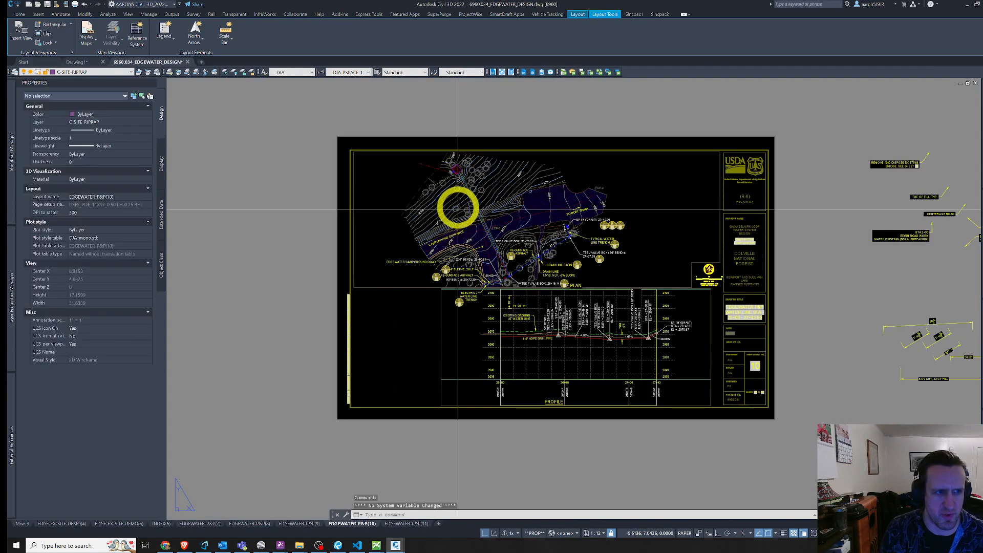
{"action": "left_click", "coordinate": [189, 63]}
{"action": "left_click", "coordinate": [494, 292]}
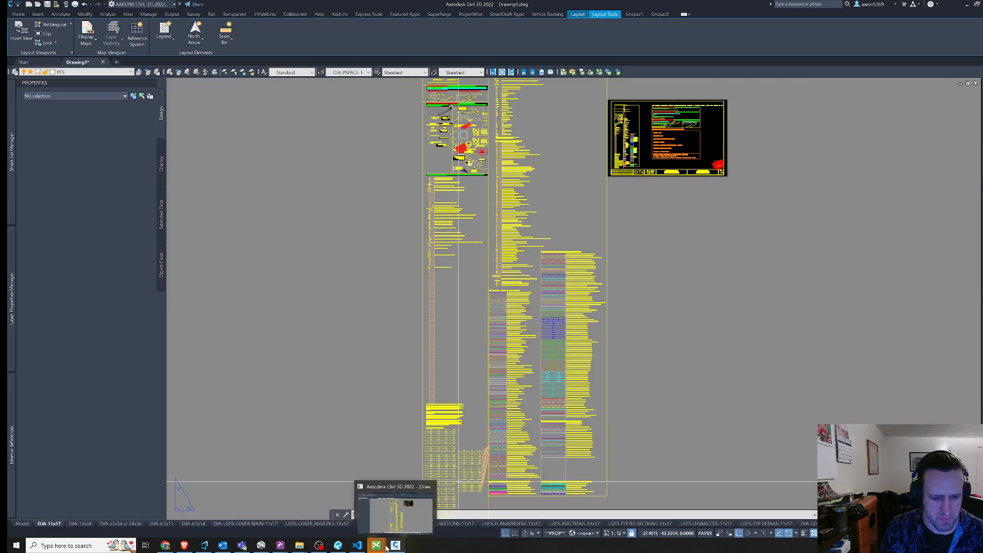
Switch to Bluebeam Revu, read section 4.1 on importing a Civil 3D project in the best practices guide, and return to Civil 3D.
{"action": "mouse_move", "coordinate": [377, 547]}
{"action": "left_click", "coordinate": [338, 544]}
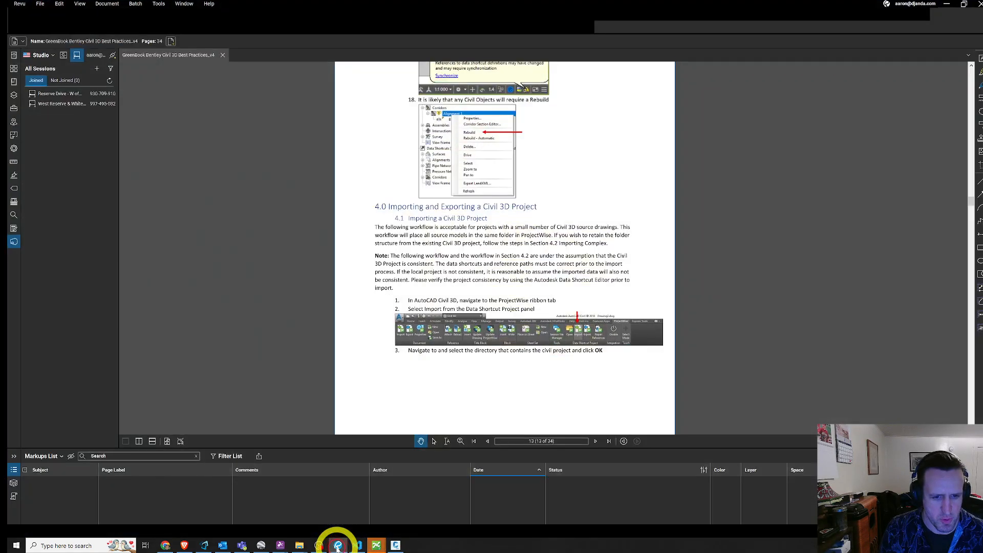
{"action": "mouse_move", "coordinate": [523, 287]}
{"action": "left_mouse_down"}
{"action": "mouse_move", "coordinate": [521, 270]}
{"action": "mouse_move", "coordinate": [523, 283]}
{"action": "left_mouse_up"}
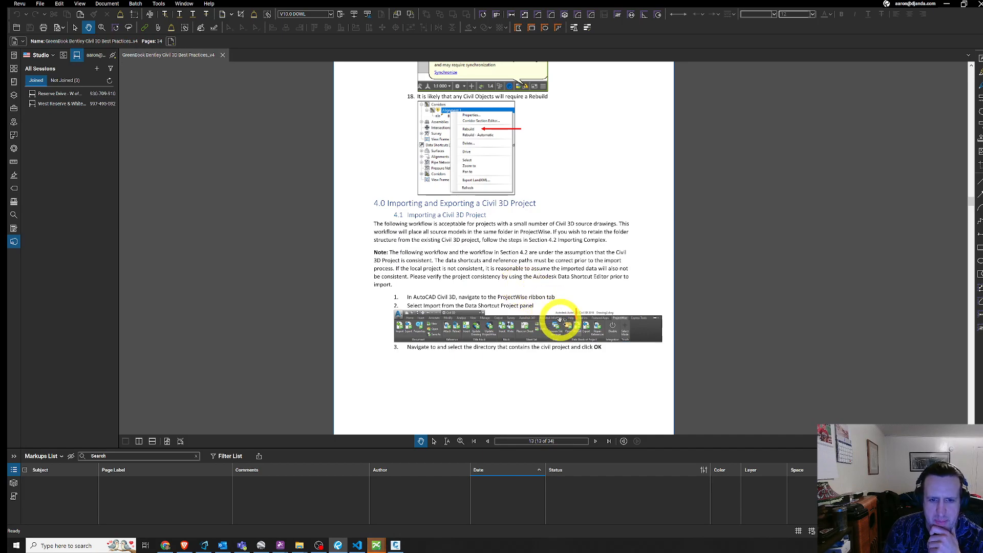
{"action": "left_click_drag", "start_coordinate": [587, 343], "coordinate": [575, 334]}
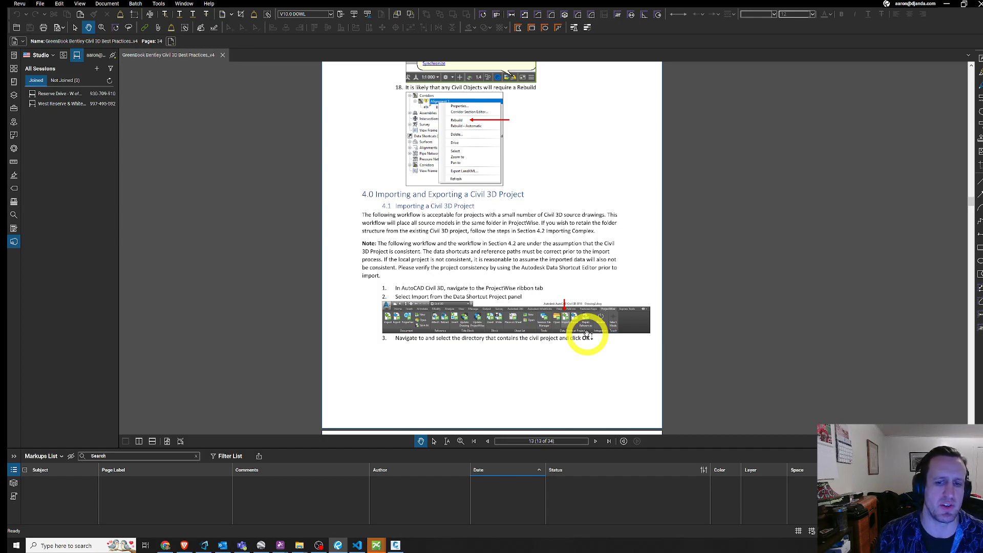
{"action": "left_click_drag", "start_coordinate": [572, 313], "coordinate": [576, 315]}
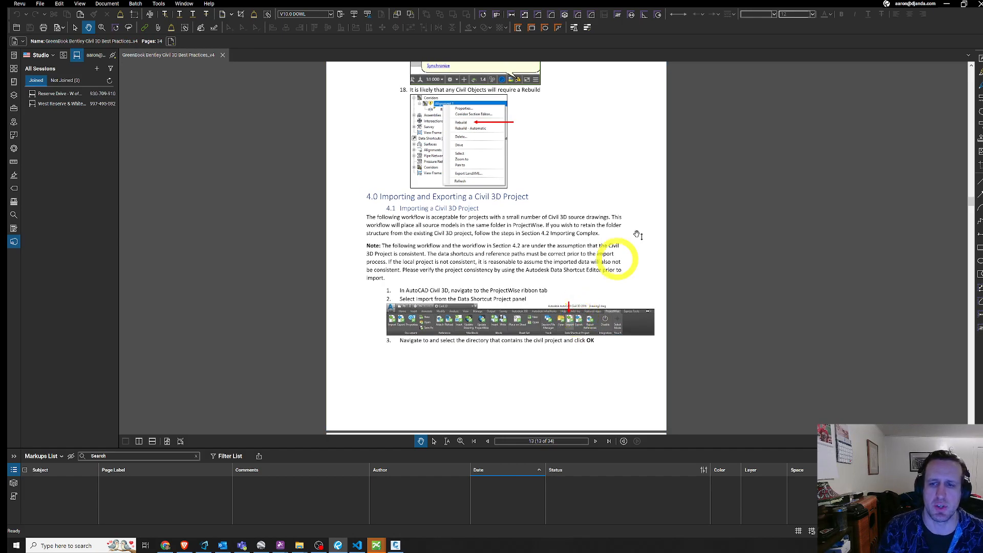
{"action": "left_click", "coordinate": [949, 5]}
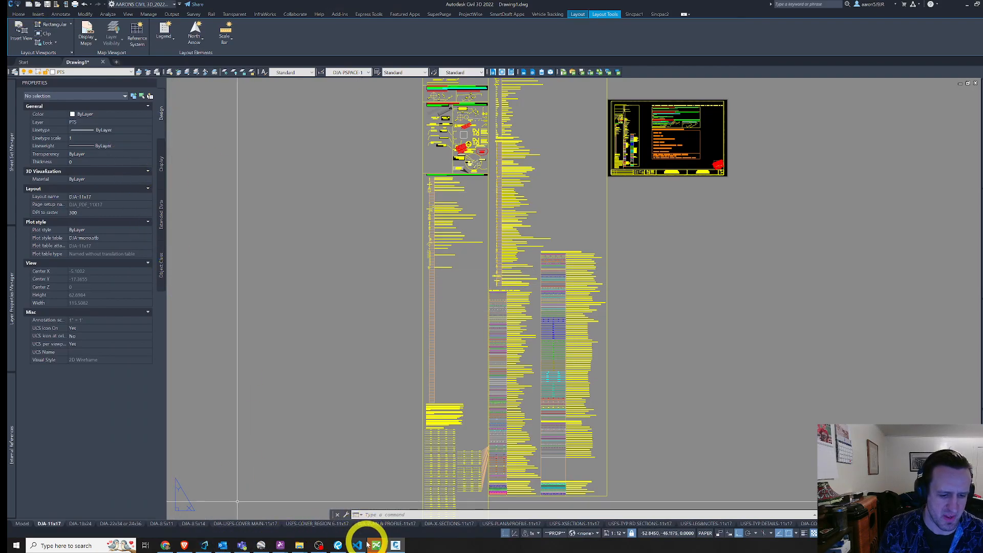
Switch to ProjectWise Explorer and check in 6960.034_EDGEWATER_DESIGN.dwg without creating a new version.
{"action": "mouse_move", "coordinate": [366, 545]}
{"action": "left_click", "coordinate": [352, 508]}
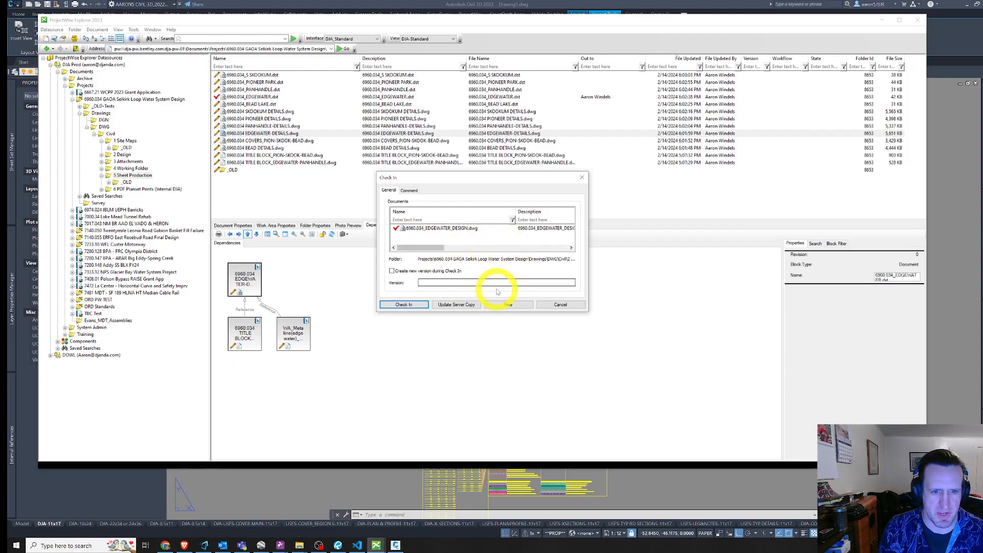
{"action": "left_click", "coordinate": [404, 305]}
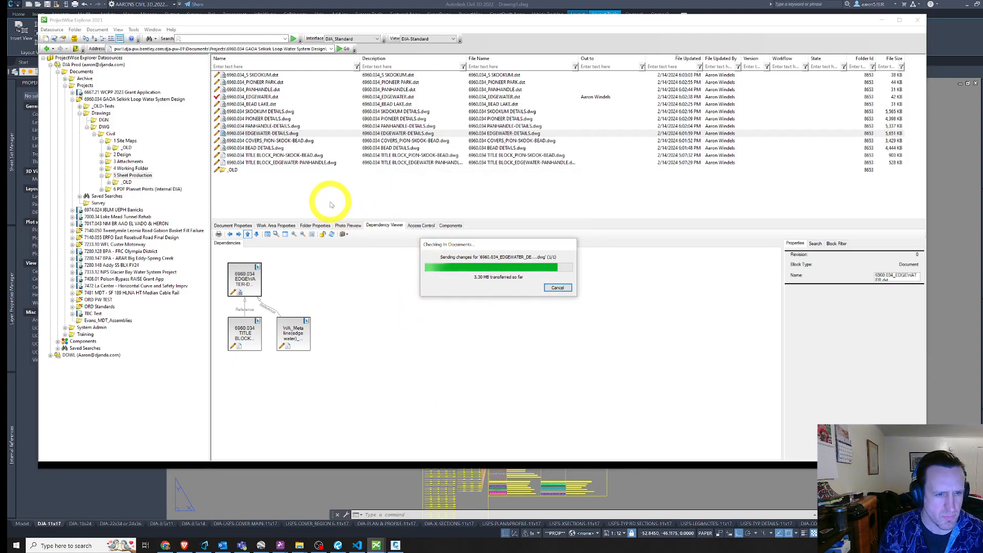
Open 6960.034 EDGEWATER.dwg from the 1 Site Maps folder, with its reference preference on Copy Out.
{"action": "mouse_move", "coordinate": [377, 545]}
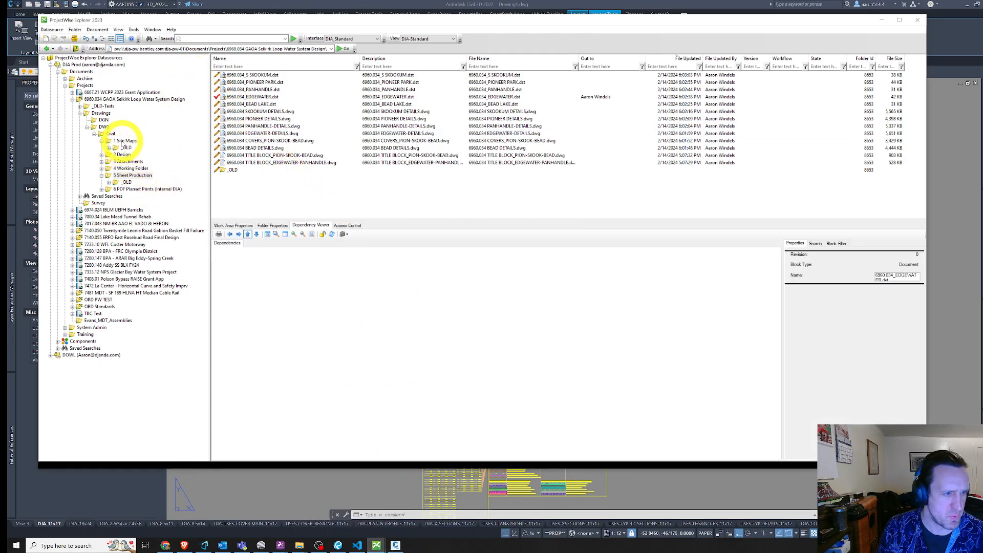
{"action": "left_click", "coordinate": [122, 140]}
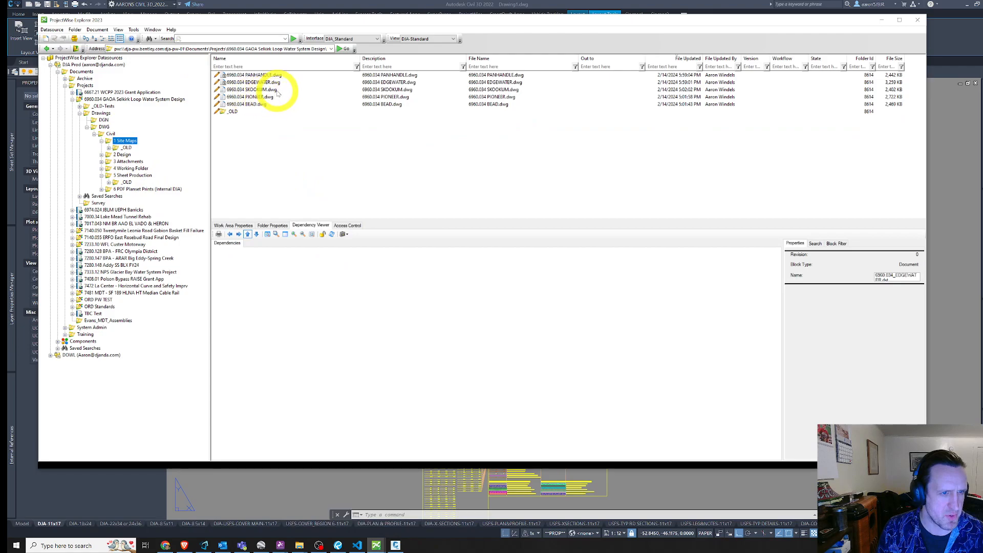
{"action": "double_click", "coordinate": [269, 82]}
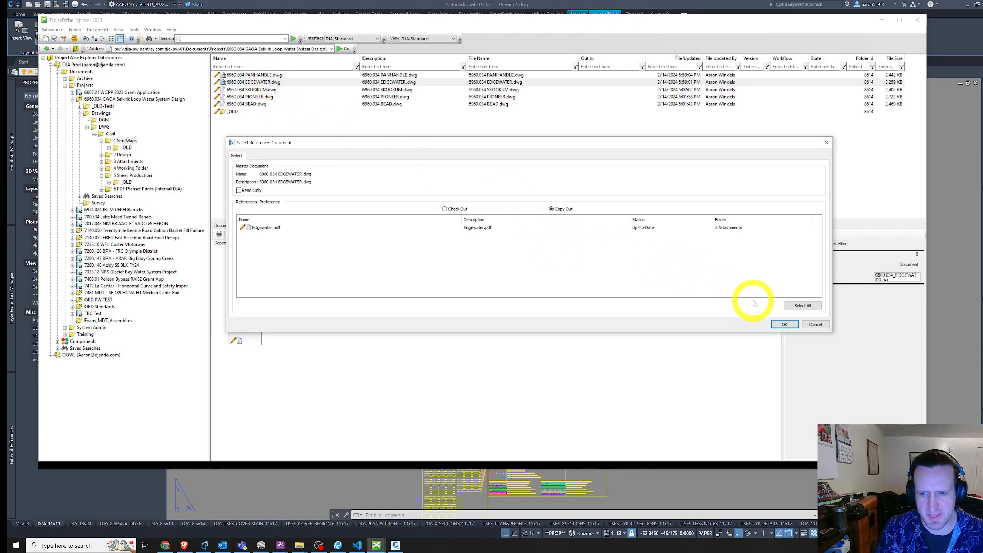
{"action": "left_click", "coordinate": [790, 324]}
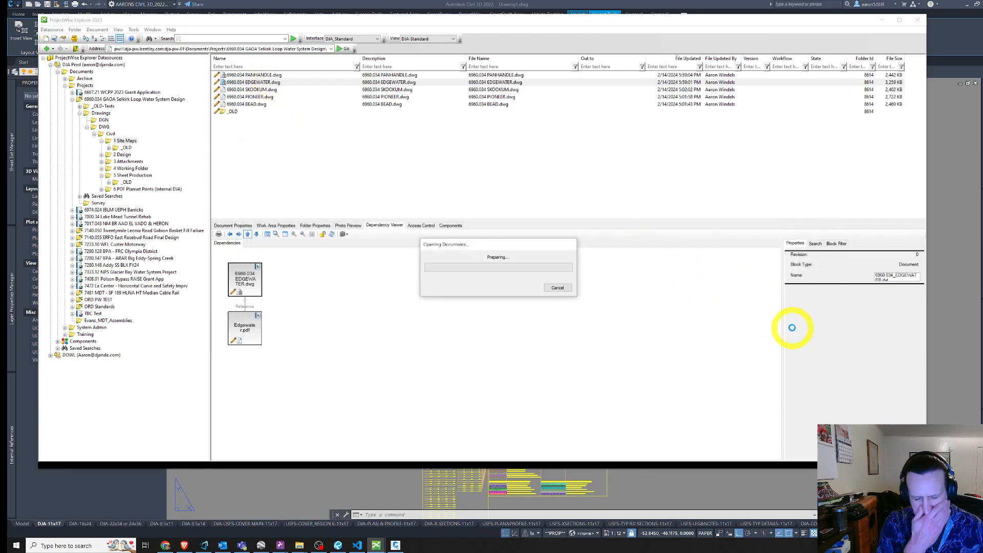
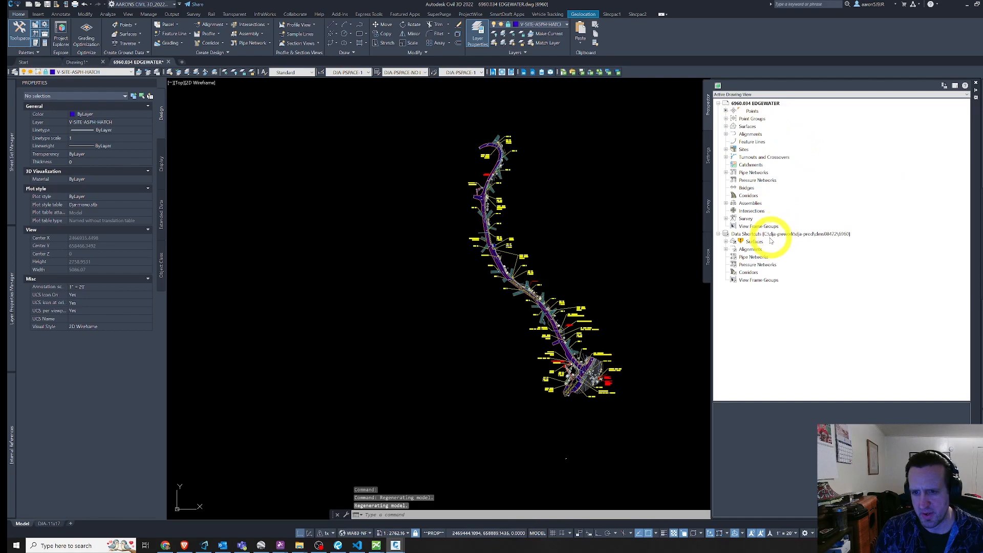
Inspect the drawing's surfaces in Toolspace, down to the definition of the EG EDGEWATER surface.
{"action": "left_click", "coordinate": [726, 126]}
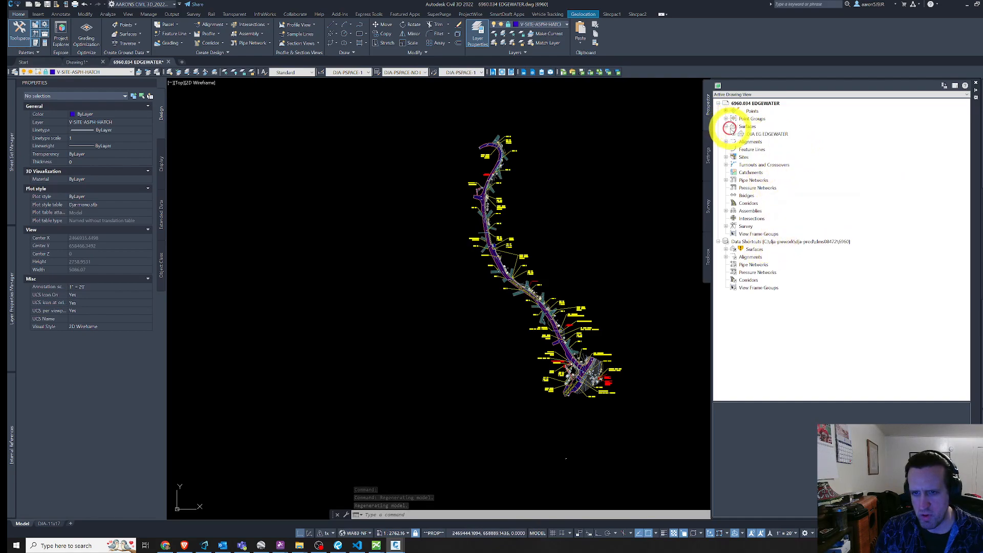
{"action": "left_click", "coordinate": [750, 135]}
{"action": "left_click", "coordinate": [733, 134]}
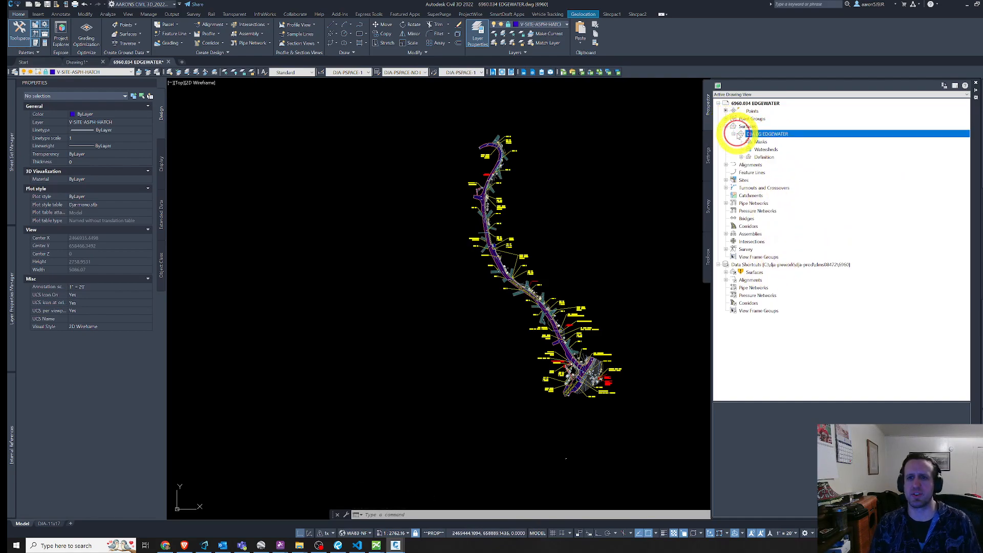
{"action": "left_click", "coordinate": [741, 157]}
{"action": "left_click", "coordinate": [741, 157]}
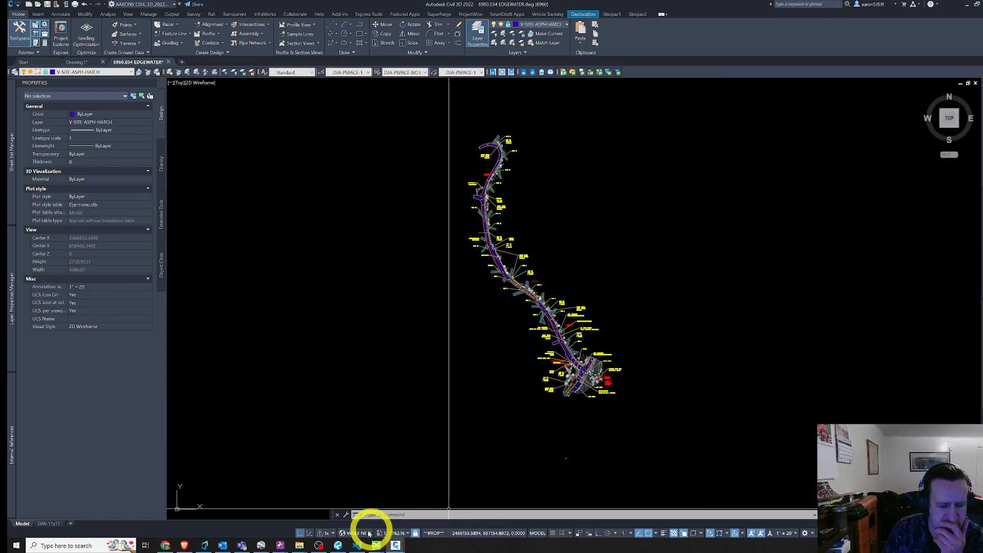
Switch to Bluebeam Revu, read the import steps 1 to 5 of section 4.1, and return to Civil 3D to view Toolspace.
{"action": "left_click", "coordinate": [338, 545]}
{"action": "left_click_drag", "start_coordinate": [560, 208], "coordinate": [537, 262]}
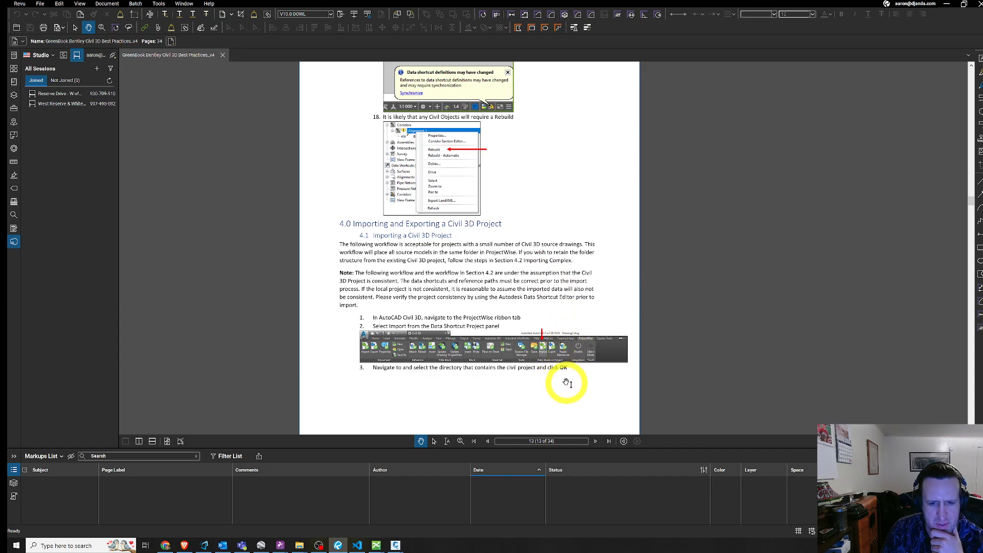
{"action": "left_click_drag", "start_coordinate": [537, 359], "coordinate": [538, 279]}
{"action": "left_click_drag", "start_coordinate": [566, 336], "coordinate": [517, 205]}
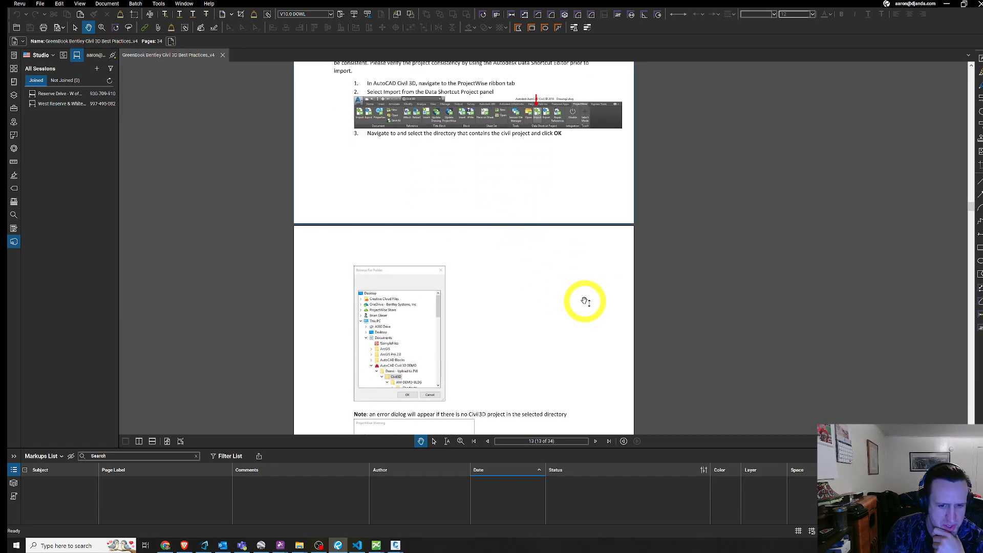
{"action": "left_click_drag", "start_coordinate": [597, 318], "coordinate": [595, 244]}
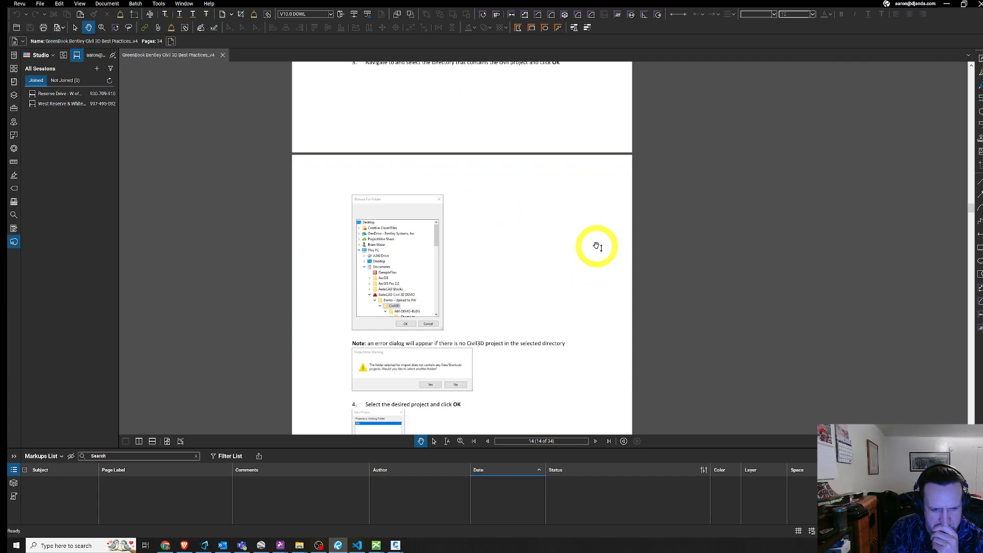
{"action": "left_click_drag", "start_coordinate": [581, 317], "coordinate": [576, 248]}
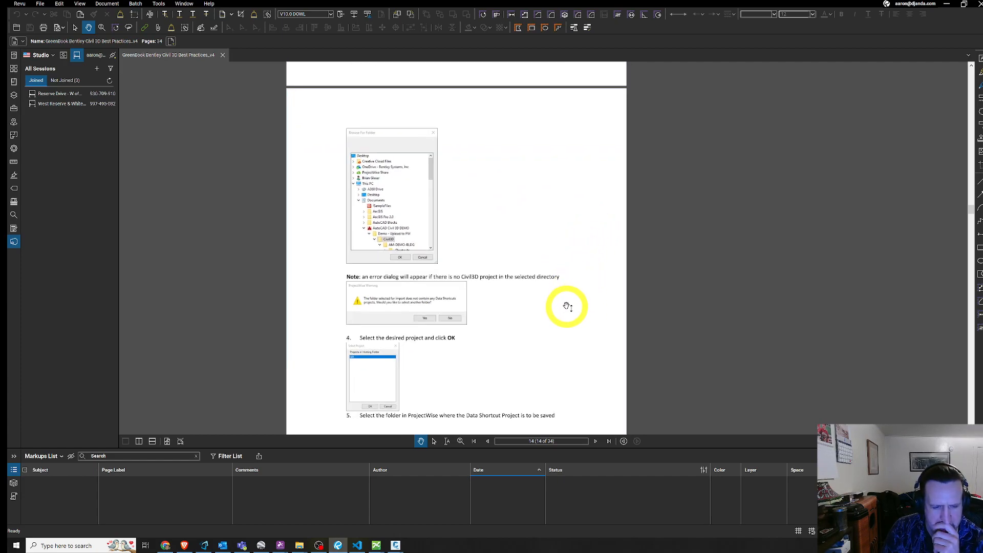
{"action": "left_click_drag", "start_coordinate": [553, 324], "coordinate": [558, 268]}
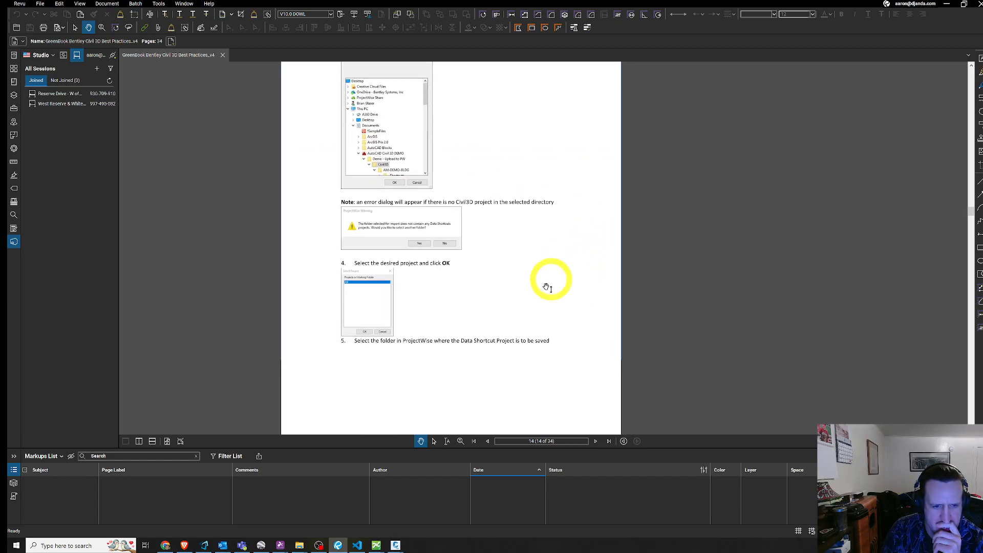
{"action": "left_click", "coordinate": [949, 5]}
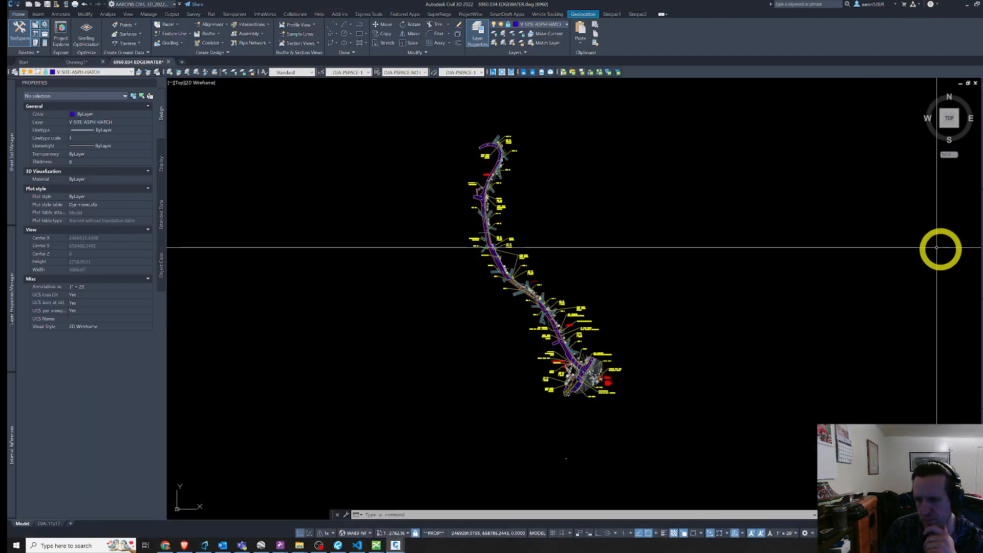
{"action": "mouse_move", "coordinate": [981, 251]}
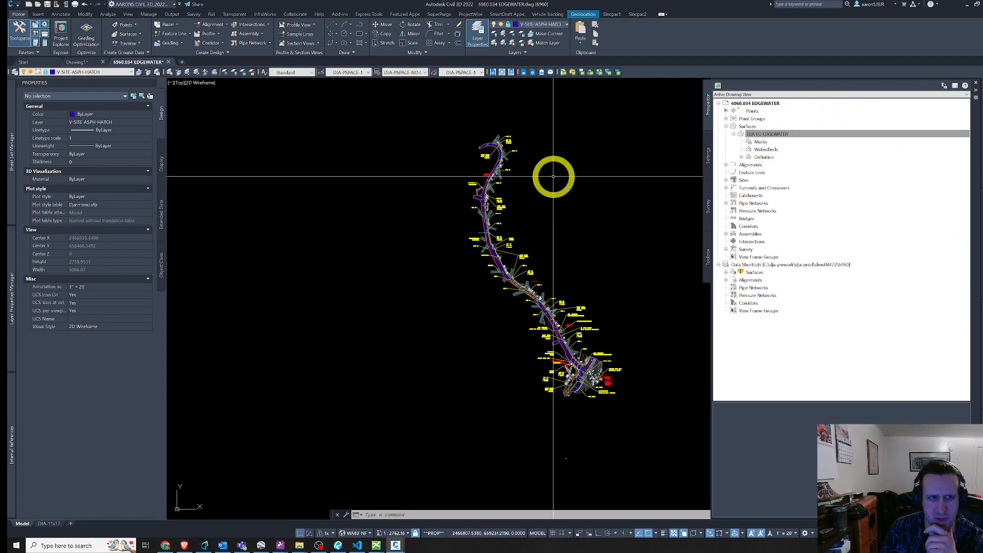
Open 6960.034 PANHANDLE.dwg from the project's Drawings, DWG, Civil, 1 Site Maps folder, with its reference preference on Copy Out.
{"action": "left_click", "coordinate": [39, 6]}
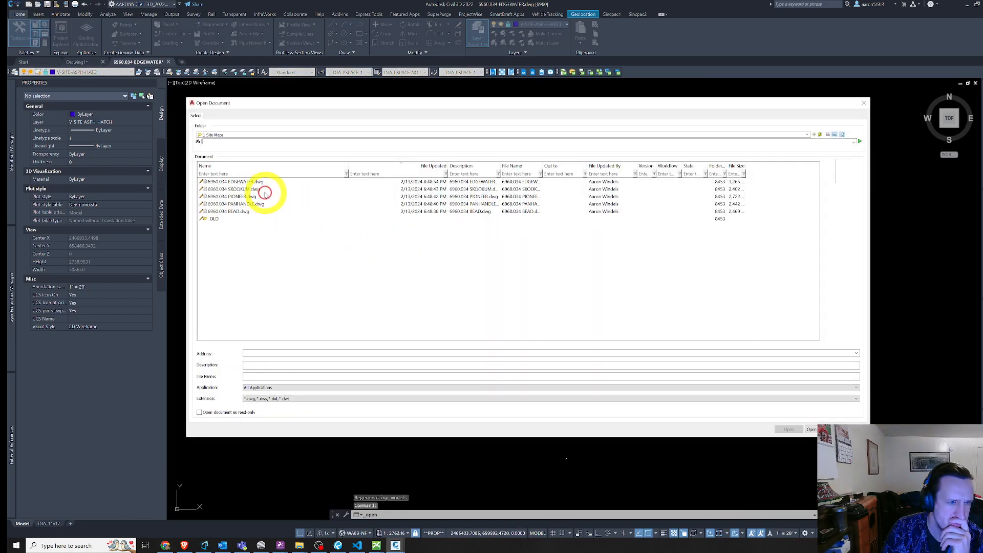
{"action": "left_click", "coordinate": [261, 189]}
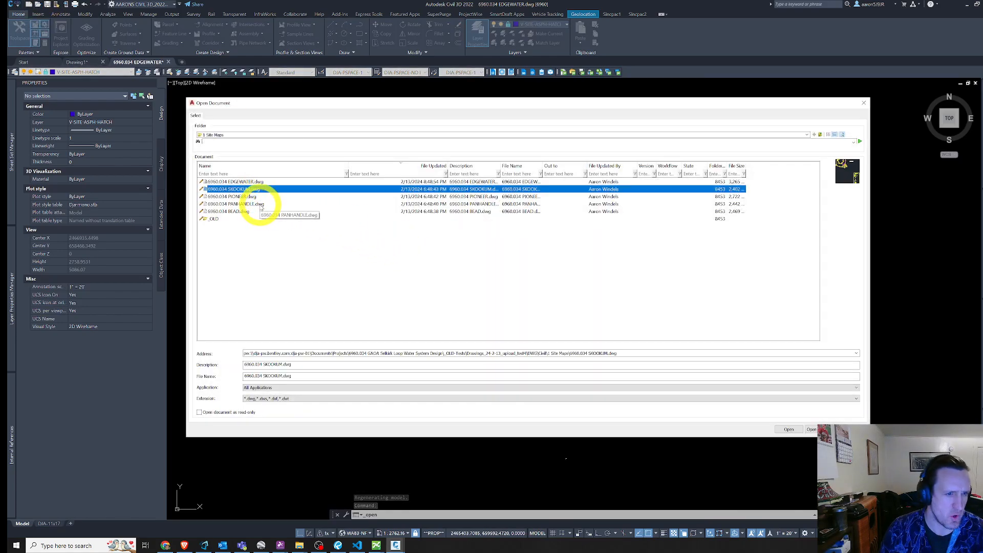
{"action": "left_click", "coordinate": [278, 135]}
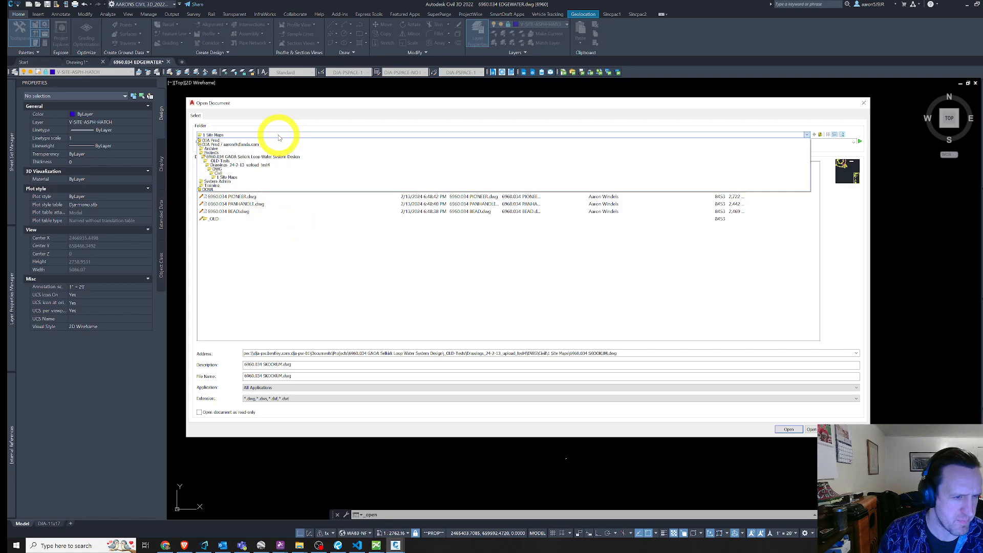
{"action": "left_click", "coordinate": [217, 157]}
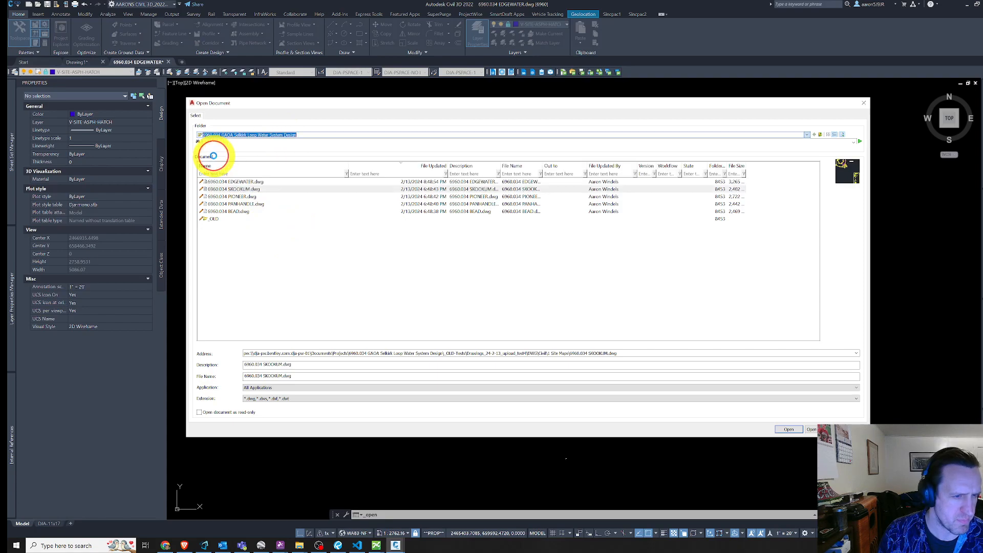
{"action": "double_click", "coordinate": [220, 191]}
{"action": "double_click", "coordinate": [217, 189]}
{"action": "left_click", "coordinate": [218, 183]}
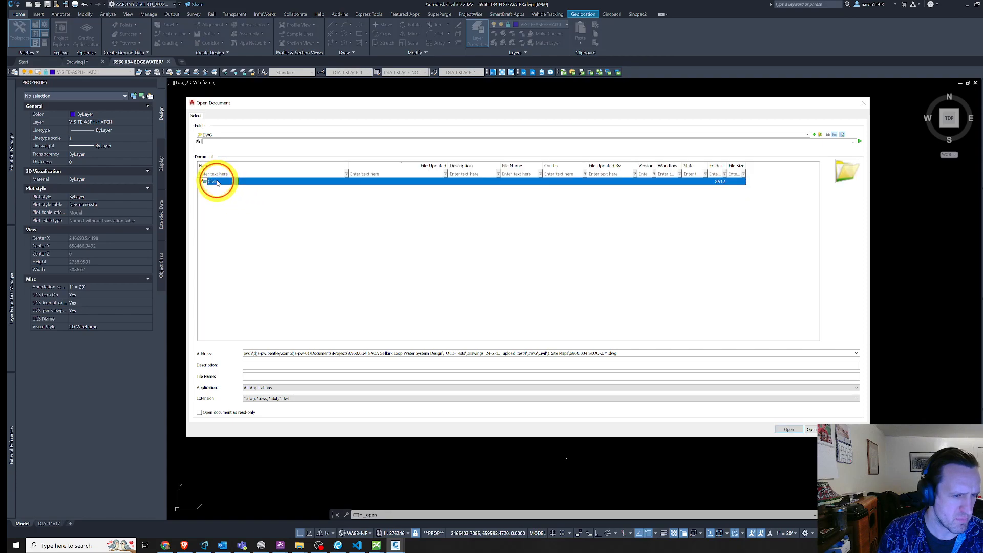
{"action": "double_click", "coordinate": [230, 187]}
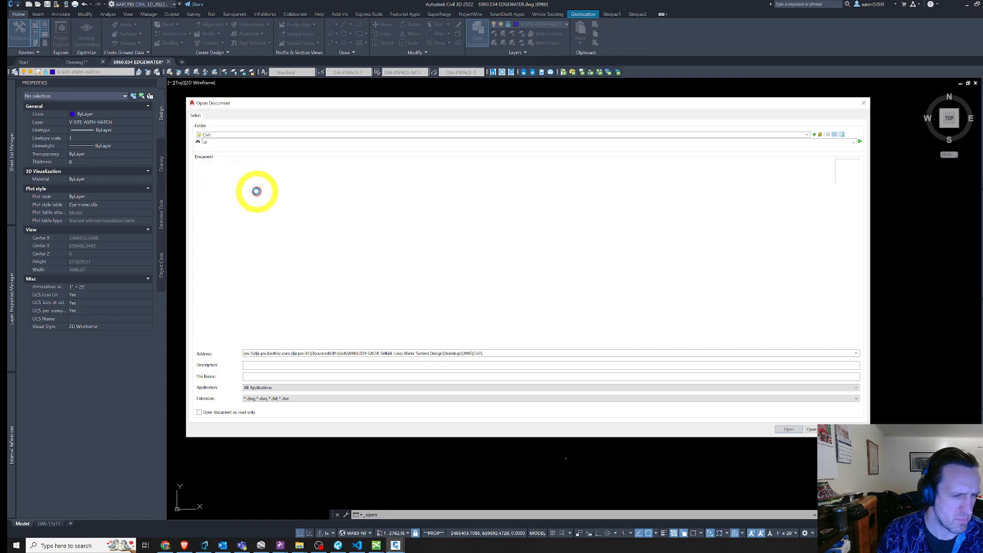
{"action": "double_click", "coordinate": [221, 183]}
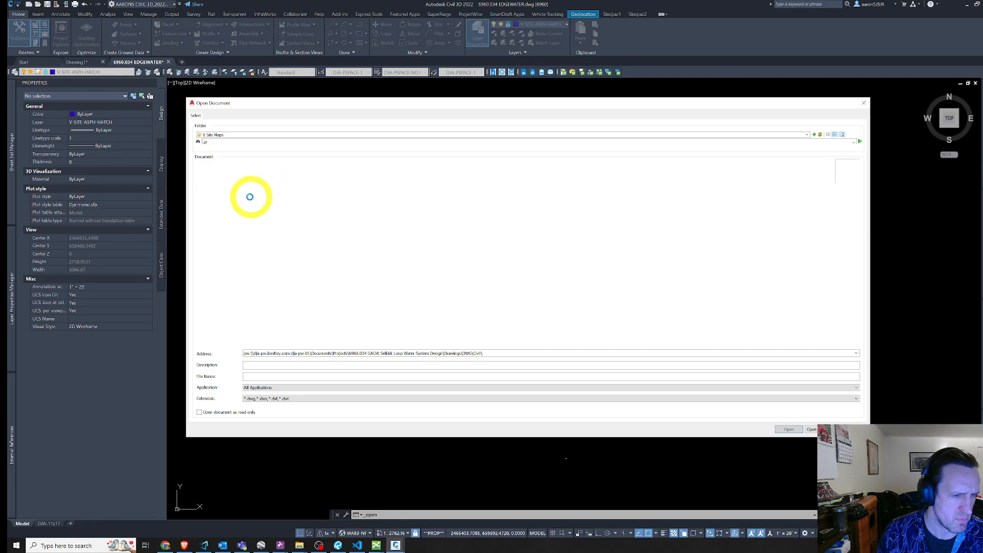
{"action": "double_click", "coordinate": [236, 182]}
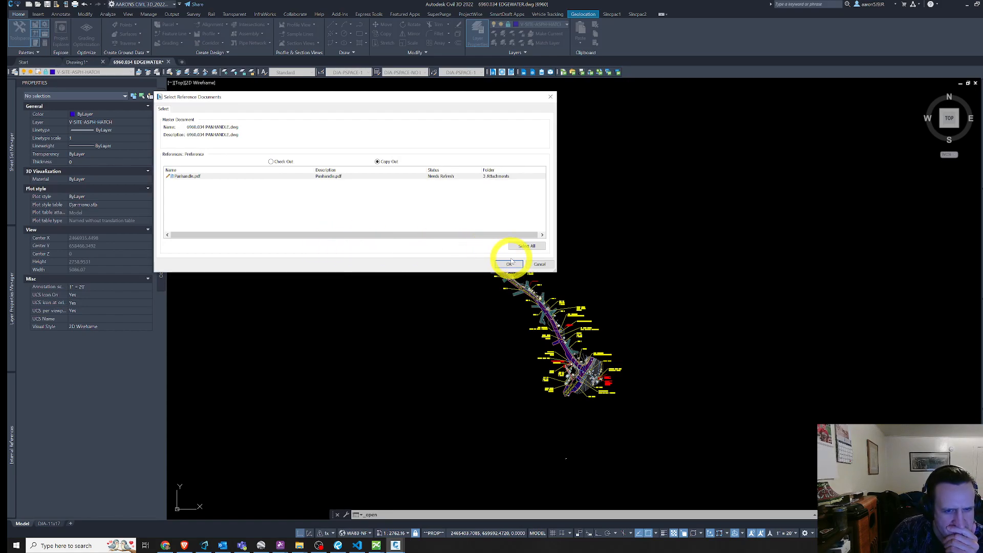
{"action": "left_click", "coordinate": [508, 263]}
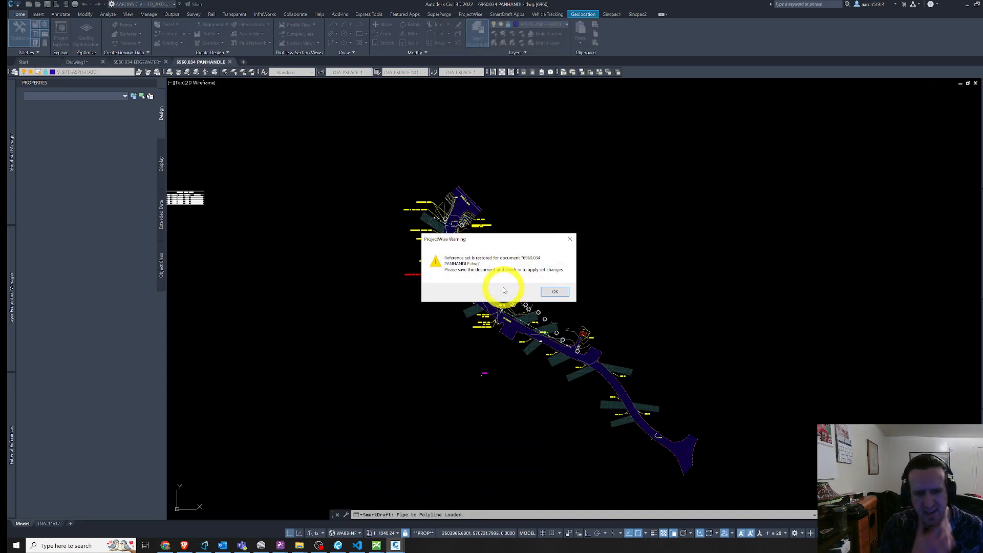
{"action": "left_click", "coordinate": [556, 291]}
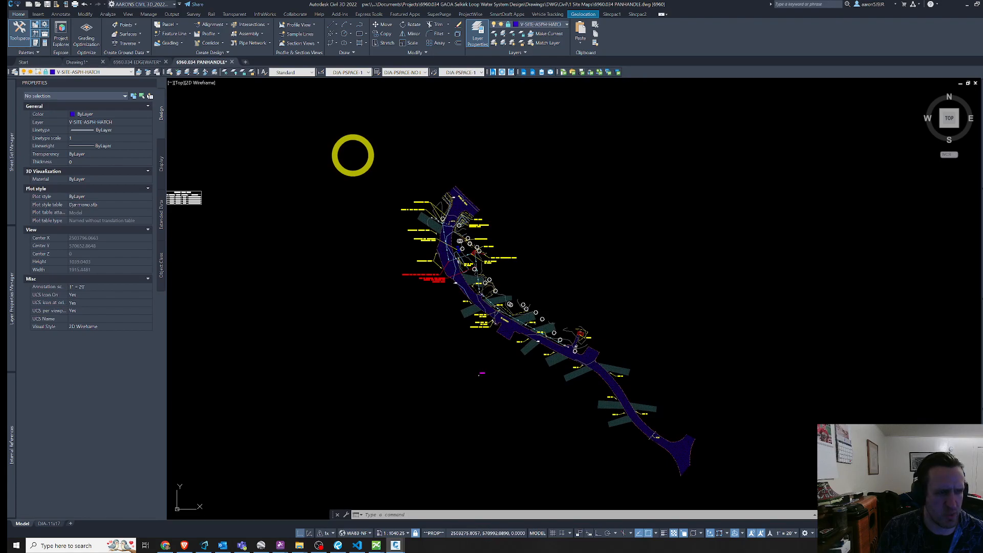
Try to open sheet 4 - EXISTING SITE & DEMOLITION PLAN 1 from the 6960.034_EDGEWATER sheet set, and return to the 6960.034 EDGEWATER drawing.
{"action": "left_click", "coordinate": [10, 169]}
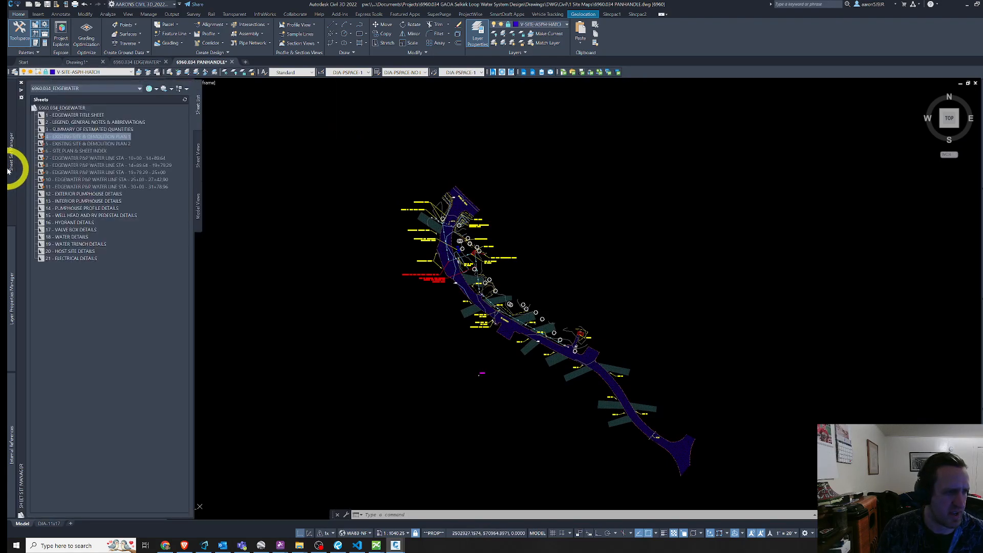
{"action": "left_click", "coordinate": [113, 165]}
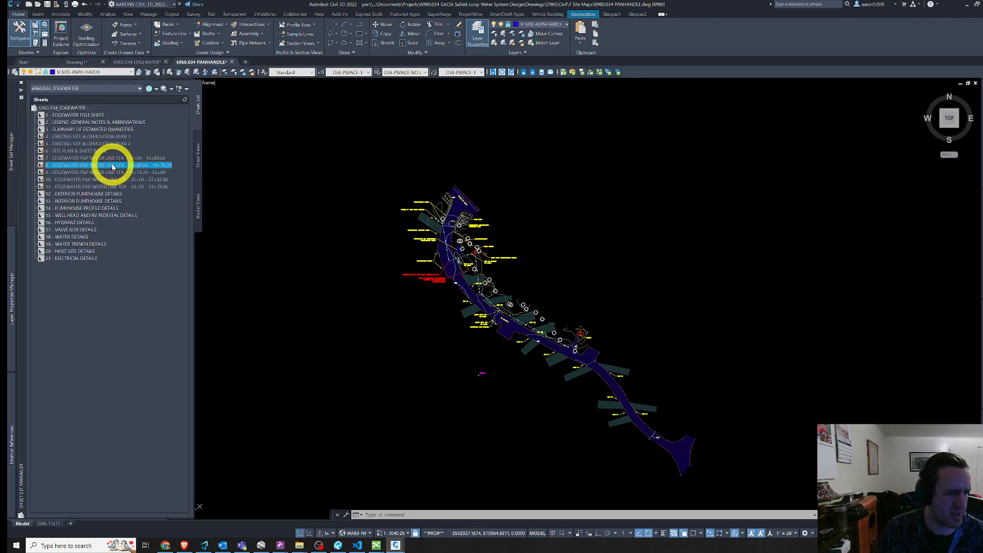
{"action": "left_click", "coordinate": [106, 172]}
{"action": "left_click", "coordinate": [110, 180]}
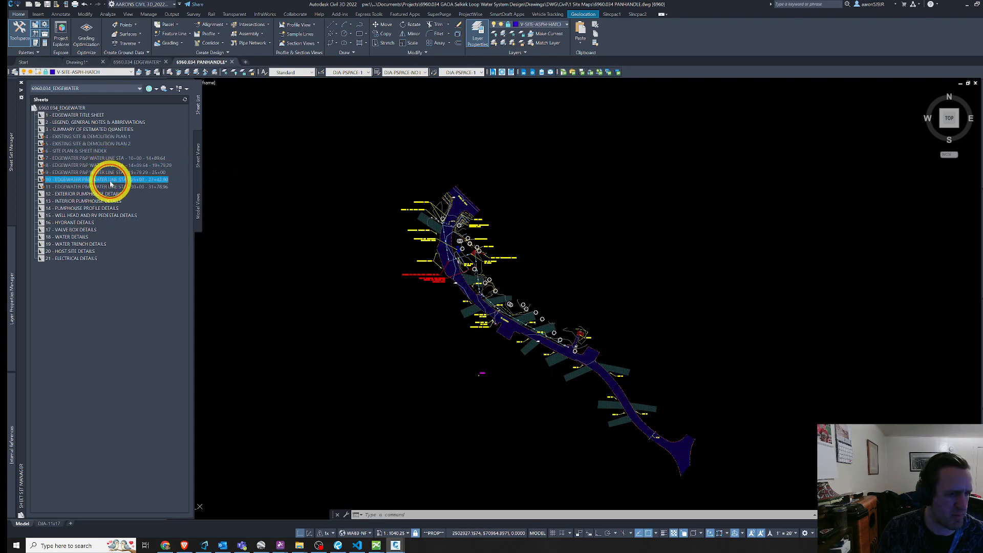
{"action": "left_click", "coordinate": [99, 158]}
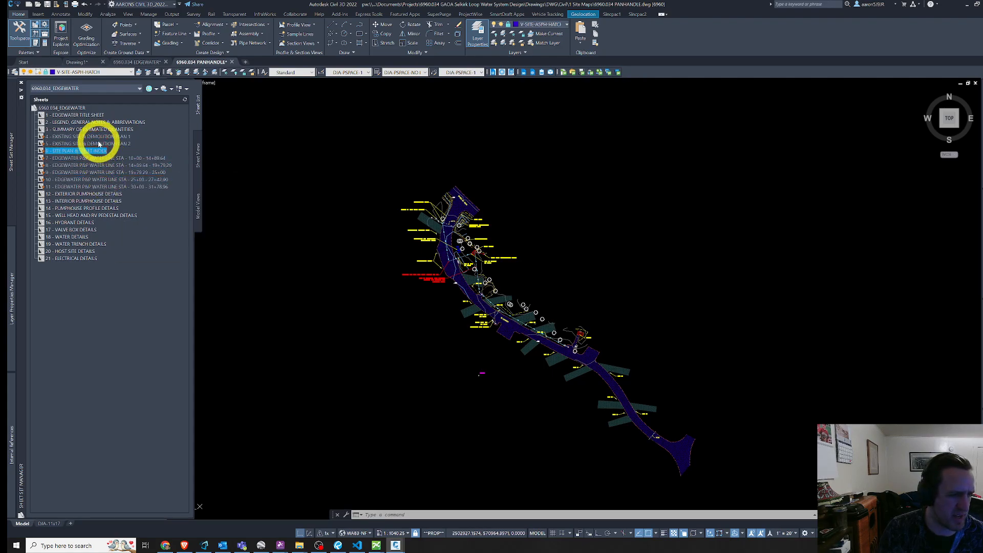
{"action": "double_click", "coordinate": [98, 140]}
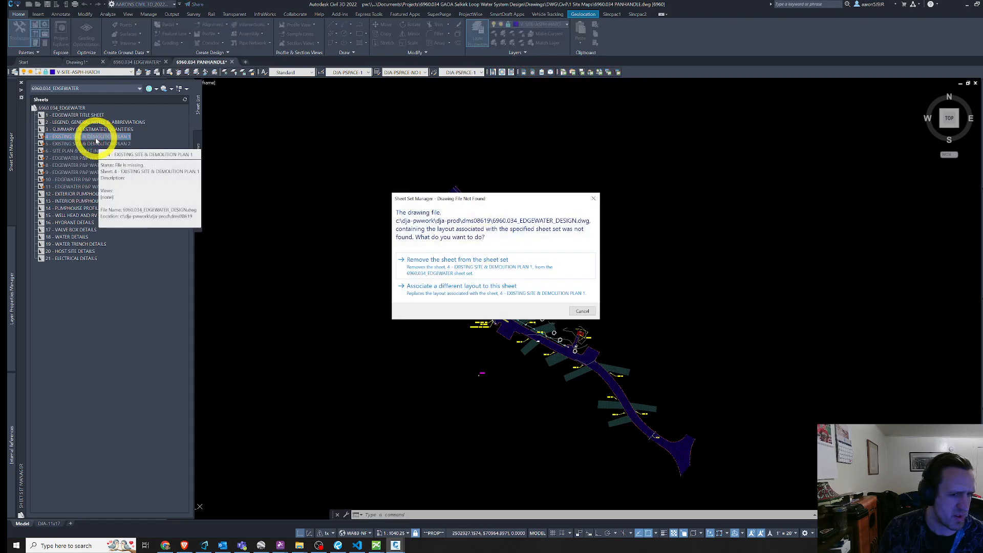
{"action": "left_click", "coordinate": [455, 296]}
{"action": "mouse_move", "coordinate": [17, 180]}
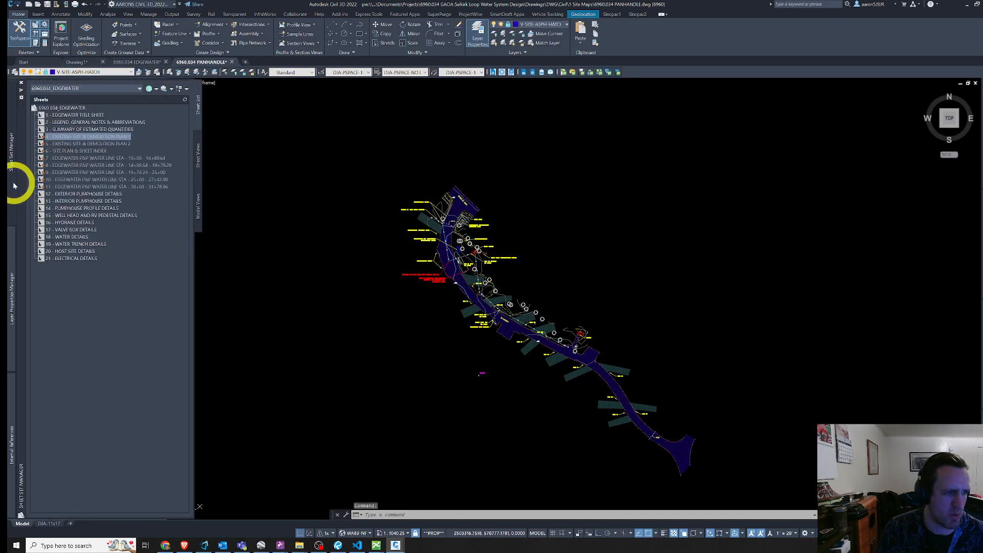
{"action": "left_click", "coordinate": [128, 62]}
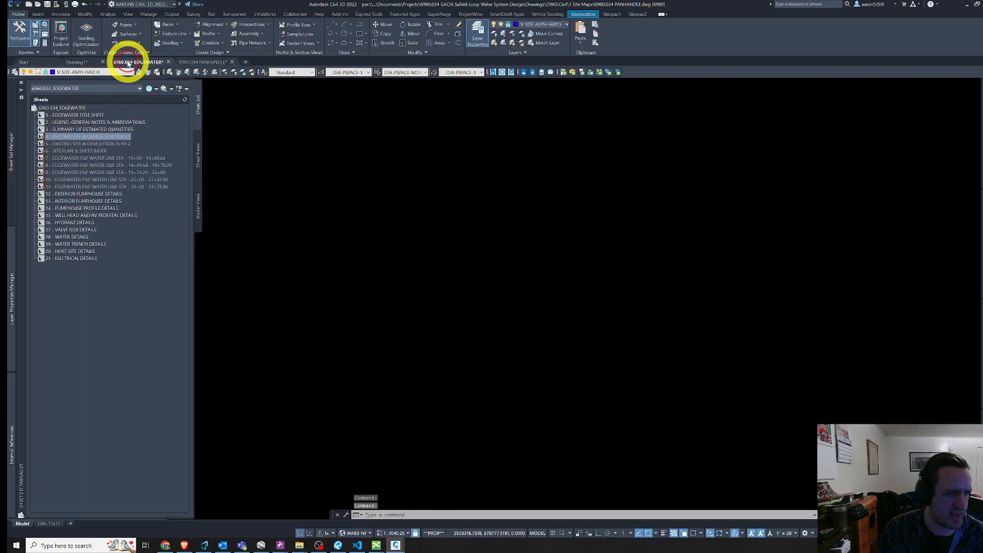
{"action": "left_click", "coordinate": [93, 150]}
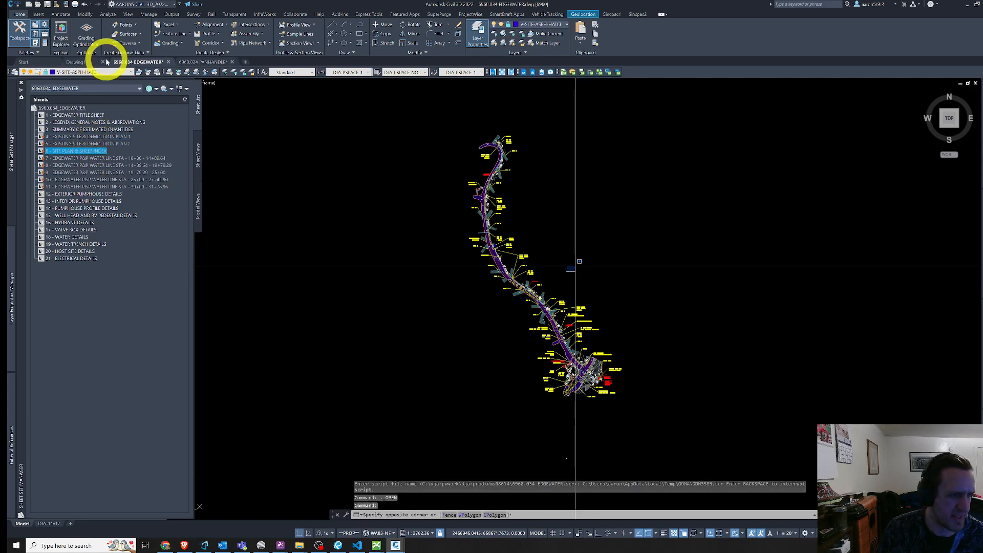
{"action": "key", "text": "Escape"}
{"action": "key", "text": "ctrl+1"}
Open 6960.034_EDGEWATER_DESIGN.dwg from the 2 Design folder under Civil.
{"action": "left_click", "coordinate": [37, 5]}
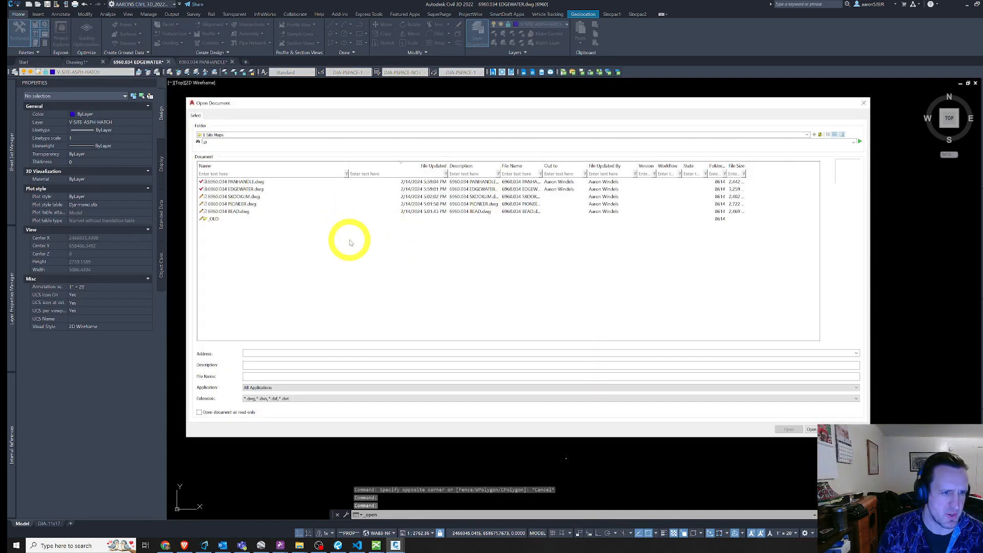
{"action": "double_click", "coordinate": [349, 240]}
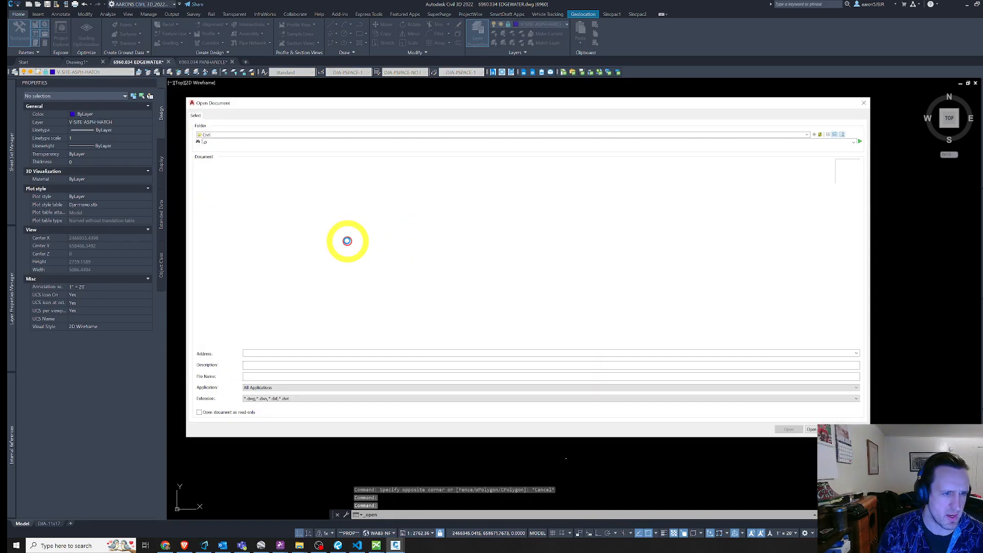
{"action": "left_click", "coordinate": [303, 136]}
{"action": "left_click", "coordinate": [303, 136]}
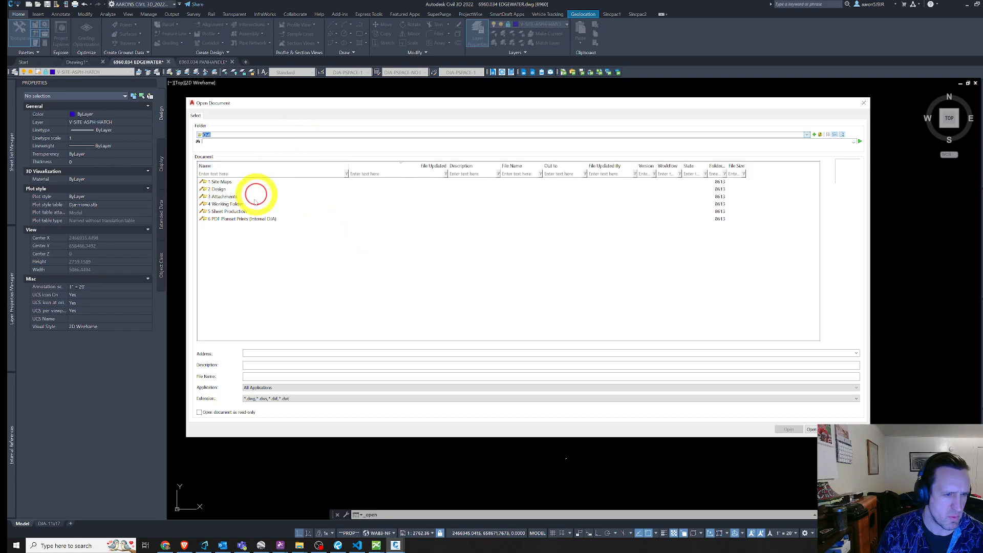
{"action": "left_click", "coordinate": [233, 189]}
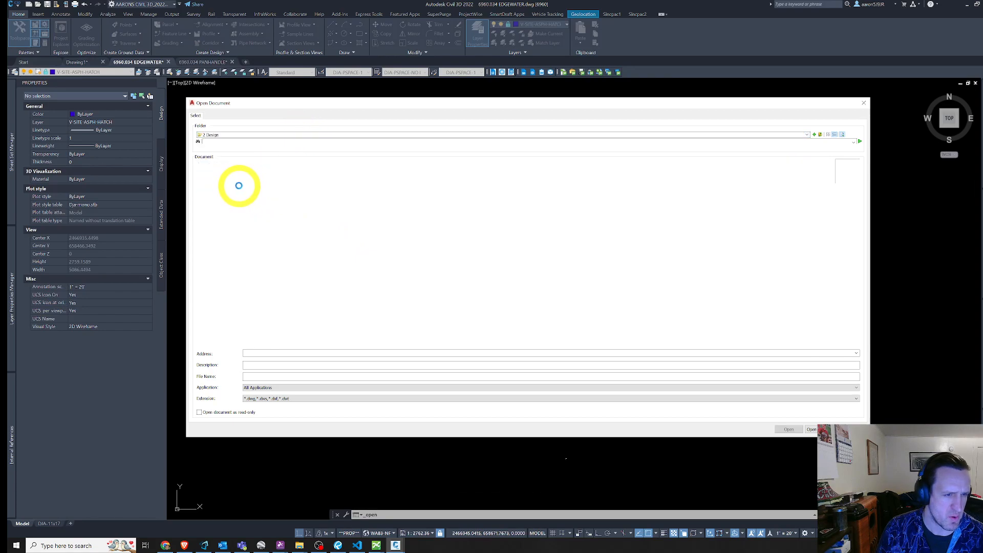
{"action": "left_click", "coordinate": [233, 181]}
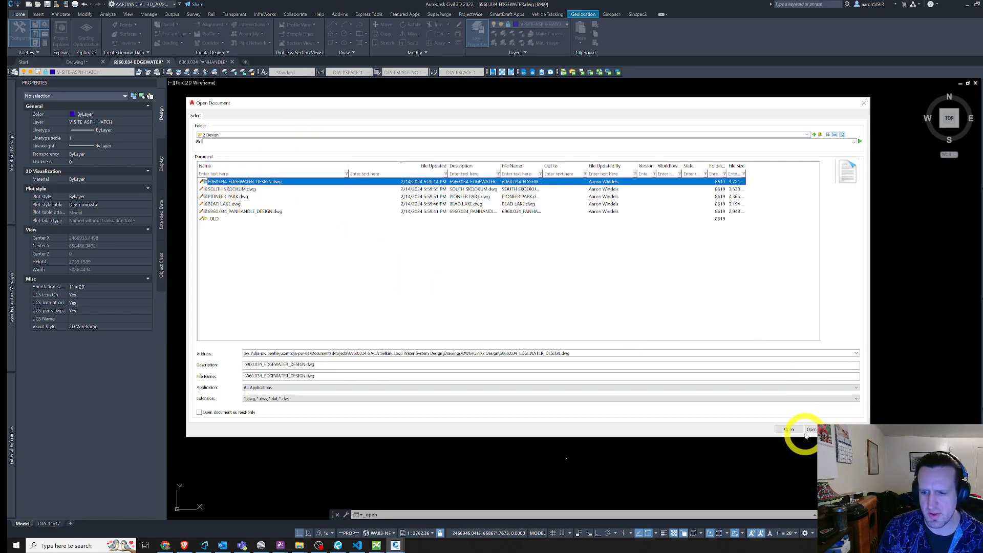
{"action": "left_click", "coordinate": [811, 430]}
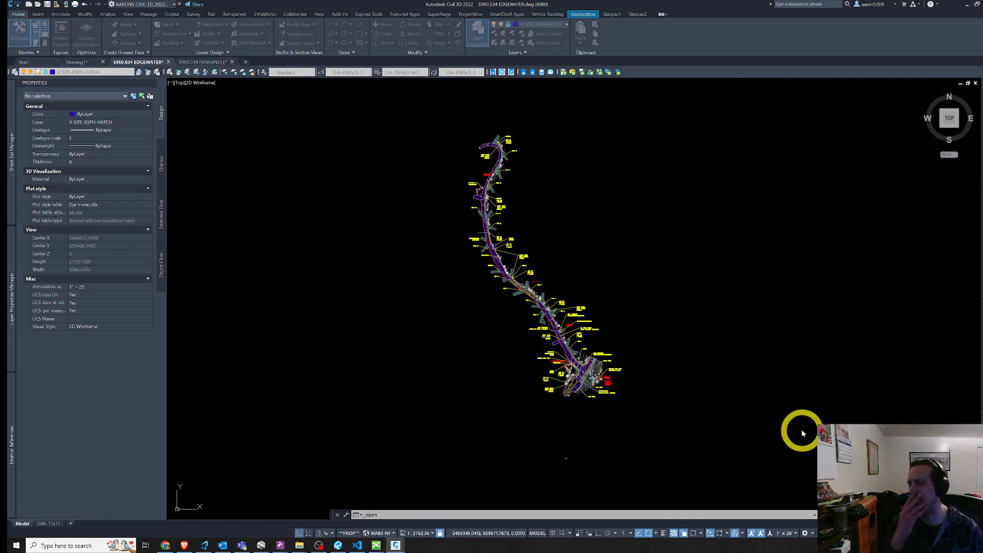
{"action": "left_click", "coordinate": [517, 266]}
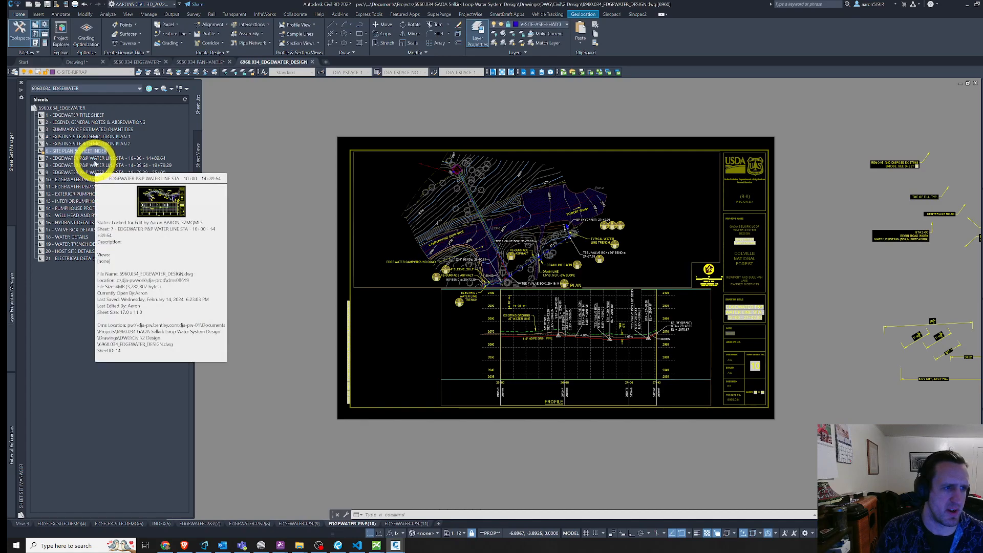
Check sheet 7 - EDGEWATER P&P WATER LINE STA - 10+00 - 14+89.64 in the sheet set, and switch to ProjectWise Explorer.
{"action": "left_click", "coordinate": [94, 161]}
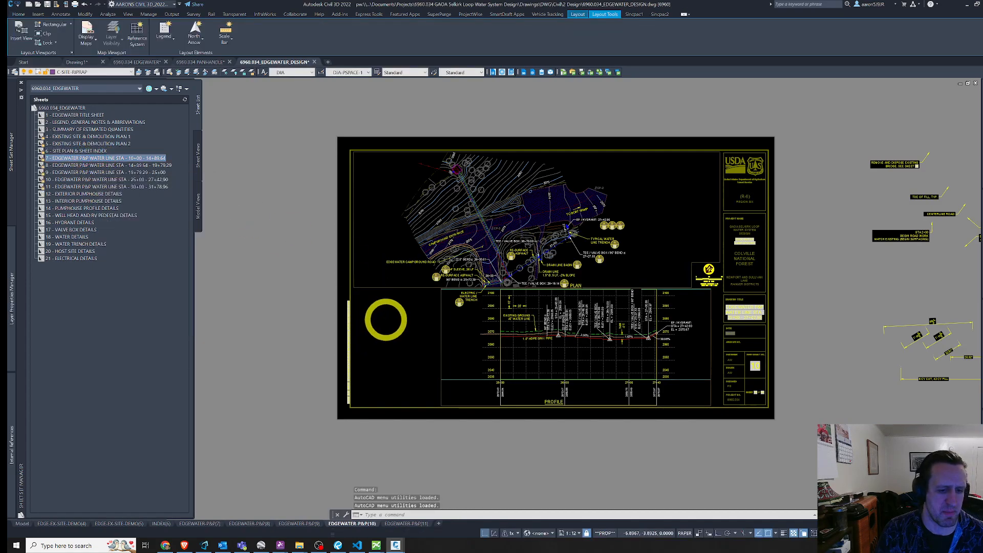
{"action": "mouse_move", "coordinate": [376, 544]}
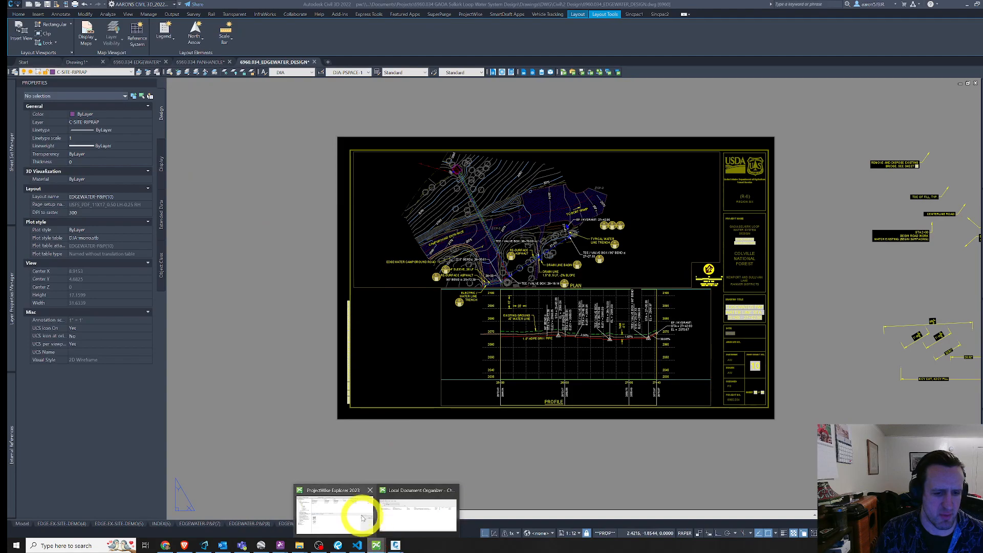
{"action": "left_click", "coordinate": [349, 514]}
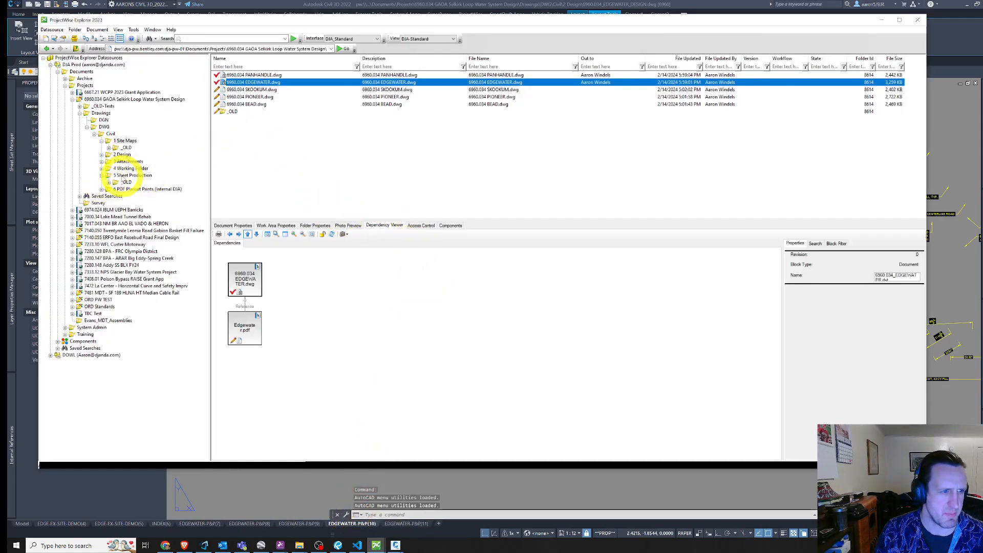
Switch back to Civil 3D and bring up the Sheet Set Manager.
{"action": "left_click", "coordinate": [545, 488]}
{"action": "left_click", "coordinate": [12, 149]}
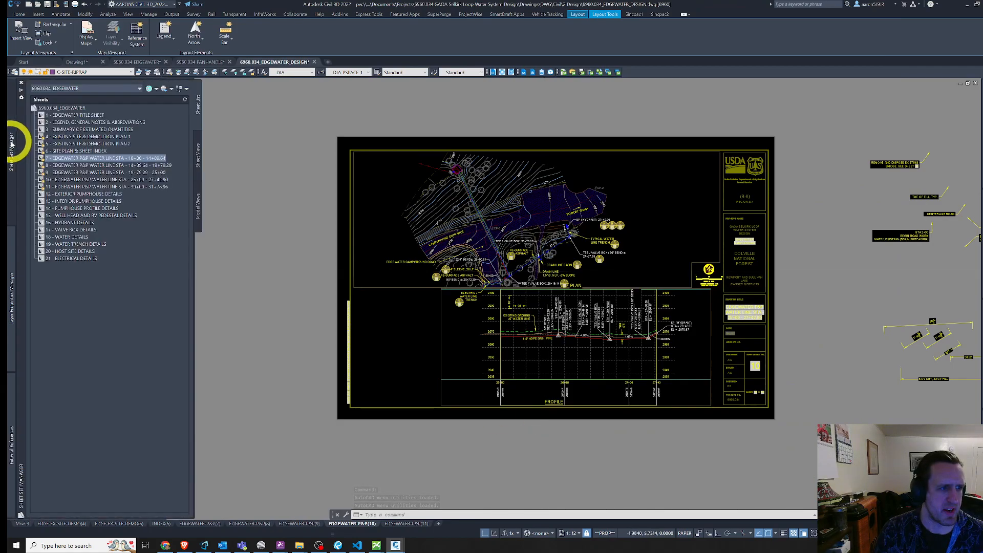
{"action": "left_click", "coordinate": [94, 91]}
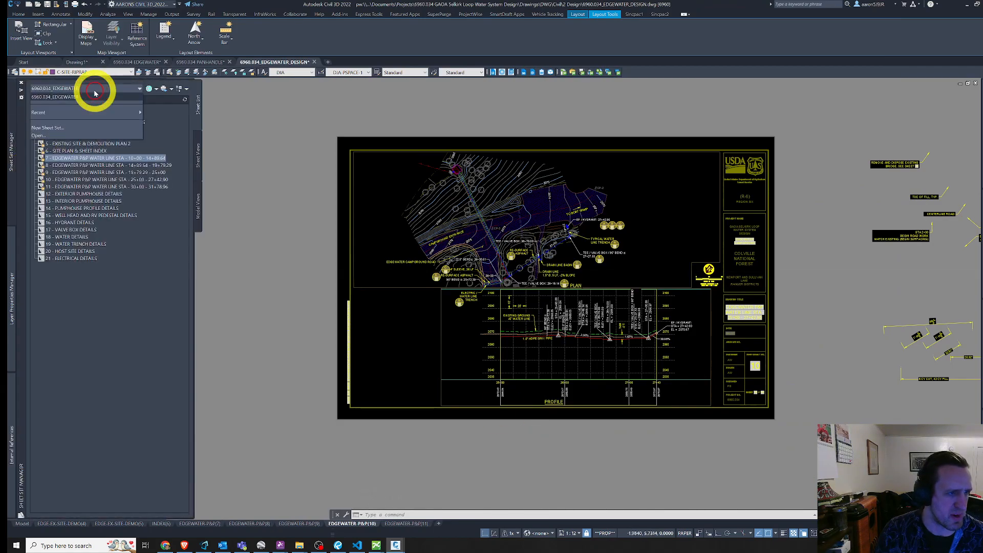
{"action": "left_click", "coordinate": [70, 139]}
{"action": "left_click", "coordinate": [556, 311]}
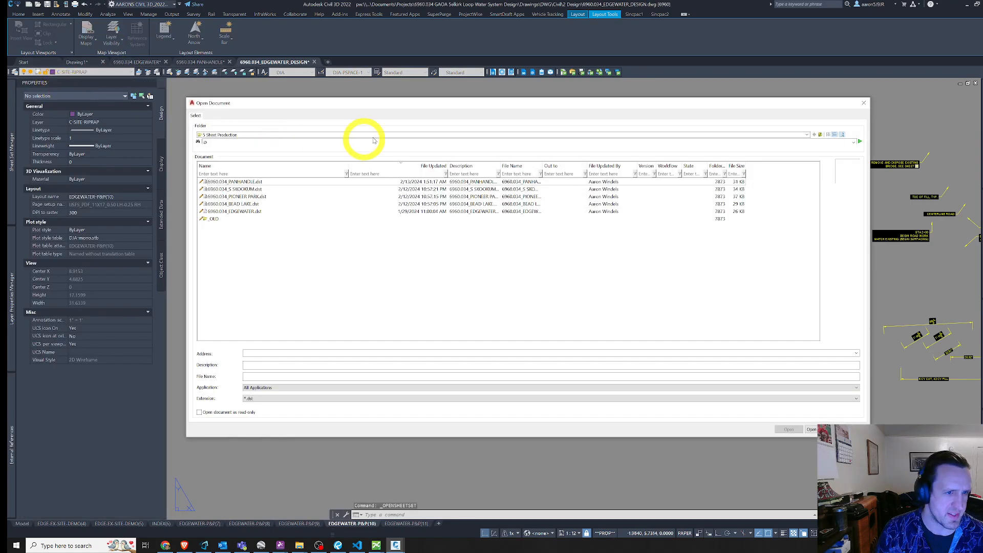
{"action": "left_click", "coordinate": [865, 102]}
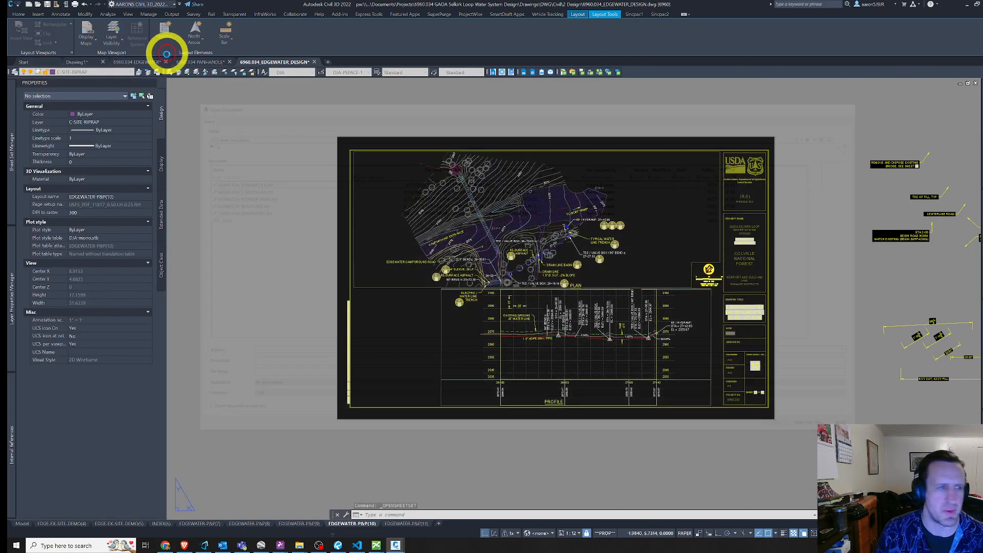
Open the sheet set 6960.034_PANHANDLE.dst from the 5 Sheet Production folder, with its reference preference on Copy Out.
{"action": "mouse_move", "coordinate": [12, 157]}
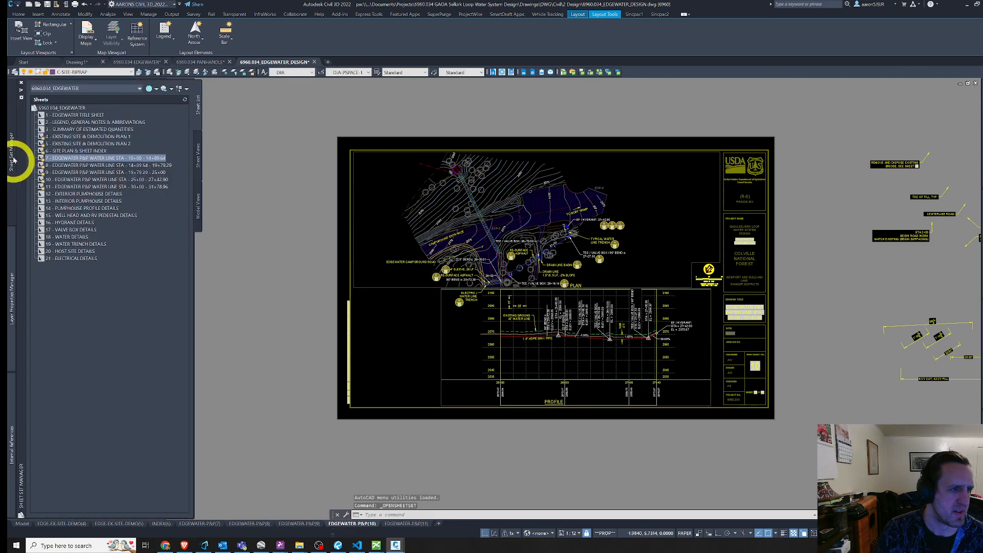
{"action": "left_click", "coordinate": [106, 88]}
{"action": "left_click", "coordinate": [56, 137]}
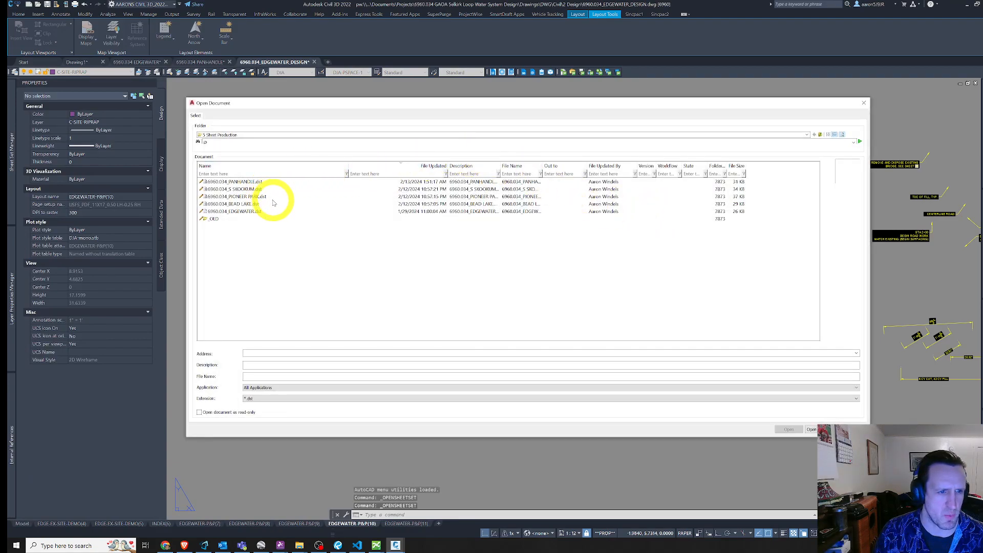
{"action": "left_click", "coordinate": [271, 204]}
{"action": "left_click", "coordinate": [254, 196]}
{"action": "left_click", "coordinate": [253, 182]}
{"action": "left_click", "coordinate": [259, 205]}
{"action": "left_click", "coordinate": [250, 181]}
{"action": "left_click", "coordinate": [789, 429]}
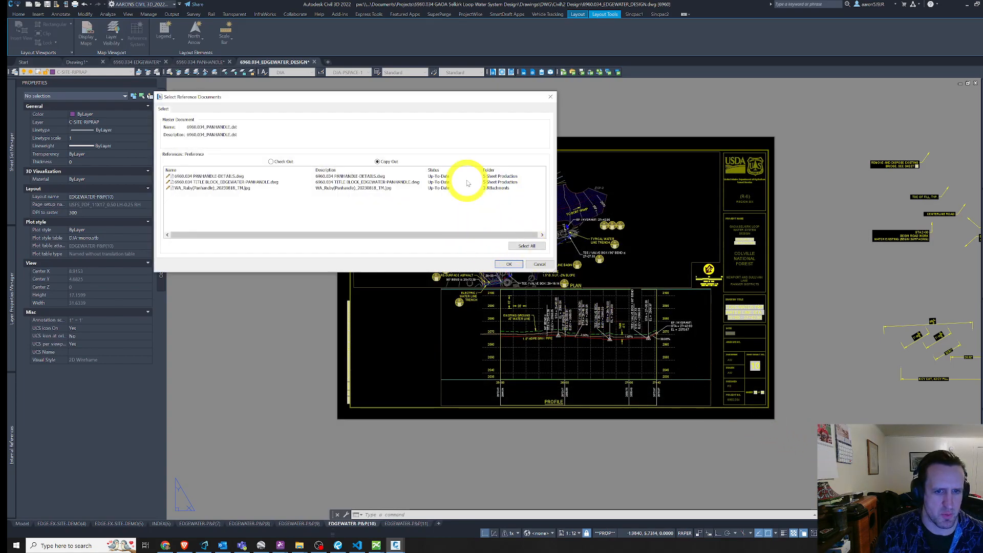
{"action": "left_click", "coordinate": [509, 265]}
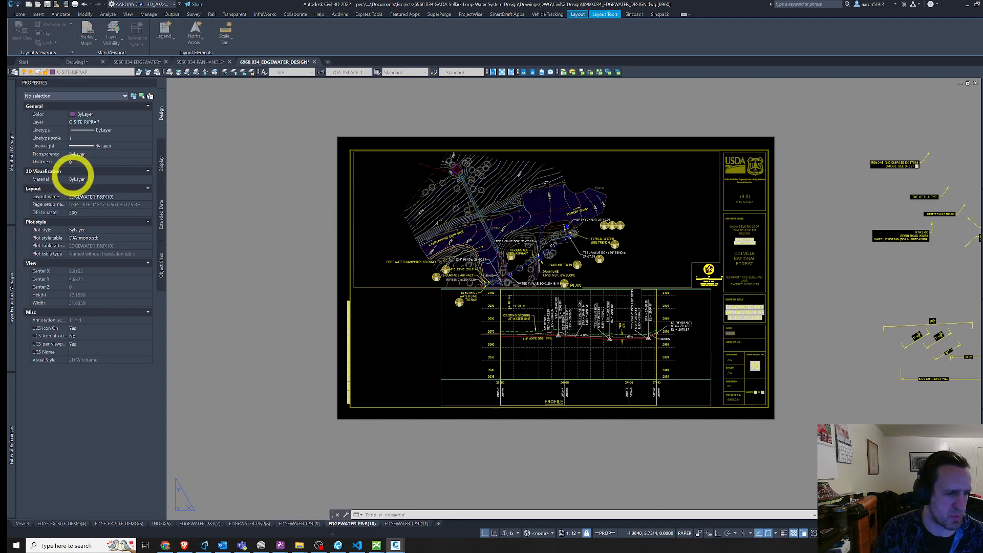
Check the PAN-EX-SITE-DEMO(4) and 5 - PANHANDLE P&P WATER LINE entries in the 6960.034_PANHANDLE sheet set.
{"action": "left_click", "coordinate": [11, 164]}
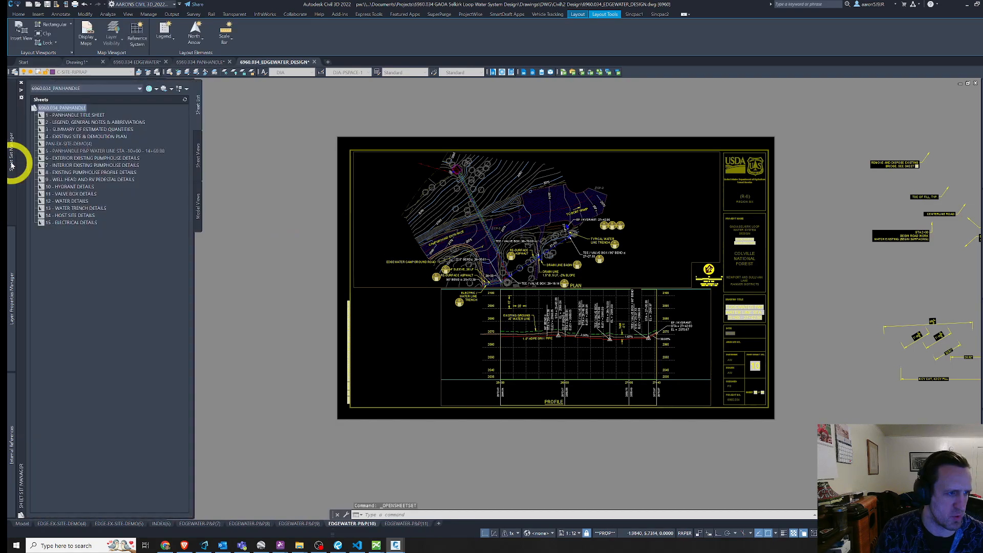
{"action": "left_click", "coordinate": [80, 161]}
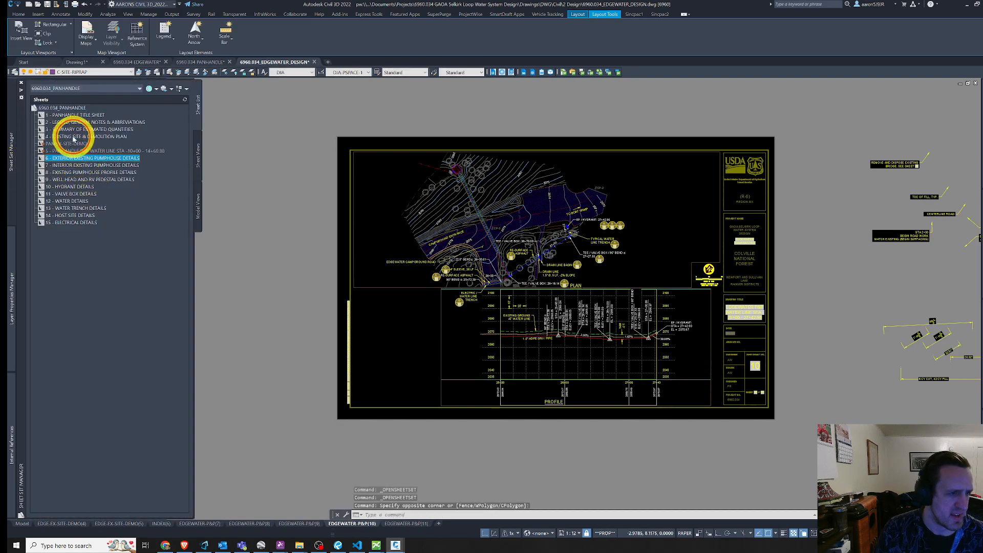
{"action": "left_click", "coordinate": [77, 144]}
{"action": "left_click", "coordinate": [78, 150]}
{"action": "left_click", "coordinate": [77, 145]}
{"action": "mouse_move", "coordinate": [86, 155]}
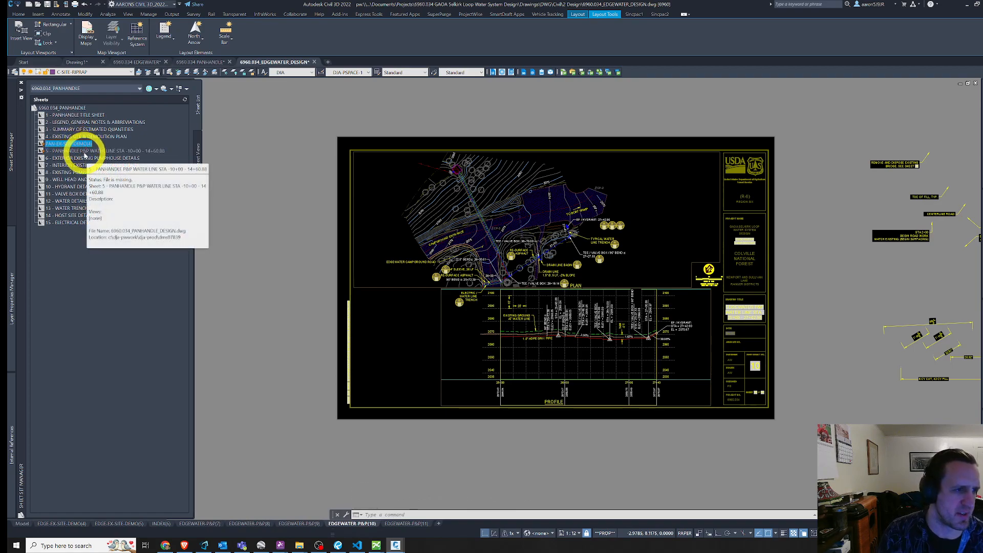
{"action": "left_click", "coordinate": [116, 89]}
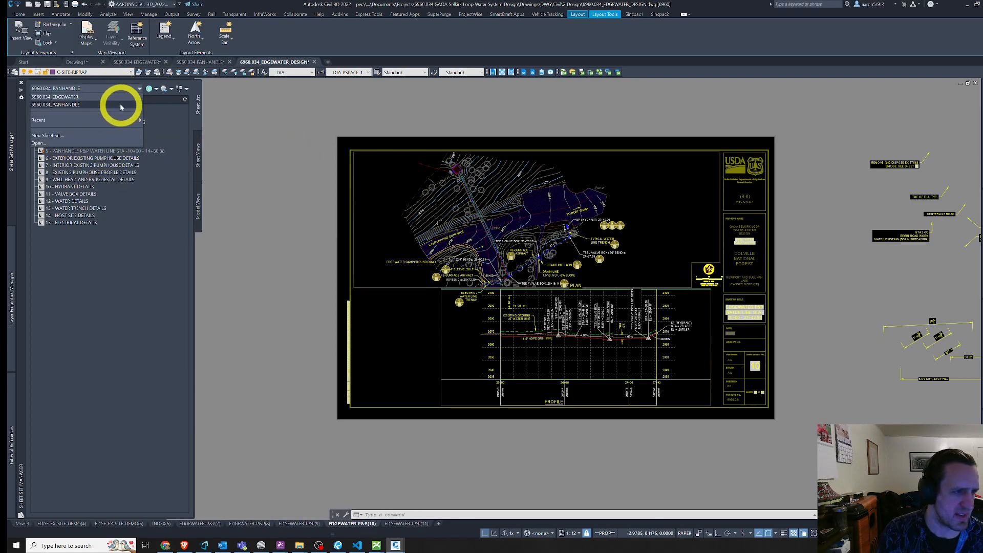
{"action": "left_click", "coordinate": [138, 107]}
{"action": "left_click", "coordinate": [268, 210]}
{"action": "key", "text": "Escape"}
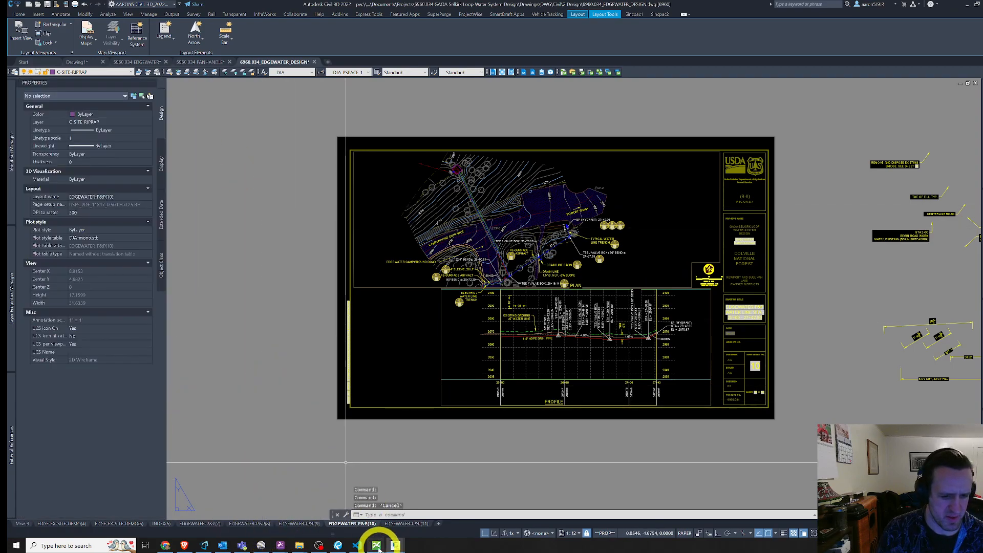
{"action": "left_click", "coordinate": [378, 546]}
Try to import a layout as a sheet into the 6960.034_PANHANDLE sheet set, browsing the drawings in the 5 Sheet Production folder.
{"action": "mouse_move", "coordinate": [8, 186]}
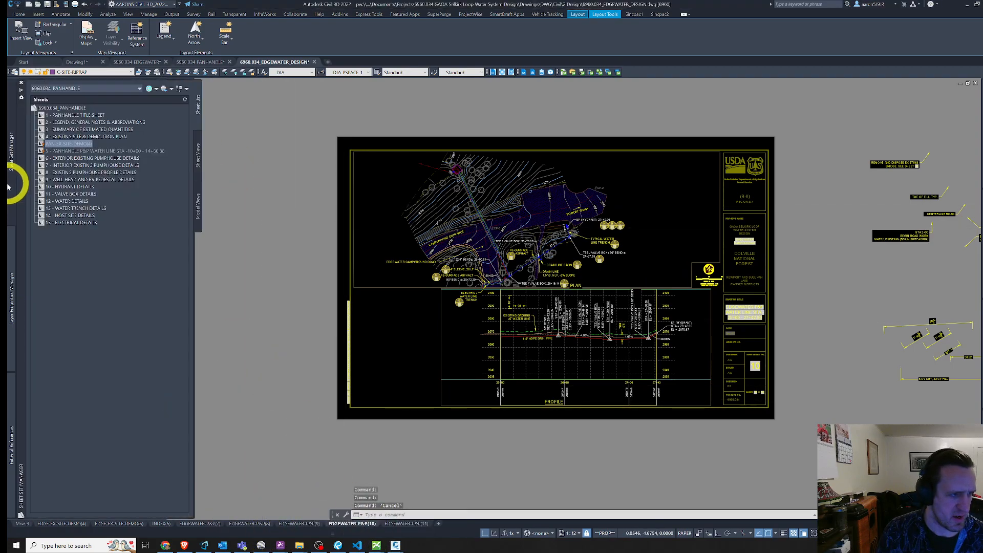
{"action": "right_click", "coordinate": [68, 145]}
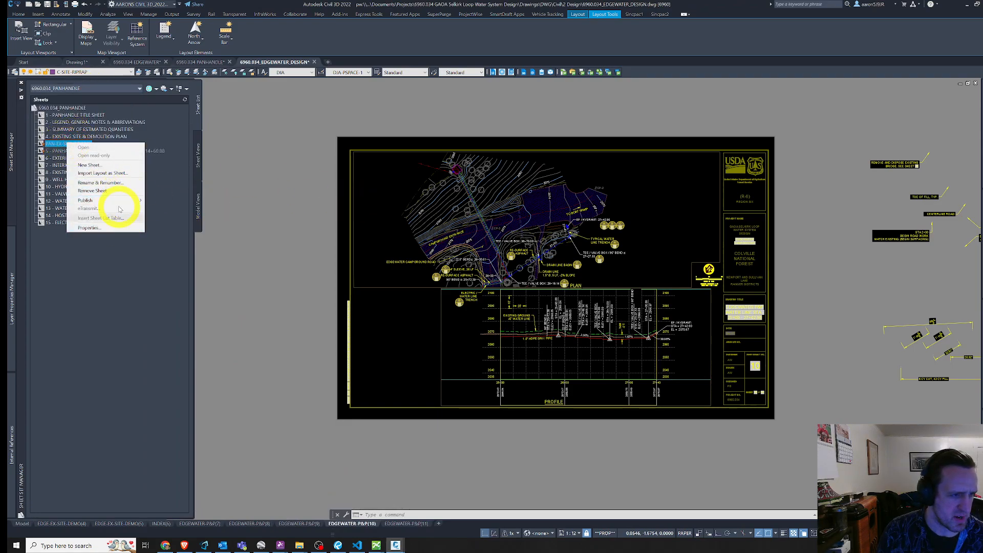
{"action": "left_click", "coordinate": [109, 177]}
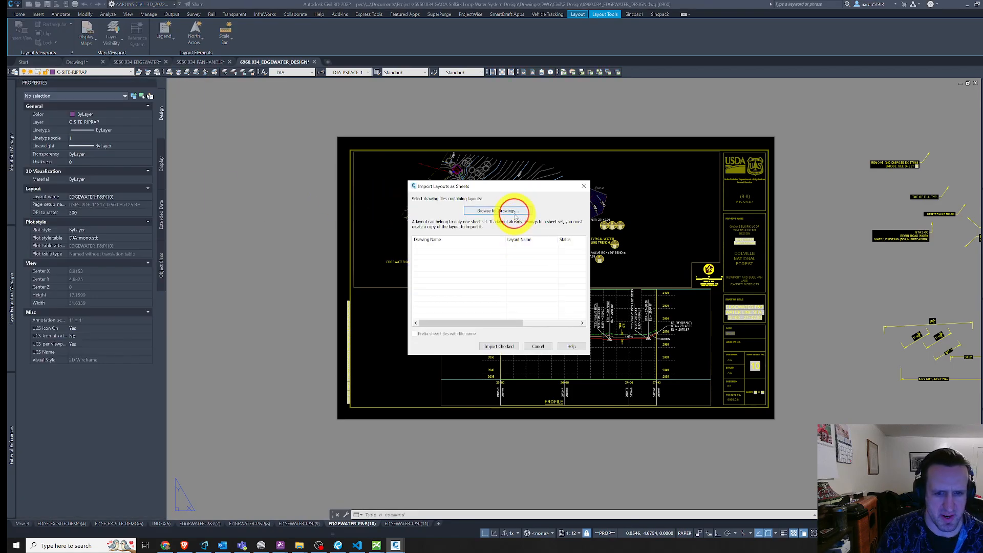
{"action": "left_click", "coordinate": [513, 211]}
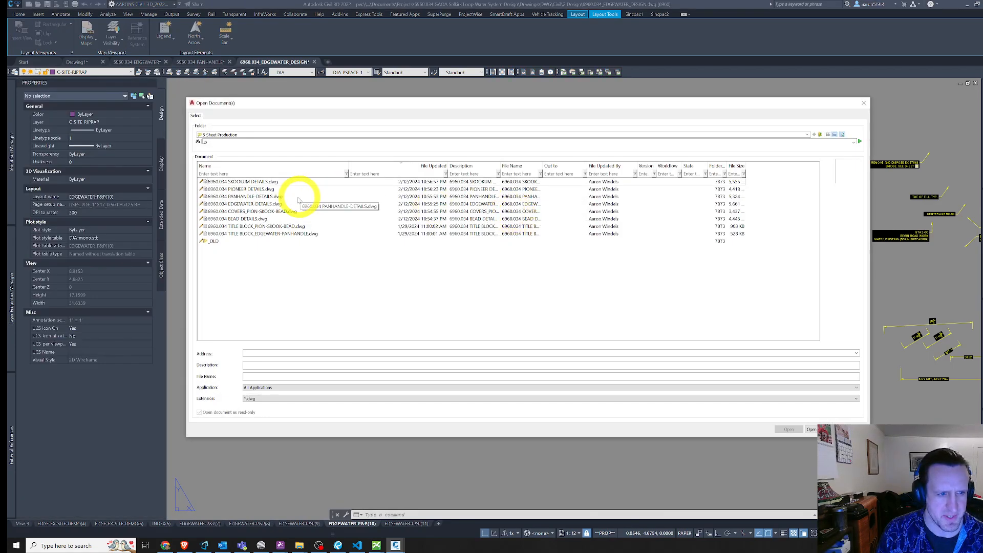
{"action": "left_click", "coordinate": [327, 102]}
{"action": "left_click_drag", "start_coordinate": [327, 103], "coordinate": [323, 106]}
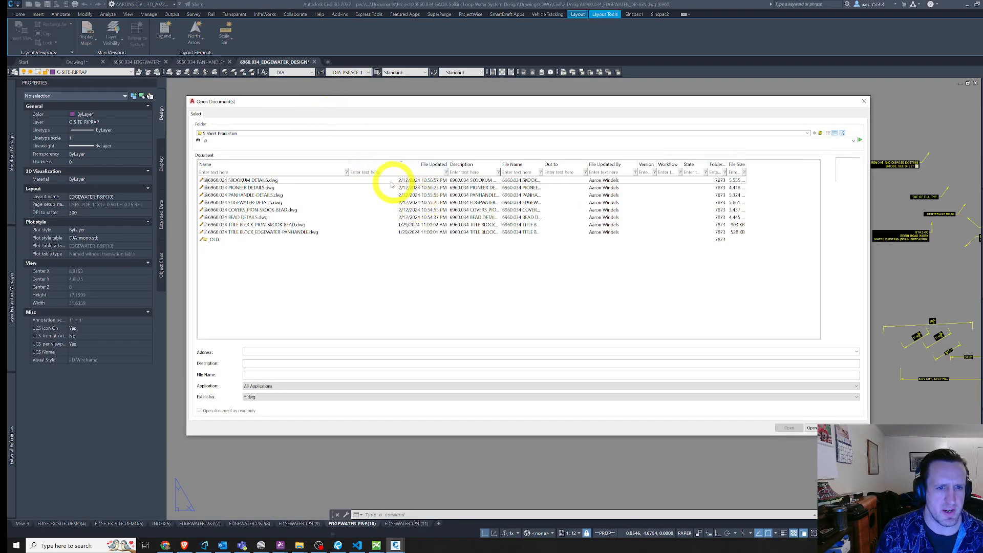
{"action": "left_click_drag", "start_coordinate": [350, 167], "coordinate": [360, 167]}
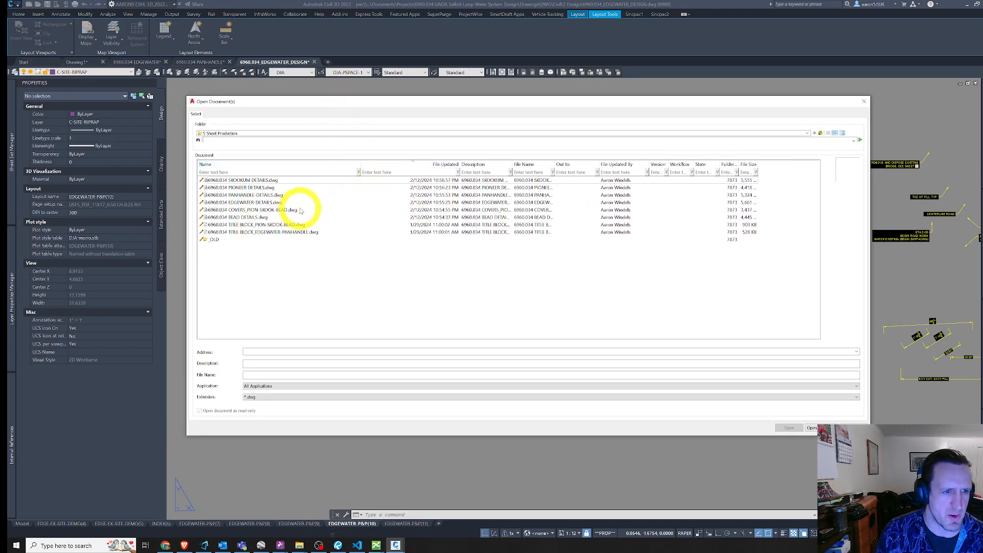
{"action": "left_click", "coordinate": [273, 217]}
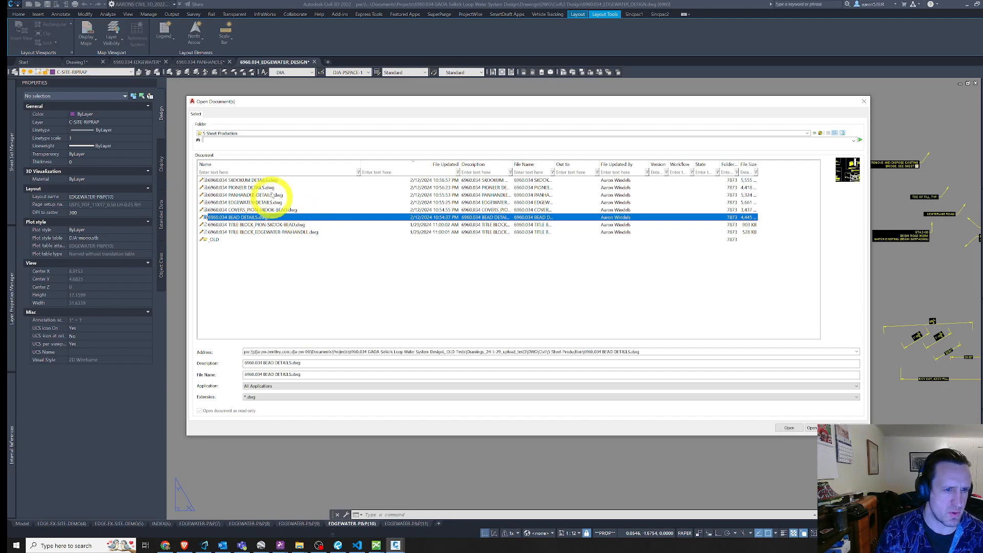
{"action": "left_click", "coordinate": [274, 203]}
{"action": "left_click", "coordinate": [283, 135]}
{"action": "key", "text": "Escape"}
{"action": "key", "text": "Escape"}
{"action": "left_click", "coordinate": [543, 346]}
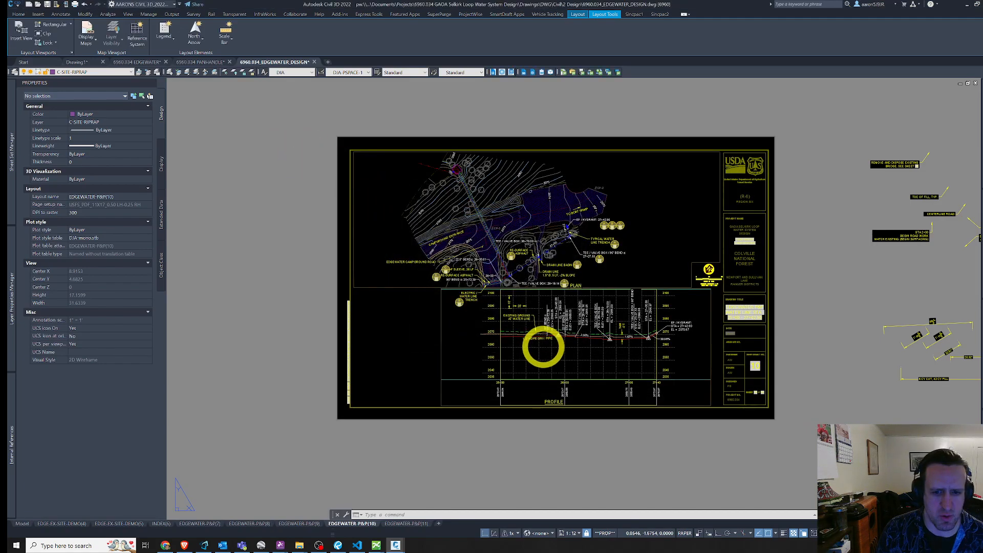
{"action": "left_click", "coordinate": [11, 156]}
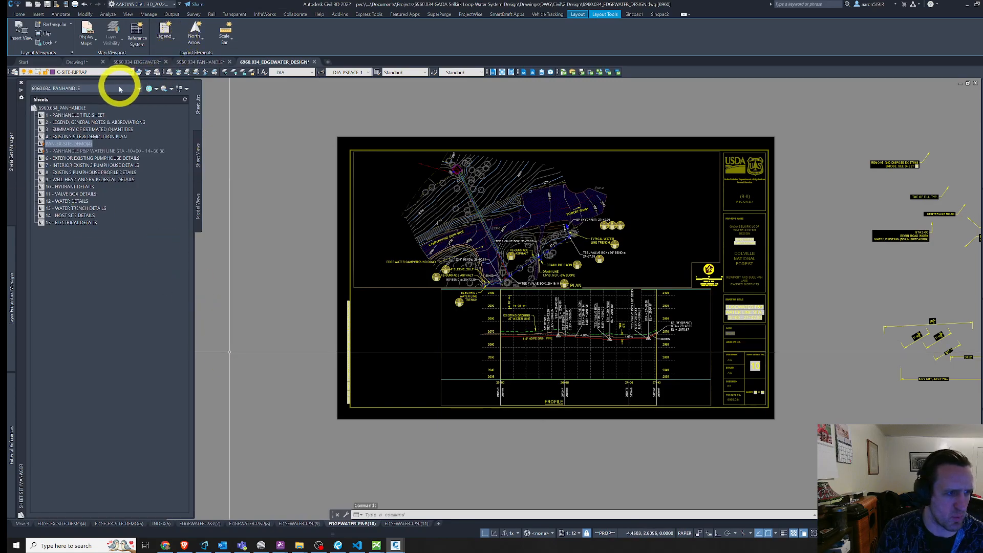
{"action": "left_click", "coordinate": [96, 88]}
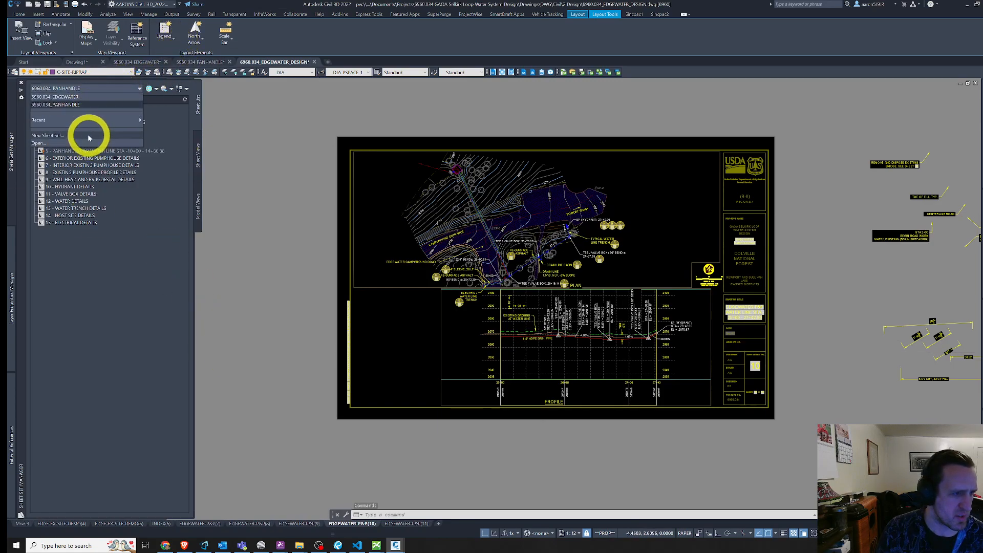
{"action": "left_click", "coordinate": [93, 104]}
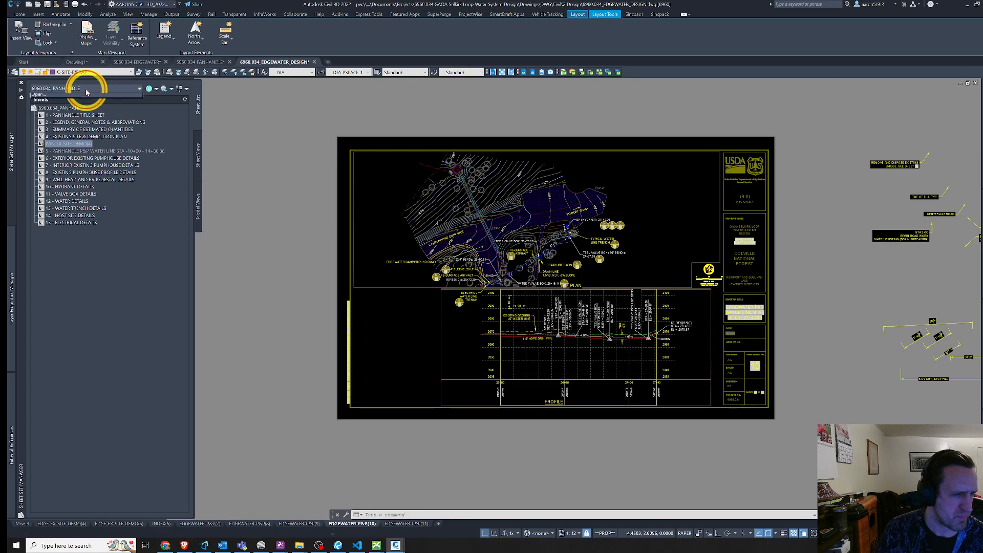
{"action": "left_click", "coordinate": [86, 89]}
{"action": "left_click", "coordinate": [96, 103]}
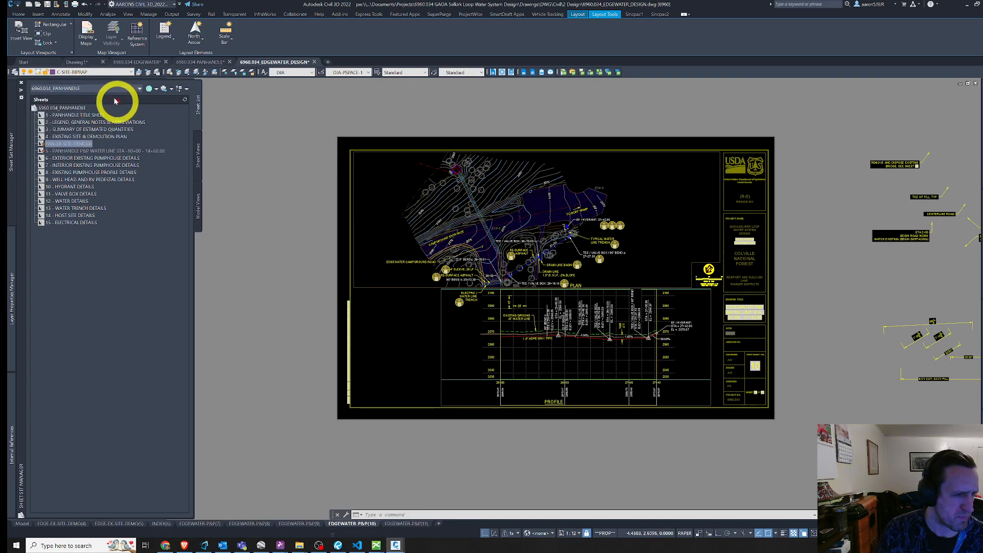
{"action": "left_click", "coordinate": [110, 90]}
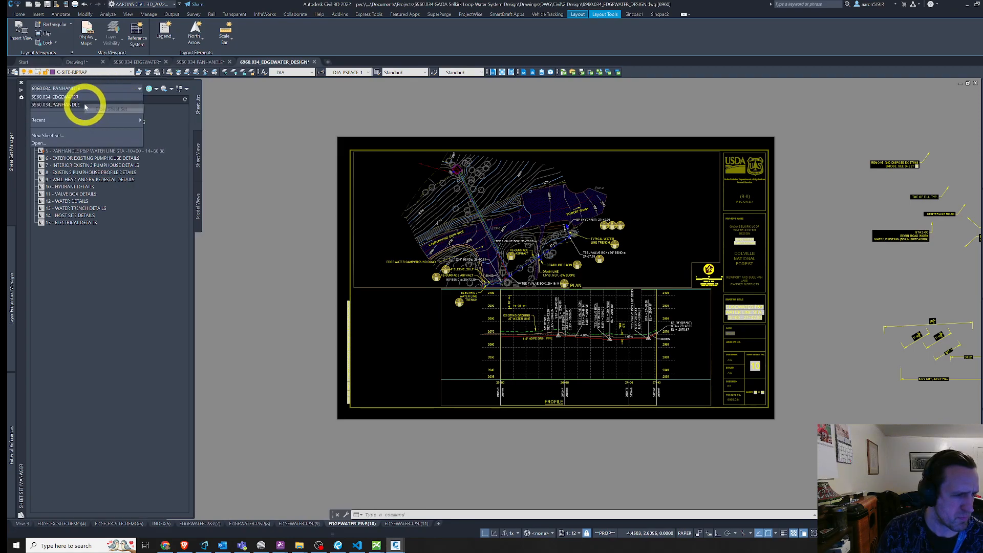
{"action": "left_click", "coordinate": [99, 108]}
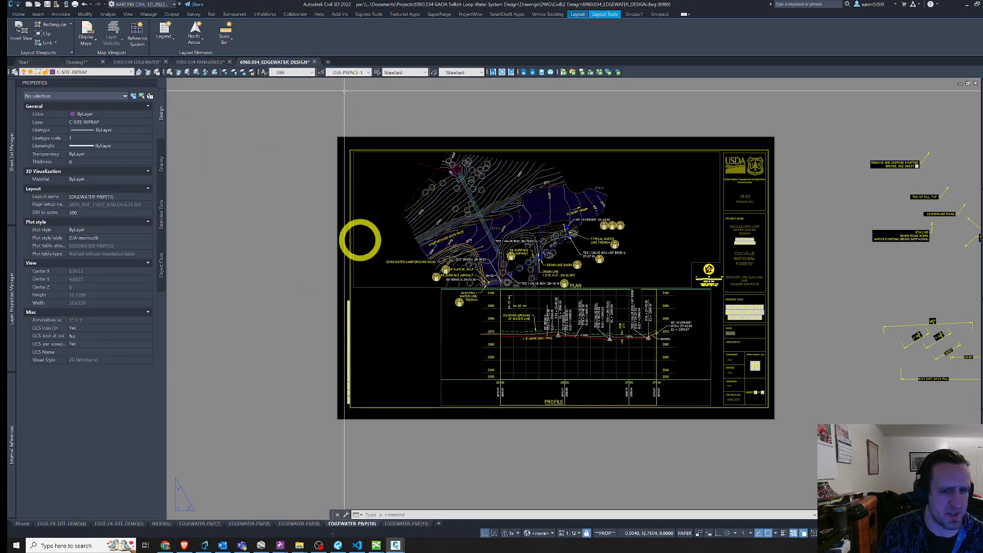
Switch to ProjectWise Explorer and open 6960.034_PANHANDLE.dst from the project's 5 Sheet Production folder, with its reference preference on Copy Out.
{"action": "mouse_move", "coordinate": [377, 544]}
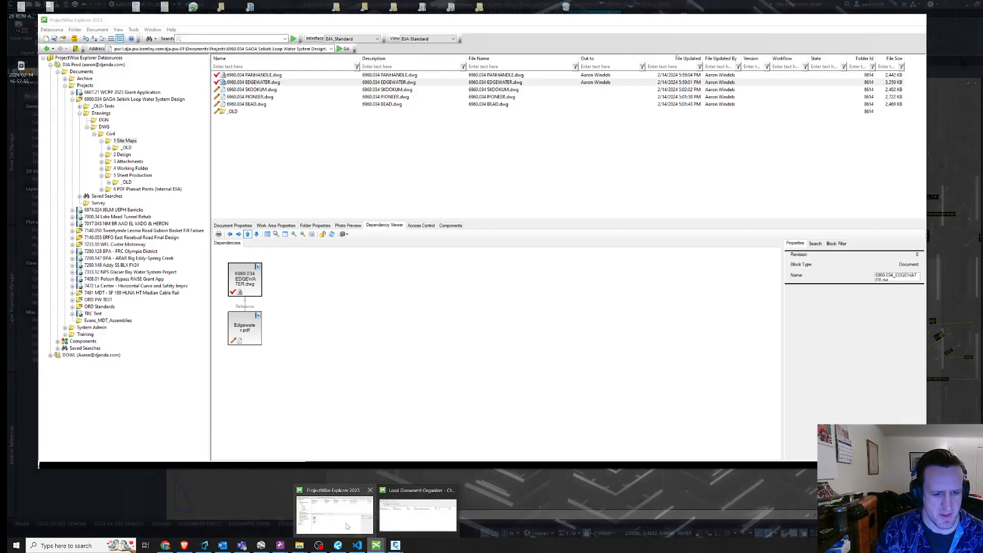
{"action": "left_click", "coordinate": [347, 527]}
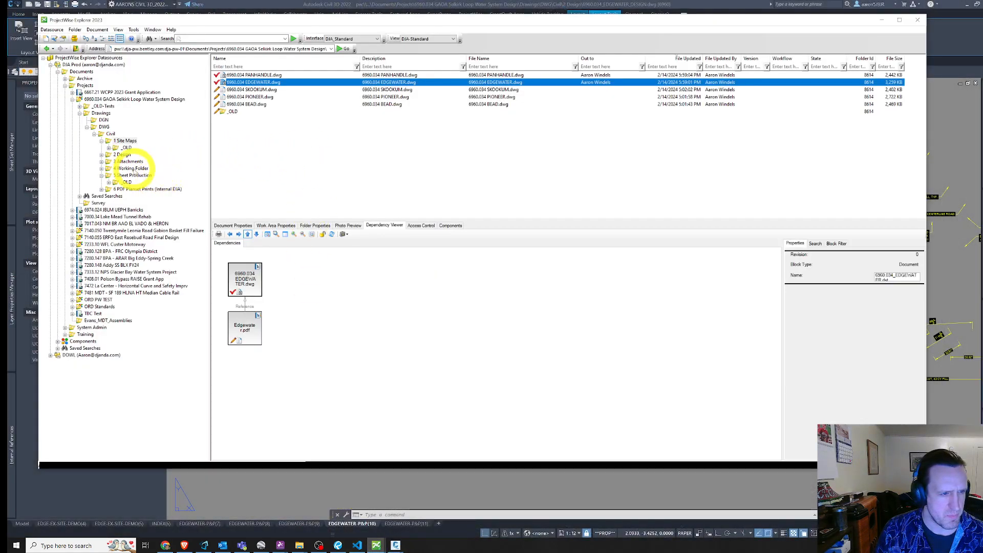
{"action": "left_click", "coordinate": [134, 175]}
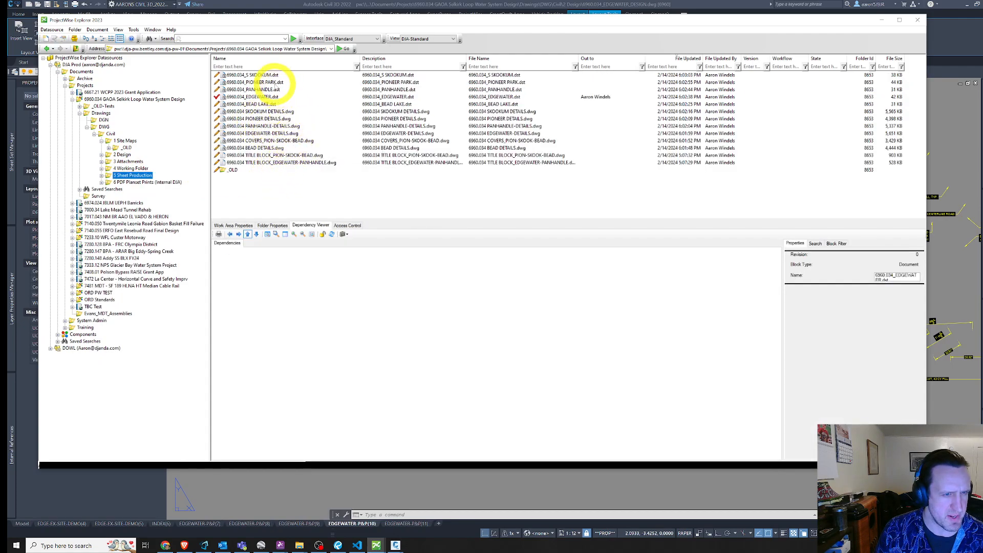
{"action": "double_click", "coordinate": [254, 89]}
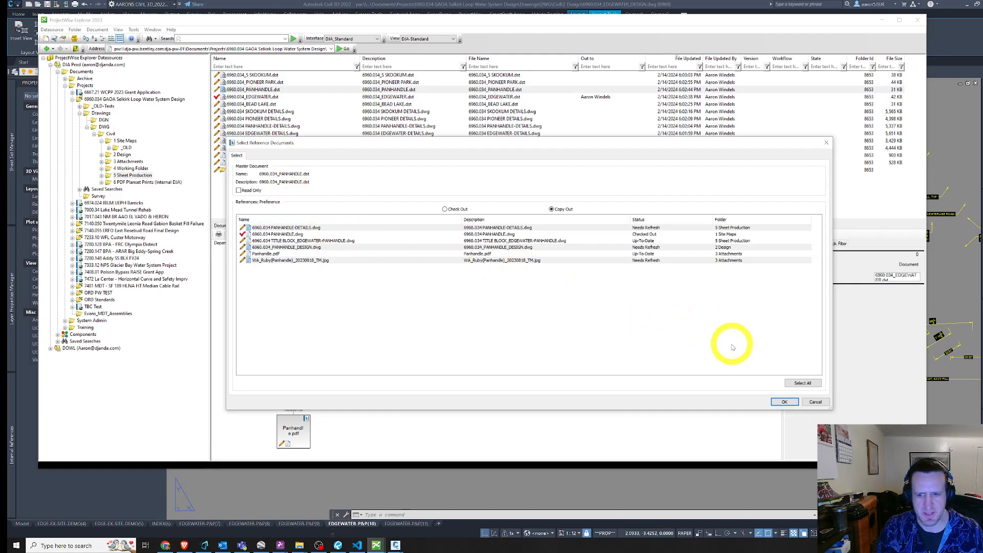
{"action": "left_click", "coordinate": [792, 405]}
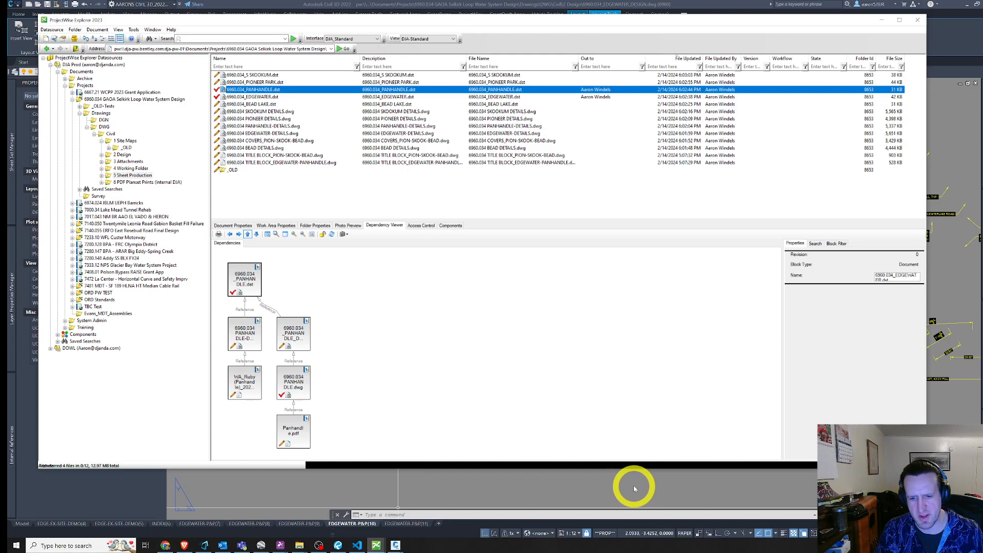
Check in 6960.034_PANHANDLE.dst and review the checked-out documents in the Local Document Organizer.
{"action": "left_click", "coordinate": [378, 546]}
{"action": "left_click", "coordinate": [433, 513]}
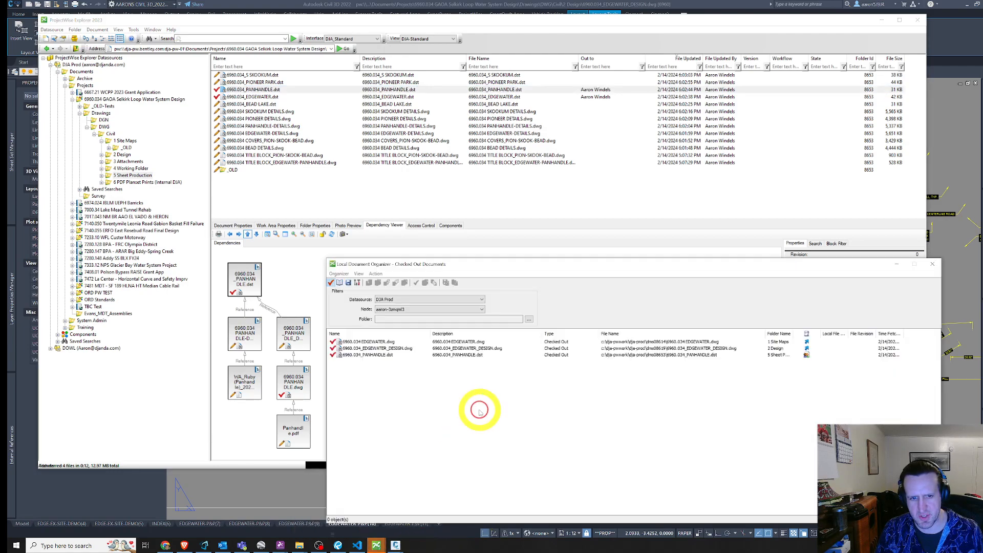
{"action": "left_click", "coordinate": [451, 178]}
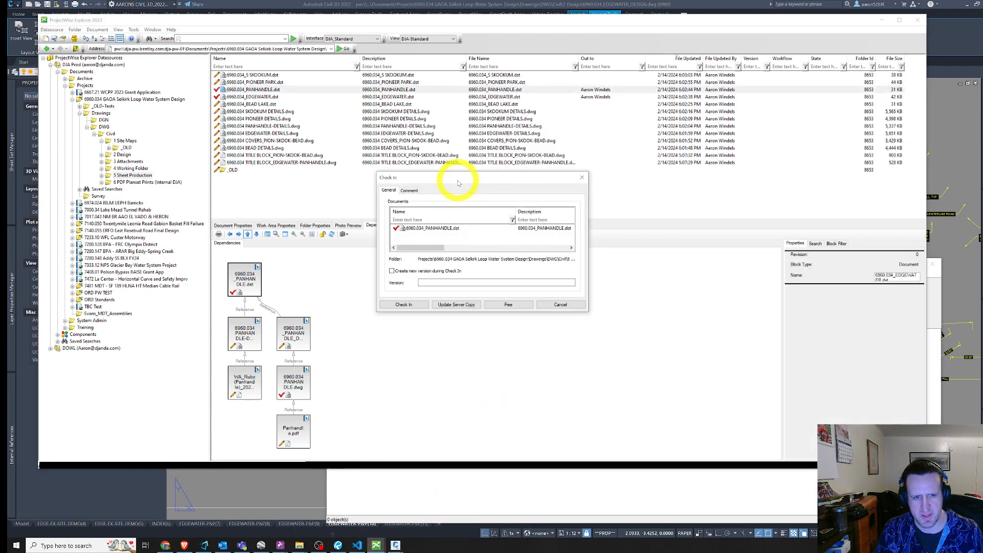
{"action": "left_click", "coordinate": [415, 307]}
{"action": "left_click", "coordinate": [570, 504]}
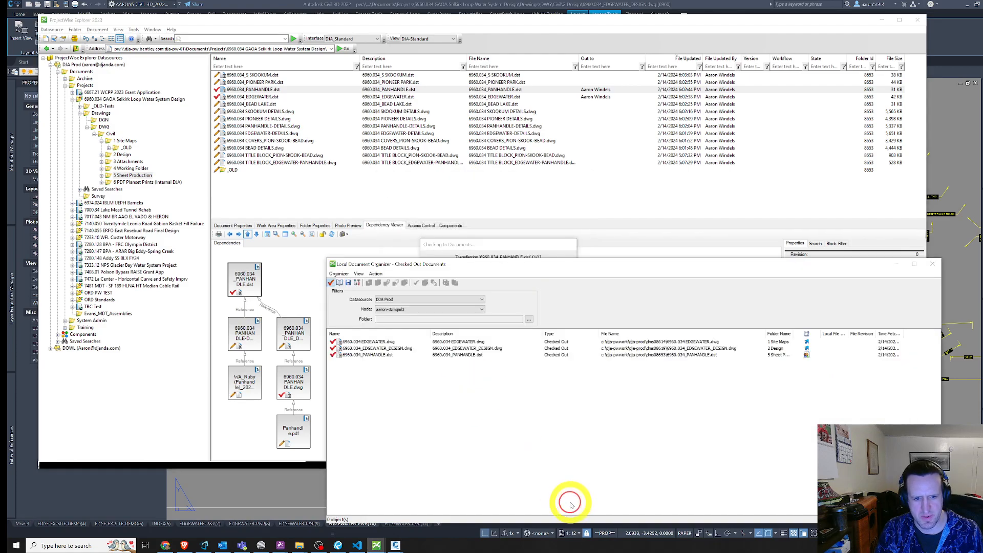
{"action": "left_click", "coordinate": [555, 472]}
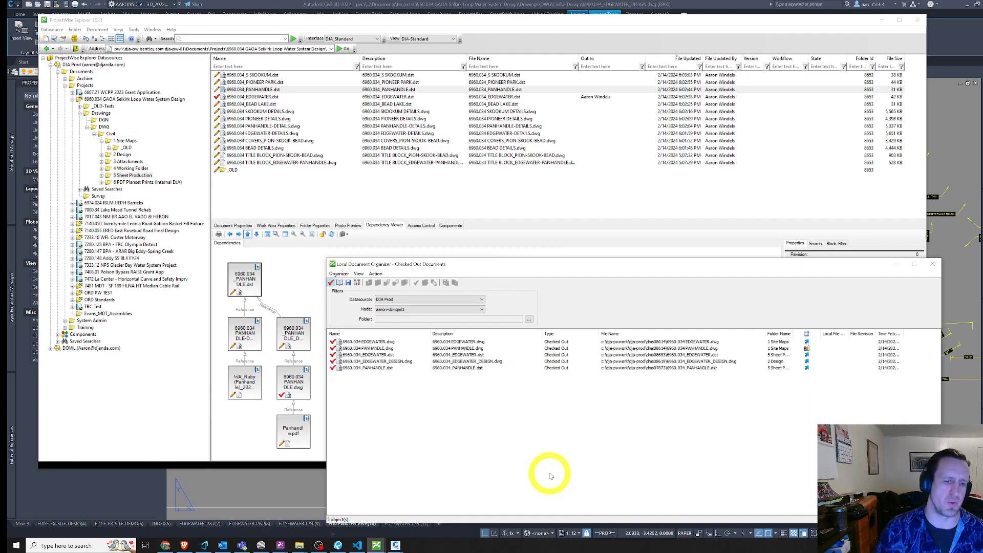
Switch to Civil 3D and examine the sheets listed in the 6960.034_PANHANDLE sheet set, from the title sheet through the electrical details.
{"action": "left_click_drag", "start_coordinate": [589, 266], "coordinate": [609, 253]}
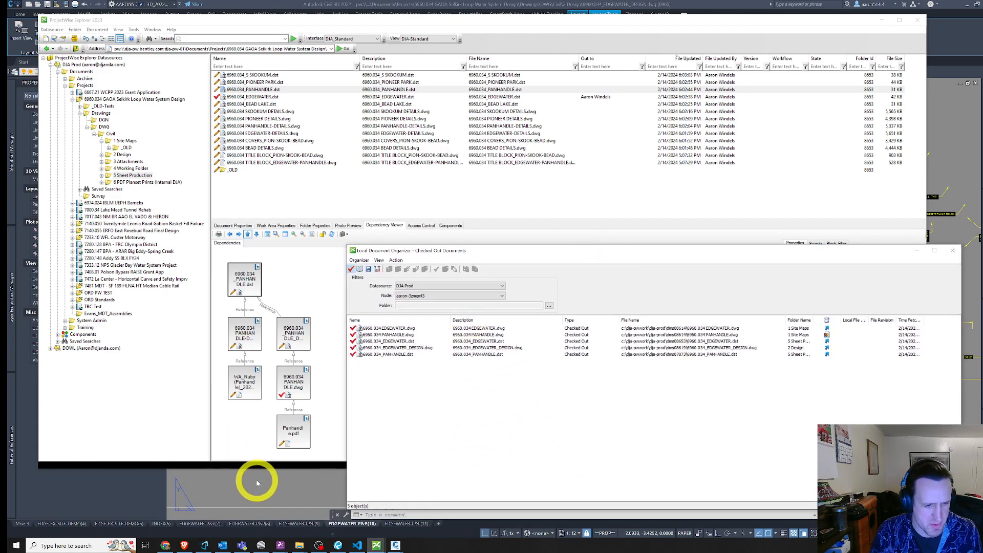
{"action": "left_click", "coordinate": [259, 483]}
{"action": "left_click", "coordinate": [10, 164]}
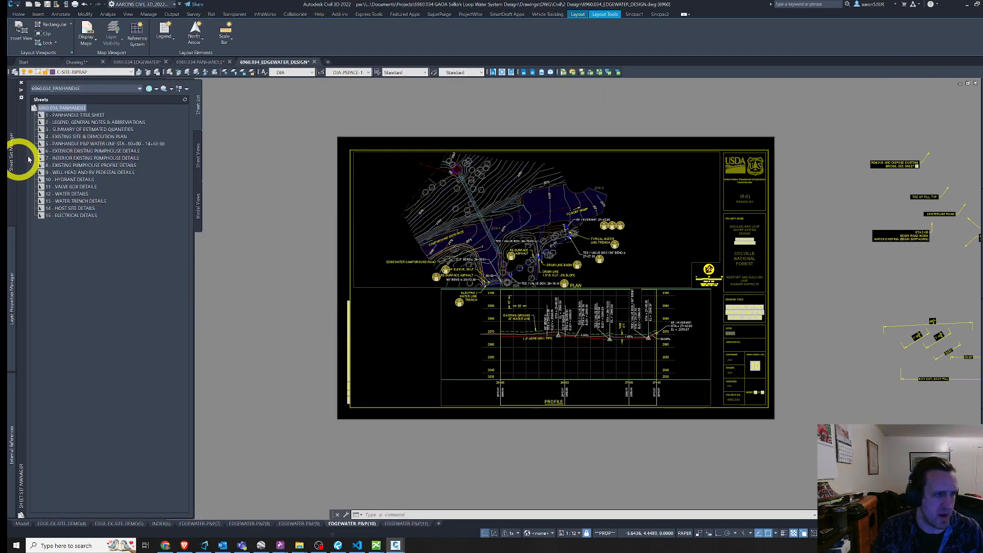
{"action": "left_click", "coordinate": [87, 143]}
{"action": "left_click", "coordinate": [77, 122]}
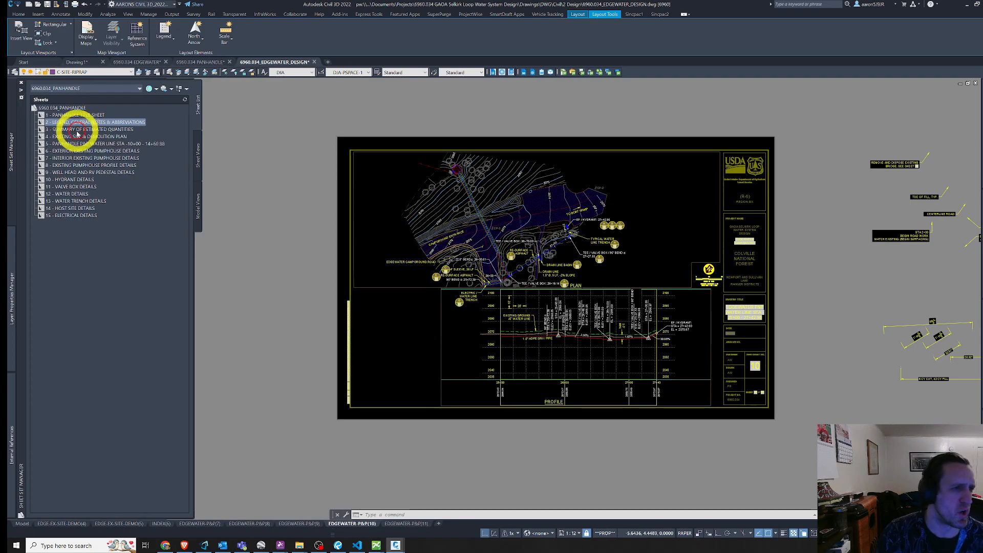
{"action": "left_click", "coordinate": [77, 115]}
{"action": "left_click", "coordinate": [88, 219], "text": "shift"}
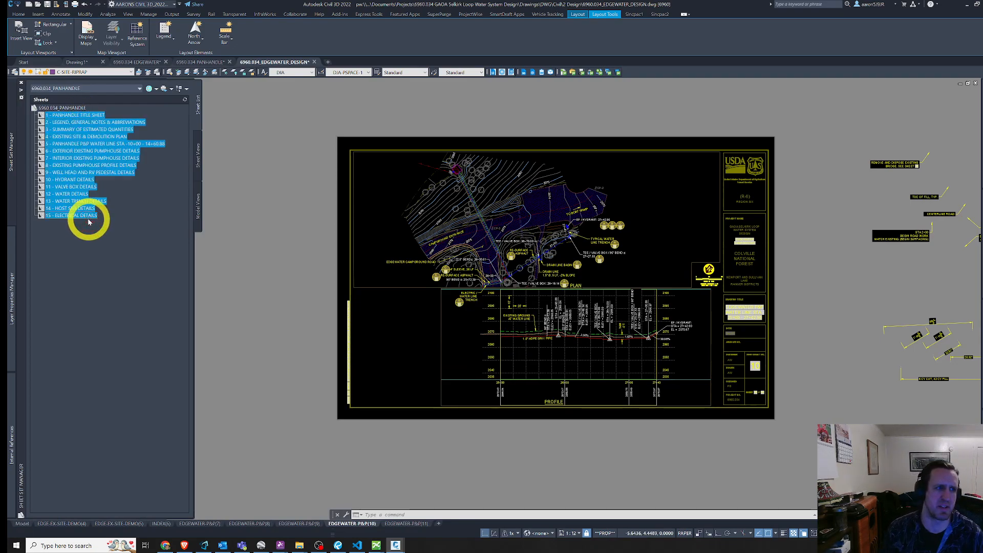
{"action": "left_click", "coordinate": [77, 130]}
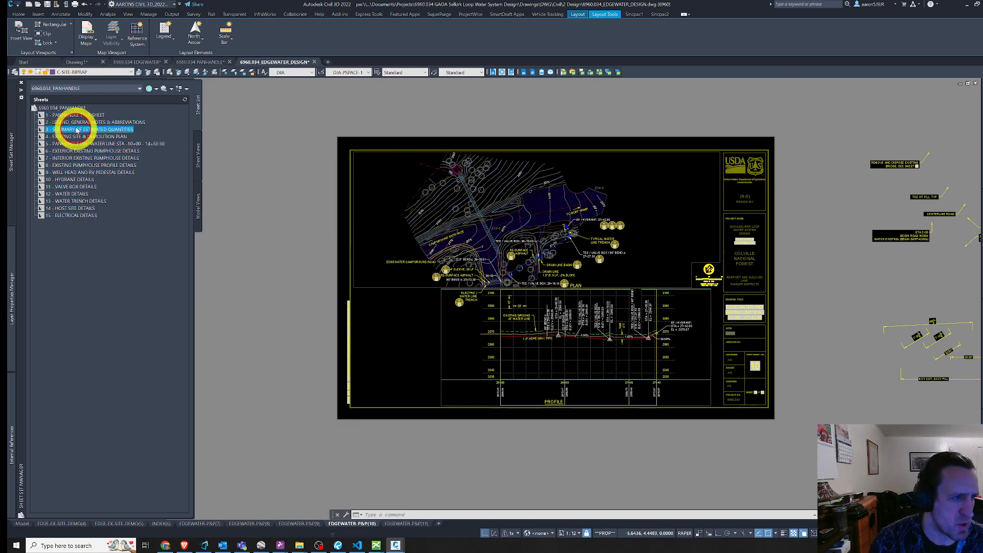
Check which sheet sets are available in the Sheet Set Manager, keeping the current one open.
{"action": "left_click", "coordinate": [78, 90]}
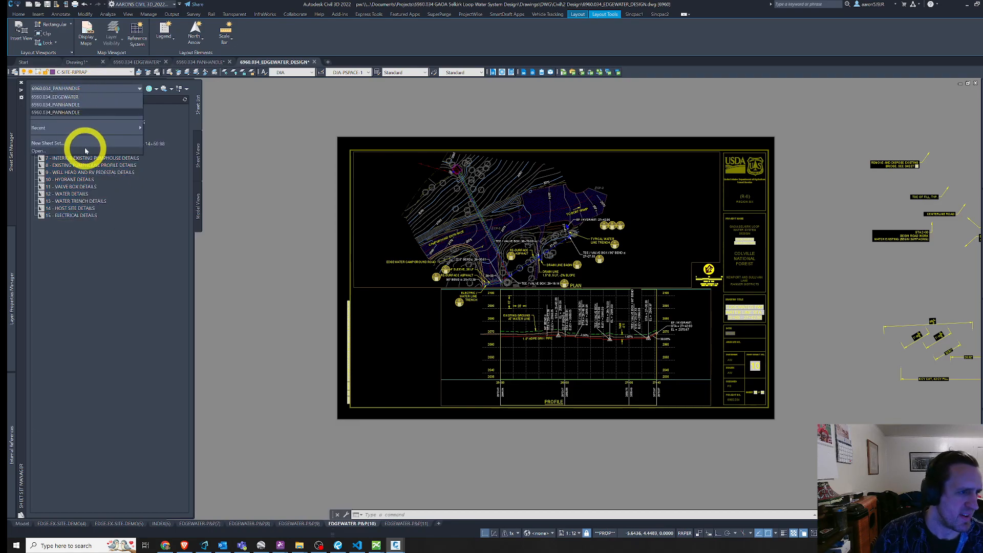
{"action": "left_click", "coordinate": [279, 209]}
{"action": "key", "text": "Escape"}
{"action": "key", "text": "Escape"}
Switch to ProjectWise Explorer and examine the commands offered for 6960.034_PANHANDLE.dst and for the Drawings folder, including scanning references and link sets.
{"action": "left_click", "coordinate": [966, 7]}
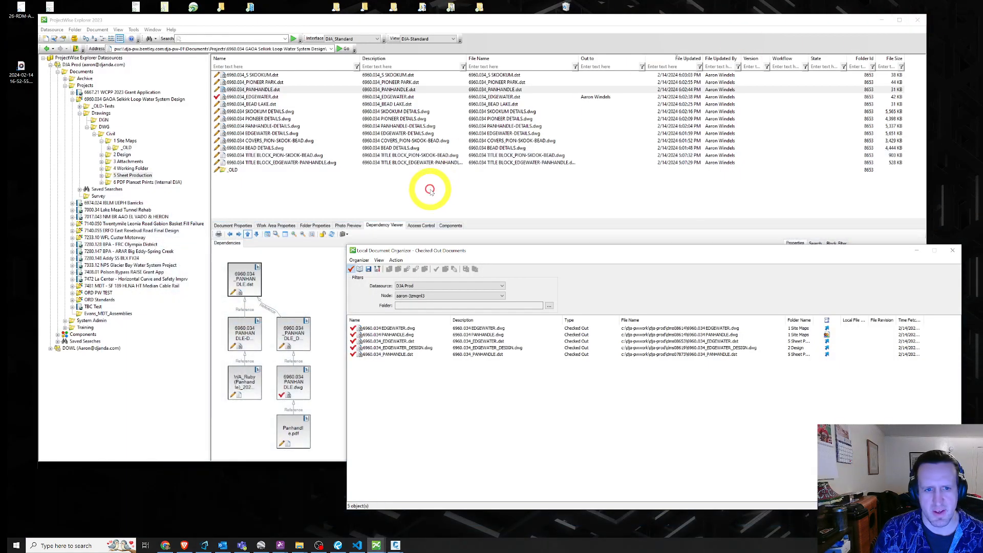
{"action": "right_click", "coordinate": [259, 90]}
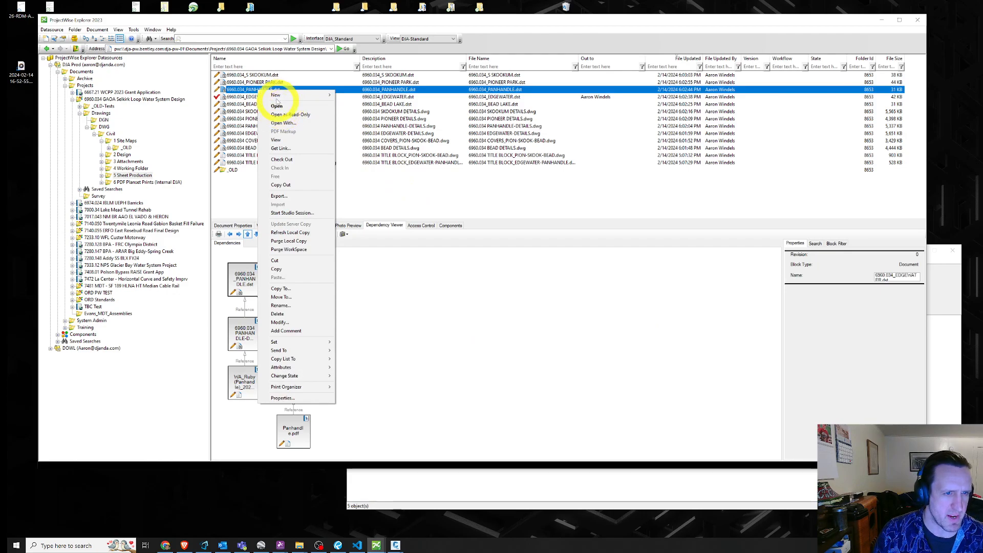
{"action": "left_click", "coordinate": [266, 90]}
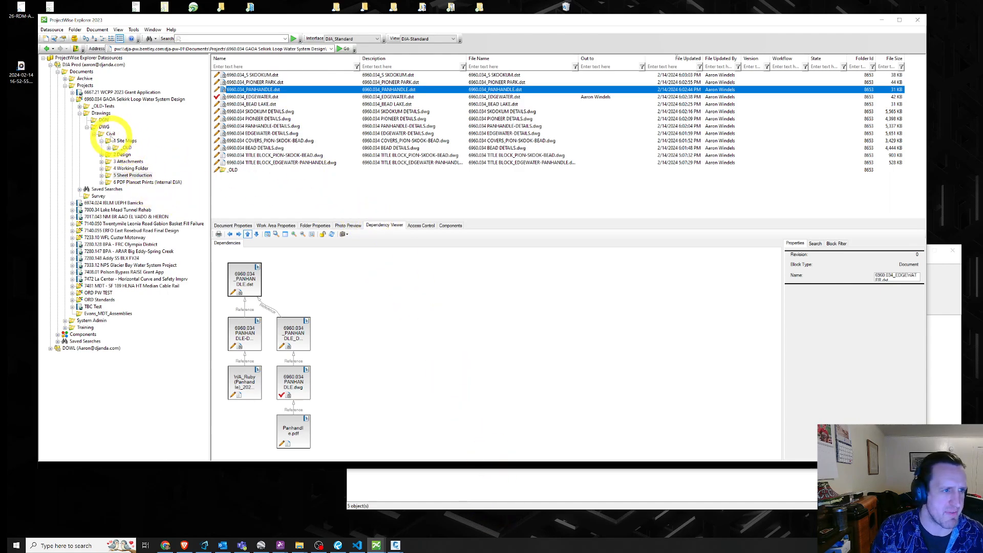
{"action": "right_click", "coordinate": [105, 113]}
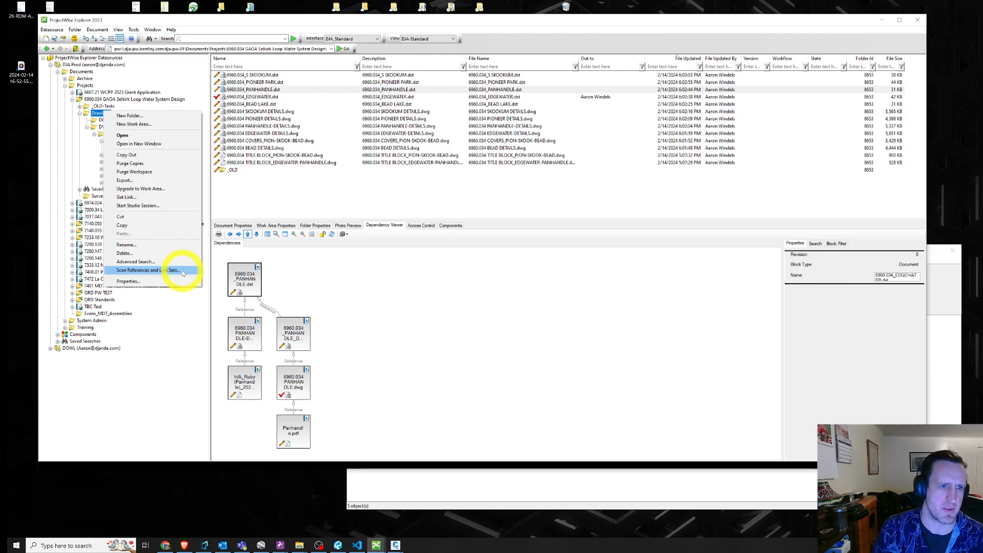
{"action": "left_click", "coordinate": [477, 263]}
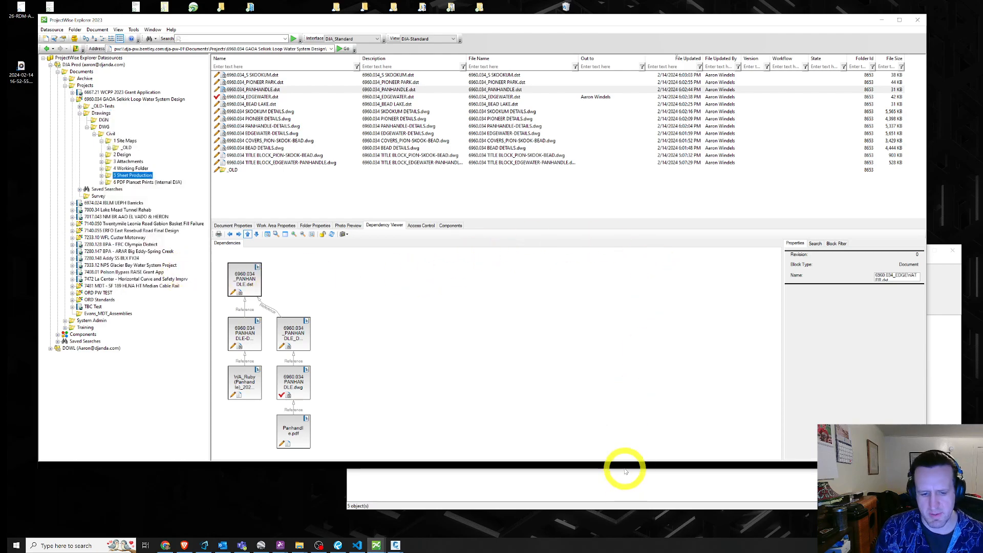
Switch back to Civil 3D, display 6960.034 EDGEWATER.dwg in a maximized window, and reveal its Toolspace.
{"action": "left_click", "coordinate": [396, 547]}
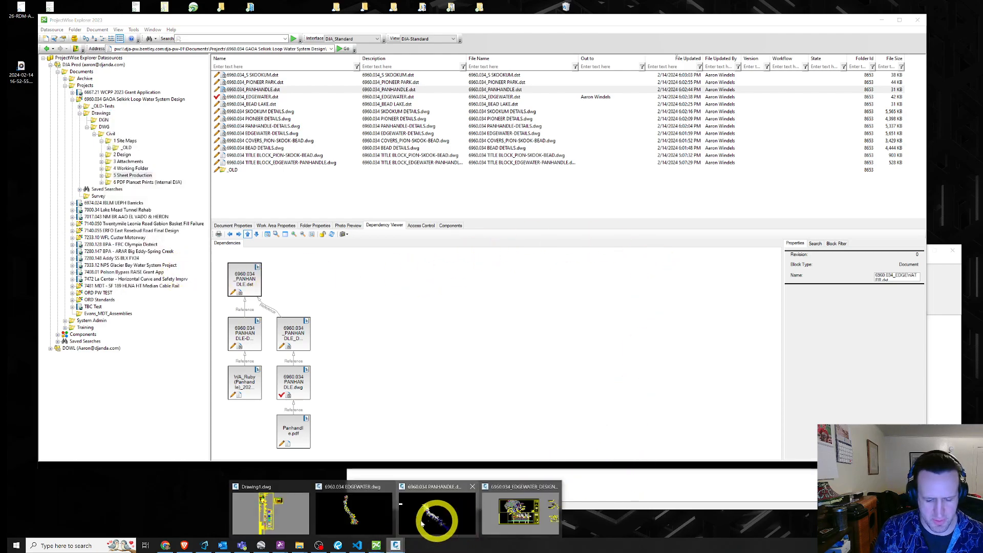
{"action": "left_click", "coordinate": [351, 511]}
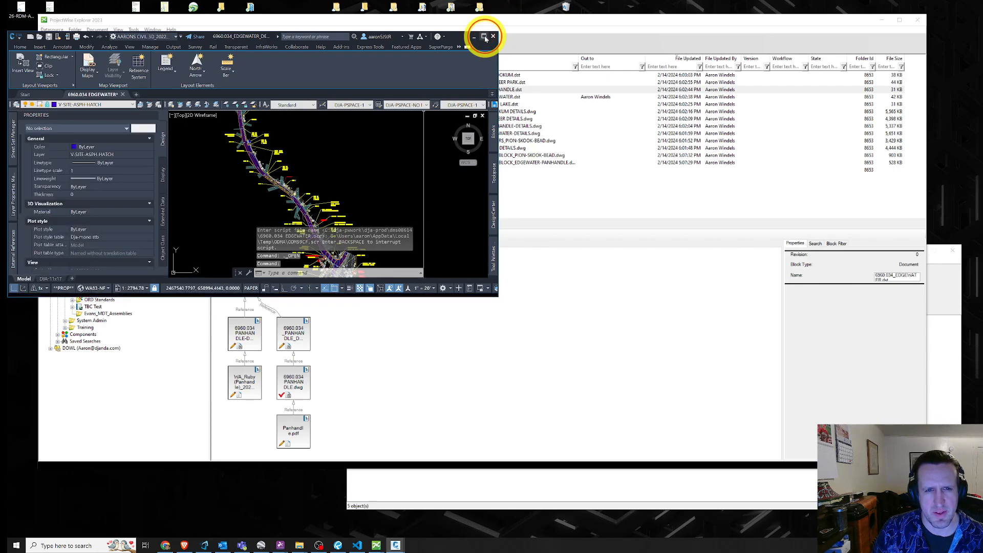
{"action": "left_click", "coordinate": [485, 36]}
{"action": "key", "text": "Escape"}
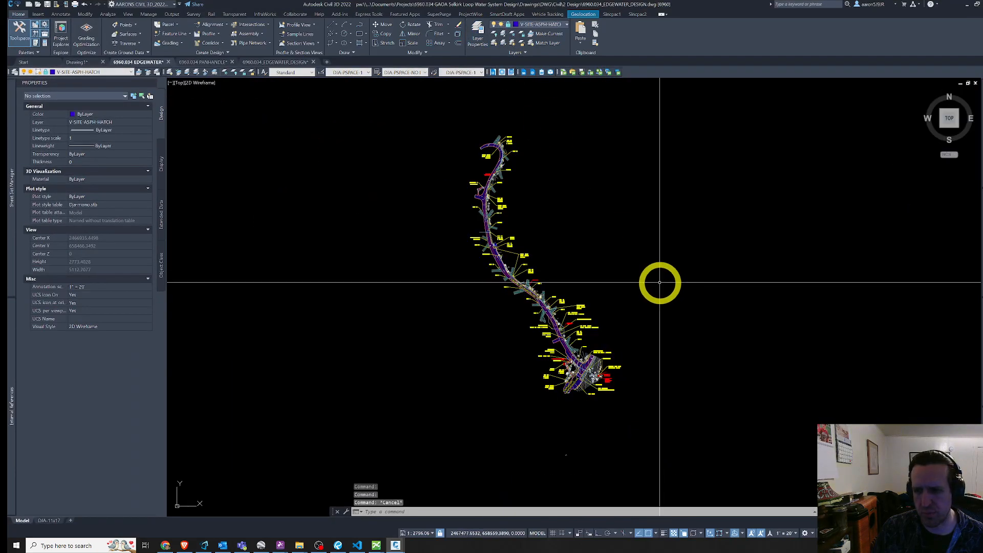
{"action": "scroll", "coordinate": [660, 283], "scroll_direction": "up", "scroll_amount": 2}
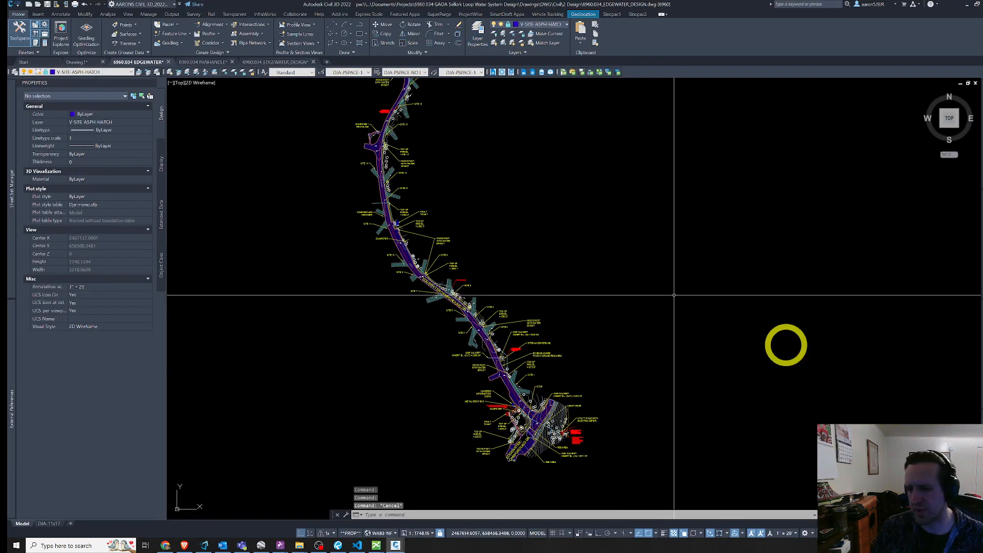
{"action": "mouse_move", "coordinate": [982, 260]}
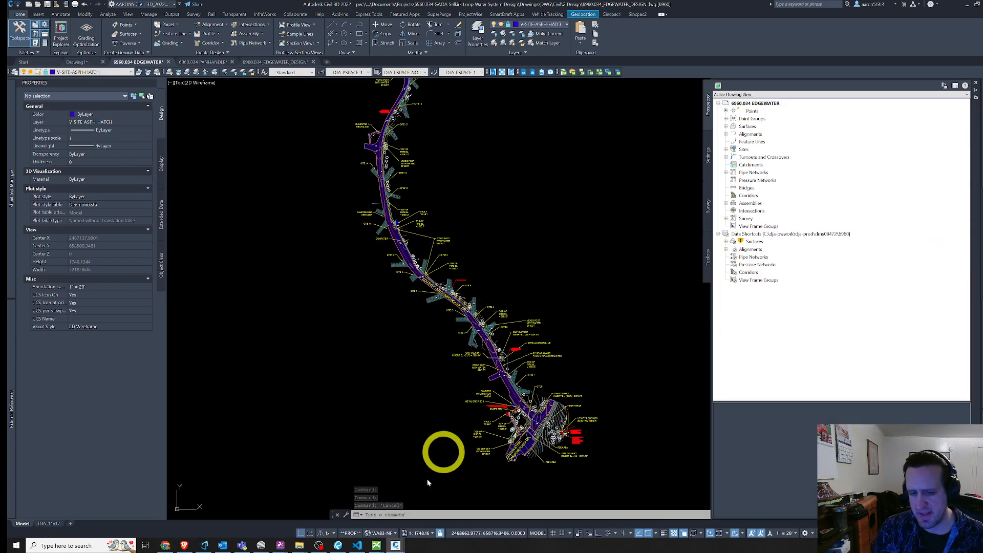
Switch to Bluebeam Revu and read section 4.1, Importing a Civil 3D Project, in the GreenBook best practices PDF.
{"action": "left_click", "coordinate": [338, 545]}
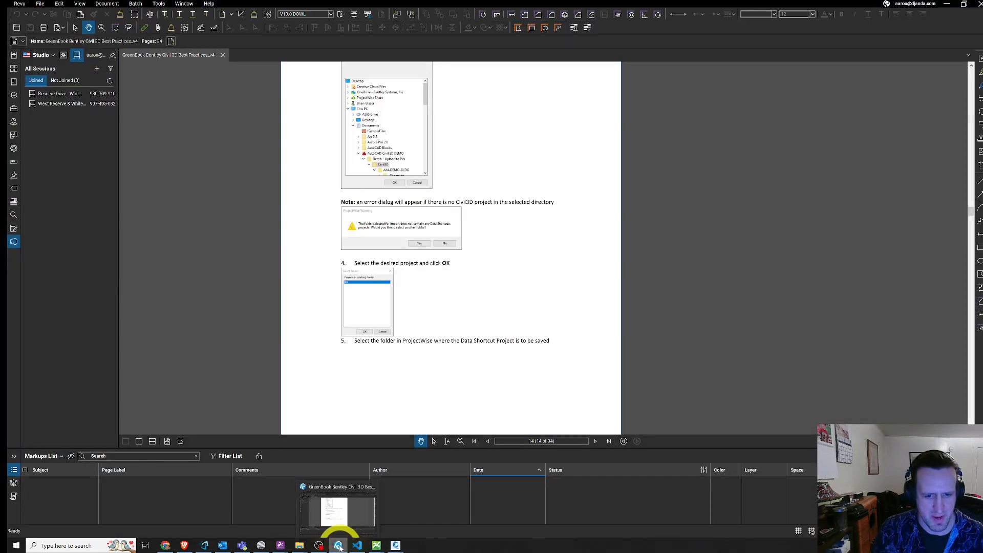
{"action": "left_click", "coordinate": [338, 546]}
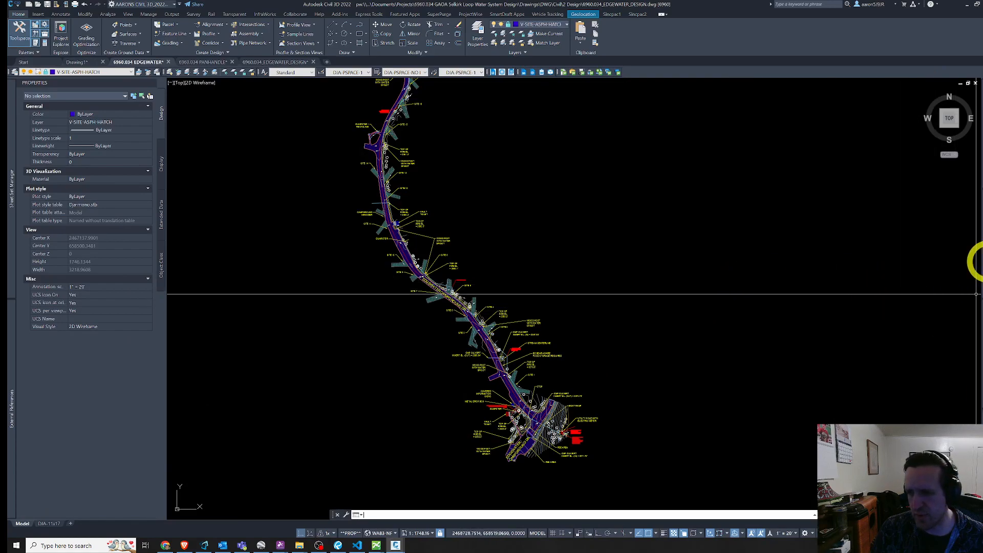
{"action": "mouse_move", "coordinate": [979, 264]}
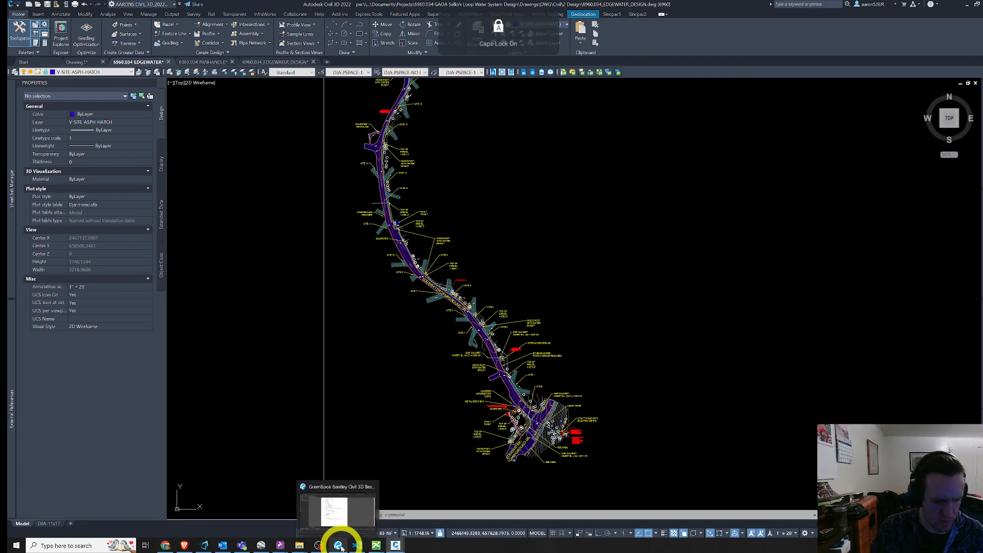
{"action": "left_click", "coordinate": [338, 545]}
{"action": "scroll", "coordinate": [477, 419], "scroll_direction": "up", "scroll_amount": 5}
{"action": "scroll", "coordinate": [477, 419], "scroll_direction": "up", "scroll_amount": 1}
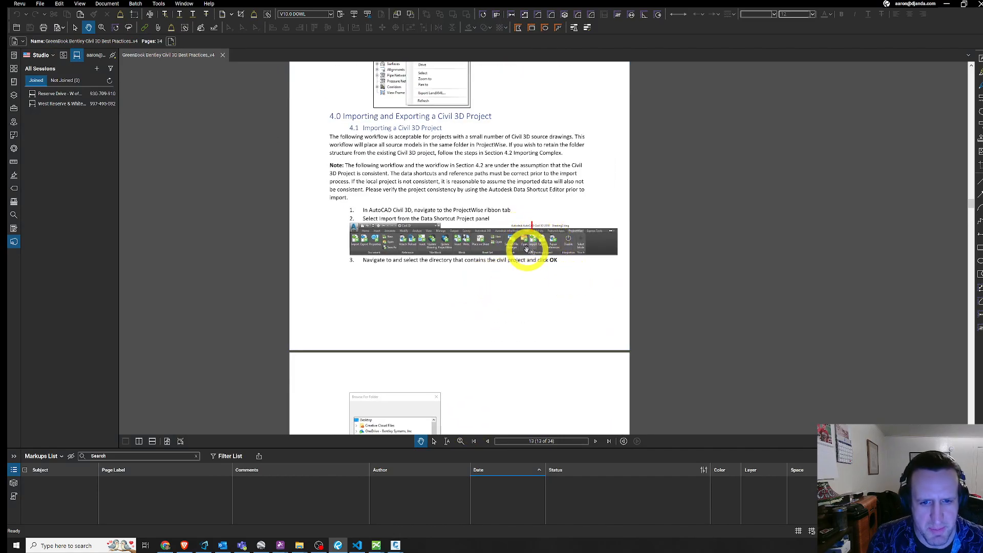
{"action": "left_click_drag", "start_coordinate": [534, 246], "coordinate": [523, 236]}
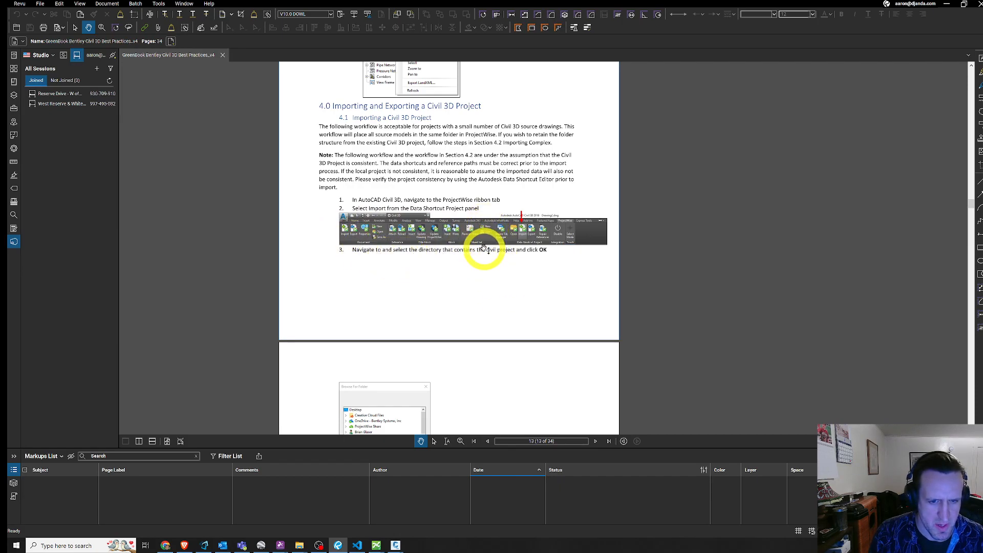
{"action": "left_click_drag", "start_coordinate": [486, 248], "coordinate": [487, 241]}
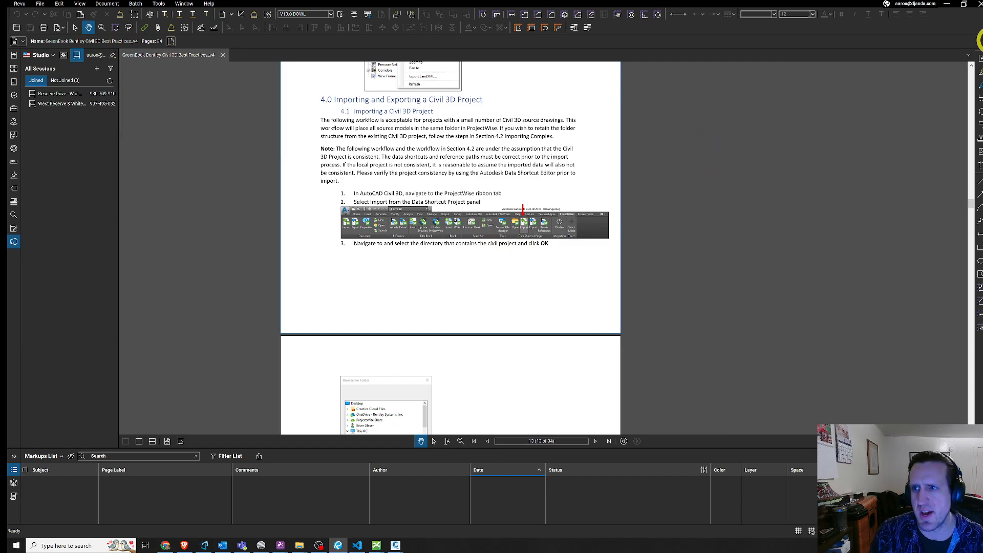
{"action": "left_click", "coordinate": [949, 5]}
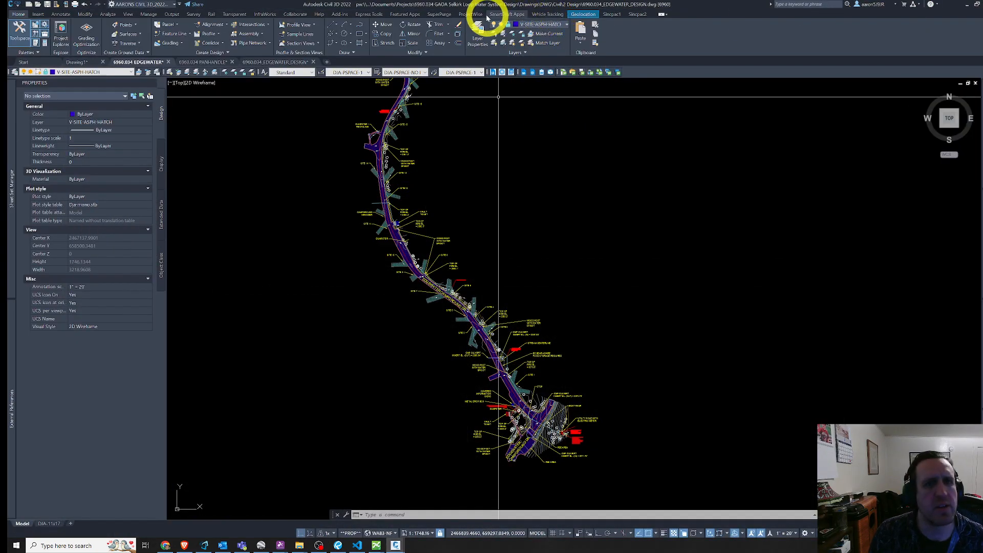
Display the ProjectWise commands in Civil 3D and check the sheet set files offered for opening from the 5 Sheet Production folder.
{"action": "left_click", "coordinate": [439, 16]}
{"action": "left_click", "coordinate": [466, 14]}
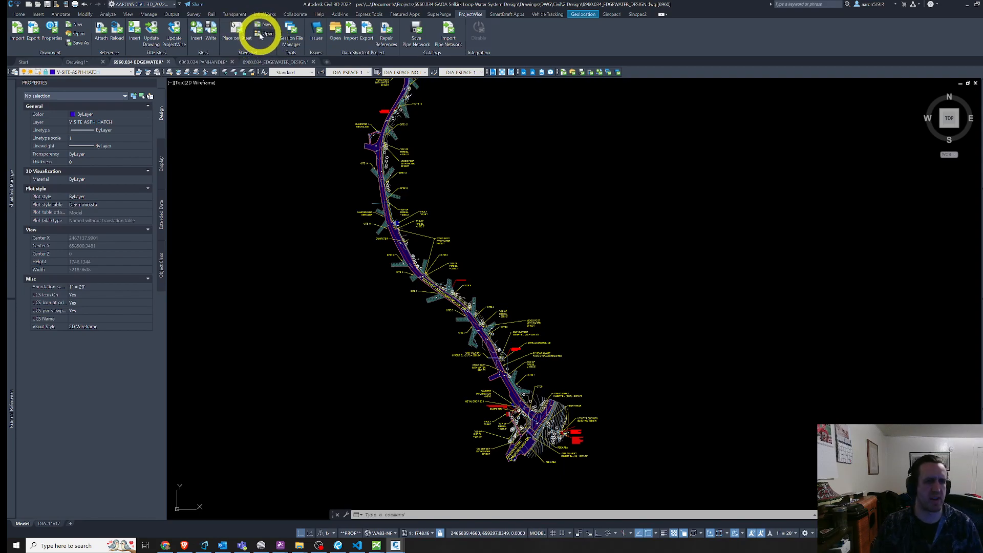
{"action": "left_click", "coordinate": [264, 32]}
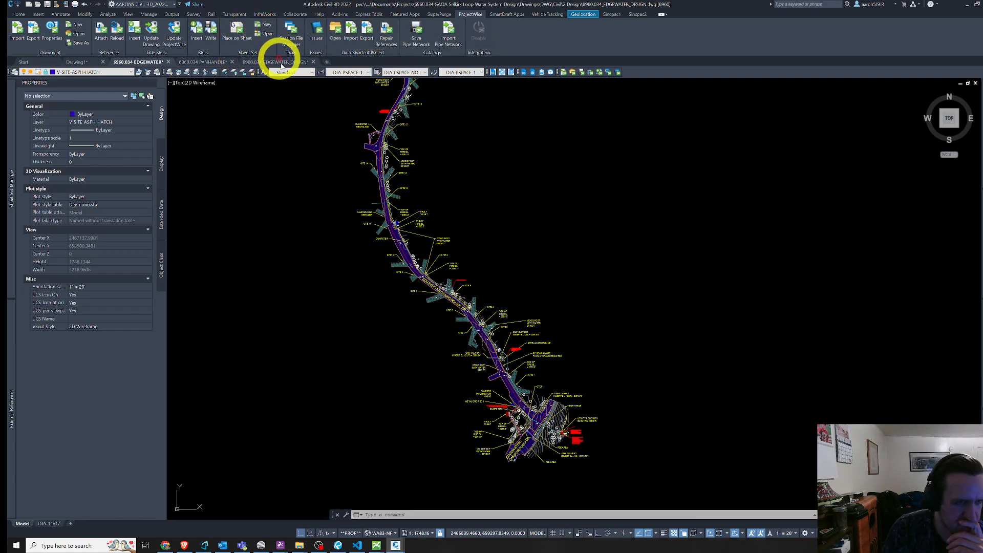
{"action": "left_click", "coordinate": [266, 34]}
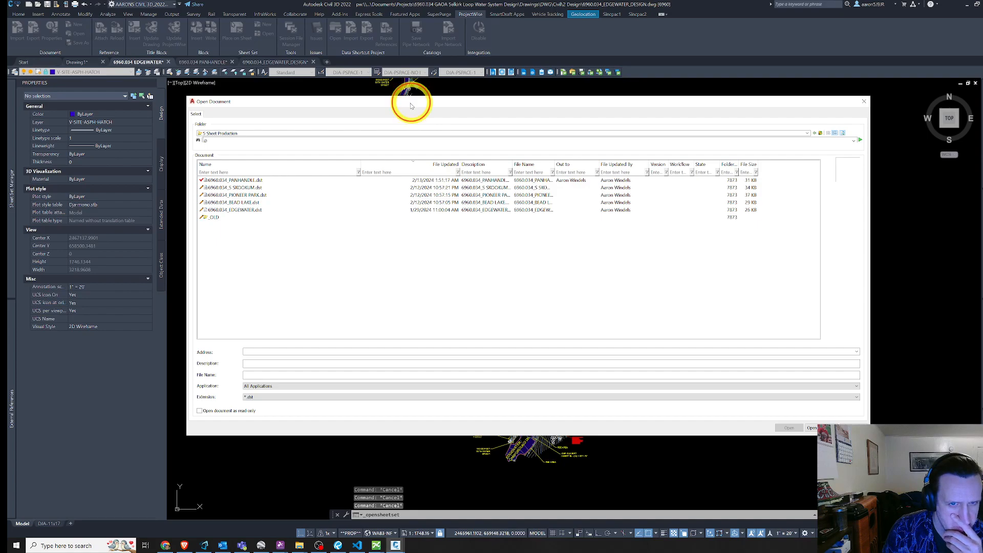
{"action": "left_click_drag", "start_coordinate": [410, 105], "coordinate": [426, 106]}
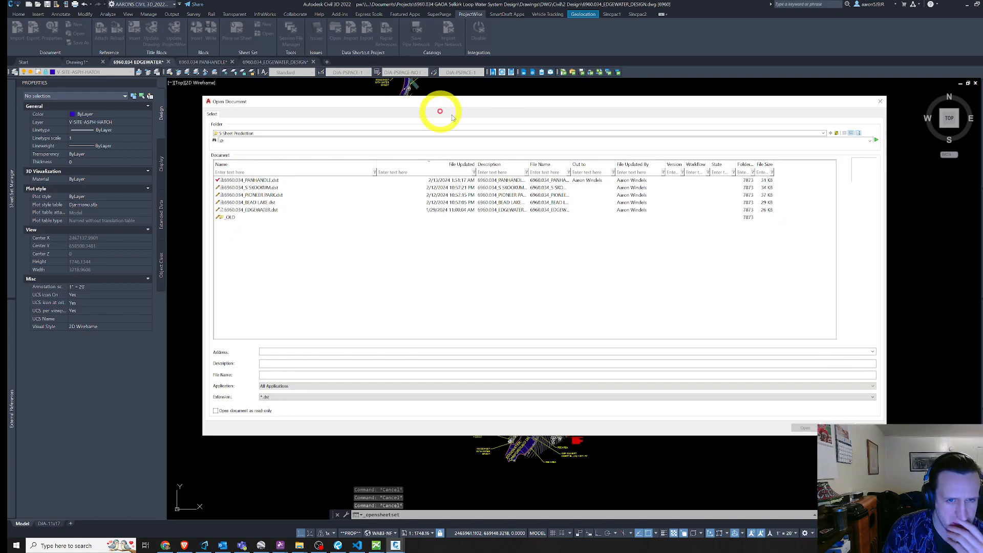
{"action": "left_click", "coordinate": [880, 104]}
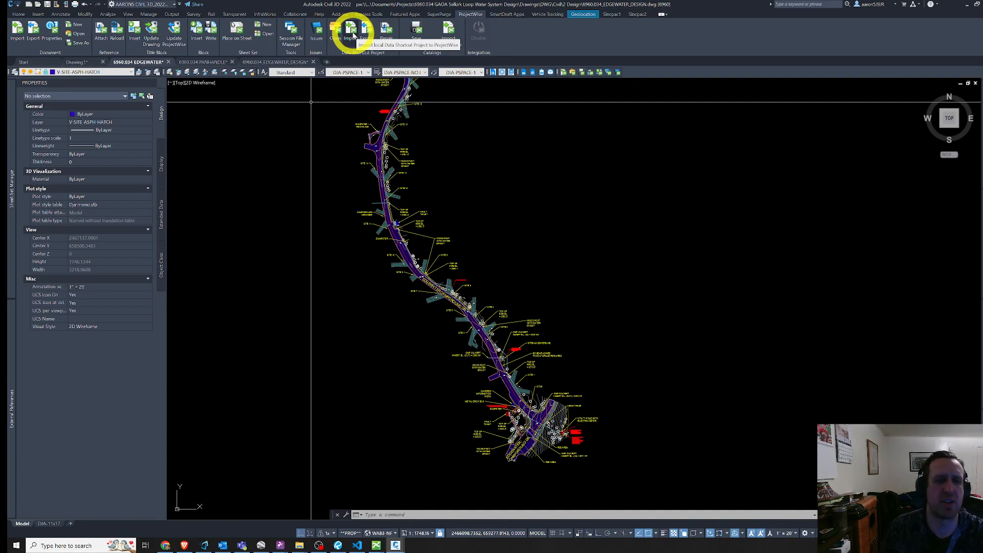
Start importing a local Data Shortcut Project and expand the 6960.034 GAOA Selkirk Loop Water System Design folder on the Projects drive.
{"action": "left_click", "coordinate": [352, 33]}
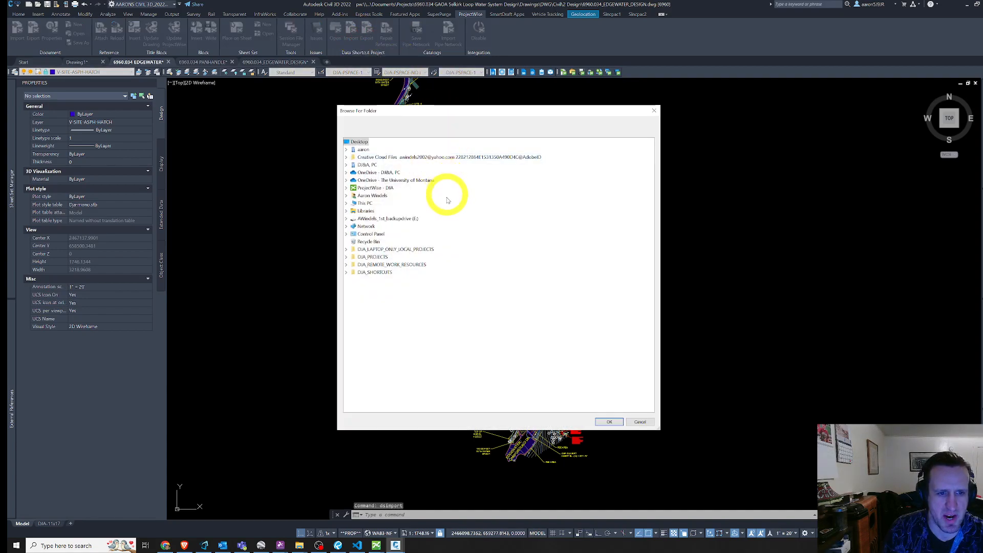
{"action": "left_click", "coordinate": [346, 204]}
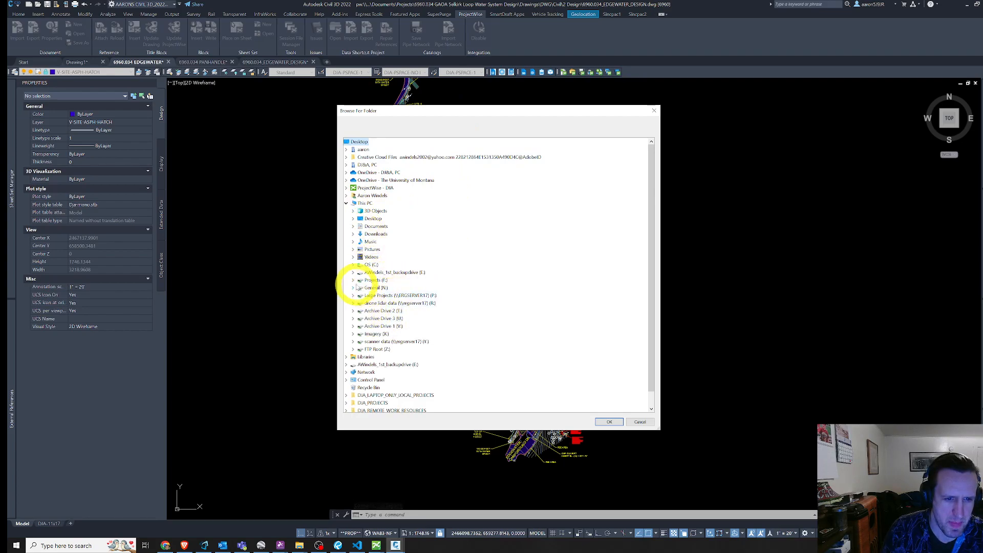
{"action": "left_click", "coordinate": [354, 281]}
{"action": "scroll", "coordinate": [356, 285], "scroll_direction": "down", "scroll_amount": 15}
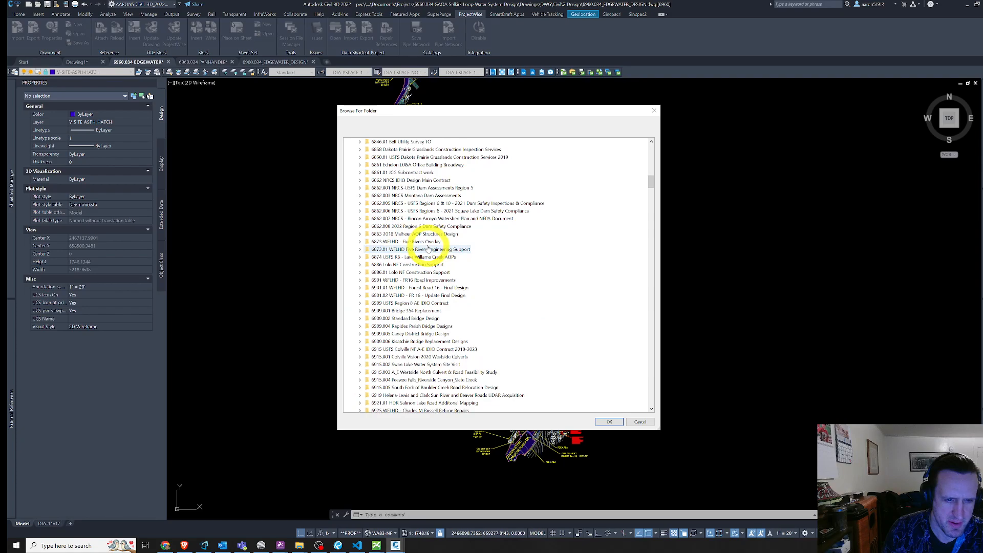
{"action": "scroll", "coordinate": [428, 249], "scroll_direction": "down", "scroll_amount": 13}
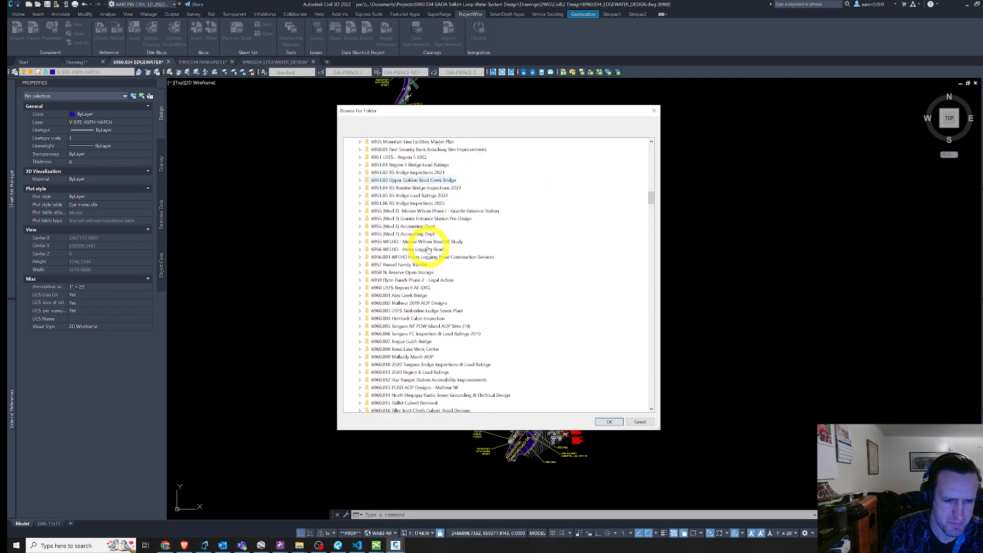
{"action": "scroll", "coordinate": [396, 323], "scroll_direction": "down", "scroll_amount": 12}
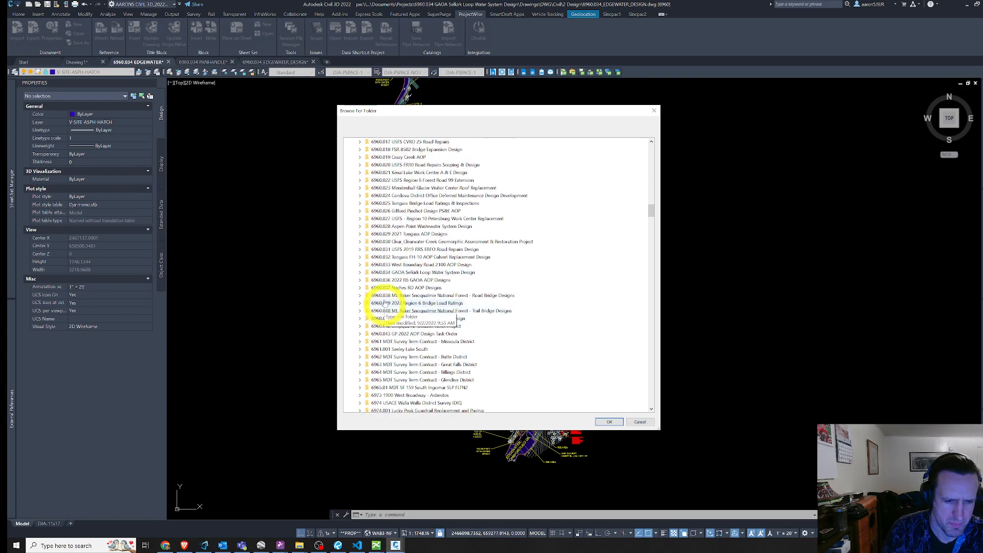
{"action": "left_click", "coordinate": [360, 272]}
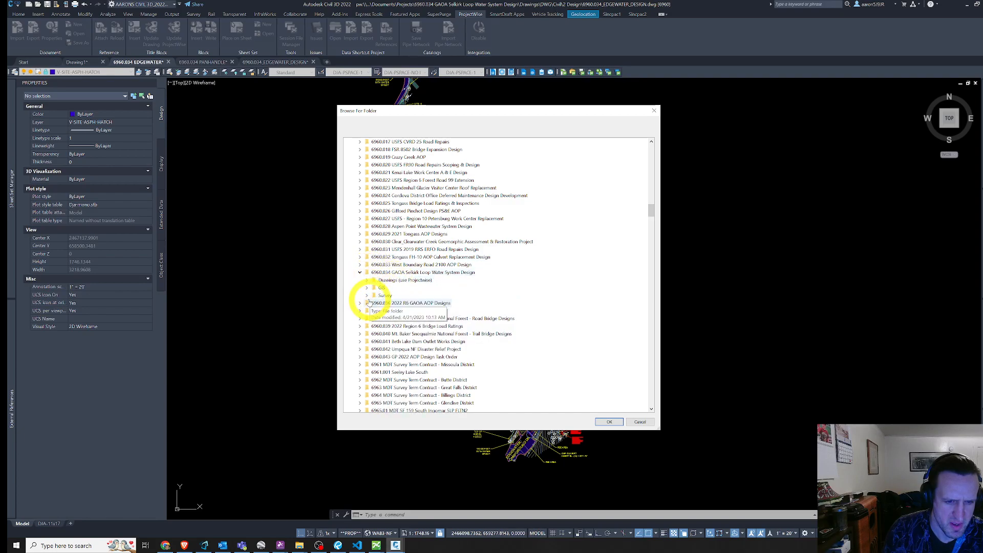
Choose 4 Working Folder under the project's DWG\Civil drawings folder as the import source and select its project 6960.
{"action": "left_click", "coordinate": [366, 280]}
{"action": "left_click", "coordinate": [374, 296]}
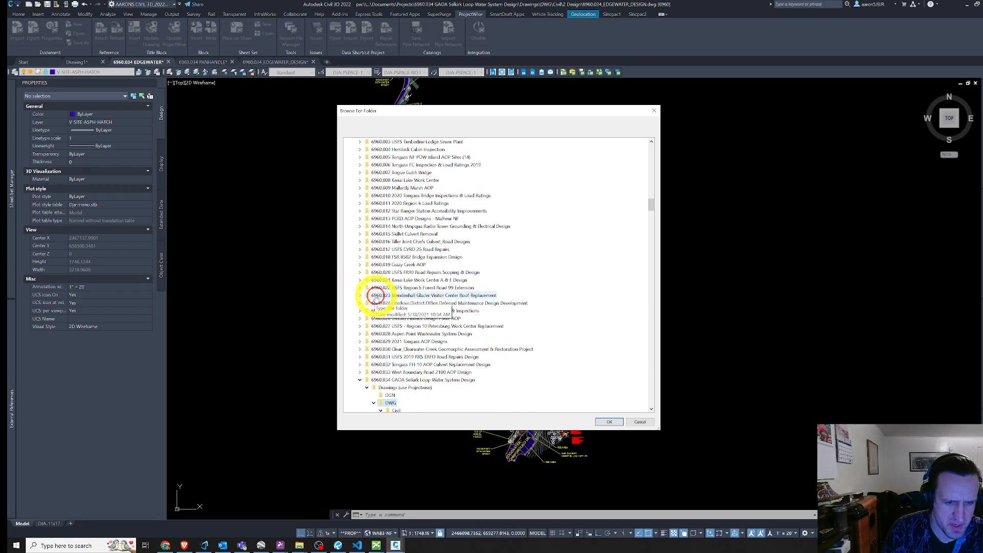
{"action": "scroll", "coordinate": [388, 310], "scroll_direction": "down", "scroll_amount": 6}
{"action": "left_click", "coordinate": [412, 303]}
{"action": "scroll", "coordinate": [566, 302], "scroll_direction": "down", "scroll_amount": 2}
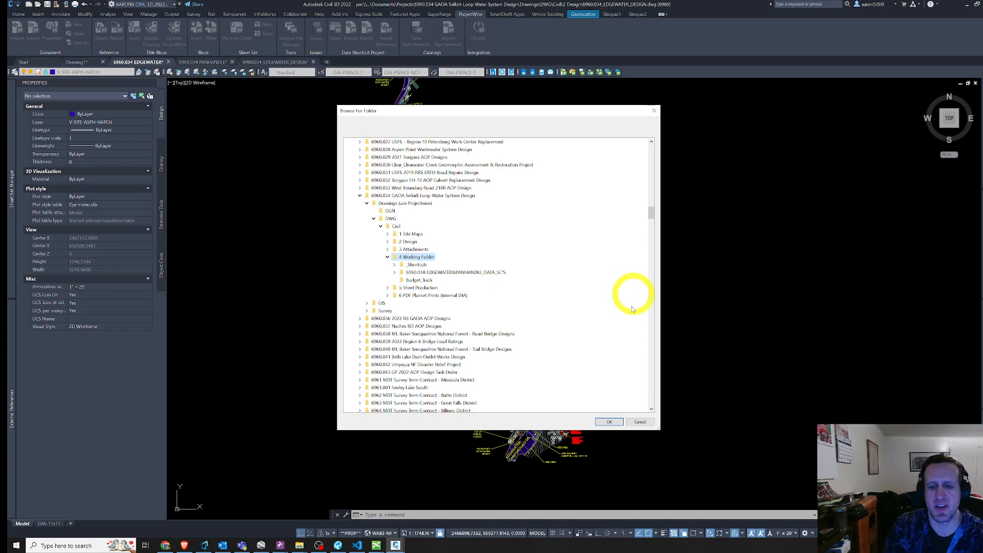
{"action": "left_click", "coordinate": [610, 422]}
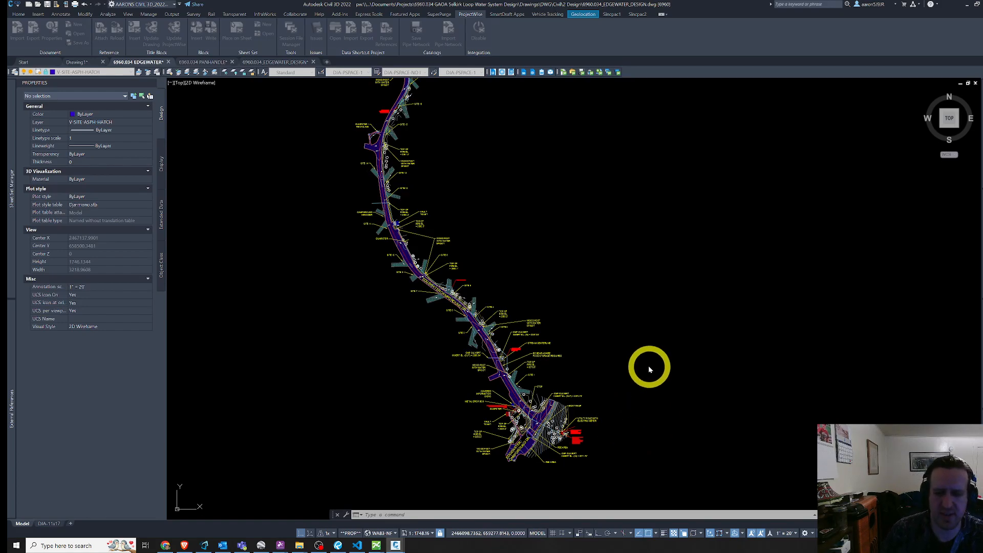
{"action": "left_click", "coordinate": [476, 232]}
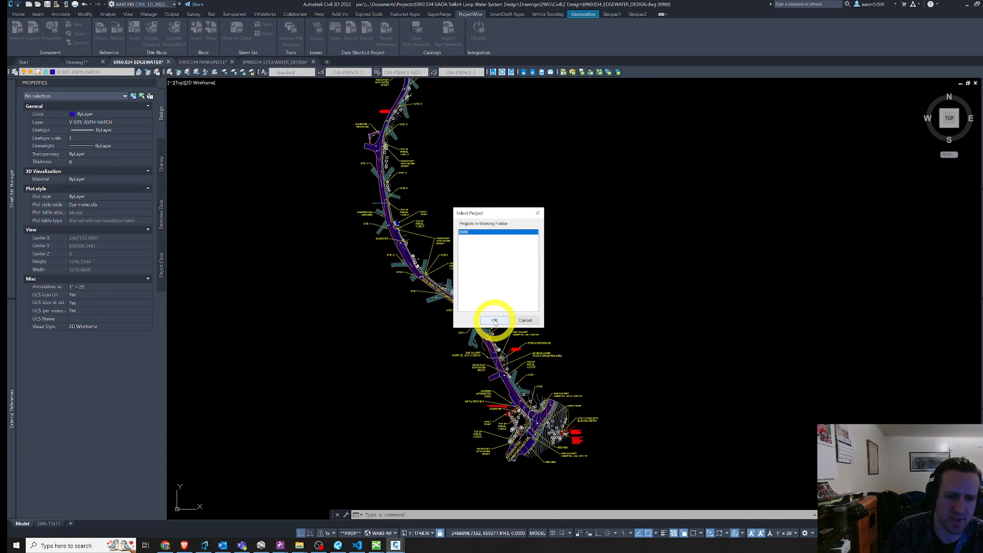
Switch to Bluebeam Revu and read the GreenBook import steps on selecting the project, its ProjectWise folder and saving the source drawings.
{"action": "left_click", "coordinate": [338, 546]}
{"action": "scroll", "coordinate": [494, 314], "scroll_direction": "down", "scroll_amount": 8}
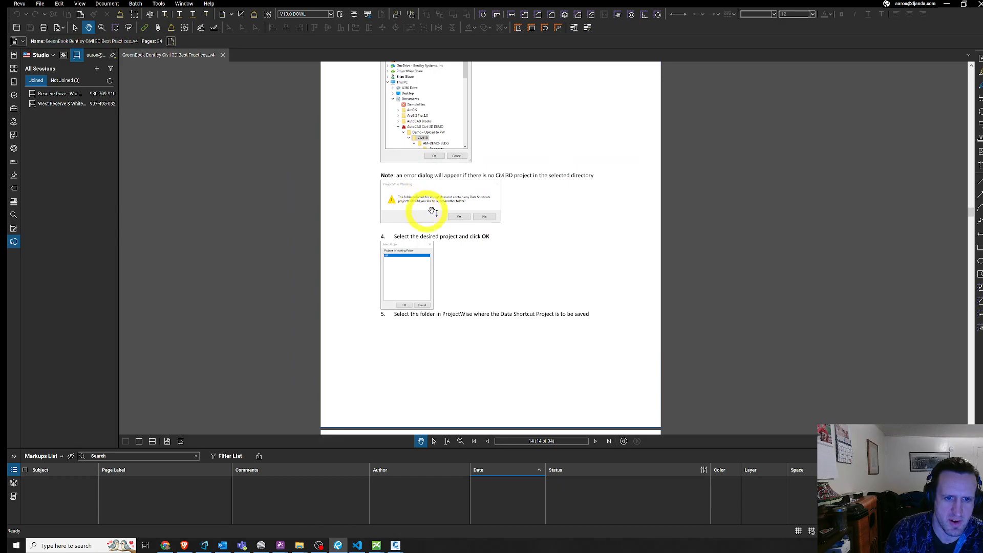
{"action": "scroll", "coordinate": [385, 243], "scroll_direction": "down", "scroll_amount": 3}
{"action": "scroll", "coordinate": [453, 176], "scroll_direction": "down", "scroll_amount": 4}
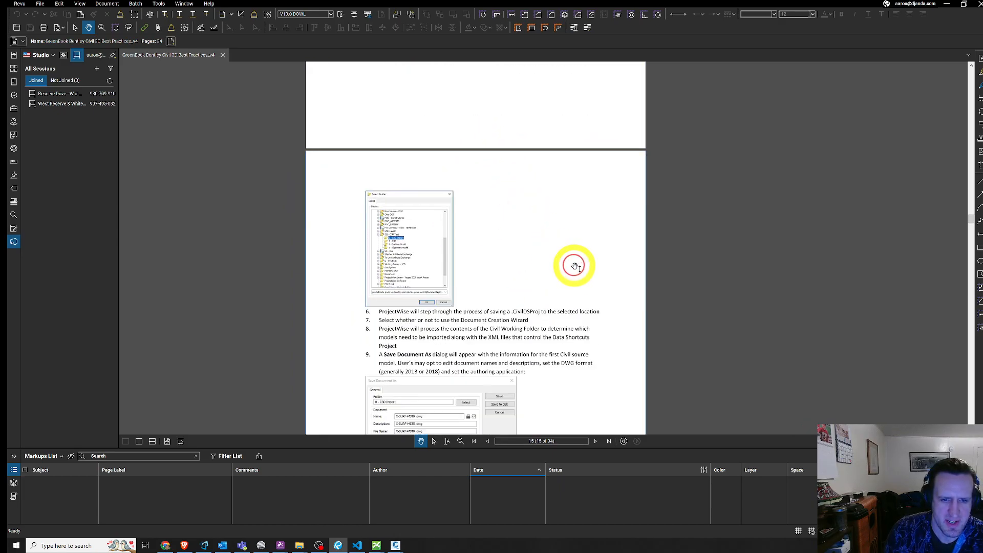
{"action": "scroll", "coordinate": [517, 294], "scroll_direction": "down", "scroll_amount": 1}
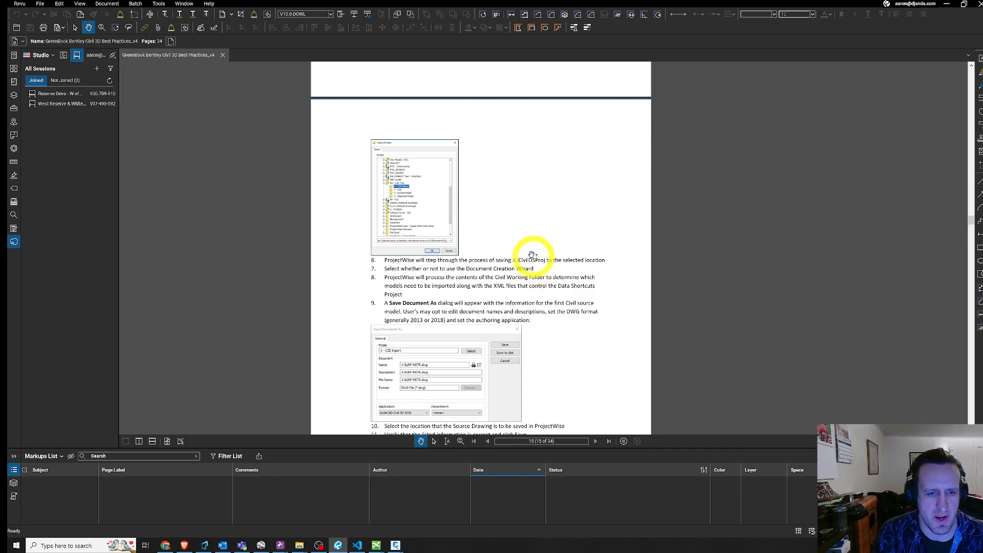
{"action": "scroll", "coordinate": [538, 257], "scroll_direction": "down", "scroll_amount": 1}
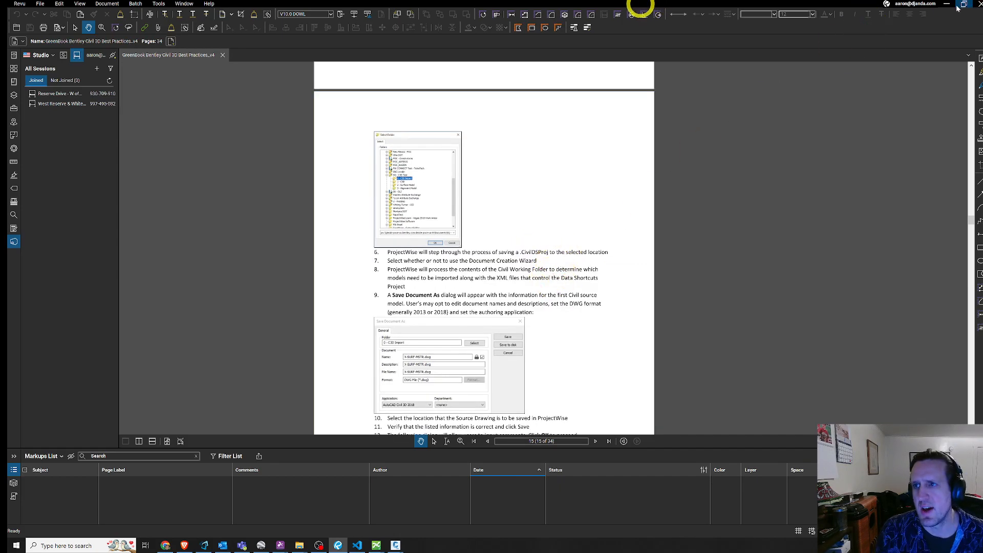
{"action": "left_click", "coordinate": [947, 4]}
Accept project 6960 for import, enlarge the ProjectWise folder selection window and collapse the _OLD Tests folder.
{"action": "left_click", "coordinate": [494, 321]}
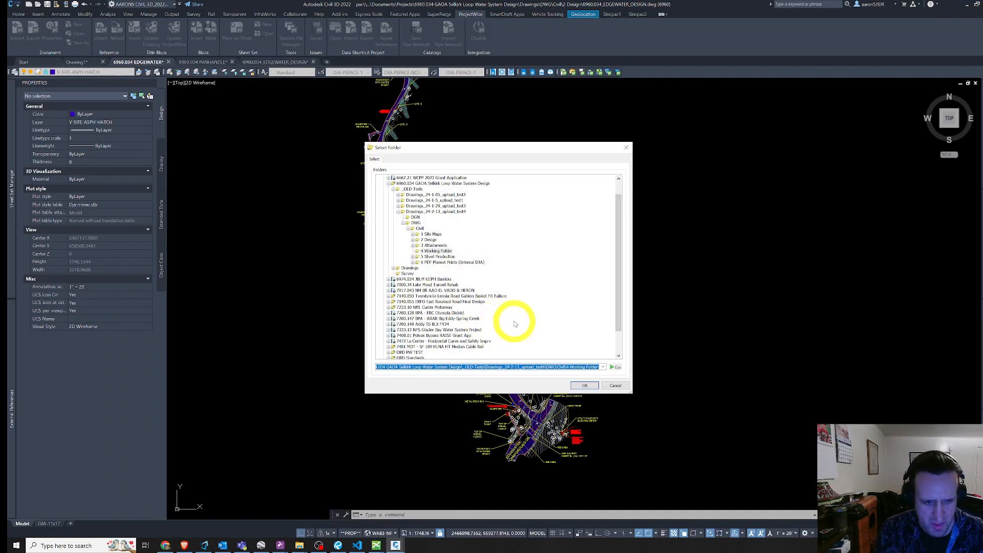
{"action": "left_click_drag", "start_coordinate": [632, 394], "coordinate": [676, 447]}
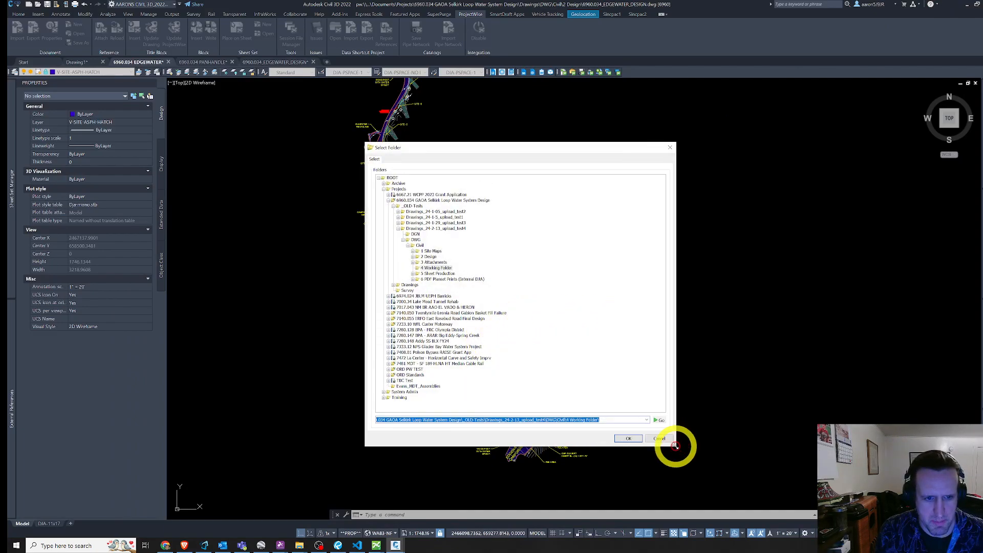
{"action": "double_click", "coordinate": [400, 206]}
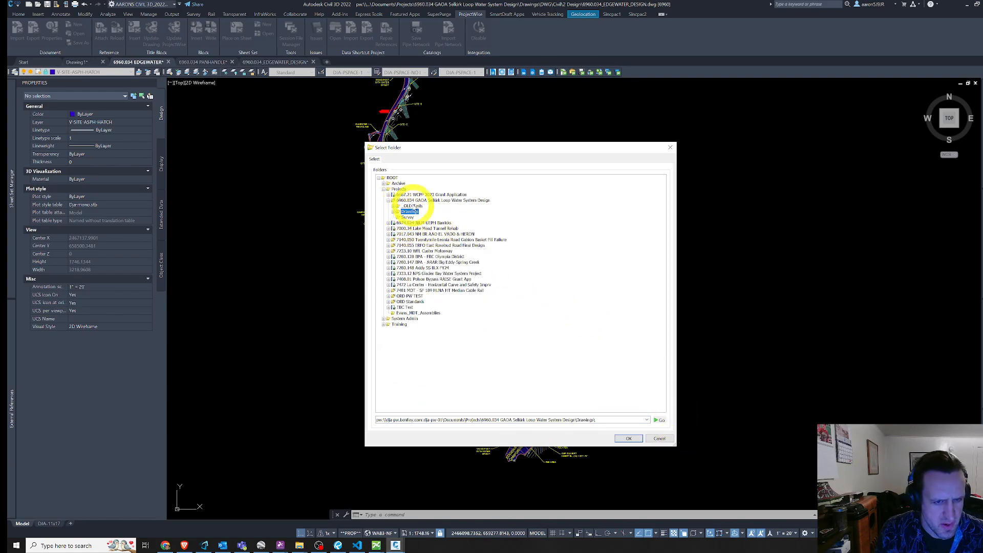
Set Drawings\DWG\Civil\4 Working Folder of the 6960.034 project as the ProjectWise destination for the Data Shortcut Project.
{"action": "left_click", "coordinate": [393, 212]}
{"action": "left_click", "coordinate": [410, 223]}
{"action": "left_click", "coordinate": [398, 223]}
{"action": "left_click", "coordinate": [412, 230]}
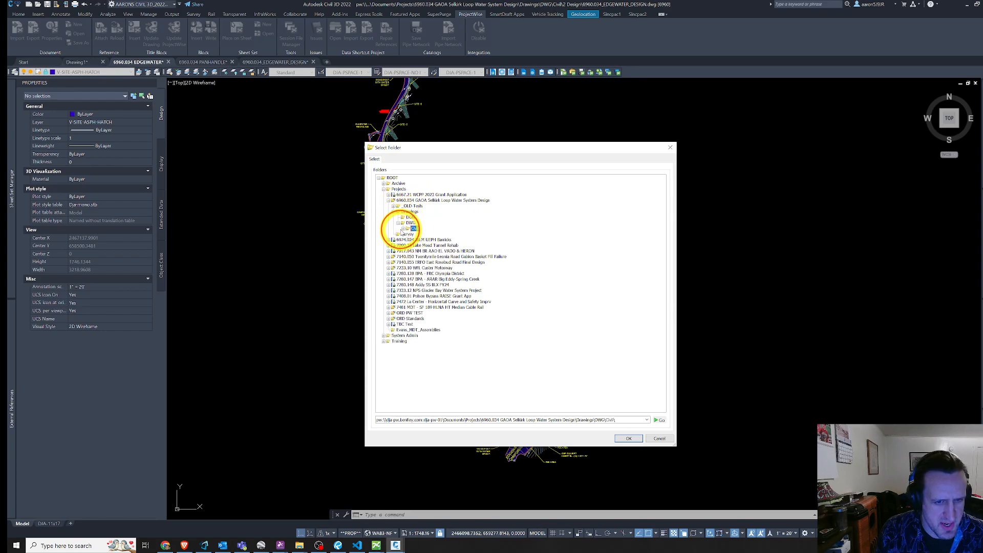
{"action": "left_click", "coordinate": [404, 229]}
{"action": "left_click", "coordinate": [432, 252]}
{"action": "left_click", "coordinate": [408, 251]}
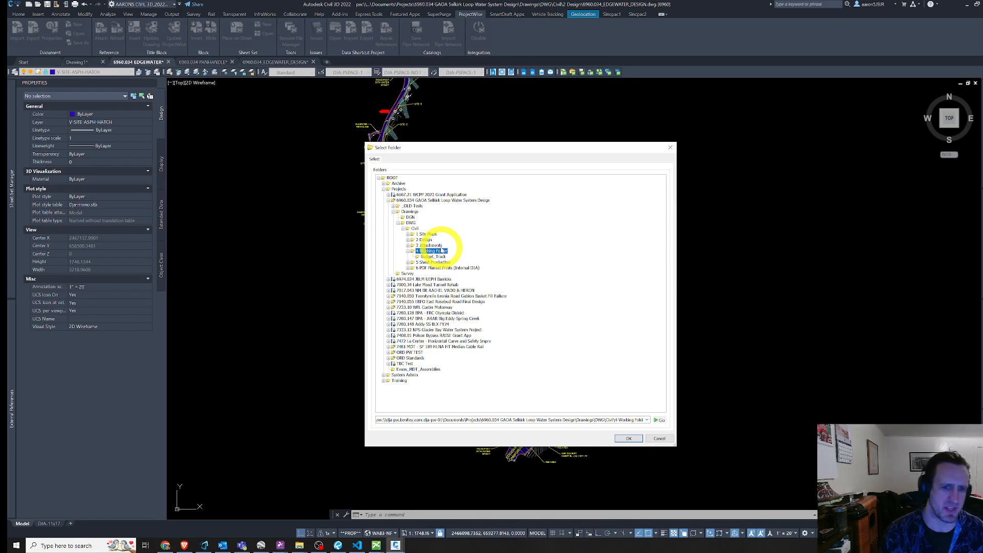
{"action": "left_click", "coordinate": [637, 439]}
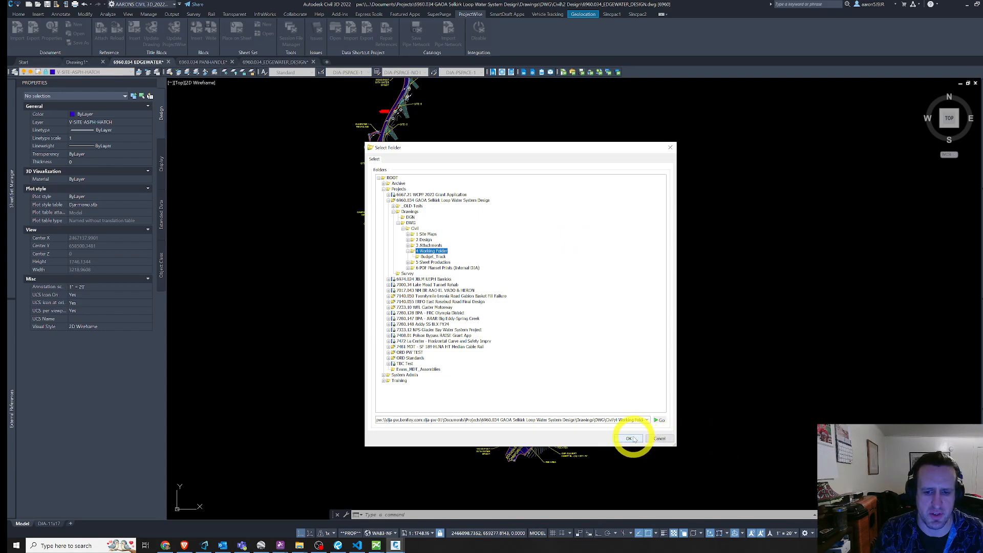
{"action": "left_click", "coordinate": [633, 439]}
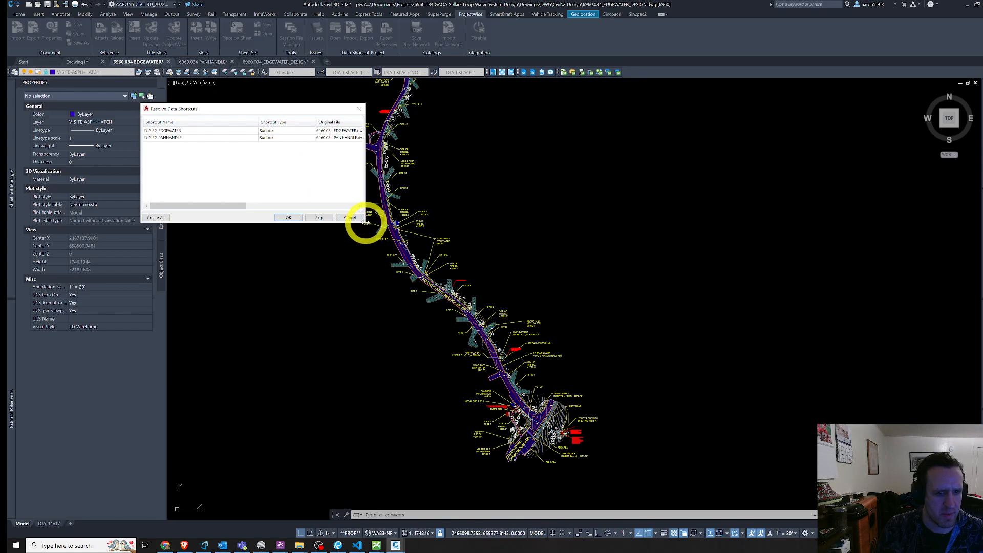
Widen and reposition the Resolve Data Shortcuts window, and select the DJA EG EDGEWATER and DJA EG PANHANDLE surface shortcuts.
{"action": "left_click_drag", "start_coordinate": [366, 224], "coordinate": [762, 241]}
{"action": "left_click_drag", "start_coordinate": [535, 94], "coordinate": [664, 119]}
{"action": "left_click", "coordinate": [318, 141]}
{"action": "left_click", "coordinate": [324, 149], "text": "shift"}
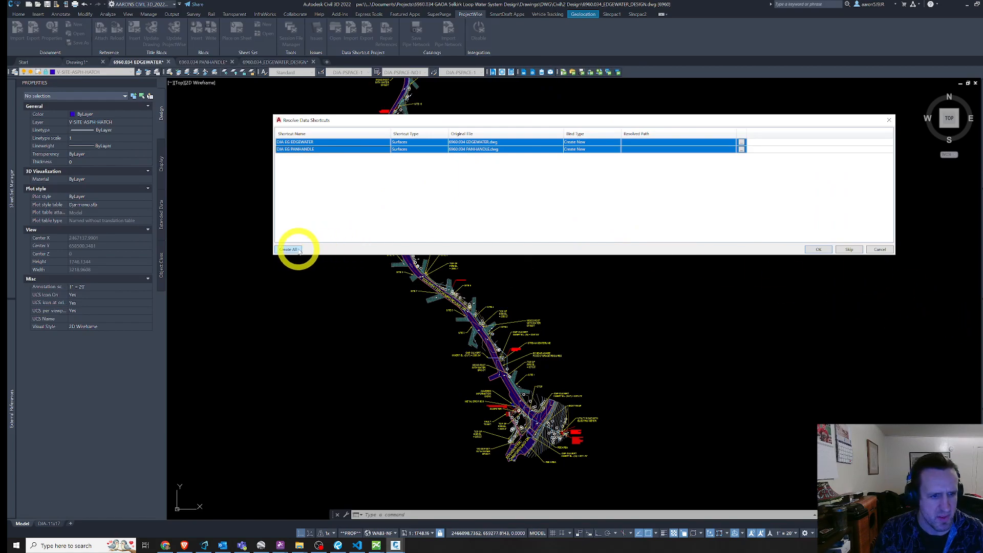
Sort the surface shortcuts by bind type and examine the entries for the Panhandle and Edgewater source drawings.
{"action": "left_click", "coordinate": [338, 145]}
{"action": "left_click", "coordinate": [338, 149], "text": "shift"}
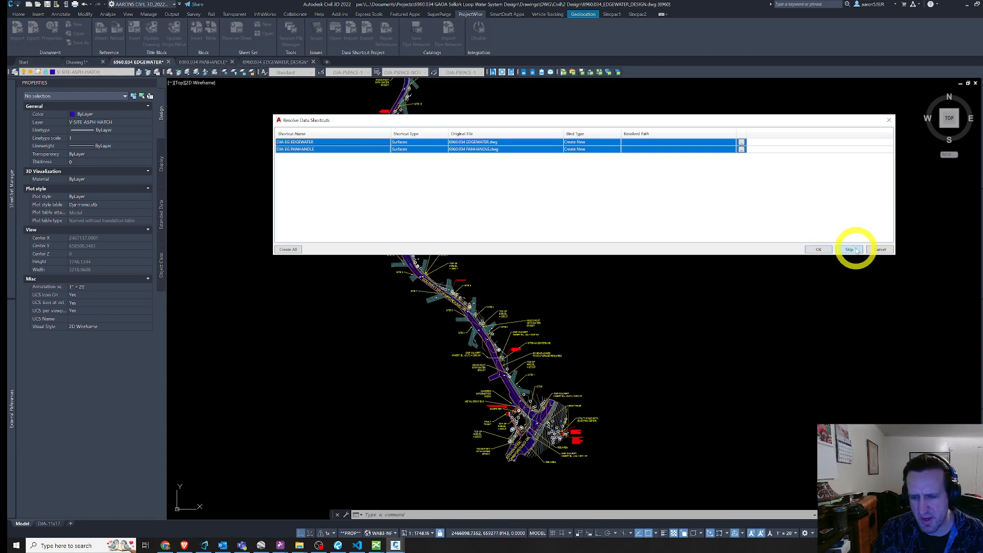
{"action": "left_click", "coordinate": [598, 154]}
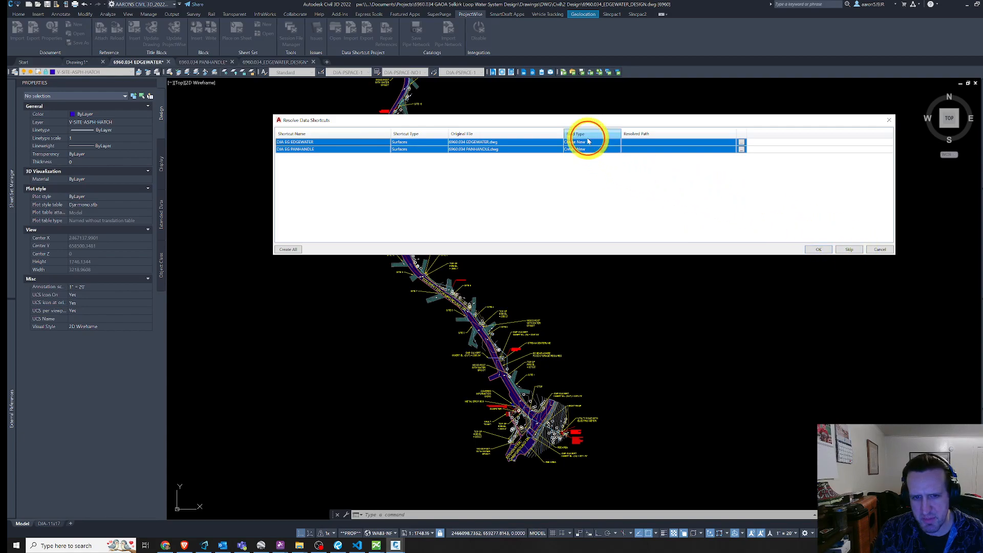
{"action": "left_click", "coordinate": [589, 134]}
{"action": "left_click", "coordinate": [397, 149]}
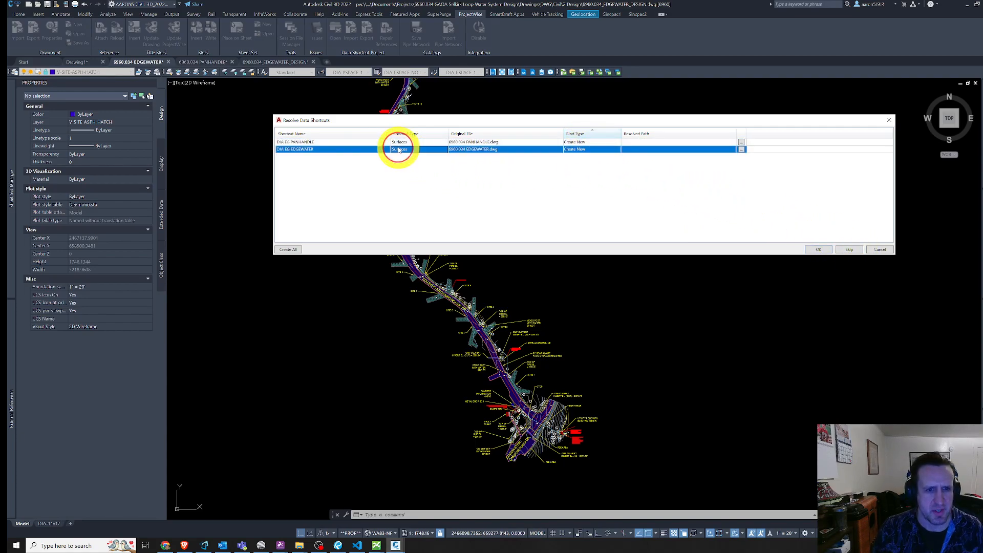
{"action": "left_click", "coordinate": [338, 143]}
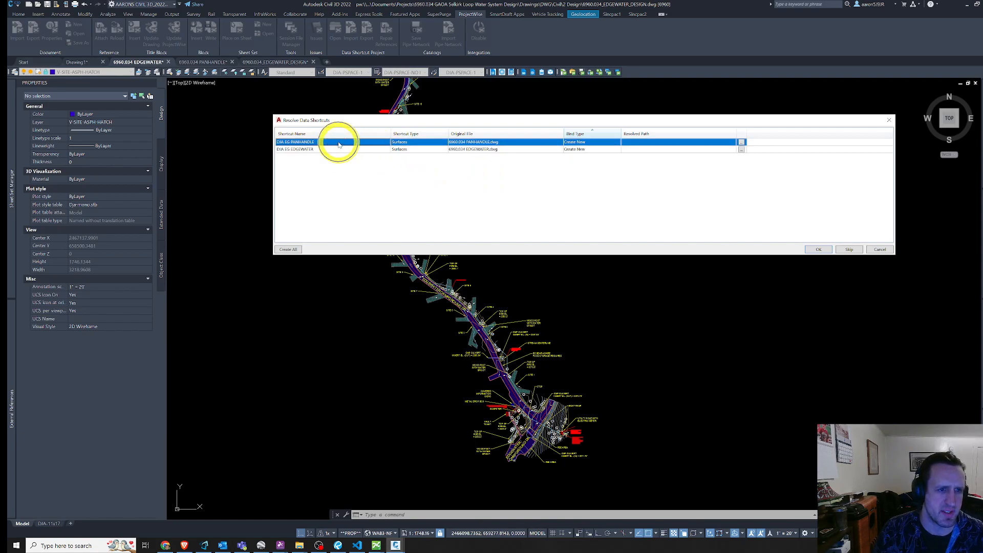
{"action": "left_click", "coordinate": [300, 149]}
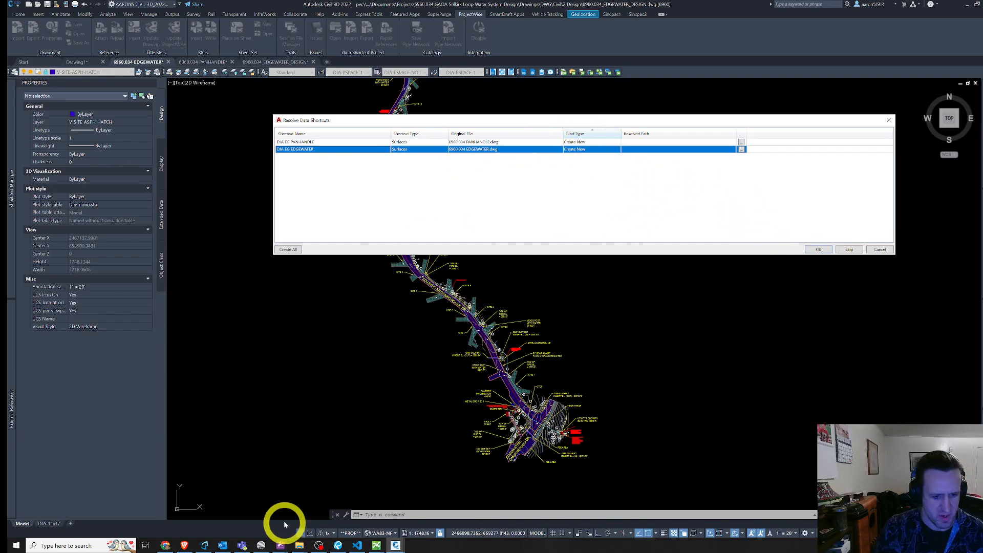
Switch to Bluebeam Revu and review section 4.1 and import steps 6 to 12 for handling the source drawings.
{"action": "left_click", "coordinate": [378, 546]}
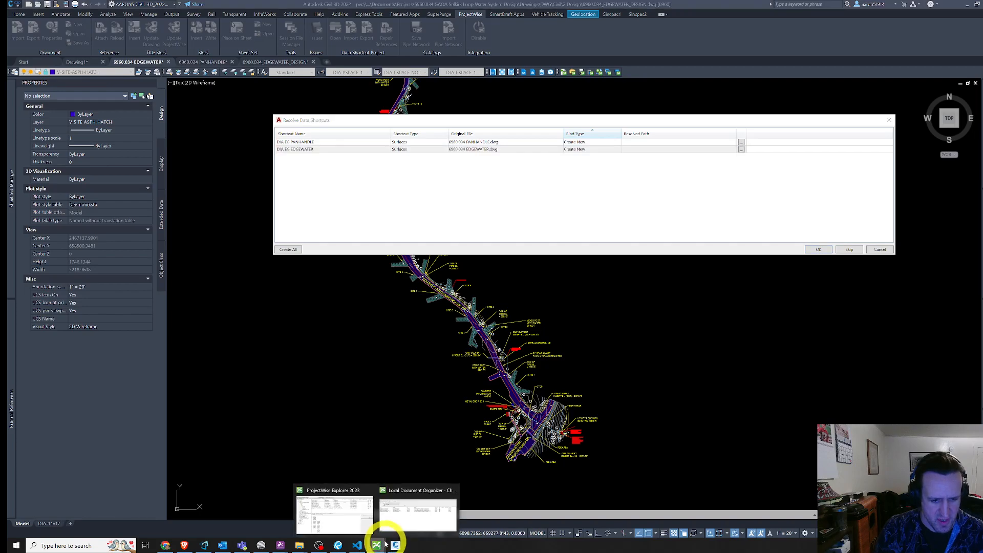
{"action": "left_click", "coordinate": [338, 545]}
{"action": "scroll", "coordinate": [460, 348], "scroll_direction": "up", "scroll_amount": 10}
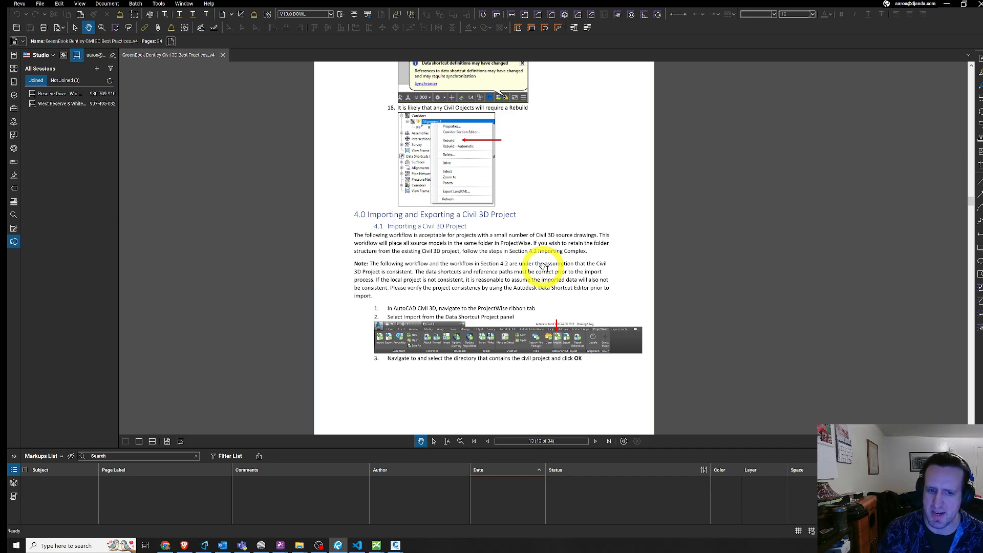
{"action": "scroll", "coordinate": [544, 267], "scroll_direction": "down", "scroll_amount": 10}
{"action": "scroll", "coordinate": [551, 278], "scroll_direction": "down", "scroll_amount": 6}
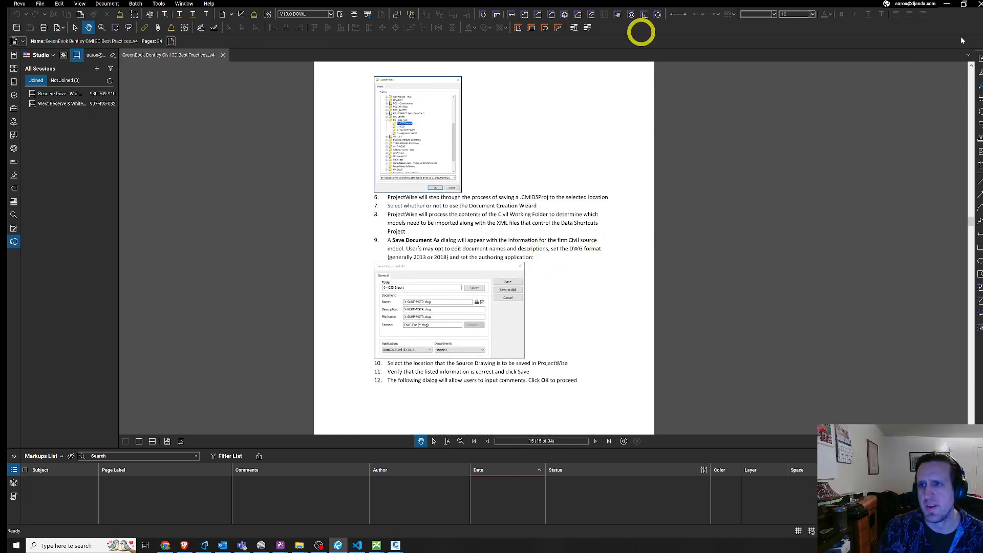
{"action": "left_click", "coordinate": [947, 5]}
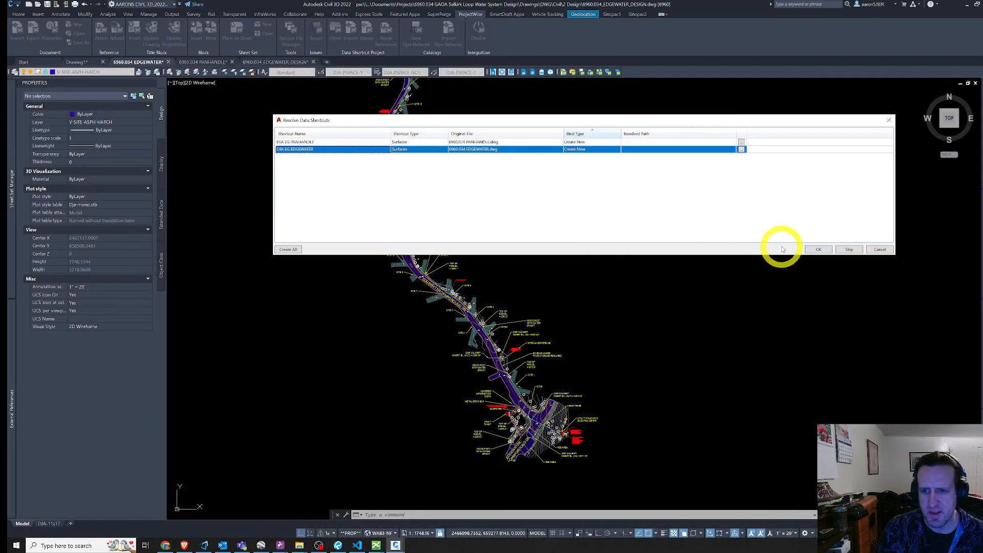
Continue the import despite the unresolved data shortcuts and check in document 6960 without a comment.
{"action": "left_click", "coordinate": [820, 249]}
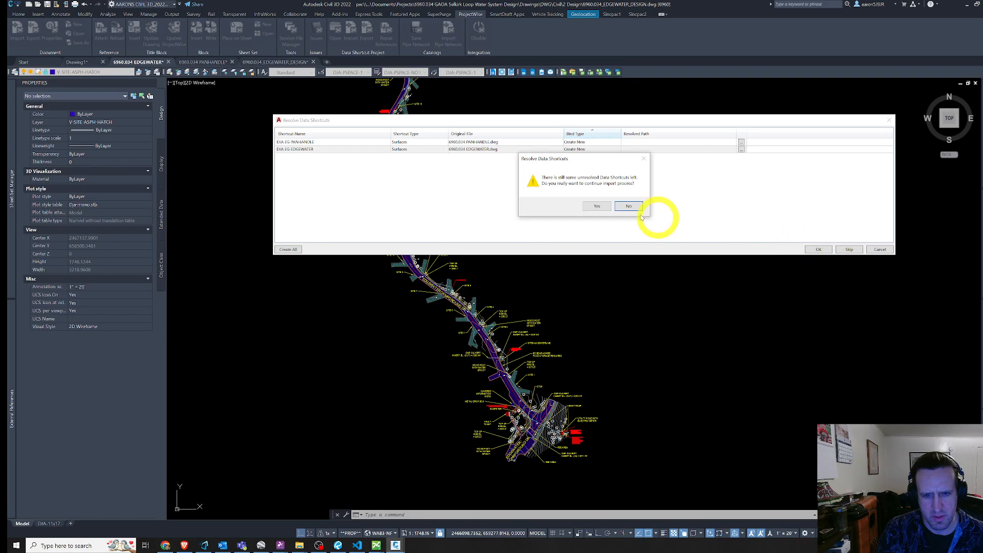
{"action": "left_click", "coordinate": [597, 207]}
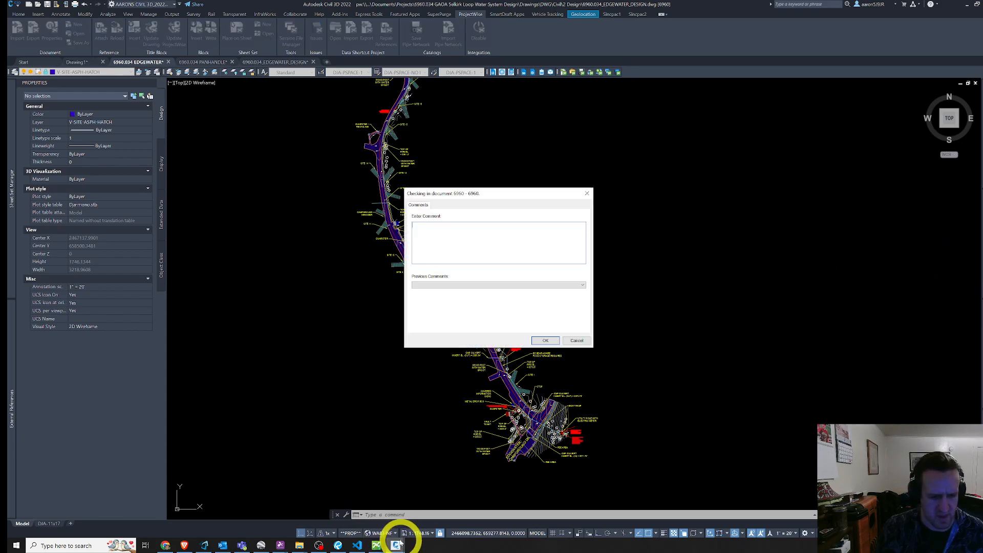
{"action": "left_click_drag", "start_coordinate": [538, 193], "coordinate": [544, 194]}
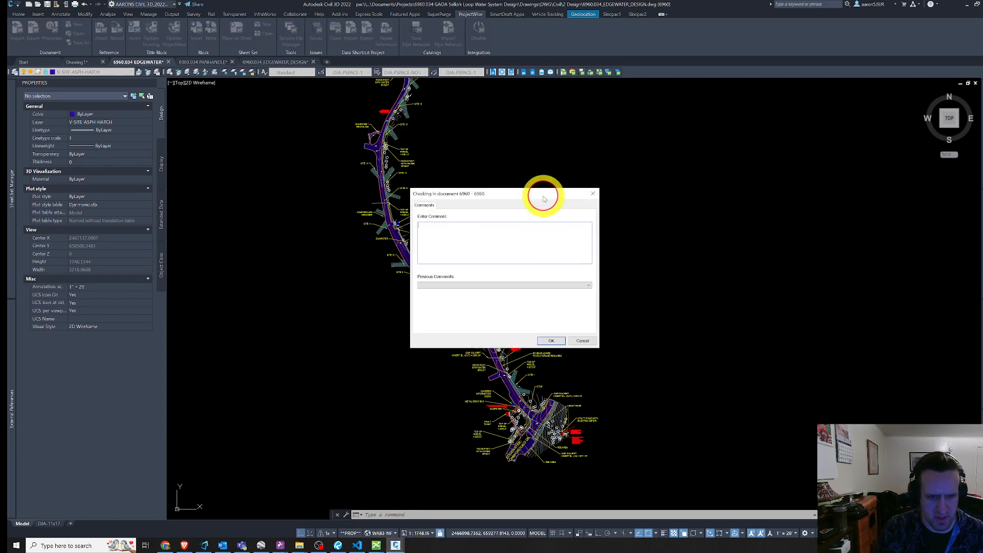
{"action": "left_click", "coordinate": [557, 343]}
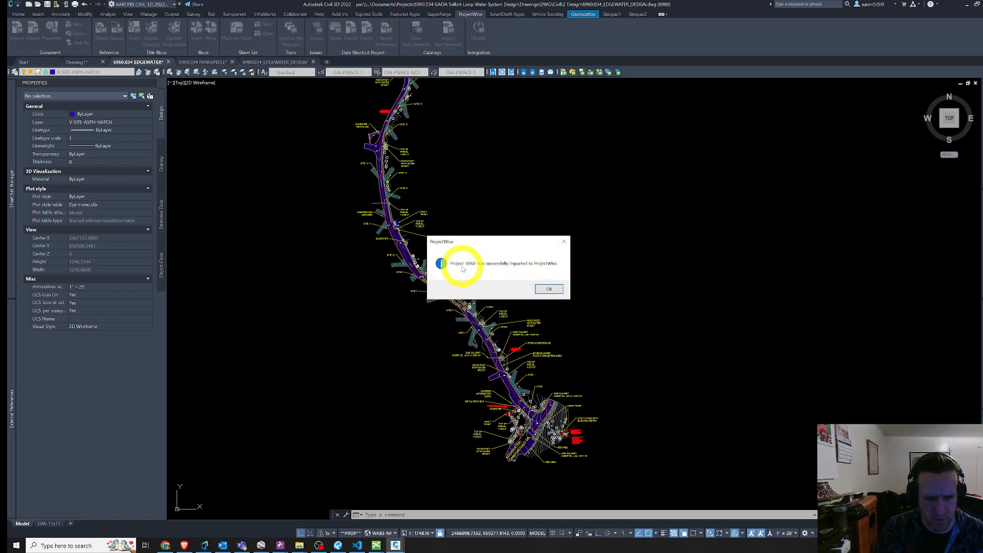
Acknowledge the project import and switch to ProjectWise Explorer to check the 6960 document in the Civil 4 Working Folder.
{"action": "left_click", "coordinate": [549, 289]}
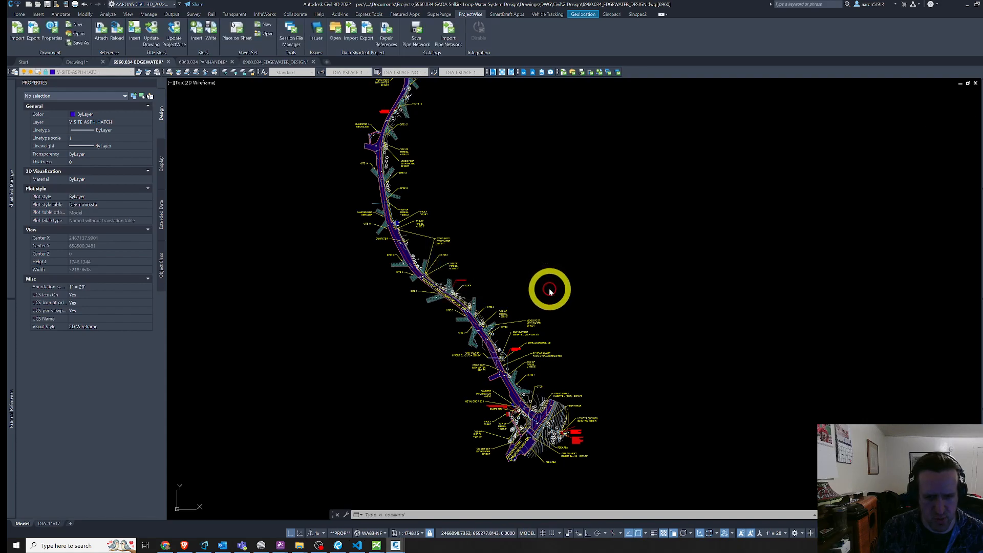
{"action": "mouse_move", "coordinate": [377, 545]}
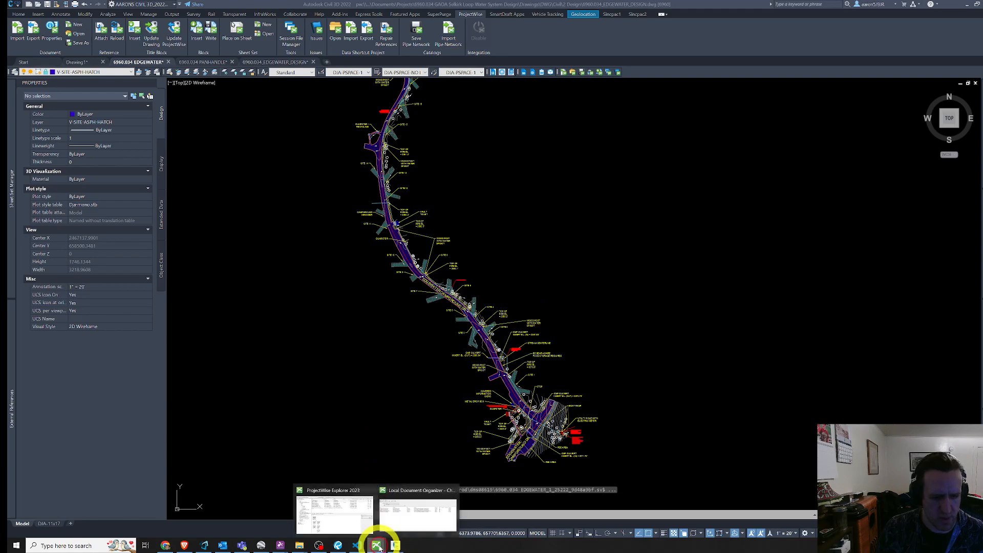
{"action": "left_click", "coordinate": [351, 511]}
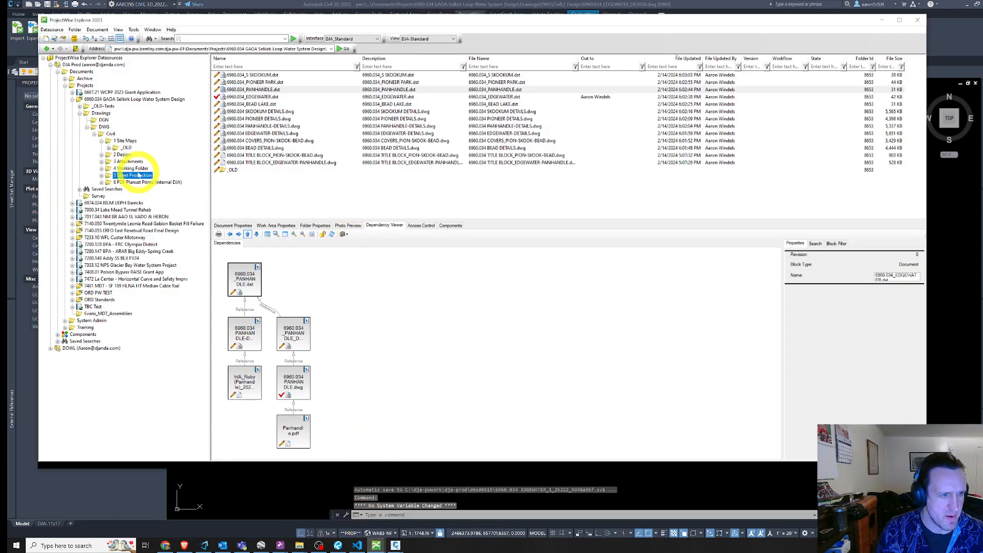
{"action": "double_click", "coordinate": [132, 168]}
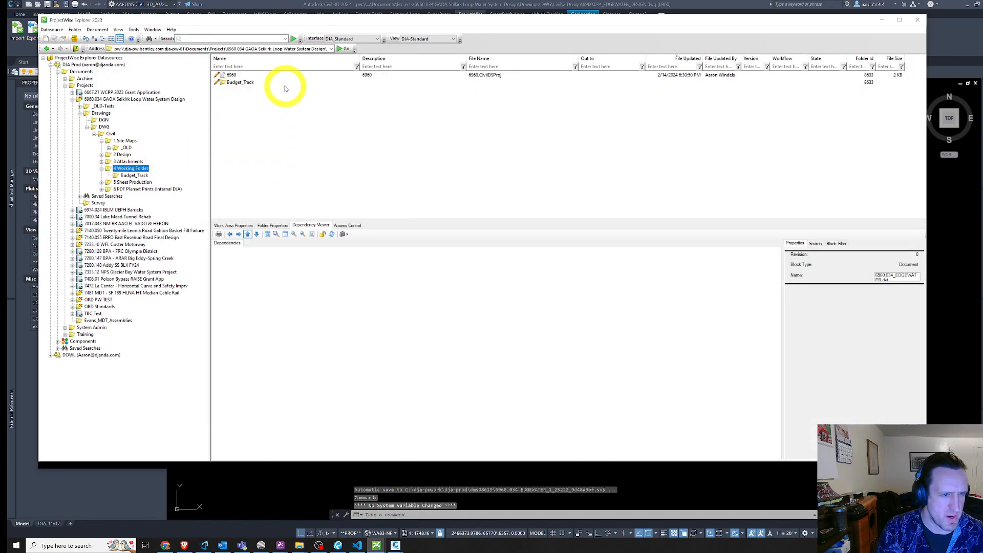
{"action": "left_click", "coordinate": [242, 75]}
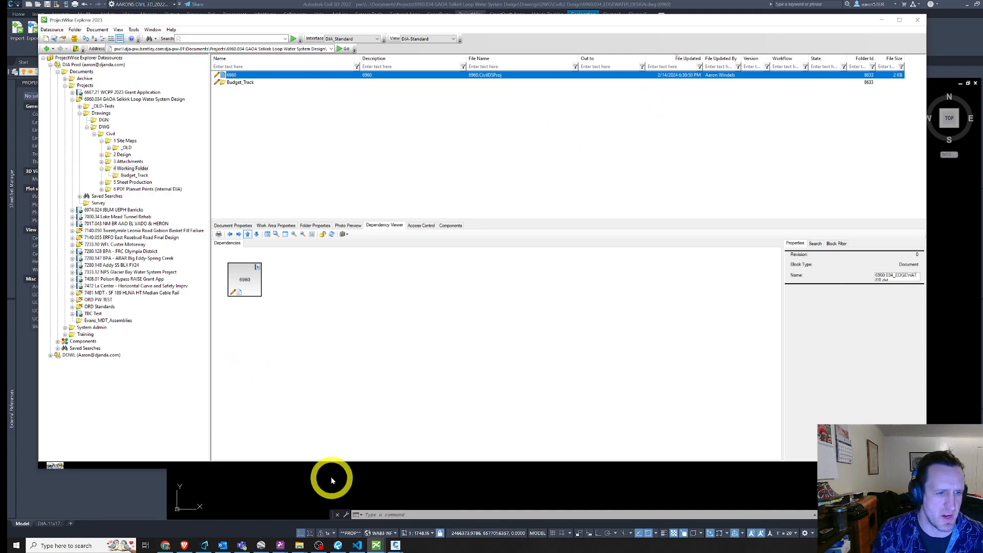
{"action": "left_click", "coordinate": [382, 469]}
{"action": "key", "text": "Escape"}
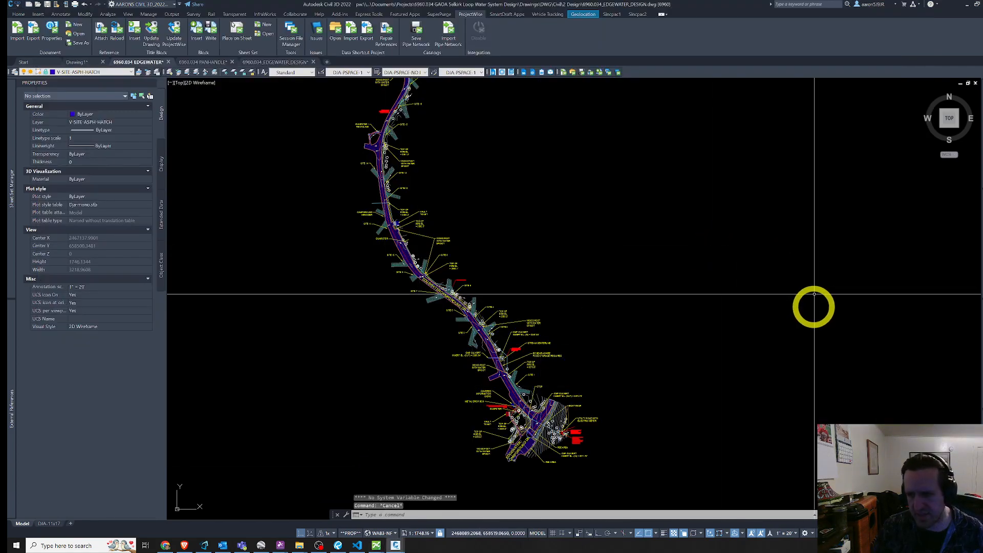
{"action": "mouse_move", "coordinate": [982, 256]}
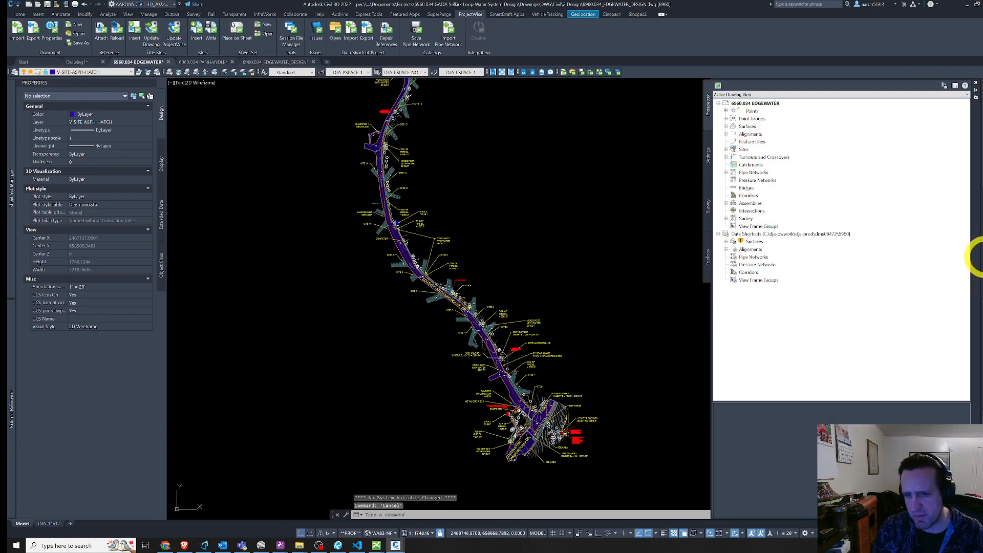
Switch to Bluebeam Revu, review import steps 13 to 17 of the best practices guide, and return to Civil 3D.
{"action": "left_click", "coordinate": [338, 546]}
{"action": "scroll", "coordinate": [589, 266], "scroll_direction": "down", "scroll_amount": 5}
{"action": "scroll", "coordinate": [593, 274], "scroll_direction": "down", "scroll_amount": 3}
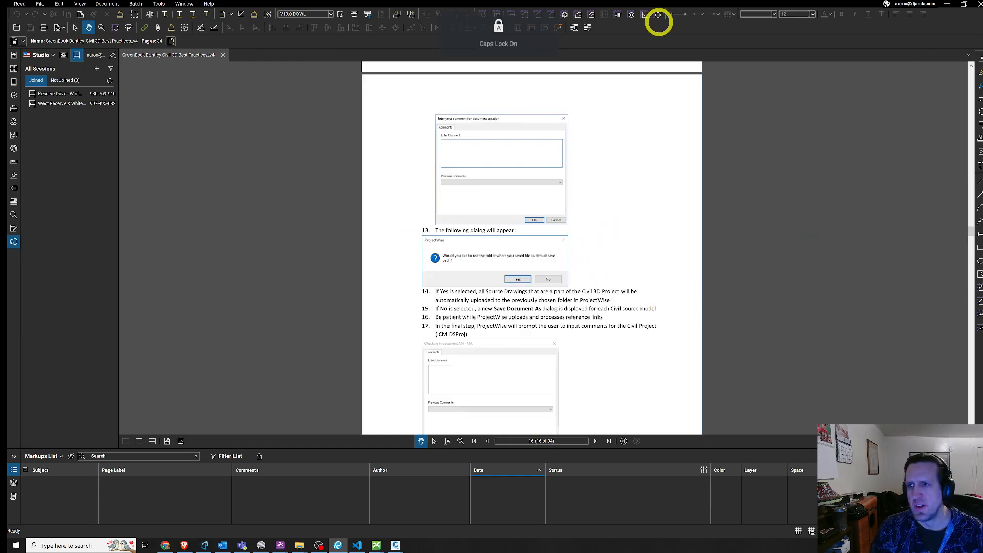
{"action": "left_click", "coordinate": [947, 4]}
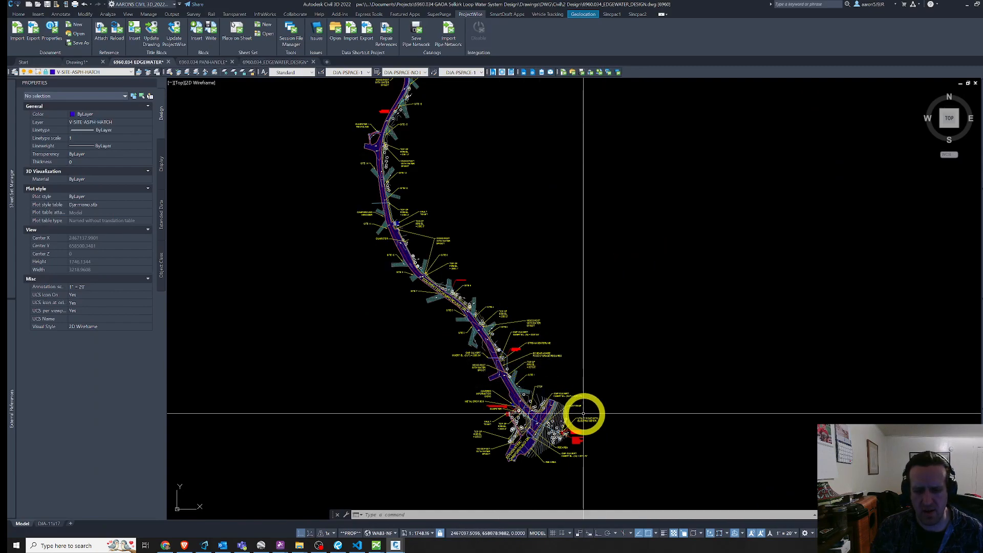
{"action": "key", "text": "Escape"}
{"action": "key", "text": "Escape"}
Set the data shortcuts working folder to Drawings\DWG\Civil\4 Working Folder of the 6960.034 GAOA Selkirk Loop Water System Design project in ProjectWise.
{"action": "mouse_move", "coordinate": [982, 231]}
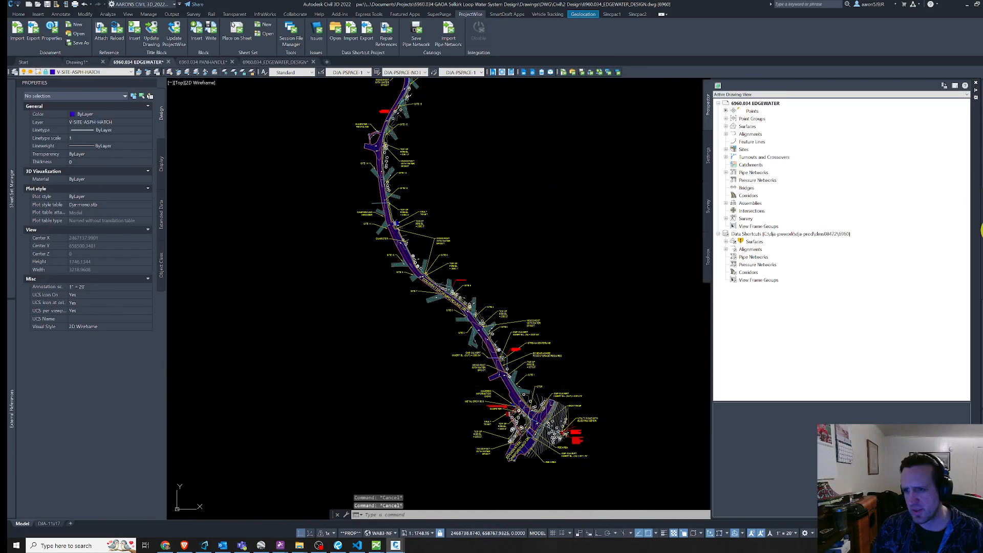
{"action": "left_click", "coordinate": [800, 234]}
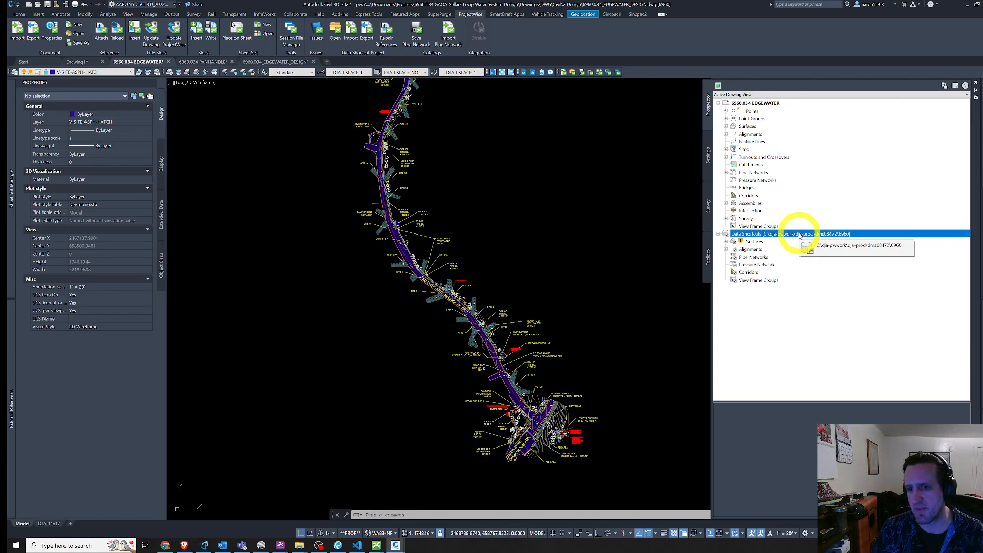
{"action": "right_click", "coordinate": [800, 235]}
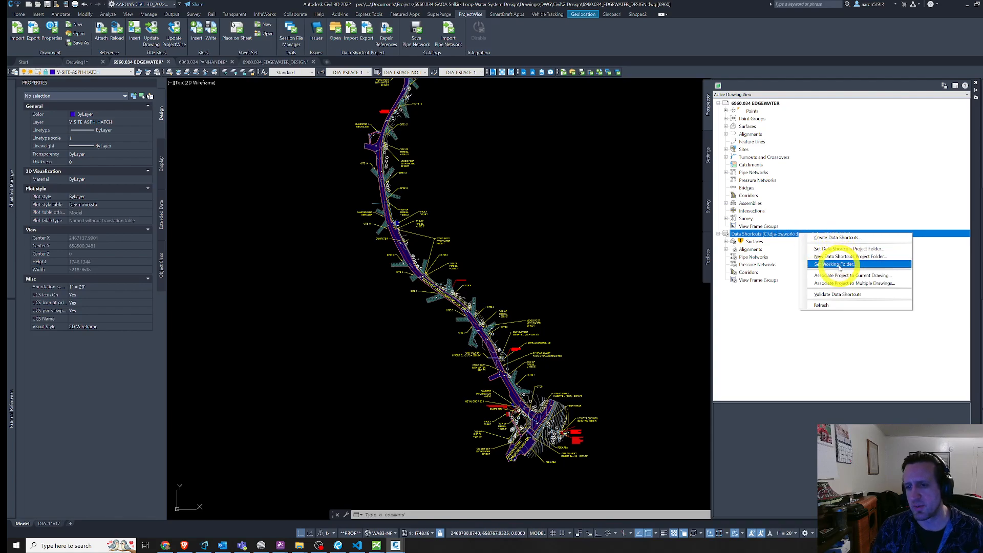
{"action": "left_click", "coordinate": [840, 267]}
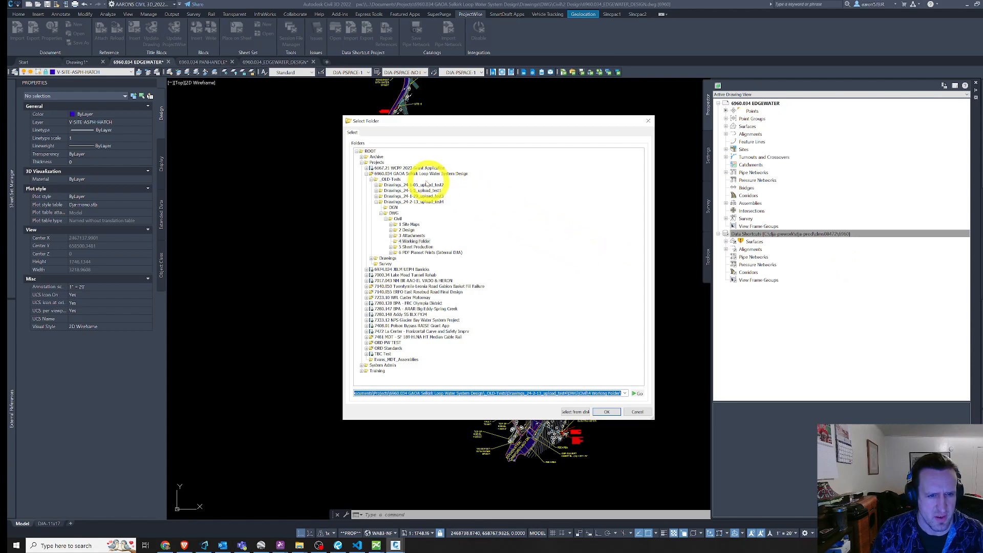
{"action": "left_click", "coordinate": [372, 180]}
{"action": "left_click", "coordinate": [374, 186]}
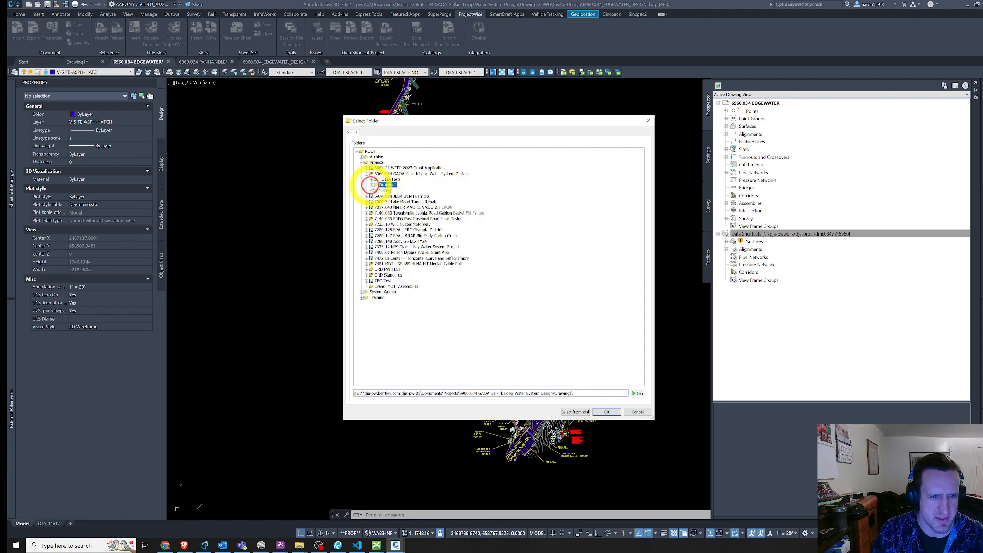
{"action": "left_click", "coordinate": [371, 185]}
{"action": "double_click", "coordinate": [388, 196]}
{"action": "left_click", "coordinate": [388, 202]}
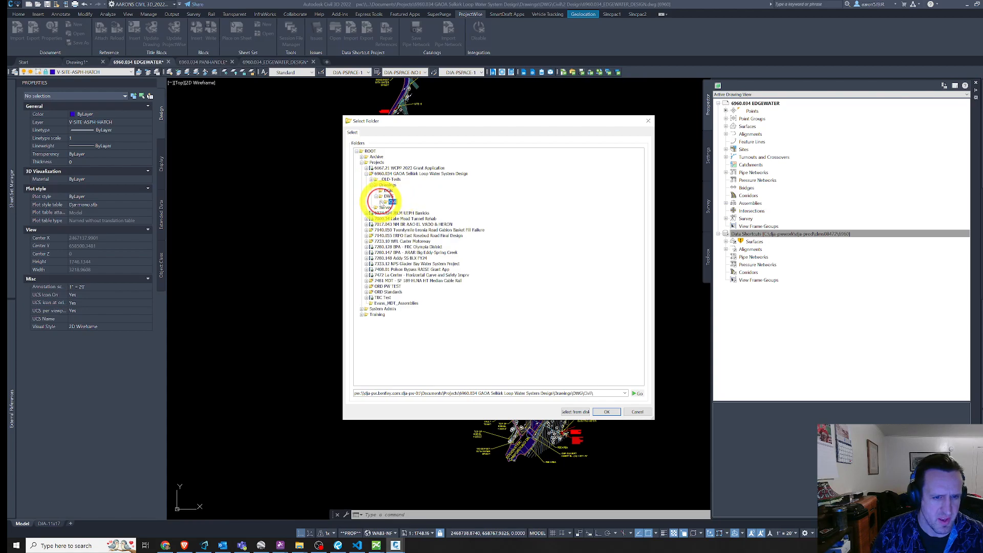
{"action": "double_click", "coordinate": [388, 201]}
{"action": "left_click", "coordinate": [410, 225]}
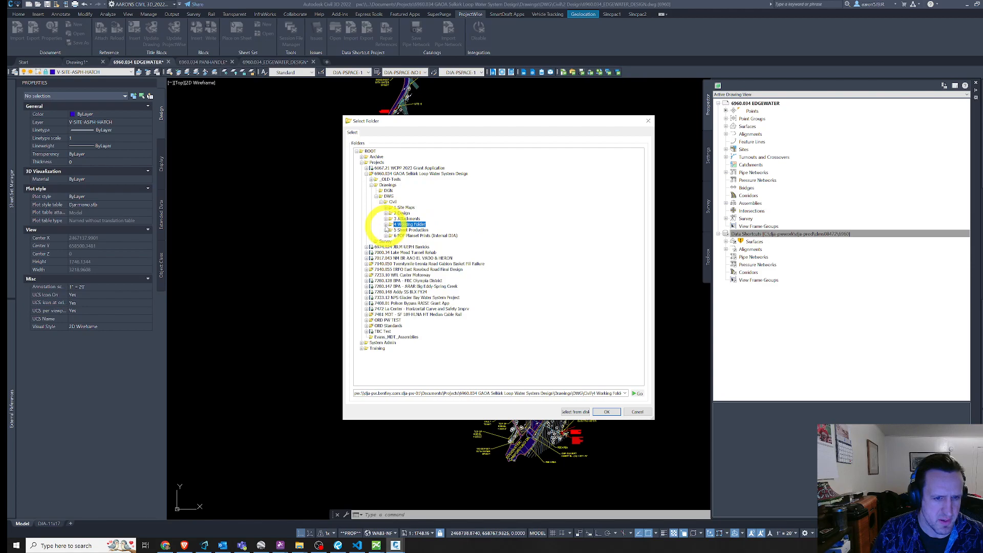
{"action": "left_click", "coordinate": [607, 412]}
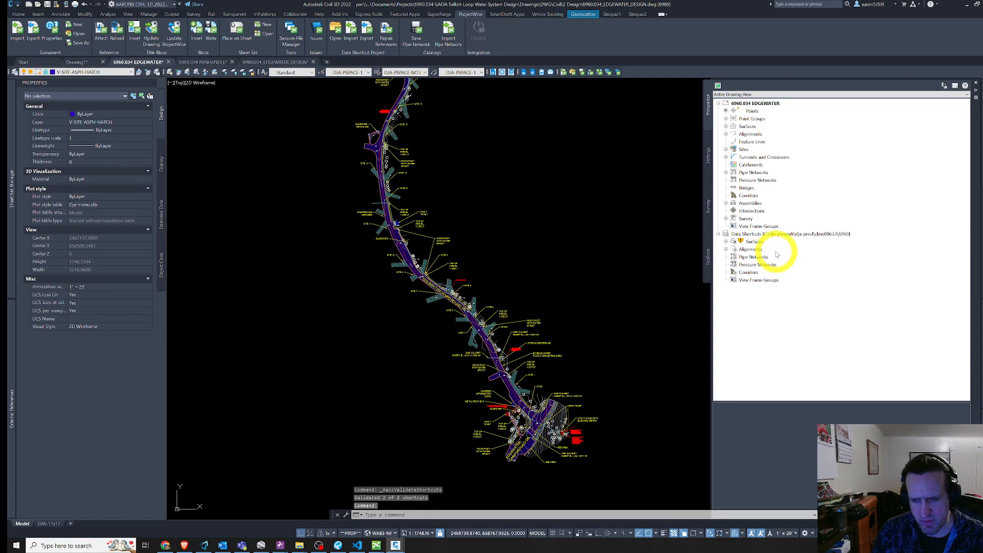
Try to repair the broken DJA EG EDGEWATER surface shortcut by browsing the ProjectWise 4 Working Folder for its source drawing.
{"action": "left_click", "coordinate": [726, 242]}
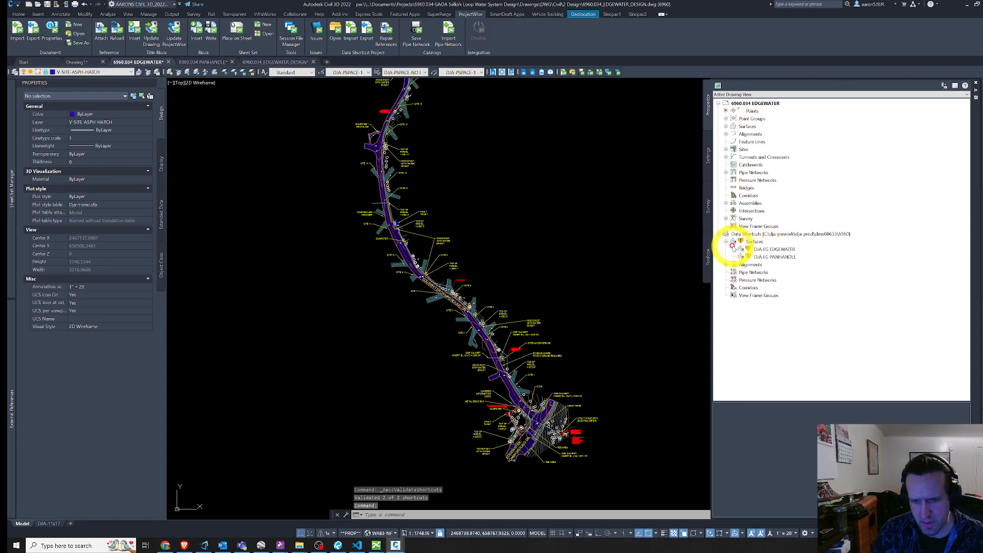
{"action": "right_click", "coordinate": [769, 250]}
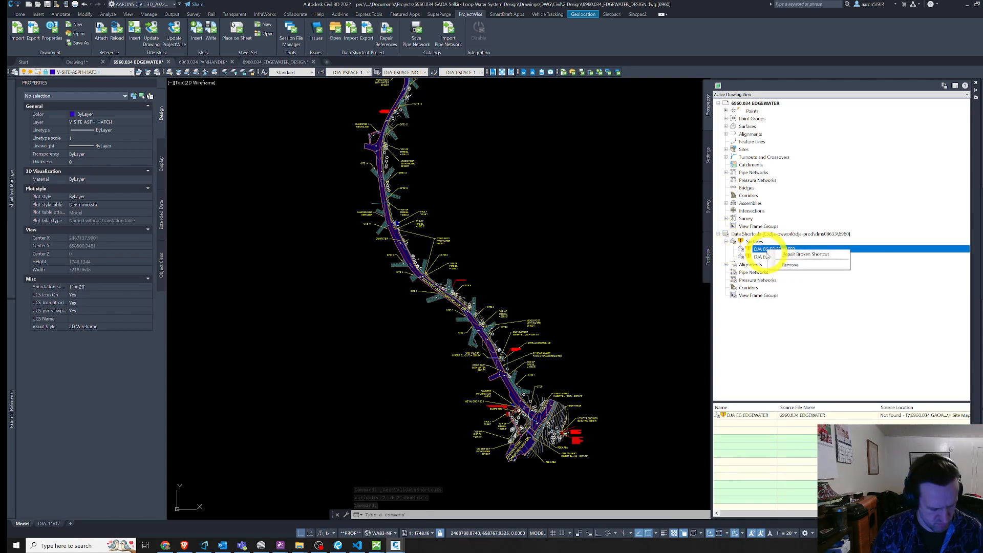
{"action": "left_click", "coordinate": [794, 254]}
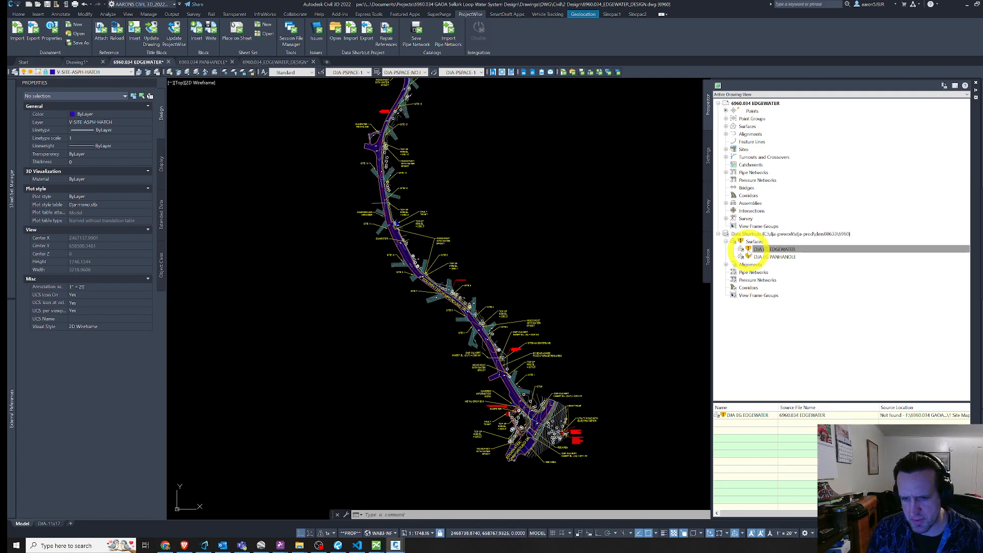
{"action": "left_click", "coordinate": [757, 258]}
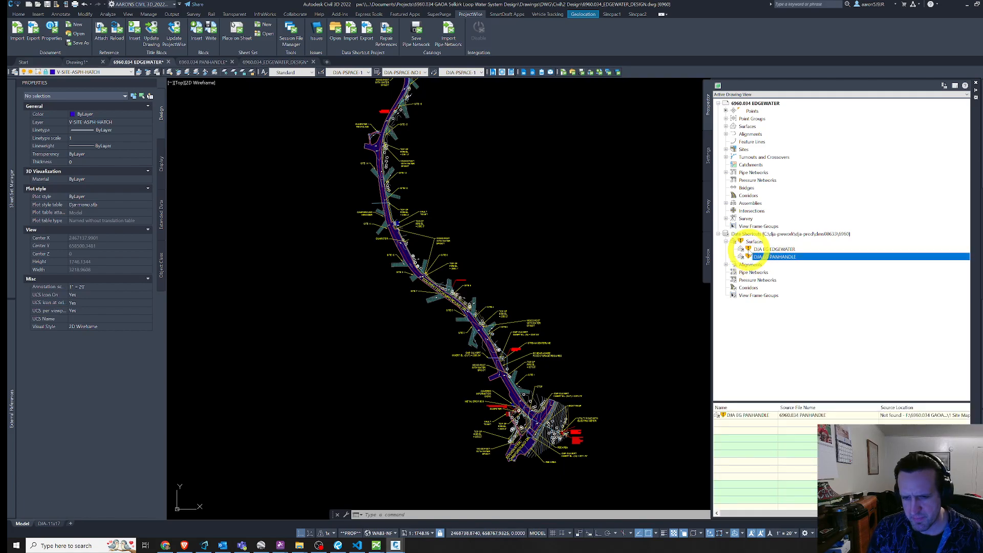
{"action": "left_click_drag", "start_coordinate": [742, 248], "coordinate": [750, 257]}
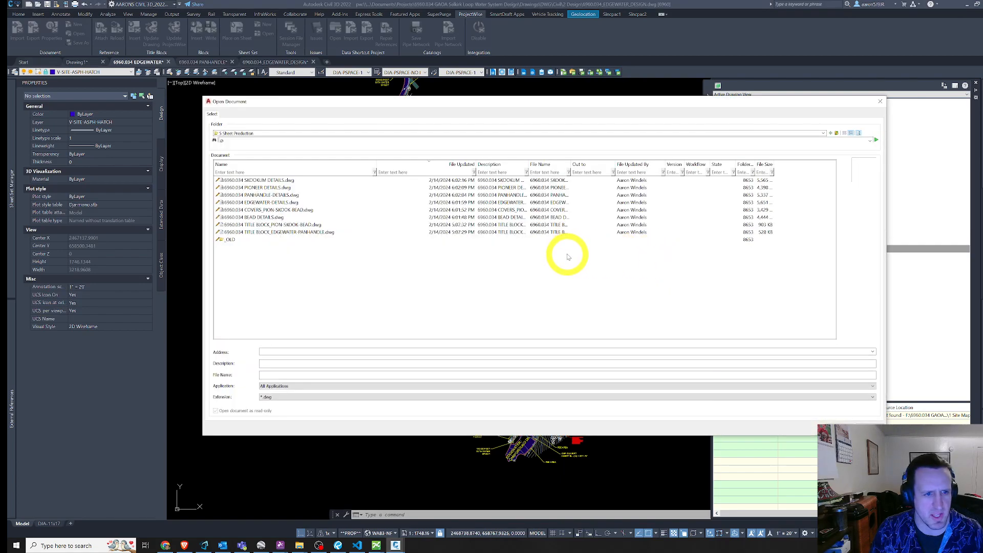
{"action": "left_click", "coordinate": [836, 132]}
{"action": "double_click", "coordinate": [241, 203]}
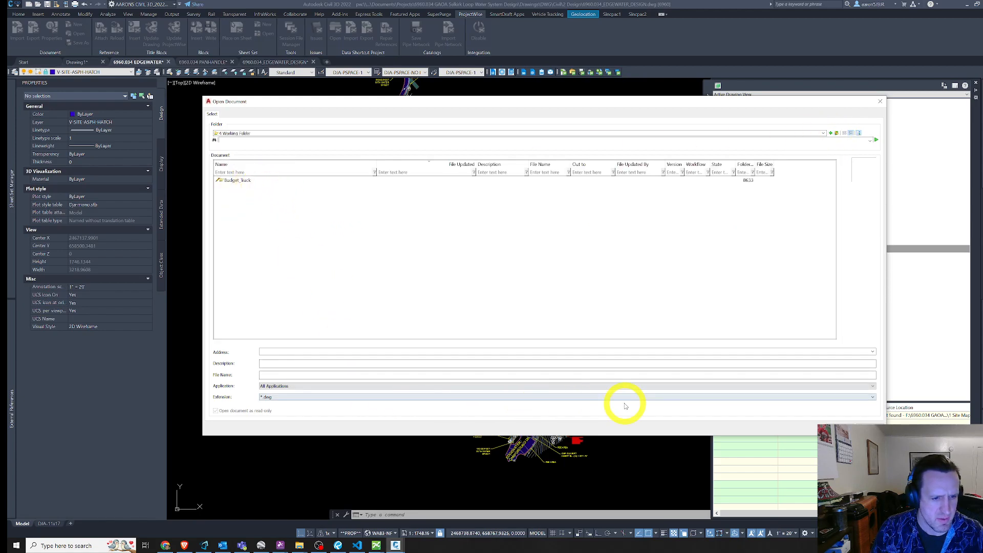
{"action": "left_click", "coordinate": [837, 133]}
{"action": "left_click", "coordinate": [239, 203]}
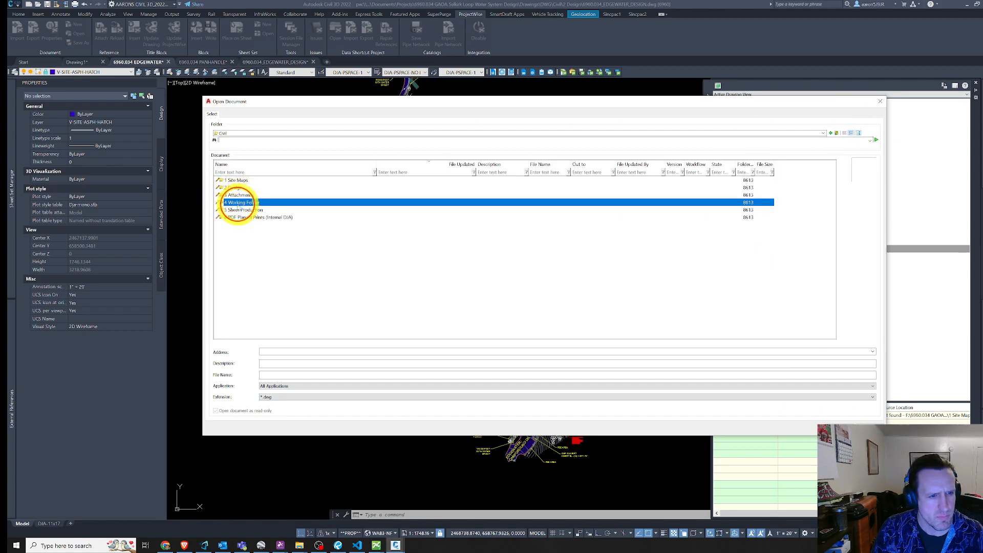
{"action": "left_click", "coordinate": [833, 424]}
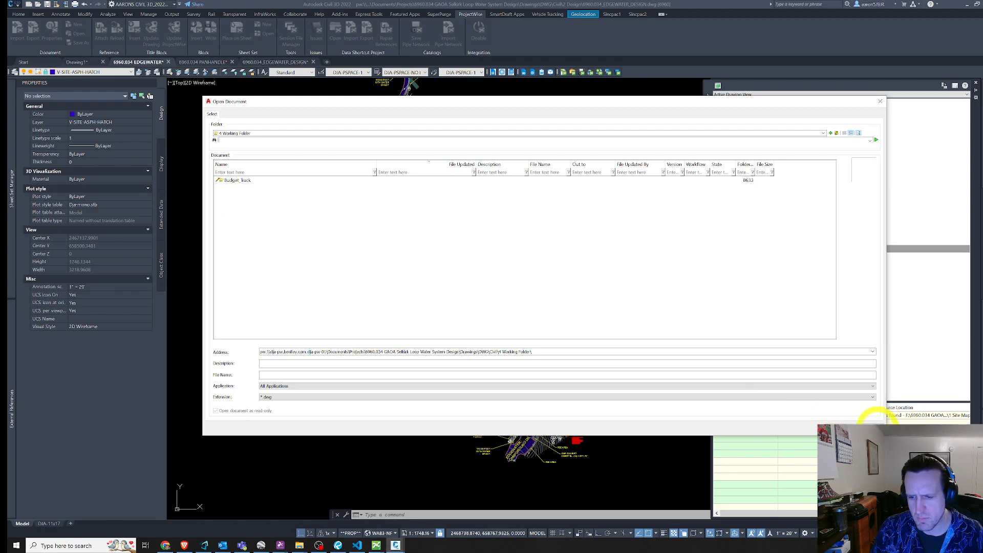
{"action": "left_click", "coordinate": [878, 424]}
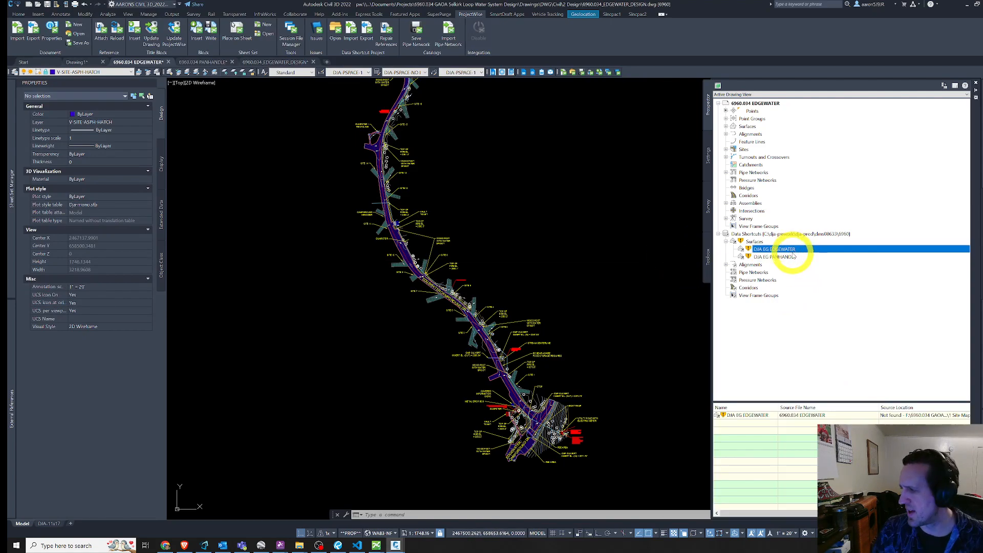
{"action": "left_click", "coordinate": [794, 250]}
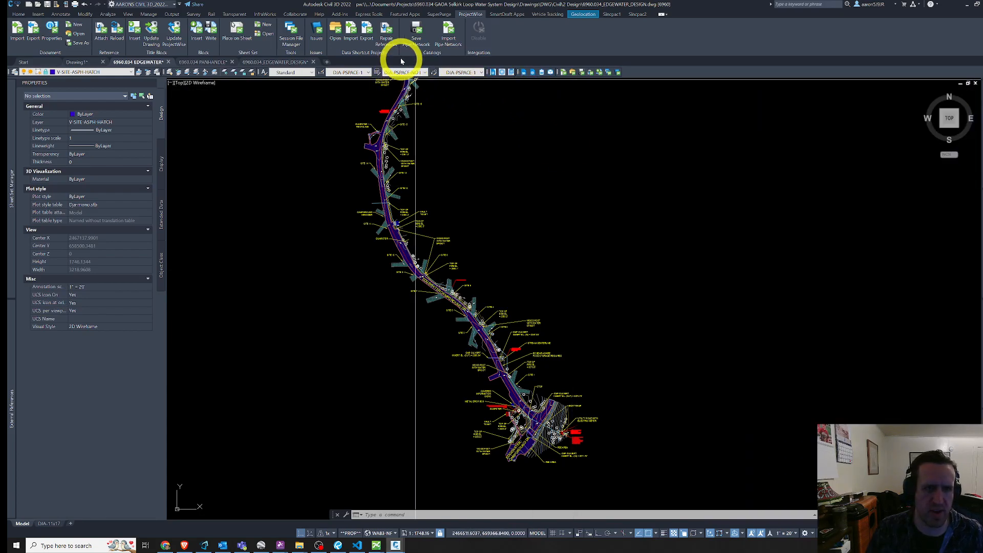
Start a data shortcut project import and browse to the local 6960.034 GAOA Selkirk Loop Water System Design folder Drawings (Use Projectwise)\DWG\Civil\4 Working Folder.
{"action": "left_click", "coordinate": [351, 31]}
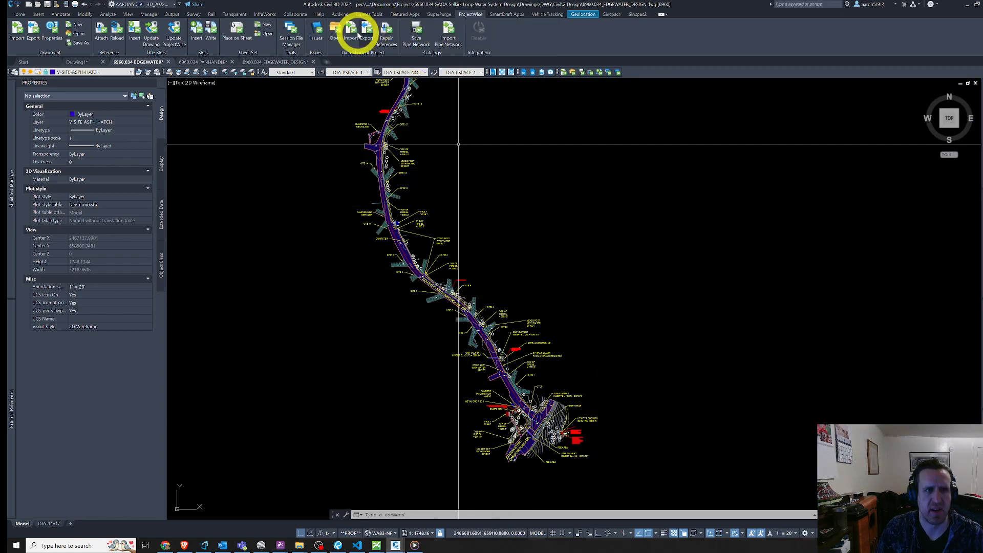
{"action": "left_click", "coordinate": [351, 31]}
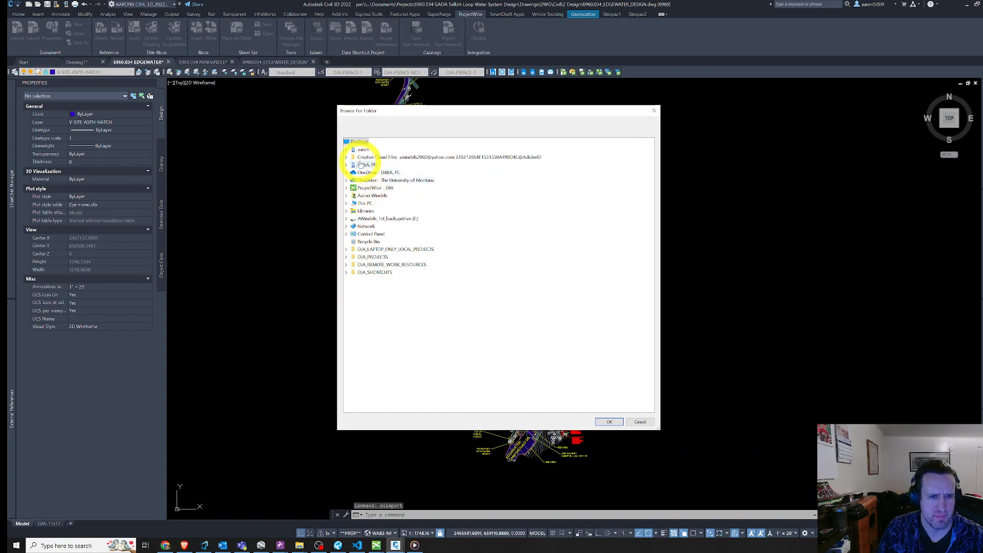
{"action": "left_click", "coordinate": [346, 203]}
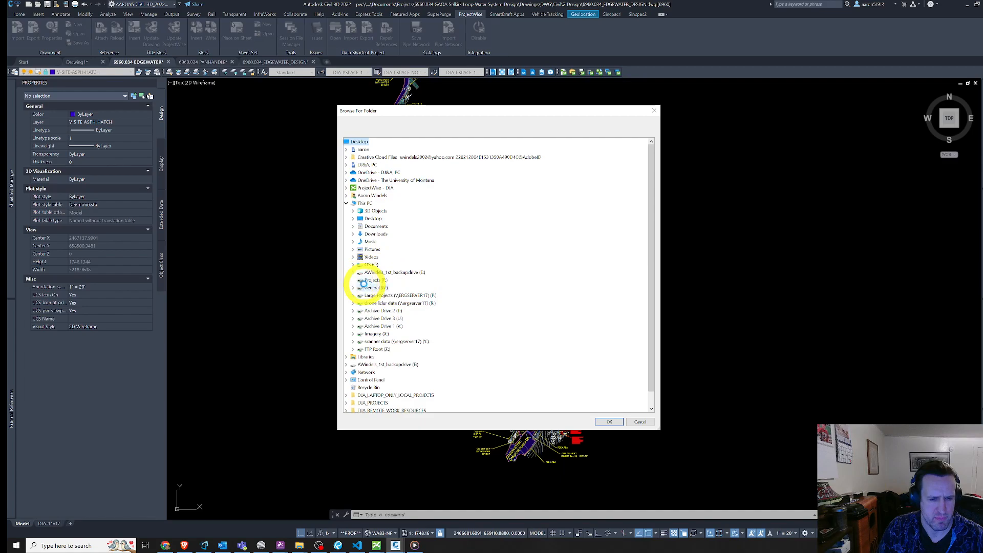
{"action": "scroll", "coordinate": [362, 285], "scroll_direction": "down", "scroll_amount": 10}
{"action": "scroll", "coordinate": [417, 288], "scroll_direction": "down", "scroll_amount": 20}
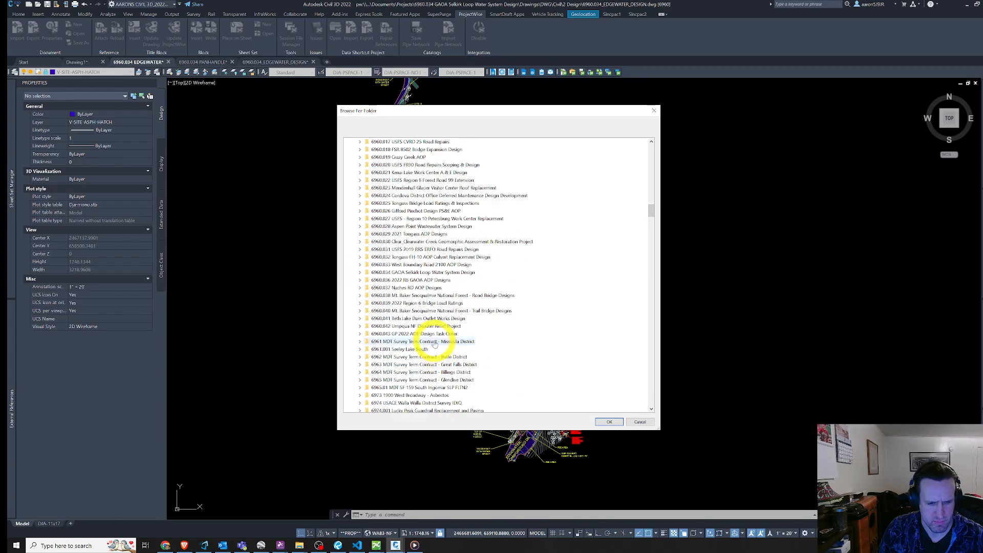
{"action": "double_click", "coordinate": [407, 272]}
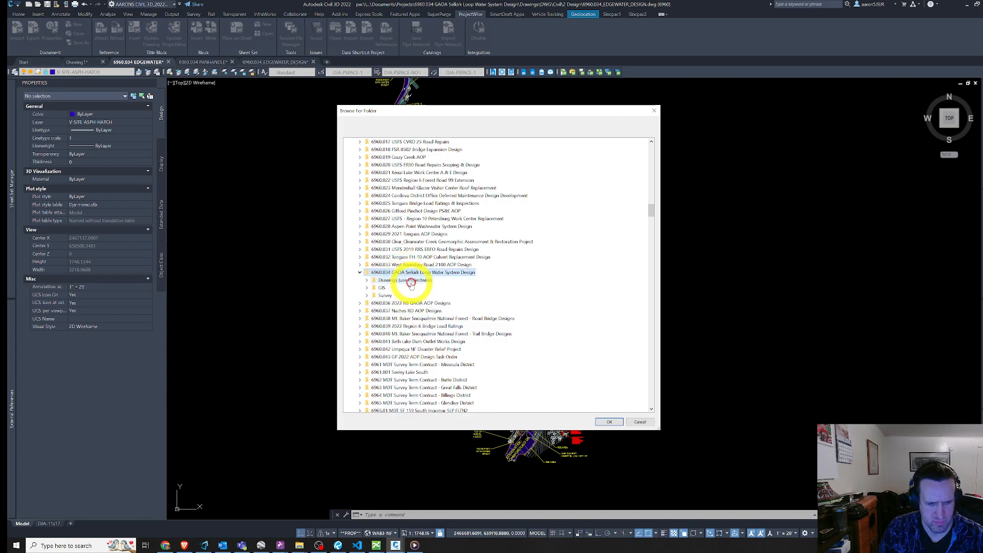
{"action": "double_click", "coordinate": [375, 281]}
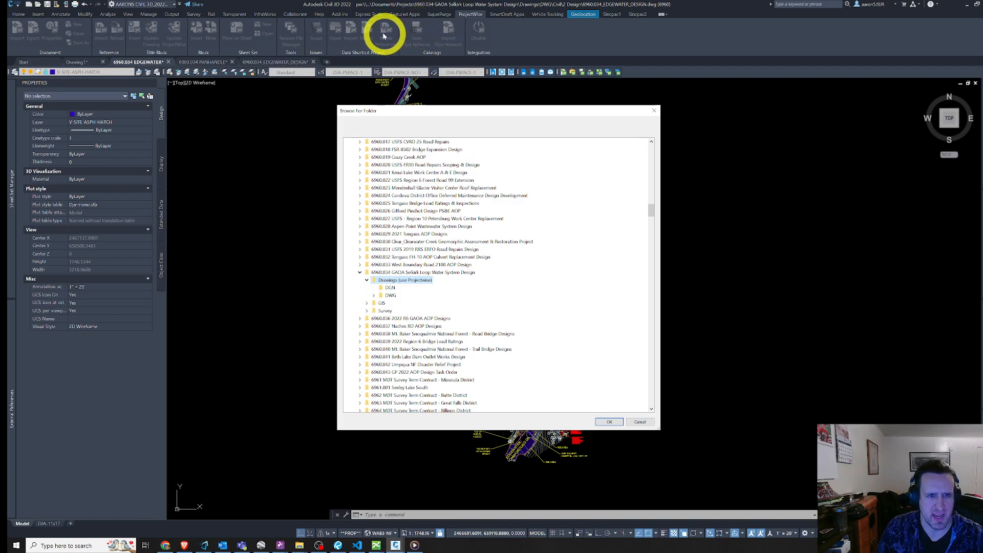
{"action": "left_click", "coordinate": [385, 296]}
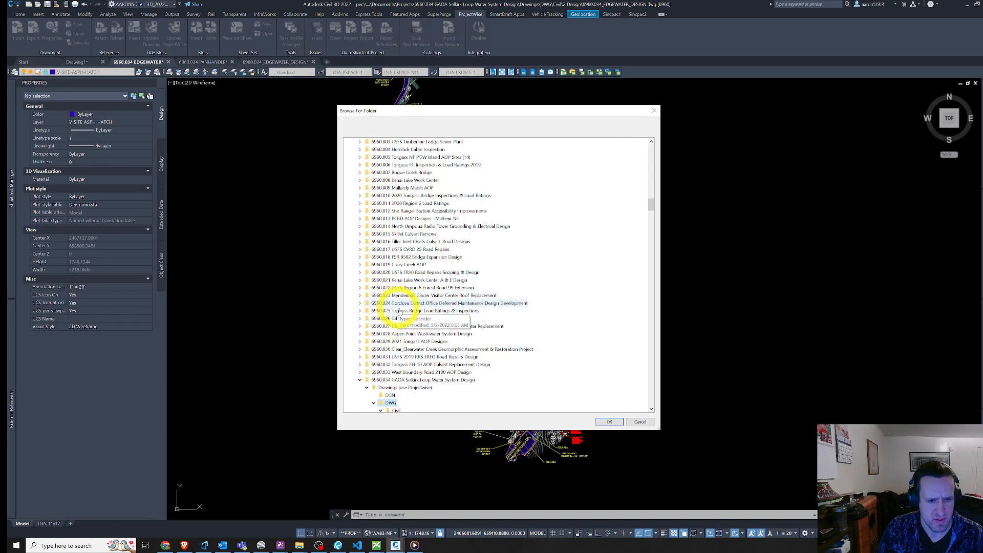
{"action": "scroll", "coordinate": [411, 350], "scroll_direction": "down", "scroll_amount": 7}
{"action": "double_click", "coordinate": [413, 279]}
{"action": "scroll", "coordinate": [487, 300], "scroll_direction": "down", "scroll_amount": 4}
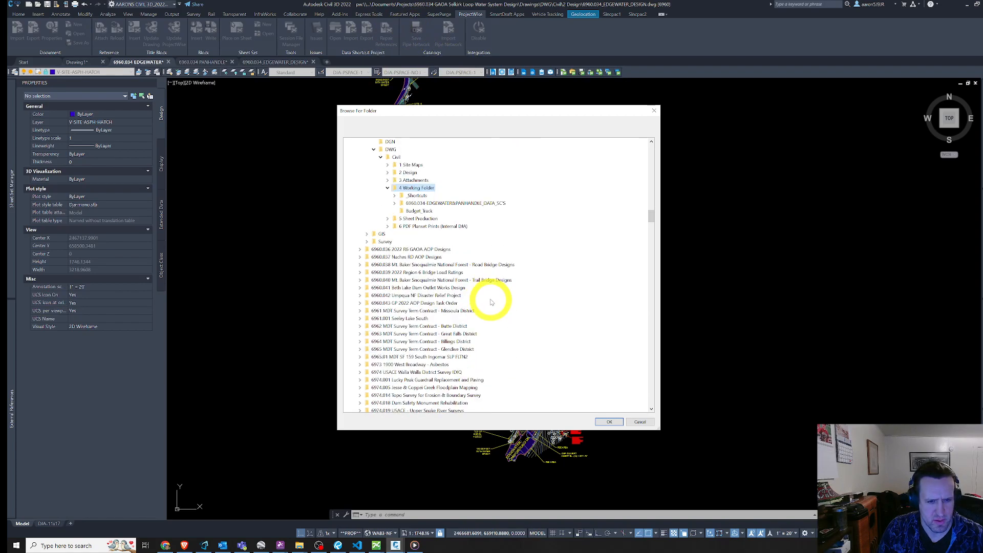
Try to import the data shortcut project from the selected local folder into ProjectWise's Drawings\DWG\Civil\4 Working Folder.
{"action": "left_click", "coordinate": [608, 422]}
{"action": "left_click", "coordinate": [352, 35]}
{"action": "left_click", "coordinate": [469, 233]}
{"action": "left_click", "coordinate": [502, 321]}
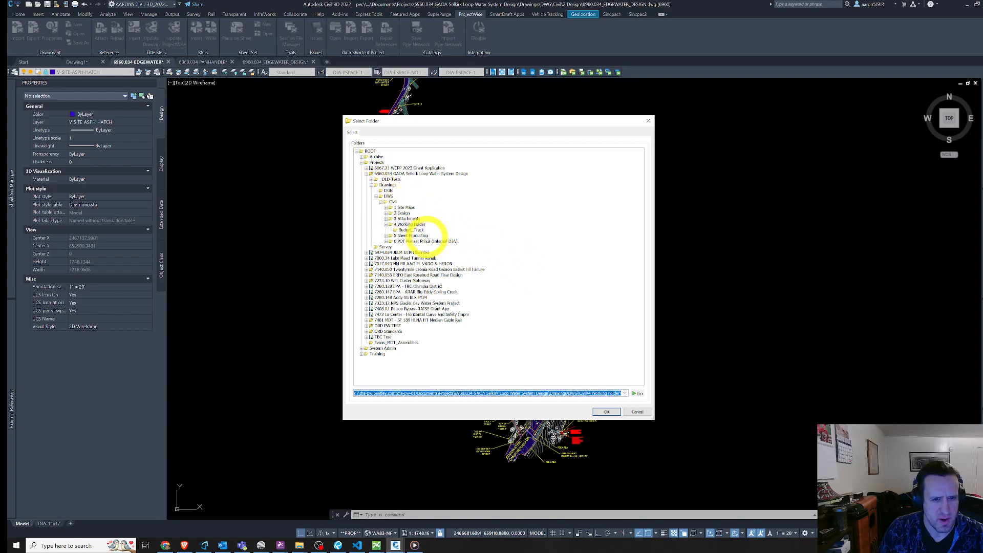
{"action": "left_click", "coordinate": [409, 224]}
{"action": "left_click", "coordinate": [608, 407]}
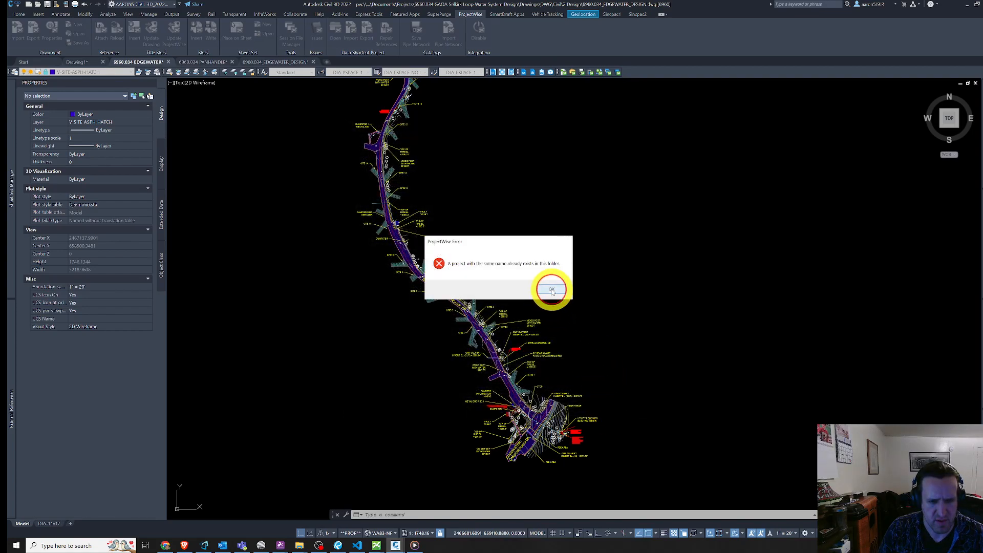
{"action": "left_click", "coordinate": [551, 290]}
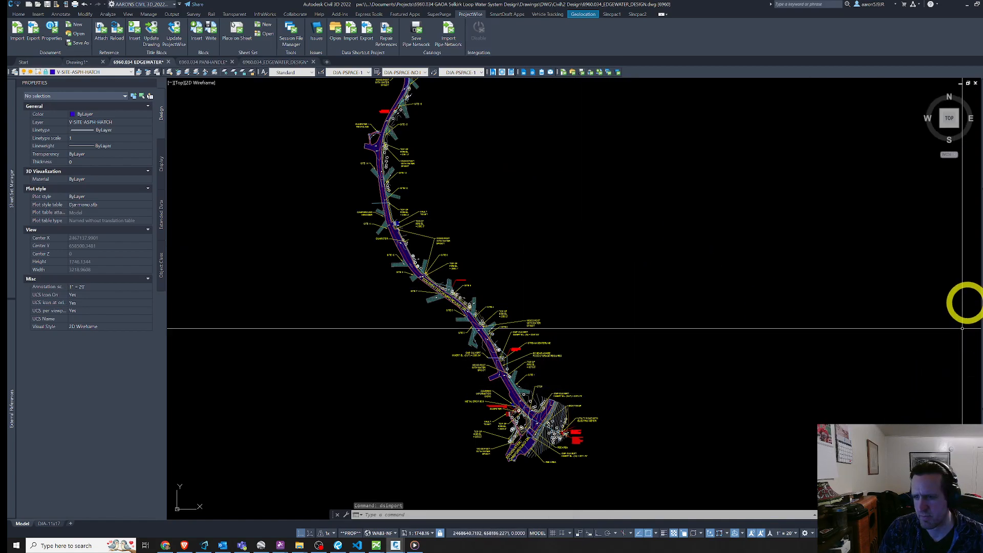
Try to create data shortcuts from the 6960.034 EDGEWATER drawing.
{"action": "right_click", "coordinate": [803, 250]}
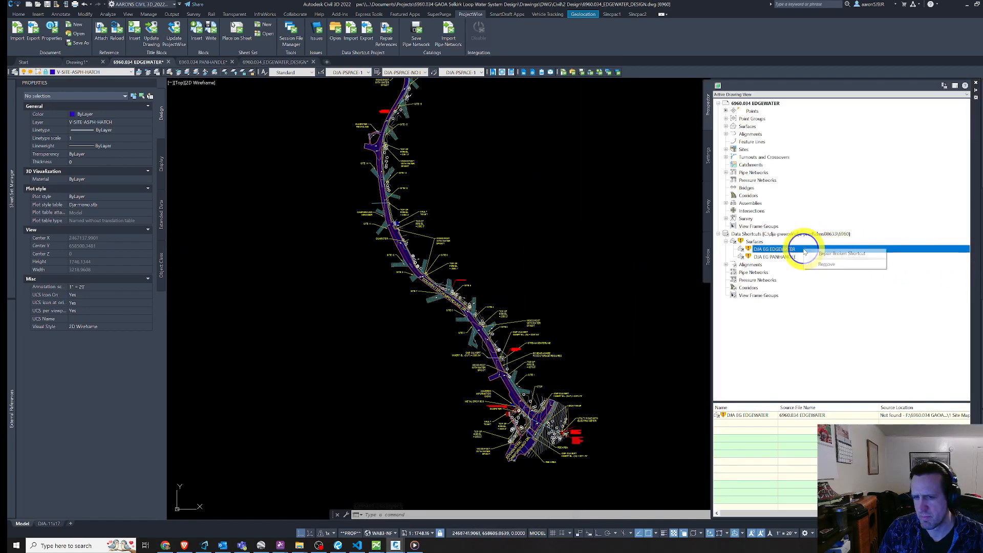
{"action": "right_click", "coordinate": [816, 234]}
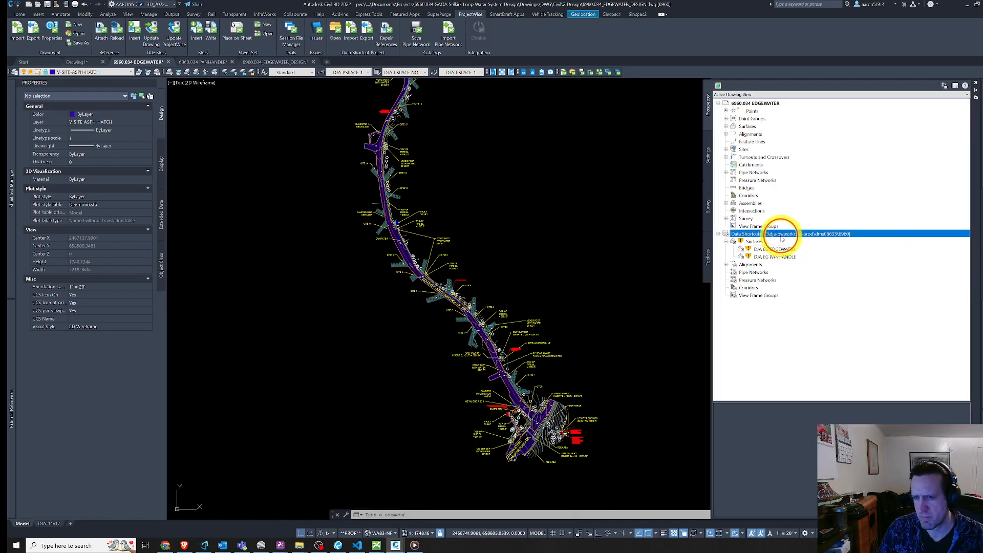
{"action": "left_click", "coordinate": [819, 241]}
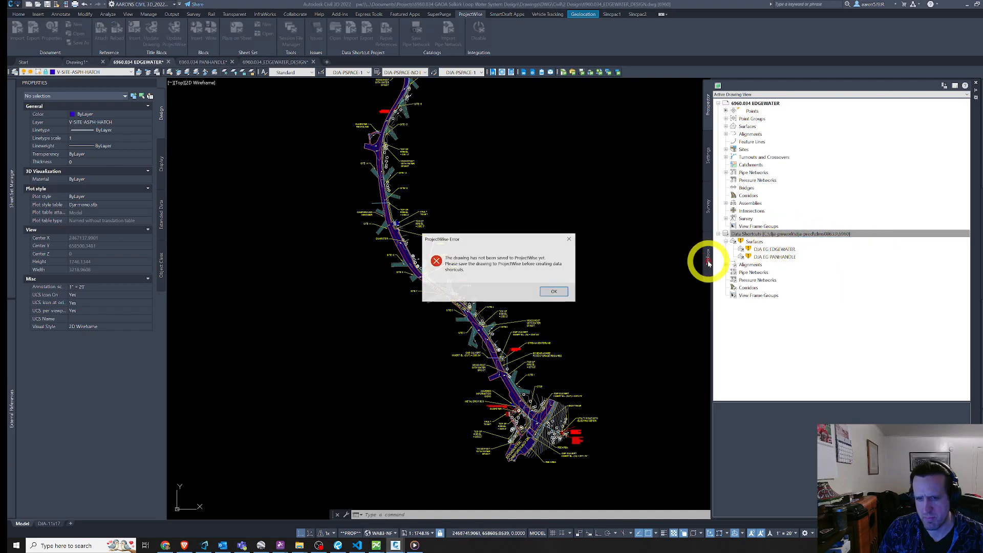
{"action": "key", "text": "Return"}
{"action": "left_click", "coordinate": [814, 249]}
{"action": "key", "text": "Caps_Lock"}
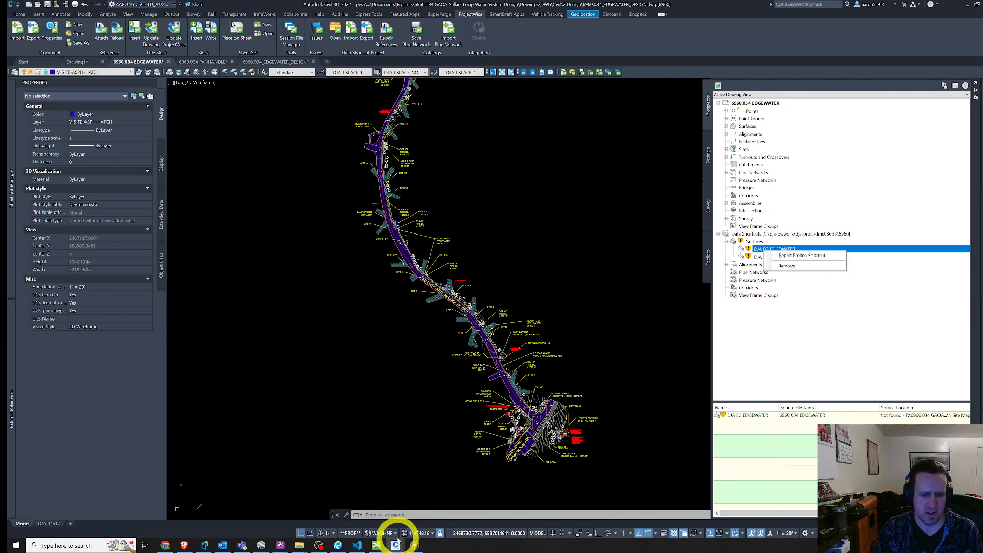
Switch to ProjectWise Explorer to check the contents of the 4 Working Folder, and return to Civil 3D.
{"action": "left_click", "coordinate": [378, 544]}
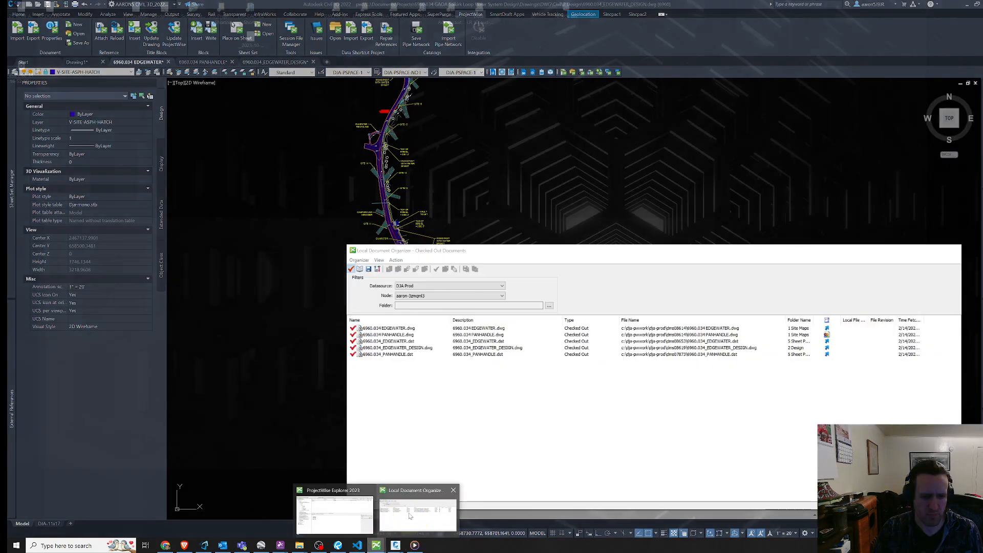
{"action": "left_click", "coordinate": [355, 515]}
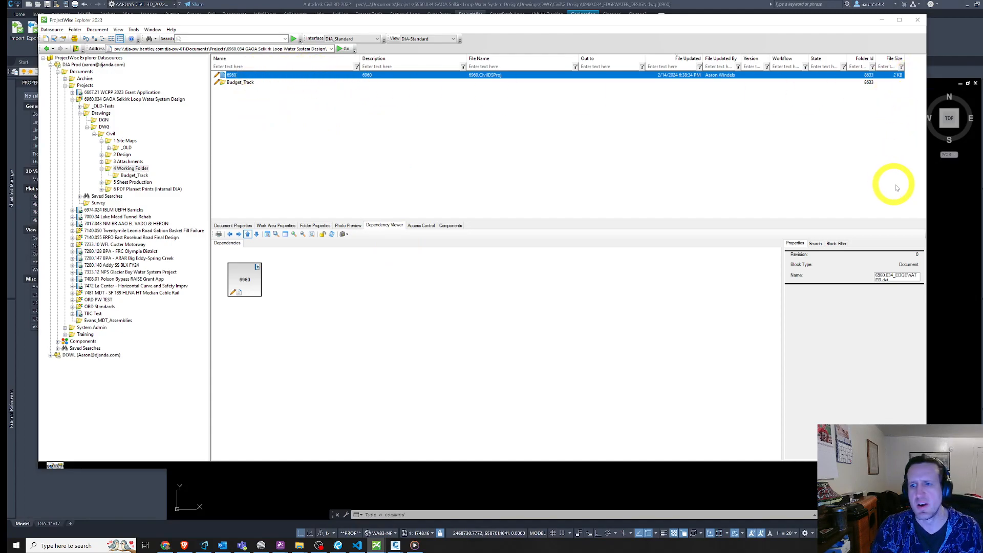
{"action": "left_click", "coordinate": [933, 236]}
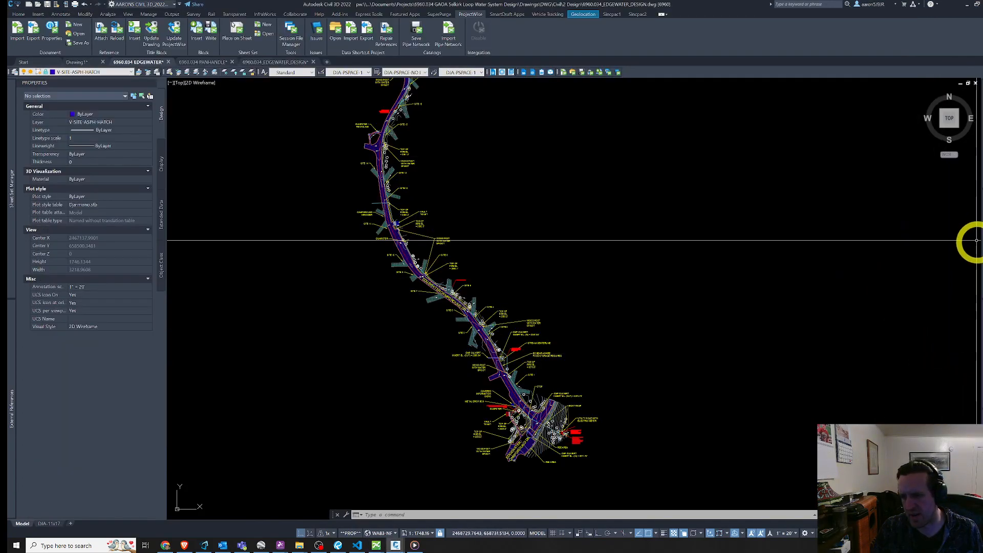
Repair the broken DJA EG EDGEWATER surface shortcut using 6960.034 EDGEWATER.dwg from the ProjectWise Civil\1 Site Maps folder as its source.
{"action": "mouse_move", "coordinate": [977, 245]}
{"action": "left_click", "coordinate": [756, 250]}
{"action": "left_click", "coordinate": [771, 251]}
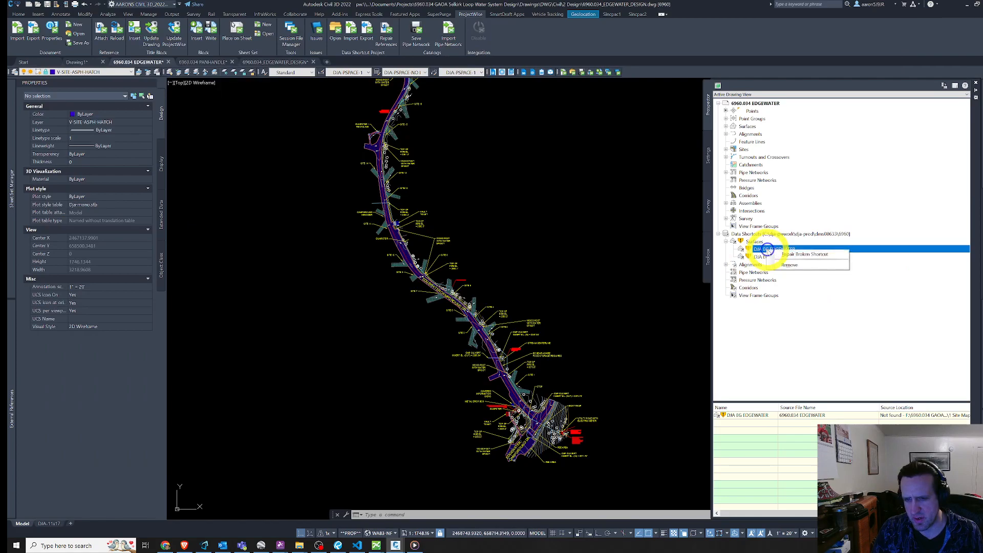
{"action": "right_click", "coordinate": [791, 250]}
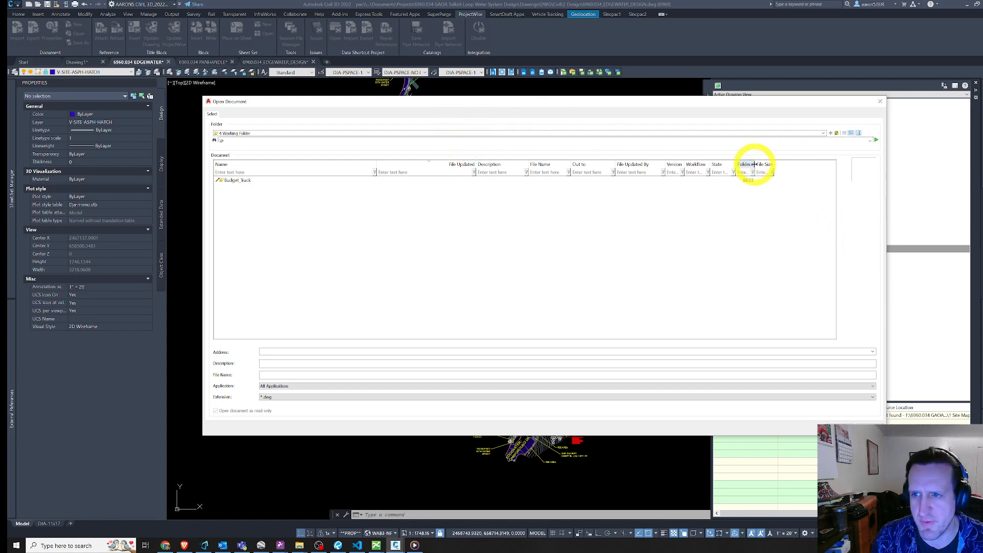
{"action": "left_click", "coordinate": [836, 132]}
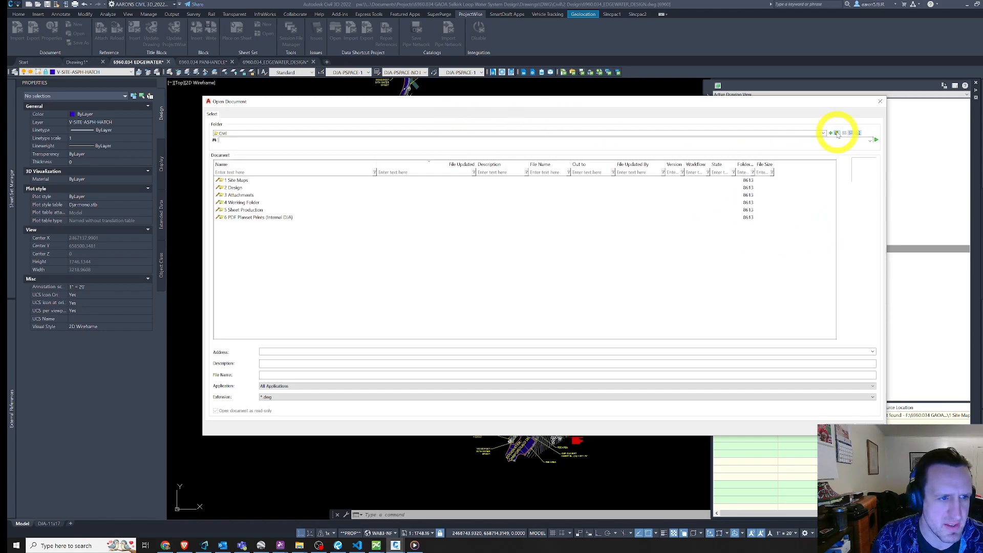
{"action": "left_click", "coordinate": [243, 181]}
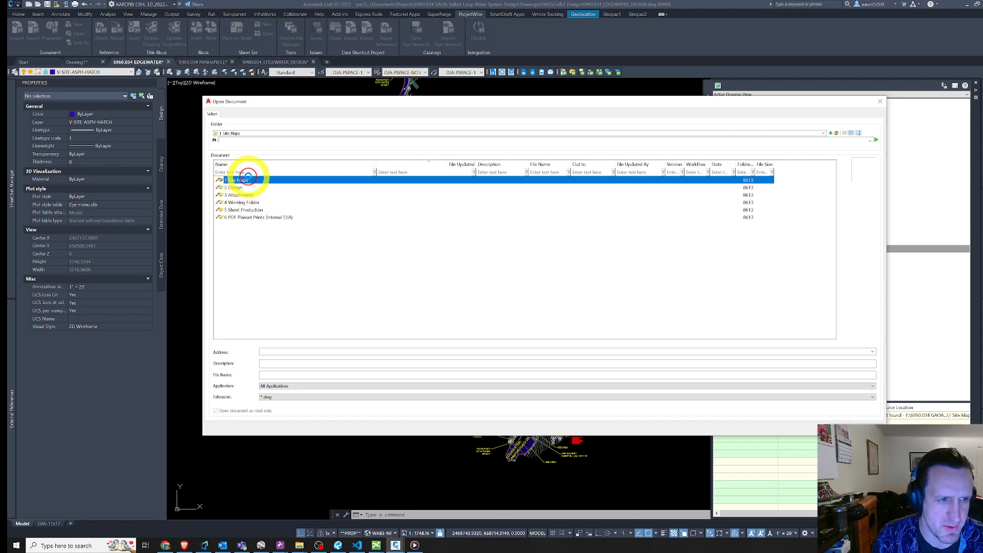
{"action": "left_click_drag", "start_coordinate": [299, 104], "coordinate": [140, 100]}
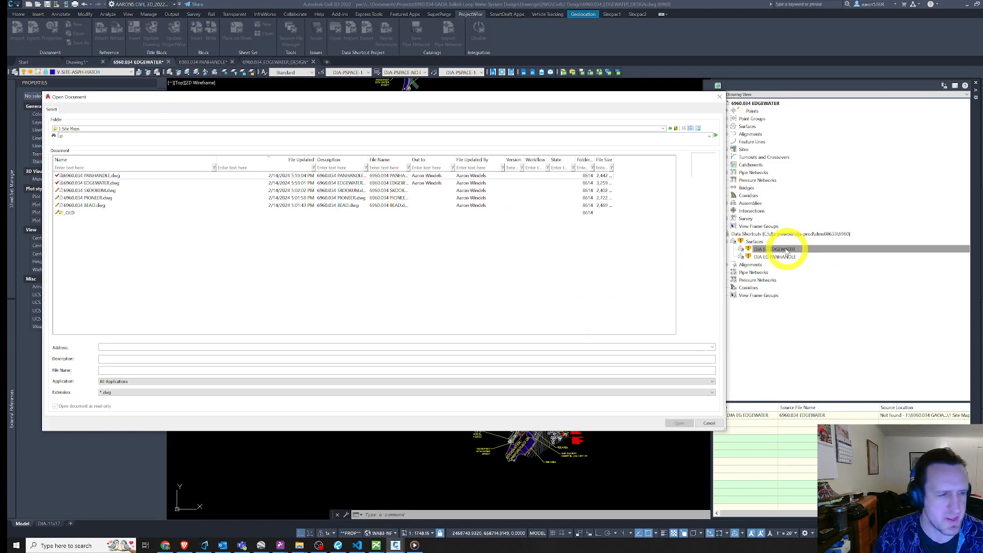
{"action": "left_click", "coordinate": [110, 183]}
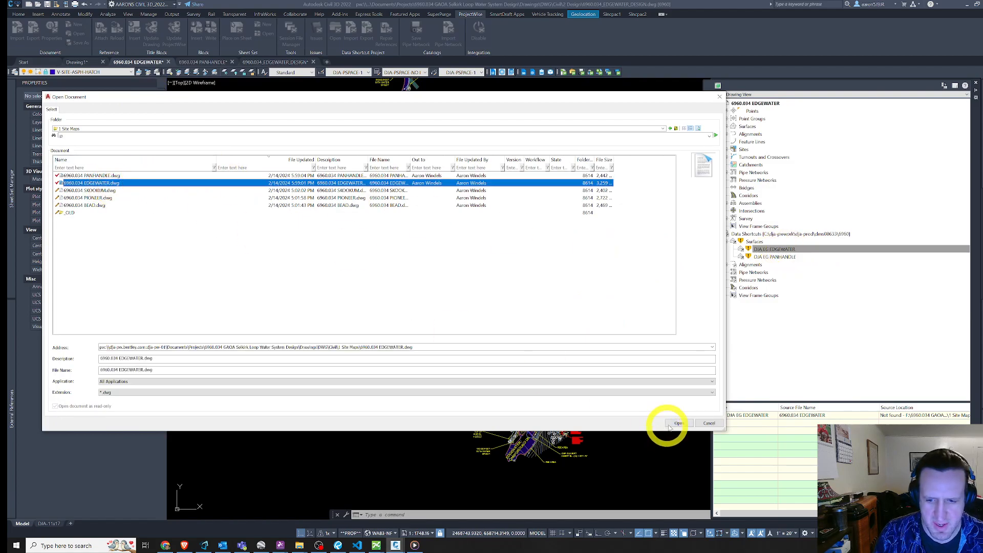
{"action": "left_click", "coordinate": [669, 425]}
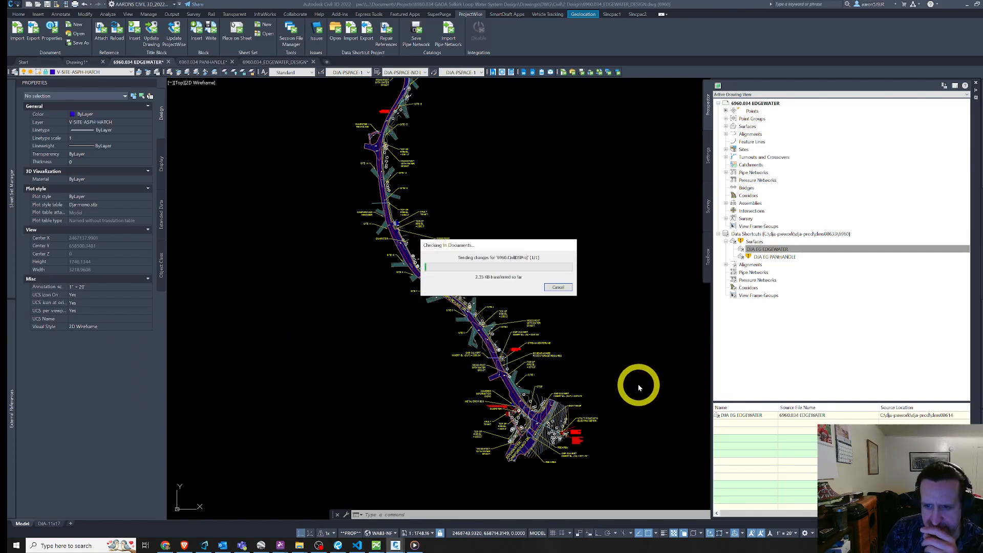
Repair the broken DJA EG PANHANDLE surface shortcut using 6960.034 PANHANDLE.dwg from the 1 Site Maps folder as its source.
{"action": "left_click", "coordinate": [767, 250]}
{"action": "left_click", "coordinate": [771, 258]}
{"action": "right_click", "coordinate": [771, 260]}
{"action": "left_click", "coordinate": [803, 265]}
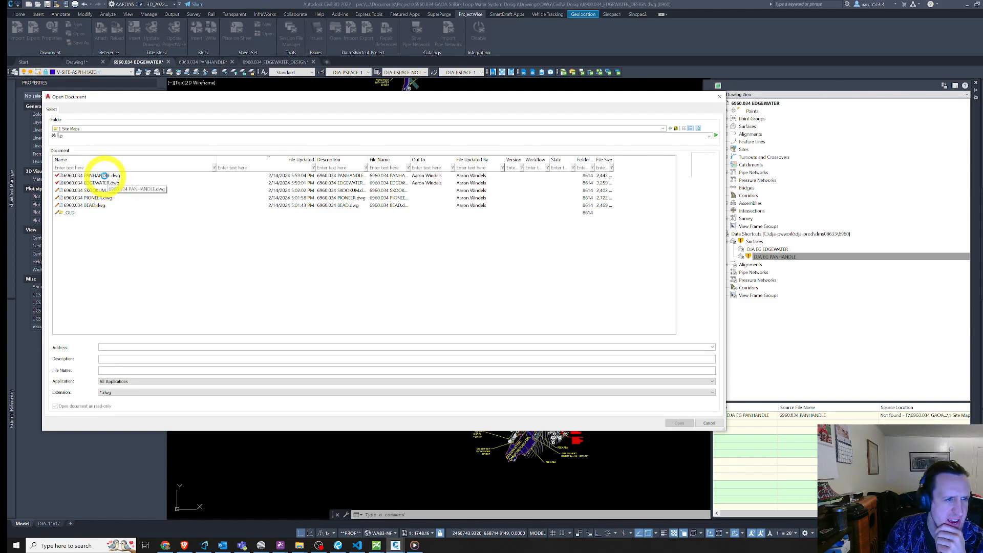
{"action": "left_click", "coordinate": [104, 177]}
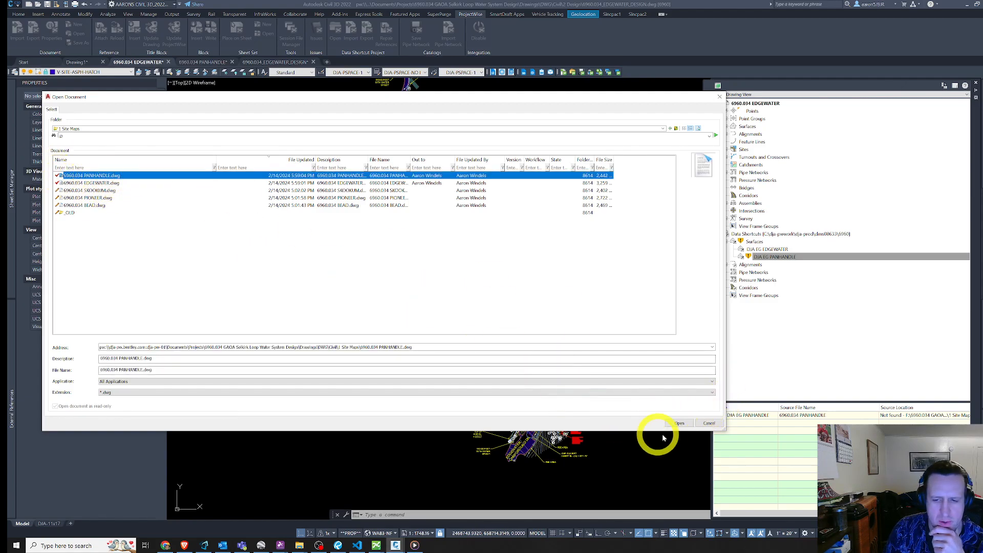
{"action": "left_click", "coordinate": [678, 423]}
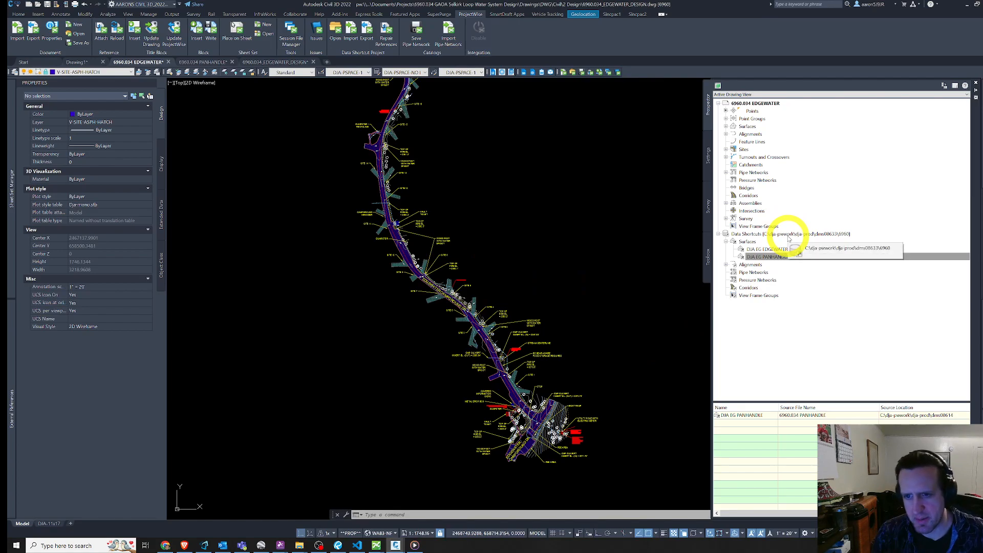
Expand the EDGEWATER drawing's surfaces and check the commands available for the repaired EDGEWATER and PANHANDLE surface shortcuts.
{"action": "left_click", "coordinate": [789, 237]}
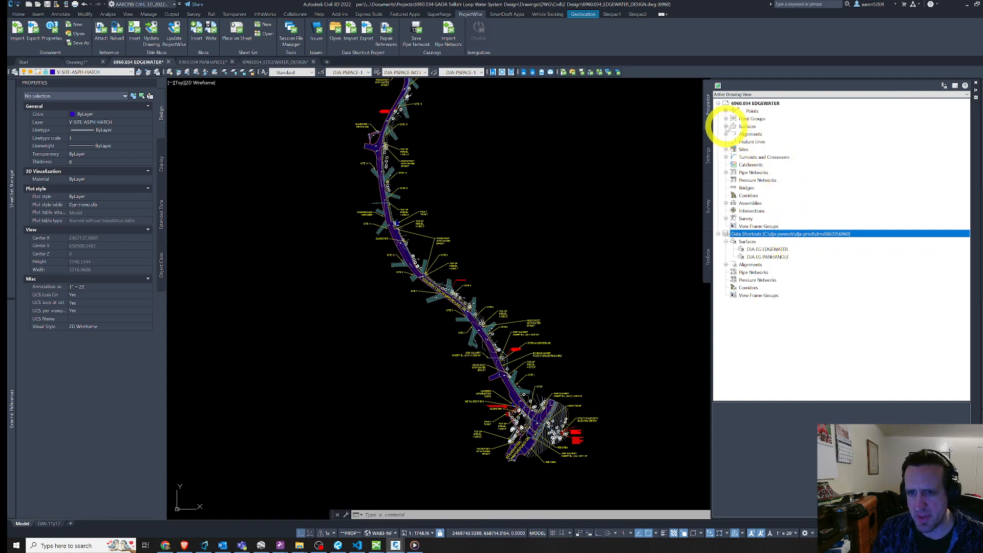
{"action": "left_click", "coordinate": [726, 127]}
{"action": "right_click", "coordinate": [795, 257]}
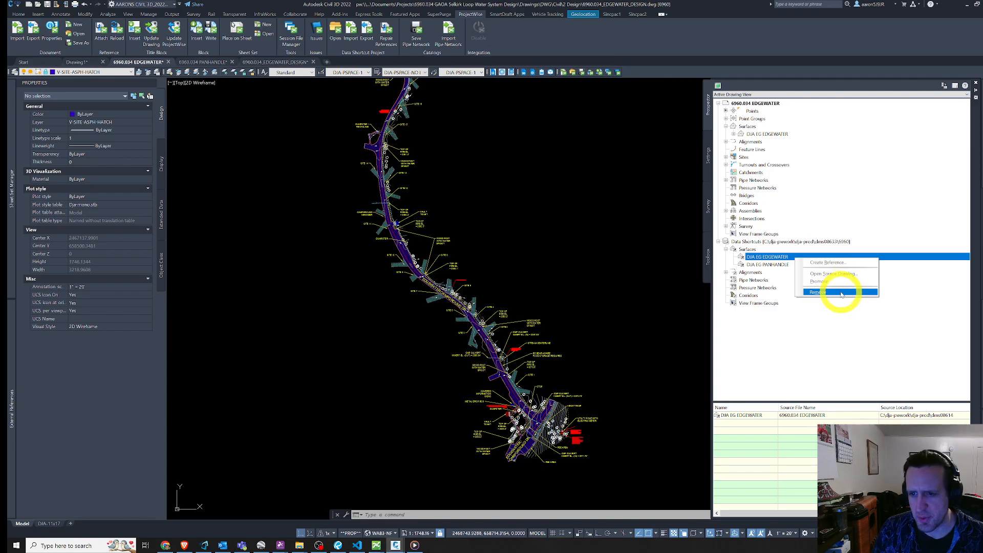
{"action": "right_click", "coordinate": [771, 264]}
{"action": "left_click", "coordinate": [820, 296]}
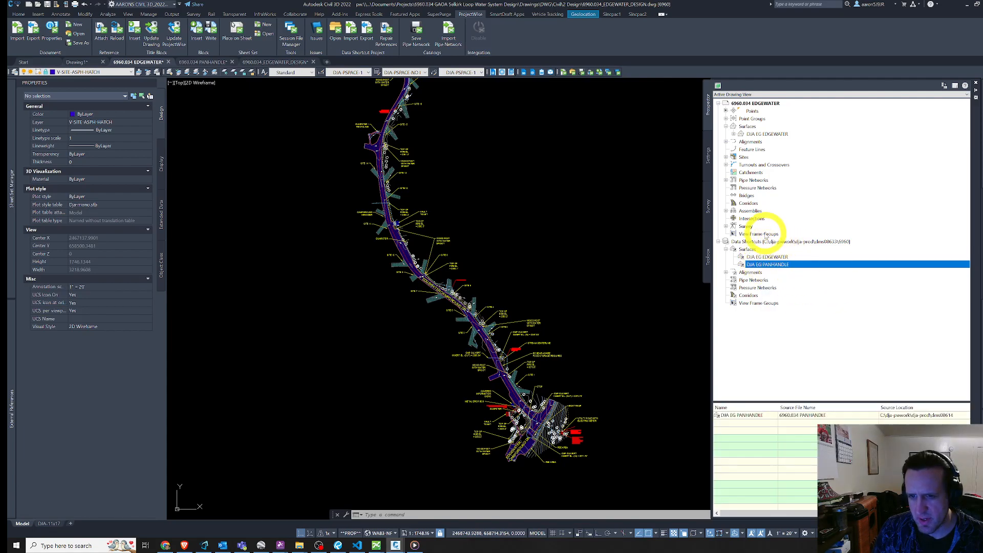
Try again to create data shortcuts from the EDGEWATER drawing in the 6960 data shortcut project.
{"action": "right_click", "coordinate": [769, 242]}
{"action": "left_click", "coordinate": [807, 248]}
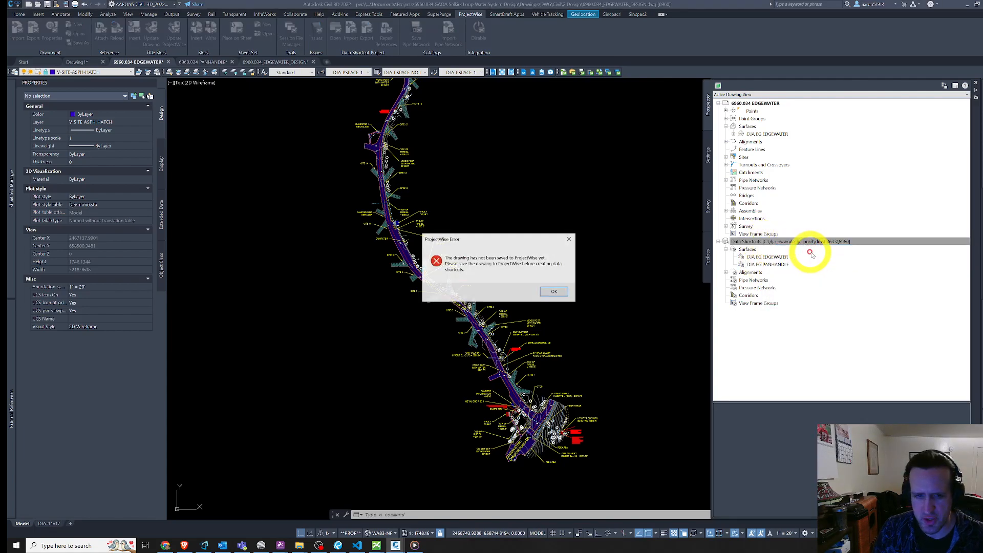
{"action": "left_click", "coordinate": [553, 292]}
{"action": "left_click", "coordinate": [687, 291]}
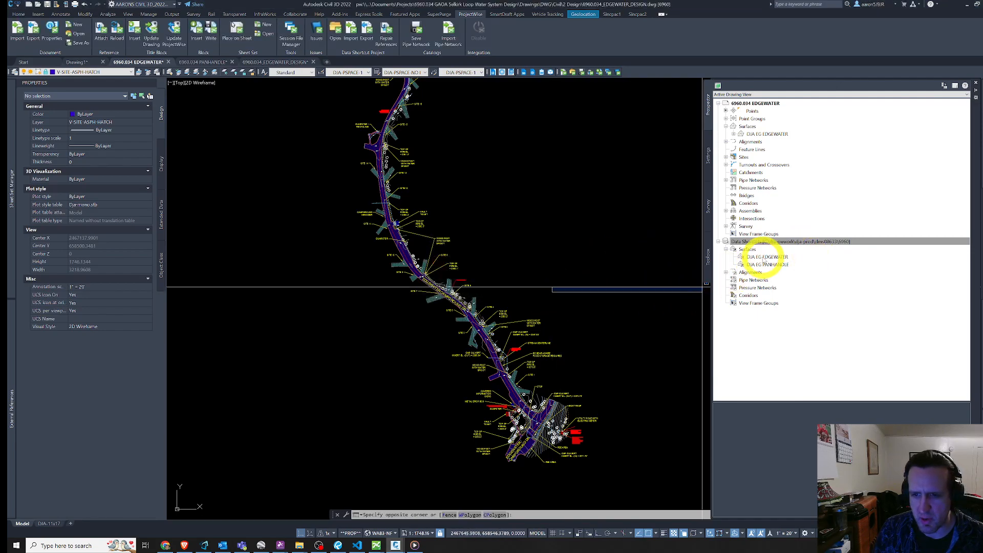
Remove the DJA EG EDGEWATER surface shortcut from the 6960 data shortcut project.
{"action": "left_click", "coordinate": [765, 258]}
{"action": "right_click", "coordinate": [767, 259]}
{"action": "left_click", "coordinate": [794, 296]}
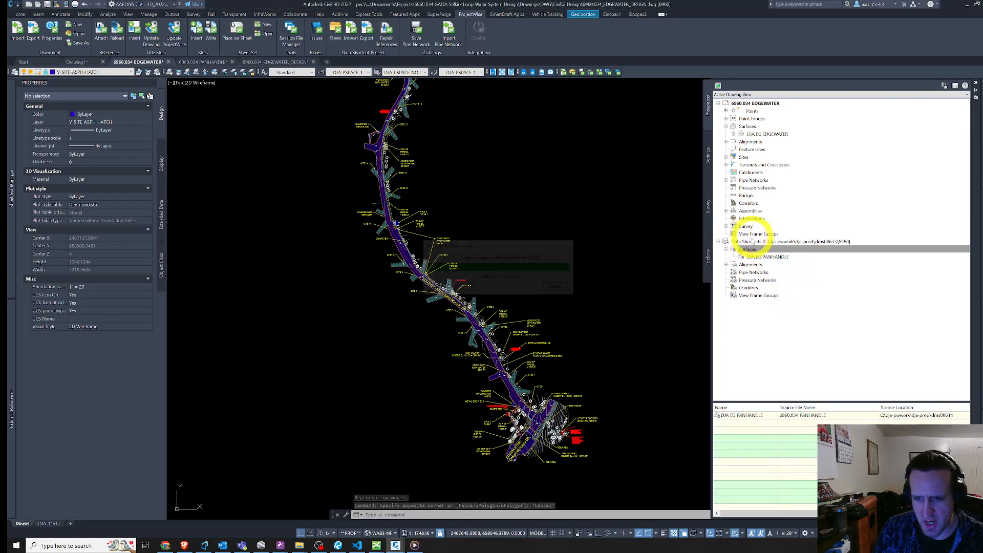
Try to create data shortcuts from the EDGEWATER drawing with its DJA EG EDGEWATER shortcut removed from the 6960 project.
{"action": "right_click", "coordinate": [752, 240]}
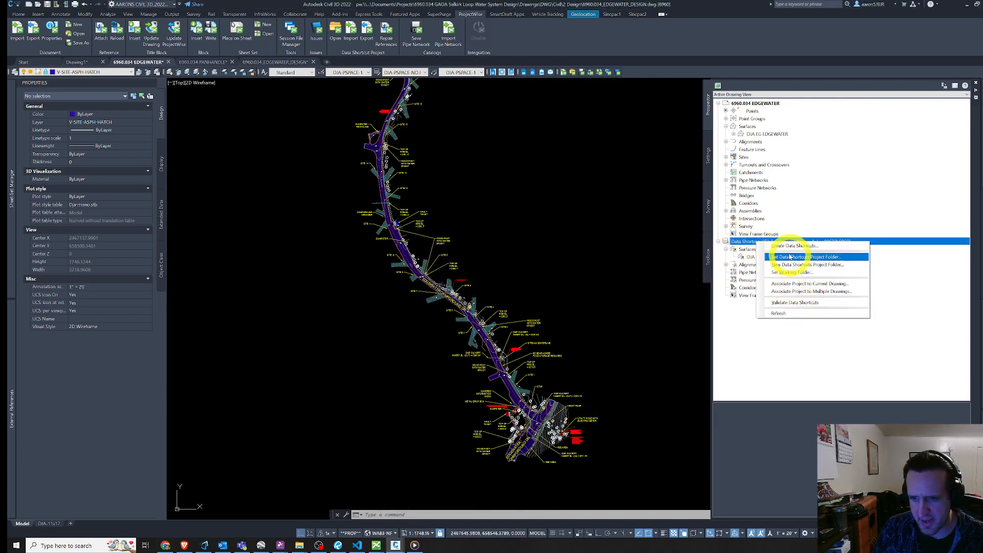
{"action": "left_click", "coordinate": [787, 246]}
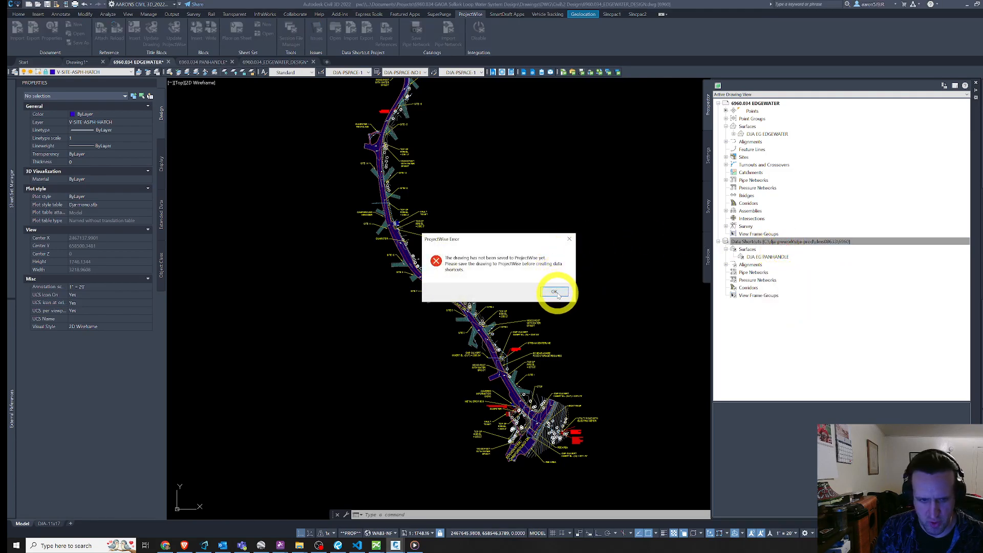
{"action": "left_click", "coordinate": [555, 292]}
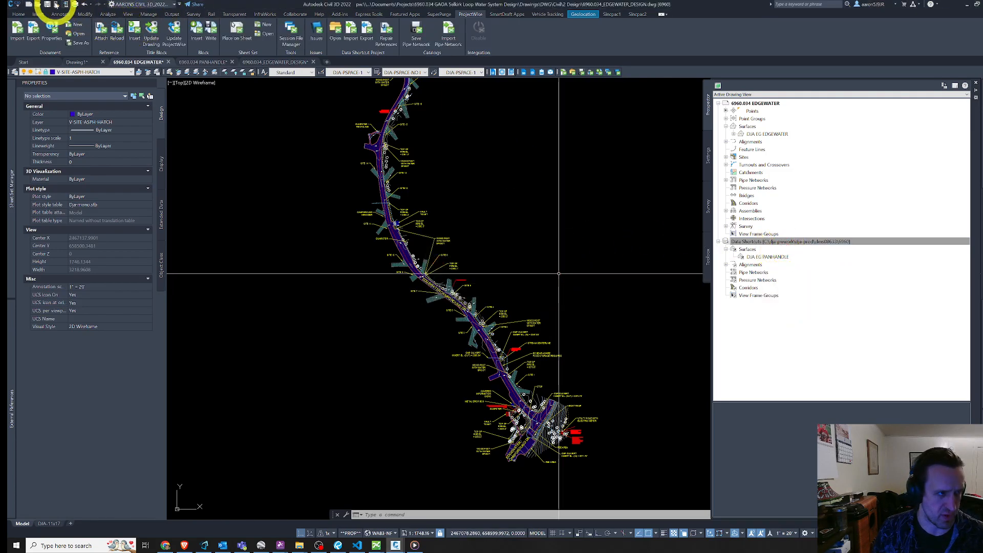
Save the EDGEWATER drawing and retry creating data shortcuts from it.
{"action": "left_click", "coordinate": [47, 4]}
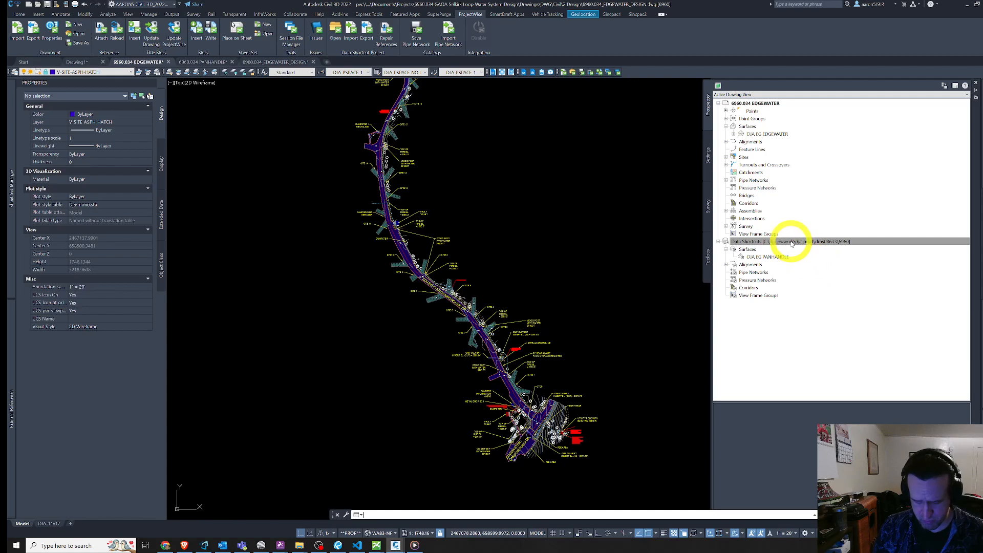
{"action": "right_click", "coordinate": [792, 243]}
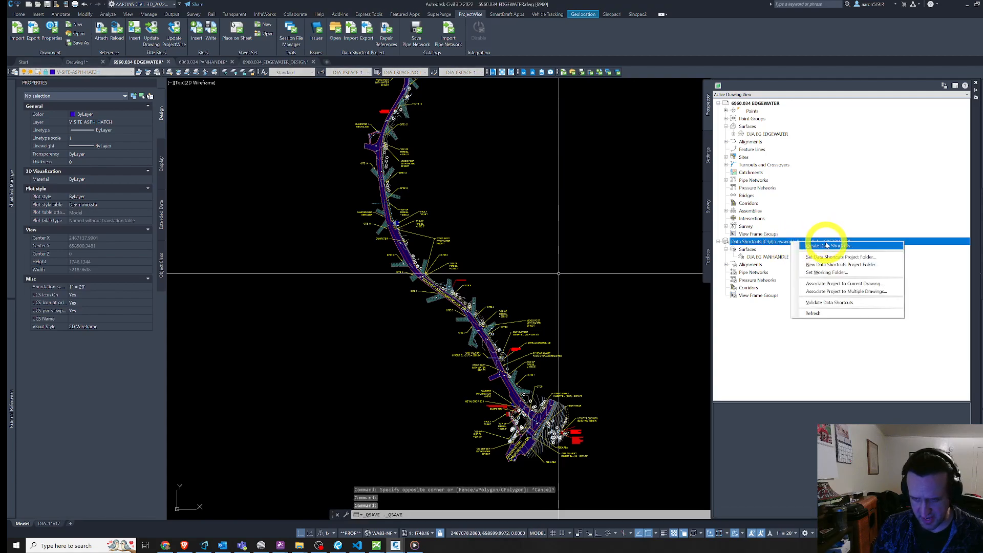
{"action": "left_click", "coordinate": [833, 247]}
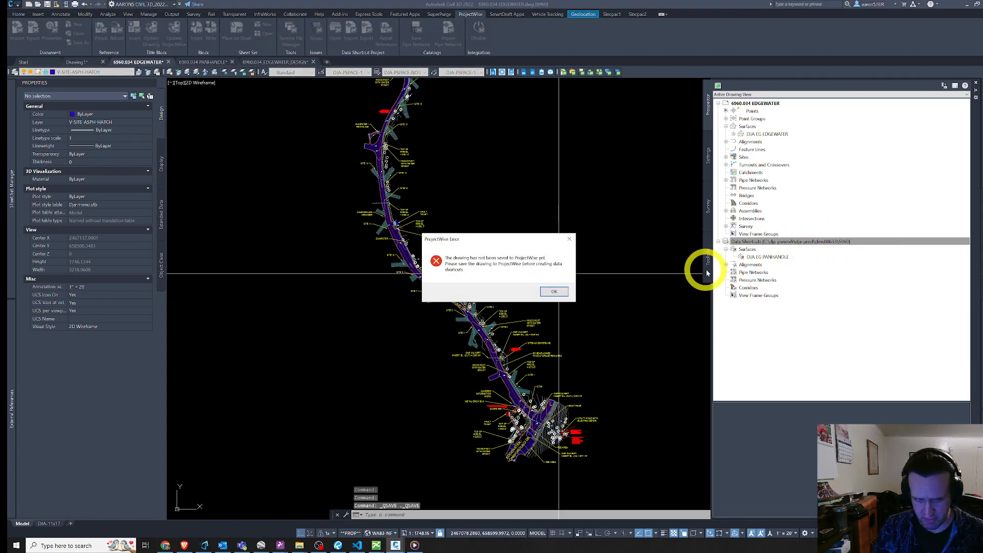
{"action": "key", "text": "Escape"}
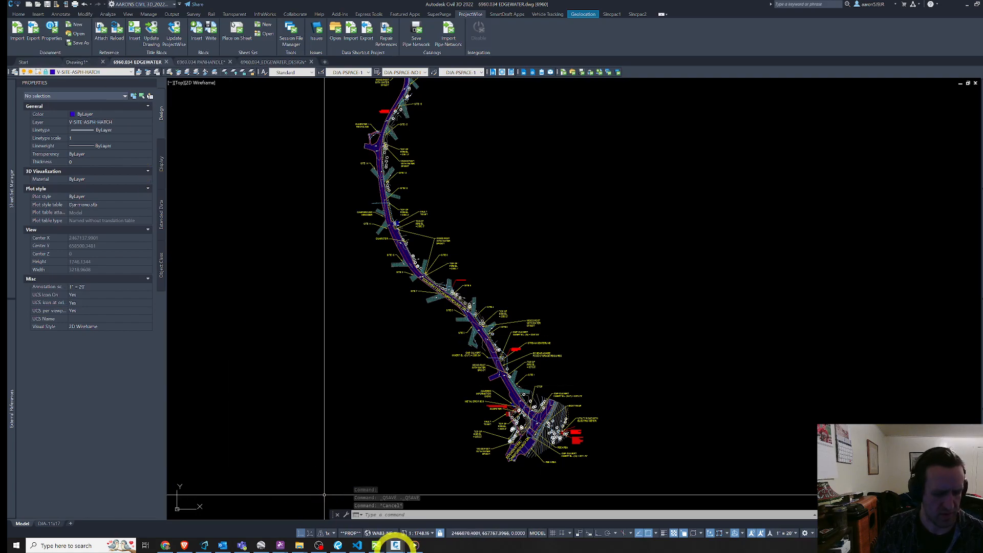
Switch to ProjectWise Explorer and update the server copy of 6960.034 EDGEWATER.dwg in the 1 Site Maps folder, without a comment.
{"action": "mouse_move", "coordinate": [378, 541]}
{"action": "left_click", "coordinate": [347, 518]}
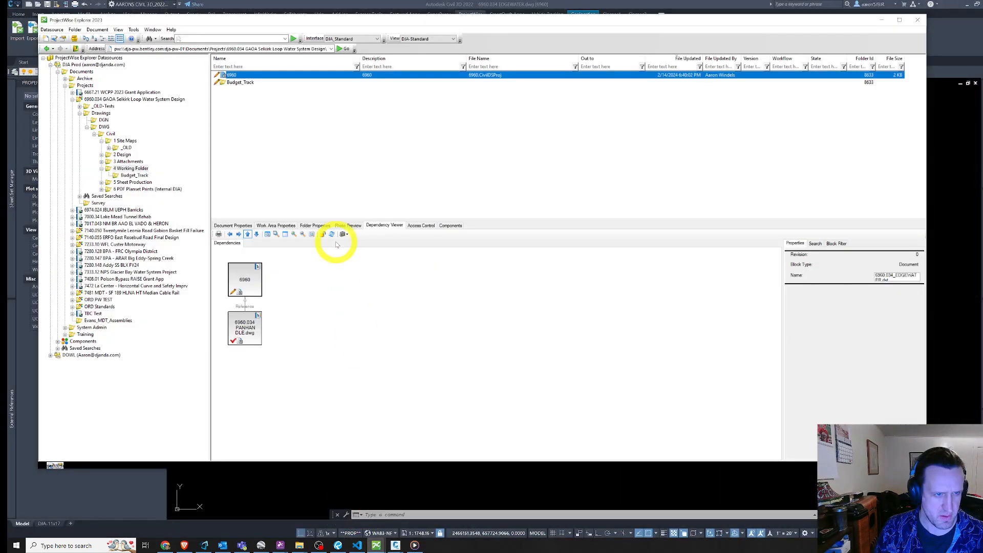
{"action": "left_click", "coordinate": [298, 119]}
{"action": "key", "text": "BackSpace"}
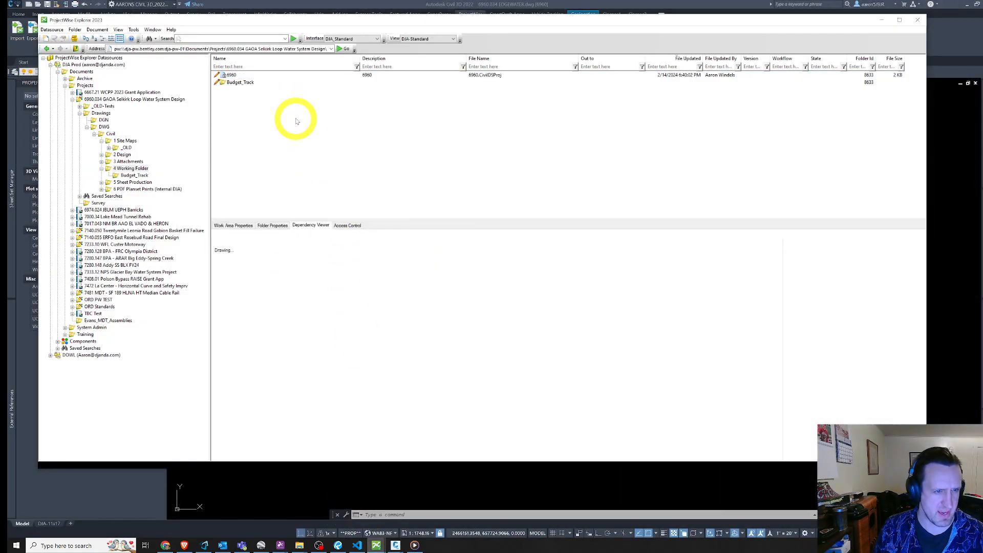
{"action": "double_click", "coordinate": [240, 75]}
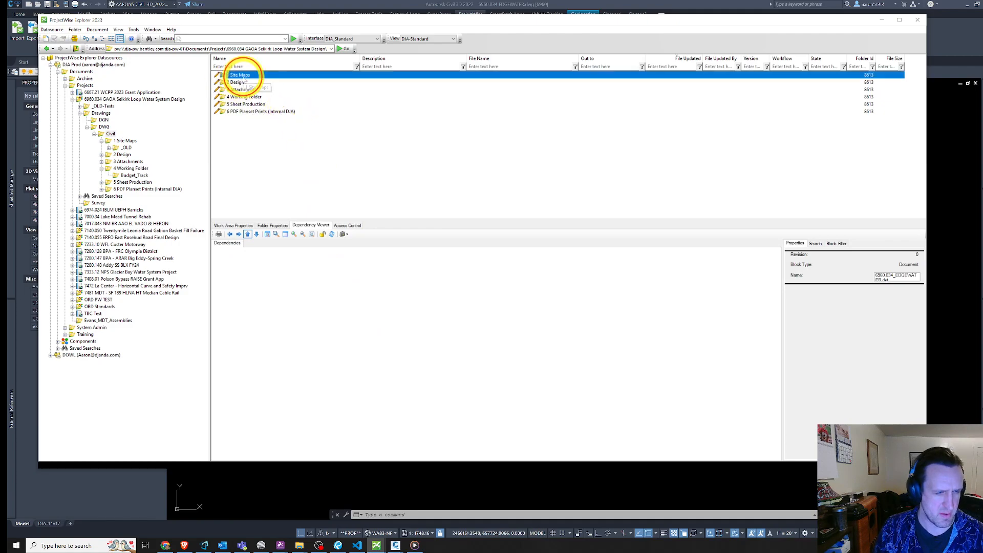
{"action": "left_click_drag", "start_coordinate": [281, 29], "coordinate": [253, 45]}
{"action": "right_click", "coordinate": [222, 100]}
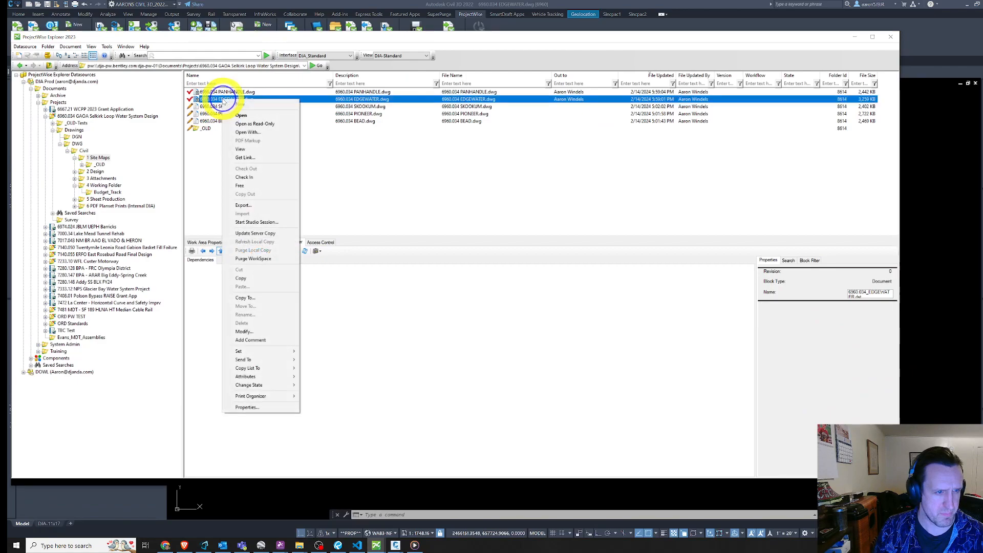
{"action": "left_click", "coordinate": [276, 235]}
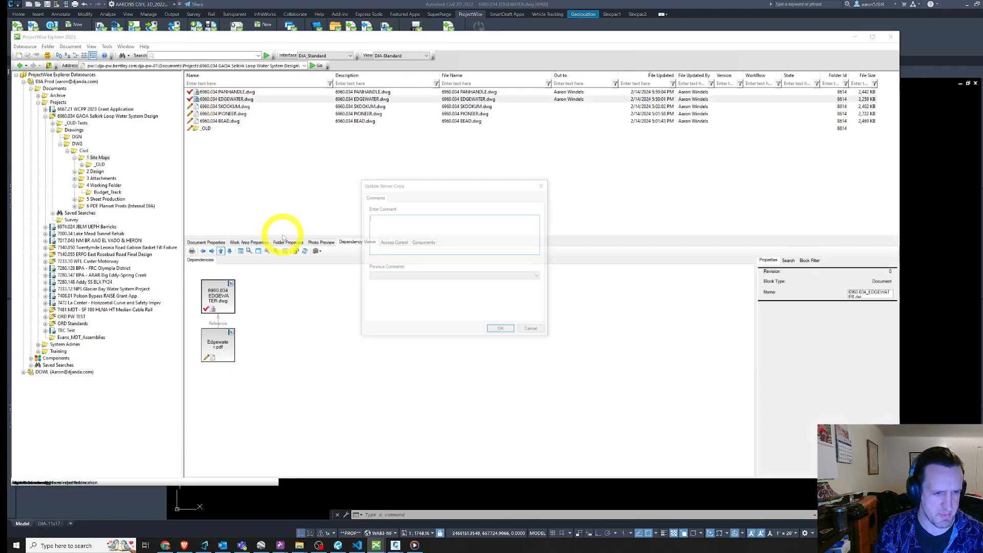
{"action": "left_click", "coordinate": [495, 332]}
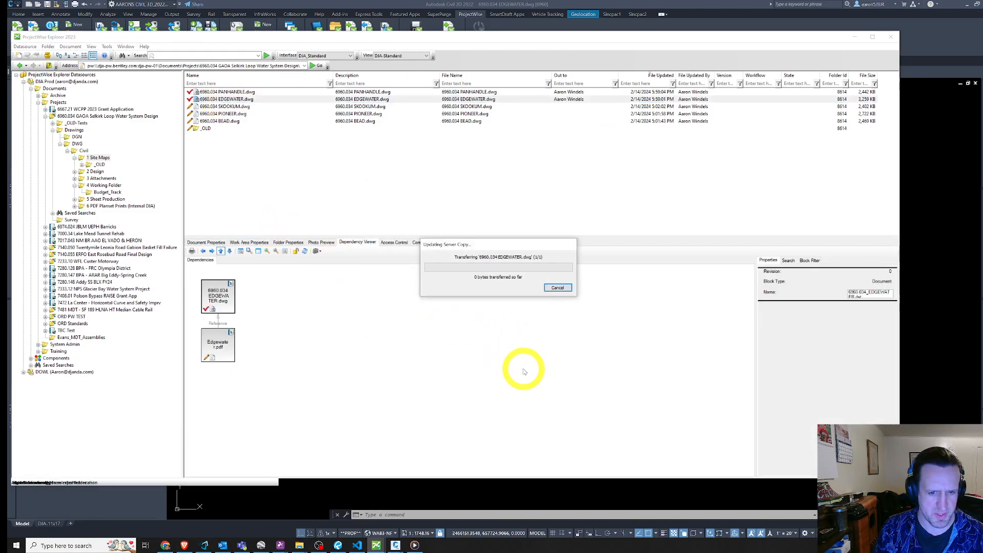
Return to Civil 3D and try creating the EDGEWATER drawing's data shortcuts against the updated server copy.
{"action": "left_click", "coordinate": [502, 491]}
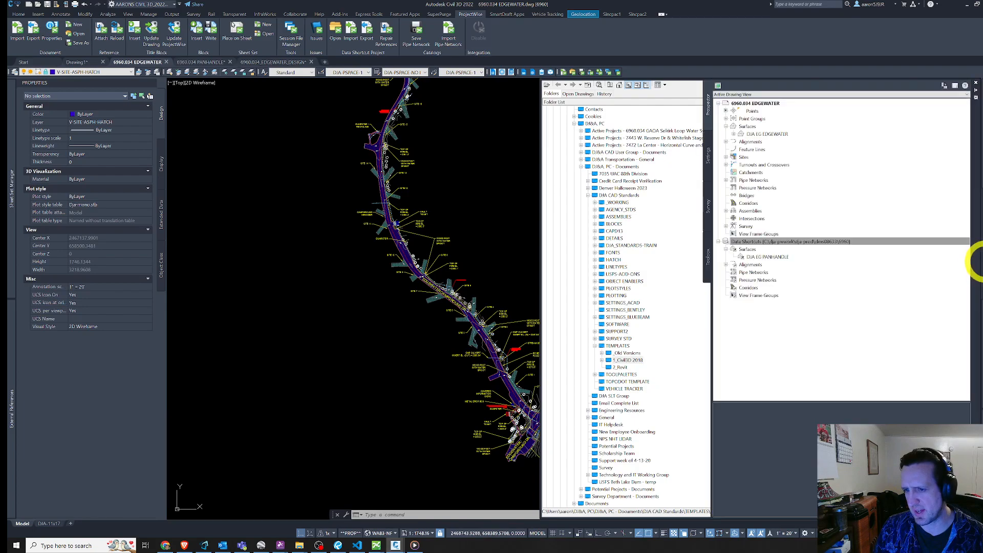
{"action": "left_click", "coordinate": [752, 243]}
{"action": "right_click", "coordinate": [752, 241]}
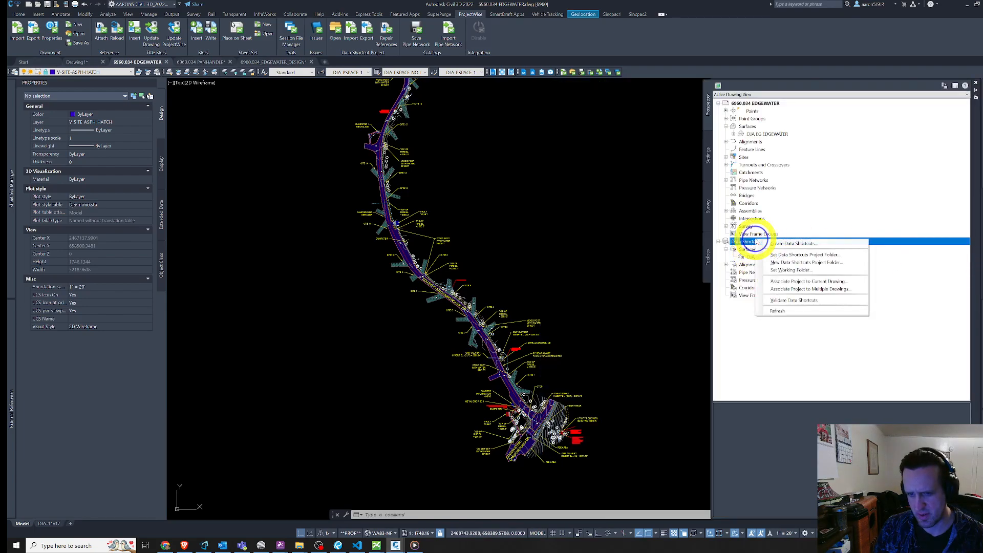
{"action": "left_click", "coordinate": [790, 251]}
{"action": "key", "text": "Escape"}
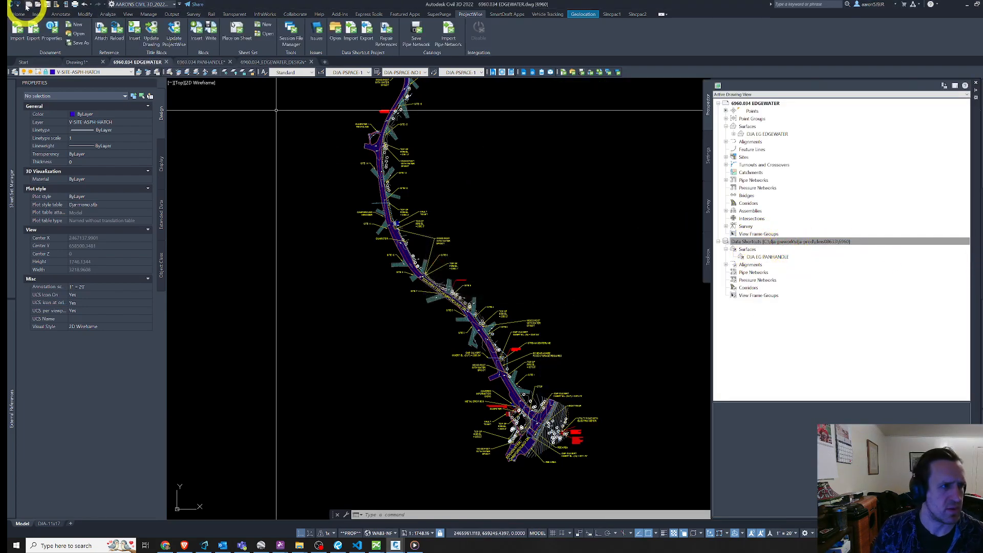
Save the EDGEWATER drawing once more and attempt data shortcut creation in the 6960 project again.
{"action": "left_click", "coordinate": [47, 4]}
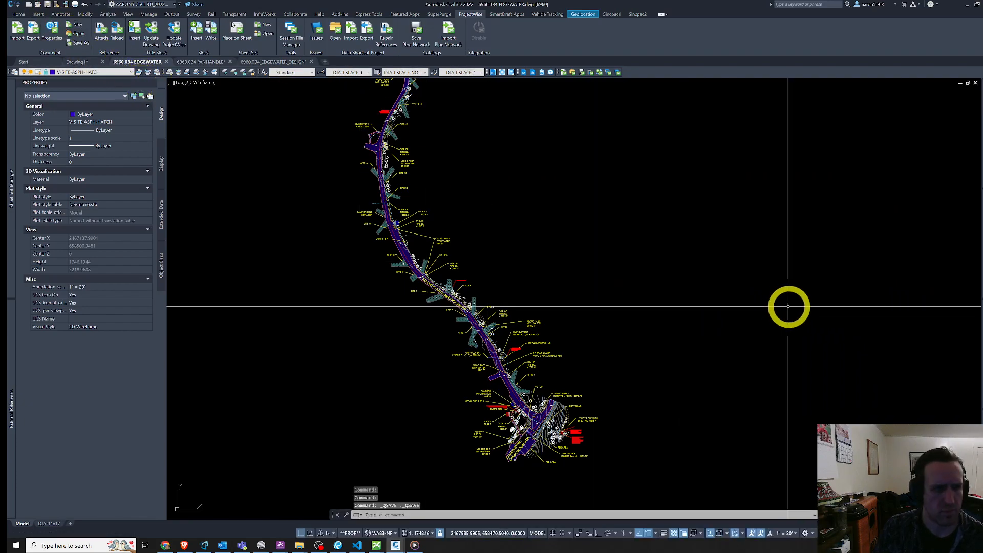
{"action": "mouse_move", "coordinate": [978, 312]}
{"action": "mouse_move", "coordinate": [977, 272]}
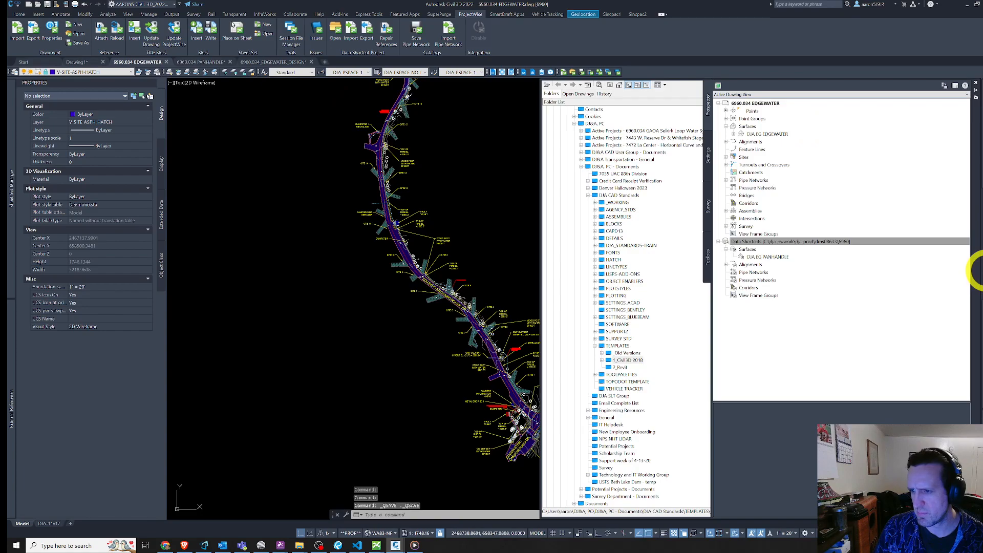
{"action": "left_click", "coordinate": [828, 241]}
{"action": "right_click", "coordinate": [817, 241]}
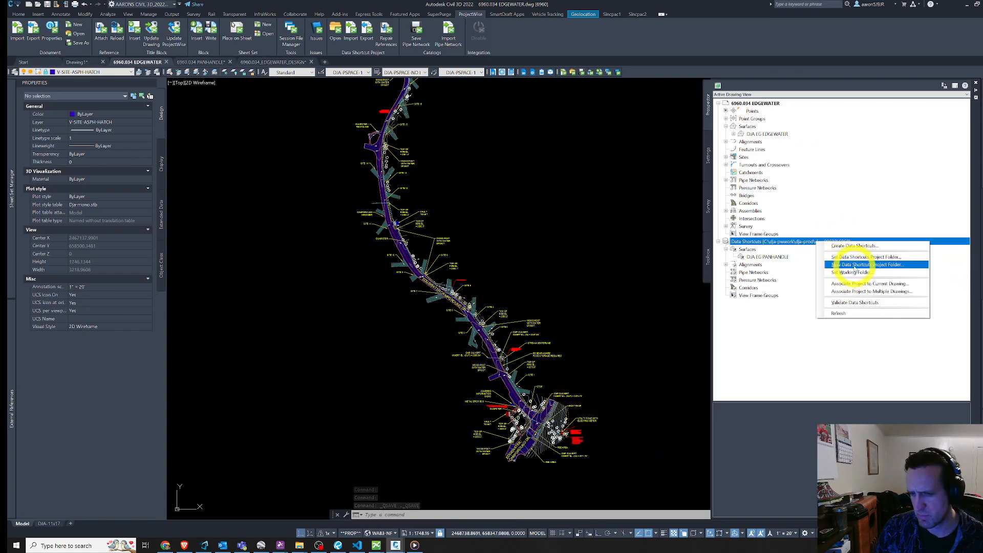
{"action": "left_click", "coordinate": [853, 246]}
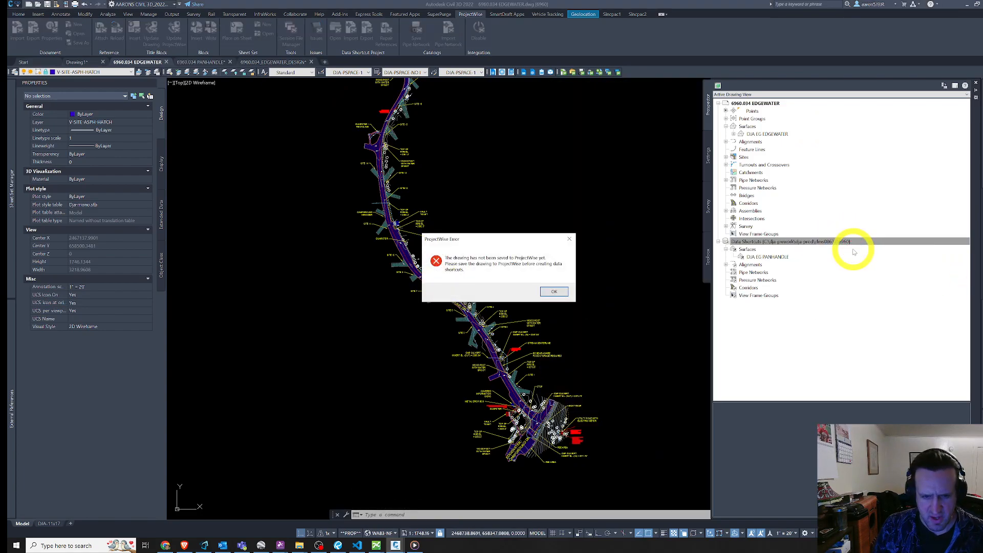
{"action": "key", "text": "Return"}
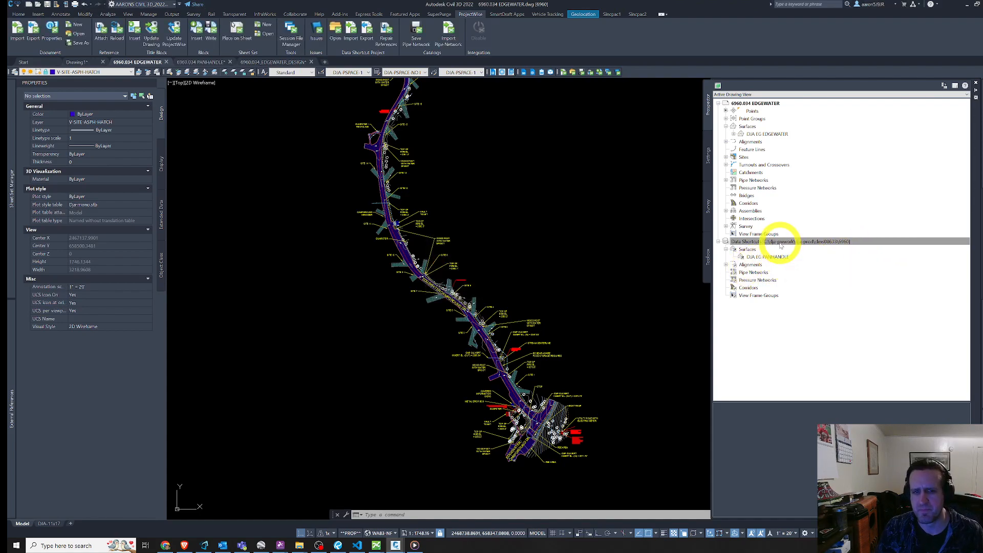
Set the data shortcuts working folder to 4 Working Folder in the 6960.034 project's Civil drawings folder.
{"action": "right_click", "coordinate": [781, 246]}
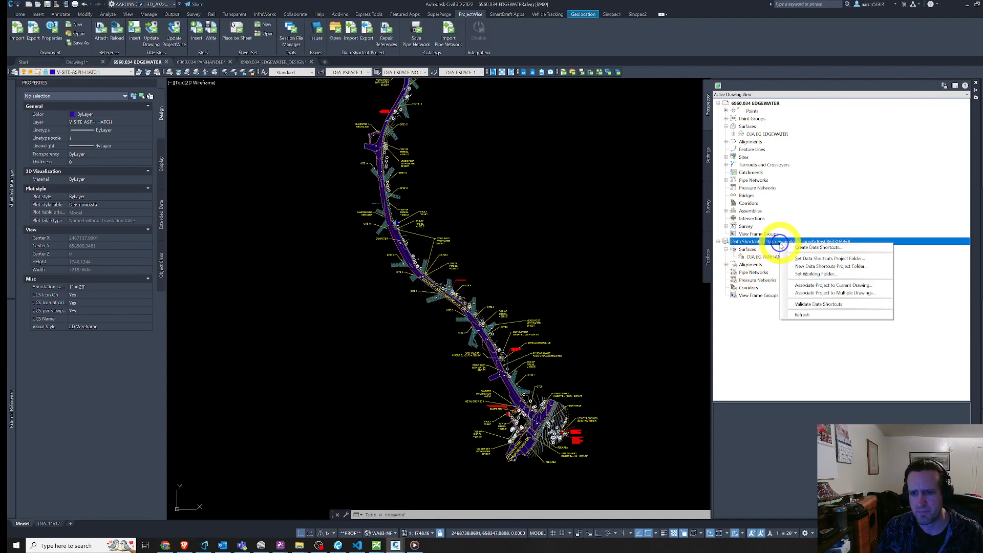
{"action": "left_click", "coordinate": [835, 271]}
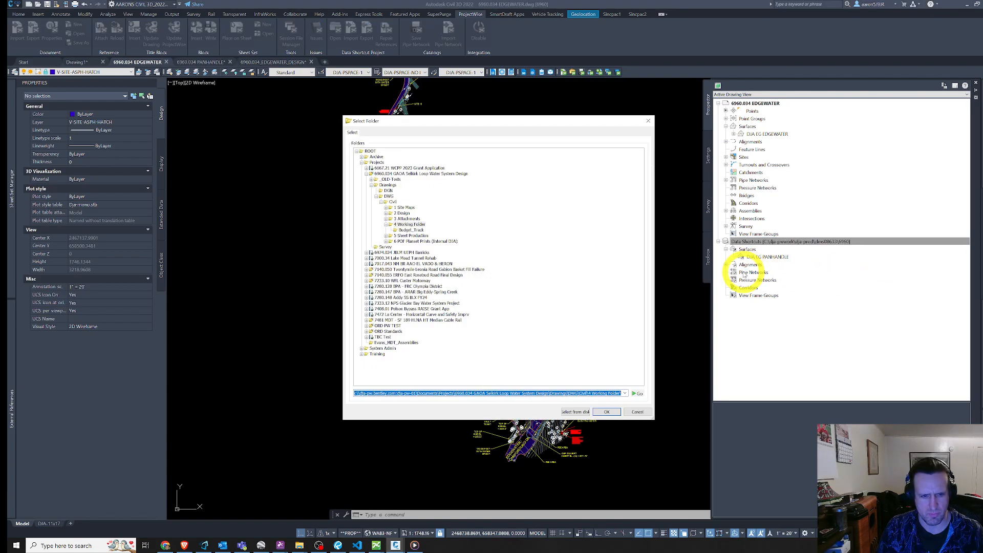
{"action": "left_click", "coordinate": [409, 224]}
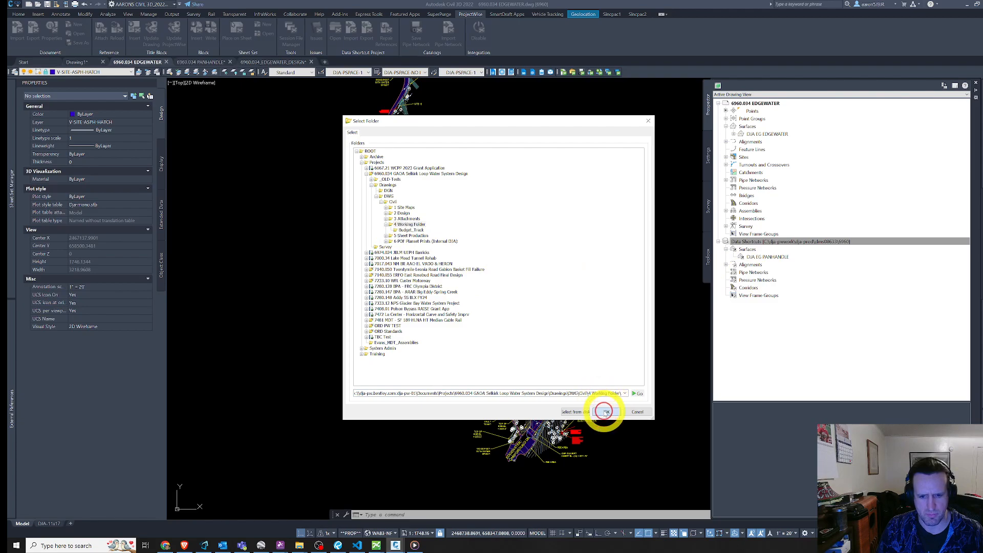
{"action": "left_click", "coordinate": [605, 412]}
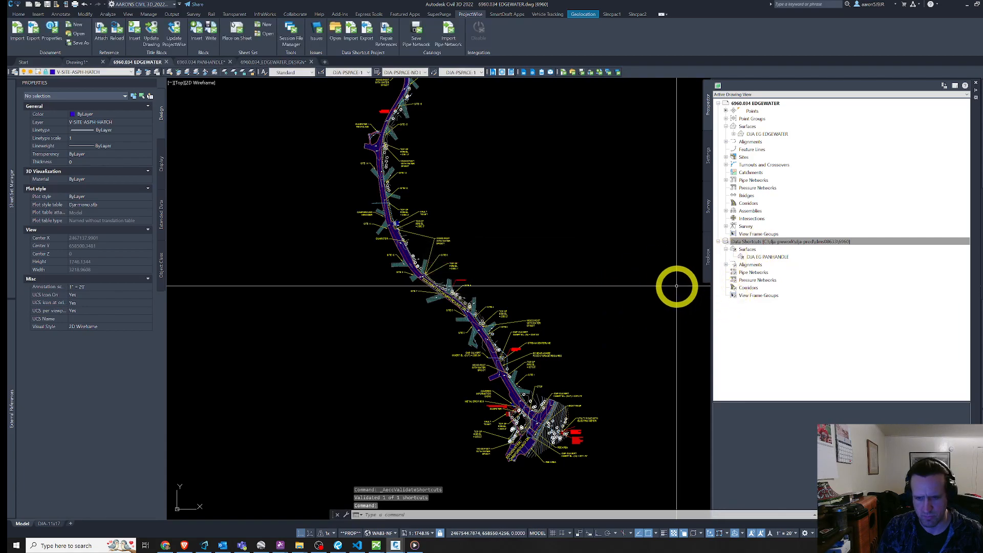
{"action": "scroll", "coordinate": [677, 286], "scroll_direction": "down", "scroll_amount": 2}
{"action": "key", "text": "Escape"}
{"action": "key", "text": "Caps_Lock"}
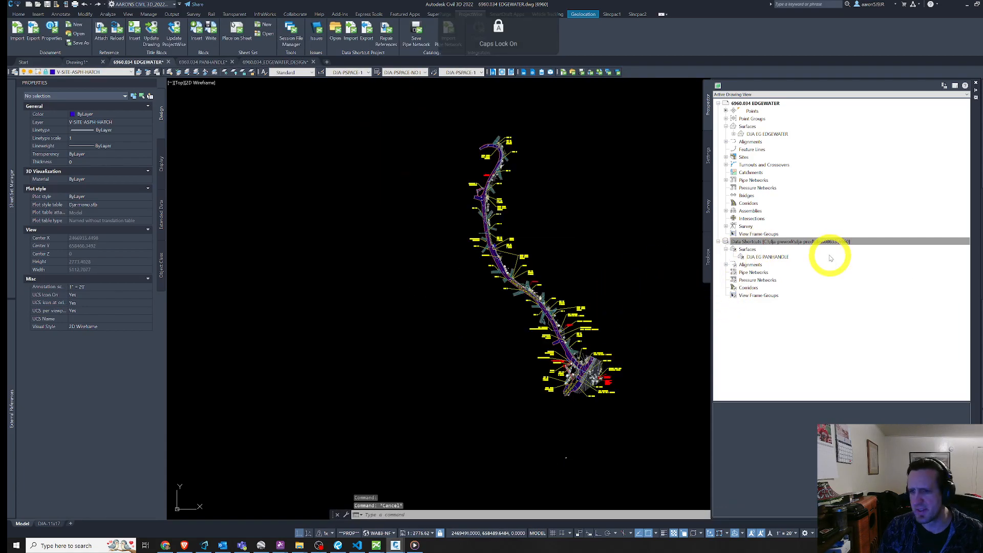
Set the data shortcuts working folder to the 6960.034 GAOA Selkirk Loop Water System Design project folder.
{"action": "right_click", "coordinate": [811, 247]}
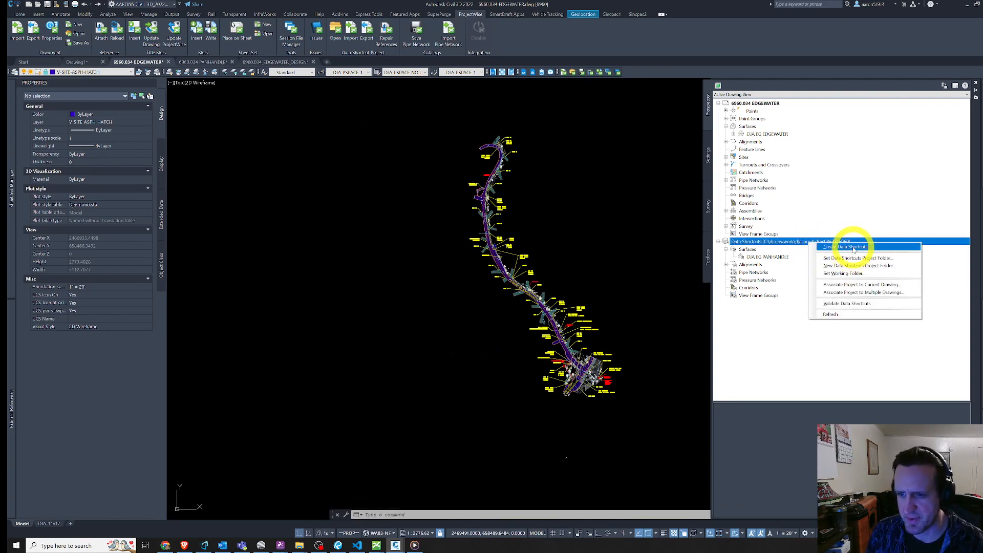
{"action": "left_click", "coordinate": [885, 274]}
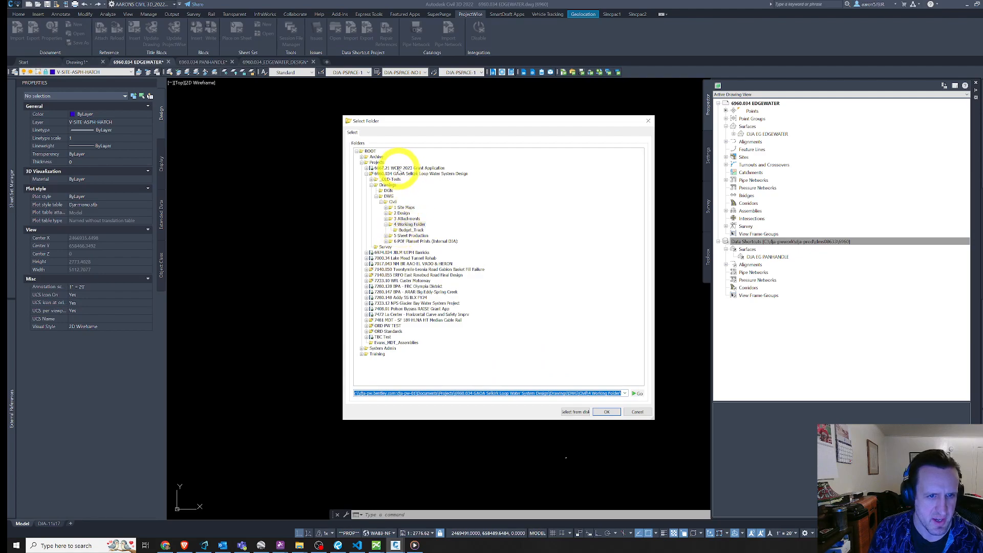
{"action": "left_click", "coordinate": [392, 174]}
{"action": "left_click", "coordinate": [606, 412]}
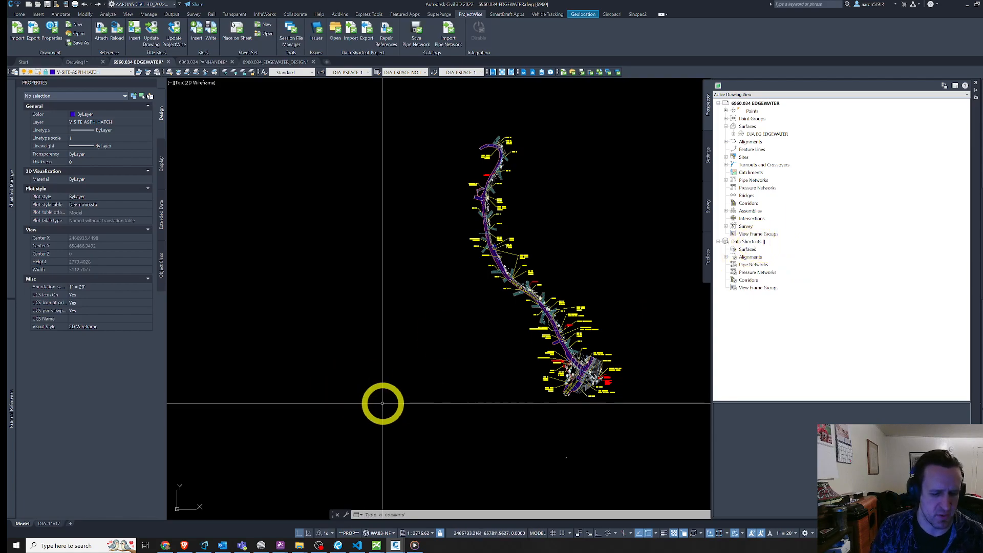
Switch to ProjectWise Explorer and delete the 6960 data shortcut project document (6960.CivilDSProj) from 4 Working Folder.
{"action": "mouse_move", "coordinate": [299, 547]}
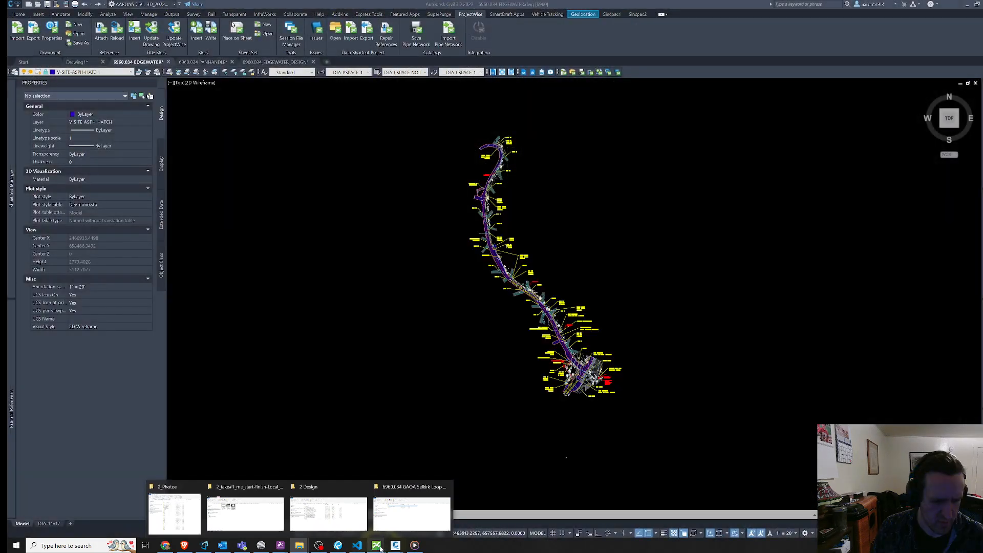
{"action": "mouse_move", "coordinate": [377, 547]}
{"action": "left_click", "coordinate": [339, 514]}
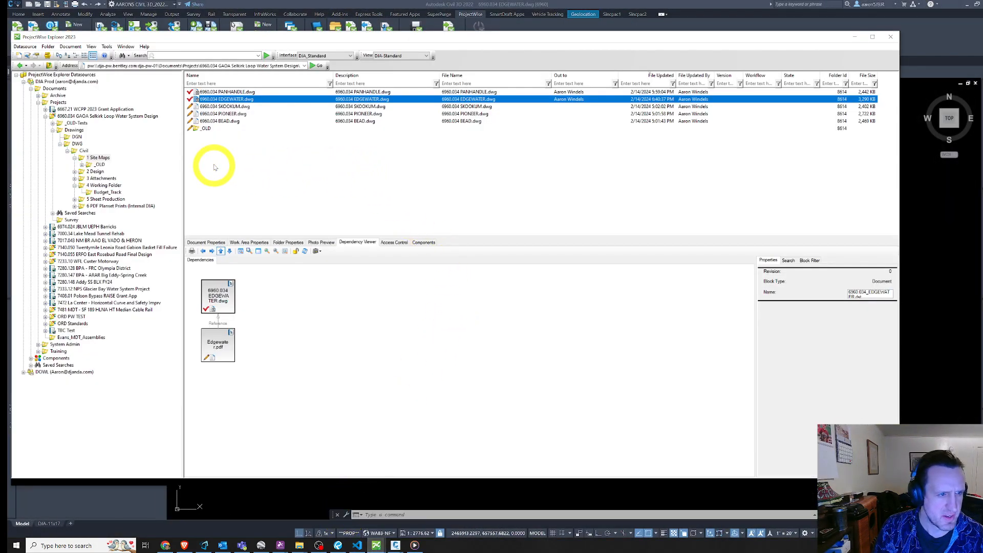
{"action": "left_click", "coordinate": [106, 187]}
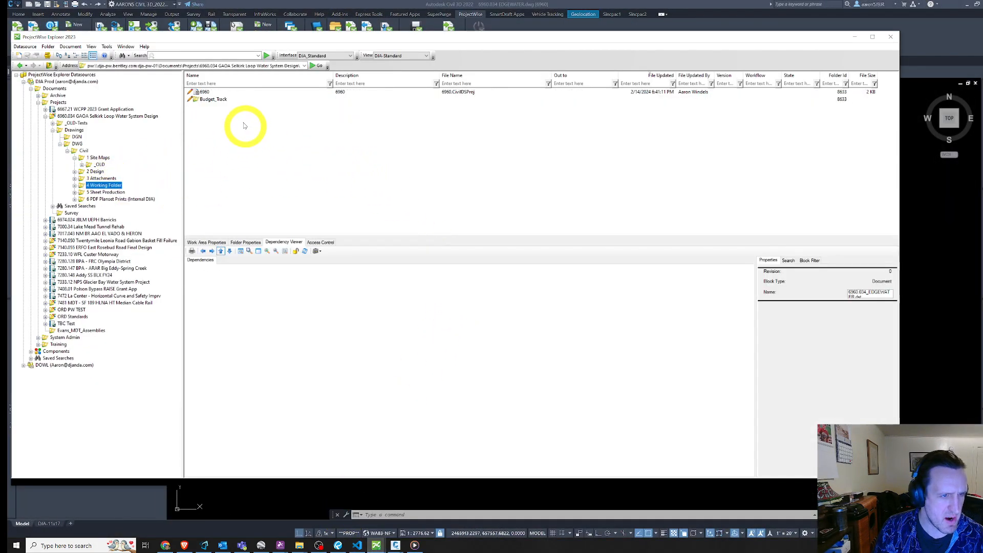
{"action": "left_click", "coordinate": [203, 93]}
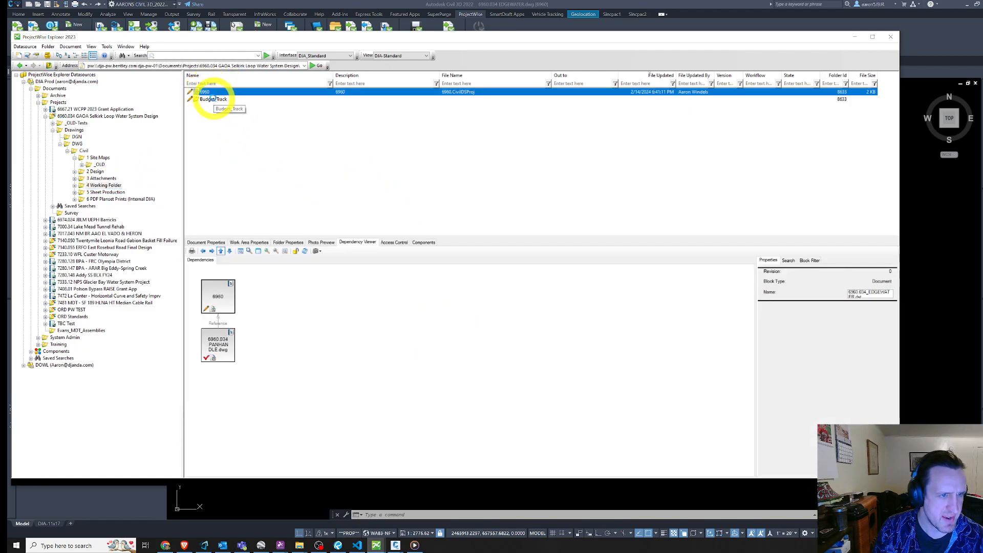
{"action": "key", "text": "Delete"}
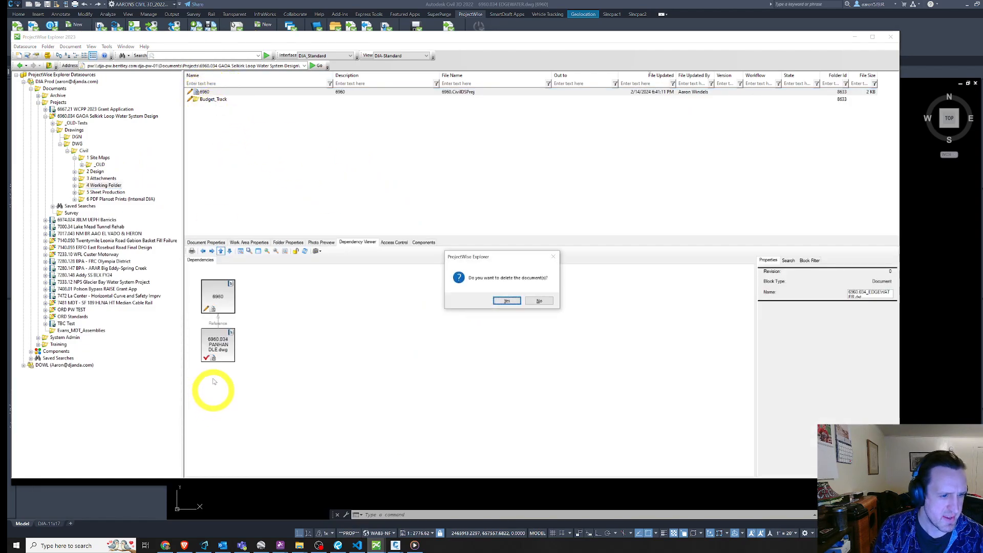
{"action": "left_click", "coordinate": [506, 302]}
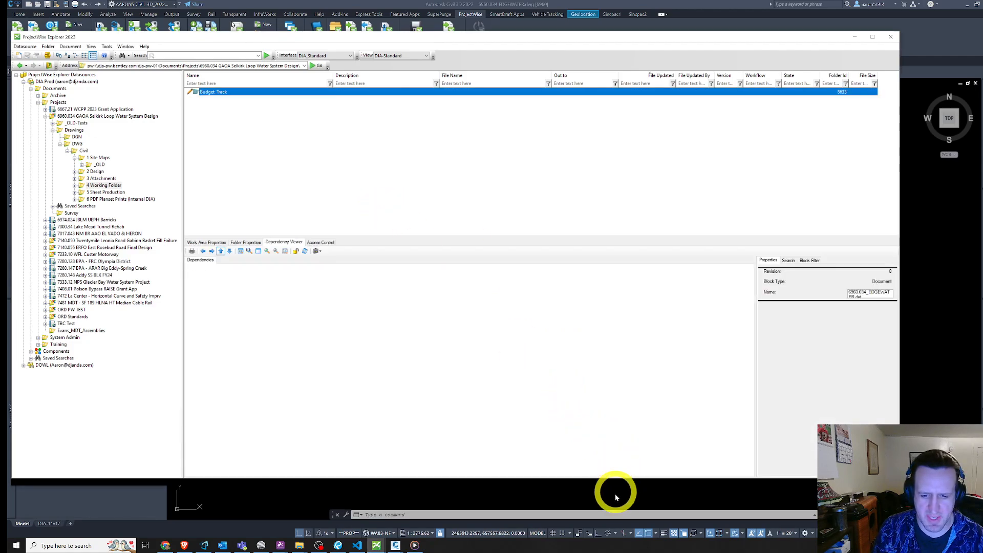
Switch to Civil 3D and start a data shortcut project import from 4 Working Folder under 6960.034 GAOA Selkirk Loop Water System Design on the Projects drive.
{"action": "left_click", "coordinate": [616, 492]}
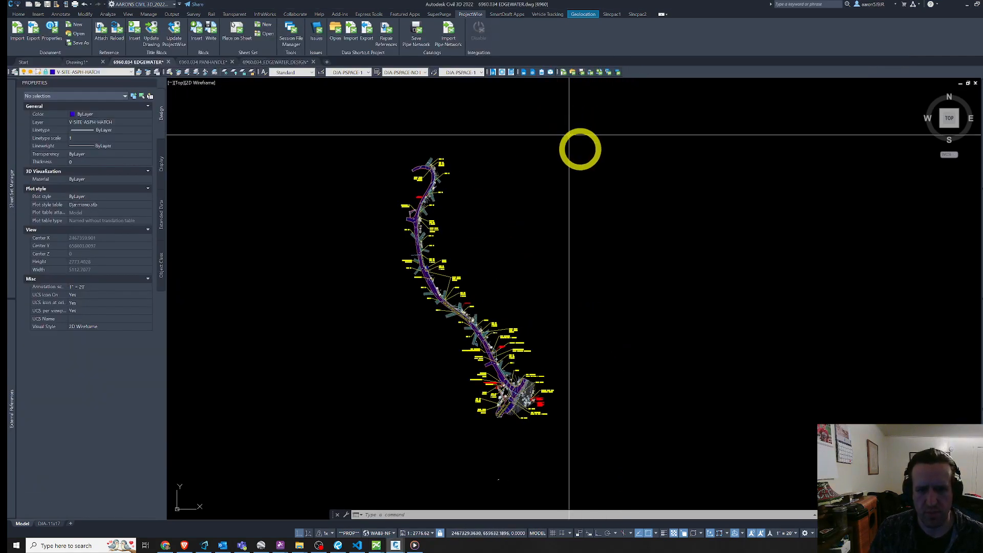
{"action": "left_click_drag", "start_coordinate": [672, 175], "coordinate": [621, 176]}
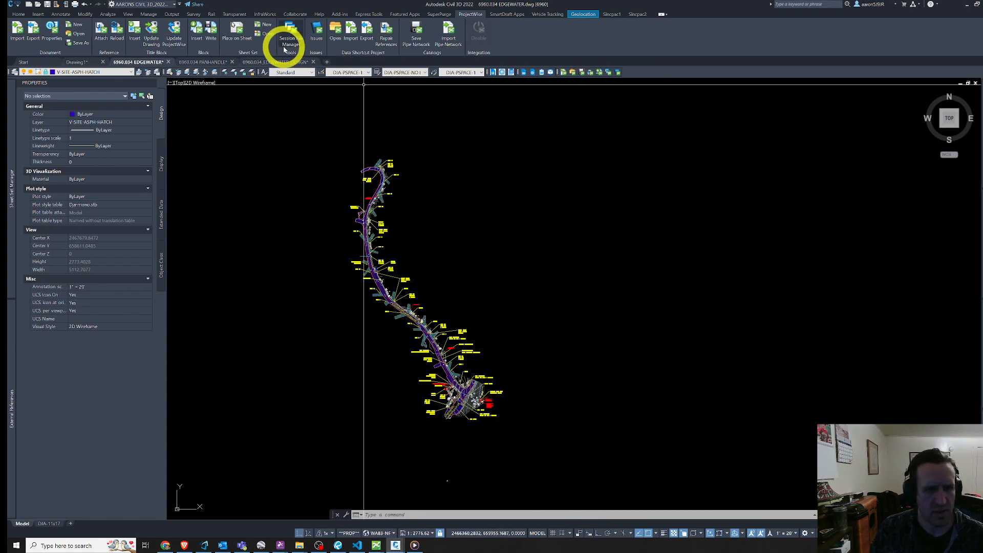
{"action": "left_click", "coordinate": [352, 38]}
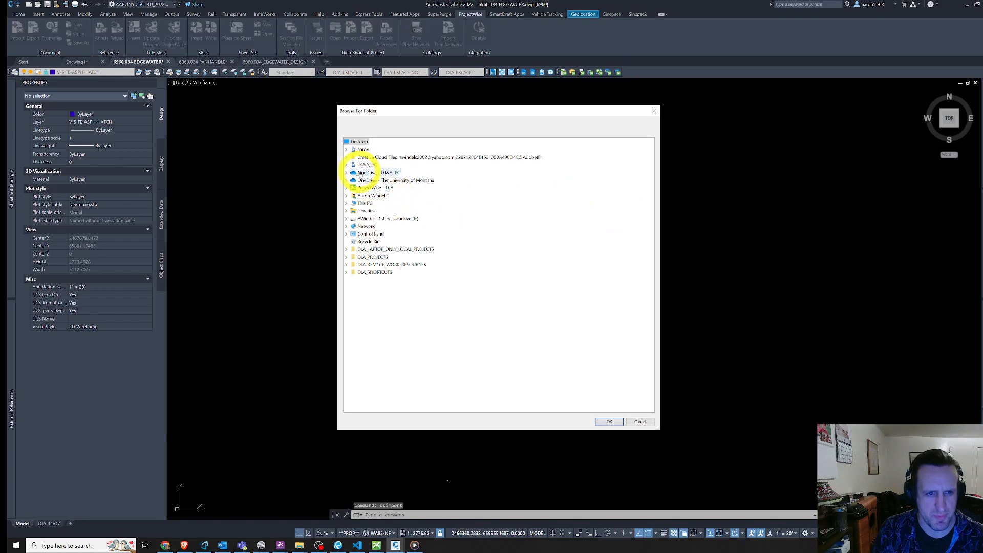
{"action": "left_click", "coordinate": [348, 204]}
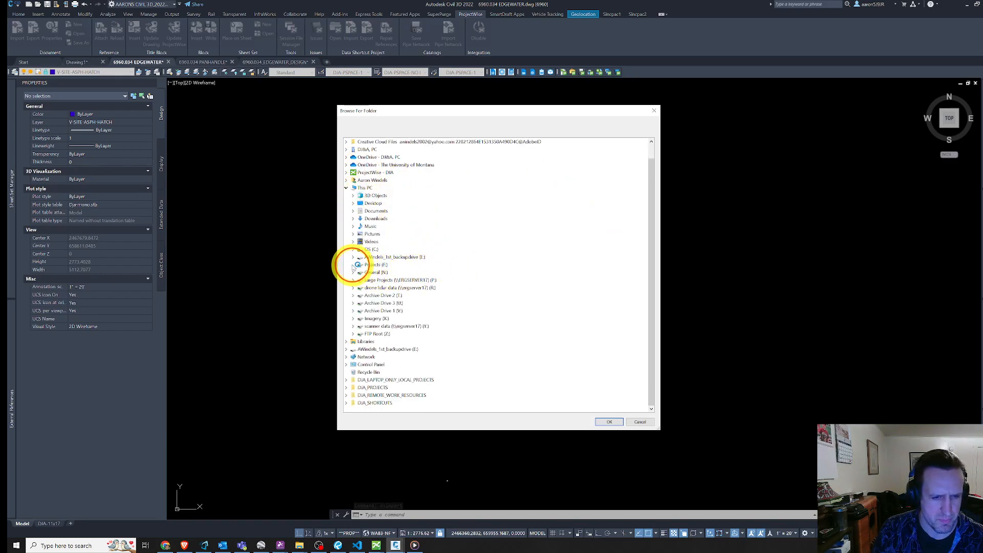
{"action": "left_click", "coordinate": [353, 264]}
{"action": "scroll", "coordinate": [379, 266], "scroll_direction": "down", "scroll_amount": 10}
{"action": "scroll", "coordinate": [380, 264], "scroll_direction": "down", "scroll_amount": 15}
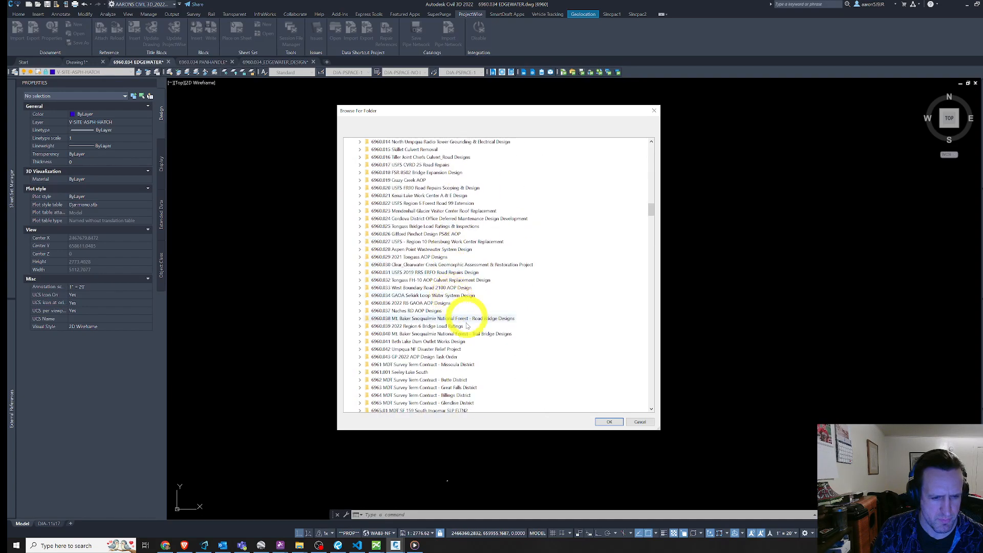
{"action": "left_click", "coordinate": [415, 296]}
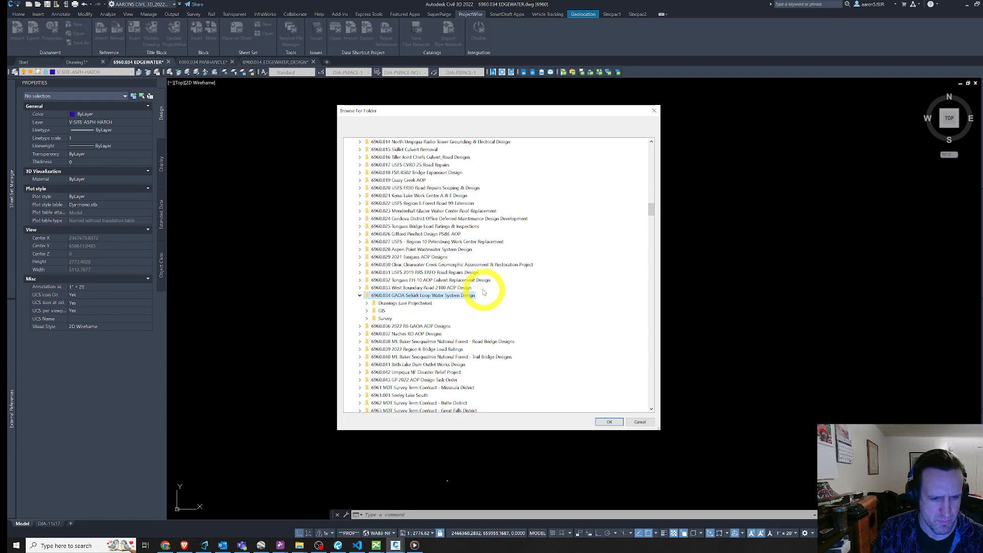
{"action": "left_click", "coordinate": [429, 303]}
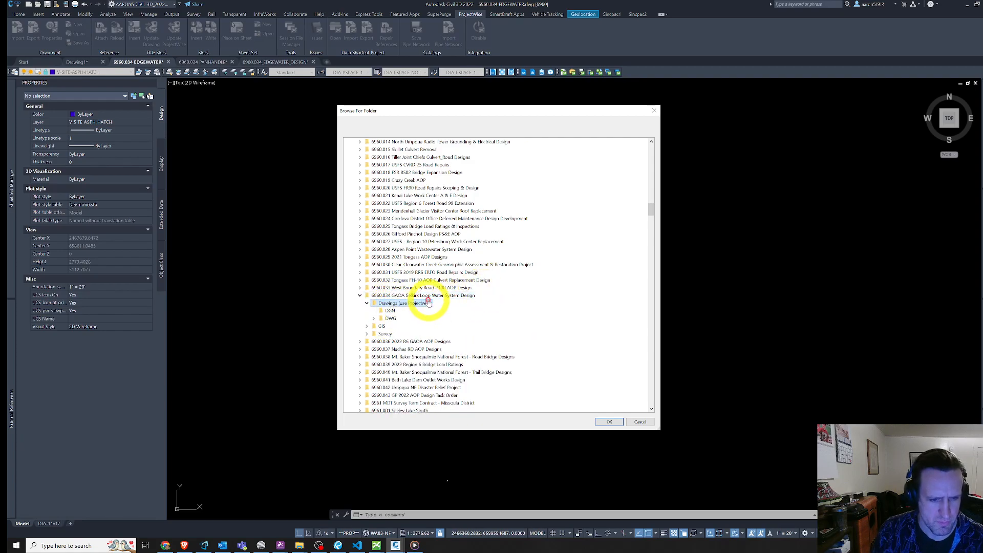
{"action": "left_click", "coordinate": [394, 319]}
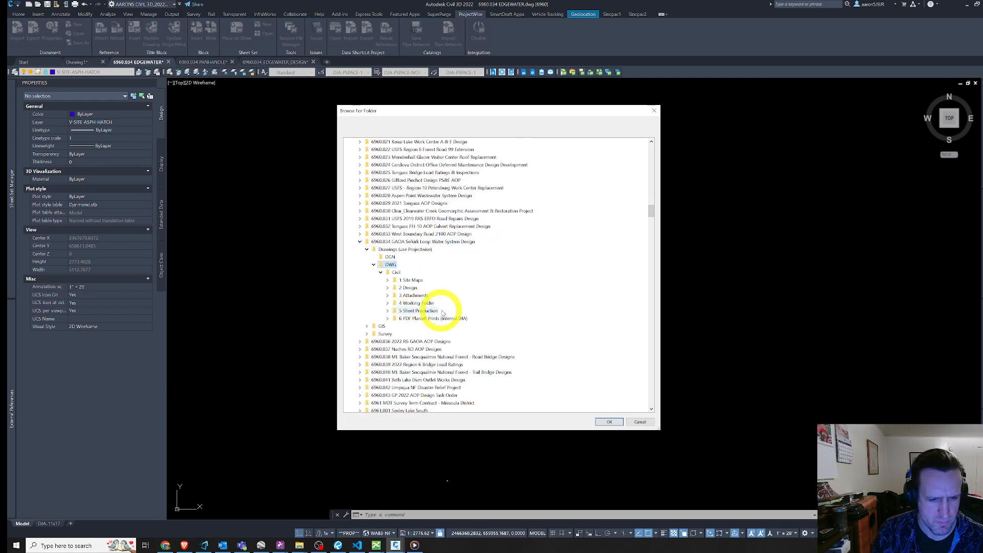
{"action": "left_click", "coordinate": [419, 303]}
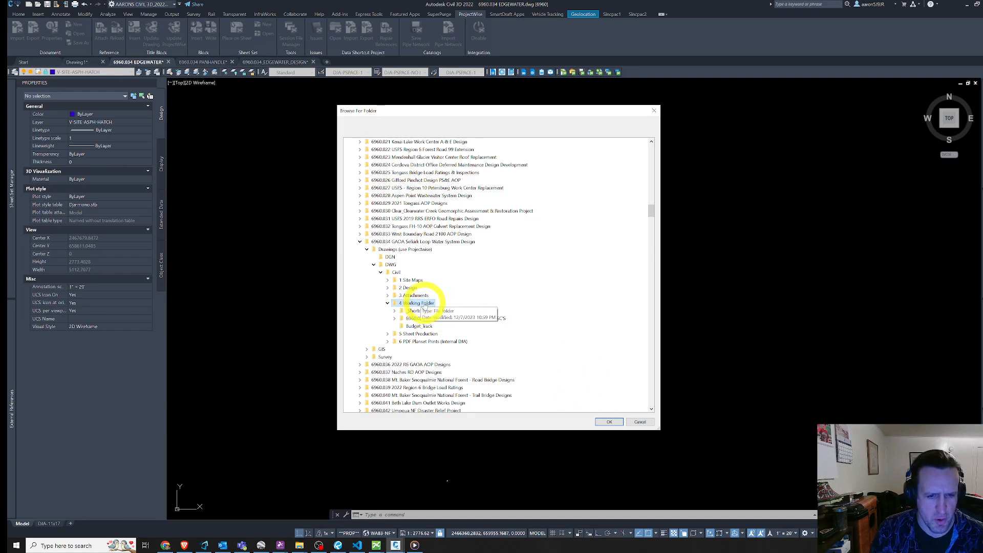
{"action": "left_click", "coordinate": [629, 423]}
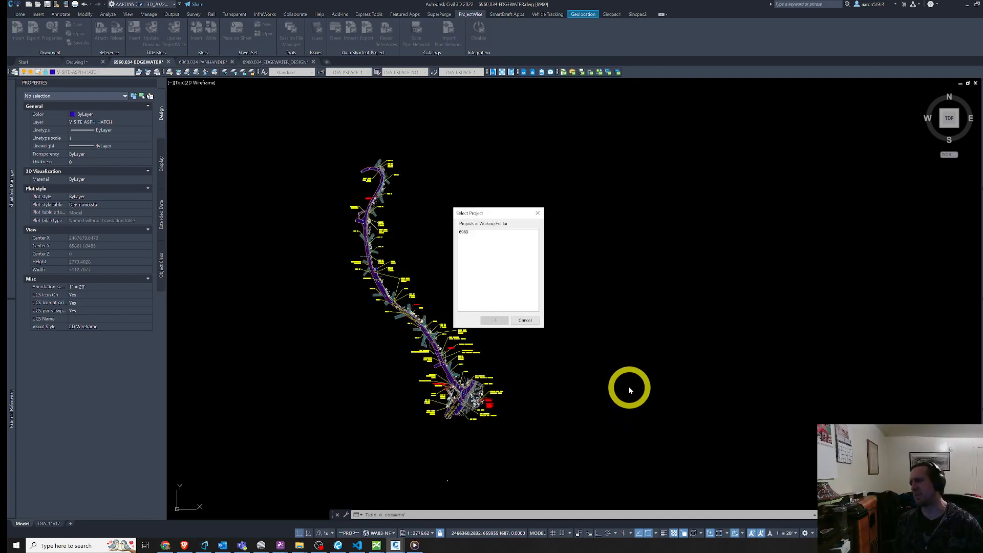
Choose the 6960 project for the import and set ProjectWise's 4 Working Folder in the Civil drawings folder as its destination.
{"action": "left_click", "coordinate": [471, 234]}
{"action": "left_click", "coordinate": [496, 320]}
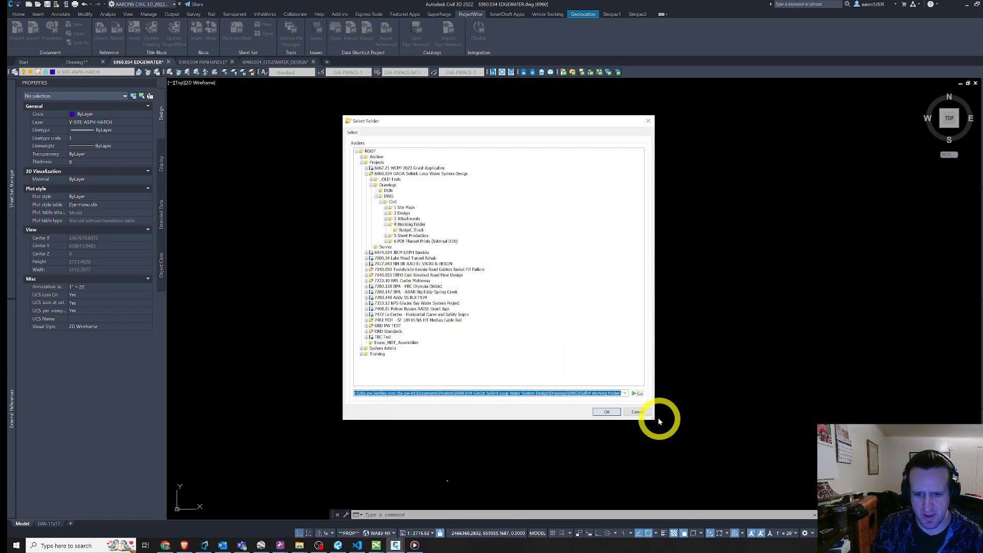
{"action": "left_click_drag", "start_coordinate": [652, 417], "coordinate": [687, 427]}
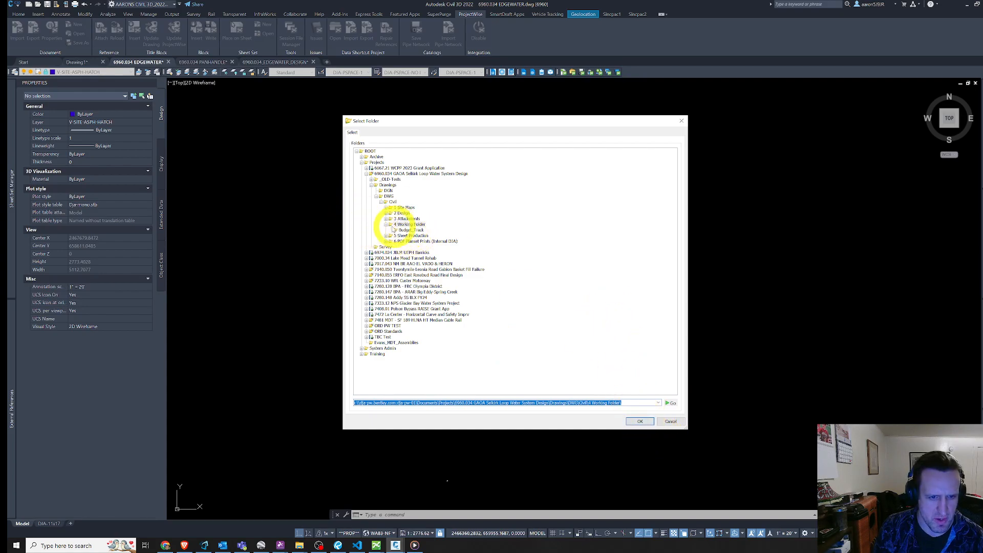
{"action": "left_click", "coordinate": [408, 225]}
{"action": "left_click", "coordinate": [651, 423]}
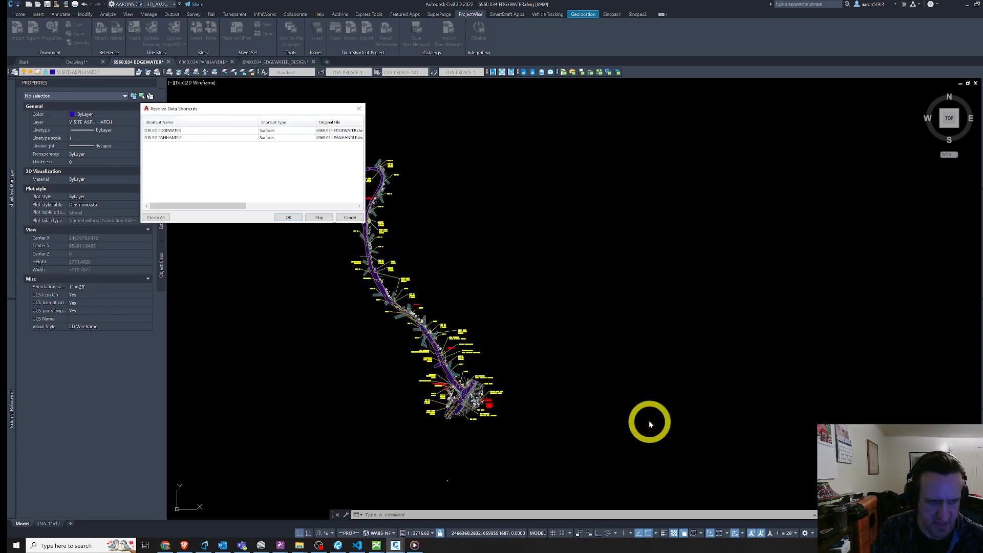
Try to resolve the EDGEWATER and PANHANDLE surface shortcuts by creating all source drawings as new documents in 4 Working Folder.
{"action": "left_click_drag", "start_coordinate": [269, 110], "coordinate": [424, 132]}
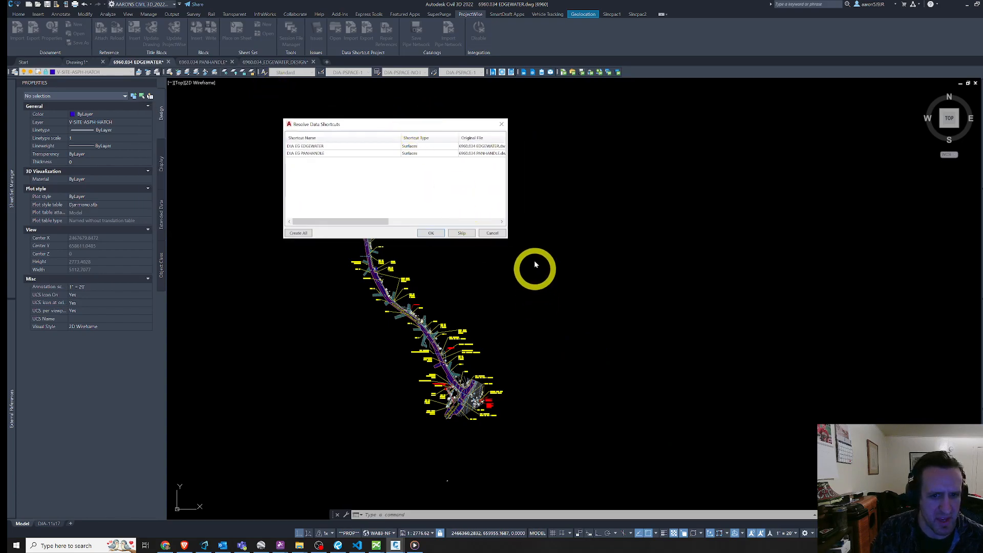
{"action": "left_click_drag", "start_coordinate": [507, 236], "coordinate": [823, 307]}
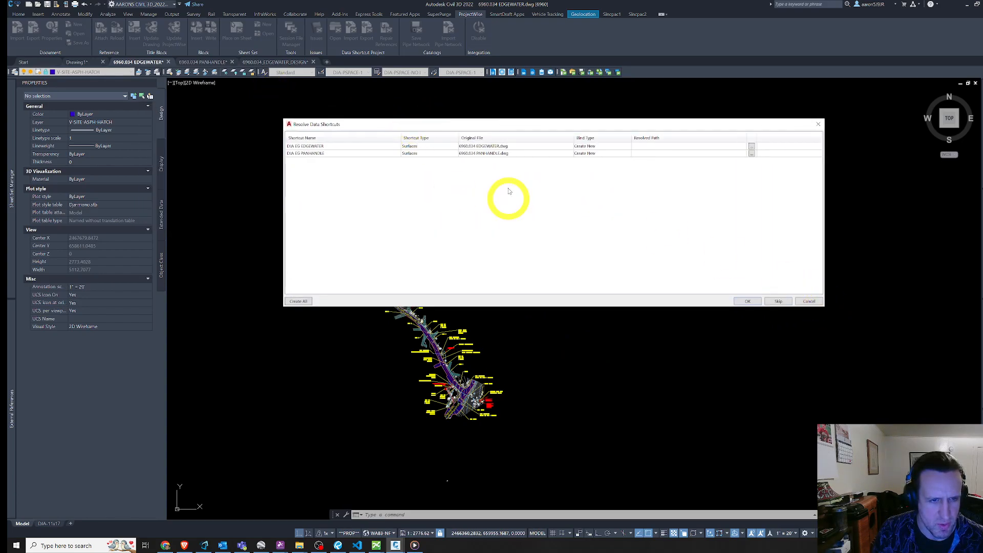
{"action": "left_click", "coordinate": [386, 147]}
{"action": "left_click", "coordinate": [386, 152], "text": "shift"}
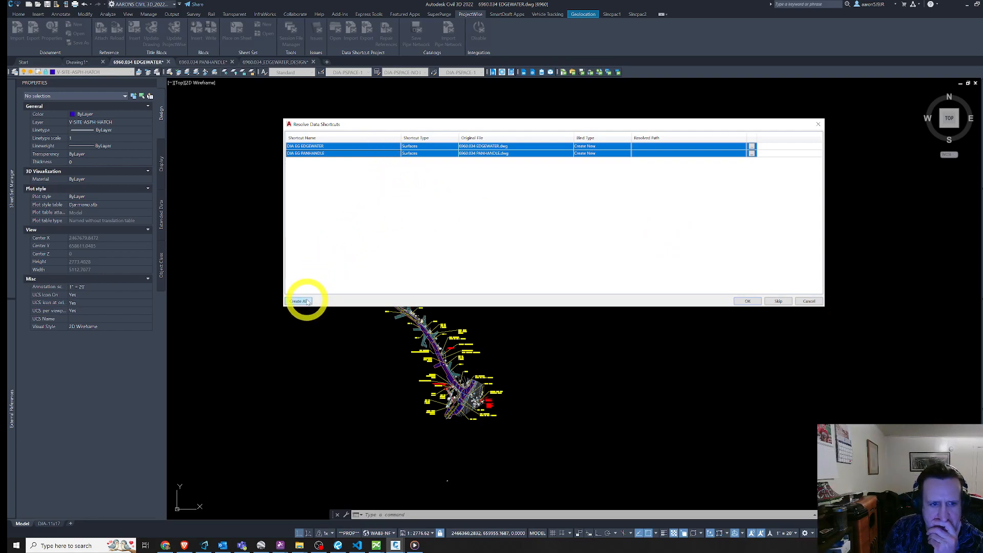
{"action": "left_click", "coordinate": [752, 147]}
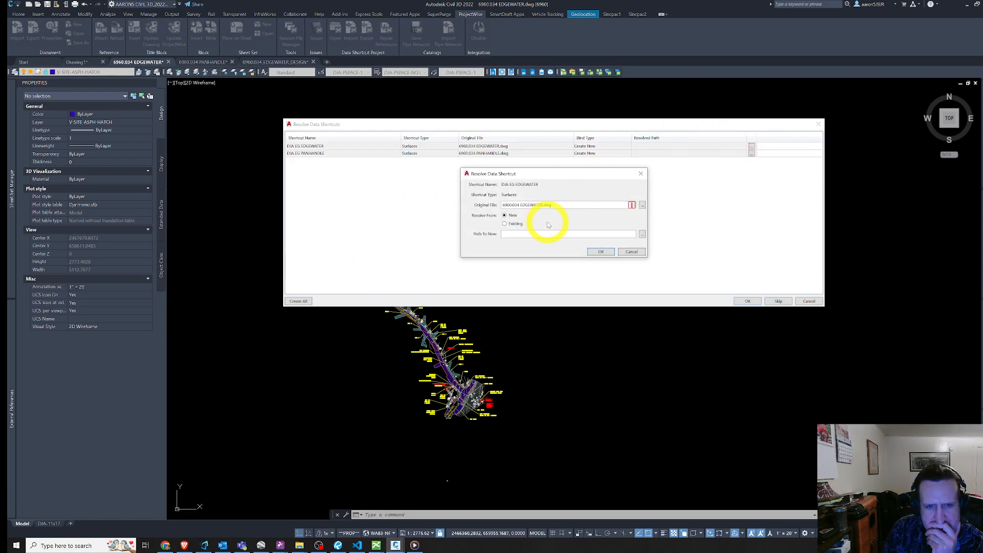
{"action": "left_click", "coordinate": [633, 252]}
{"action": "left_click", "coordinate": [298, 301]}
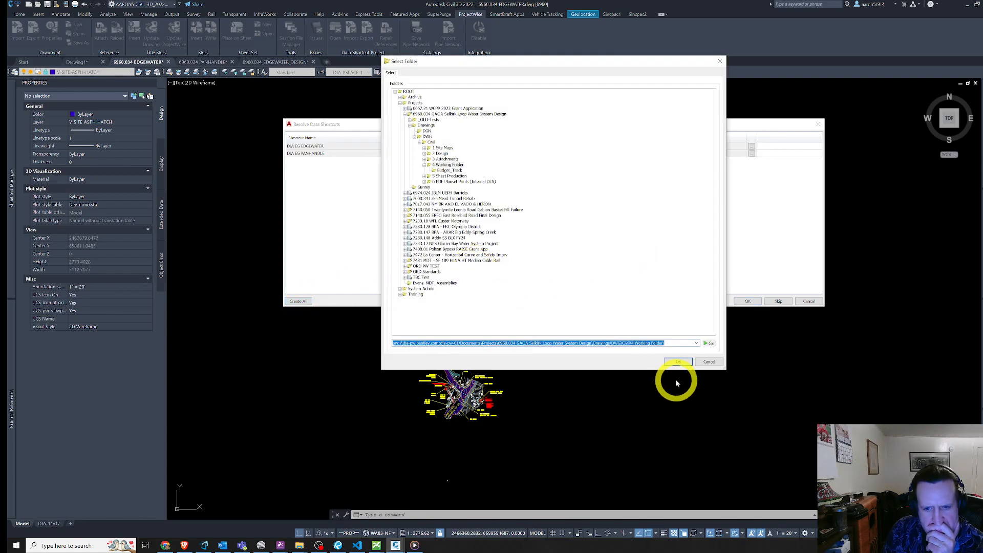
{"action": "left_click", "coordinate": [678, 362]}
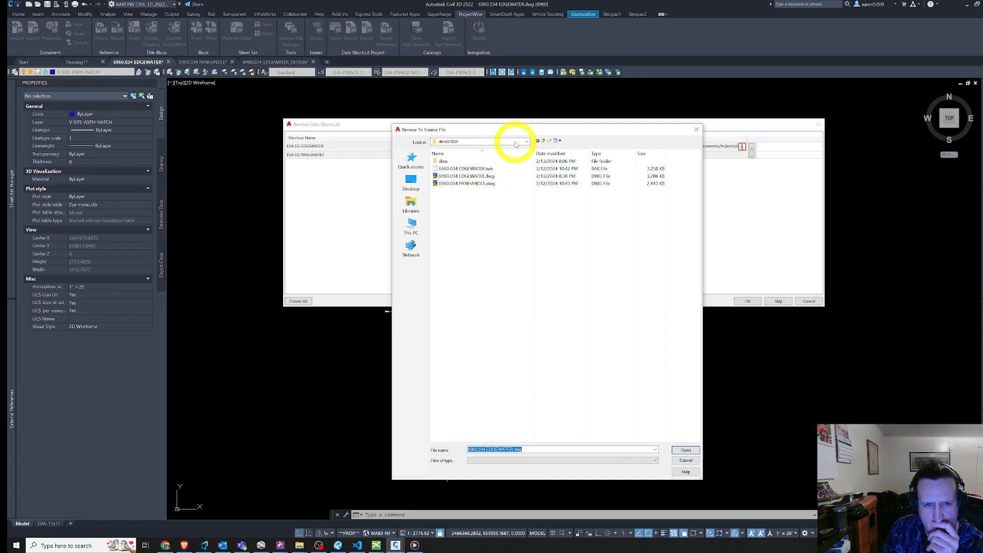
Look through the most recently modified local dja-prod folders for the EDGEWATER source drawing, then leave the file browser without choosing one.
{"action": "left_click_drag", "start_coordinate": [525, 132], "coordinate": [581, 161]}
{"action": "left_click", "coordinate": [555, 212]}
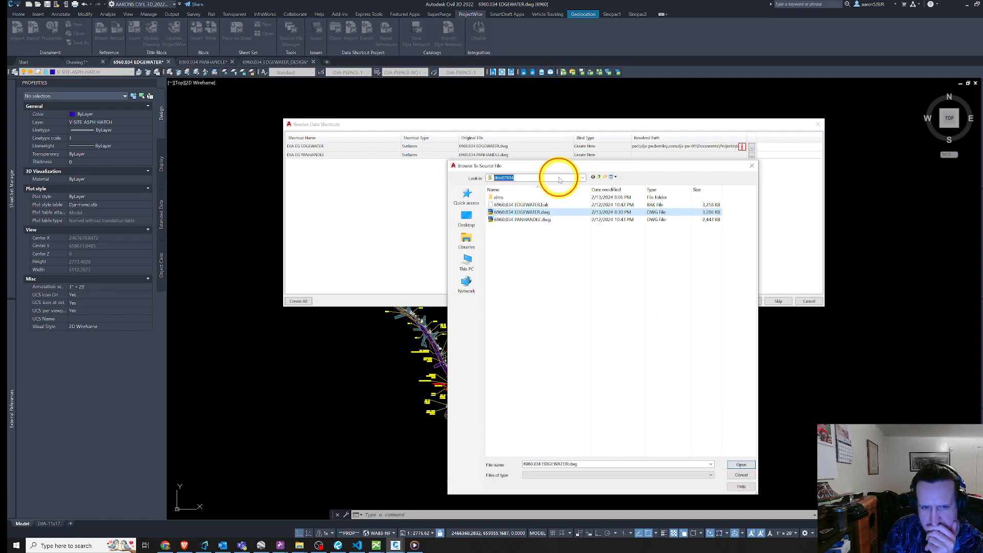
{"action": "left_click", "coordinate": [560, 179]}
{"action": "left_click", "coordinate": [516, 239]}
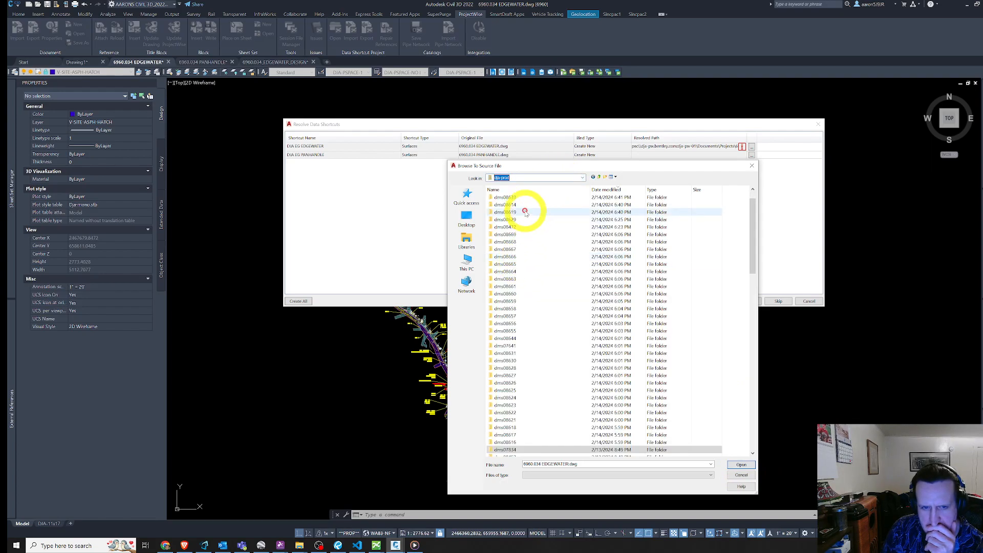
{"action": "left_click", "coordinate": [633, 190]}
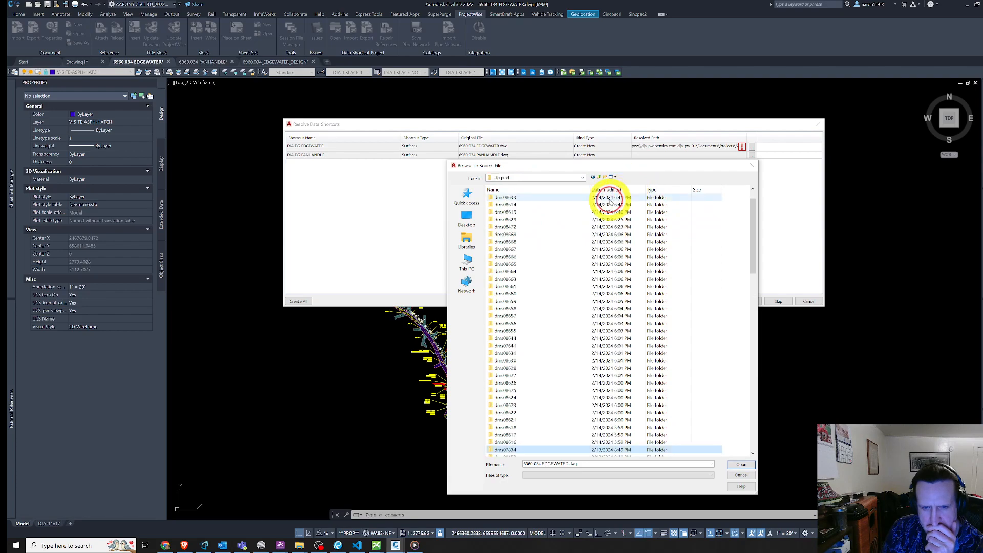
{"action": "left_click", "coordinate": [610, 191]}
{"action": "double_click", "coordinate": [605, 199]}
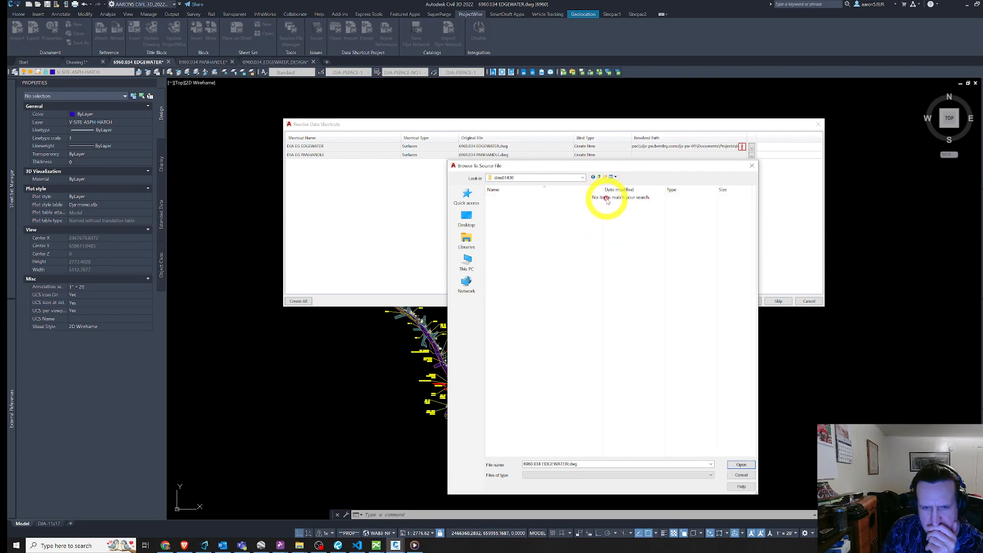
{"action": "left_click", "coordinate": [598, 178]}
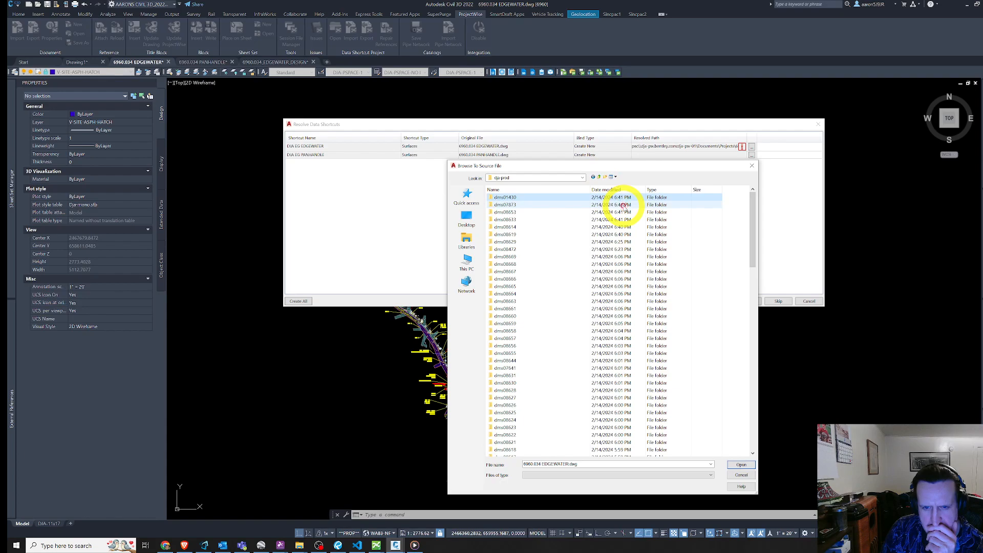
{"action": "double_click", "coordinate": [624, 208]}
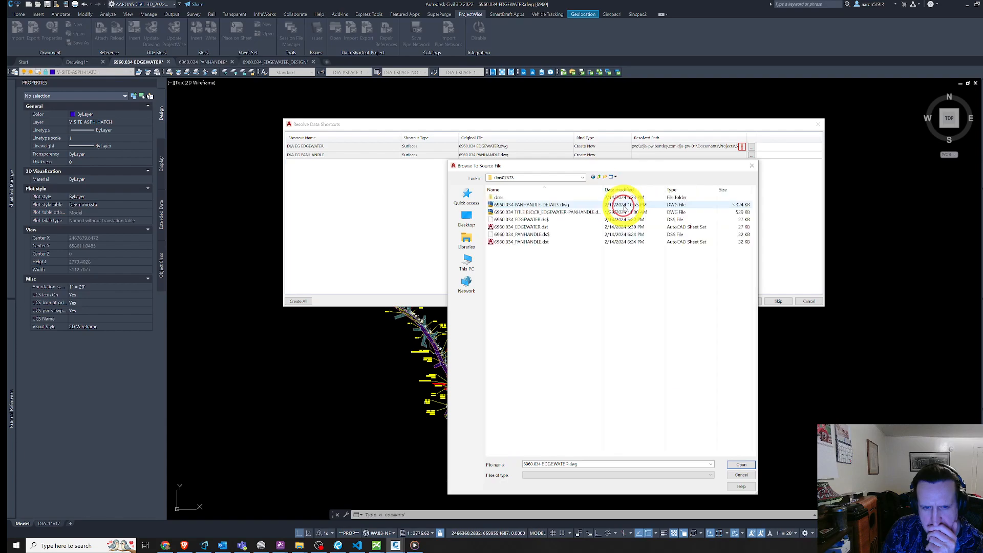
{"action": "left_click", "coordinate": [600, 177]}
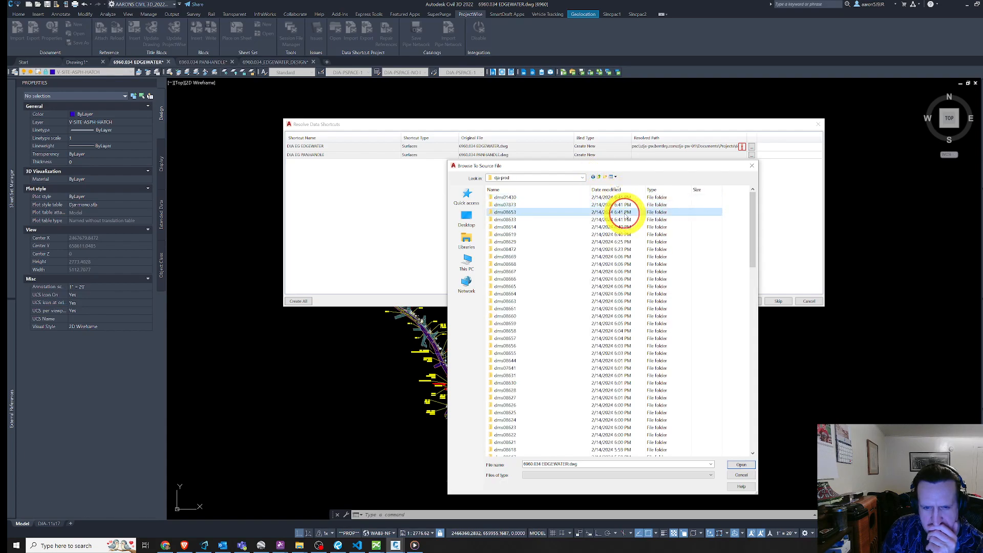
{"action": "double_click", "coordinate": [624, 214]}
{"action": "left_click", "coordinate": [601, 177]}
{"action": "left_click", "coordinate": [602, 178]}
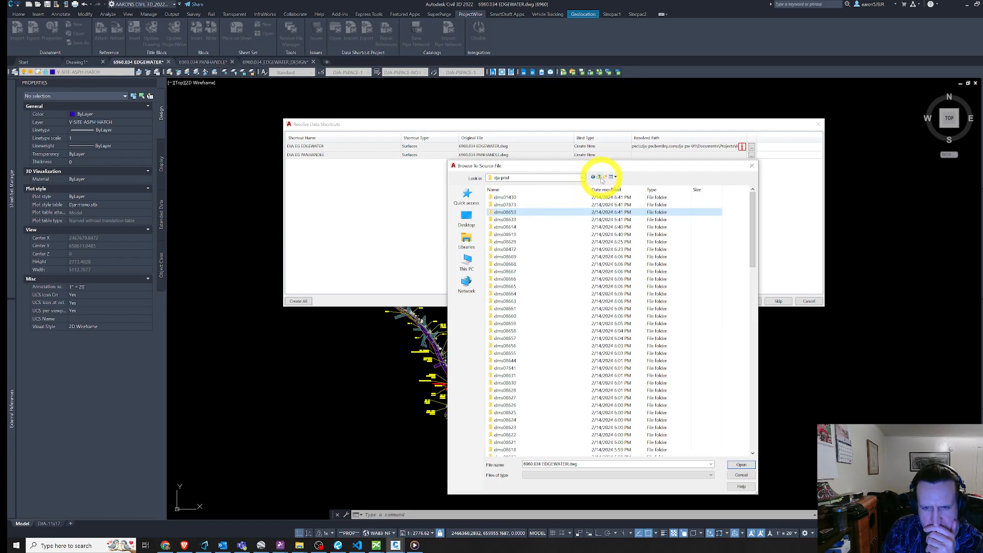
{"action": "left_click", "coordinate": [755, 167]}
Resolve the EDGEWATER surface shortcut from the existing ProjectWise document 6960.034 EDGEWATER.dwg in the 1 Site Maps folder.
{"action": "left_click", "coordinate": [752, 146]}
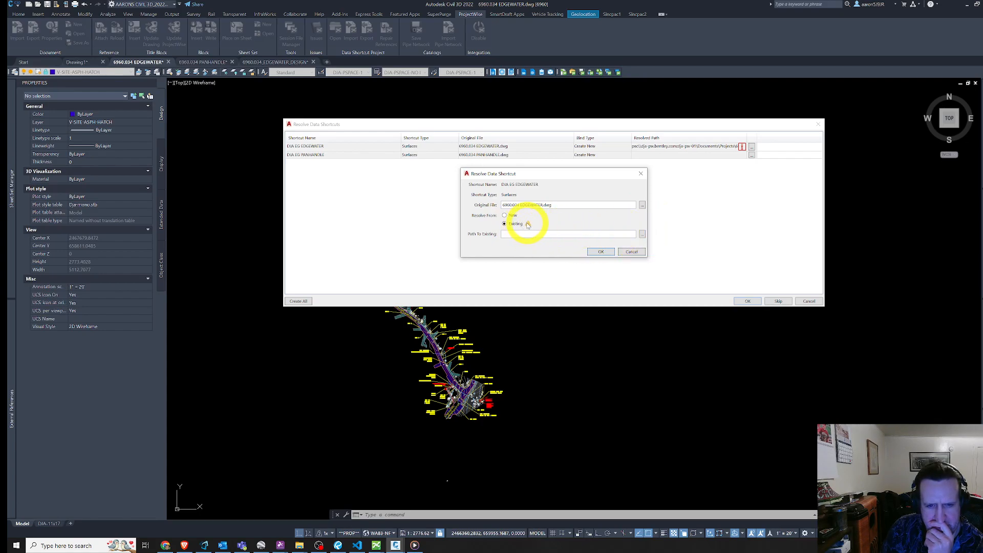
{"action": "left_click", "coordinate": [643, 234]}
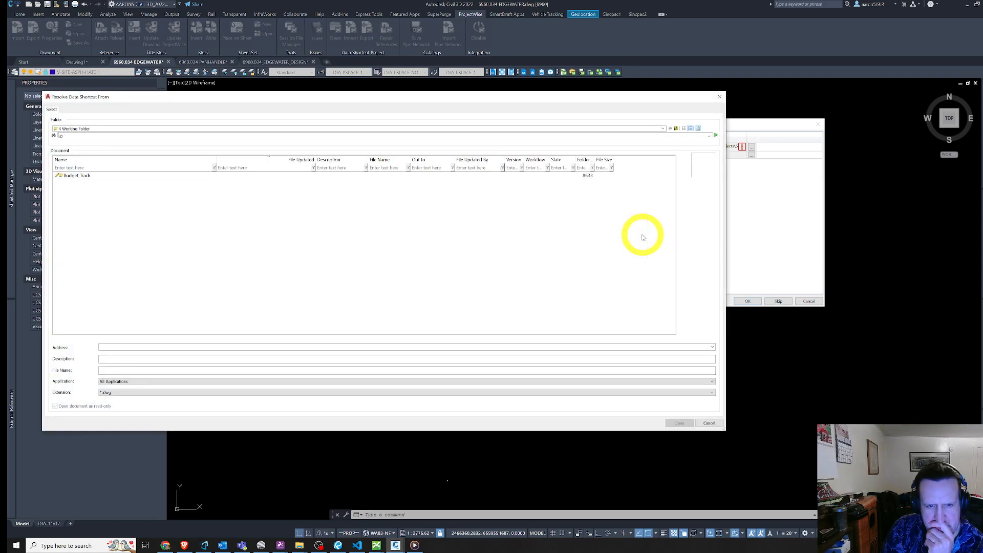
{"action": "left_click_drag", "start_coordinate": [495, 109], "coordinate": [647, 110]}
{"action": "left_click", "coordinate": [366, 236]}
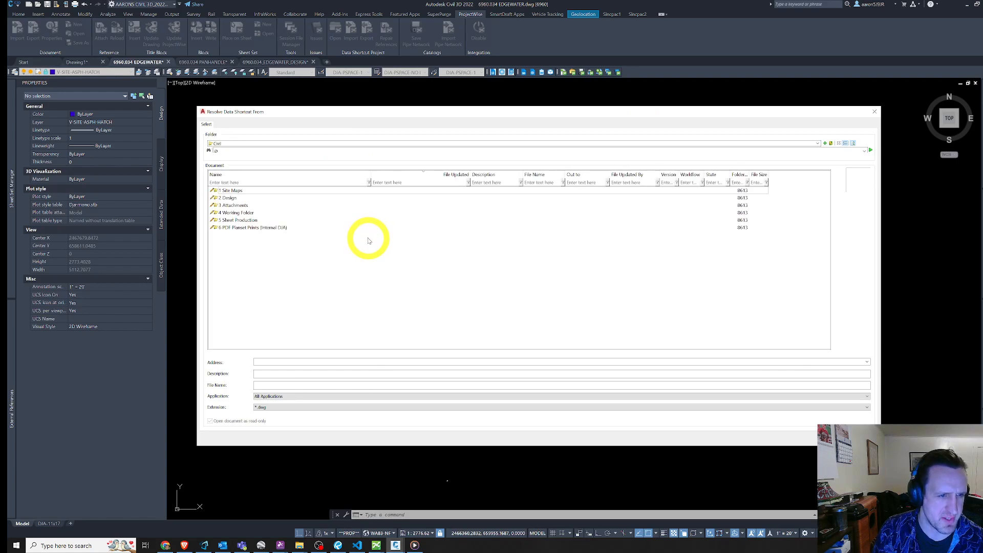
{"action": "left_click", "coordinate": [260, 191]}
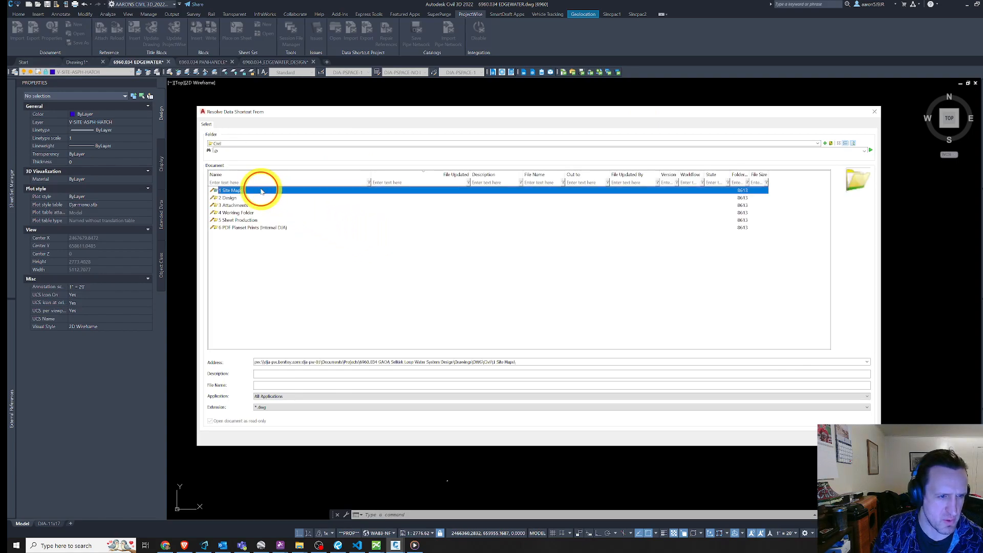
{"action": "double_click", "coordinate": [262, 191]}
{"action": "left_click_drag", "start_coordinate": [393, 110], "coordinate": [369, 144]}
{"action": "left_click", "coordinate": [236, 216]}
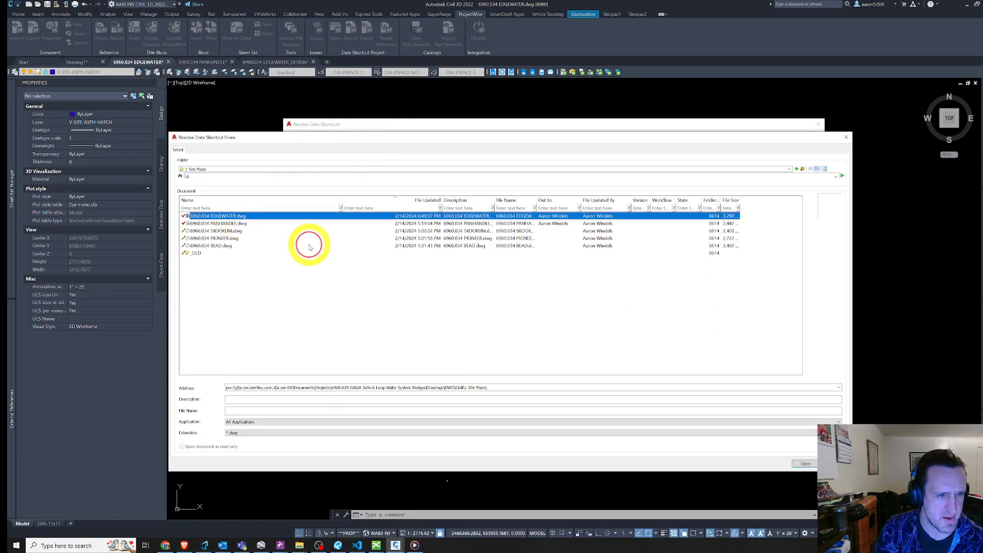
{"action": "left_click", "coordinate": [805, 463]}
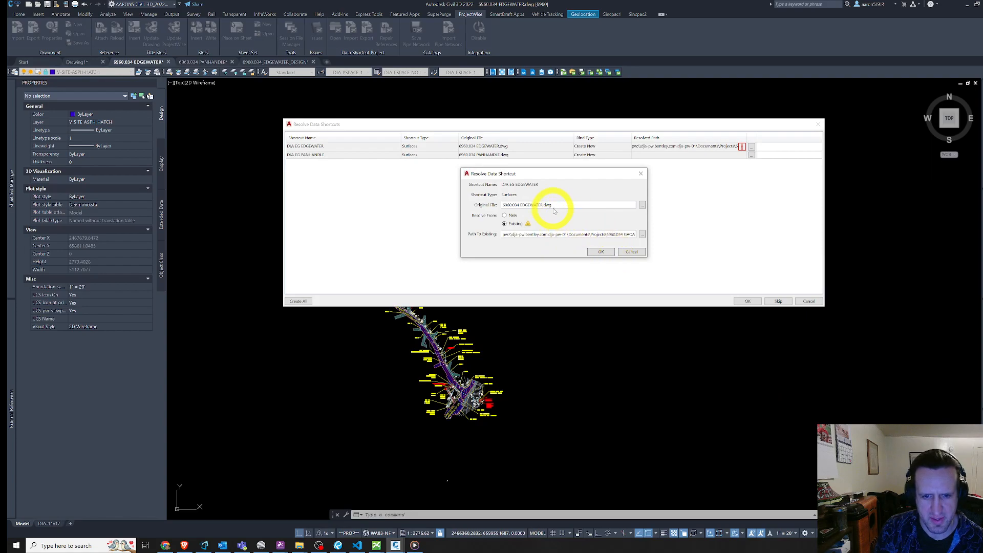
{"action": "left_click", "coordinate": [598, 252]}
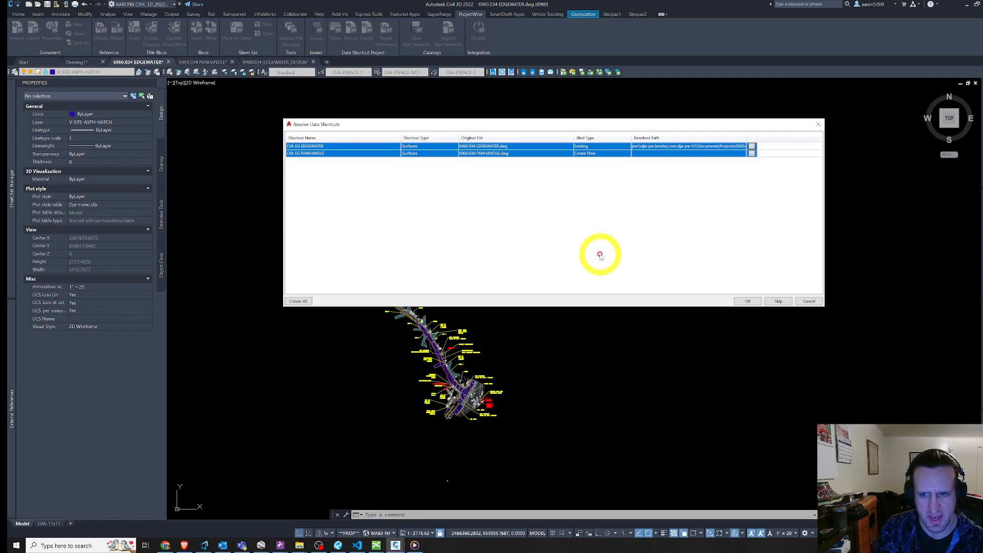
Resolve the PANHANDLE surface shortcut from the existing ProjectWise document 6960.034 PANHANDLE.dwg in the 1 Site Maps folder.
{"action": "left_click", "coordinate": [718, 161]}
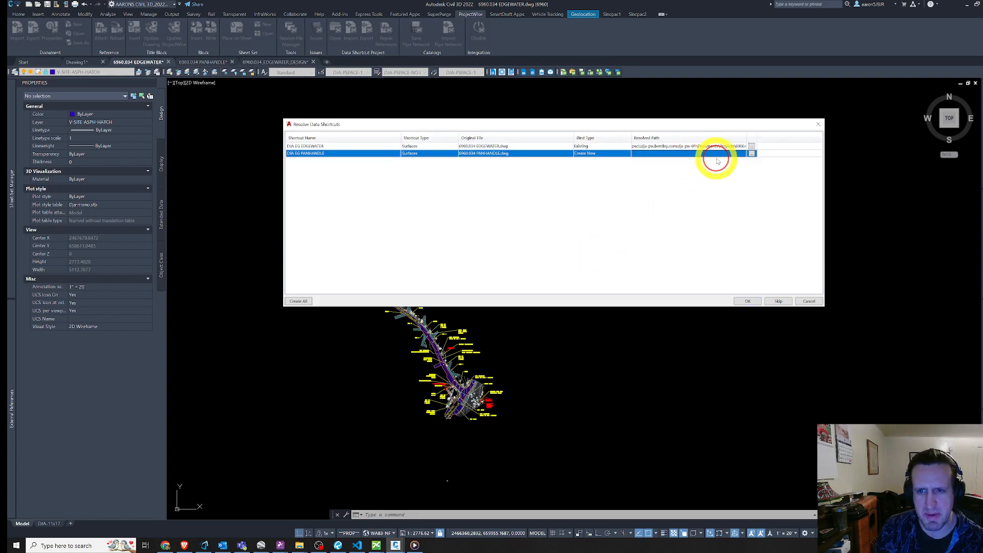
{"action": "left_click", "coordinate": [752, 154]}
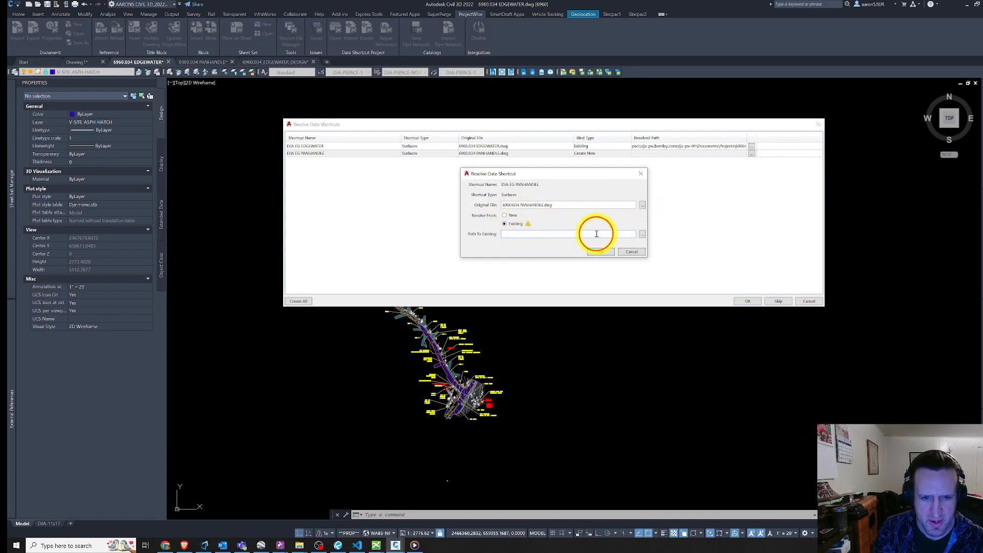
{"action": "left_click", "coordinate": [641, 234]}
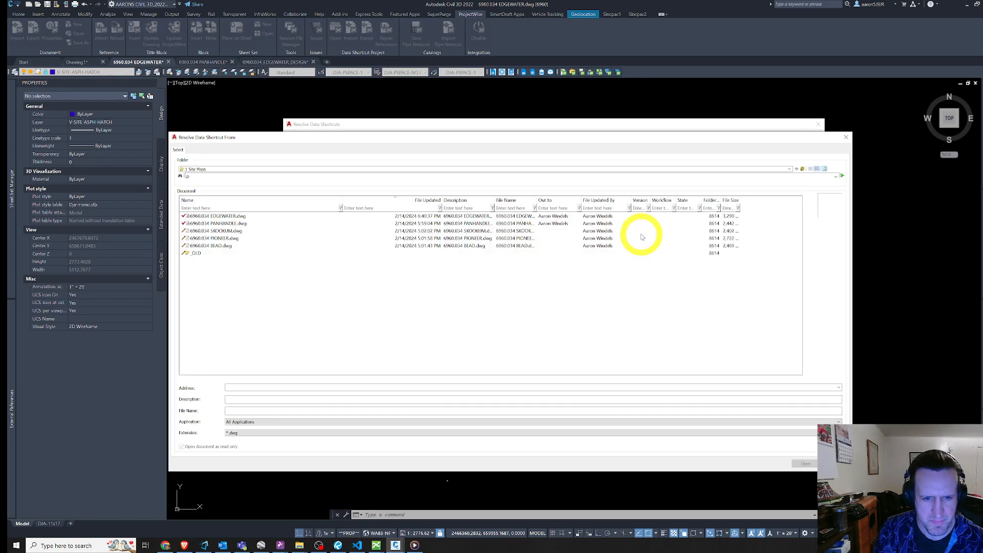
{"action": "left_click", "coordinate": [233, 224]}
{"action": "left_click", "coordinate": [797, 462]}
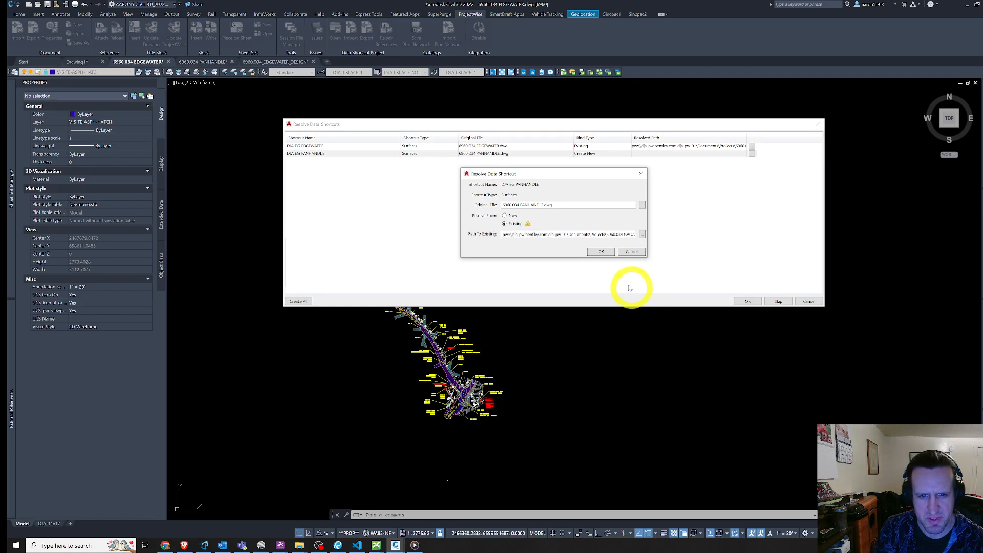
{"action": "left_click", "coordinate": [600, 252]}
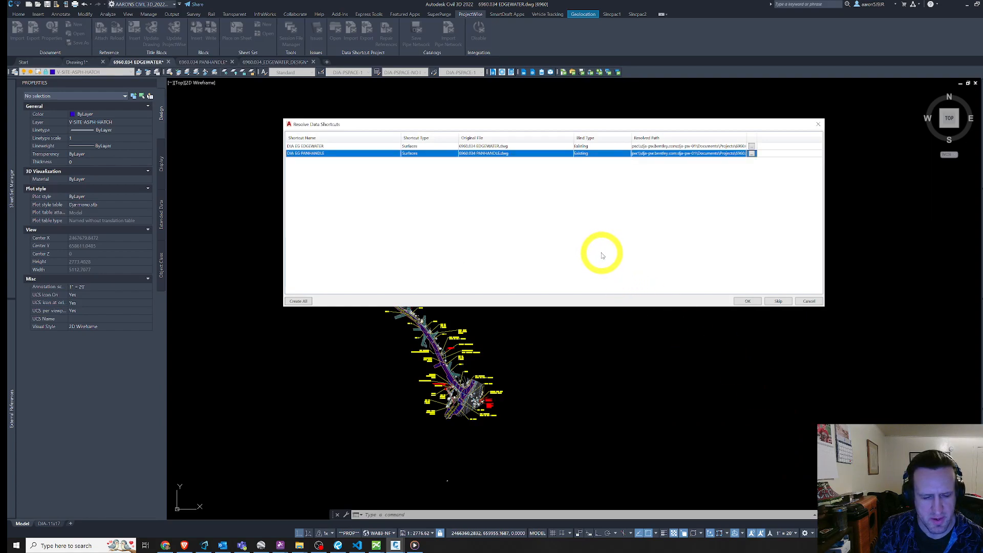
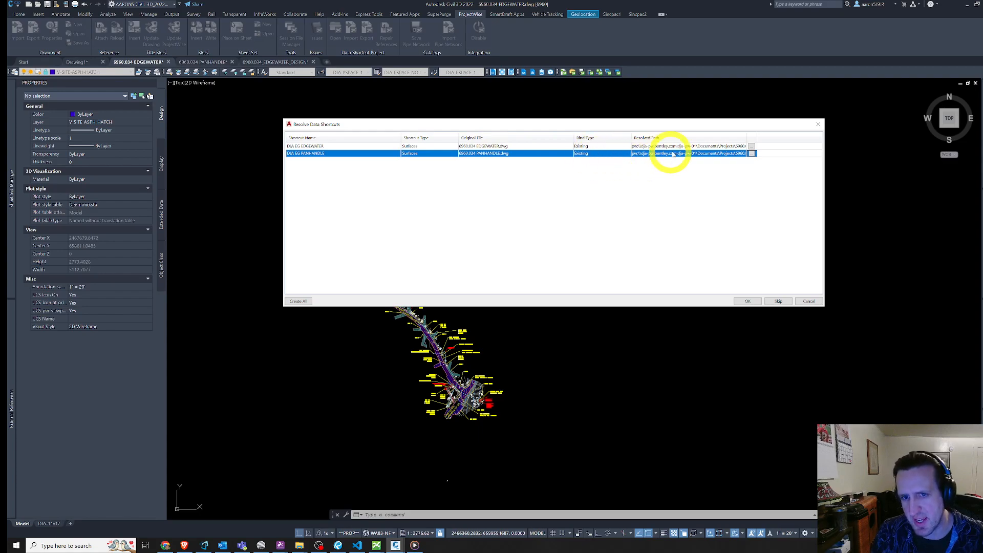
Widen the shortcut resolution dialog and its resolved path column to read the full ProjectWise paths of both surface shortcuts.
{"action": "left_click_drag", "start_coordinate": [750, 135], "coordinate": [804, 136]}
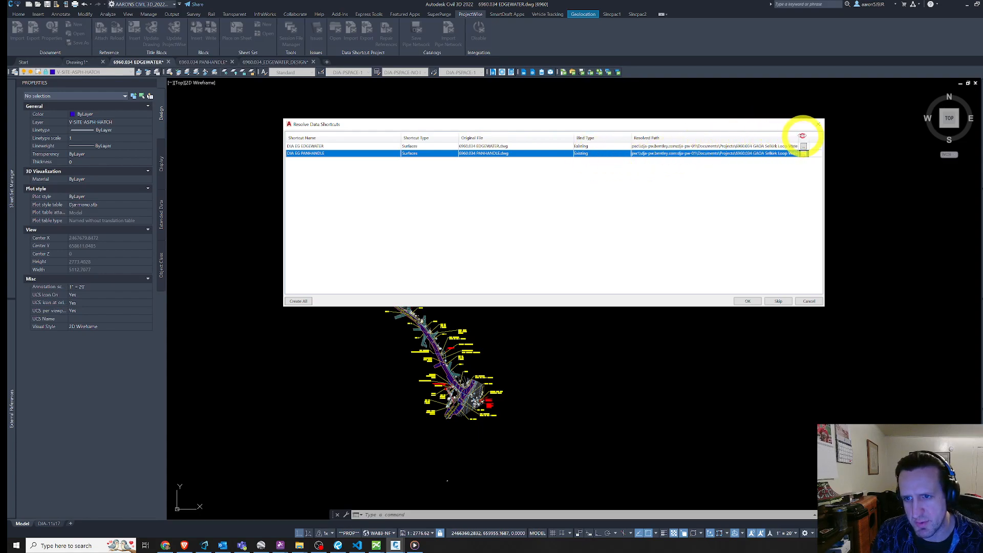
{"action": "left_click_drag", "start_coordinate": [575, 134], "coordinate": [527, 137]}
{"action": "left_click_drag", "start_coordinate": [399, 137], "coordinate": [345, 139]}
{"action": "left_click_drag", "start_coordinate": [700, 137], "coordinate": [812, 136]}
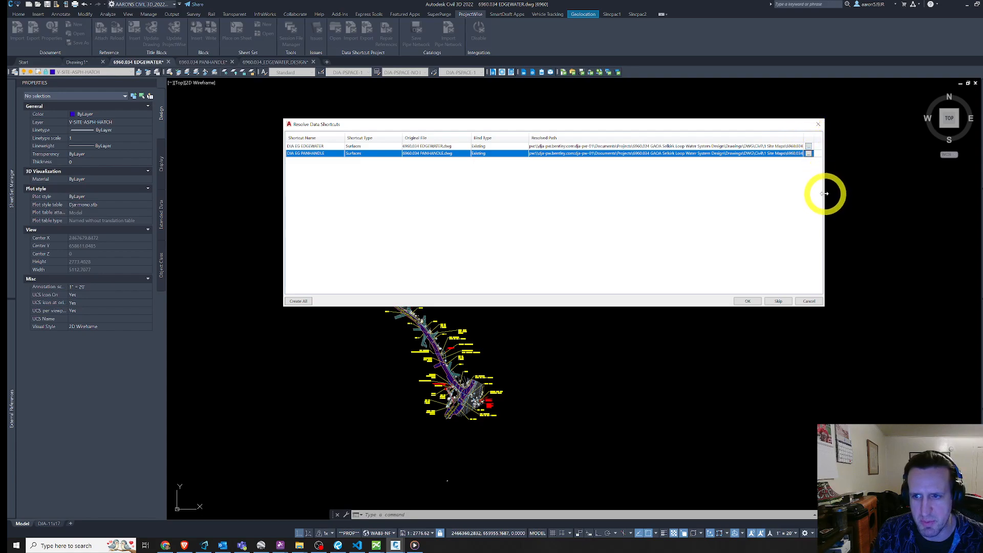
{"action": "left_click_drag", "start_coordinate": [824, 194], "coordinate": [948, 209]}
{"action": "left_click_drag", "start_coordinate": [806, 137], "coordinate": [861, 137]}
Accept the resolved surface shortcuts and finish importing the 6960 project into ProjectWise, checking it in without a comment.
{"action": "left_click", "coordinate": [874, 302]}
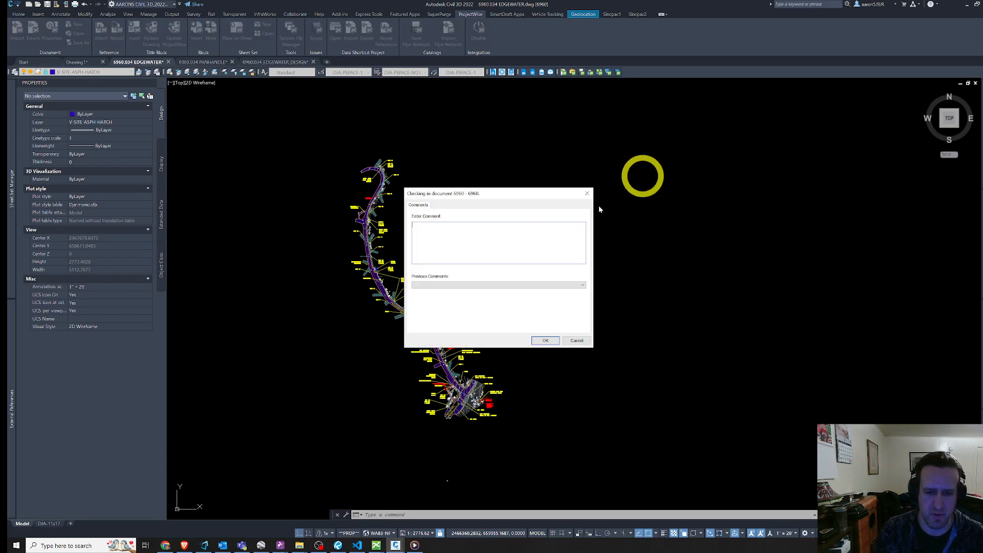
{"action": "left_click", "coordinate": [551, 341]}
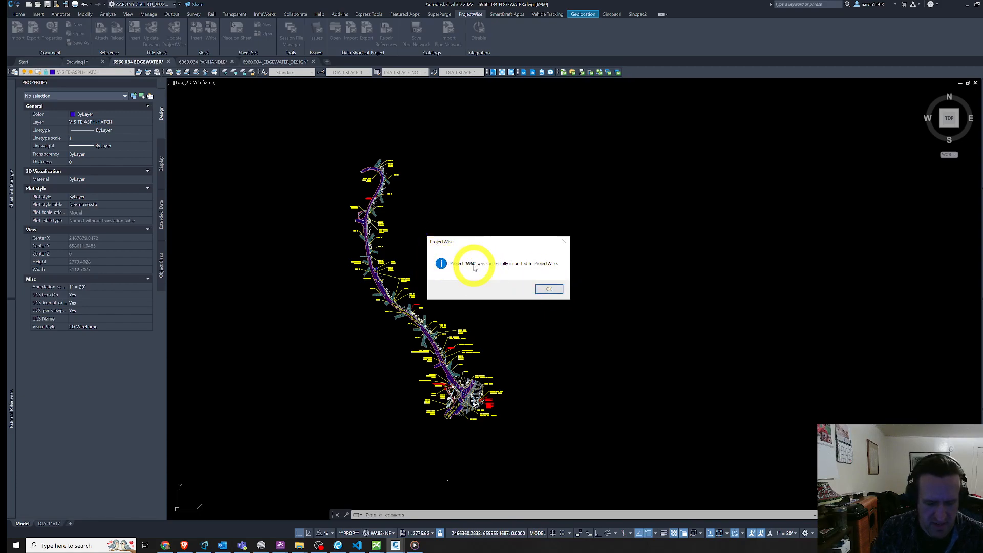
{"action": "left_click", "coordinate": [546, 289]}
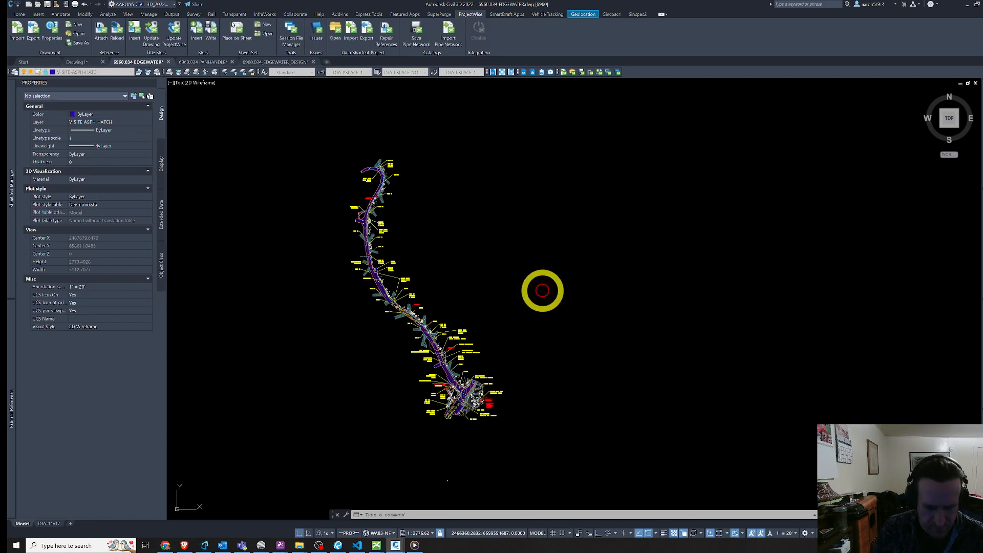
Switch to ProjectWise Explorer and examine how the 6960 project document depends on the PANHANDLE and EDGEWATER drawings.
{"action": "mouse_move", "coordinate": [357, 544]}
{"action": "left_click", "coordinate": [356, 517]}
{"action": "left_click", "coordinate": [313, 101]}
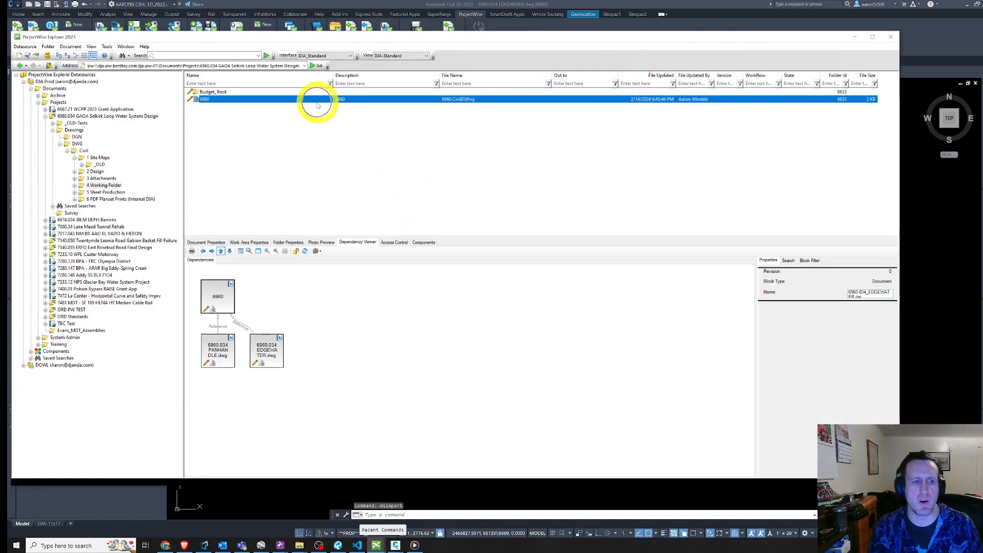
{"action": "left_click", "coordinate": [272, 347]}
{"action": "left_click", "coordinate": [220, 354]}
{"action": "left_click", "coordinate": [272, 352]}
{"action": "left_click", "coordinate": [222, 353]}
{"action": "left_click", "coordinate": [220, 306]}
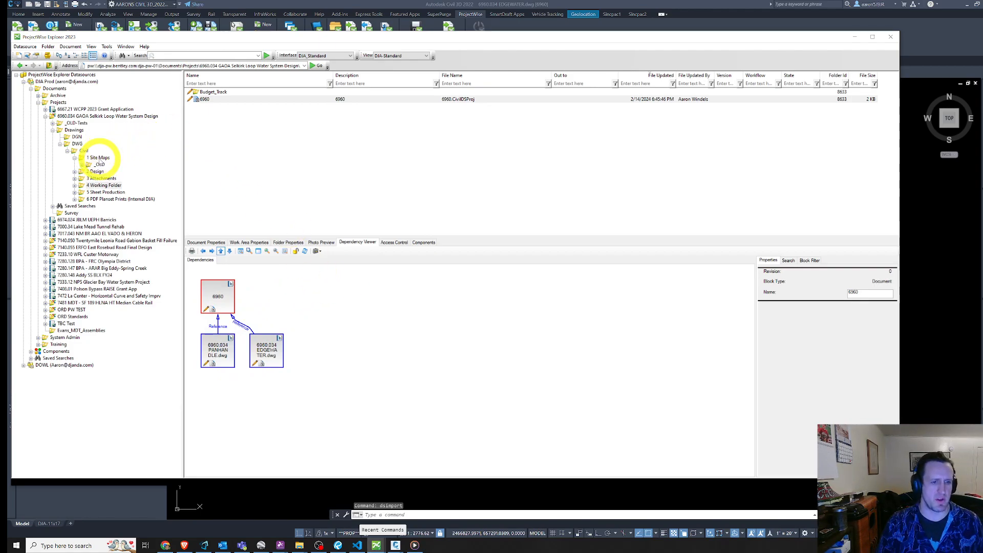
Back in Civil 3D, choose 4 Working Folder under 6960.034 GAOA Selkirk Loop Water System Design's Drawings, DWG, Civil folders as the data shortcuts working folder.
{"action": "left_click", "coordinate": [560, 492]}
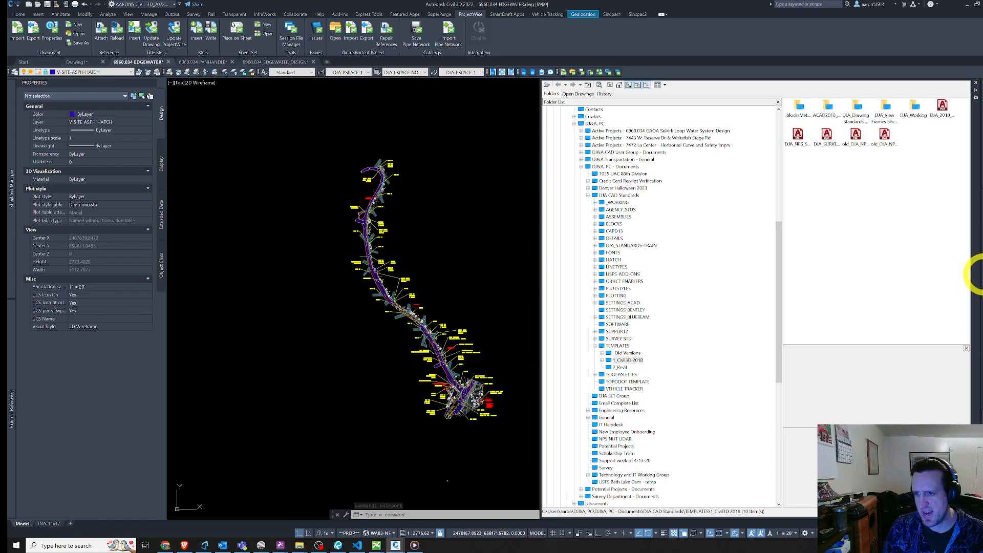
{"action": "mouse_move", "coordinate": [982, 272]}
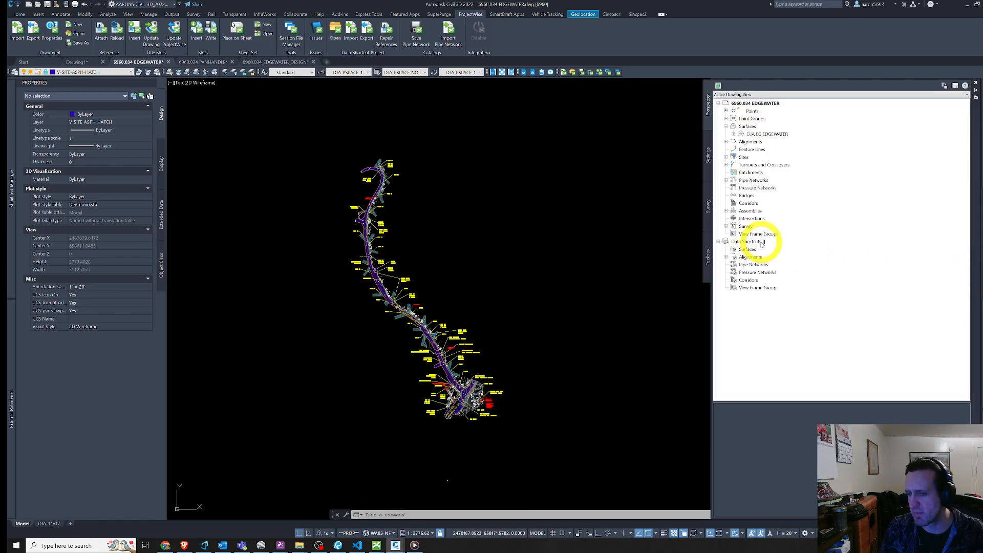
{"action": "right_click", "coordinate": [761, 244]}
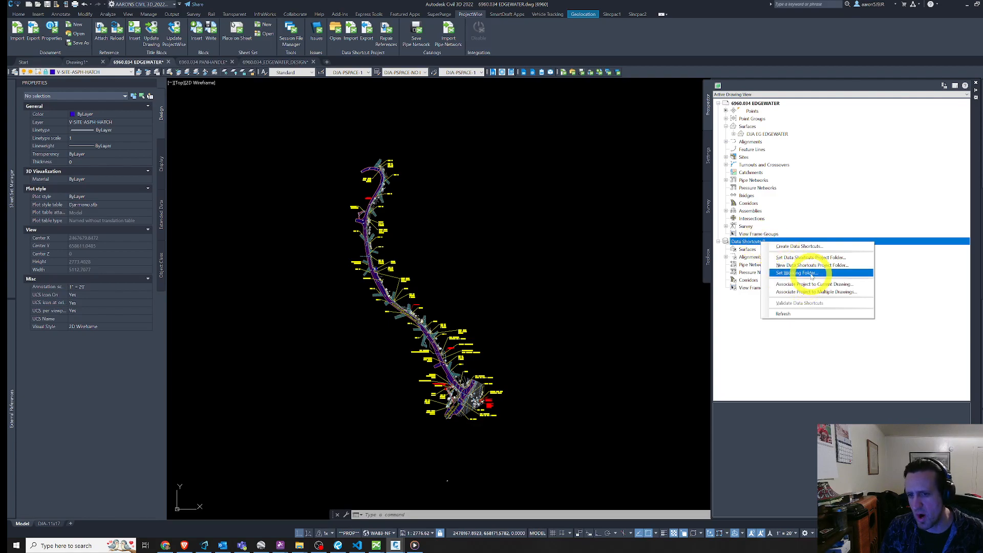
{"action": "left_click", "coordinate": [814, 274]}
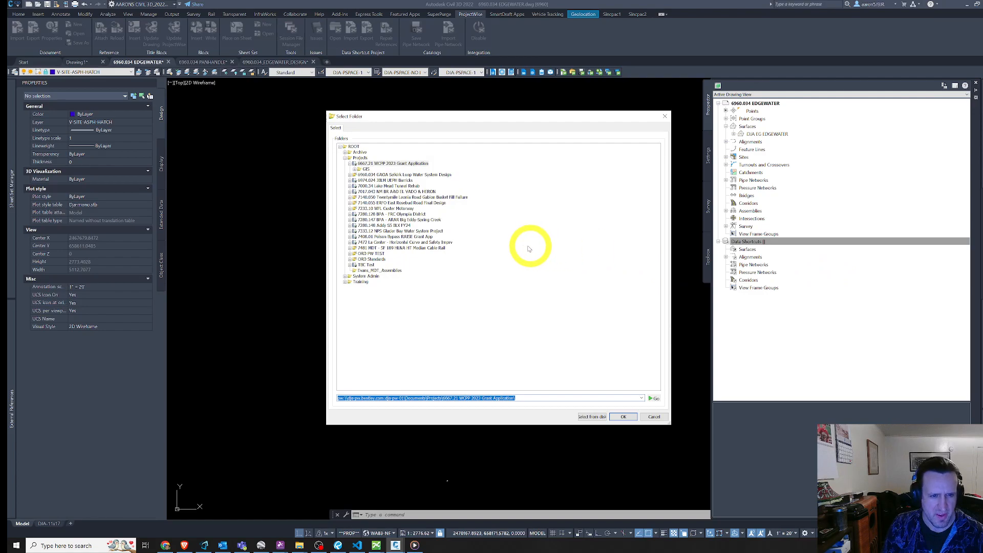
{"action": "left_click", "coordinate": [350, 163]}
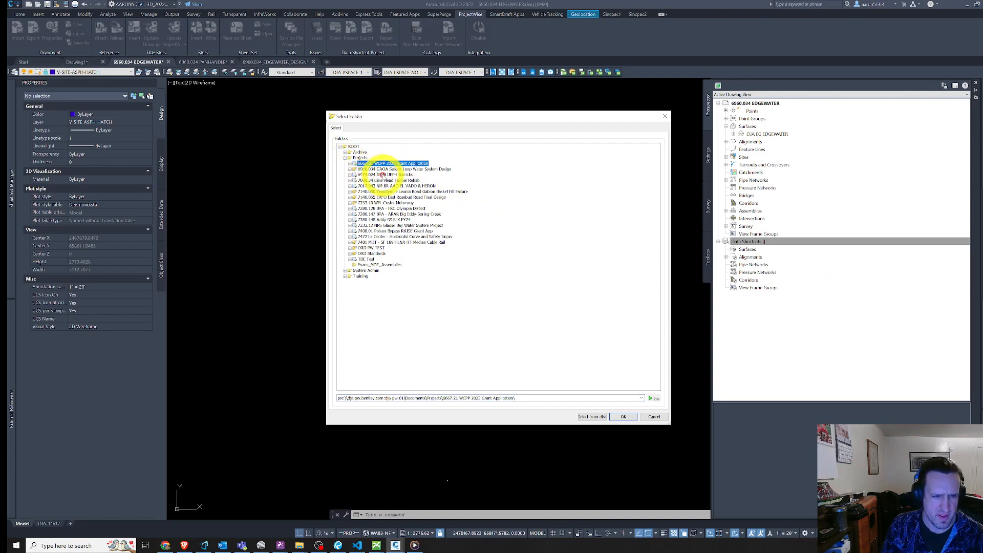
{"action": "left_click", "coordinate": [369, 169]}
{"action": "left_click", "coordinate": [350, 169]}
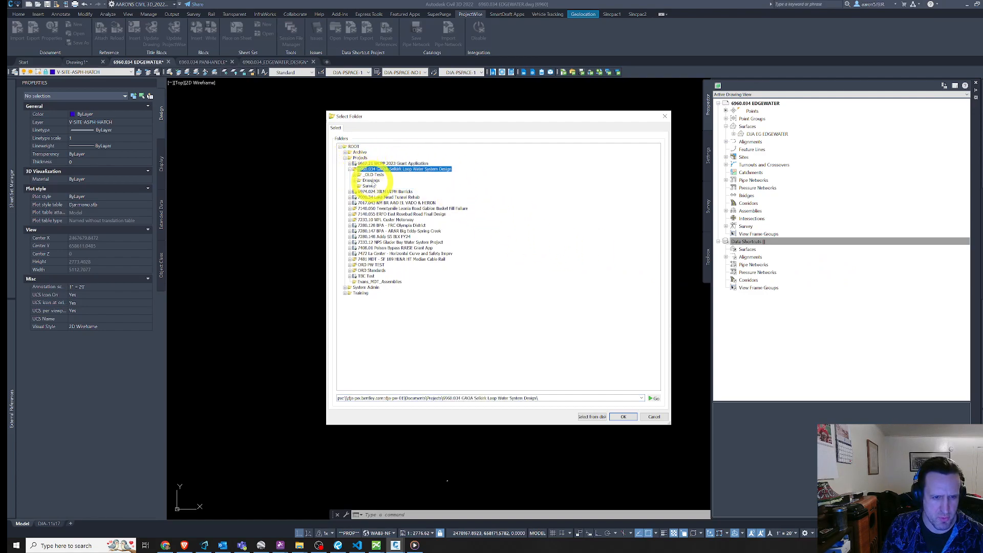
{"action": "left_click", "coordinate": [355, 180]}
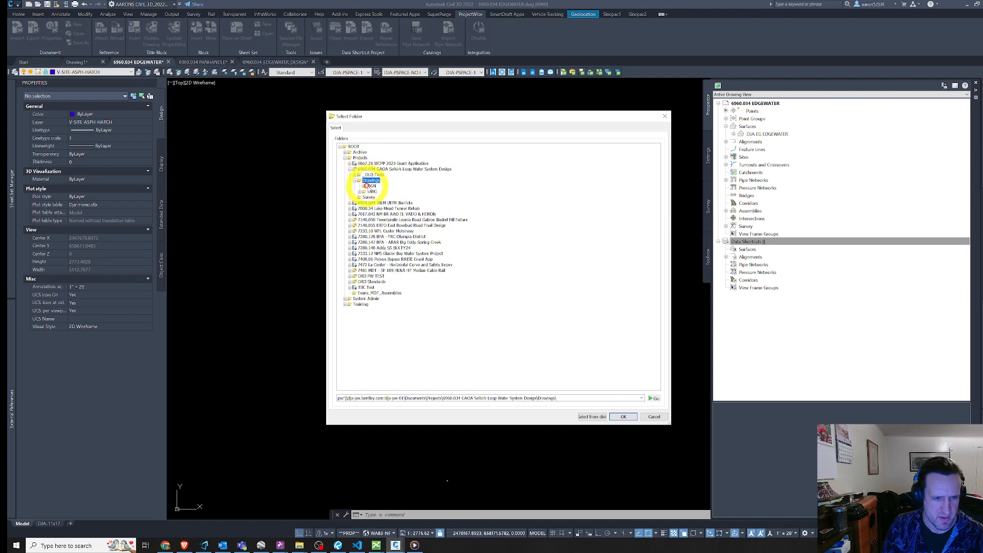
{"action": "left_click", "coordinate": [364, 192]}
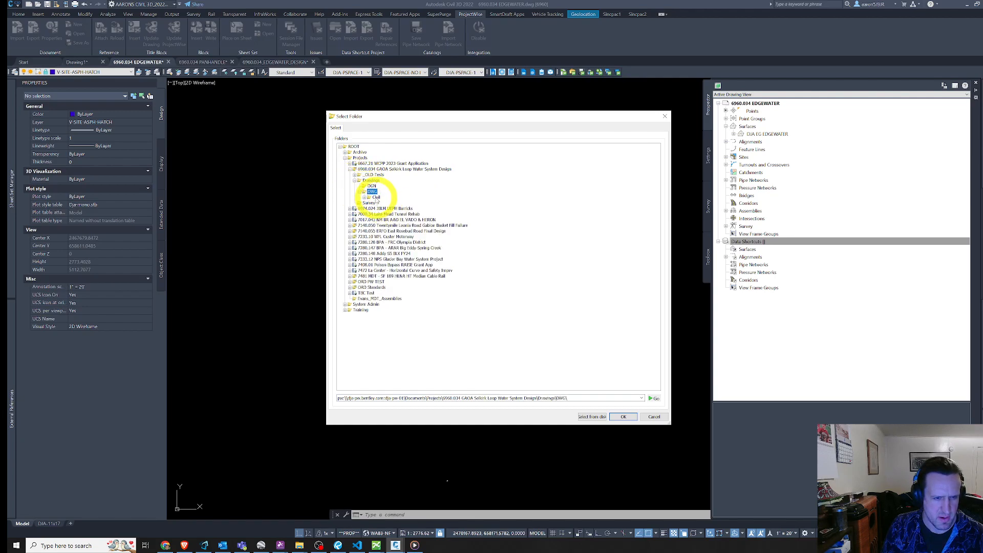
{"action": "left_click", "coordinate": [371, 197]}
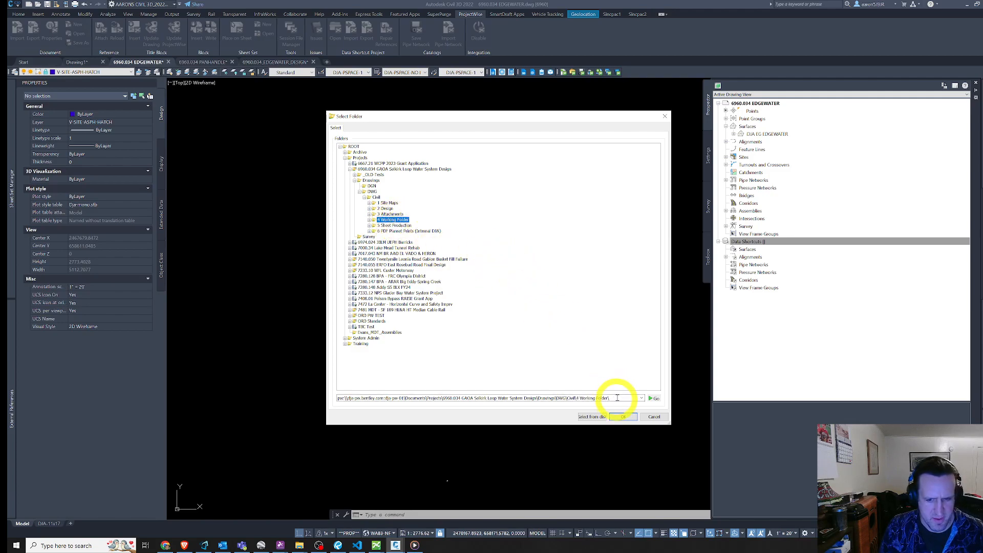
Check the 6960 project's folder in ProjectWise Explorer, and confirm 4 Working Folder as the data shortcuts working folder in Civil 3D.
{"action": "left_click", "coordinate": [376, 545]}
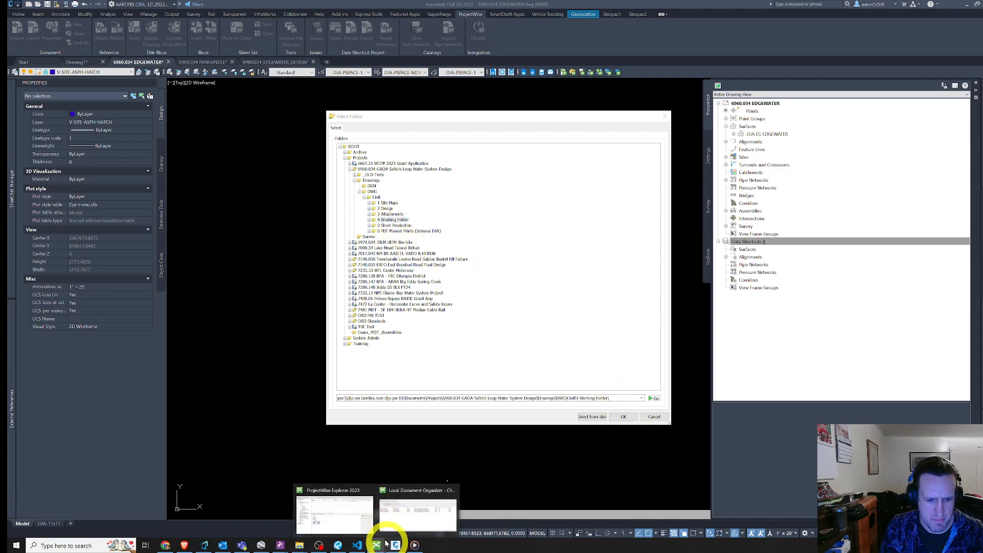
{"action": "left_click", "coordinate": [357, 518]}
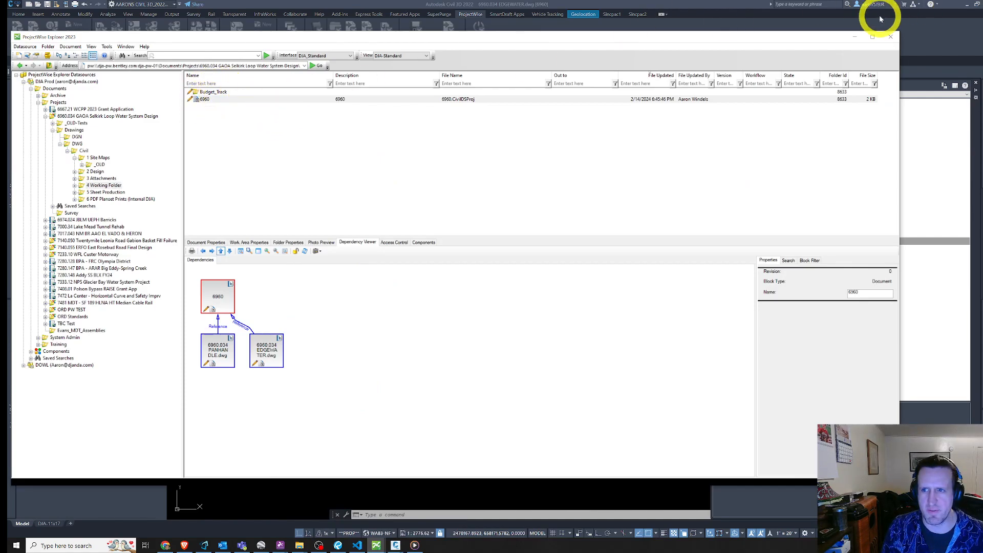
{"action": "left_click", "coordinate": [854, 37]}
{"action": "left_click", "coordinate": [619, 416]}
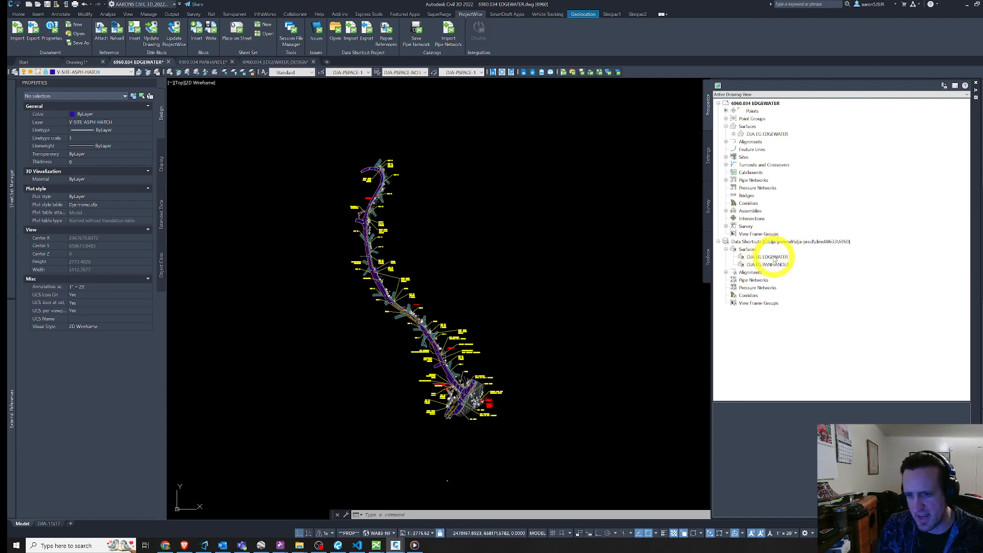
Check which actions are available for the EDGEWATER surface data shortcut and review the data shortcuts project path.
{"action": "right_click", "coordinate": [774, 258]}
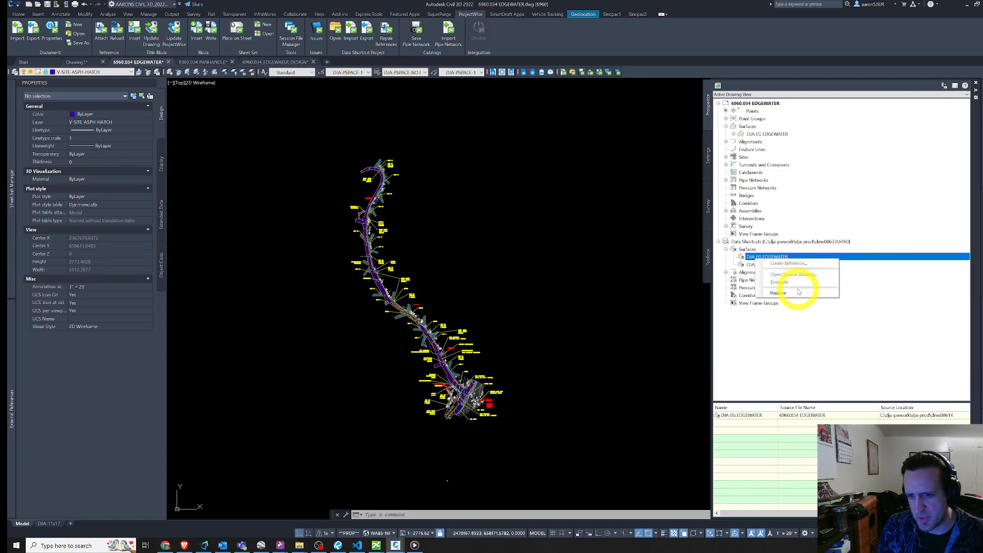
{"action": "key", "text": "Escape"}
{"action": "right_click", "coordinate": [781, 258]}
{"action": "key", "text": "Escape"}
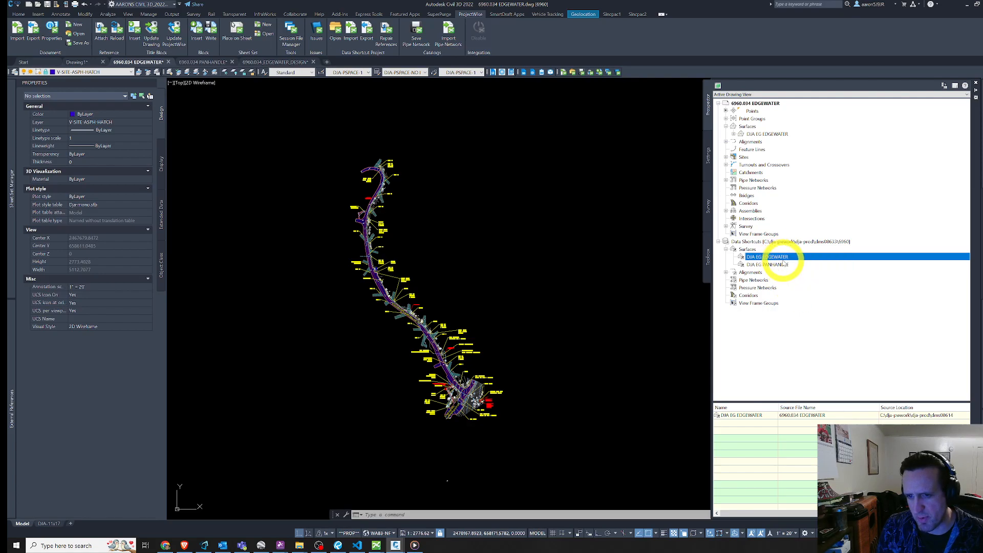
{"action": "left_click", "coordinate": [800, 243]}
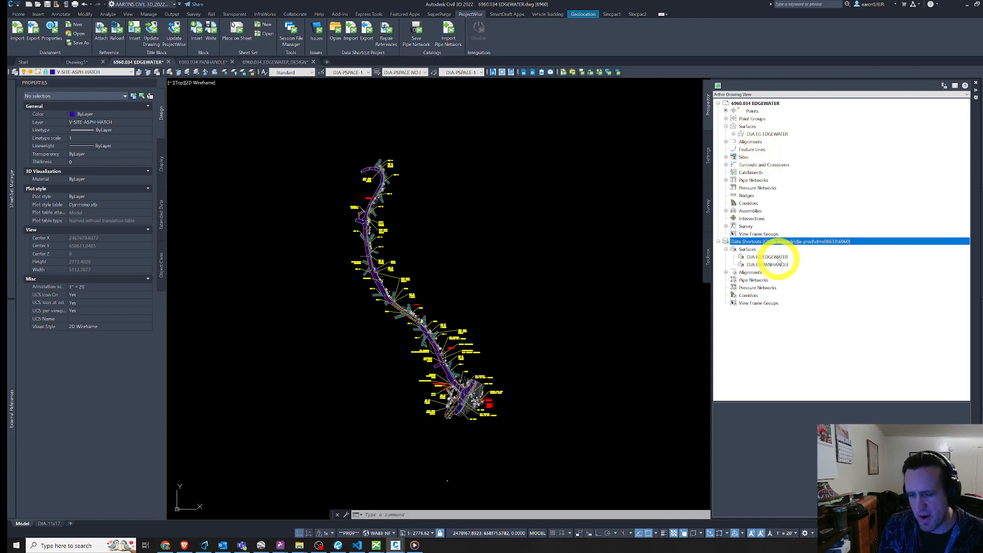
{"action": "key", "text": "Escape"}
{"action": "key", "text": "Escape"}
Switch to the 6960.034_EDGEWATER_DESIGN drawing and show its full site in model space.
{"action": "left_click", "coordinate": [295, 61]}
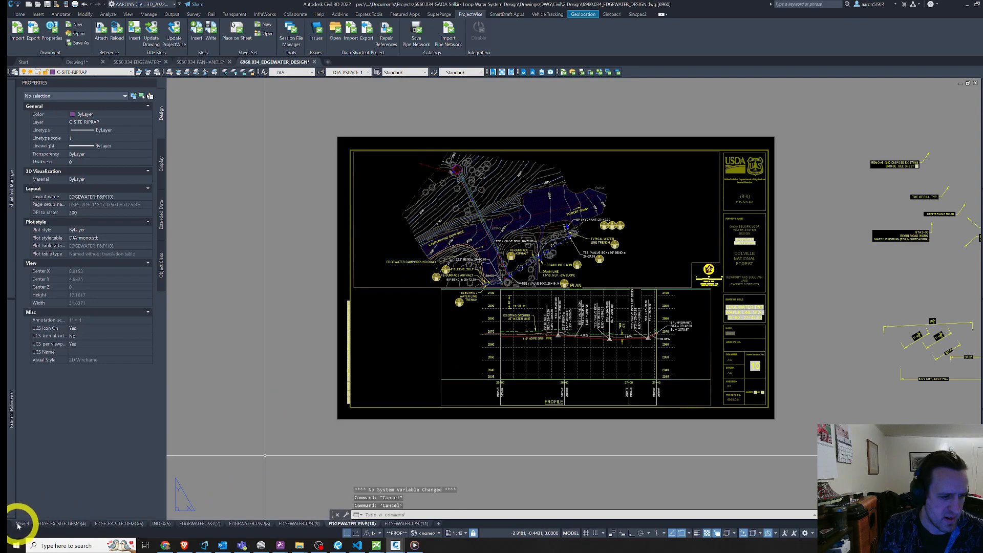
{"action": "left_click", "coordinate": [21, 524]}
{"action": "scroll", "coordinate": [472, 310], "scroll_direction": "down", "scroll_amount": 15}
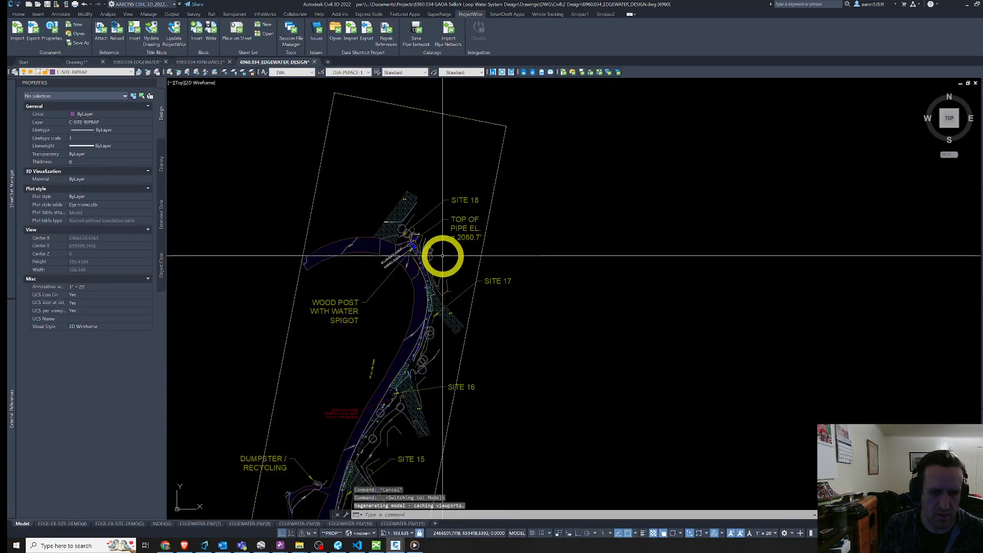
{"action": "scroll", "coordinate": [476, 287], "scroll_direction": "up", "scroll_amount": 8}
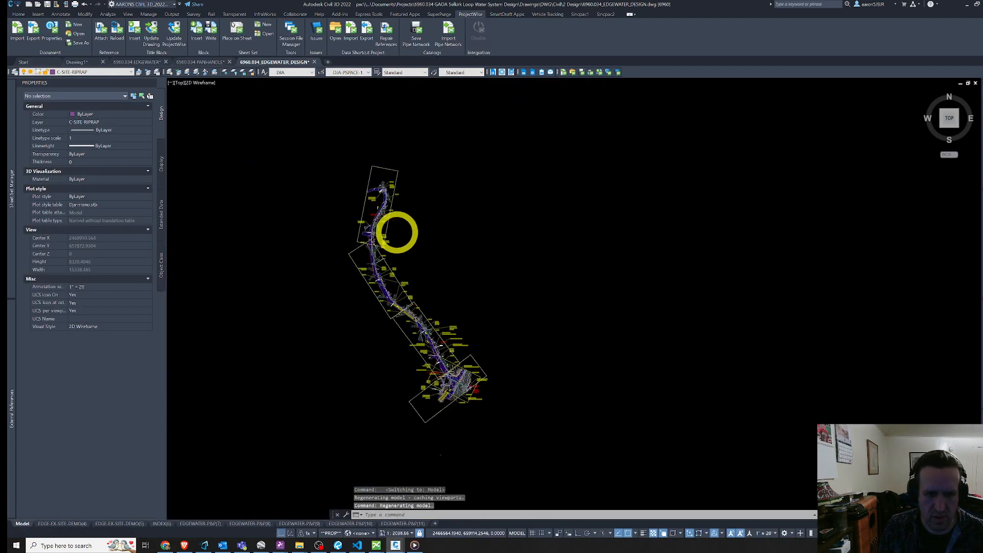
Create a reference to the DJA EG PANHANDLE surface shortcut in 6960.034_EDGEWATER_DESIGN and accept the listed reference documents.
{"action": "mouse_move", "coordinate": [979, 250]}
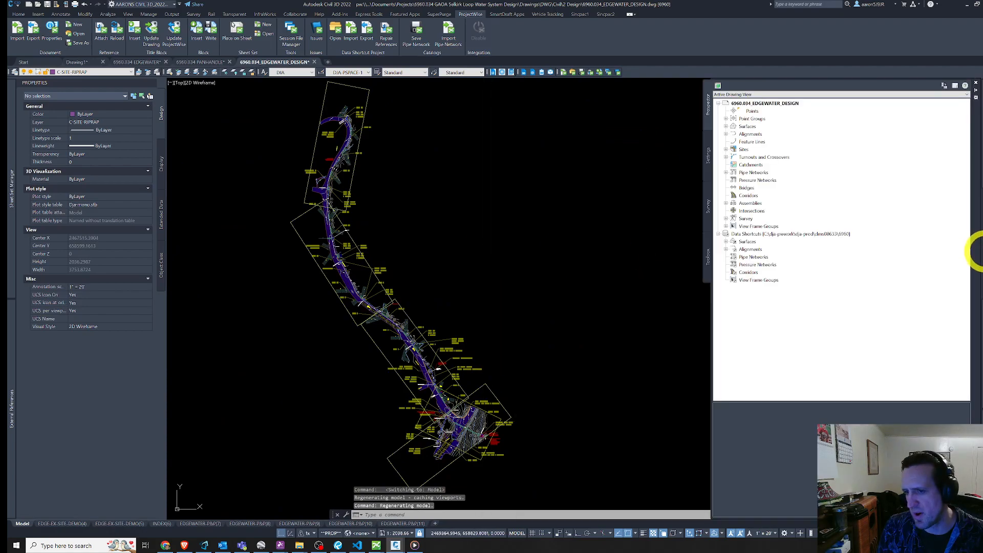
{"action": "left_click", "coordinate": [739, 244]}
{"action": "left_click", "coordinate": [724, 244]}
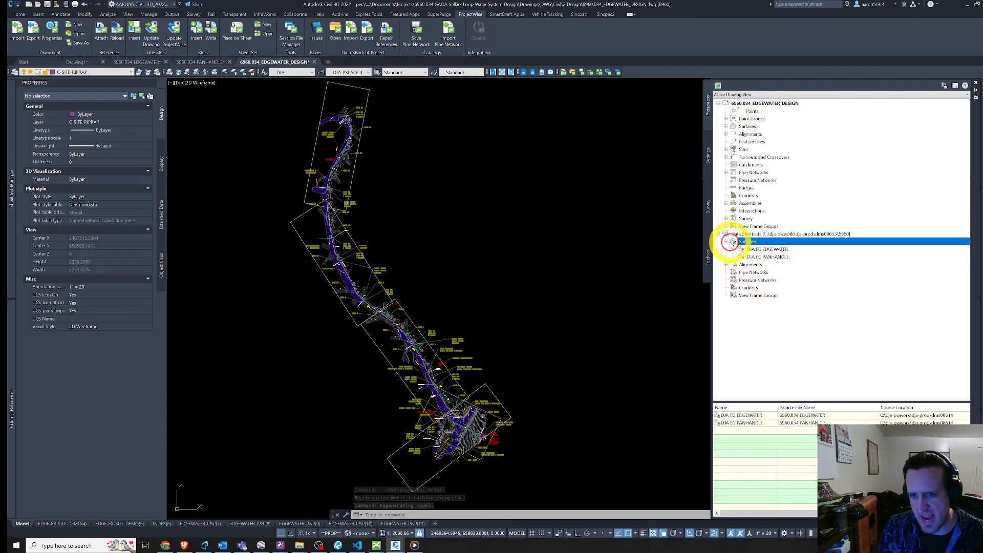
{"action": "right_click", "coordinate": [780, 257]}
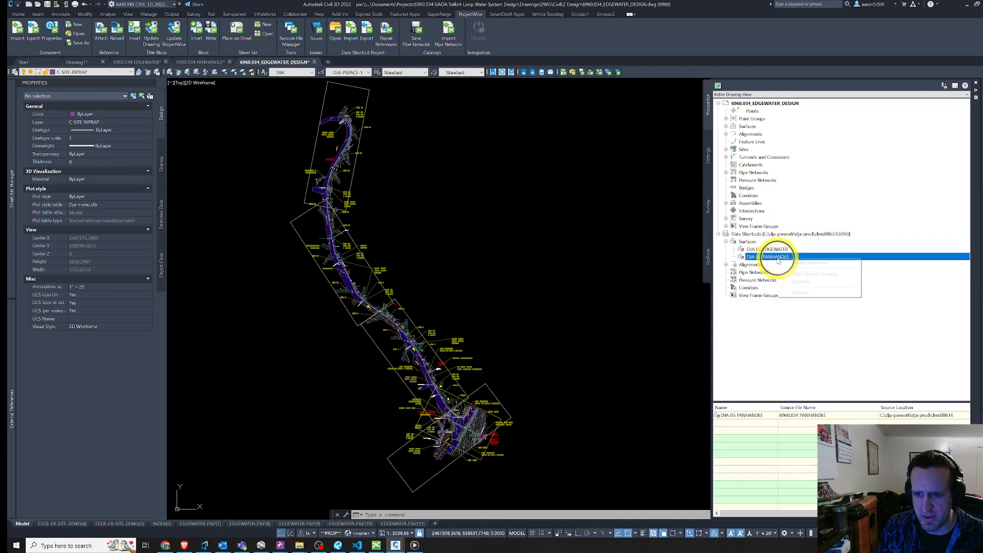
{"action": "left_click", "coordinate": [811, 264]}
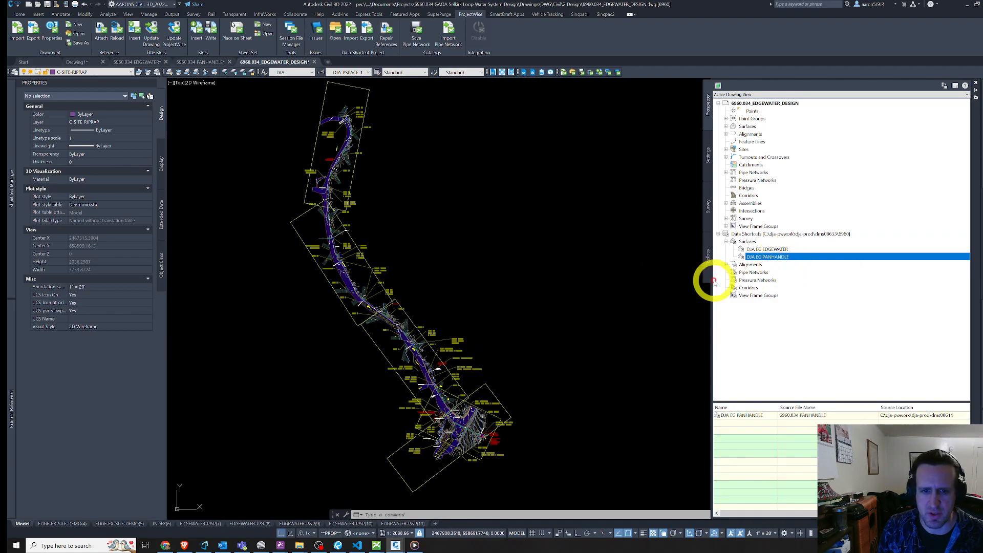
{"action": "left_click", "coordinate": [515, 328]}
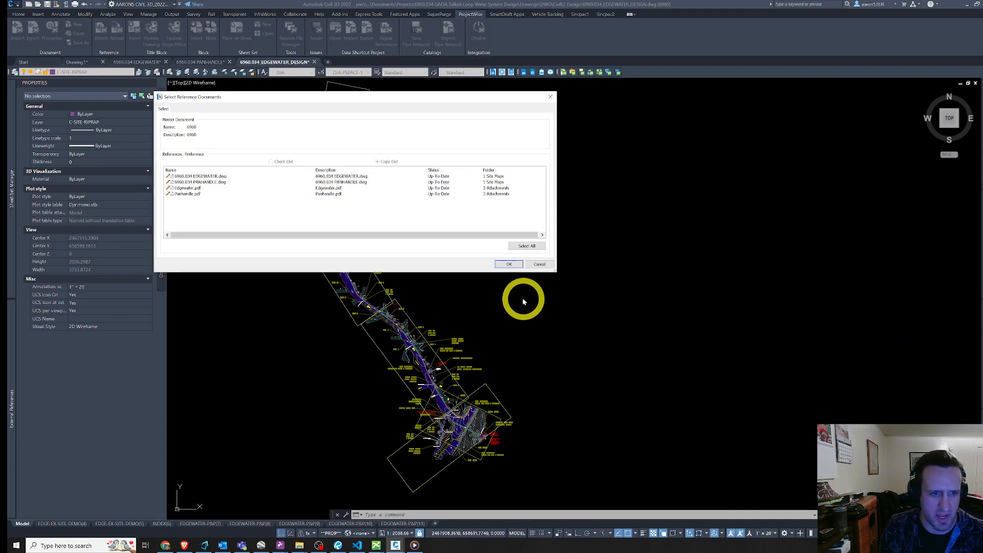
{"action": "left_click", "coordinate": [509, 264]}
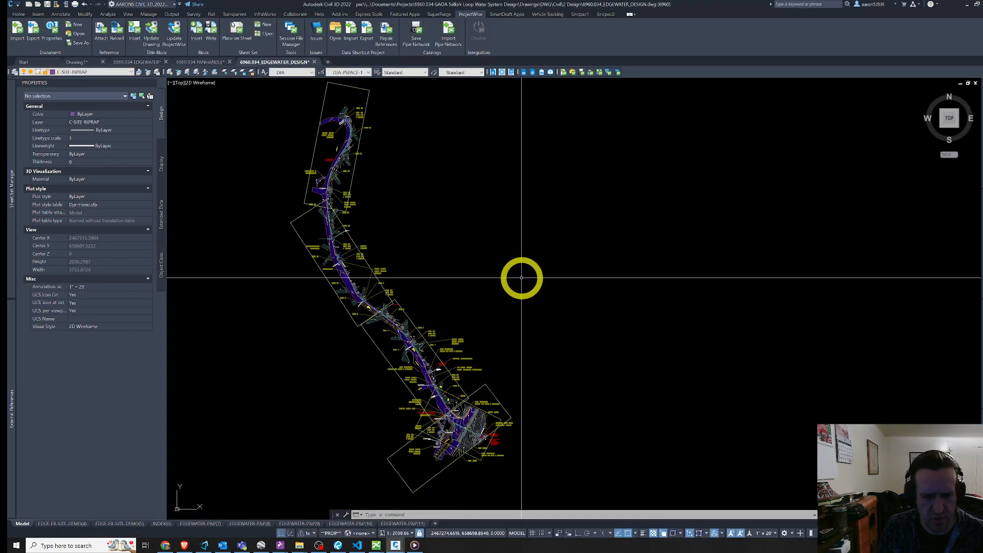
Locate the referenced Panhandle surface in model space and examine its contours.
{"action": "scroll", "coordinate": [521, 278], "scroll_direction": "down", "scroll_amount": 15}
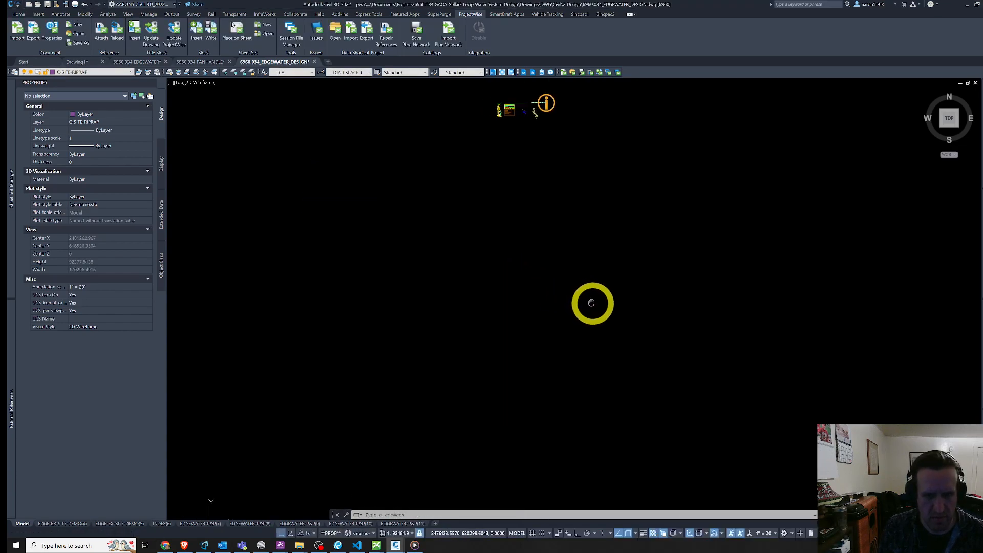
{"action": "scroll", "coordinate": [591, 303], "scroll_direction": "down", "scroll_amount": 3}
{"action": "scroll", "coordinate": [678, 441], "scroll_direction": "up", "scroll_amount": 6}
{"action": "scroll", "coordinate": [678, 442], "scroll_direction": "up", "scroll_amount": 20}
{"action": "scroll", "coordinate": [567, 321], "scroll_direction": "up", "scroll_amount": 4}
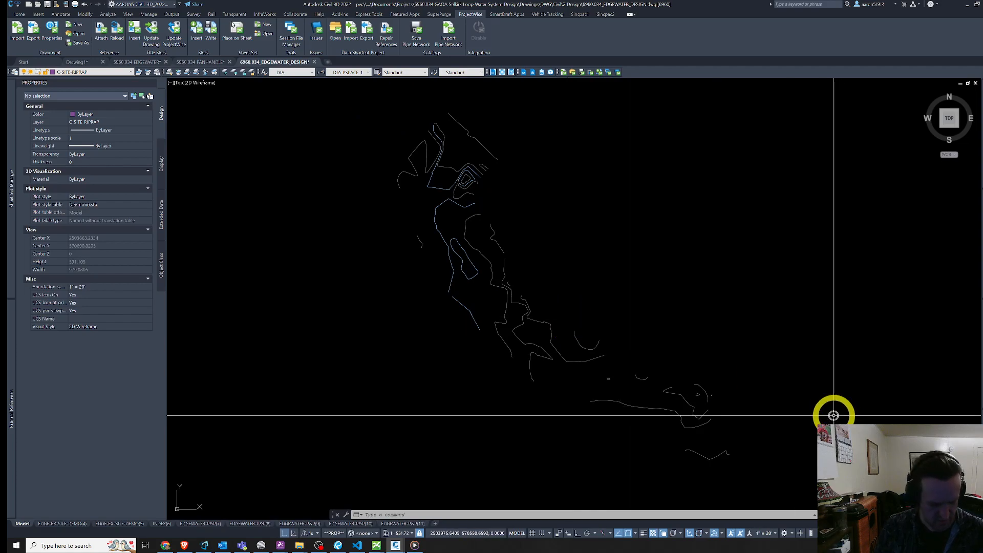
{"action": "scroll", "coordinate": [834, 415], "scroll_direction": "down", "scroll_amount": 6}
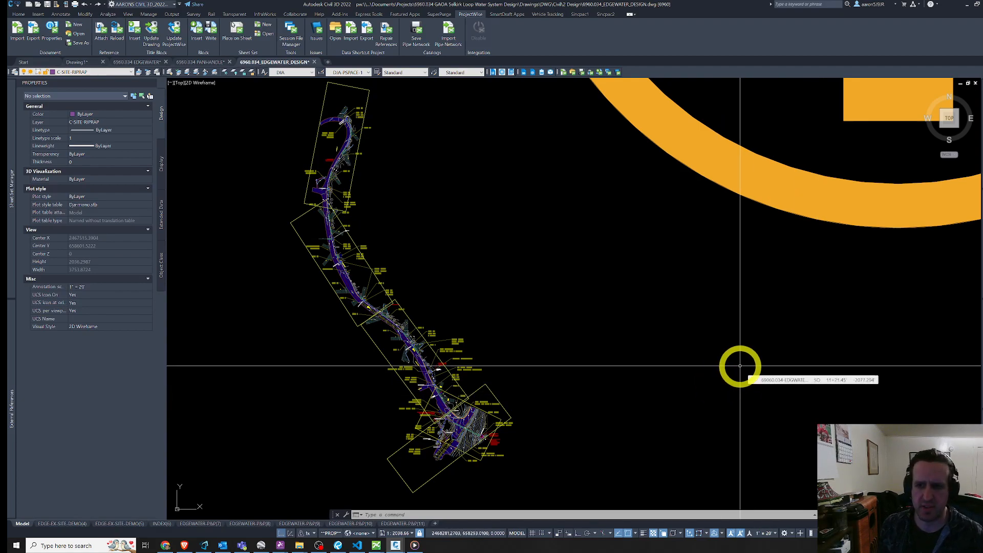
Switch to ProjectWise Explorer and check the 6960 data shortcut project in 4 Working Folder.
{"action": "left_click", "coordinate": [969, 4]}
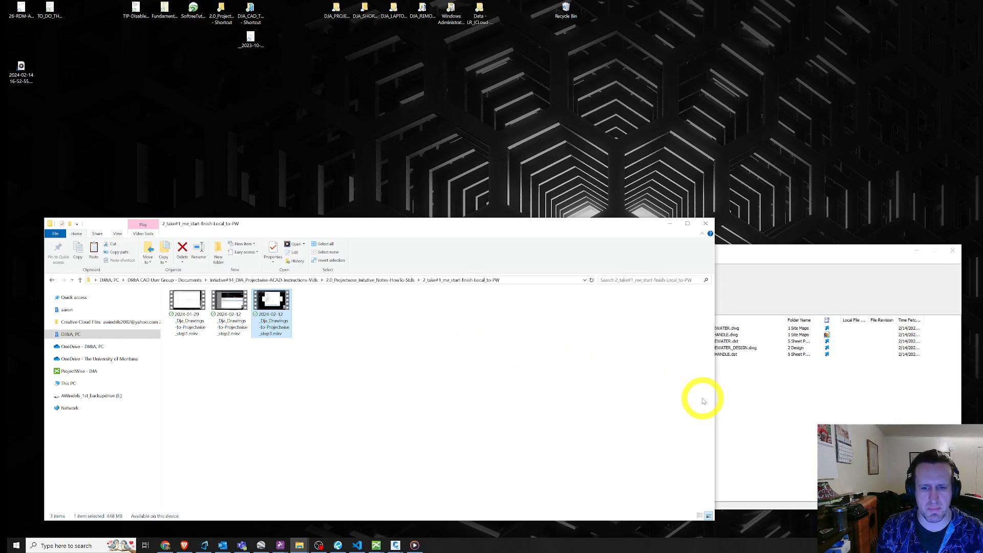
{"action": "mouse_move", "coordinate": [376, 545]}
{"action": "left_click", "coordinate": [329, 501]}
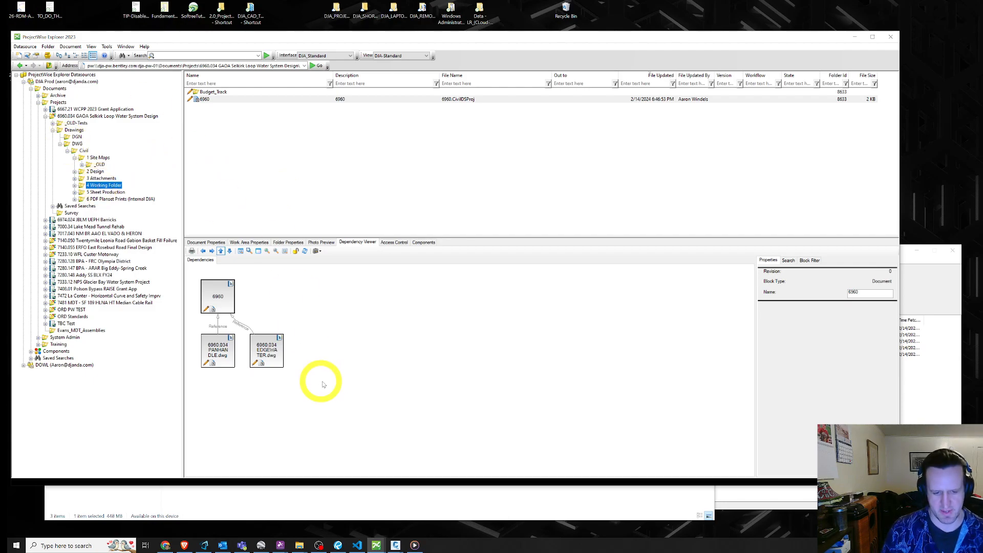
Back in Civil 3D's 6960.034 EDGEWATER drawing, review the folder selection of the data shortcut project import and cancel it.
{"action": "left_click", "coordinate": [395, 546]}
{"action": "left_click", "coordinate": [356, 507]}
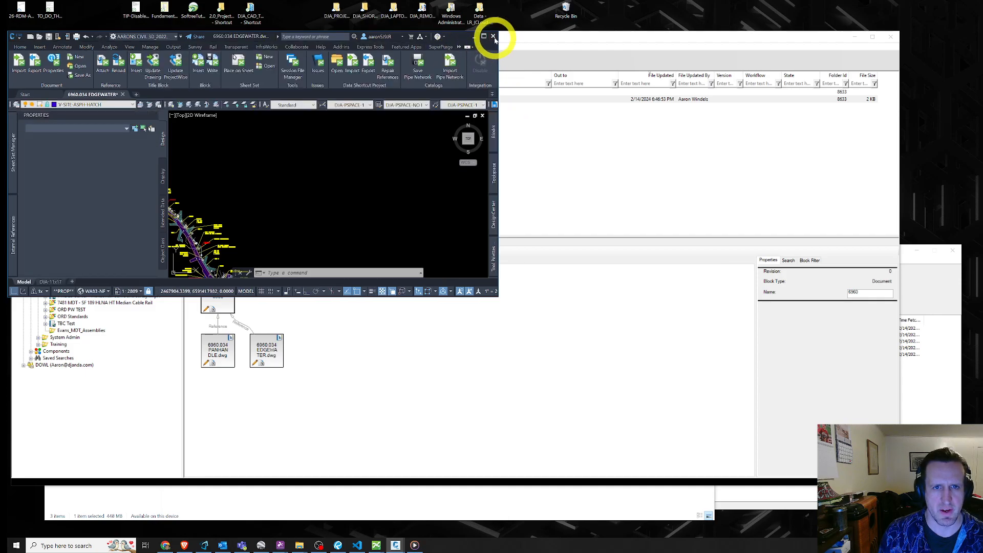
{"action": "left_click", "coordinate": [485, 37]}
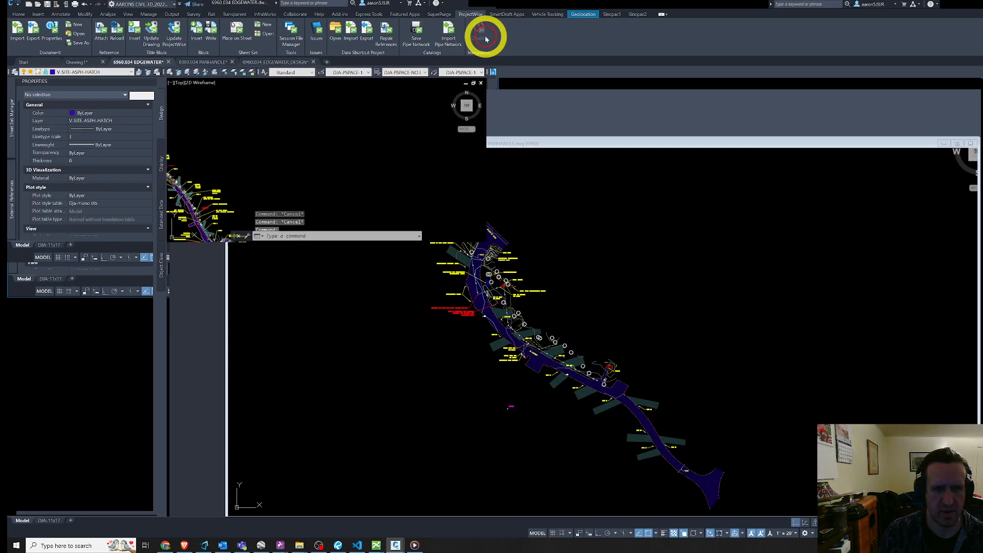
{"action": "left_click", "coordinate": [352, 41]}
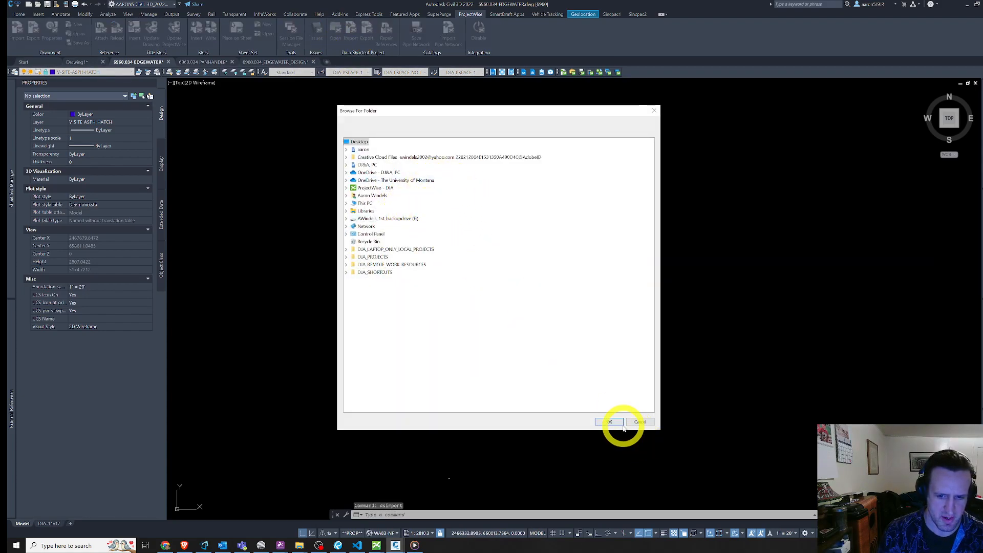
{"action": "left_click", "coordinate": [639, 423]}
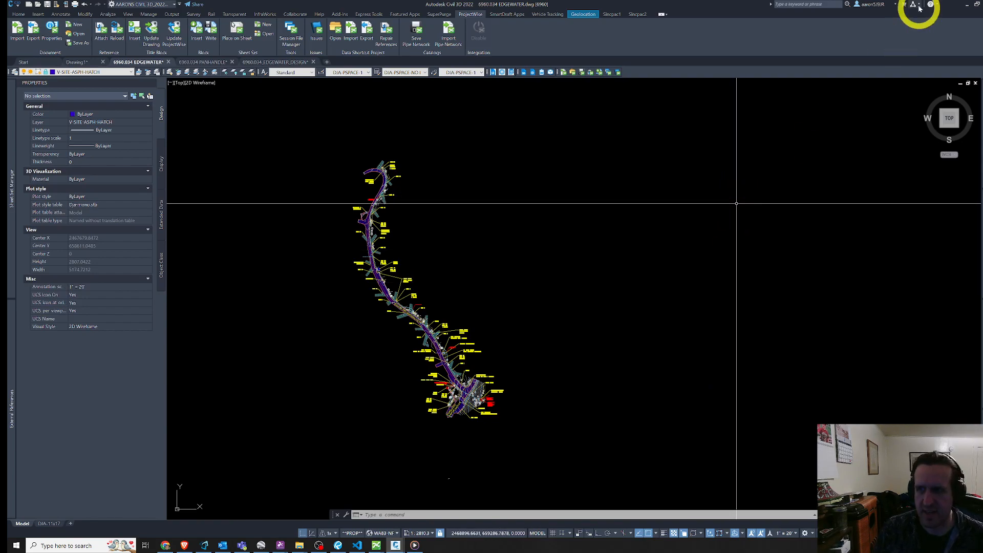
In ProjectWise Explorer, examine how the 6960 project depends on the PANHANDLE and EDGEWATER drawings in its dependency diagram.
{"action": "left_click", "coordinate": [966, 6]}
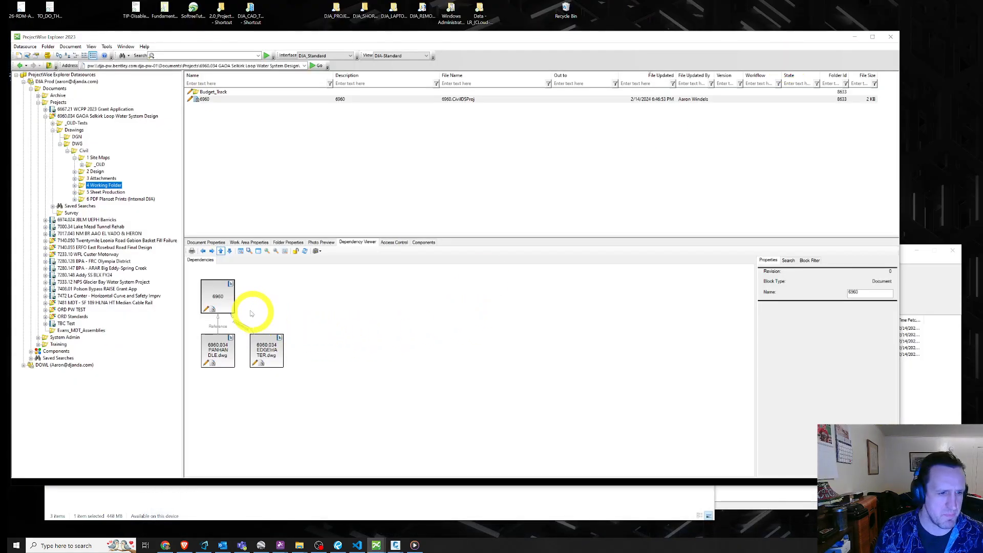
{"action": "left_click", "coordinate": [216, 99]}
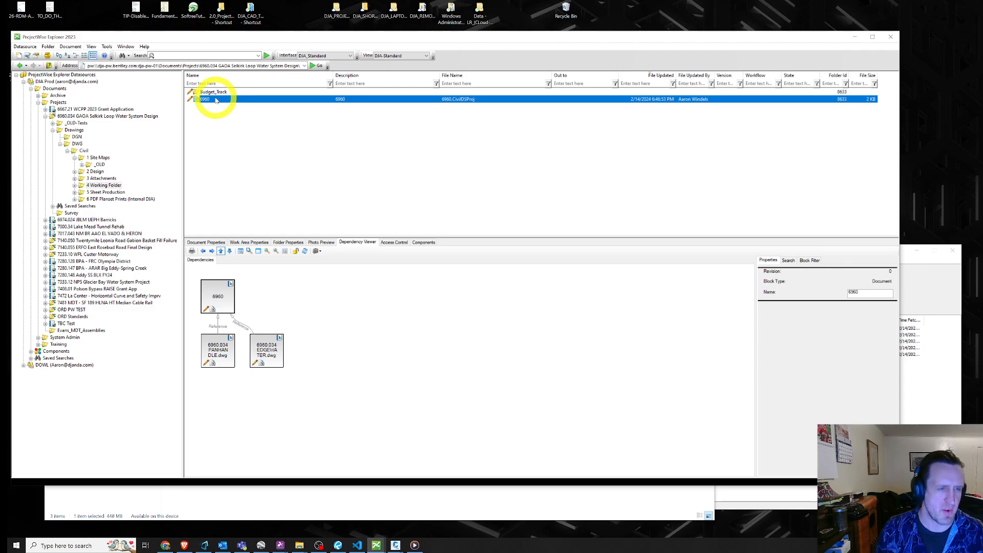
{"action": "left_click", "coordinate": [226, 362]}
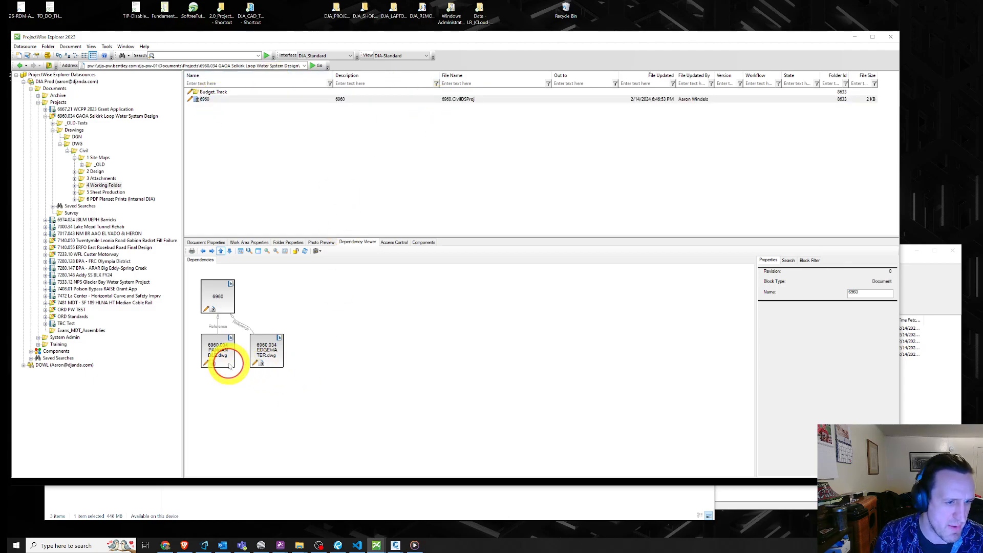
{"action": "left_click", "coordinate": [268, 357]}
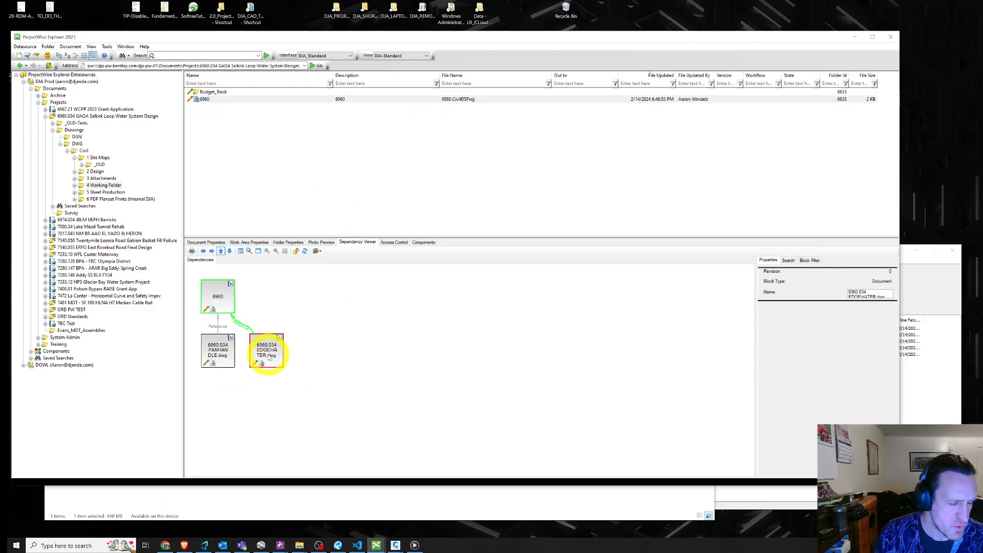
{"action": "left_click", "coordinate": [214, 353]}
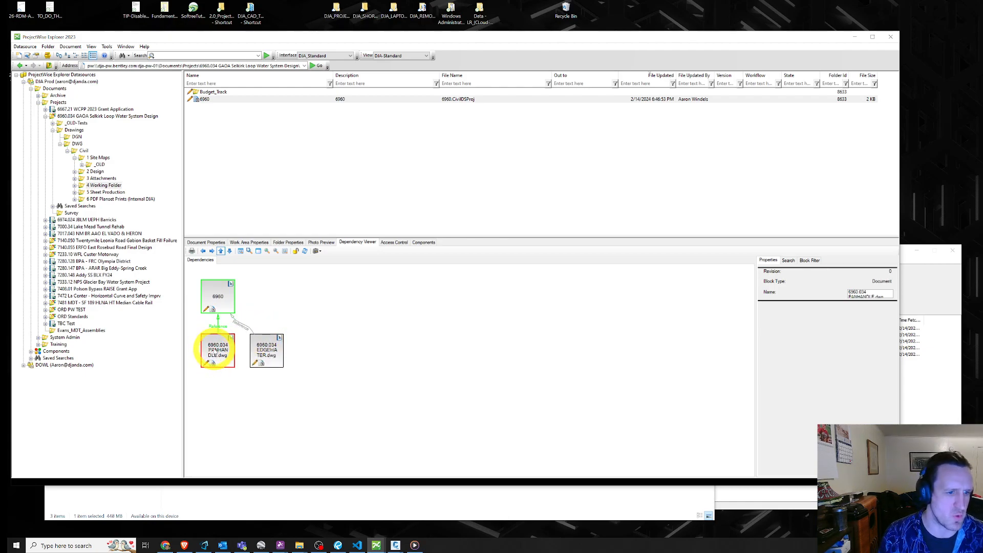
{"action": "left_click", "coordinate": [264, 350]}
{"action": "left_click", "coordinate": [229, 354]}
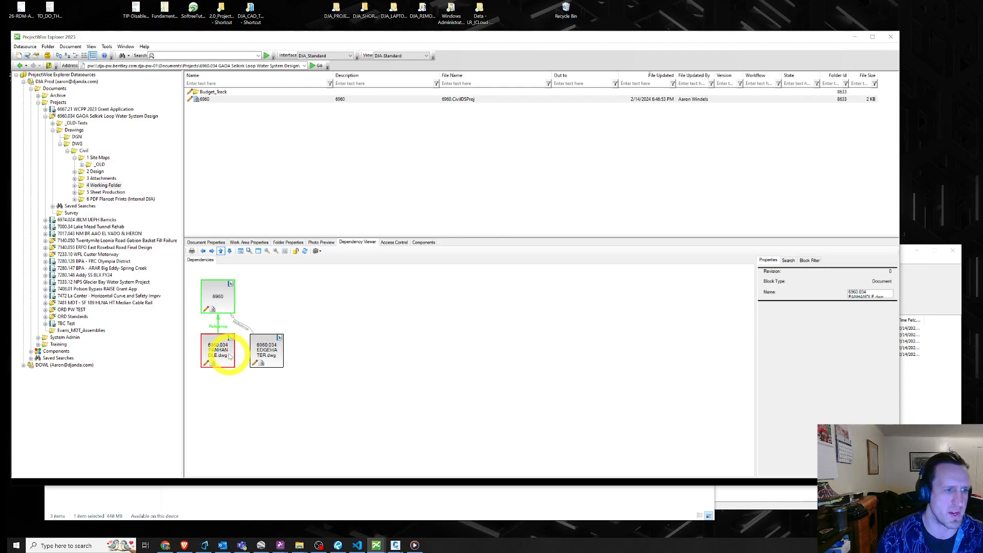
{"action": "left_click", "coordinate": [272, 345]}
{"action": "left_click", "coordinate": [219, 298]}
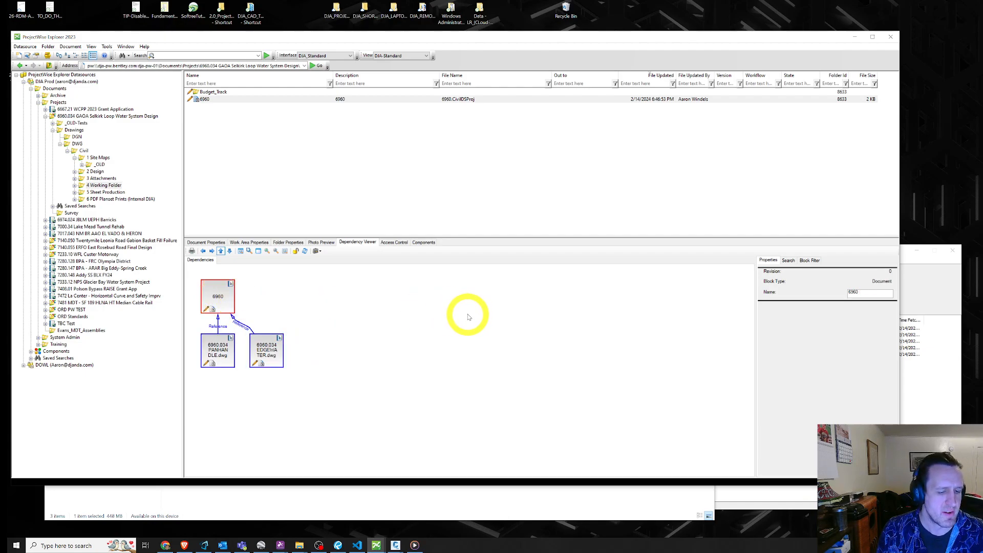
Switch to the GreenBook Bentley Civil 3D Best Practices PDF and skim from the Civil 3D project import steps to Sheet Set Best Practices.
{"action": "left_click", "coordinate": [340, 542]}
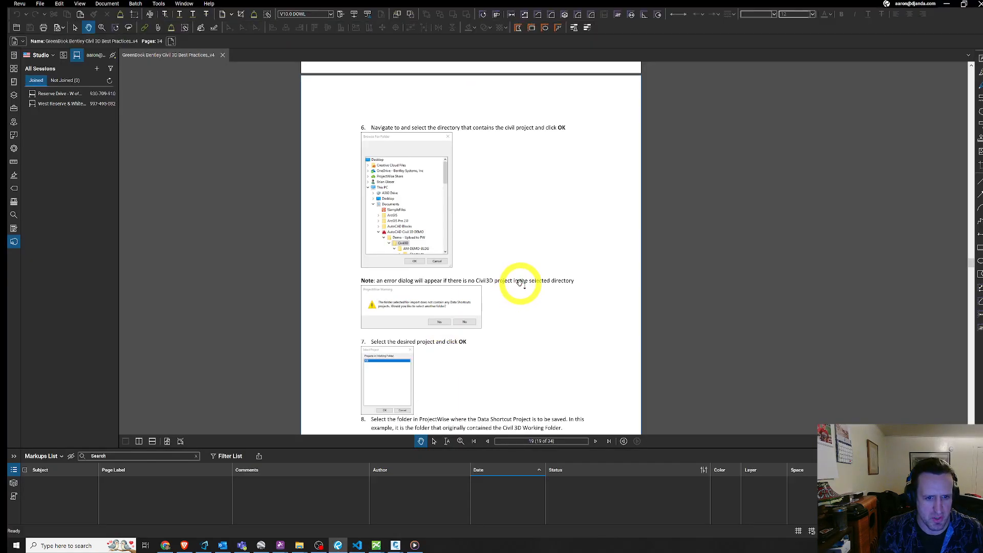
{"action": "scroll", "coordinate": [547, 305], "scroll_direction": "down", "scroll_amount": 8}
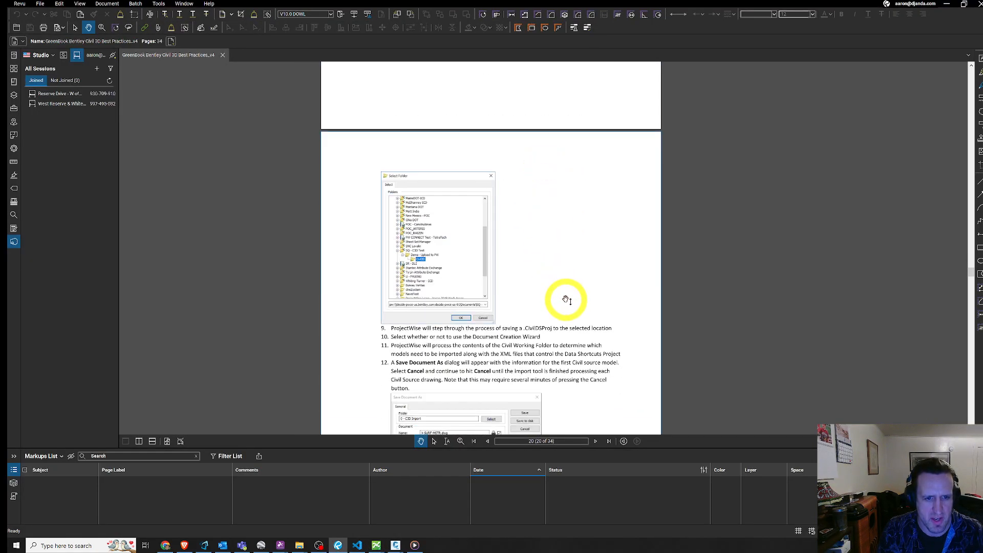
{"action": "scroll", "coordinate": [566, 300], "scroll_direction": "down", "scroll_amount": 10}
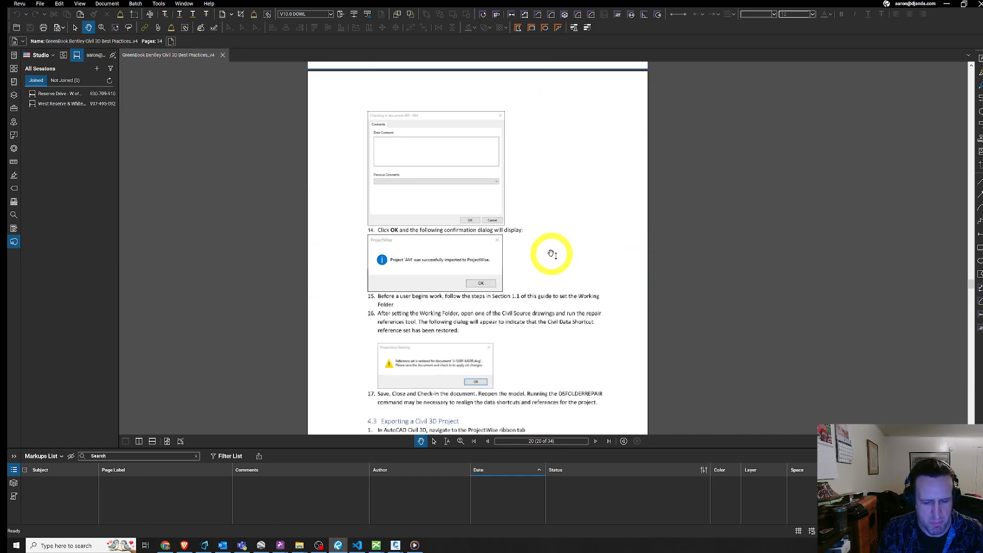
{"action": "scroll", "coordinate": [551, 254], "scroll_direction": "down", "scroll_amount": 10}
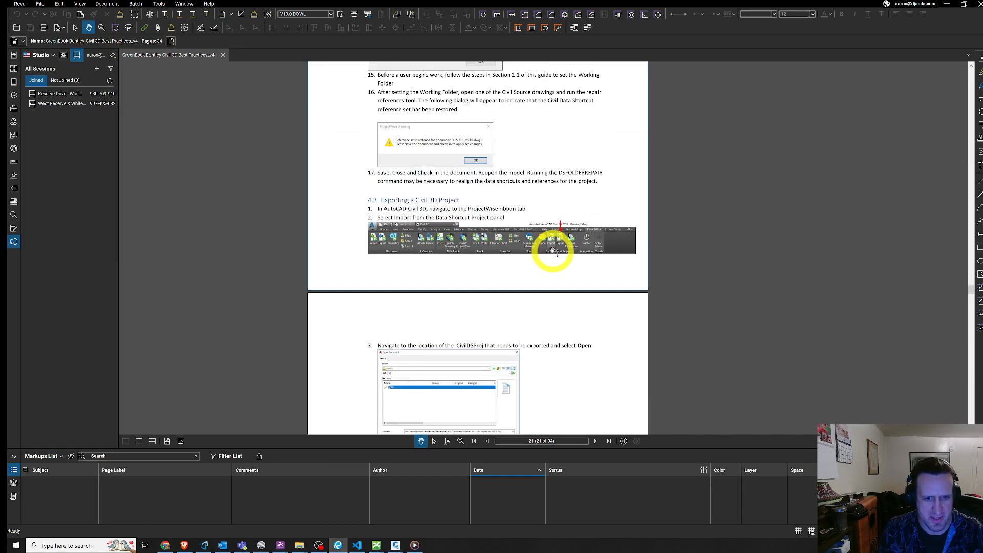
{"action": "scroll", "coordinate": [553, 251], "scroll_direction": "down", "scroll_amount": 20}
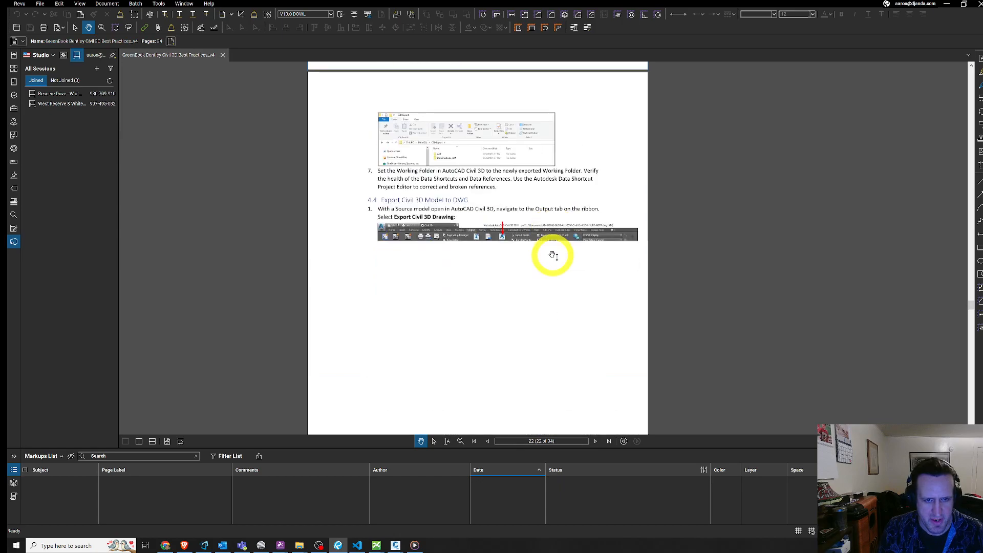
{"action": "scroll", "coordinate": [553, 255], "scroll_direction": "down", "scroll_amount": 20}
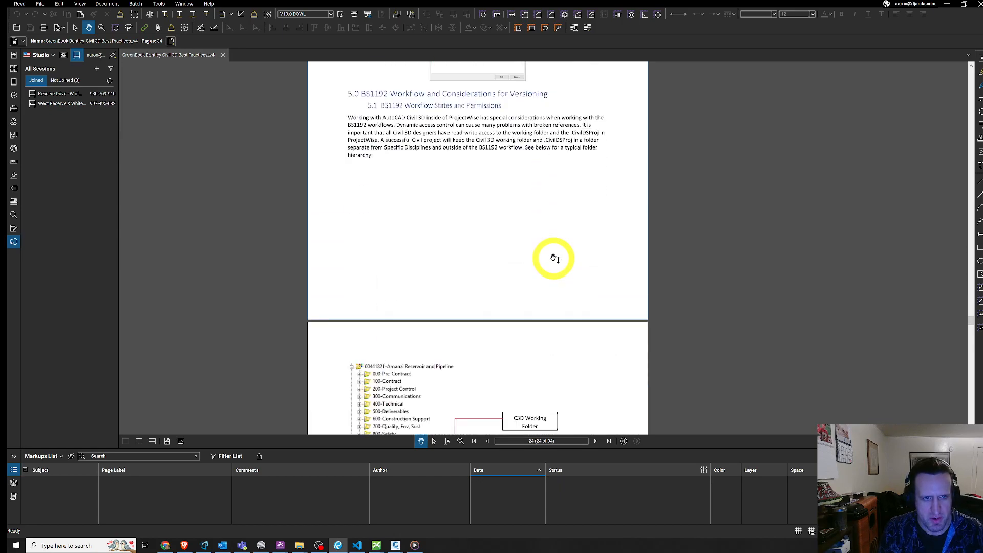
{"action": "scroll", "coordinate": [499, 153], "scroll_direction": "down", "scroll_amount": 10}
{"action": "scroll", "coordinate": [496, 205], "scroll_direction": "down", "scroll_amount": 10}
{"action": "scroll", "coordinate": [497, 224], "scroll_direction": "down", "scroll_amount": 10}
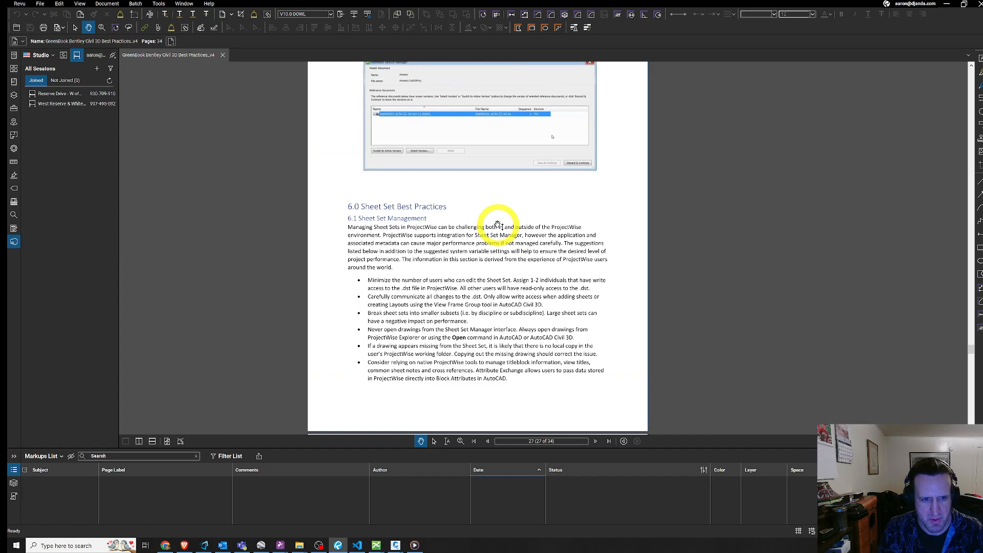
Read the sheet set management advice and the ProjectWise-specific DMSSET commands in section 6 of the guide.
{"action": "scroll", "coordinate": [501, 276], "scroll_direction": "down", "scroll_amount": 2}
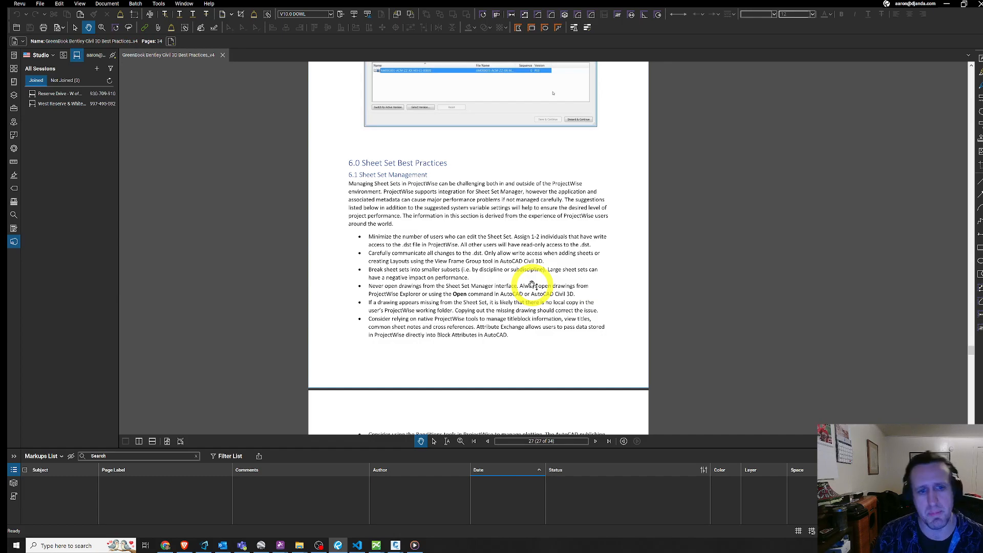
{"action": "scroll", "coordinate": [546, 303], "scroll_direction": "down", "scroll_amount": 12}
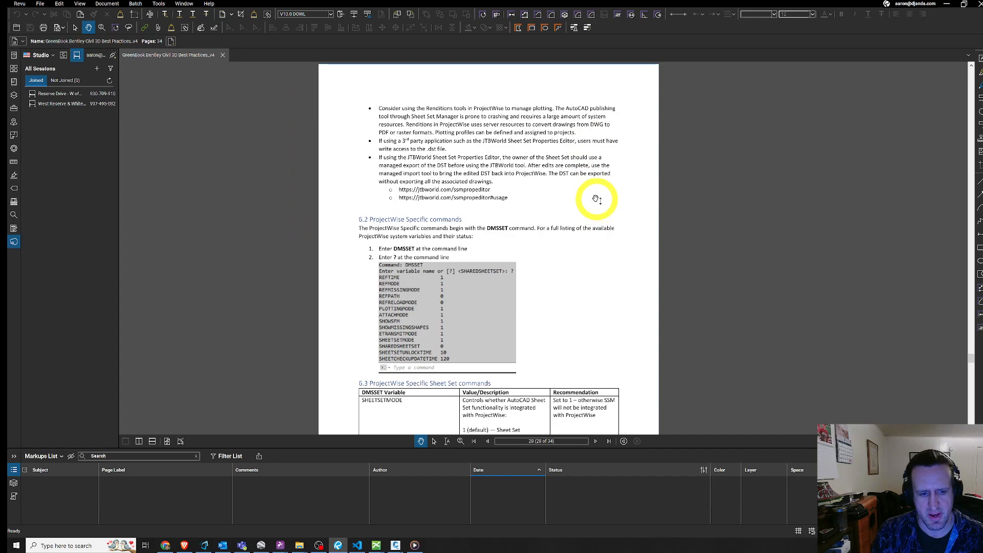
{"action": "scroll", "coordinate": [598, 199], "scroll_direction": "down", "scroll_amount": 12}
{"action": "left_click_drag", "start_coordinate": [582, 207], "coordinate": [559, 207]}
{"action": "left_click", "coordinate": [575, 259]}
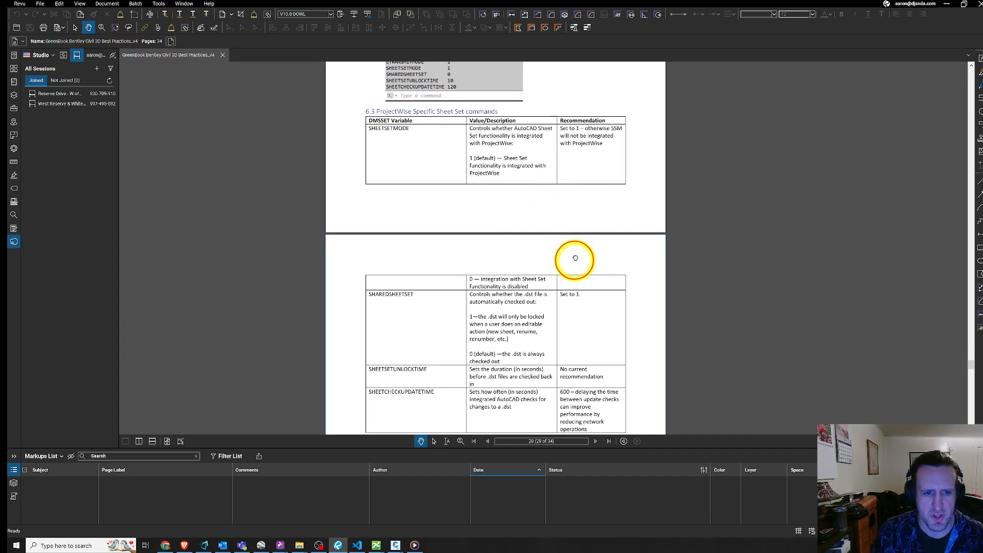
Go to section 7.1 General of the guide and read the Golden Rule and the recommendations listed with it.
{"action": "scroll", "coordinate": [576, 258], "scroll_direction": "down", "scroll_amount": 13}
{"action": "scroll", "coordinate": [583, 261], "scroll_direction": "down", "scroll_amount": 20}
{"action": "scroll", "coordinate": [566, 182], "scroll_direction": "down", "scroll_amount": 5}
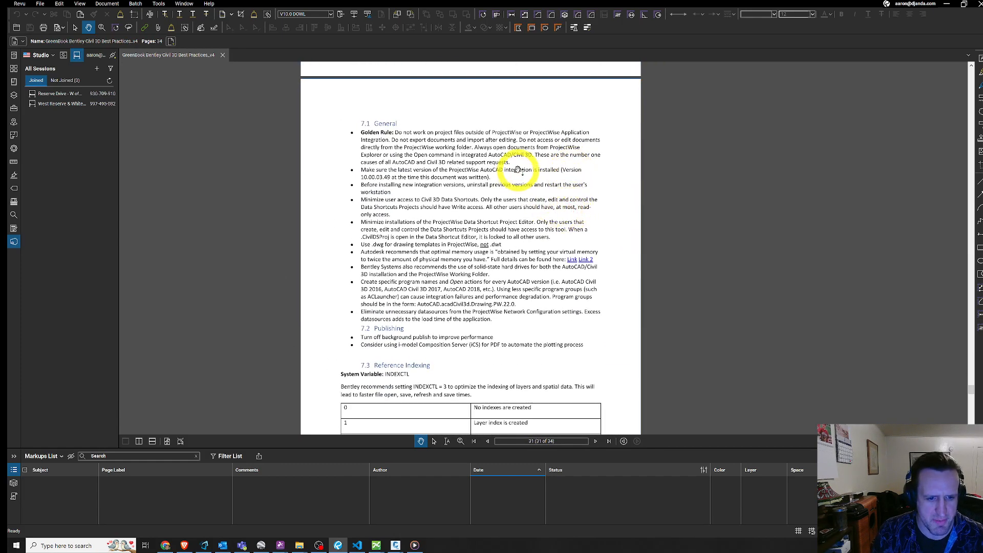
{"action": "left_click_drag", "start_coordinate": [518, 170], "coordinate": [520, 205]}
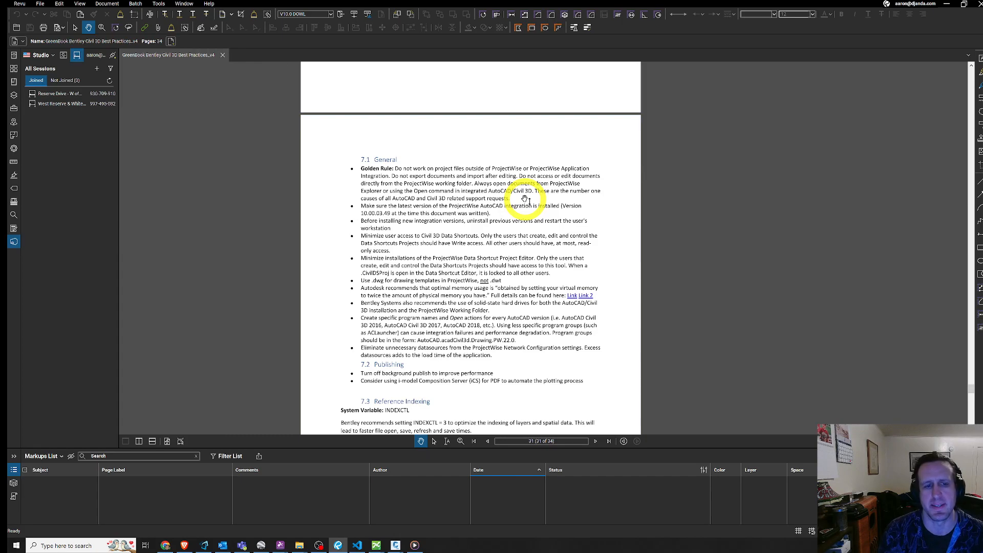
{"action": "left_click", "coordinate": [400, 175]}
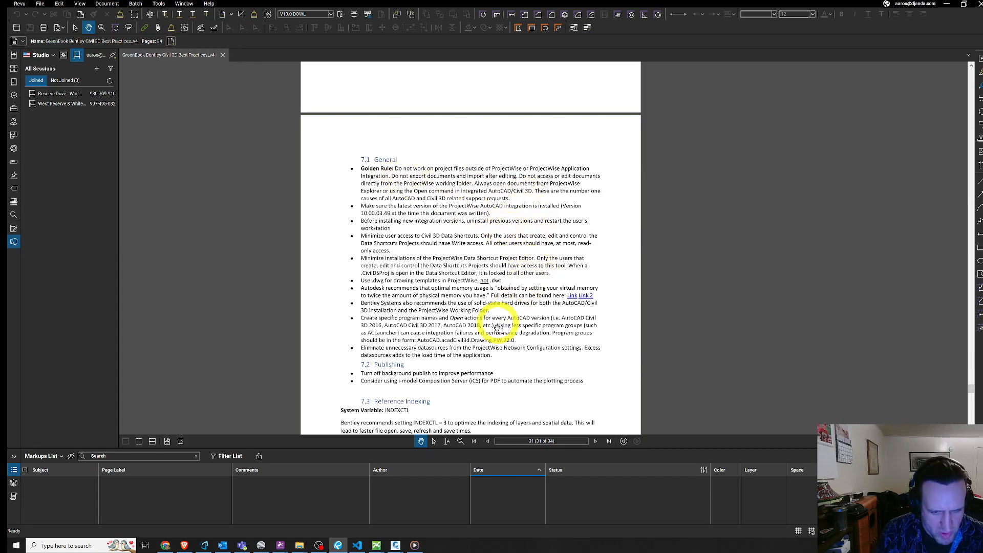
Switch to ProjectWise Explorer and open the properties of PIONEER PARK.dwg in the 2 Design folder.
{"action": "scroll", "coordinate": [500, 298], "scroll_direction": "down", "scroll_amount": 1}
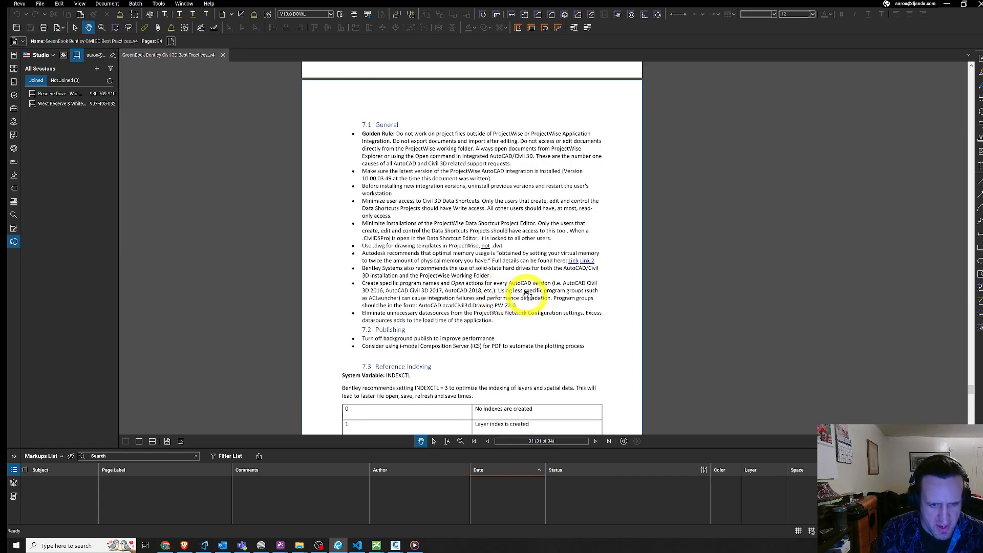
{"action": "mouse_move", "coordinate": [376, 544]}
{"action": "left_click", "coordinate": [344, 509]}
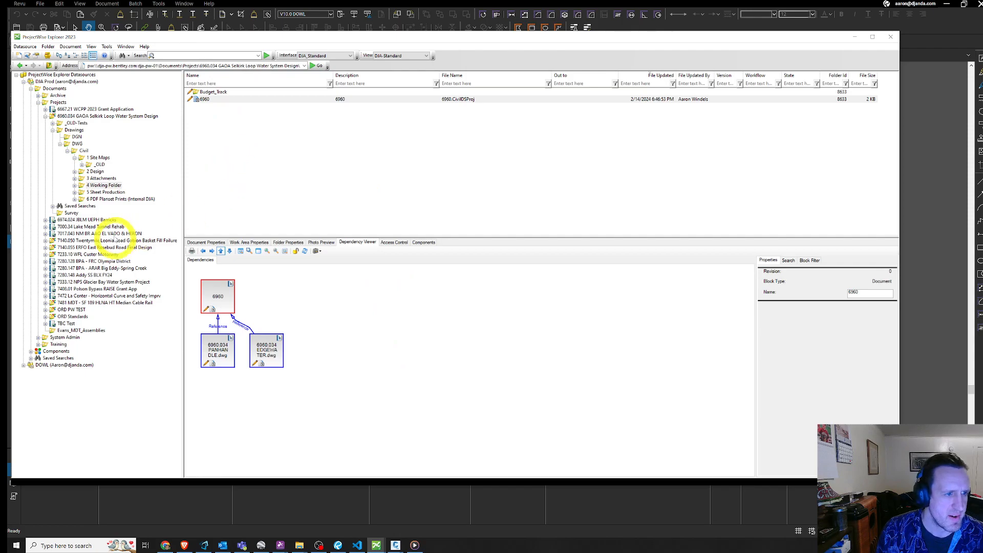
{"action": "left_click", "coordinate": [95, 171]}
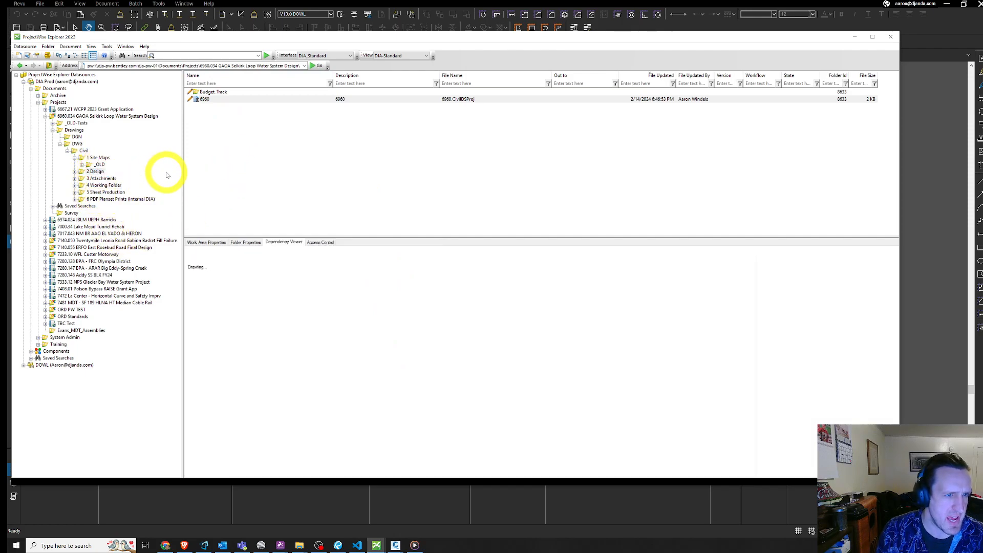
{"action": "right_click", "coordinate": [226, 110]}
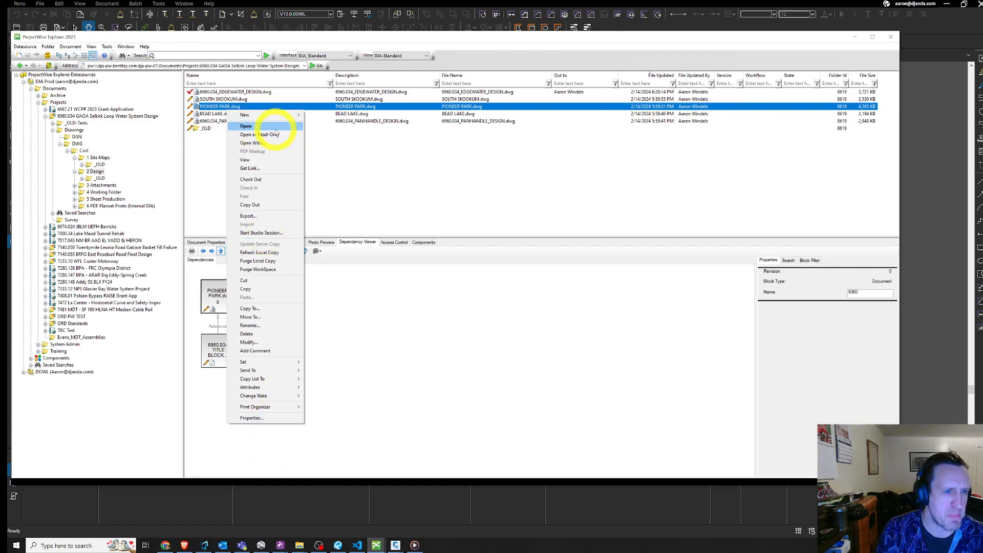
{"action": "key", "text": "Escape"}
{"action": "right_click", "coordinate": [230, 106]}
{"action": "left_click", "coordinate": [277, 413]}
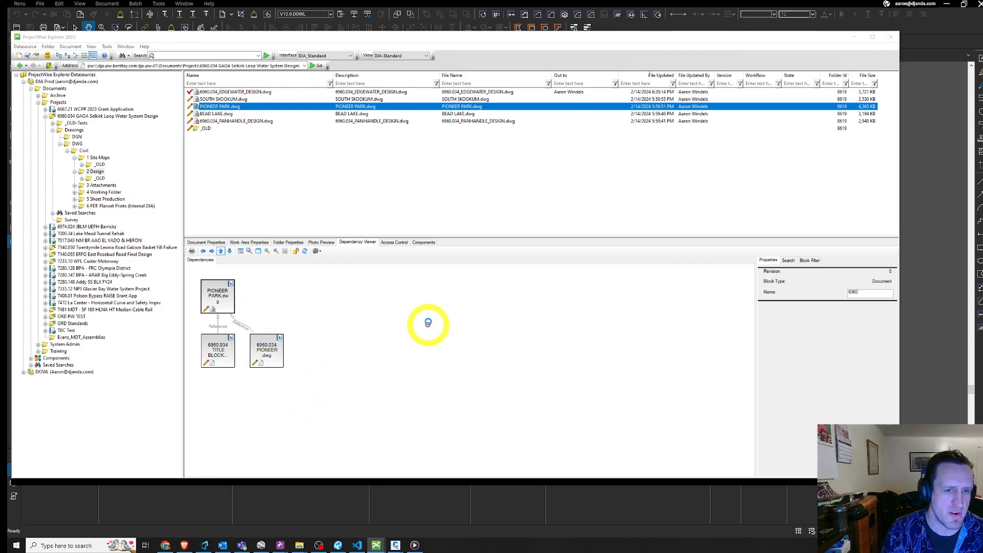
Look through the applications that can be assigned to PIONEER PARK.dwg, and close its properties without changing anything.
{"action": "left_click", "coordinate": [480, 226]}
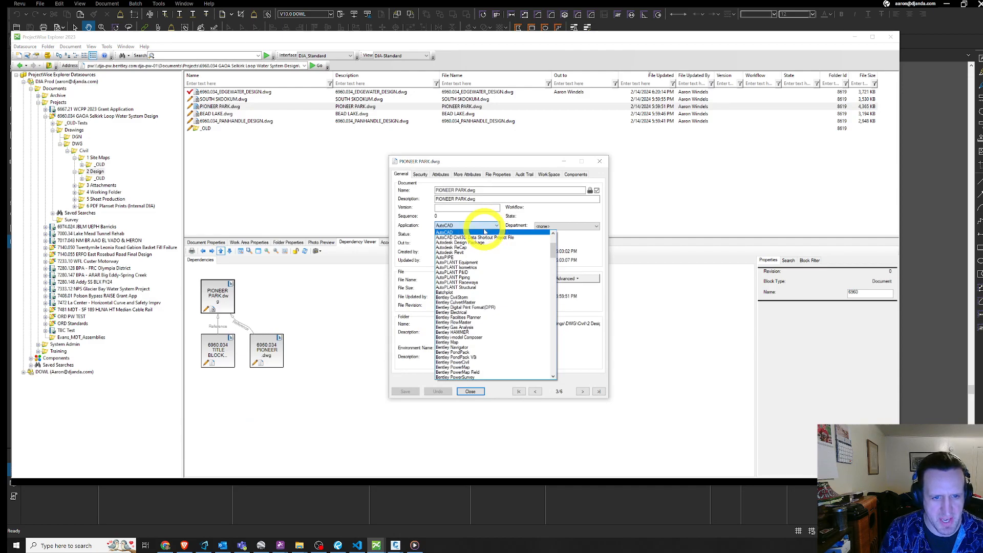
{"action": "scroll", "coordinate": [484, 256], "scroll_direction": "down", "scroll_amount": 15}
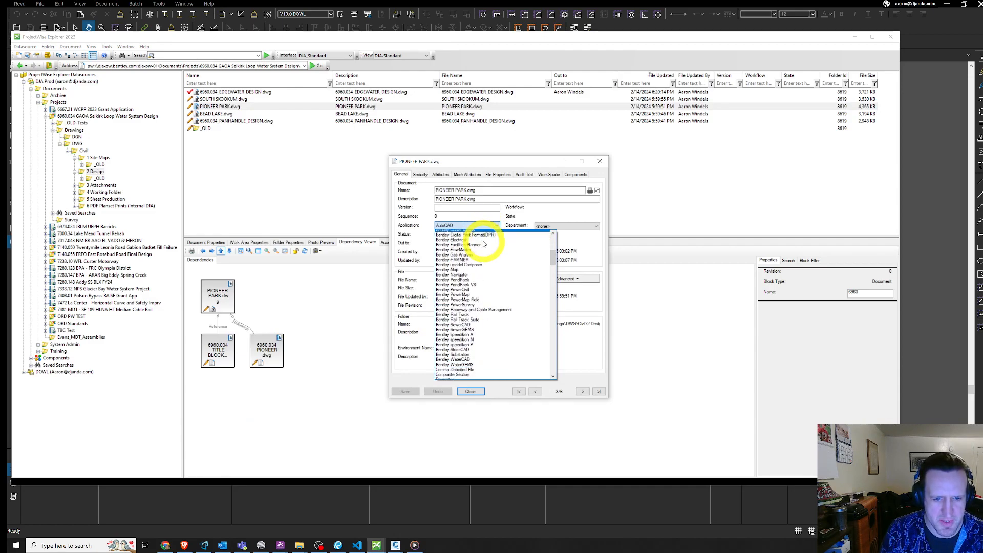
{"action": "scroll", "coordinate": [485, 269], "scroll_direction": "down", "scroll_amount": 15}
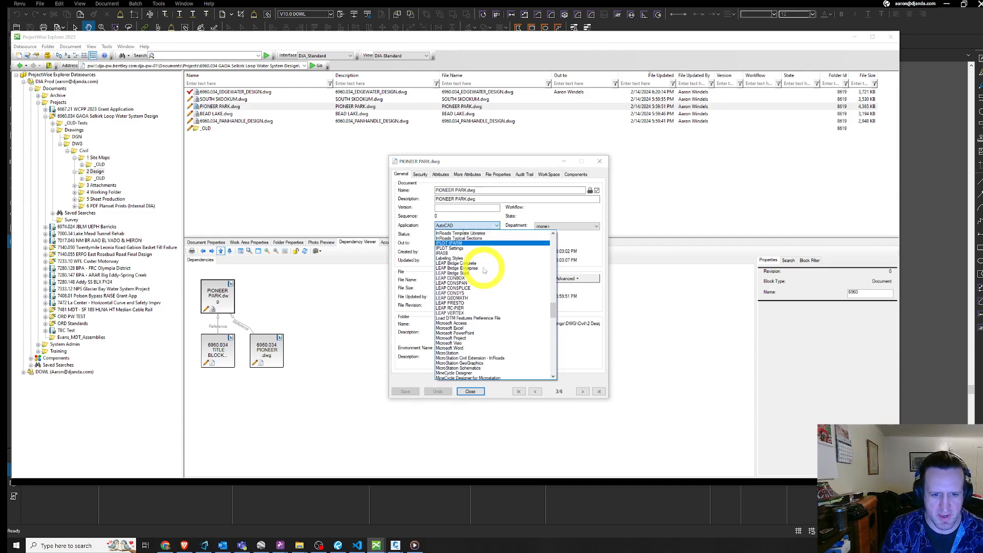
{"action": "scroll", "coordinate": [492, 281], "scroll_direction": "down", "scroll_amount": 15}
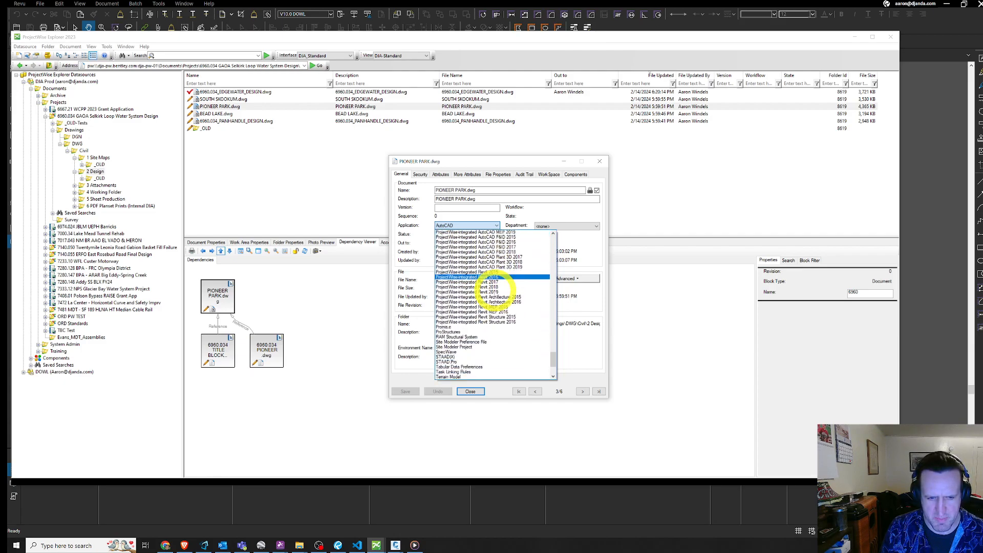
{"action": "key", "text": "Escape"}
{"action": "key", "text": "Escape"}
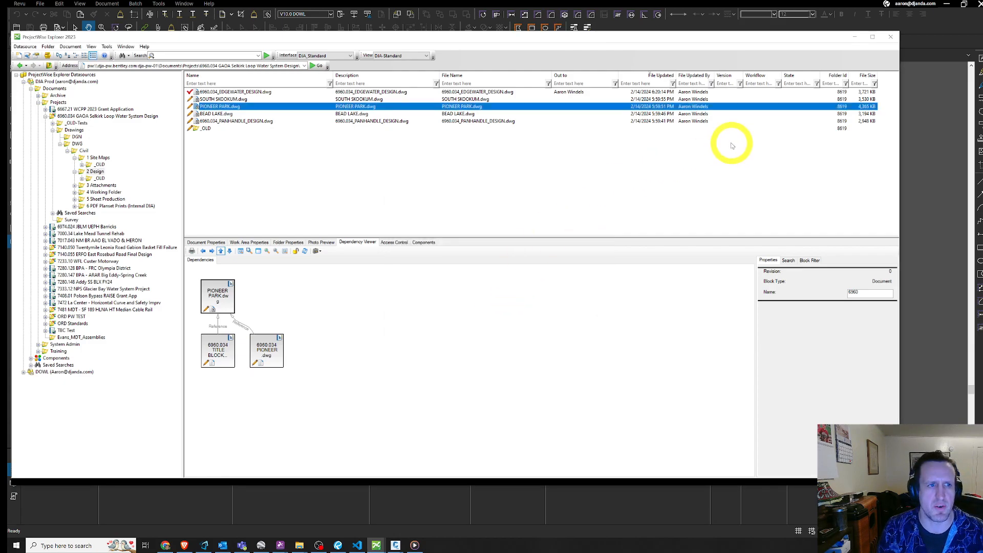
Return to the guide to read section 7.2 Publishing, and switch to Civil 3D with the 6960.034 EDGEWATER drawing maximized.
{"action": "left_click", "coordinate": [854, 40]}
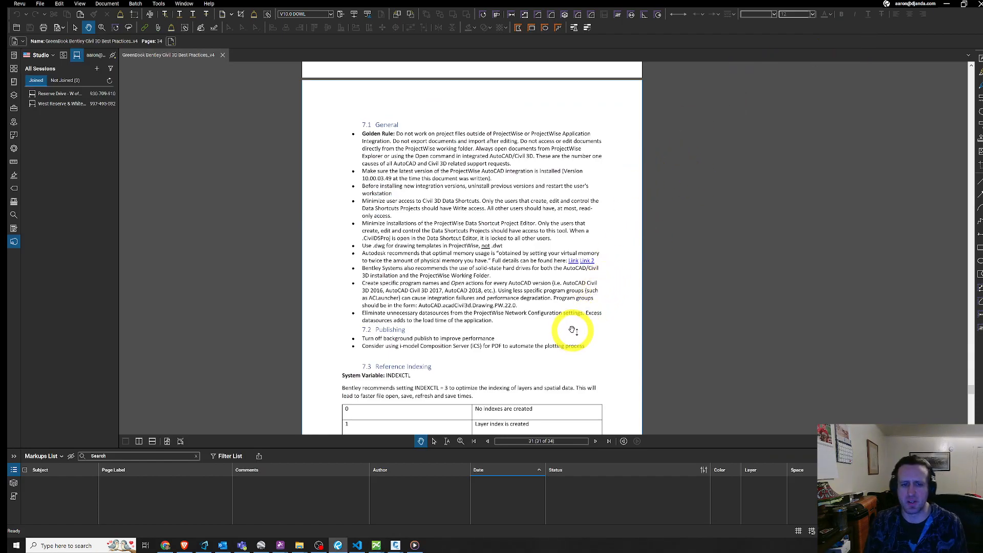
{"action": "scroll", "coordinate": [569, 333], "scroll_direction": "down", "scroll_amount": 1}
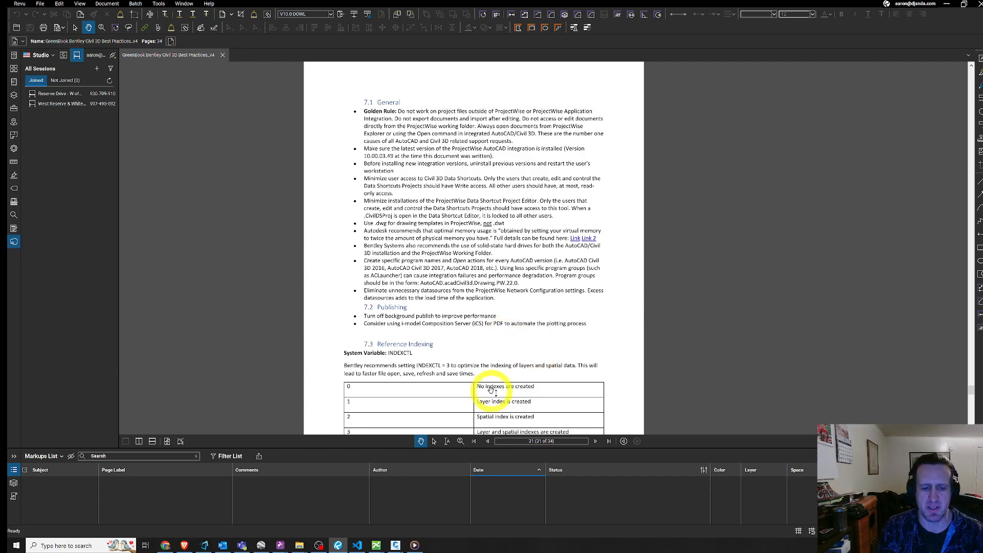
{"action": "mouse_move", "coordinate": [396, 545]}
{"action": "left_click", "coordinate": [357, 505]}
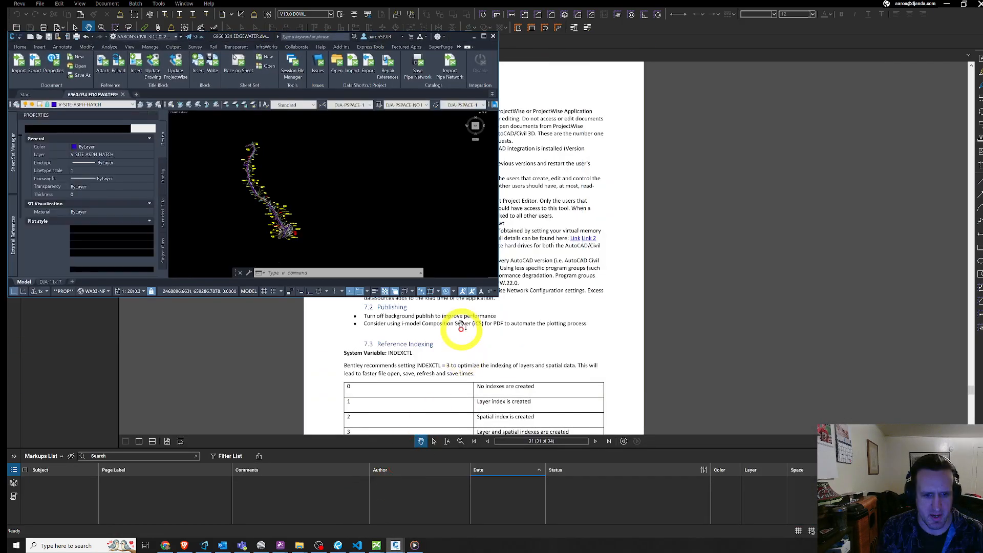
{"action": "left_click", "coordinate": [485, 36]}
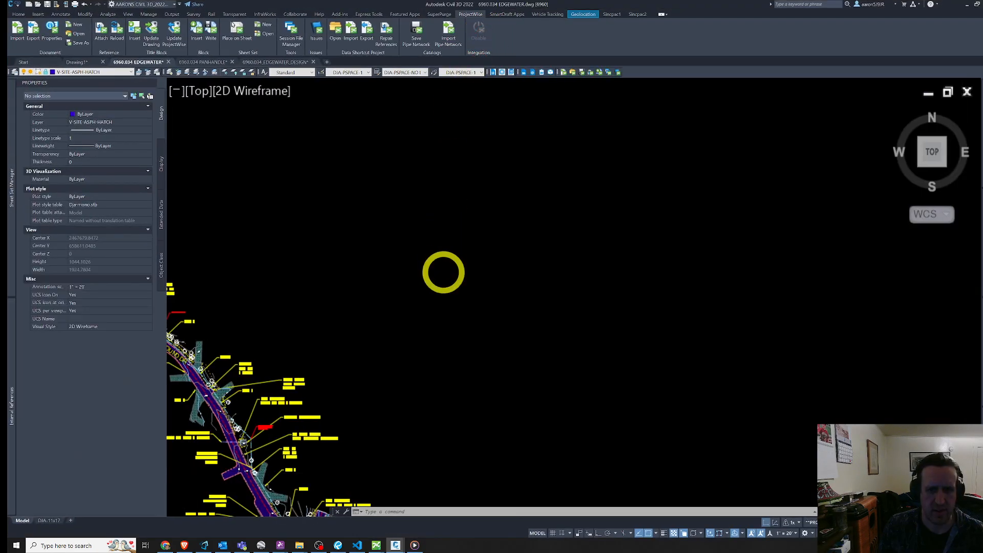
{"action": "key", "text": "Escape"}
{"action": "type", "text": "PLOY"}
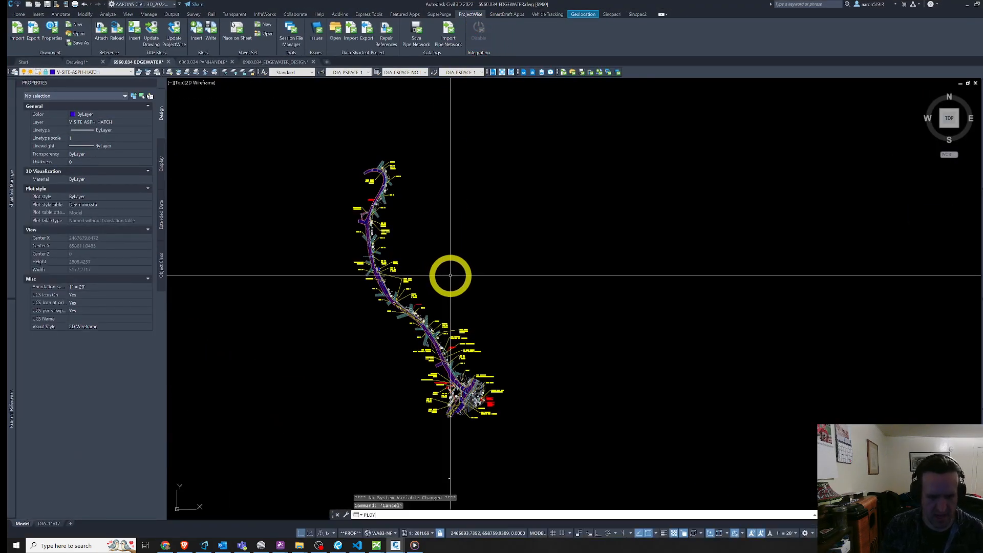
{"action": "key", "text": "Return"}
{"action": "key", "text": "Escape"}
{"action": "key", "text": "Escape"}
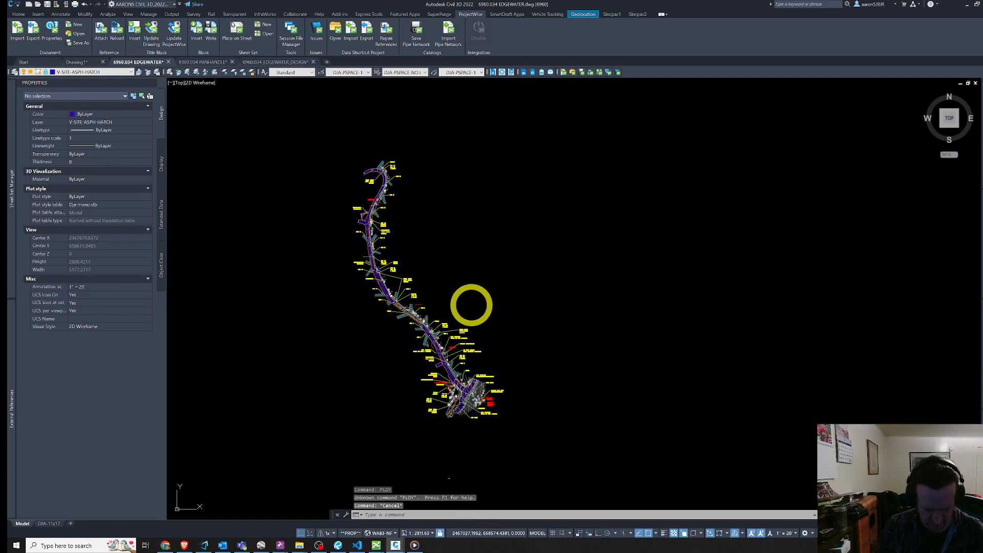
Set C-PROP-LOT as the current layer of the EDGEWATER drawing.
{"action": "type", "text": "P-LOT"}
{"action": "key", "text": "Return"}
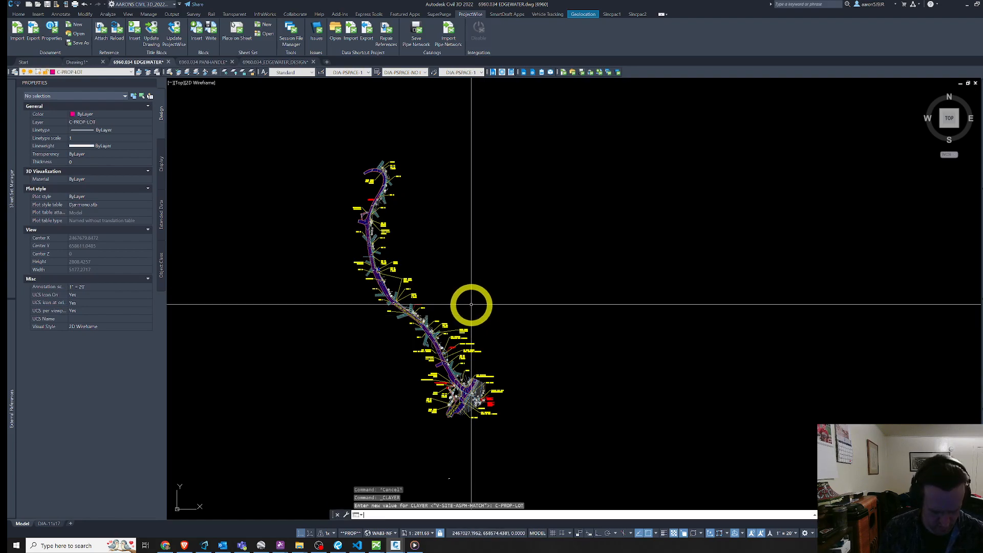
Start a plot of the EDGEWATER model and choose Adobe PDF as the printer.
{"action": "type", "text": "PLOY"}
{"action": "key", "text": "Return"}
{"action": "type", "text": "PLOT"}
{"action": "key", "text": "Return"}
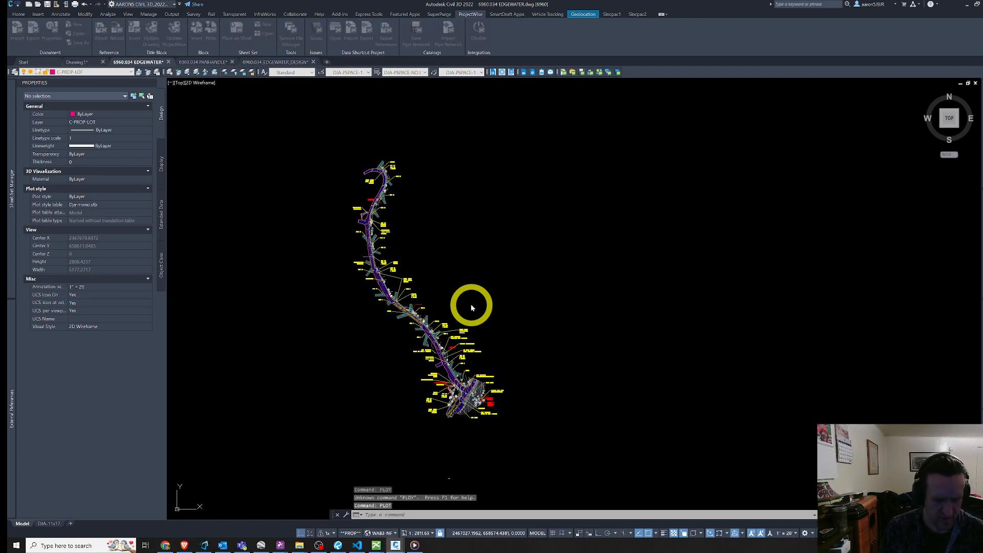
{"action": "left_click", "coordinate": [470, 224]}
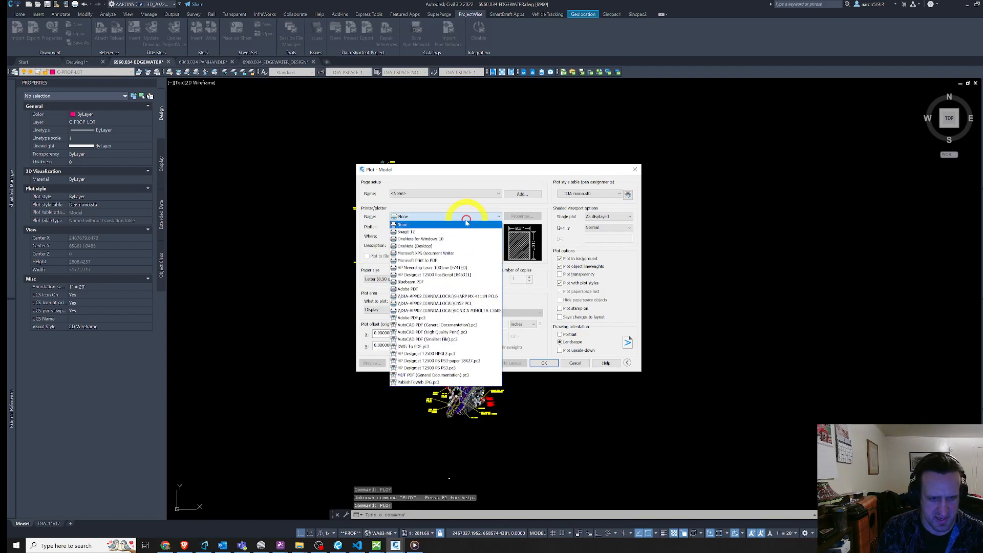
{"action": "left_click", "coordinate": [439, 285]}
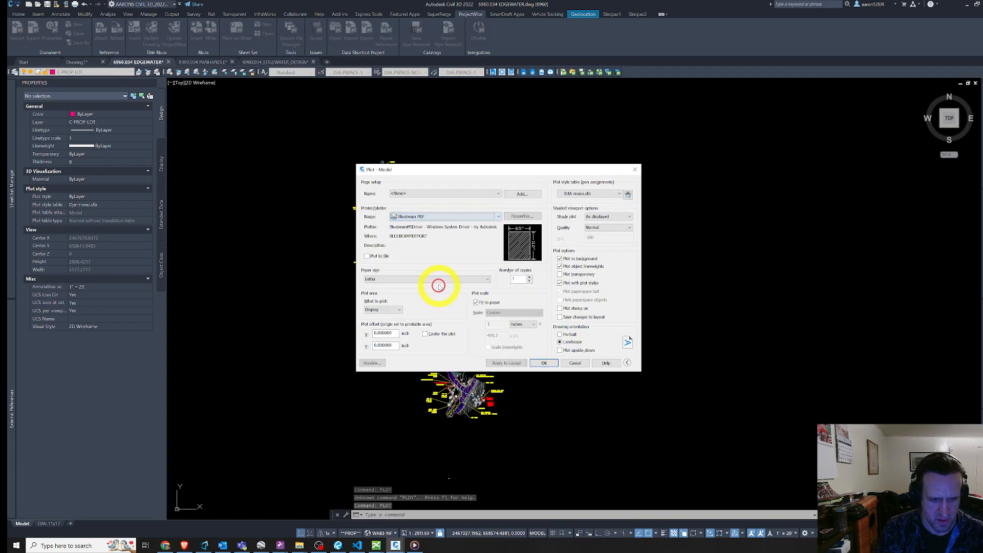
{"action": "left_click", "coordinate": [463, 217]}
{"action": "left_click", "coordinate": [419, 287]}
Set the plot area to a window around most of the campground road, and plot it from the preview.
{"action": "left_click", "coordinate": [383, 310]}
{"action": "left_click", "coordinate": [381, 339]}
{"action": "left_click", "coordinate": [313, 203]}
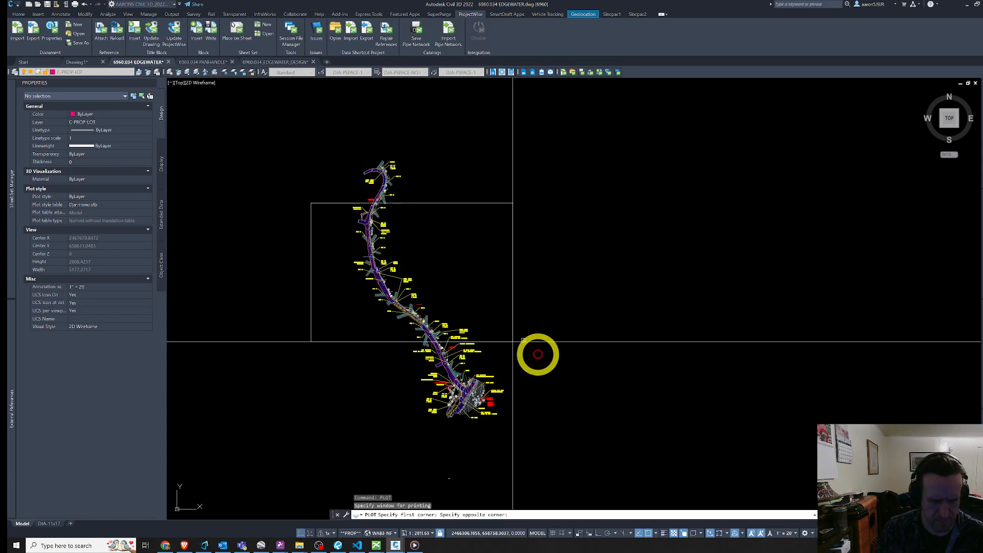
{"action": "left_click", "coordinate": [584, 391]}
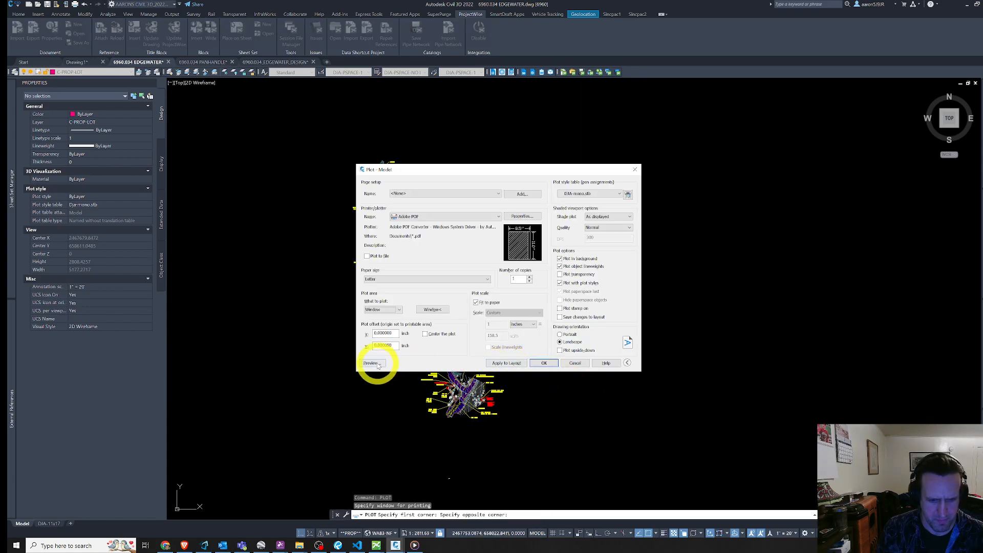
{"action": "left_click", "coordinate": [378, 365]}
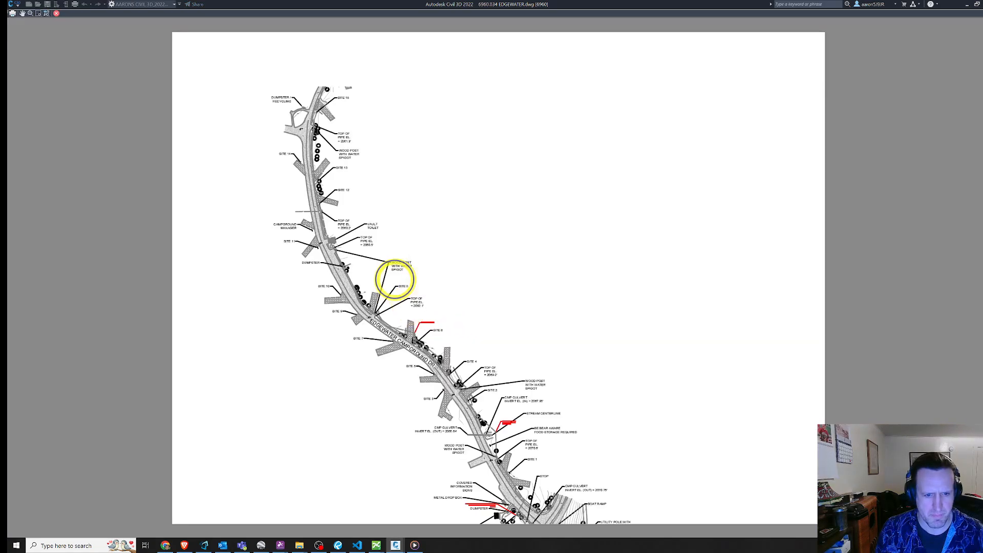
{"action": "right_click", "coordinate": [395, 280]}
{"action": "left_click", "coordinate": [412, 281]}
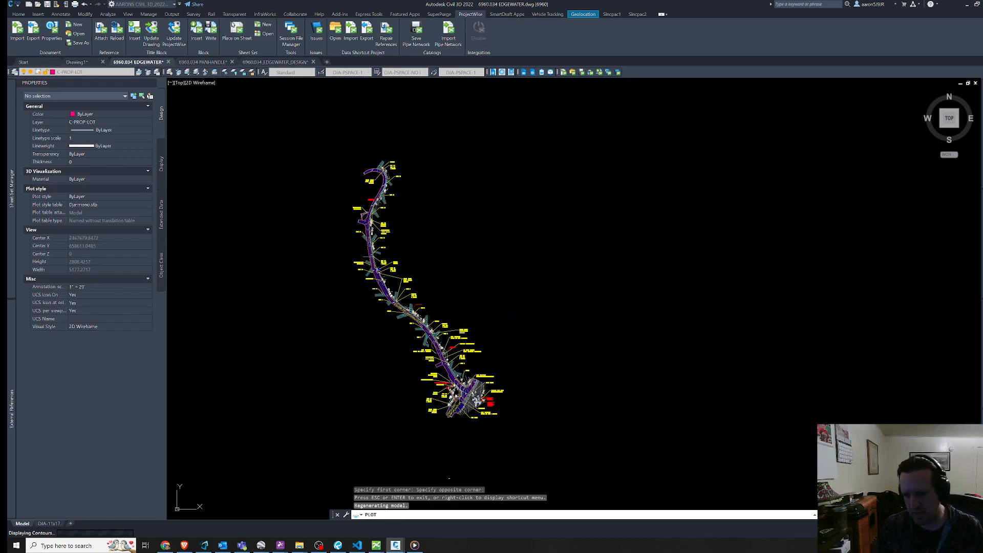
{"action": "left_click_drag", "start_coordinate": [507, 342], "coordinate": [531, 339]}
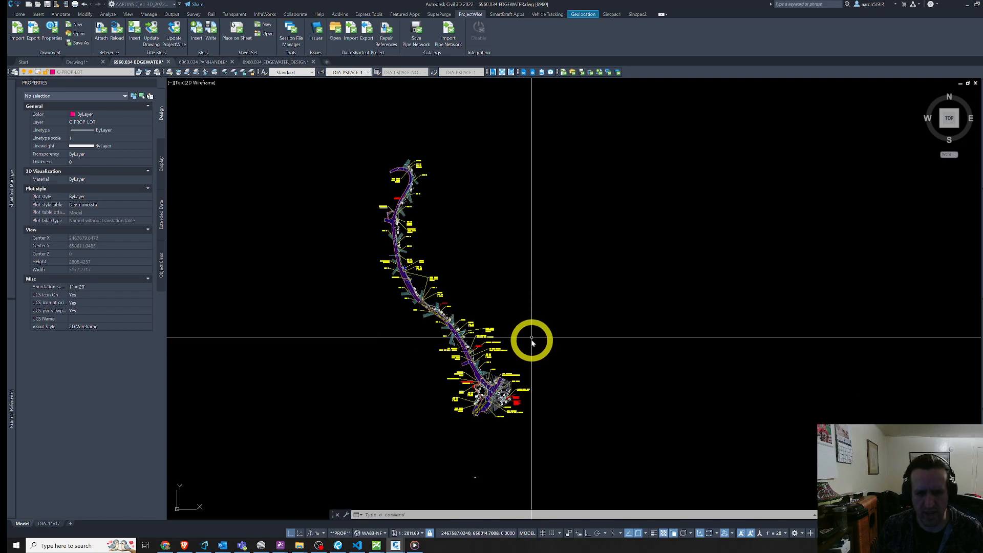
{"action": "scroll", "coordinate": [462, 340], "scroll_direction": "up", "scroll_amount": 2}
{"action": "mouse_move", "coordinate": [254, 225]}
{"action": "left_mouse_down"}
{"action": "mouse_move", "coordinate": [268, 235]}
{"action": "mouse_move", "coordinate": [660, 273]}
{"action": "mouse_move", "coordinate": [689, 245]}
{"action": "mouse_move", "coordinate": [555, 261]}
{"action": "left_mouse_up"}
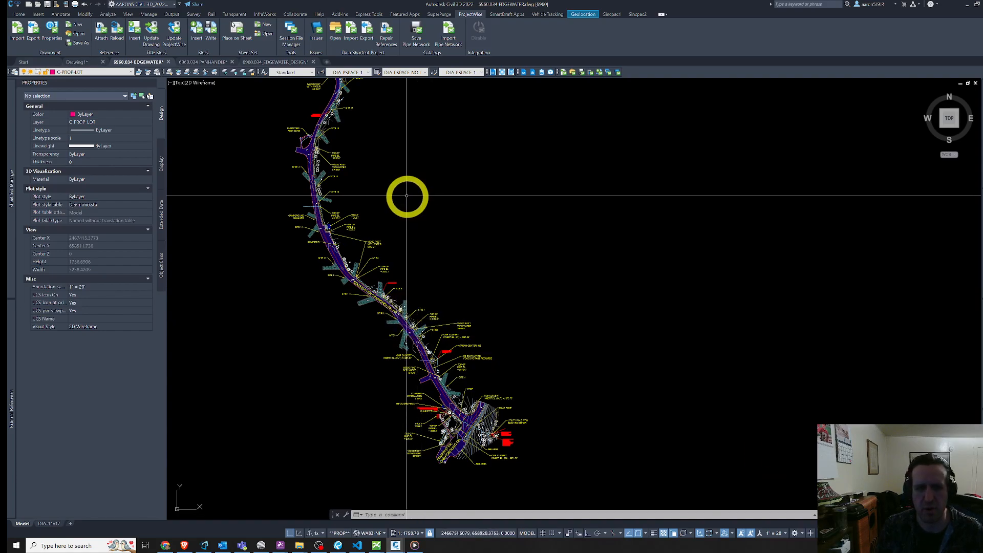
{"action": "left_click", "coordinate": [403, 200]}
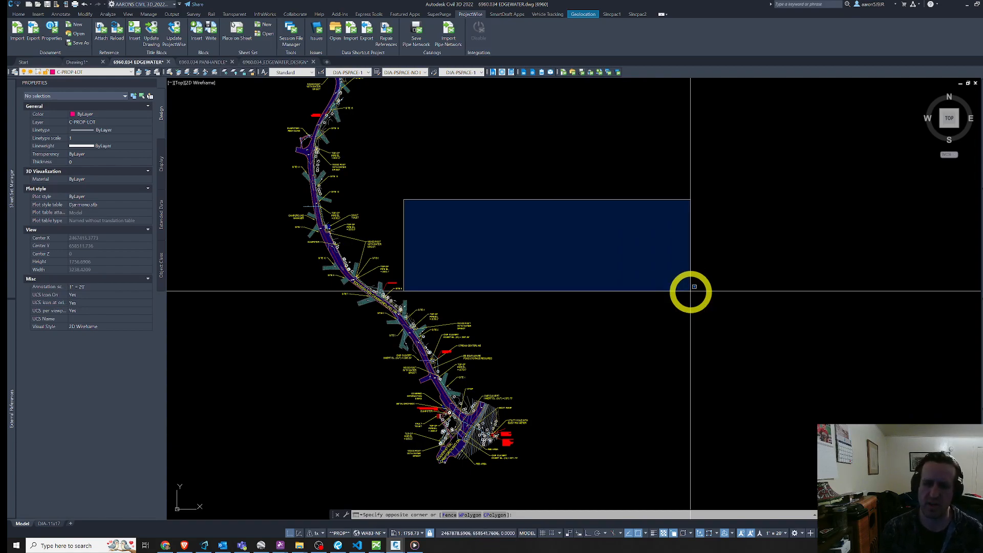
{"action": "key", "text": "Escape"}
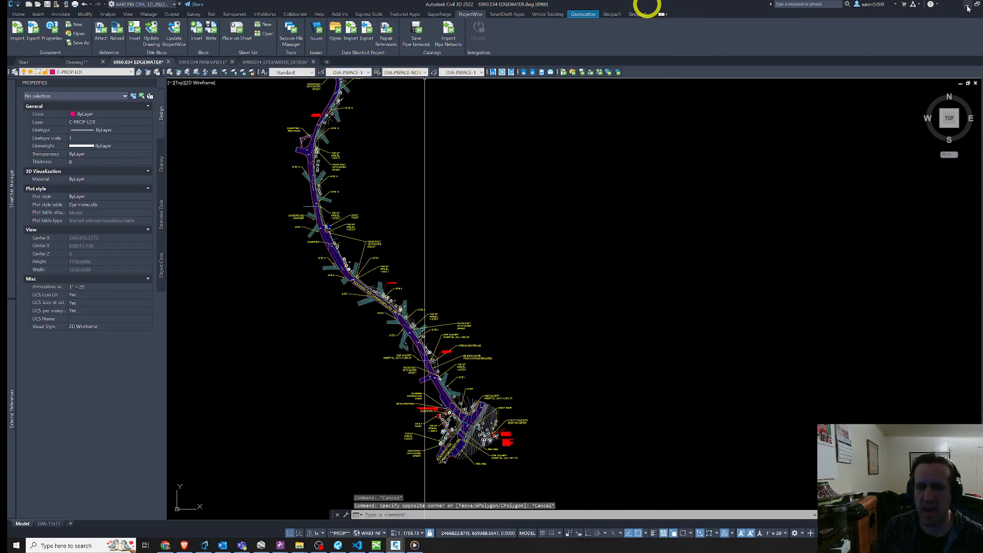
Switch back to the best practices guide and skim section 7.4 and the DMSSET variables in section 8.0, returning to section 7.1.
{"action": "left_click", "coordinate": [340, 546]}
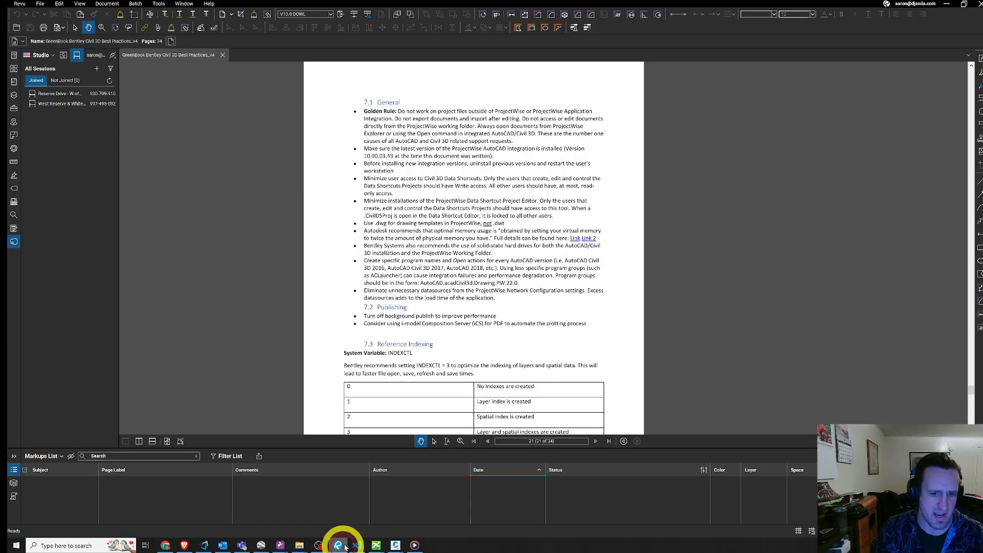
{"action": "scroll", "coordinate": [522, 303], "scroll_direction": "down", "scroll_amount": 5}
{"action": "scroll", "coordinate": [549, 262], "scroll_direction": "down", "scroll_amount": 3}
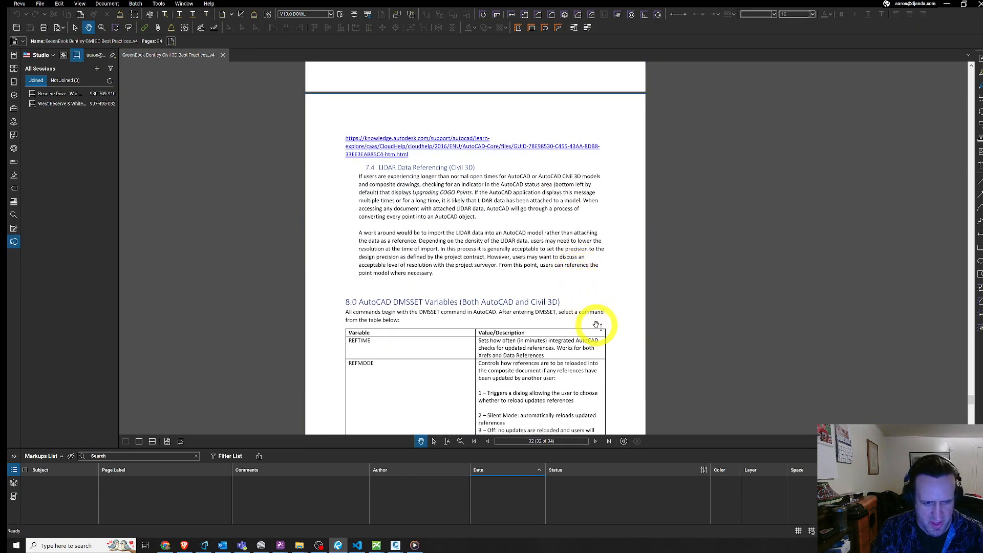
{"action": "scroll", "coordinate": [622, 338], "scroll_direction": "down", "scroll_amount": 2}
{"action": "scroll", "coordinate": [622, 338], "scroll_direction": "down", "scroll_amount": 6}
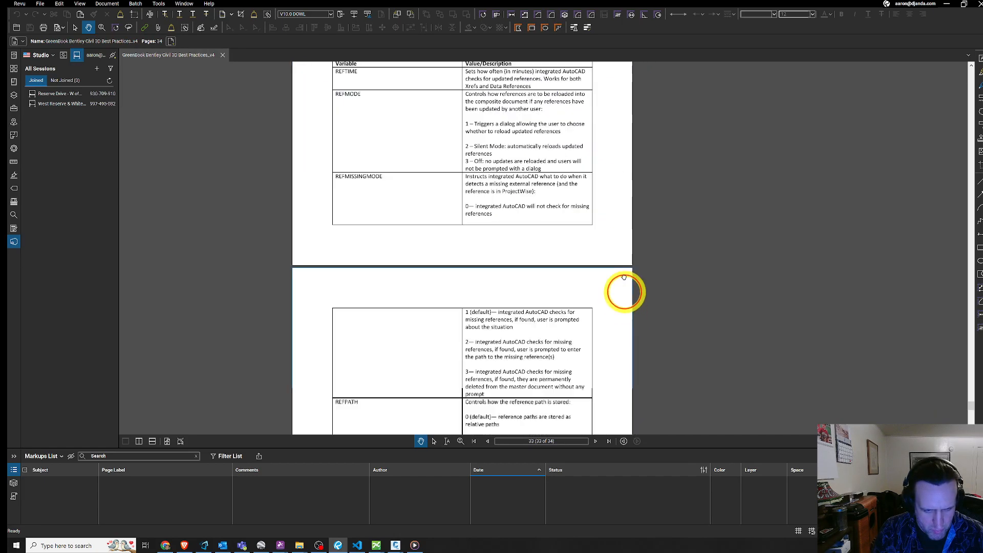
{"action": "scroll", "coordinate": [650, 297], "scroll_direction": "down", "scroll_amount": 8}
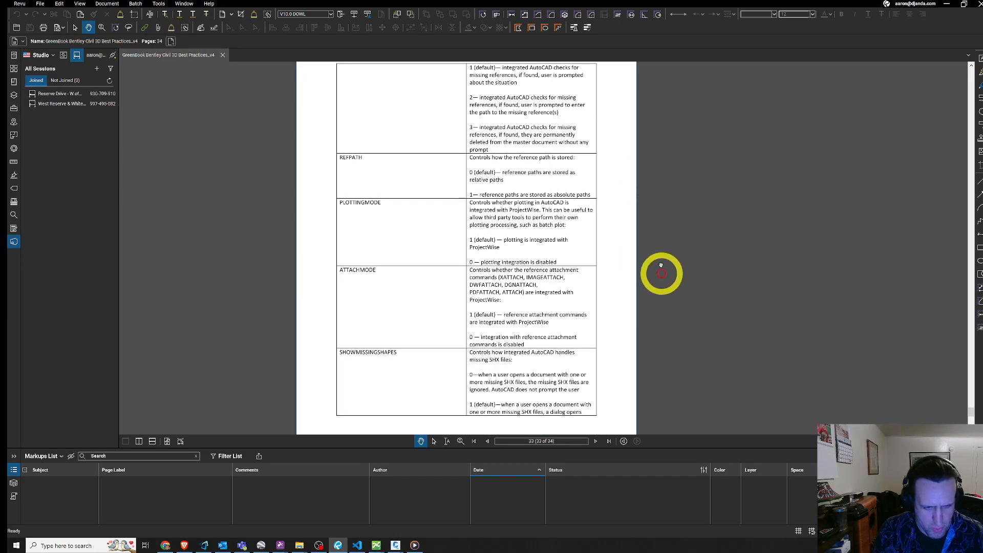
{"action": "scroll", "coordinate": [679, 263], "scroll_direction": "down", "scroll_amount": 4}
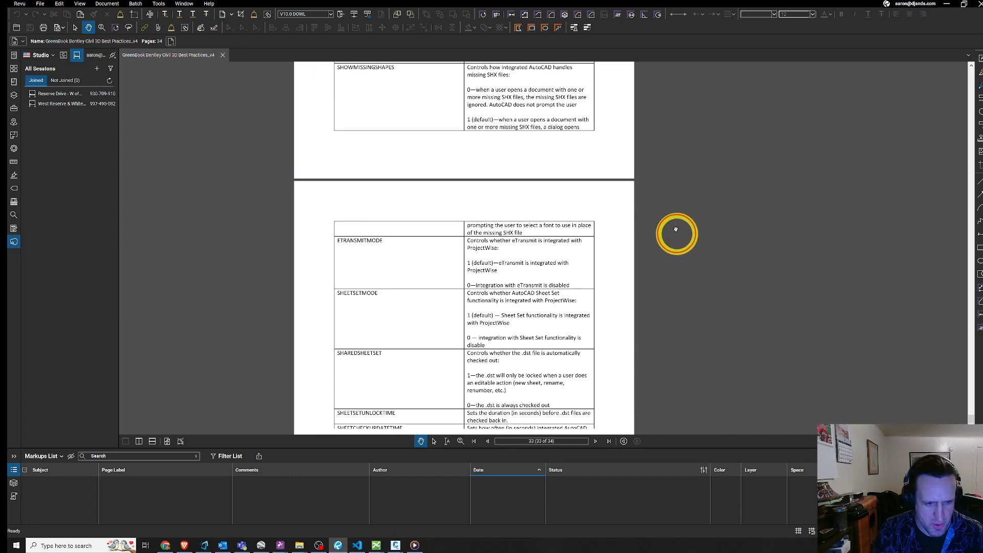
{"action": "scroll", "coordinate": [668, 221], "scroll_direction": "up", "scroll_amount": 15}
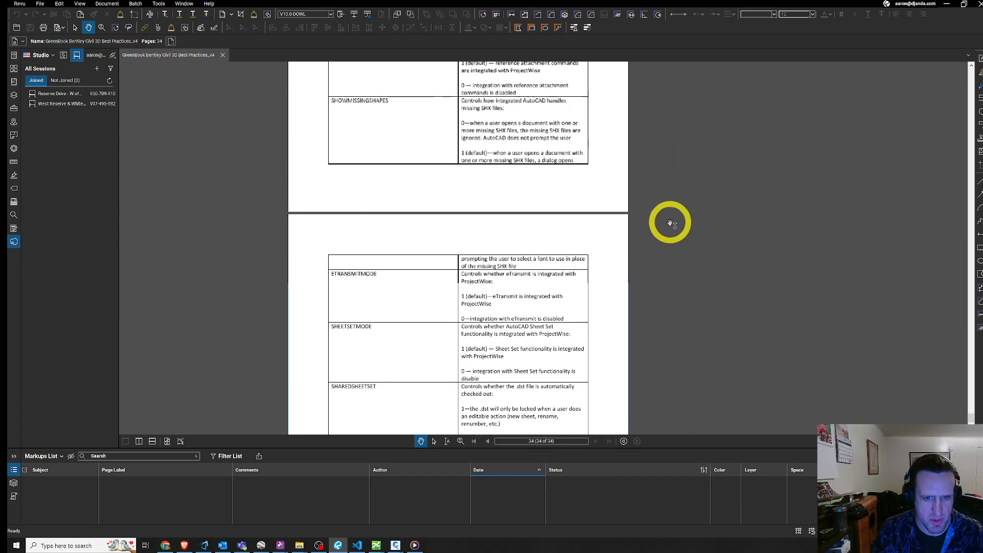
{"action": "scroll", "coordinate": [672, 224], "scroll_direction": "up", "scroll_amount": 3}
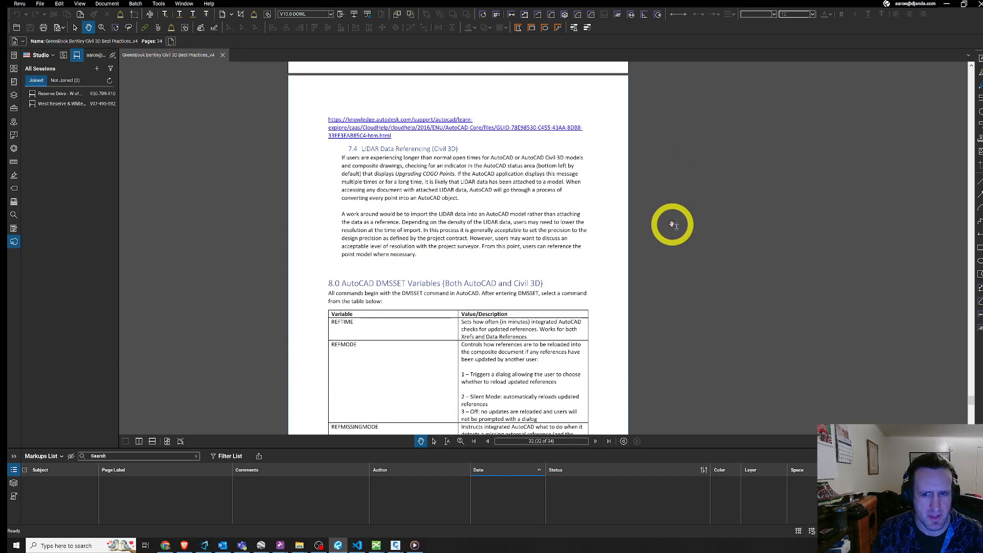
{"action": "scroll", "coordinate": [673, 225], "scroll_direction": "up", "scroll_amount": 8}
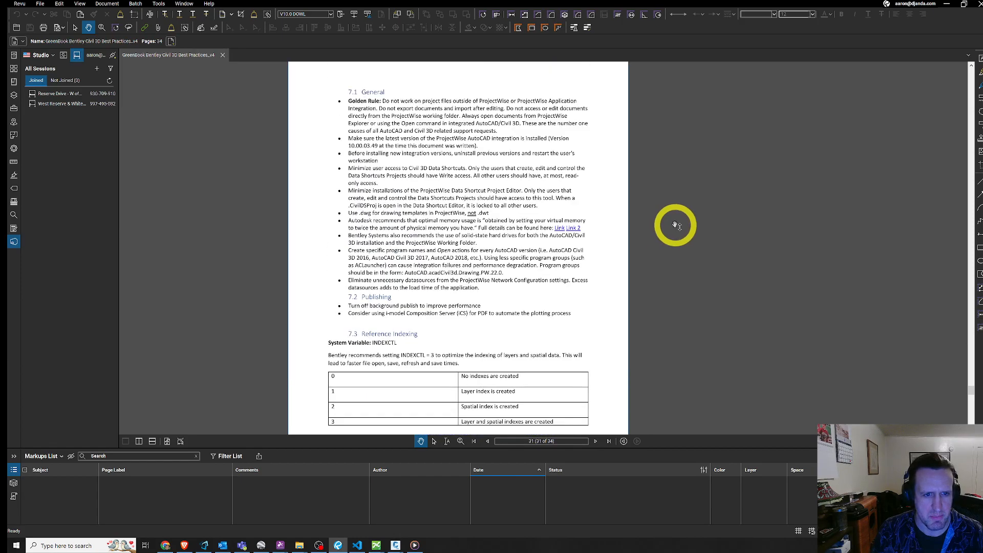